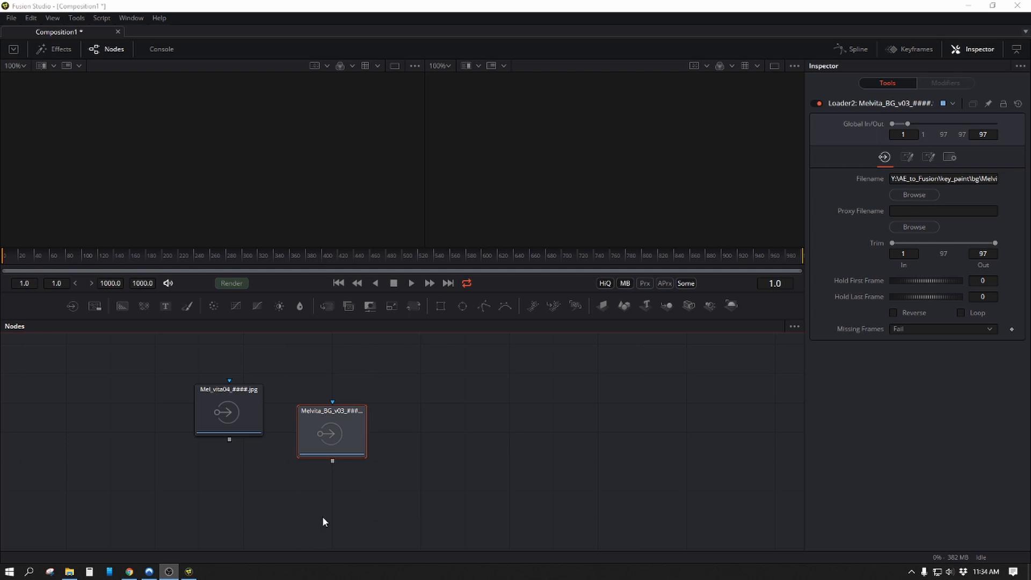
Step: Display the Mel_vita04 green-screen footage in the first viewer and inspect the backdrop around both actors
left_click(217, 404)
key("1")
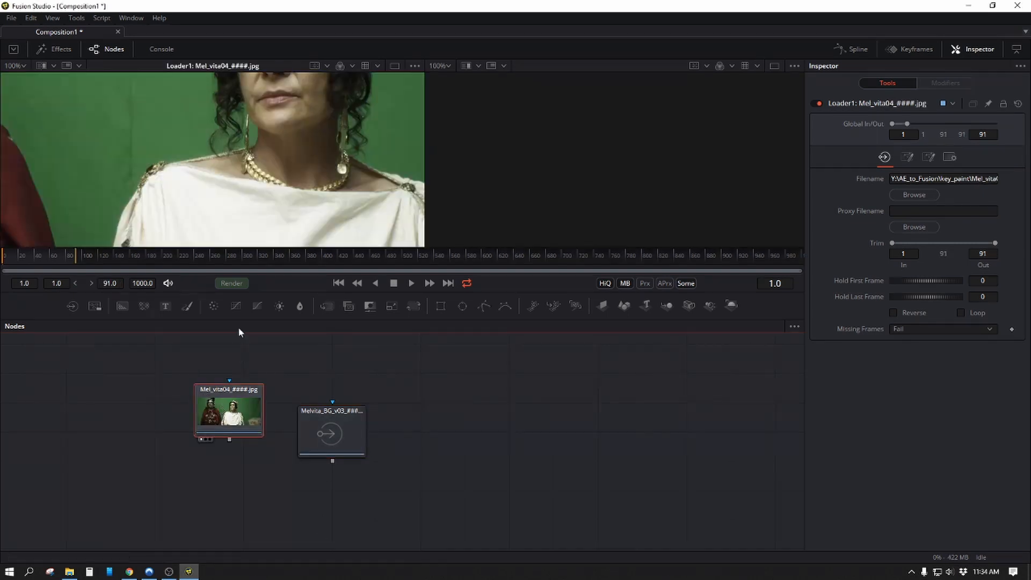
scroll(309, 135, "down", 8)
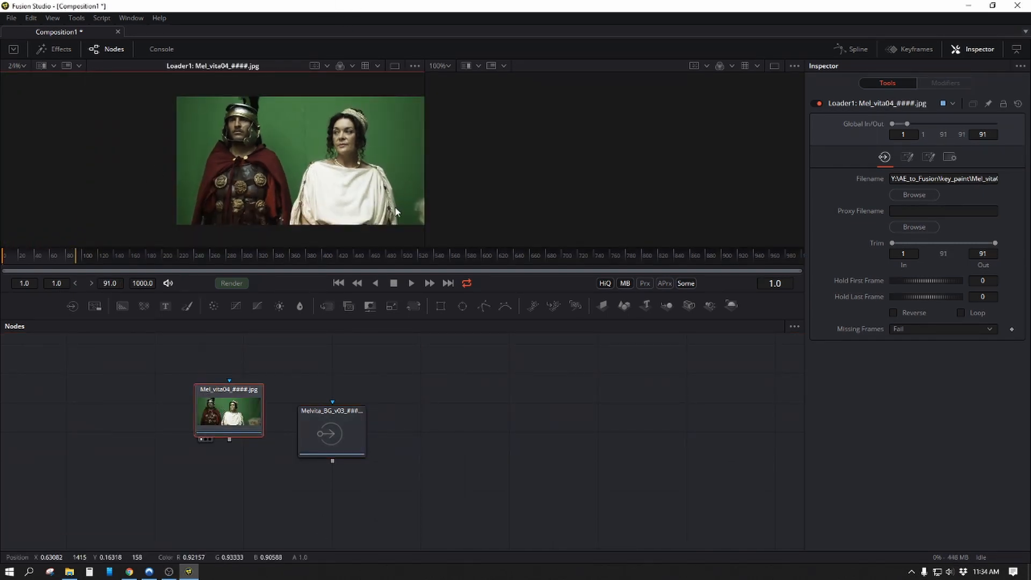
scroll(280, 191, "up", 4)
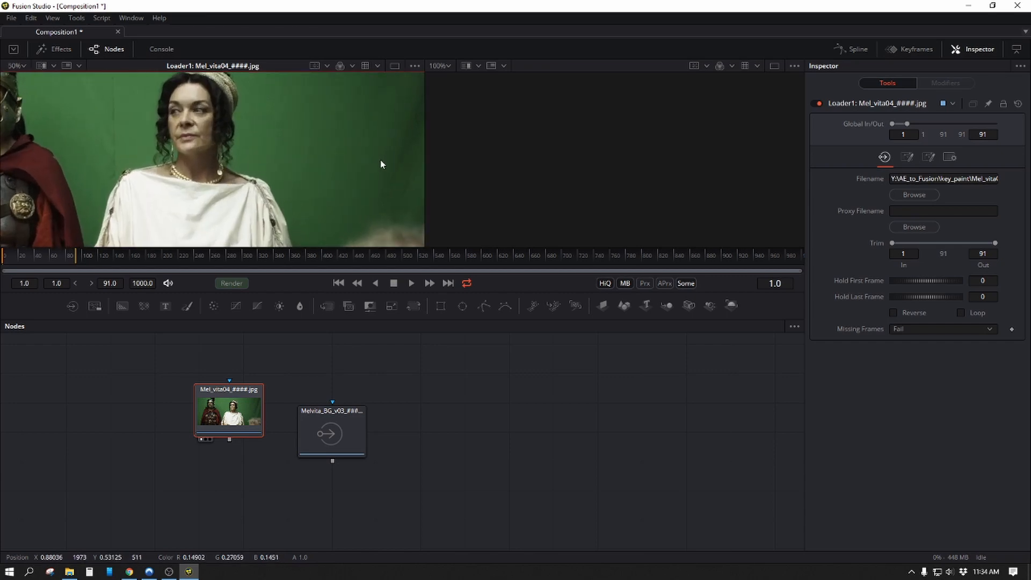
mouse_move(280, 207)
left_mouse_down()
mouse_move(342, 134)
mouse_move(303, 147)
mouse_move(268, 206)
left_mouse_up()
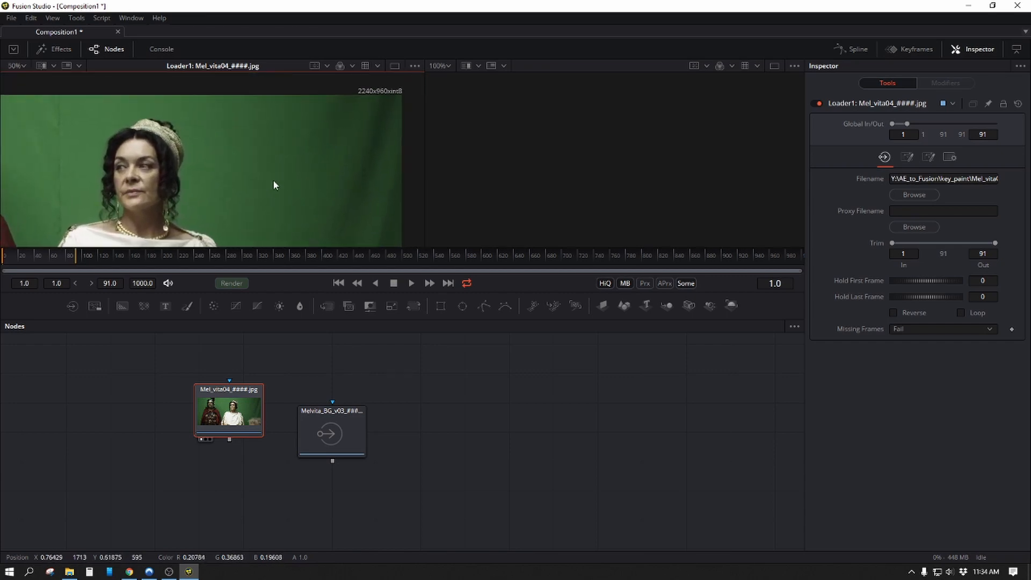
scroll(295, 157, "up", 2)
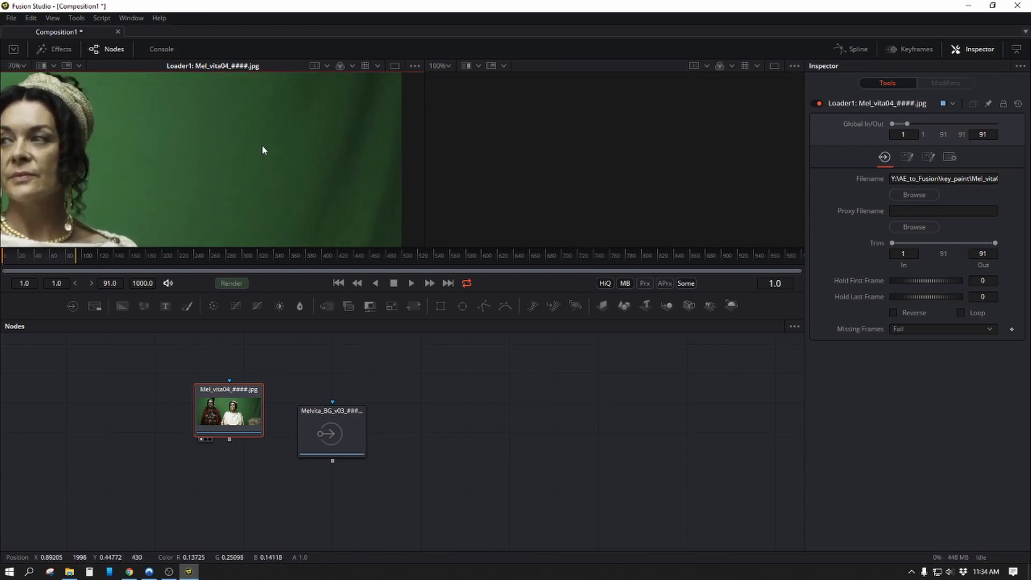
left_click_drag(159, 156, 513, 176)
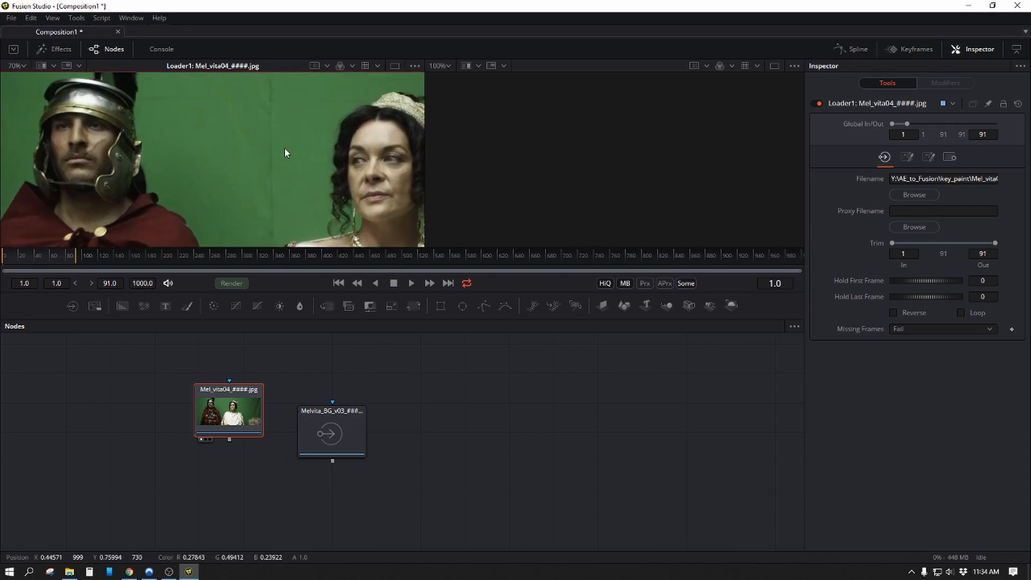
left_click_drag(260, 160, 475, 203)
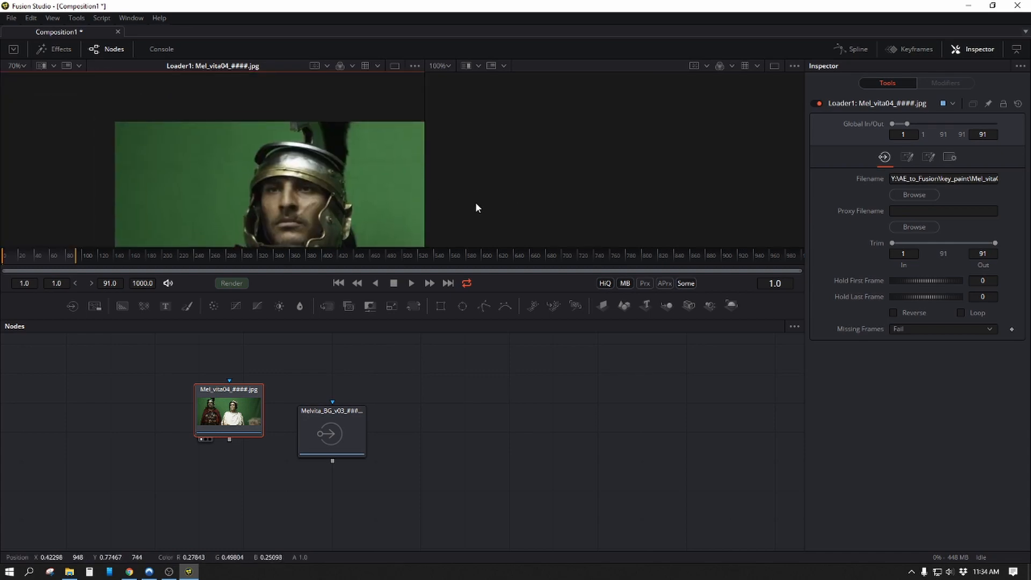
scroll(204, 151, "down", 2)
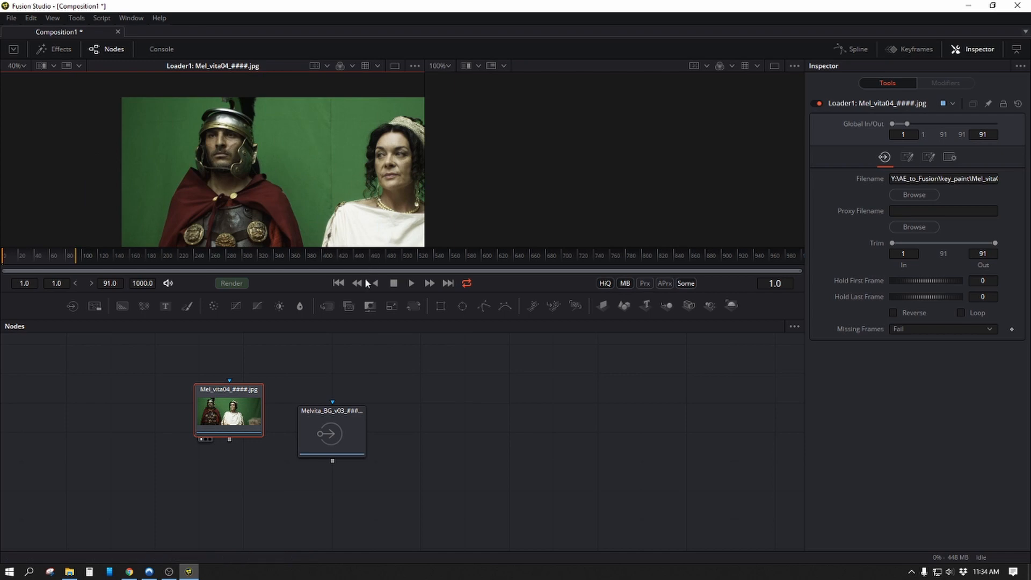
Step: Switch to a single-viewer layout and enlarge the viewer's height over the node area
left_click(395, 65)
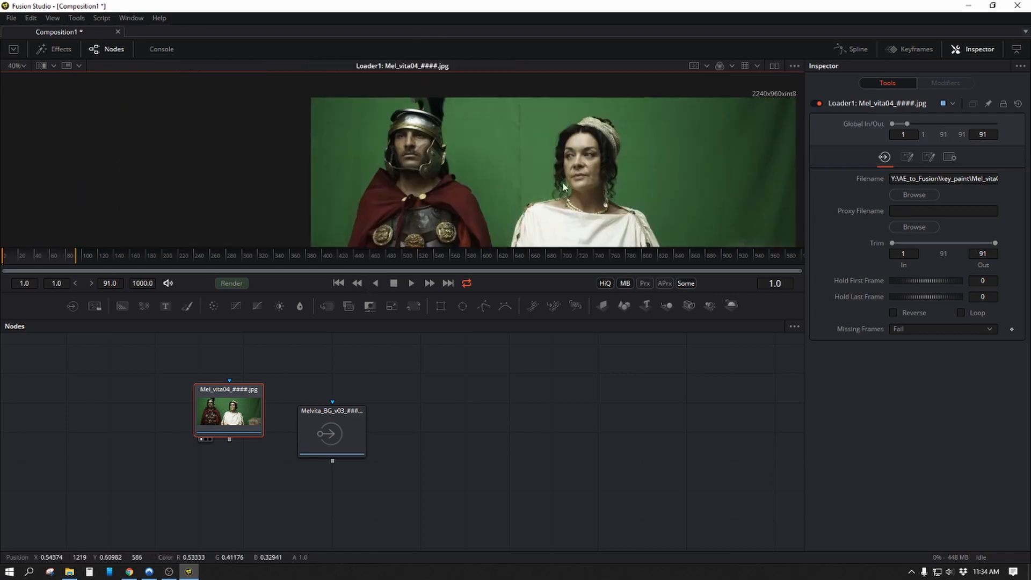
left_click_drag(580, 243, 398, 246)
left_click_drag(412, 294, 406, 414)
scroll(510, 252, "up", 3)
left_click_drag(415, 265, 480, 208)
scroll(525, 245, "down", 1)
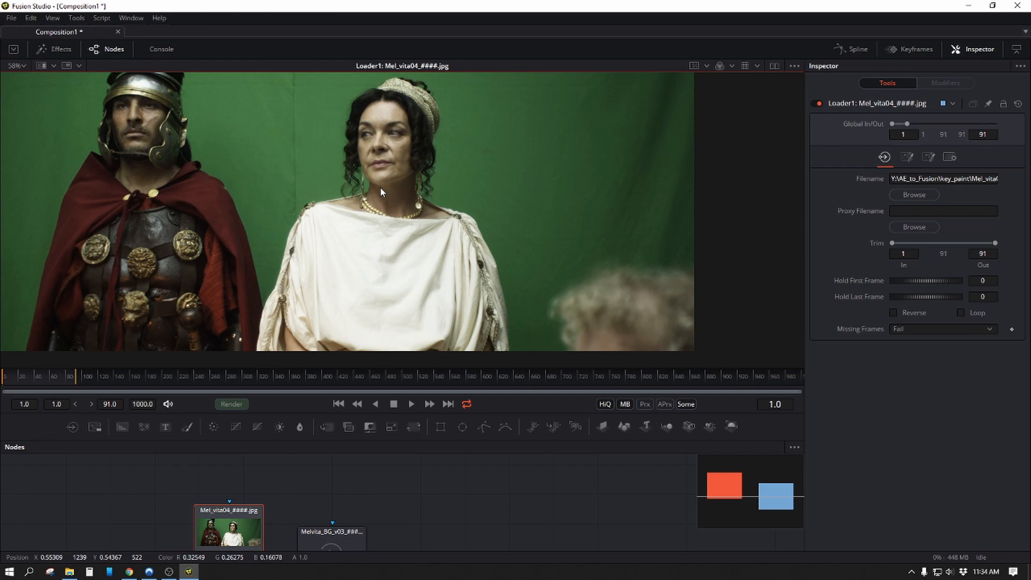
Step: Examine the overall shot with the soldier, the woman and the unevenly lit green backdrop
left_click_drag(378, 182, 465, 184)
scroll(447, 185, "down", 1)
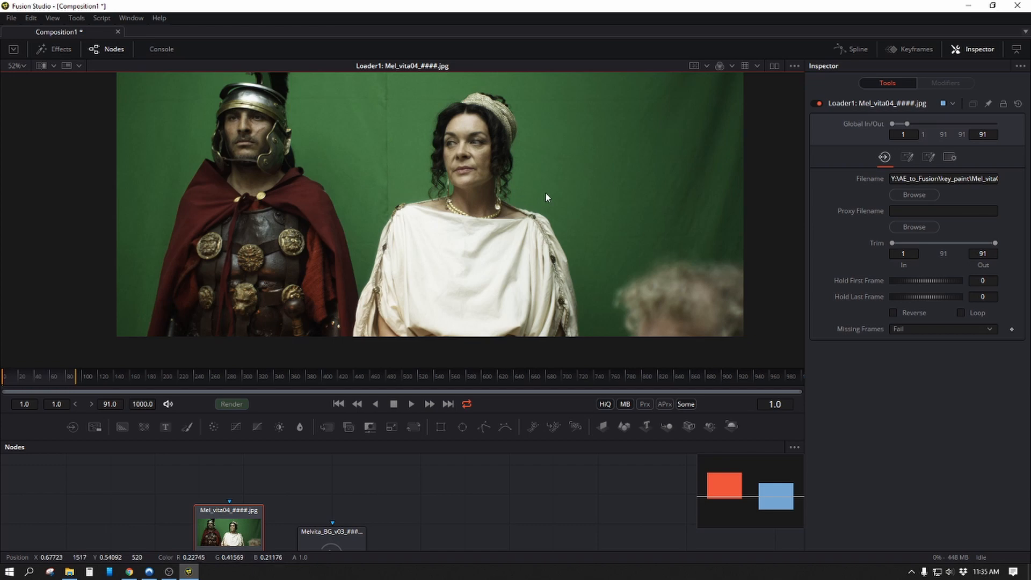
left_click_drag(545, 192, 442, 191)
left_click_drag(315, 147, 343, 146)
left_click_drag(372, 185, 421, 199)
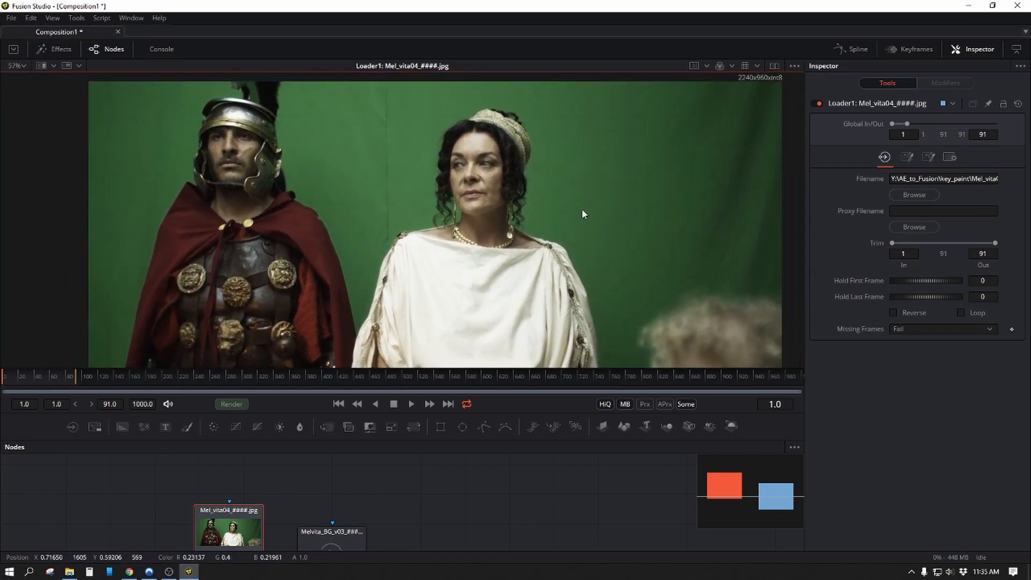
left_click_drag(582, 210, 496, 226)
left_click_drag(378, 197, 460, 183)
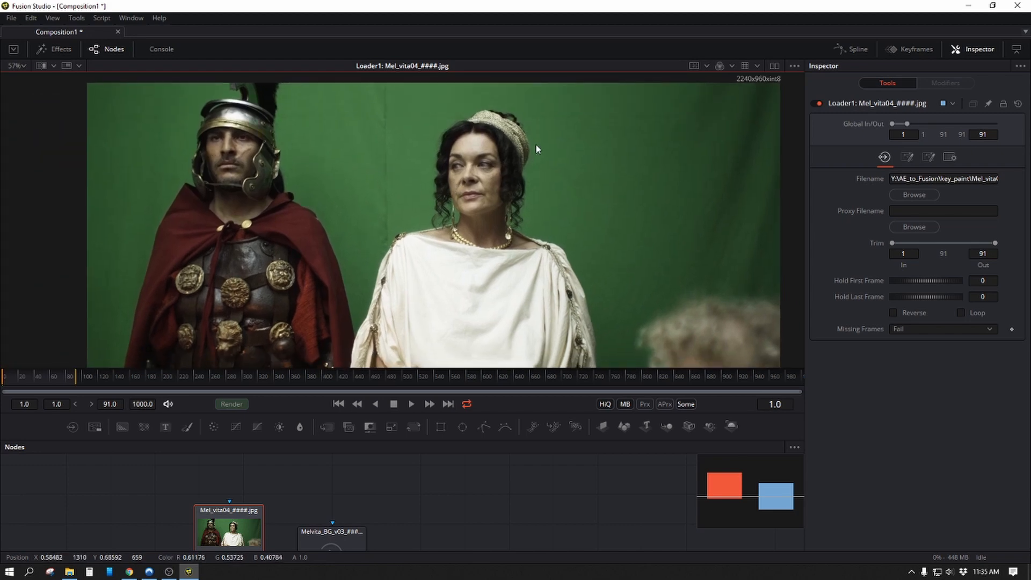
left_click_drag(388, 229, 342, 233)
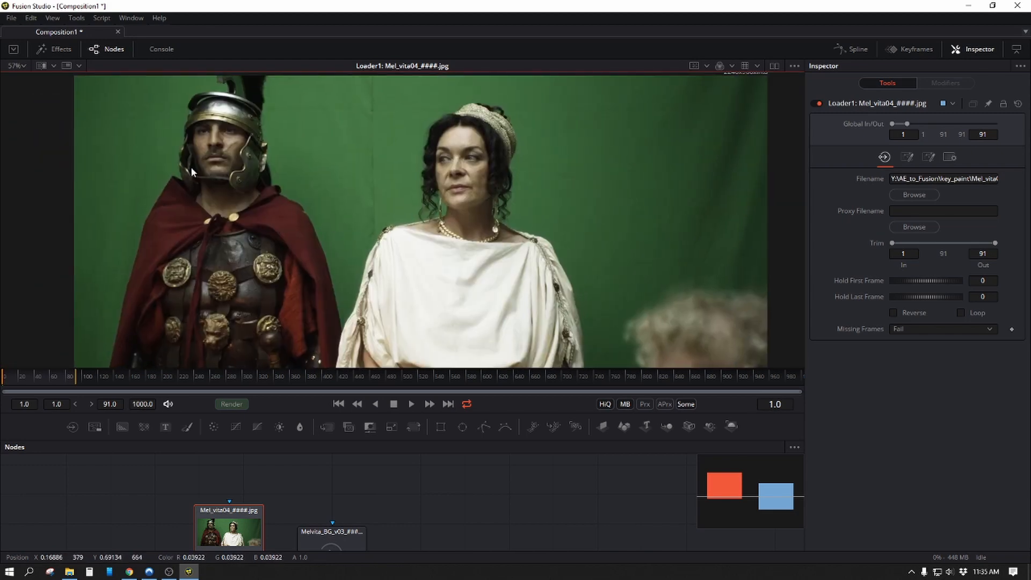
Step: Examine the keying edges up close: the soldier's helmet and plume, the woman's curls and earrings, and the blurred foreground hair
scroll(250, 110, "up", 5)
left_click_drag(258, 131, 260, 258)
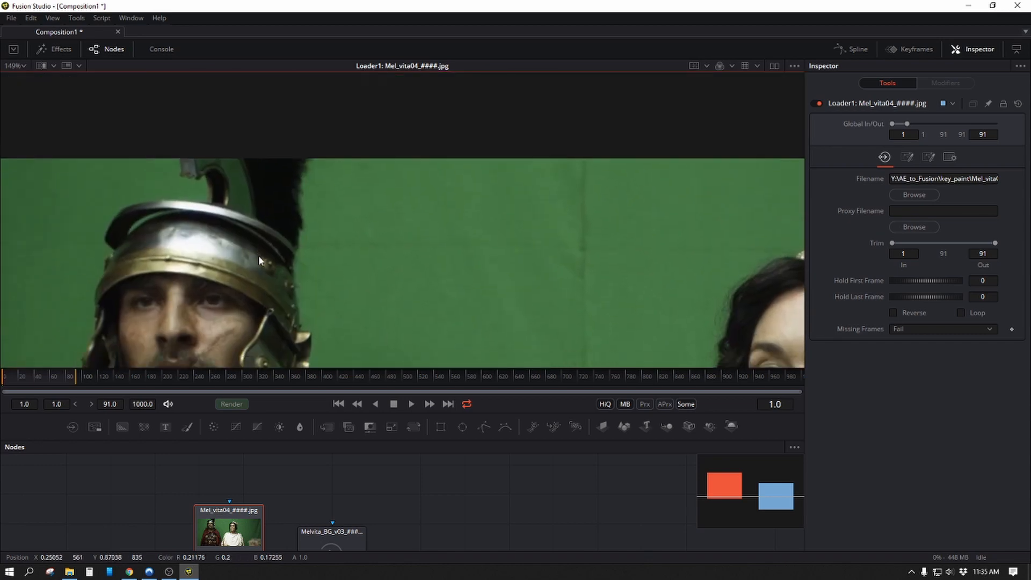
scroll(268, 178, "up", 3)
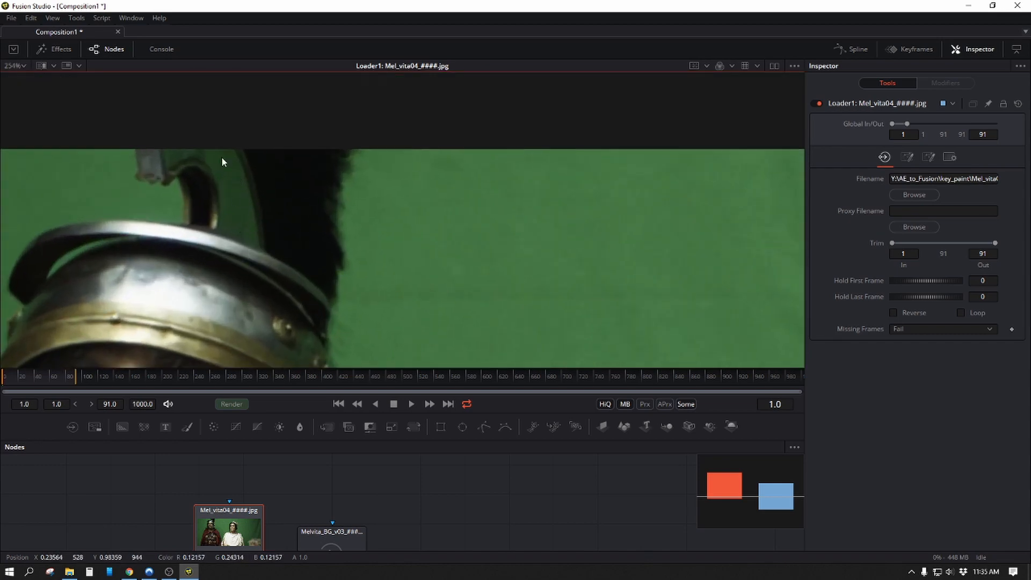
left_click_drag(429, 263, 394, 66)
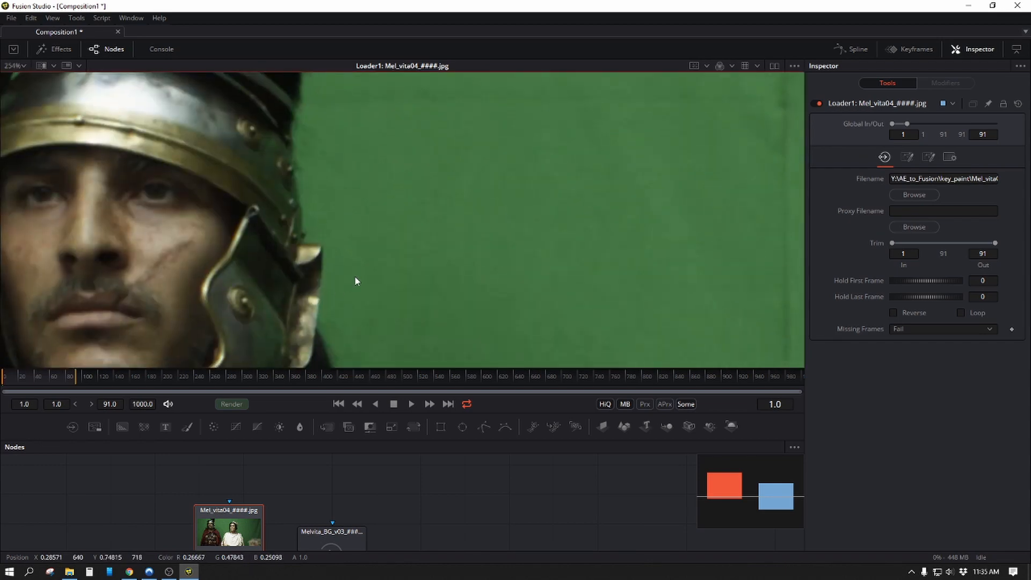
scroll(354, 275, "down", 4)
left_click_drag(485, 266, 161, 209)
scroll(570, 240, "up", 3)
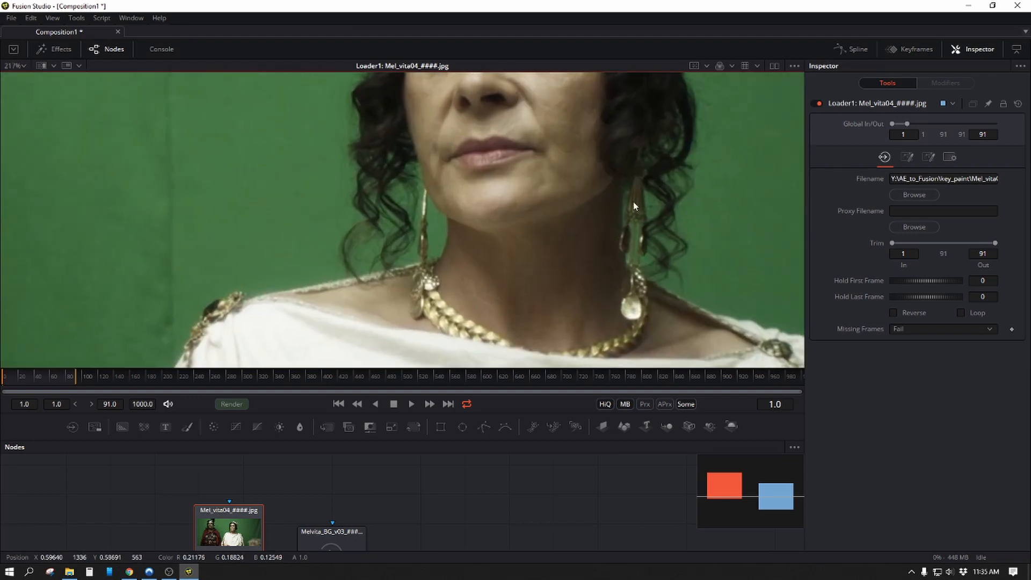
scroll(521, 214, "up", 3)
left_click_drag(694, 310, 374, 238)
scroll(452, 273, "down", 9)
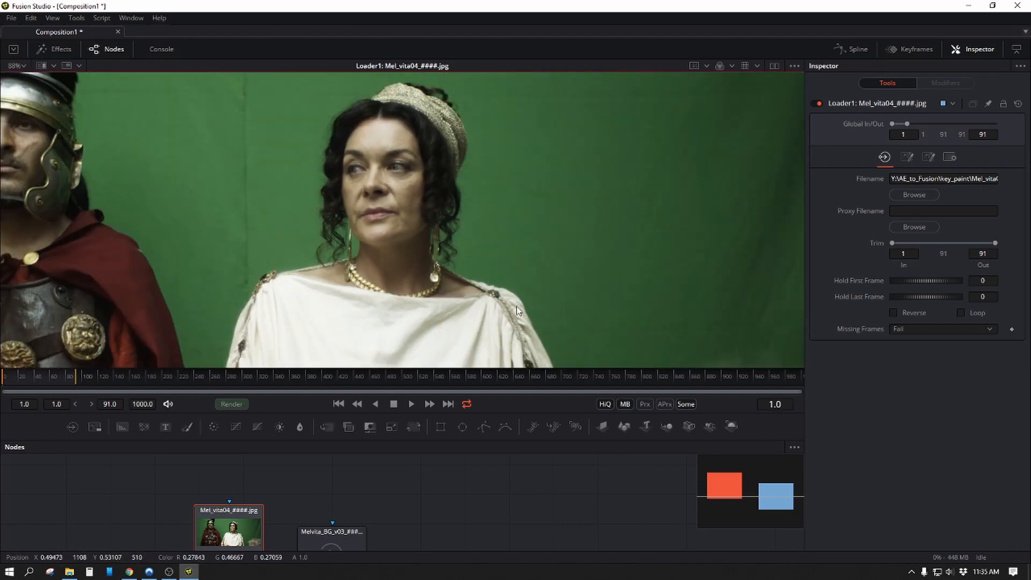
left_click_drag(568, 275, 453, 223)
scroll(444, 223, "up", 5)
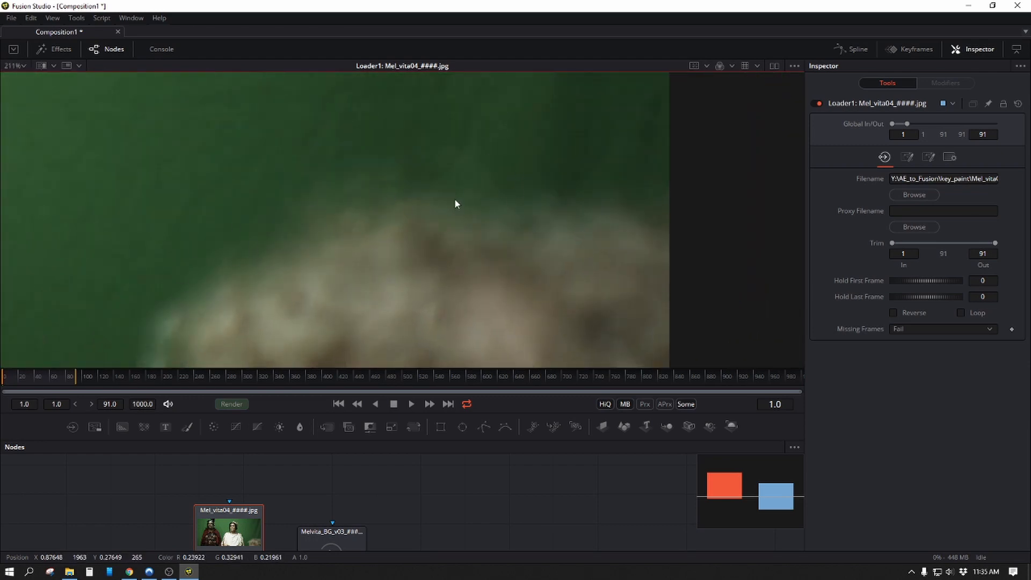
scroll(542, 170, "down", 5)
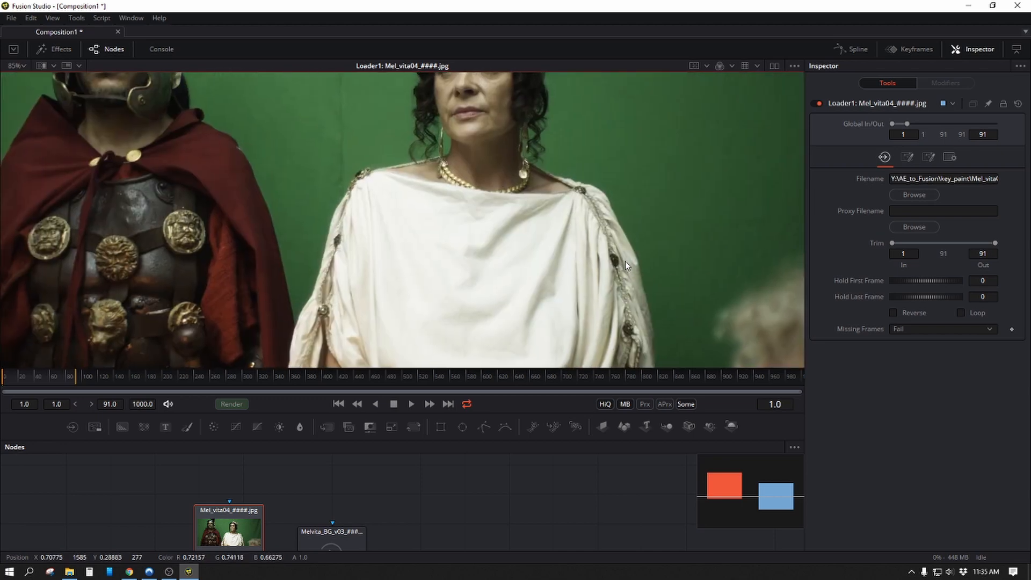
left_click_drag(200, 213, 157, 218)
left_click_drag(376, 188, 289, 214)
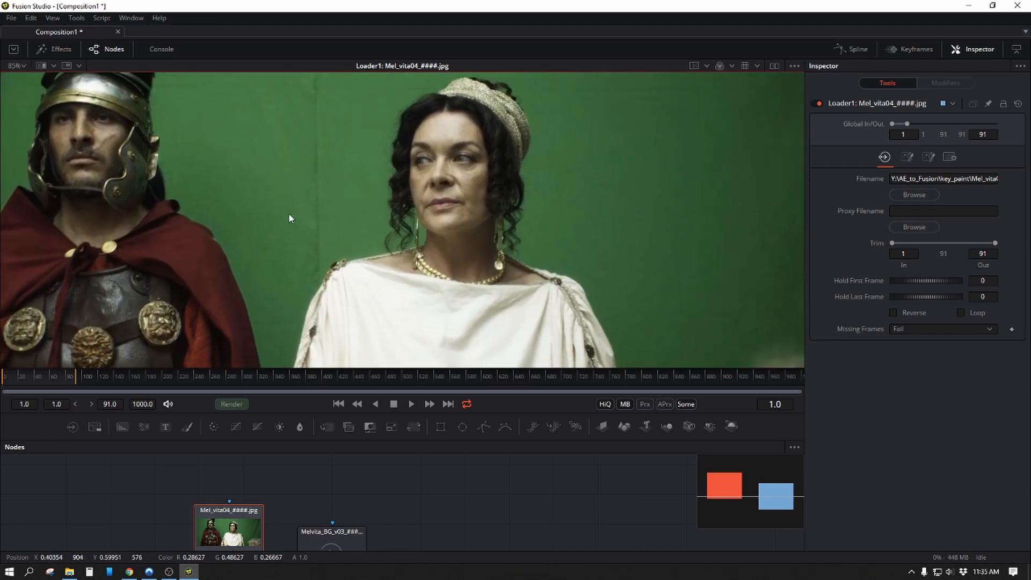
scroll(257, 214, "down", 1)
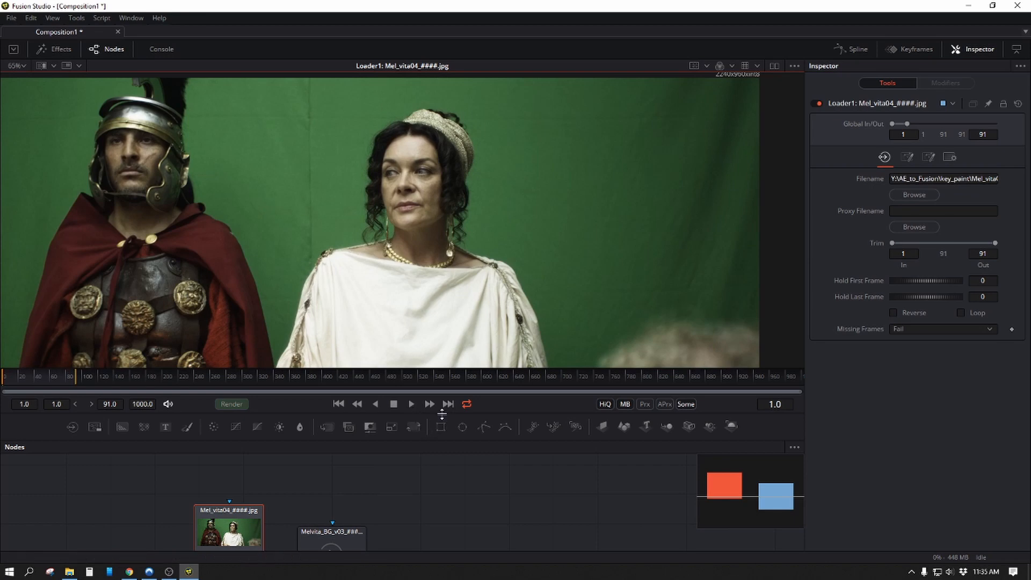
Step: Reduce the viewer's height to show the whole frame and both loader nodes, and deselect the nodes
left_click_drag(457, 387, 457, 327)
scroll(473, 212, "down", 3)
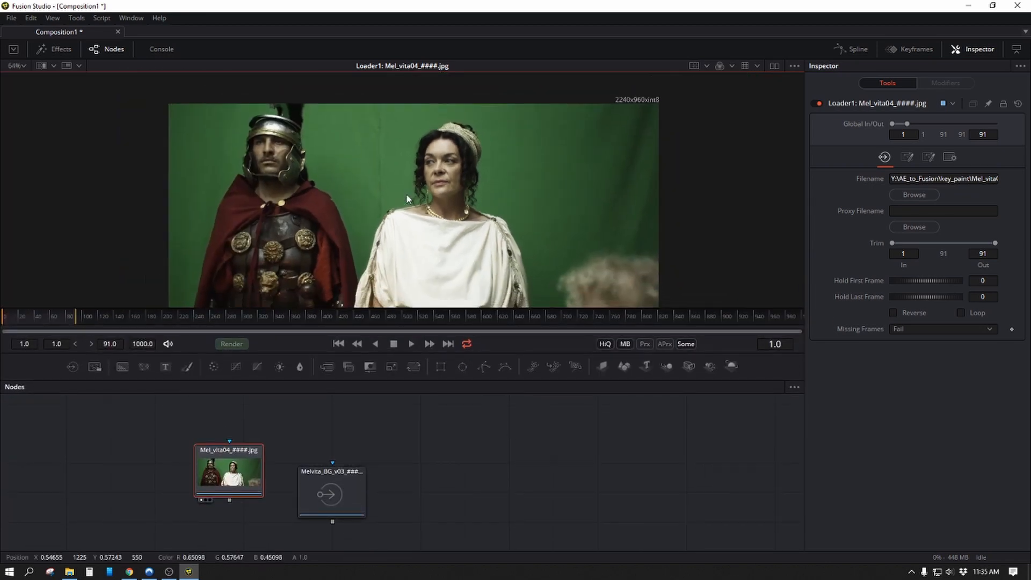
left_click_drag(455, 211, 346, 205)
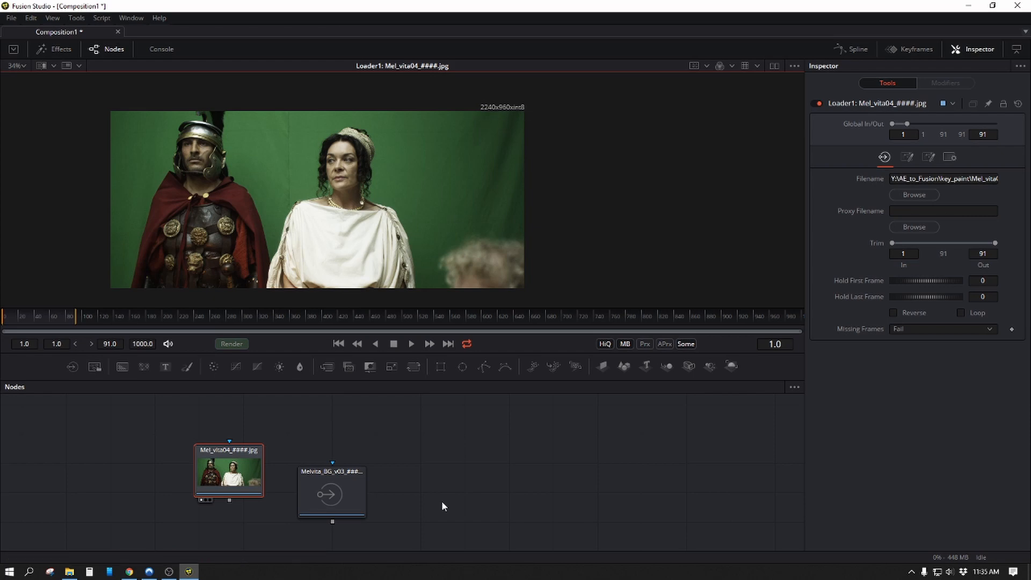
left_click_drag(448, 446, 405, 449)
scroll(398, 452, "down", 2)
left_click(449, 474)
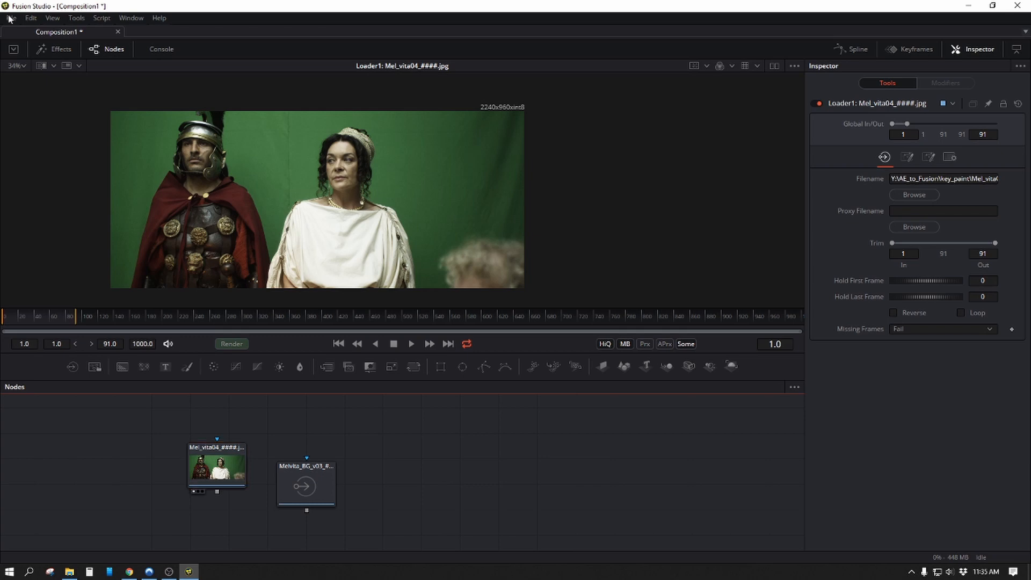
Step: Set Composition1's frame format to 2240 pixels wide and 960 pixels high in the preferences and save them
left_click(11, 18)
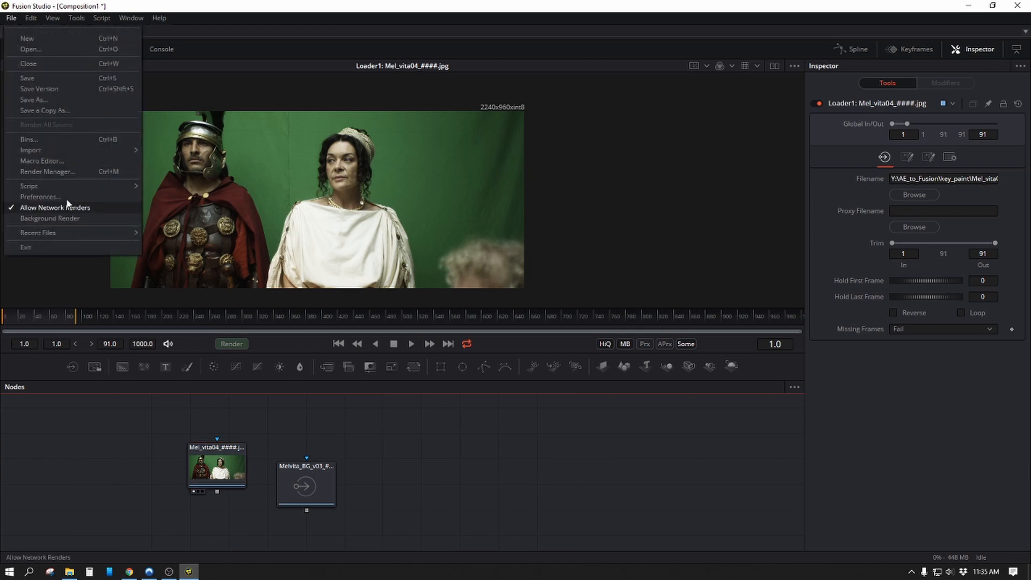
left_click(40, 197)
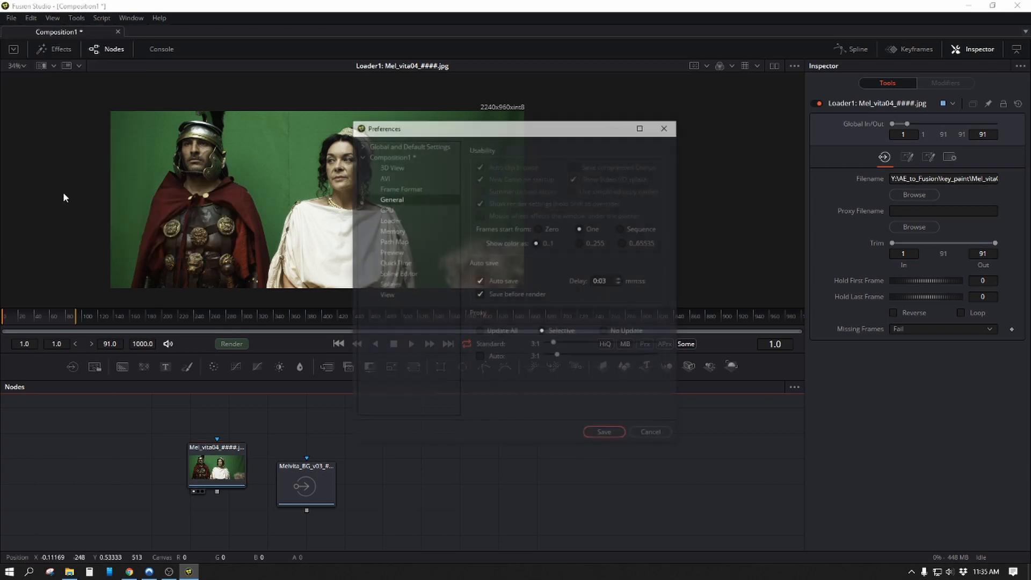
left_click(379, 160)
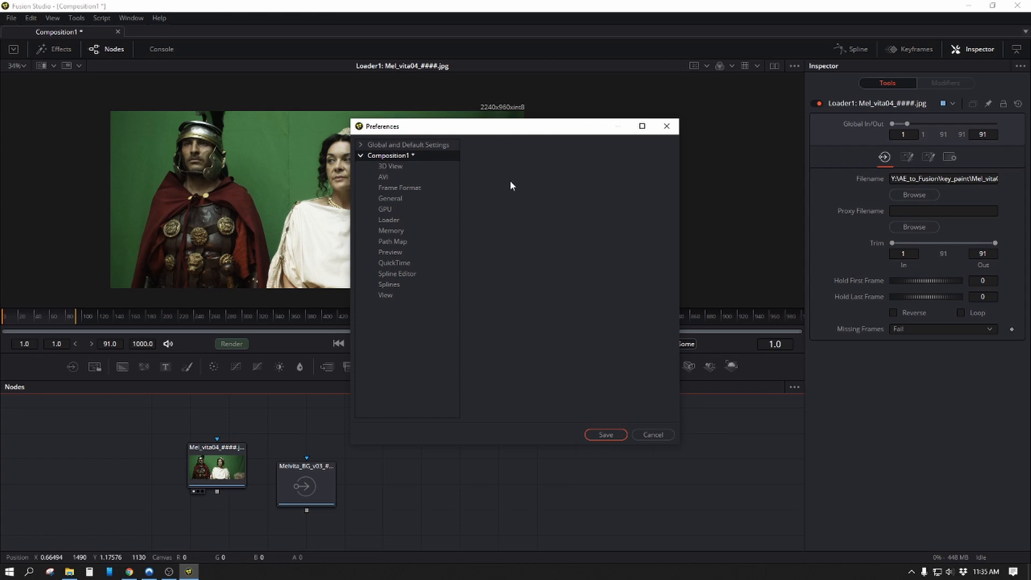
left_click(361, 145)
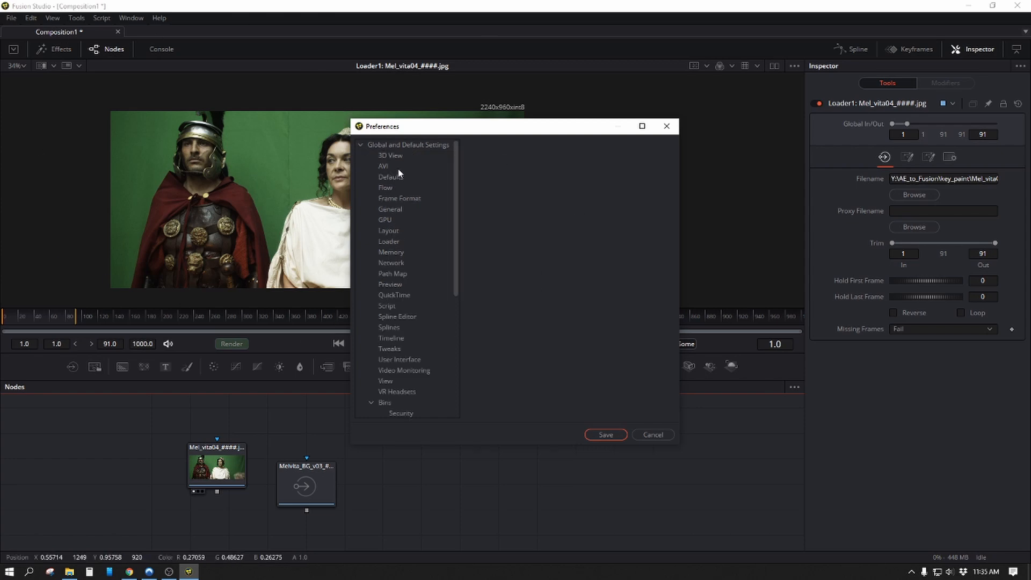
left_click(364, 145)
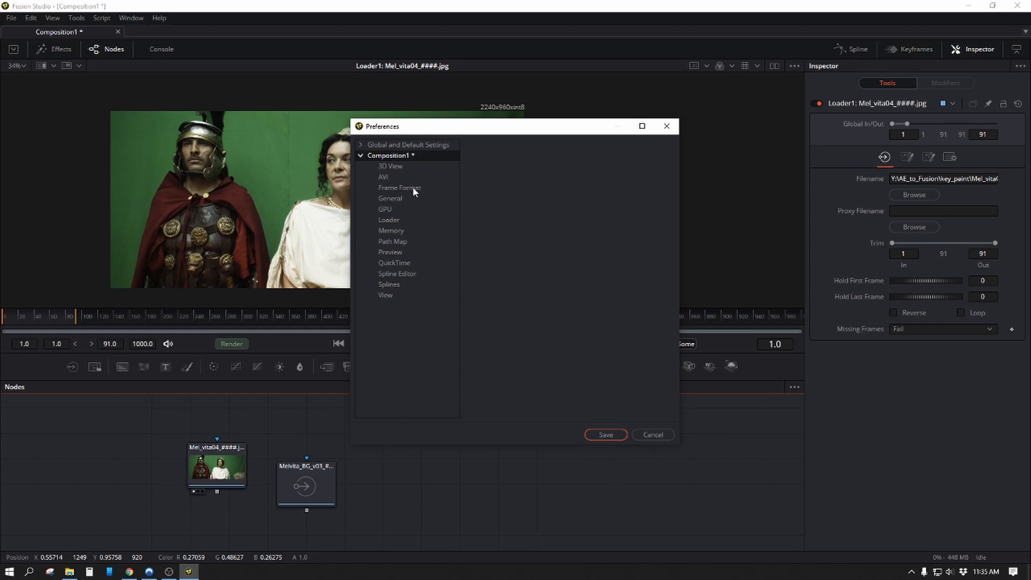
left_click(406, 189)
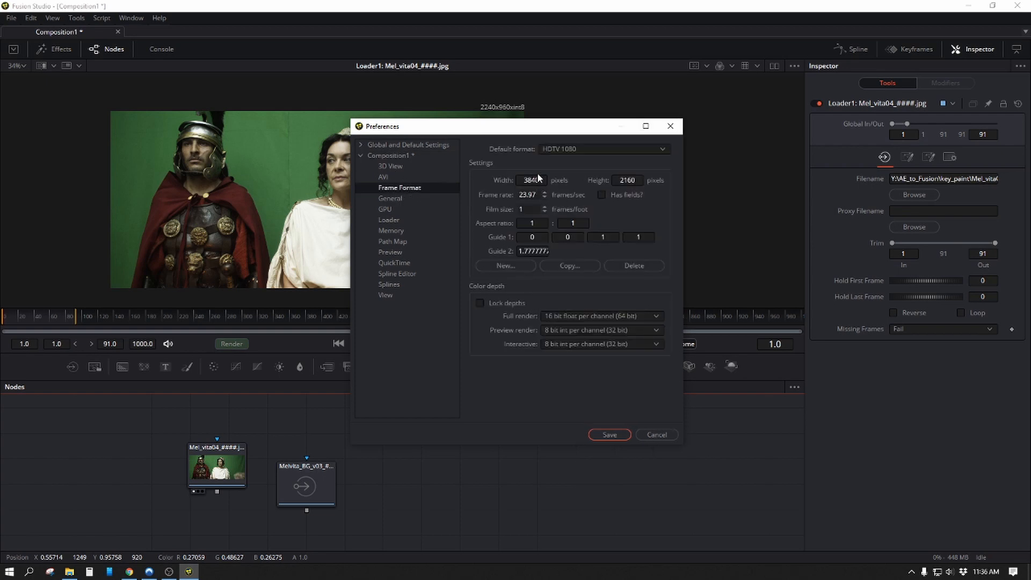
left_click_drag(542, 138, 529, 197)
left_click(522, 238)
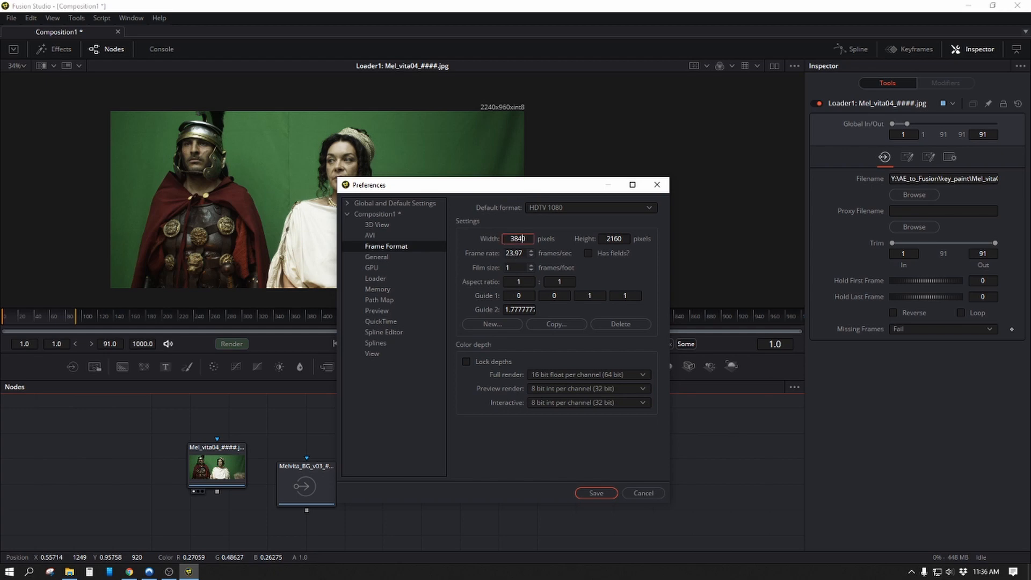
key("BackSpace")
key("BackSpace")
key("BackSpace")
type("2240")
key("Tab")
type("9")
left_click(596, 493)
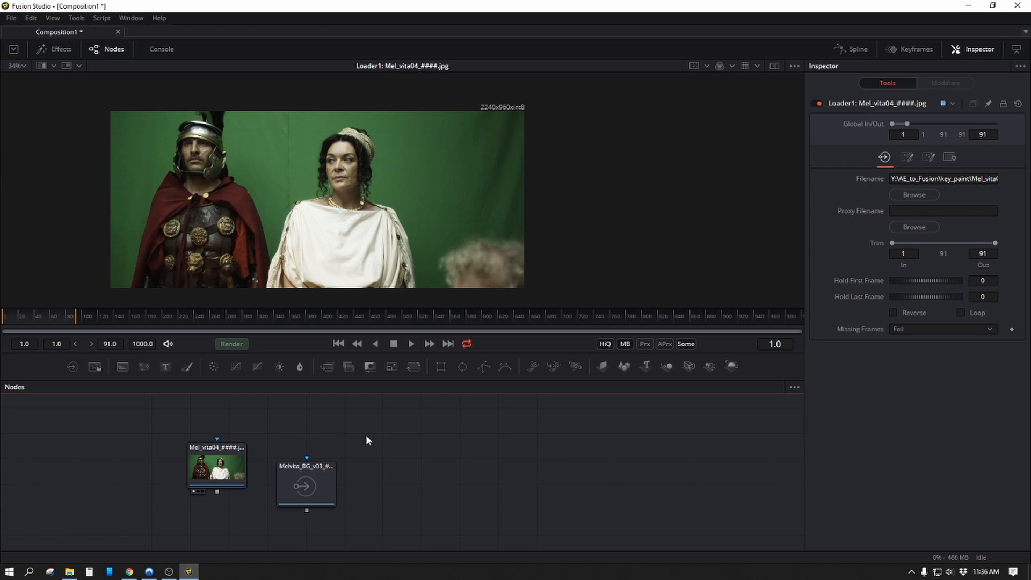
Step: Add a Background node beside the loaders and display it in the viewer
left_click_drag(122, 367, 442, 445)
key("1")
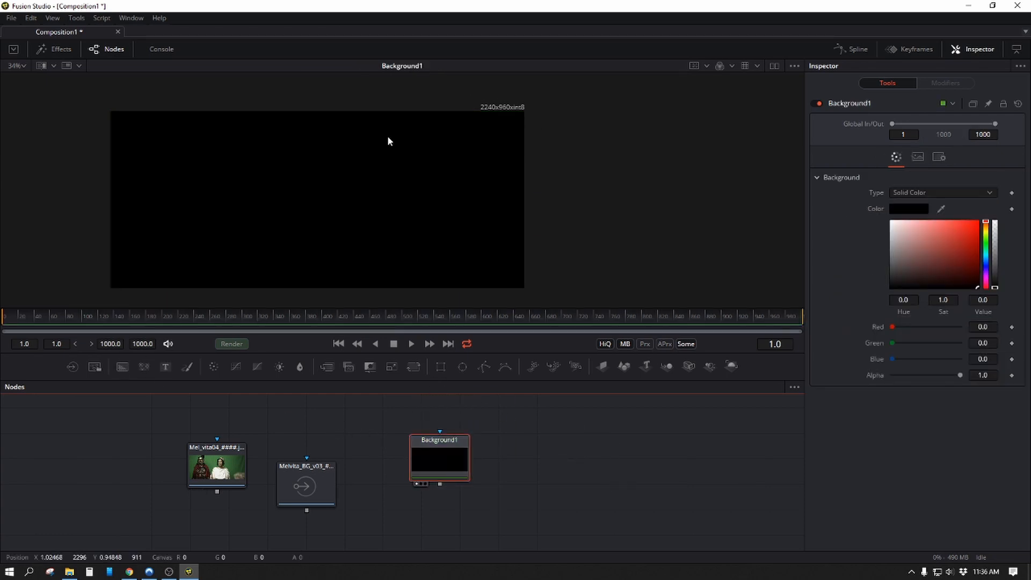
Step: Delete the Background node placed beside the two loaders
left_click_drag(537, 136, 453, 148)
left_click(439, 447)
key("Delete")
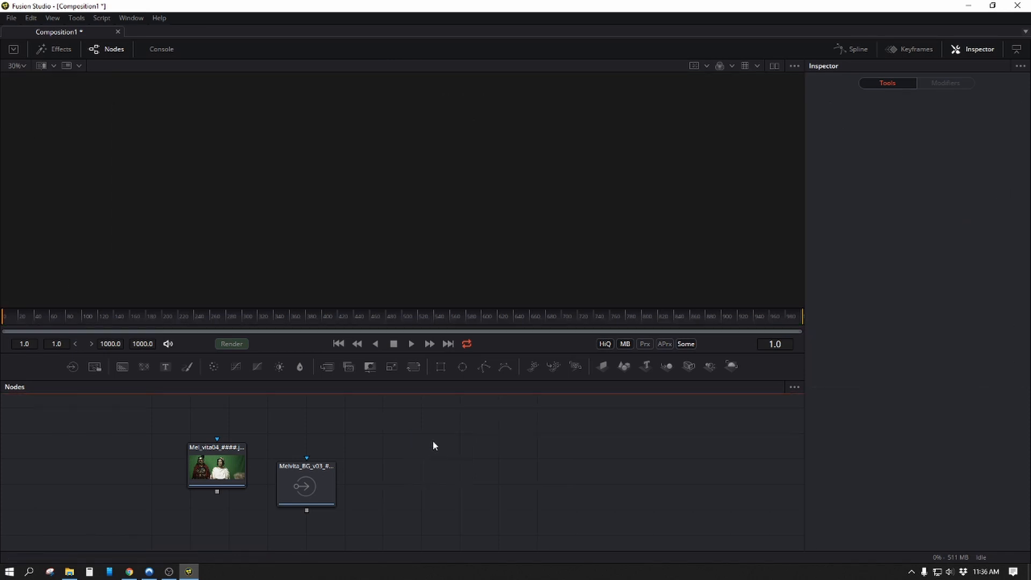
Step: Display the Mel_vita04 footage and the Melvita_BG plate in turn, and enlarge the node area
left_click(225, 472)
key("1")
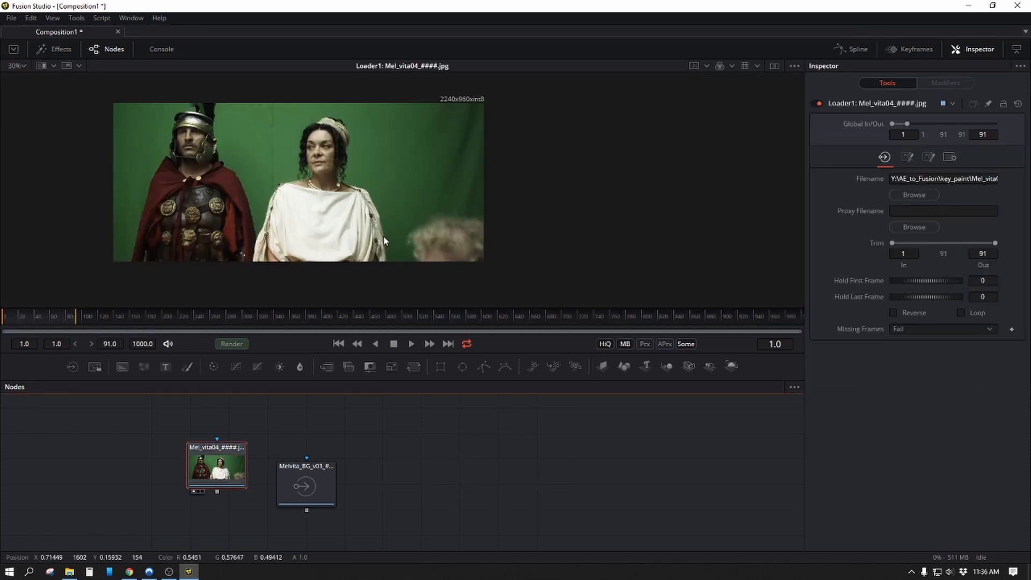
left_click_drag(458, 354, 458, 273)
left_click(319, 403)
key("1")
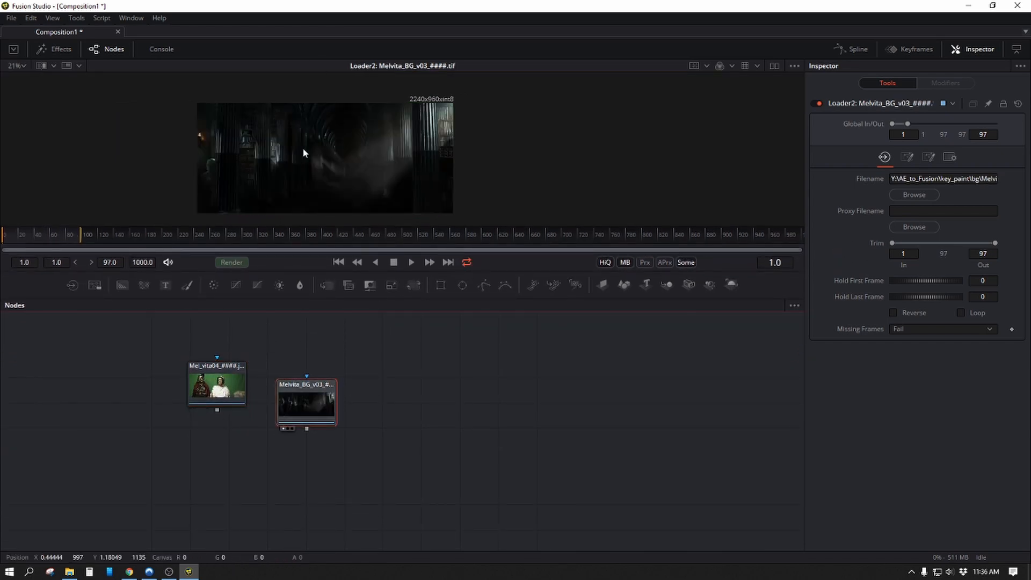
scroll(467, 153, "up", 3)
scroll(284, 177, "down", 4)
scroll(284, 178, "up", 1)
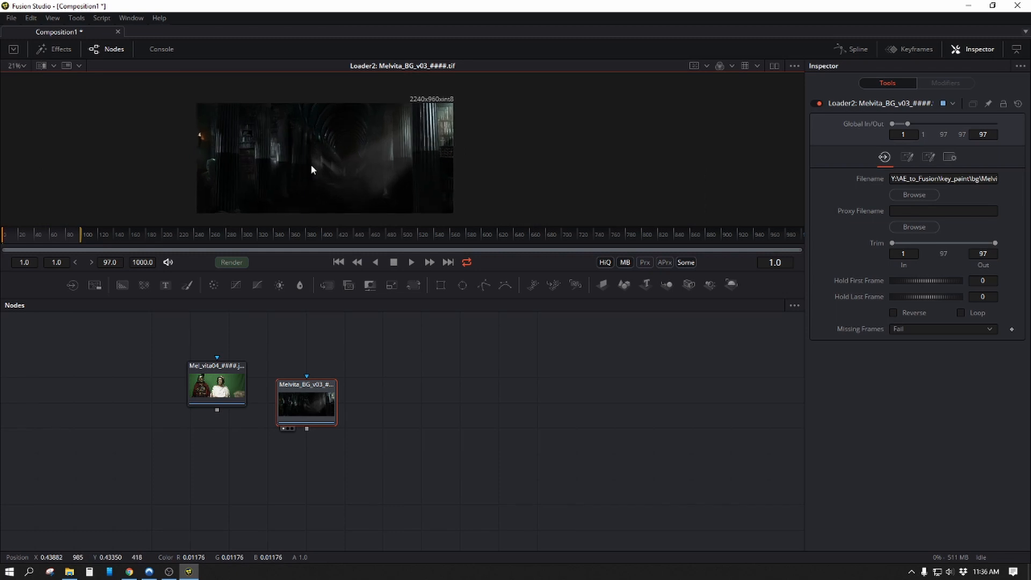
Step: Arrange the loaders with the Melvita_BG node above and slightly to the right of the Mel_vita04 node
left_click_drag(315, 413, 435, 369)
scroll(328, 146, "up", 4)
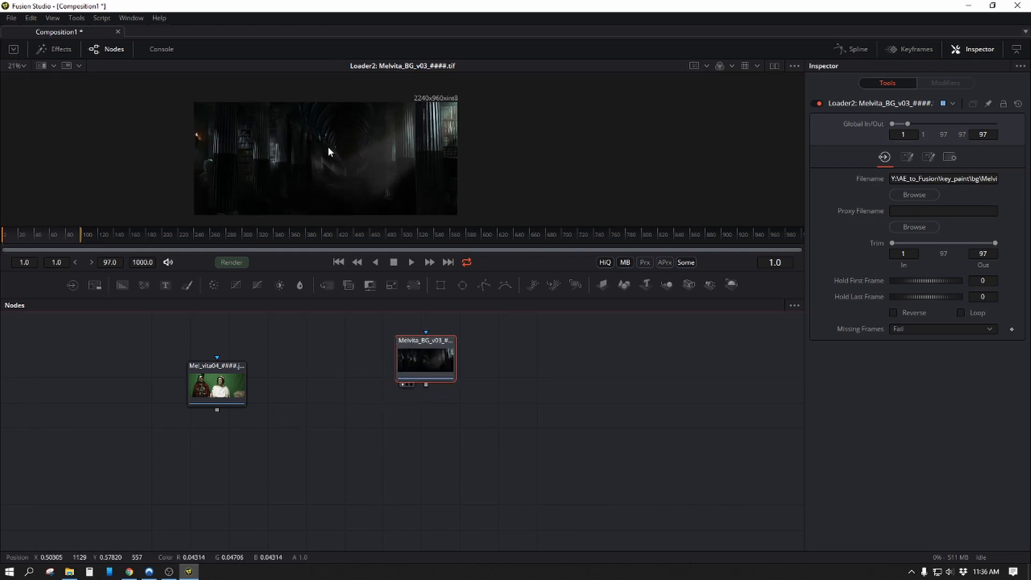
scroll(292, 174, "down", 3)
scroll(322, 176, "up", 4)
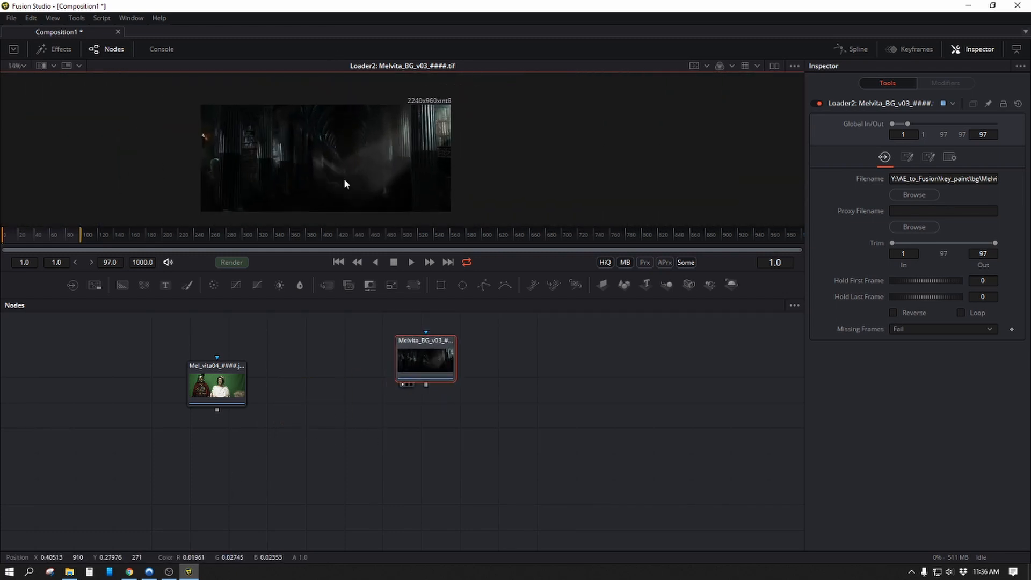
scroll(608, 179, "down", 2)
left_click_drag(469, 191, 550, 131)
left_click_drag(514, 166, 446, 249)
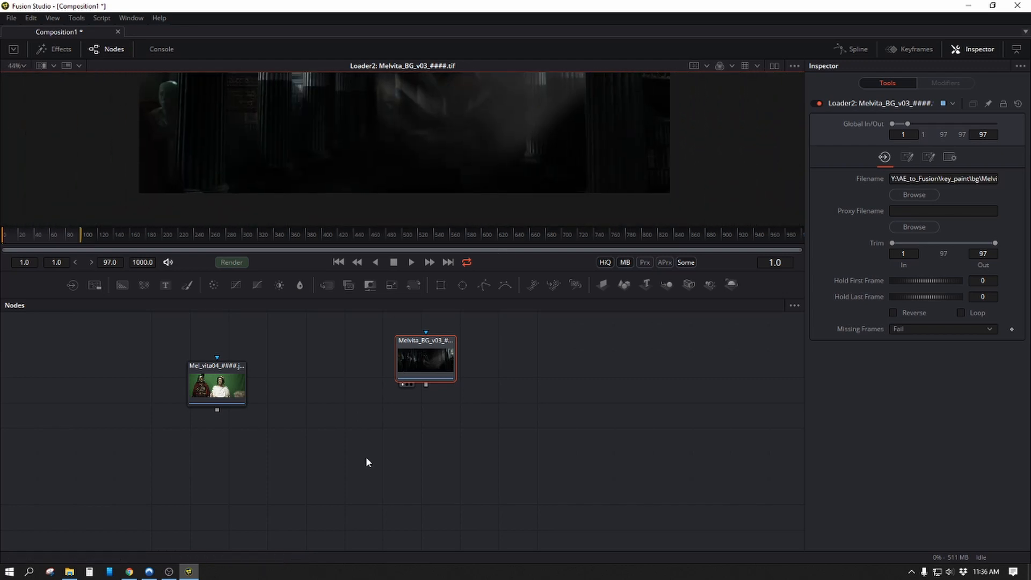
left_click_drag(441, 443, 261, 500)
left_click_drag(435, 393, 437, 376)
left_click_drag(473, 162, 359, 205)
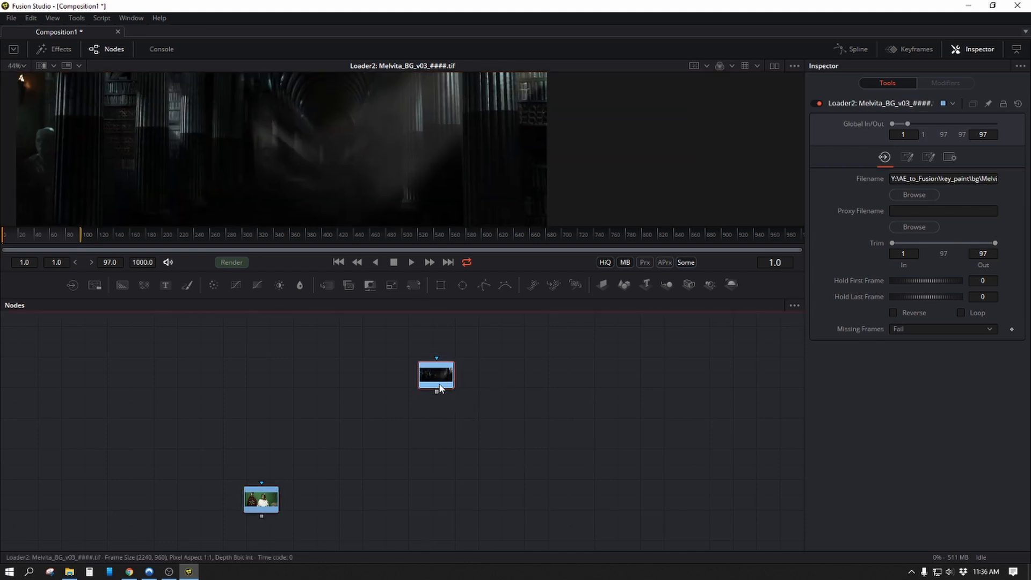
left_click_drag(436, 375, 337, 399)
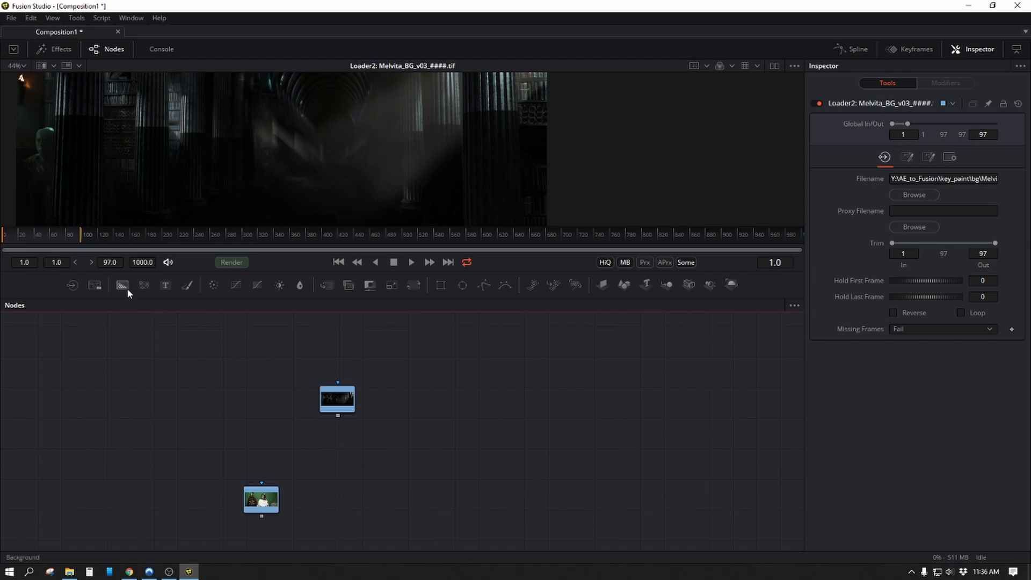
Step: Add a Background node, merge the Melvita_BG loader over it, and leave space between the loader and the merge
left_click_drag(128, 290, 435, 377)
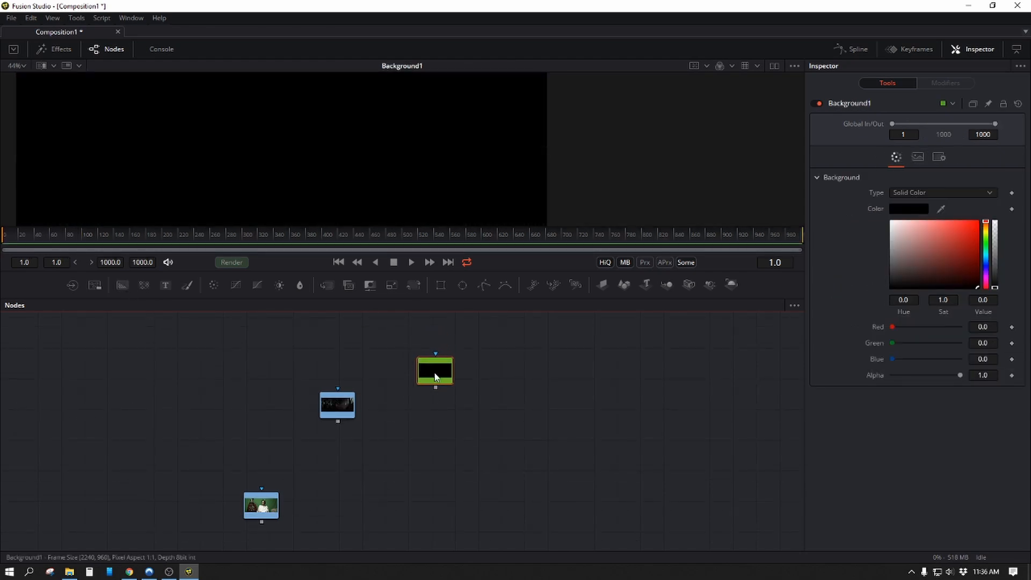
left_click_drag(337, 421, 418, 379)
key("1")
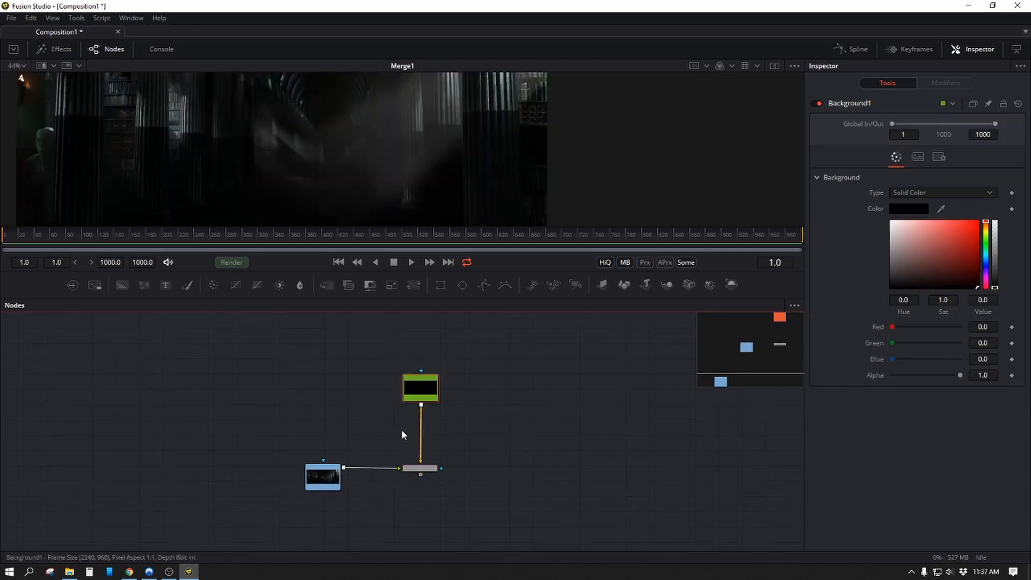
left_click(418, 469)
left_click_drag(328, 477, 284, 479)
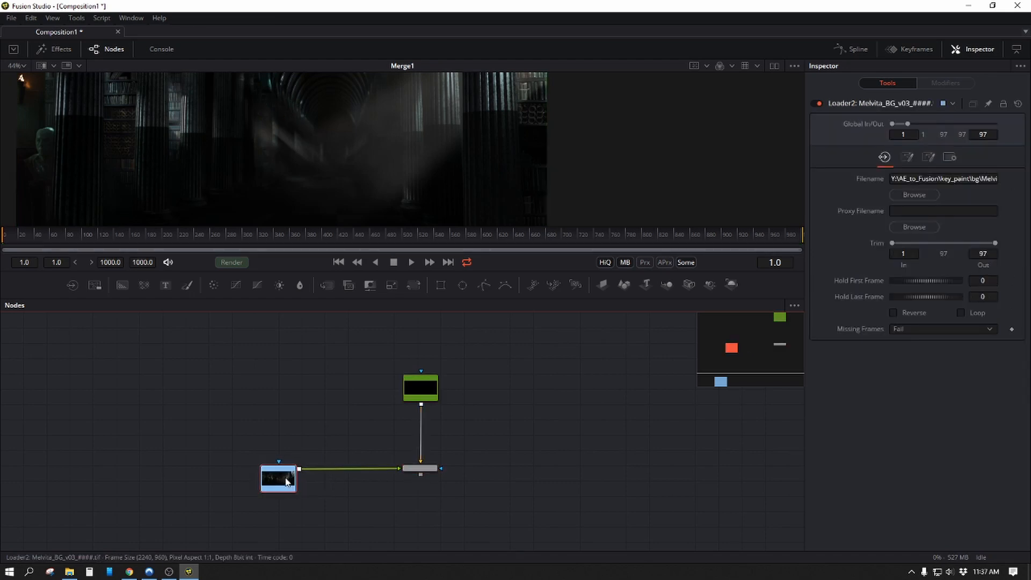
Step: Insert a Transform after the Melvita_BG loader, scaling the plate to about 2.32 and centring it at about 0.43, 0.30
key("t")
scroll(488, 184, "down", 3)
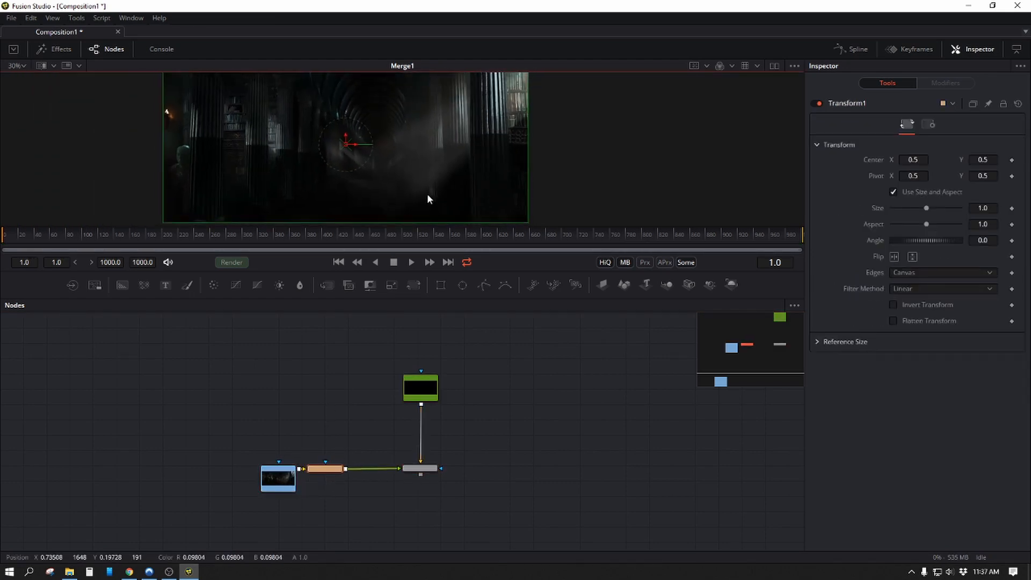
left_click_drag(526, 223, 609, 309)
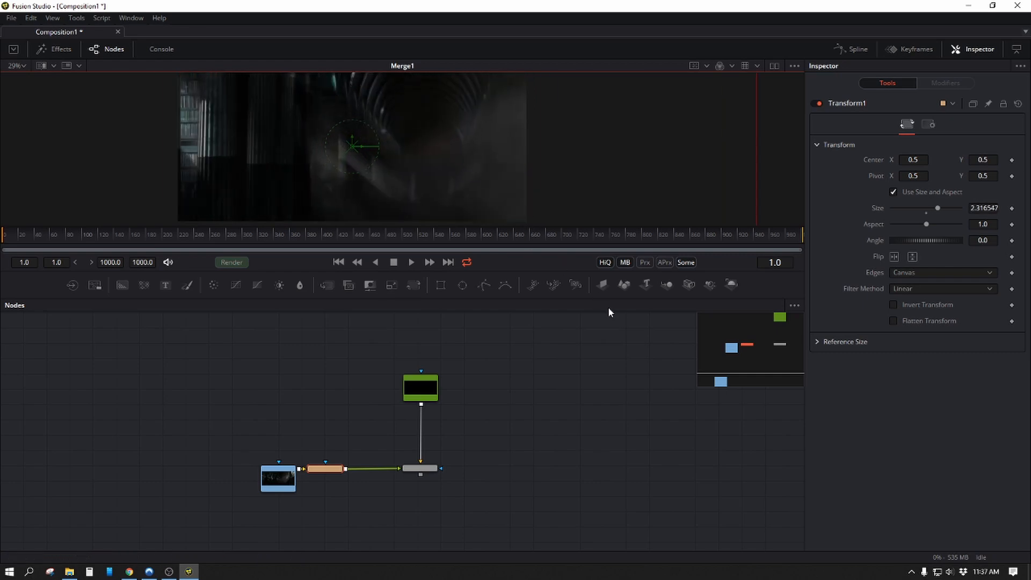
left_click_drag(352, 148, 510, 199)
scroll(511, 200, "down", 1)
left_click_drag(325, 176, 364, 127)
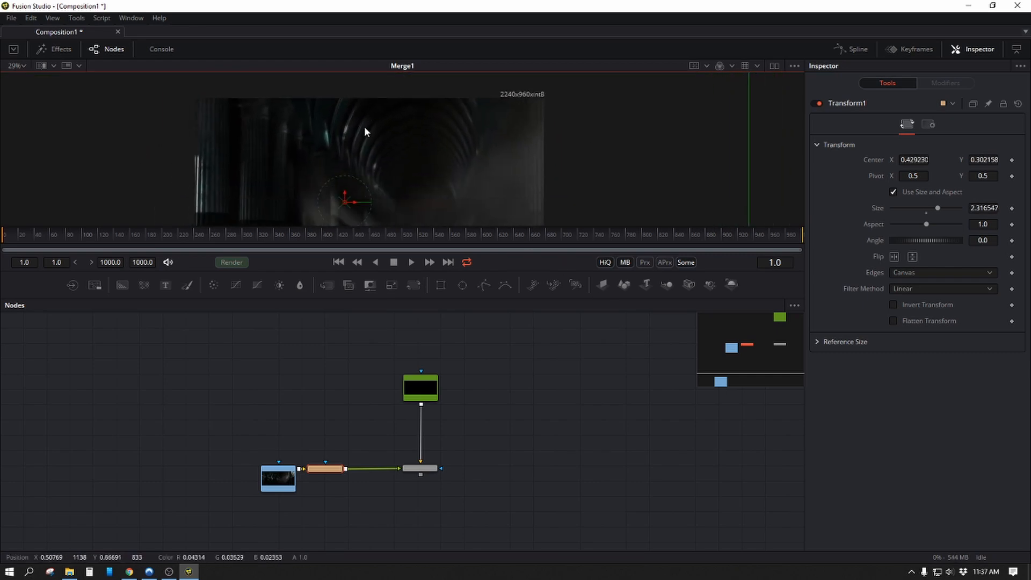
Step: Rescale the plate with the Transform to about 1.86 and move its centre to about 0.54, 0.42
scroll(365, 126, "down", 4)
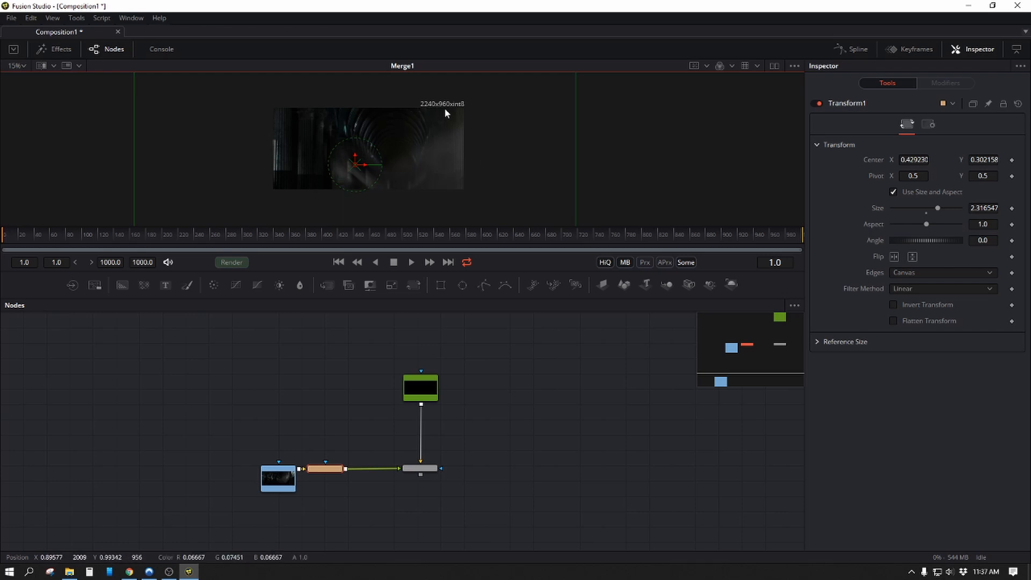
scroll(472, 152, "down", 1)
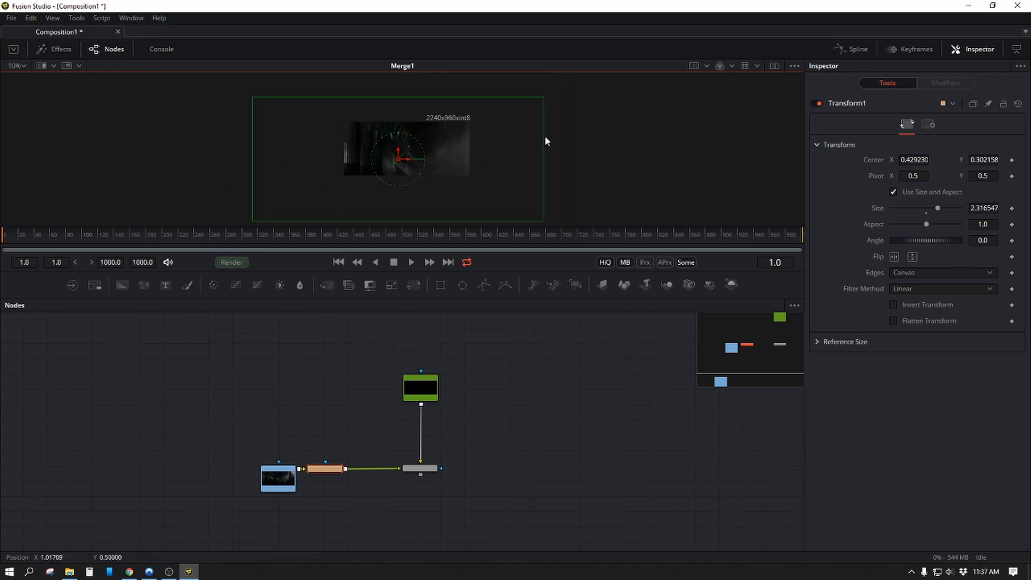
left_click_drag(539, 96, 508, 119)
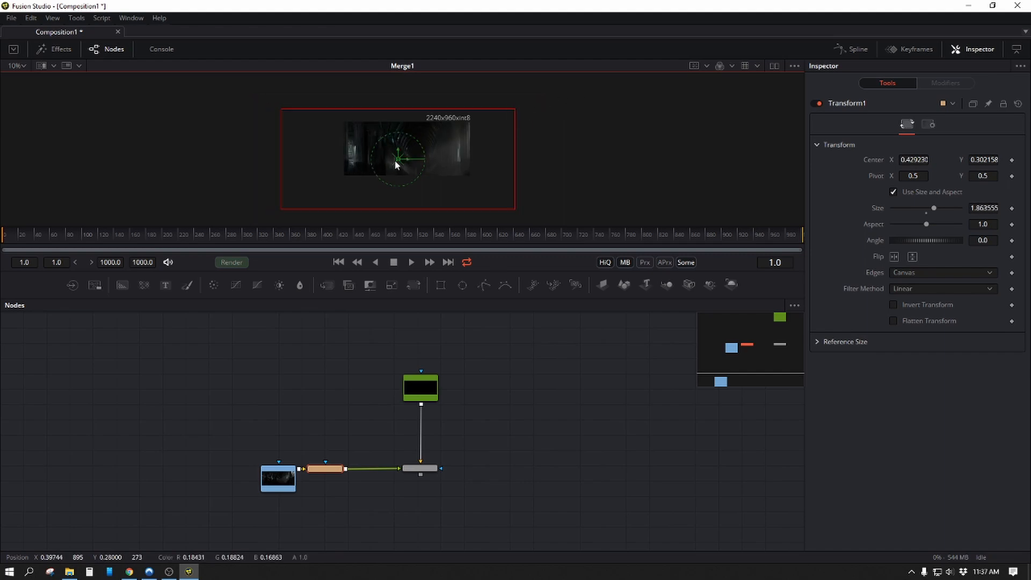
mouse_move(398, 159)
left_mouse_down()
mouse_move(437, 152)
mouse_move(416, 151)
left_mouse_up()
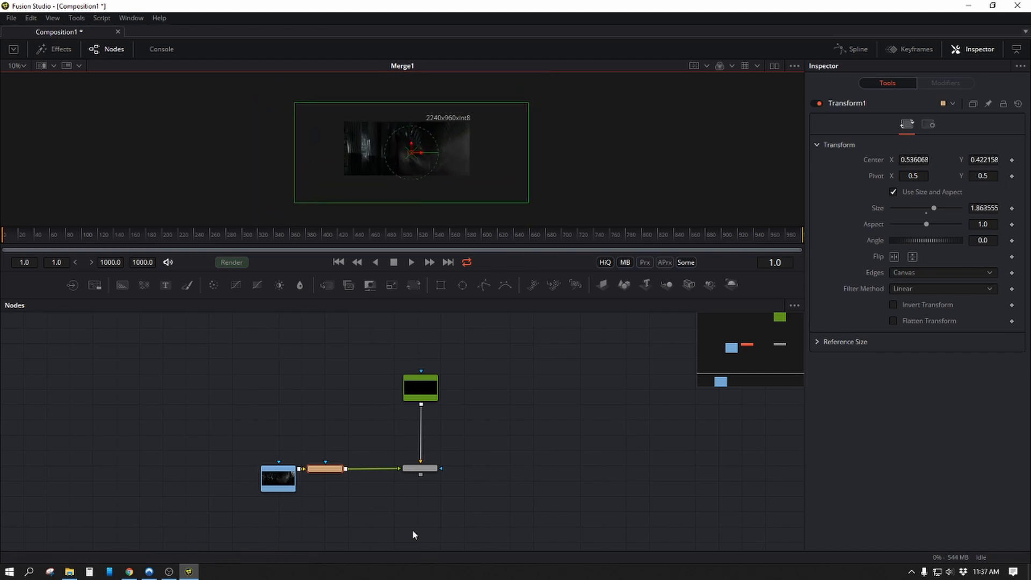
Step: Delete the Transform node and display the Background node in the viewer
left_click(339, 469)
key("Delete")
left_click(421, 393)
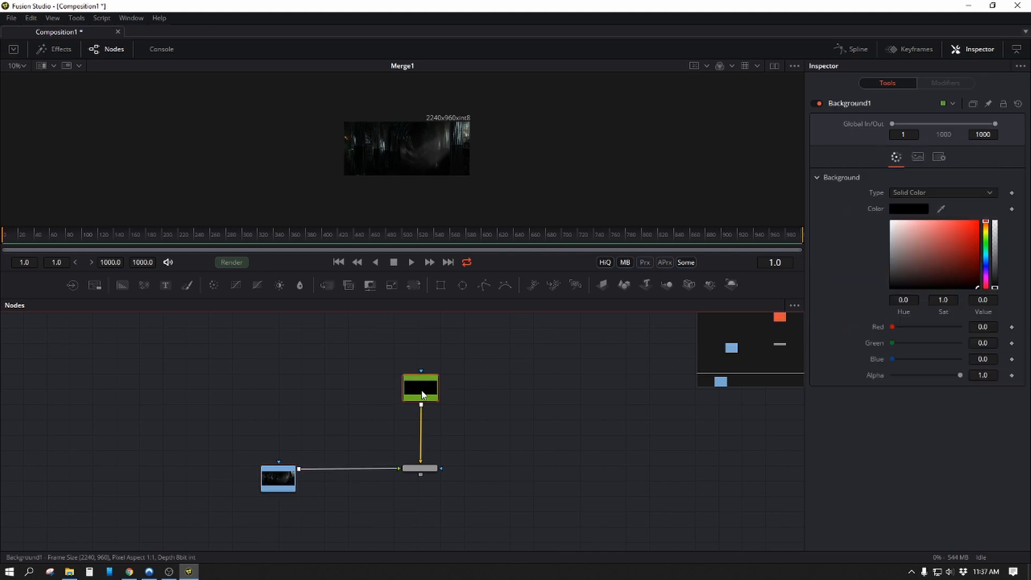
key("1")
Step: Merge the Mel_vita04 clip over the existing merge's output and display the new merge
left_click_drag(406, 463, 341, 387)
left_click_drag(236, 449, 406, 345)
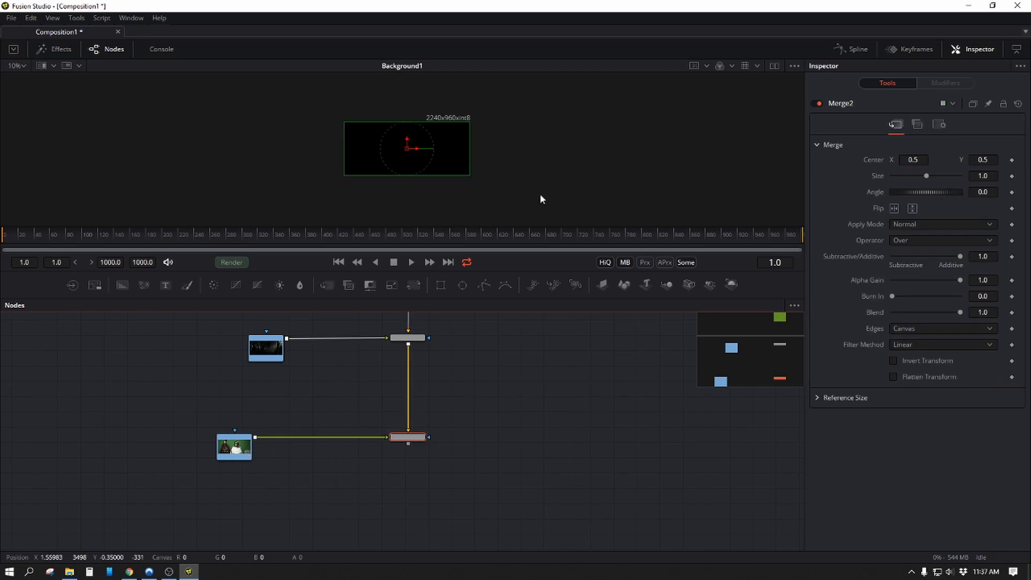
key("1")
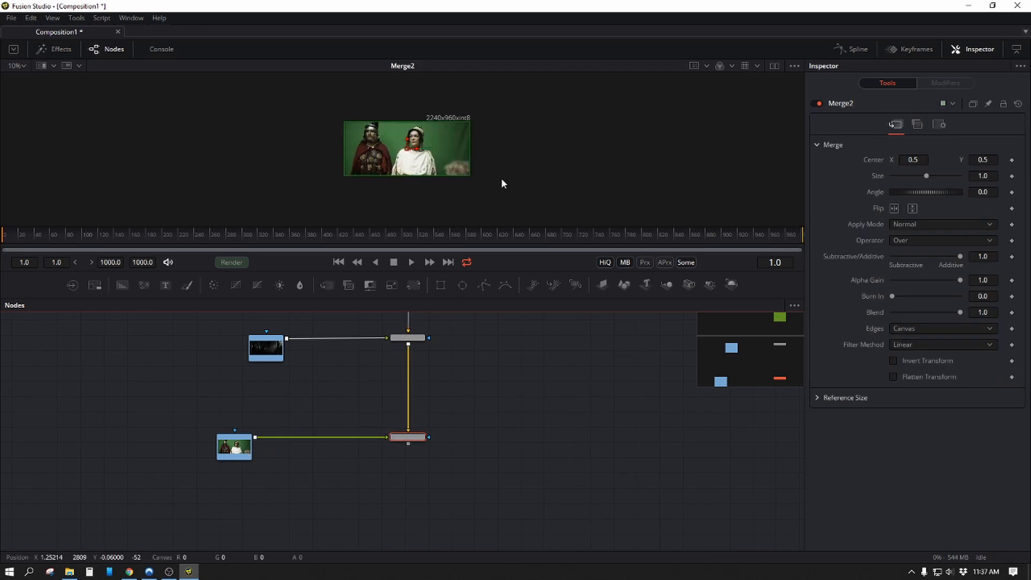
scroll(503, 178, "up", 5)
left_click_drag(478, 153, 480, 187)
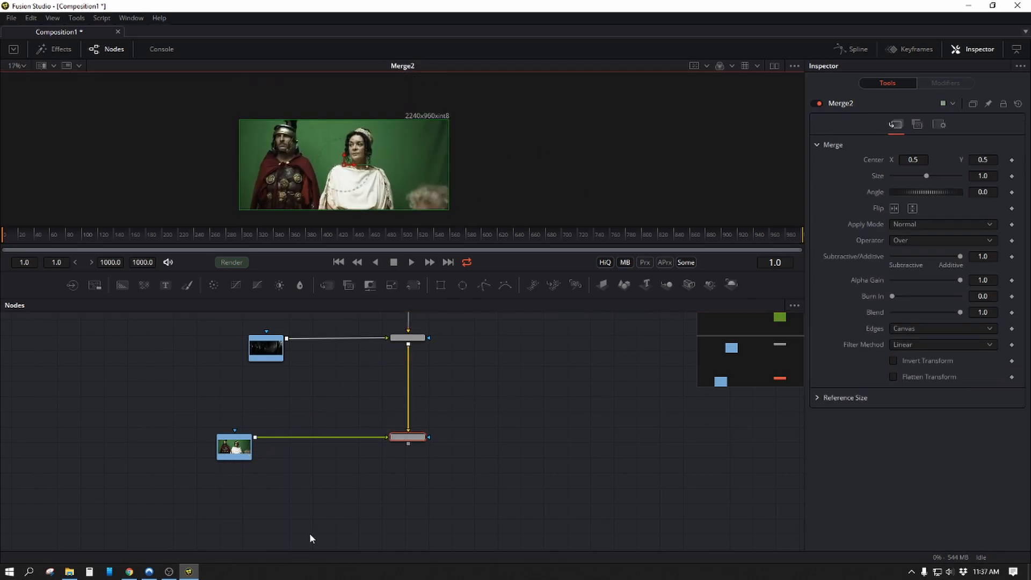
Step: Move the Mel_vita04 loader well to the left of its merge to make room in the branch
left_click_drag(379, 468, 487, 426)
scroll(487, 425, "down", 3)
left_click_drag(386, 412, 172, 412)
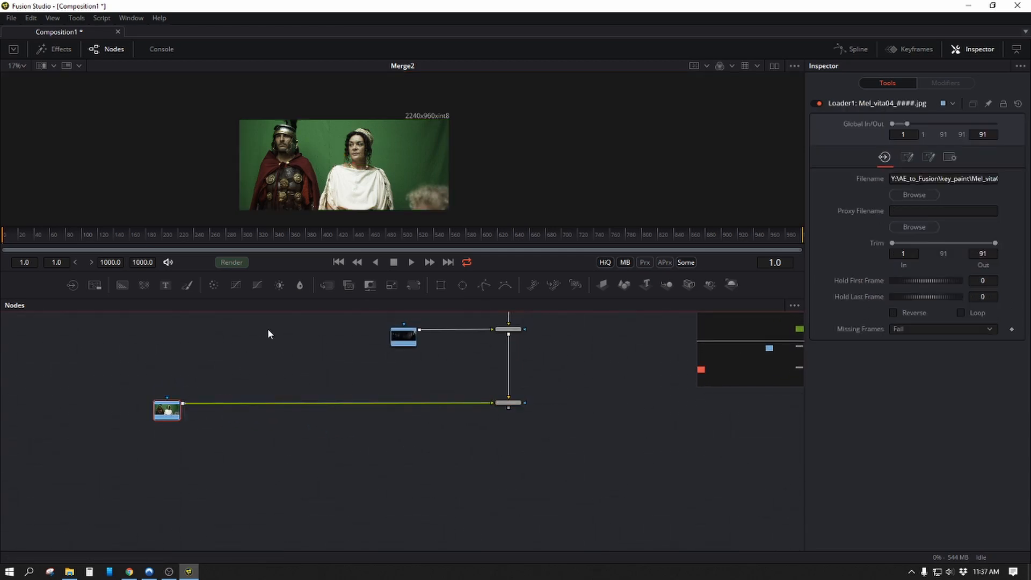
Step: Add a Clean Plate node above the green-screen branch, feed it from the Mel_vita04 loader, and display it
left_click(269, 365)
key("shift+space")
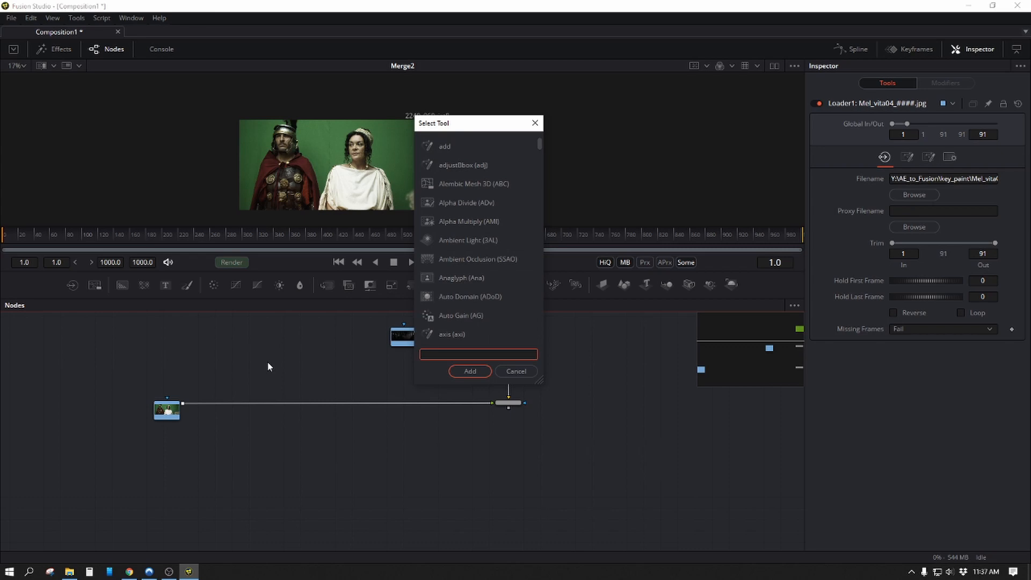
type("cl")
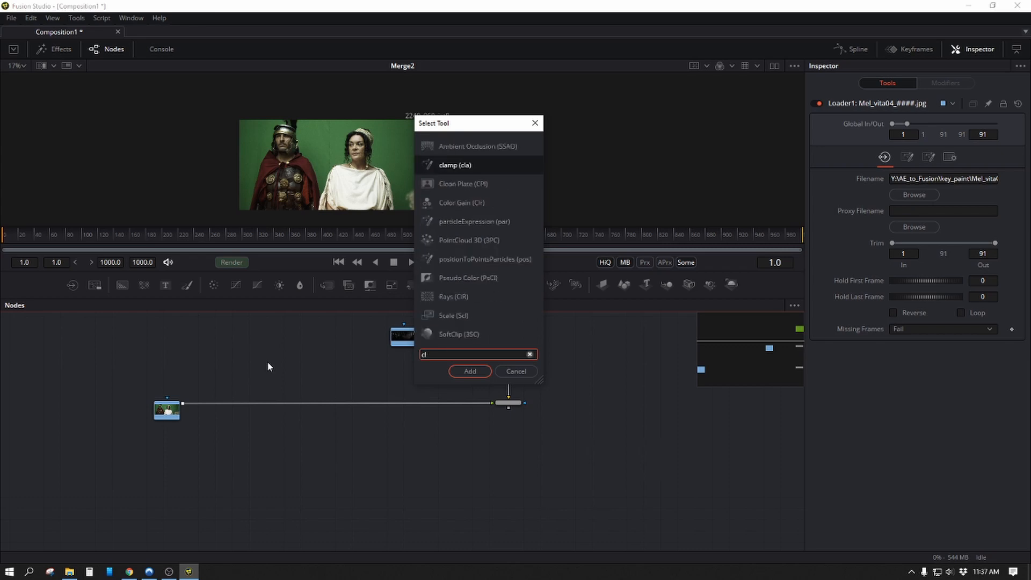
key("Down")
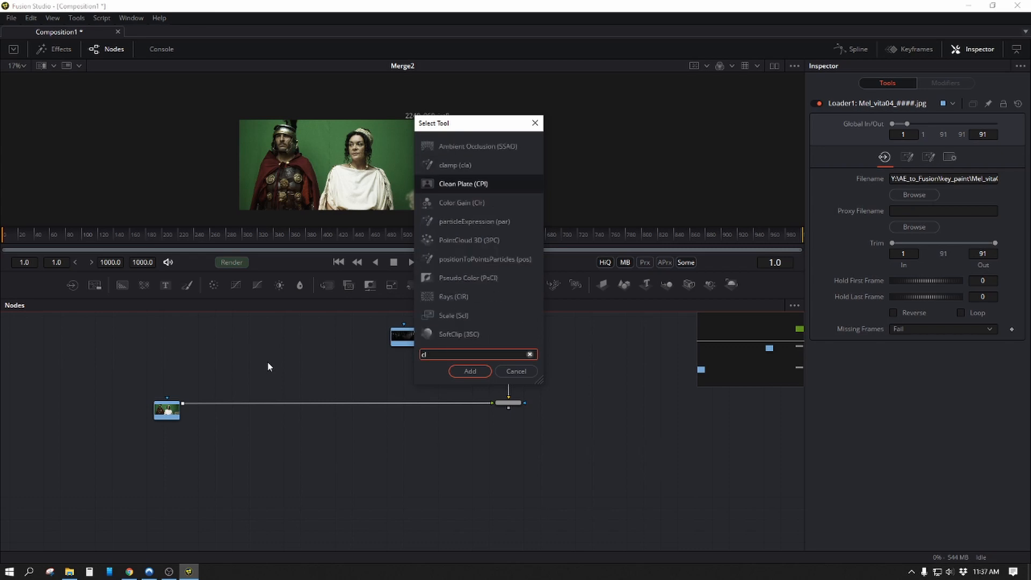
key("Return")
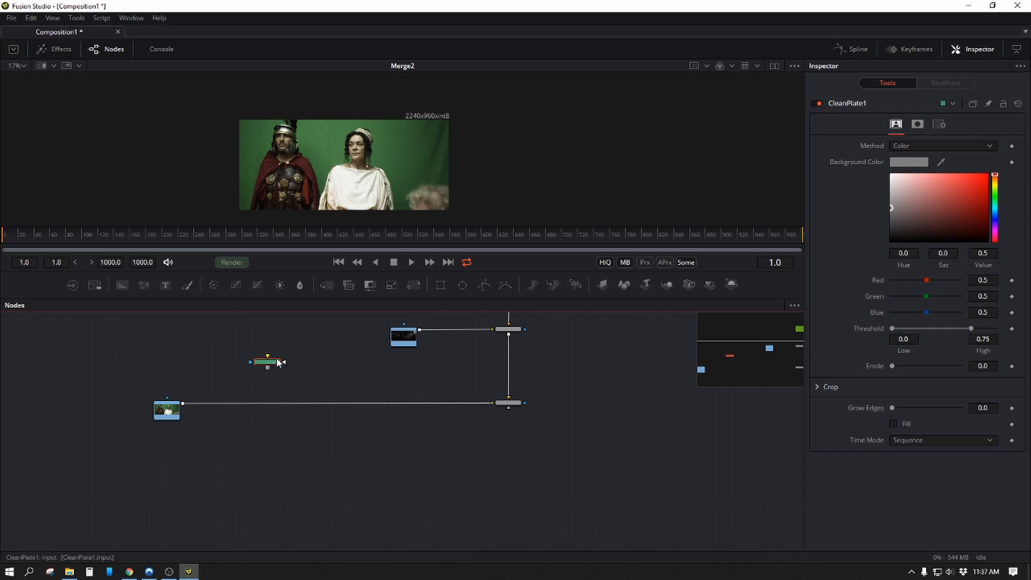
left_click_drag(161, 413, 183, 403)
key("1")
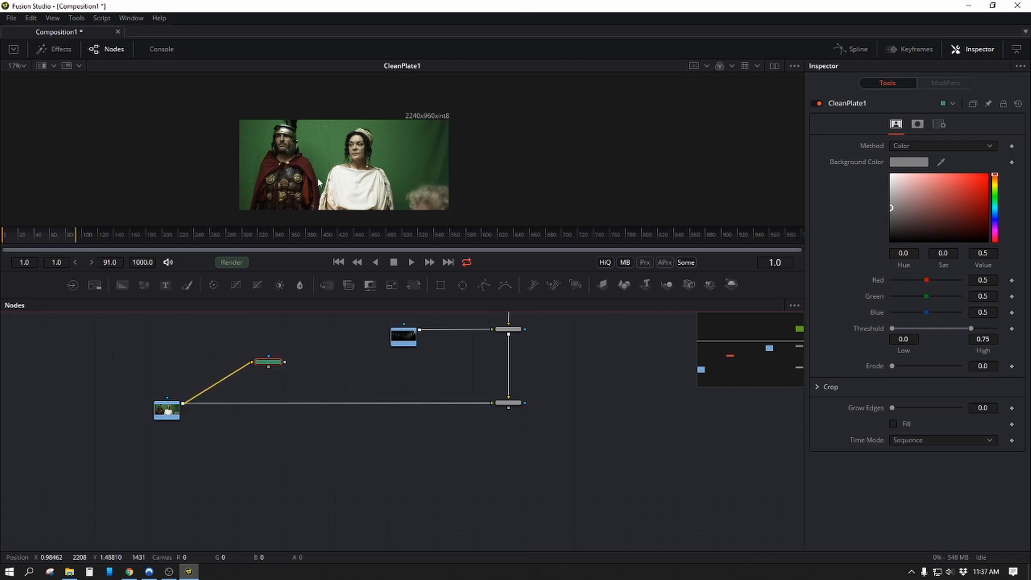
Step: Set the composition's global end time to frame 91
left_click_drag(394, 169, 450, 151)
scroll(450, 151, "up", 3)
scroll(449, 151, "up", 2)
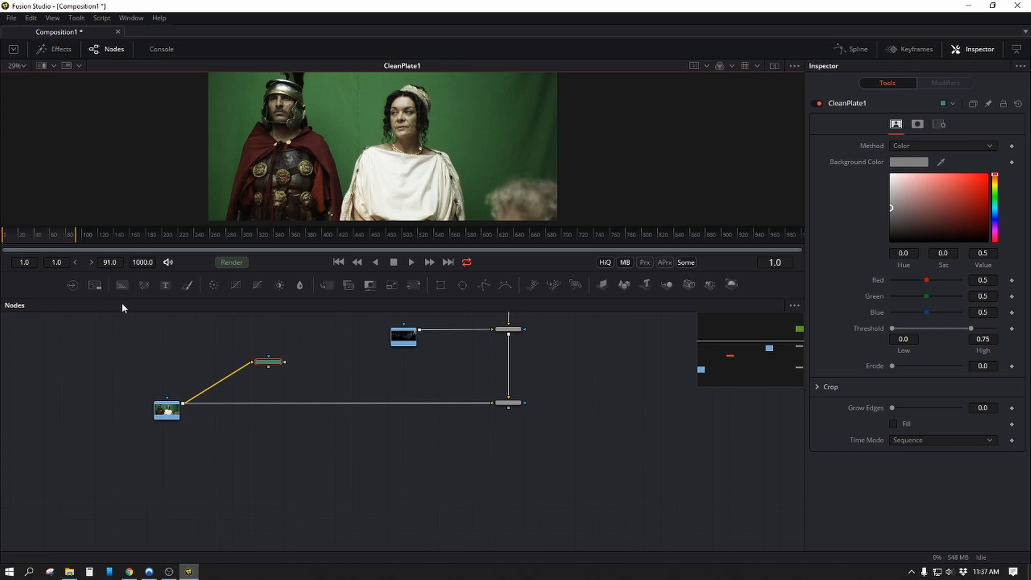
left_click(151, 263)
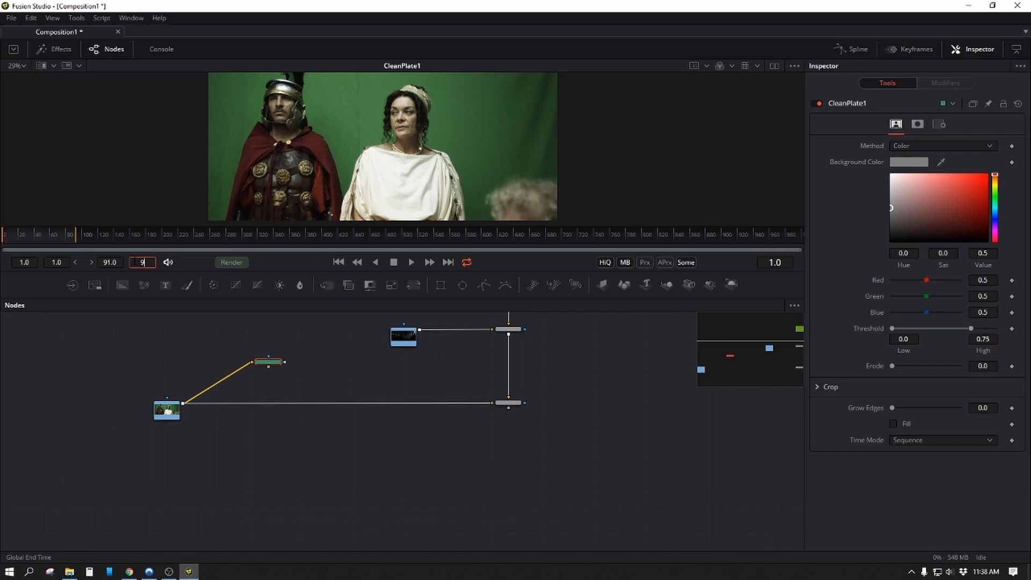
key("Return")
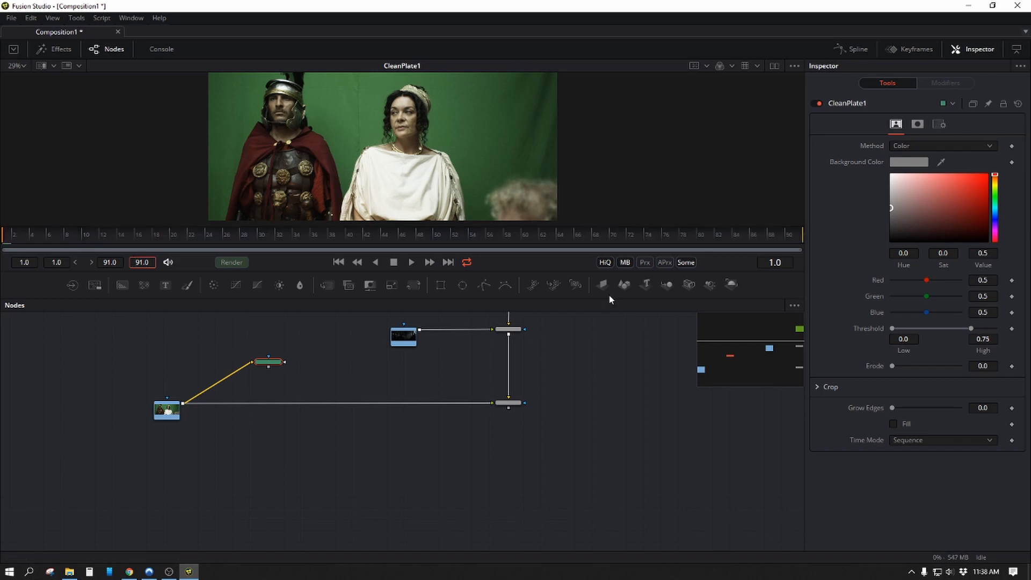
Step: Play the green-screen clip to review the actors' movement, stop playback, and enlarge the viewer
left_click(413, 262)
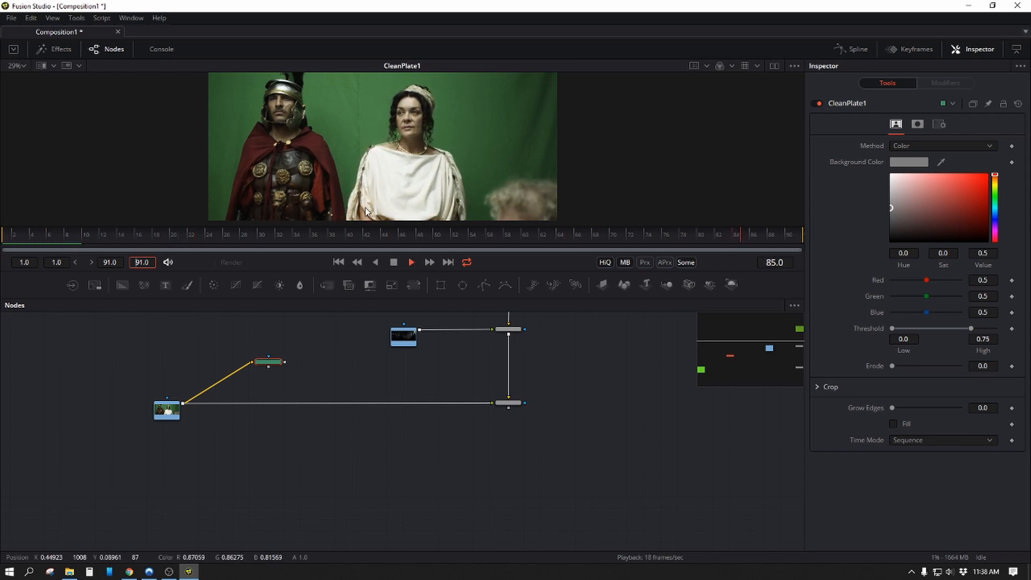
left_click(367, 127)
scroll(366, 124, "up", 2)
left_click_drag(604, 83, 714, 132)
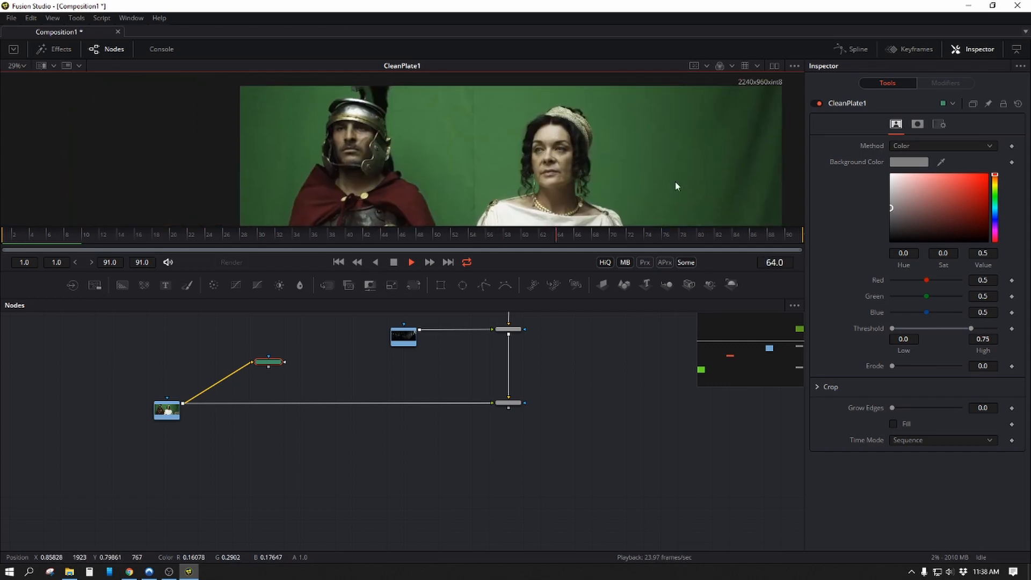
left_click(394, 262)
left_click_drag(458, 300, 442, 379)
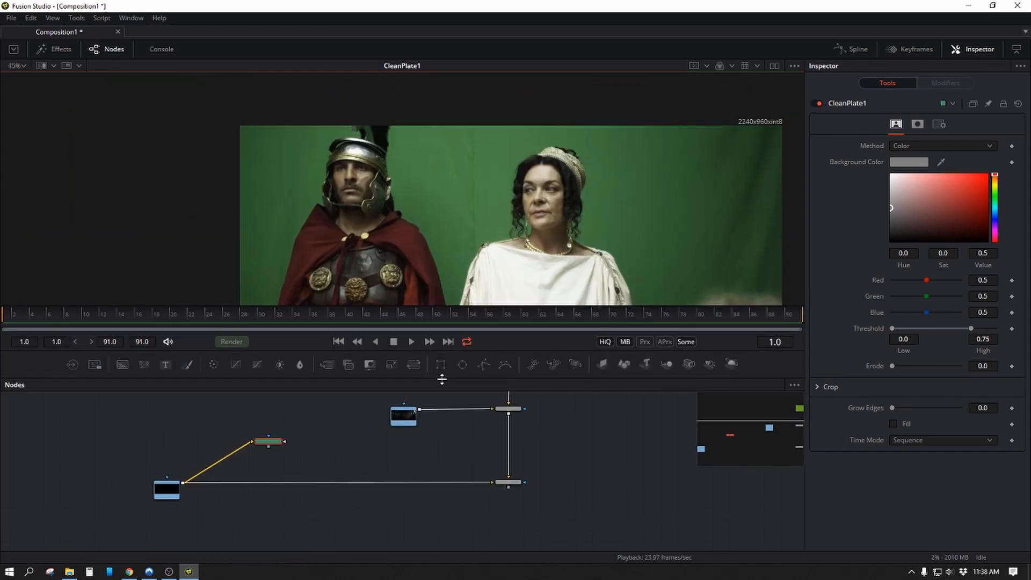
Step: Raise the Mel_vita04 loader and place the Clean Plate node just below and to the right of it
left_click_drag(550, 230, 344, 157)
scroll(372, 166, "down", 4)
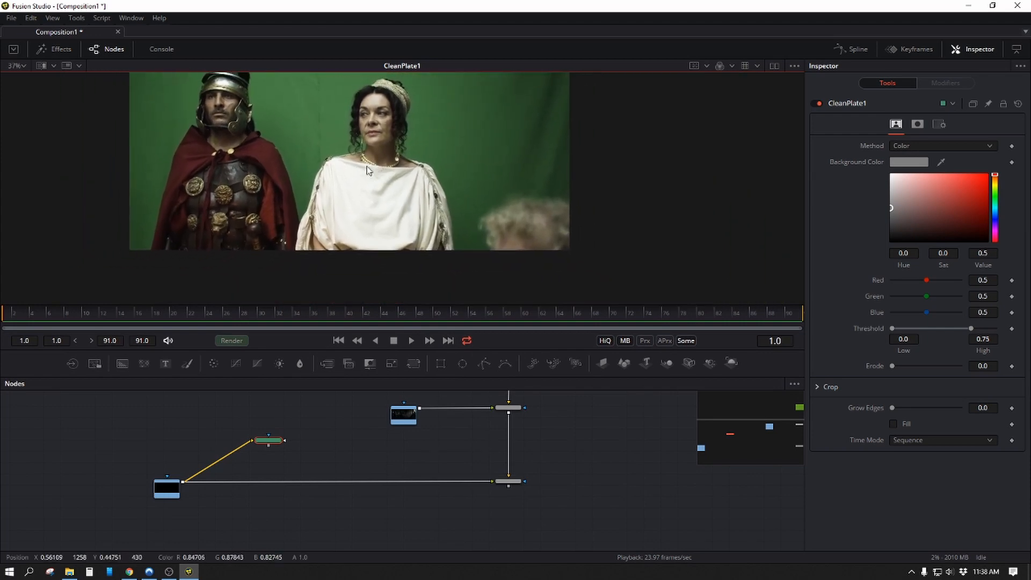
left_click_drag(410, 150, 398, 212)
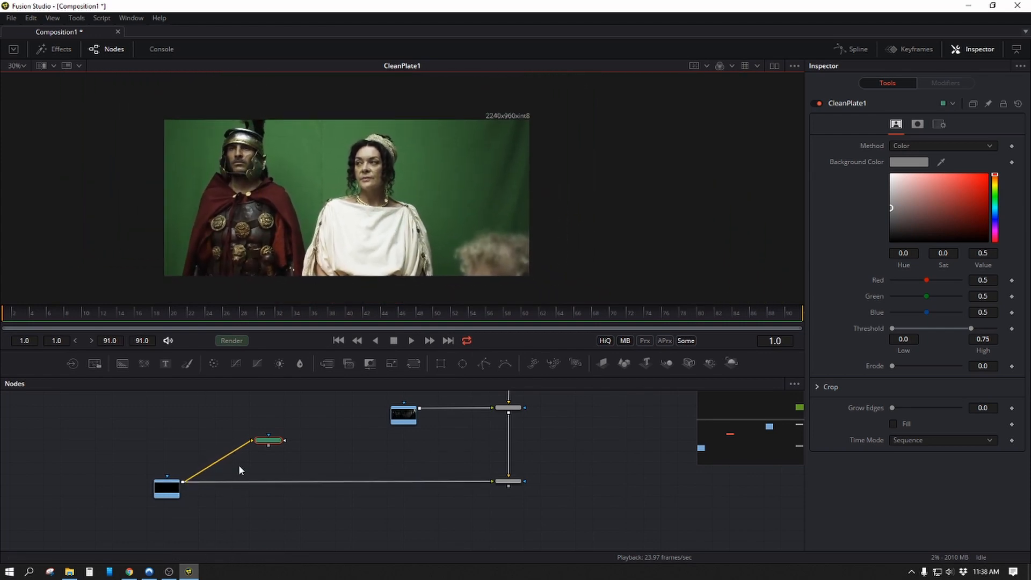
left_click_drag(176, 487, 181, 434)
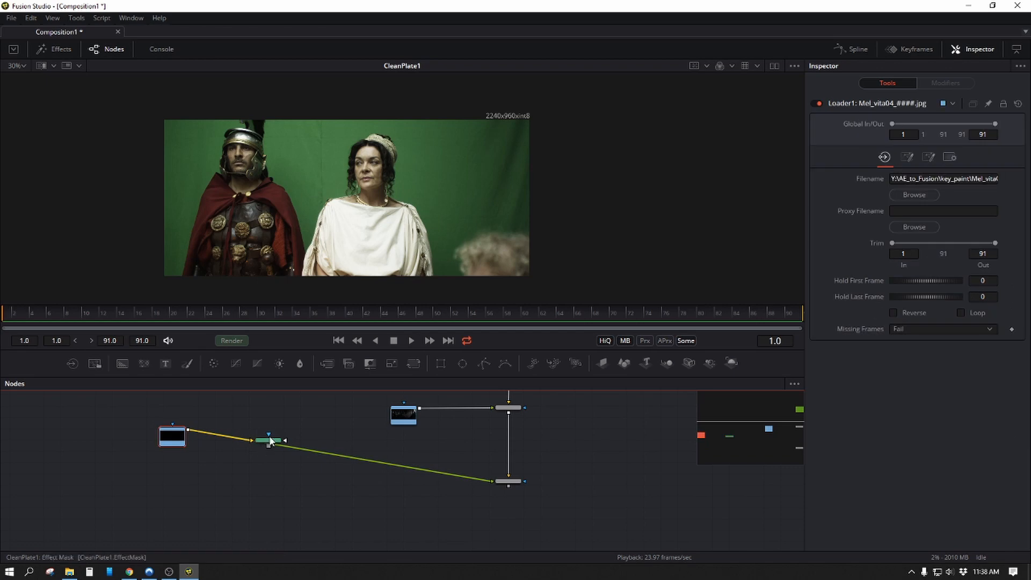
left_click_drag(268, 441, 241, 477)
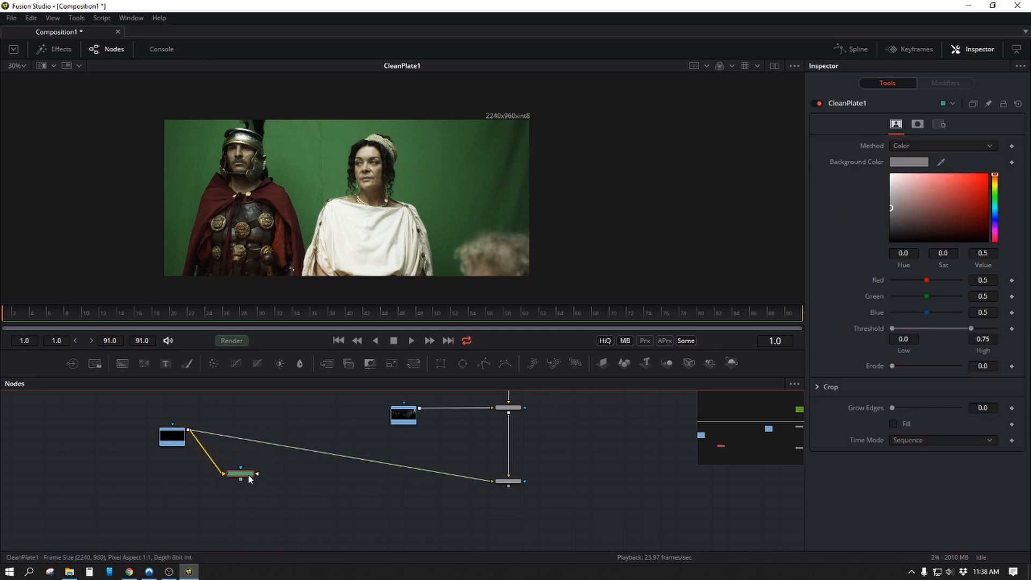
Step: Show the original Mel_vita04 footage in the viewer instead of the Clean Plate output
key("1")
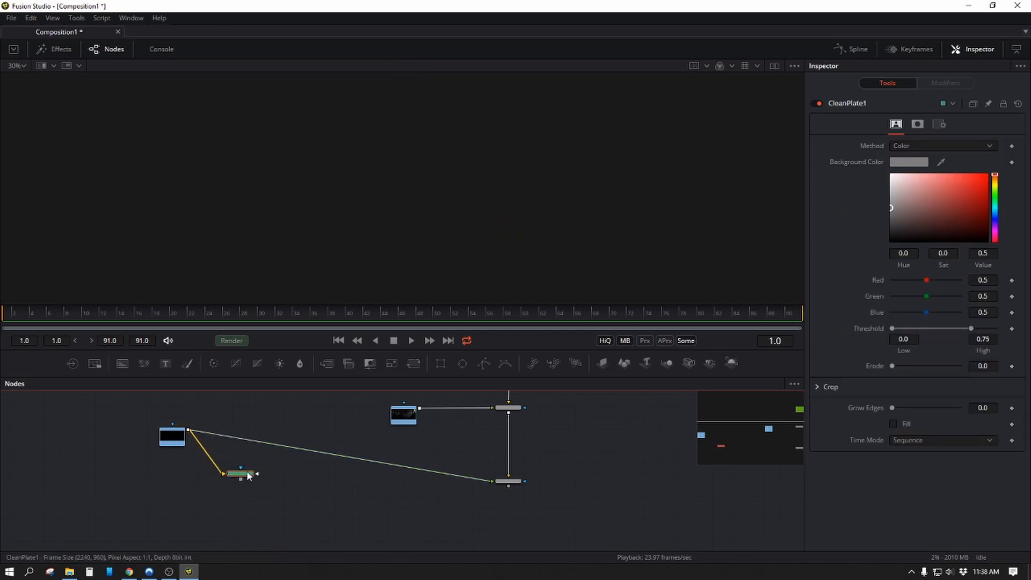
left_click(172, 436)
key("1")
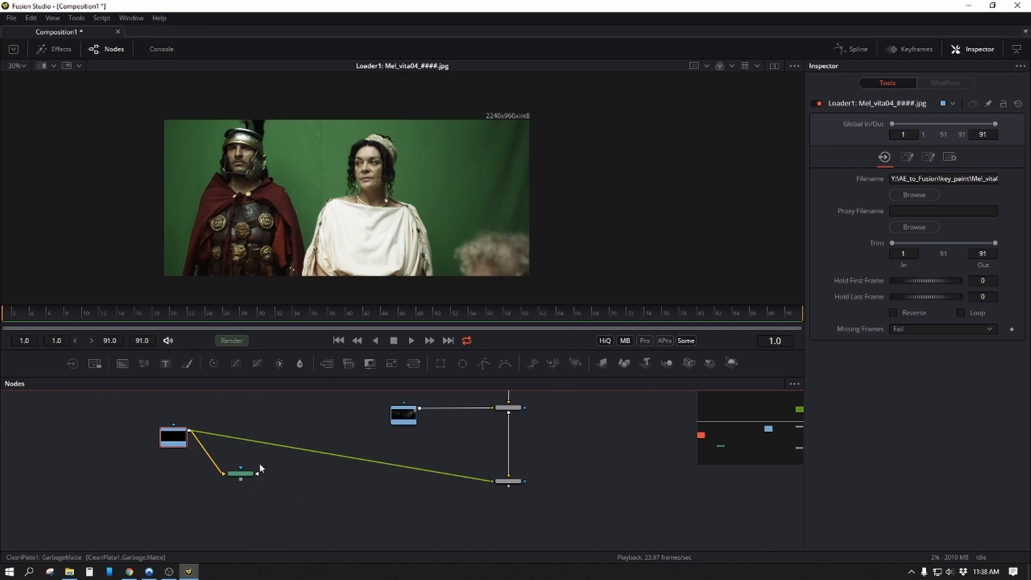
Step: Sample the green backdrop between the two actors as the Clean Plate's background color, about red 0.294, green 0.506, blue 0.278
left_click(240, 473)
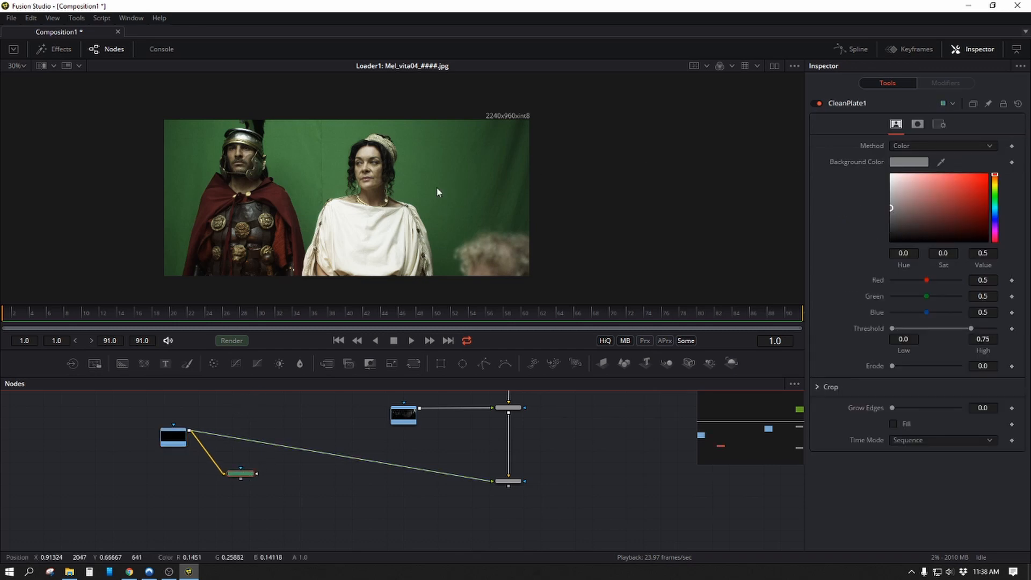
left_click_drag(366, 162, 413, 171)
scroll(415, 171, "up", 1)
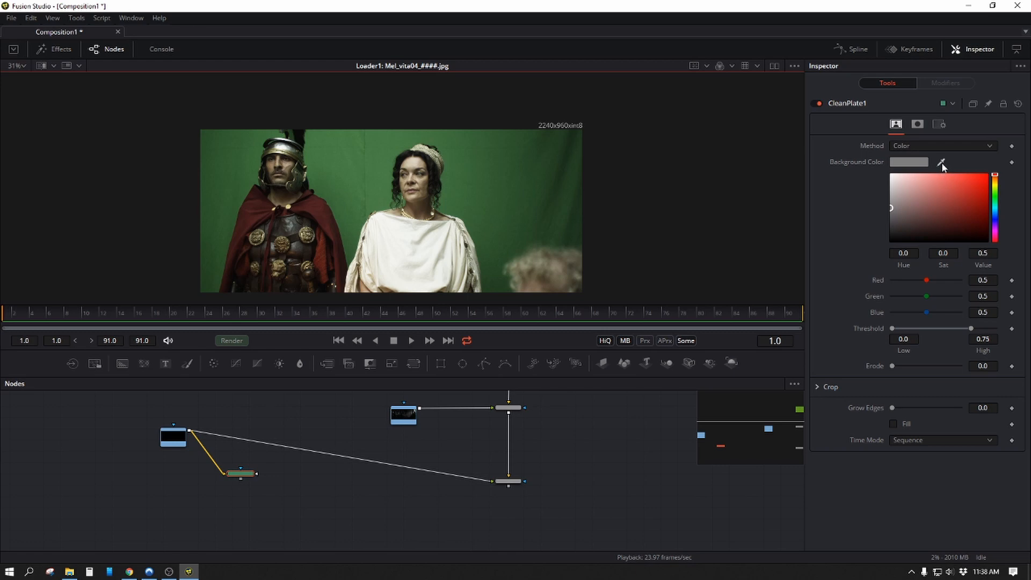
left_click_drag(942, 164, 478, 188)
left_click_drag(943, 162, 380, 198)
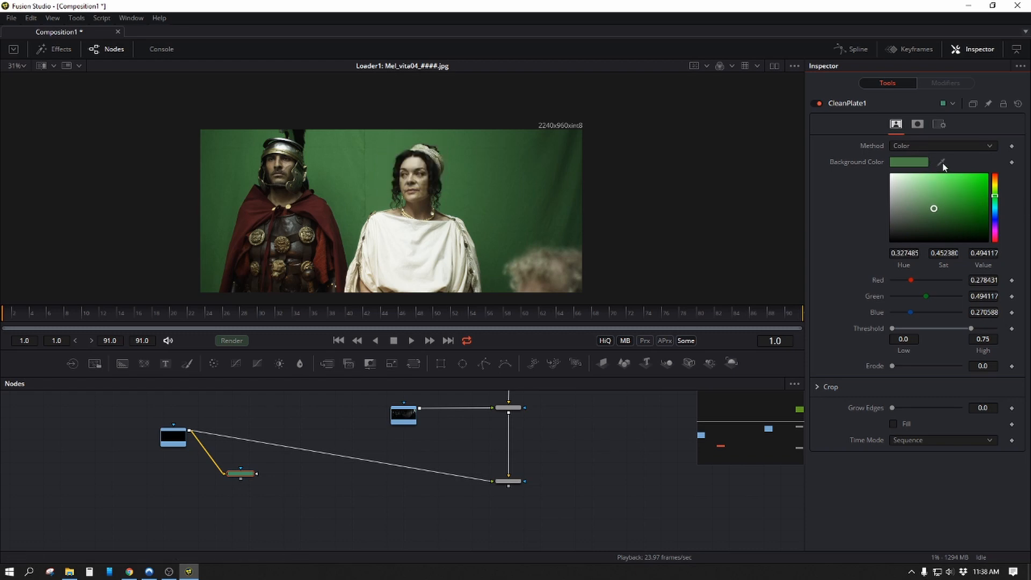
left_click_drag(943, 162, 373, 191)
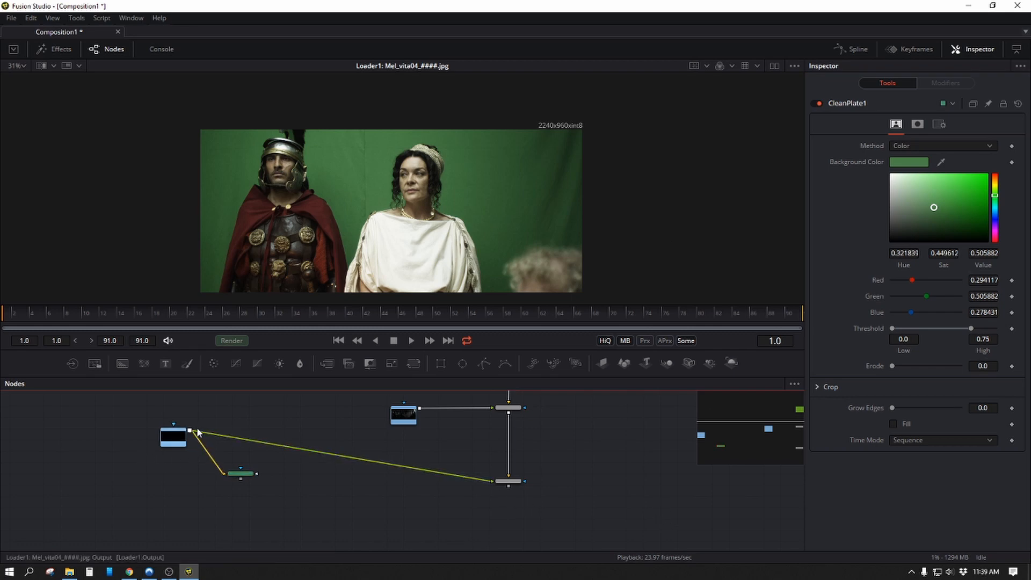
Step: Tuck the Clean Plate node closer to its loader, display its output, and enlarge the viewer
left_click_drag(213, 456, 222, 467)
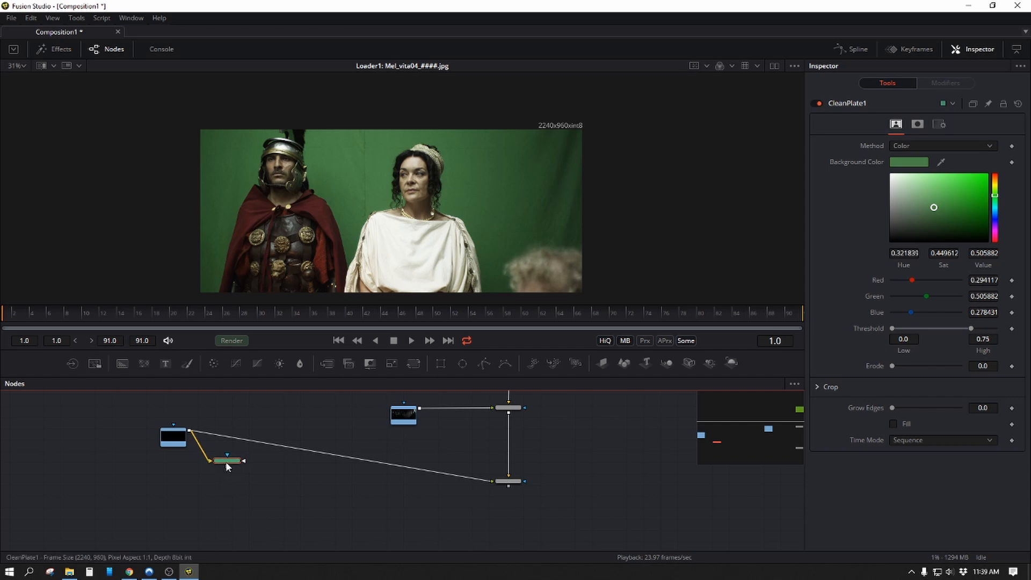
key("1")
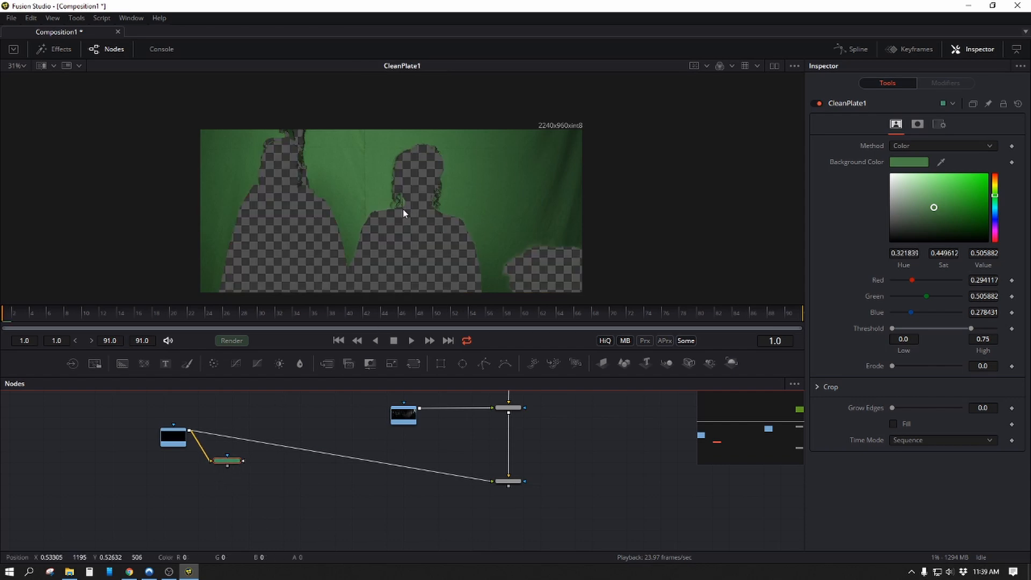
scroll(511, 178, "up", 5)
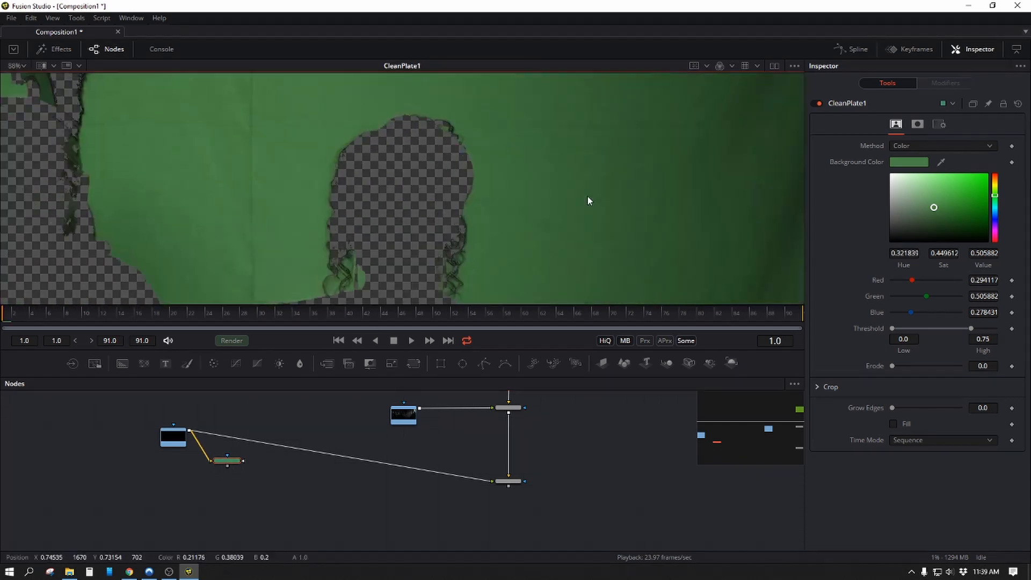
left_click_drag(240, 244, 473, 290)
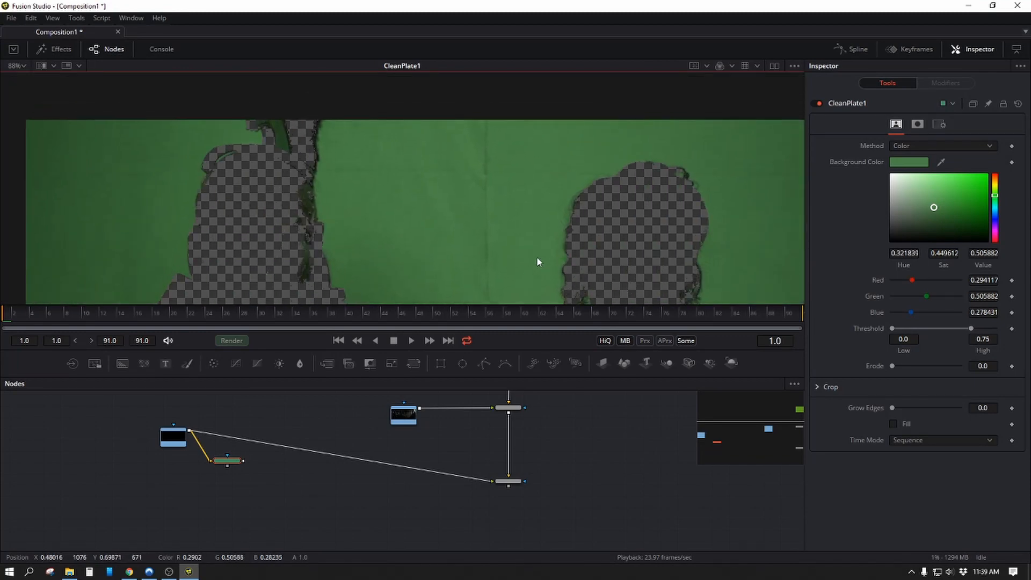
left_click_drag(400, 221, 365, 202)
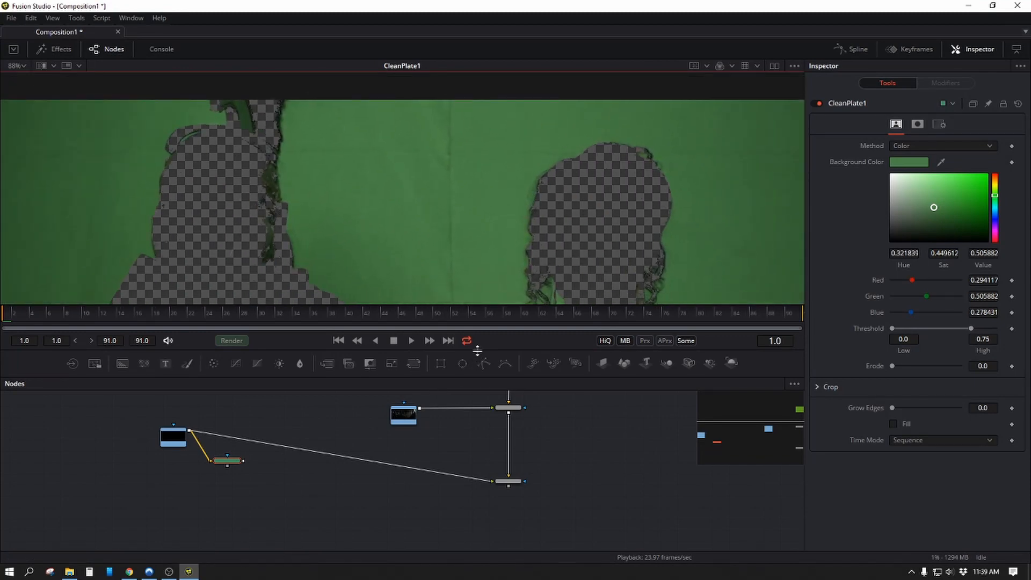
left_click_drag(477, 350, 452, 460)
Step: Inspect the clean plate's edges around the woman's hair, the soldier's silhouette, and the backdrop for leftover foreground details
left_click_drag(454, 307, 161, 195)
scroll(334, 227, "up", 2)
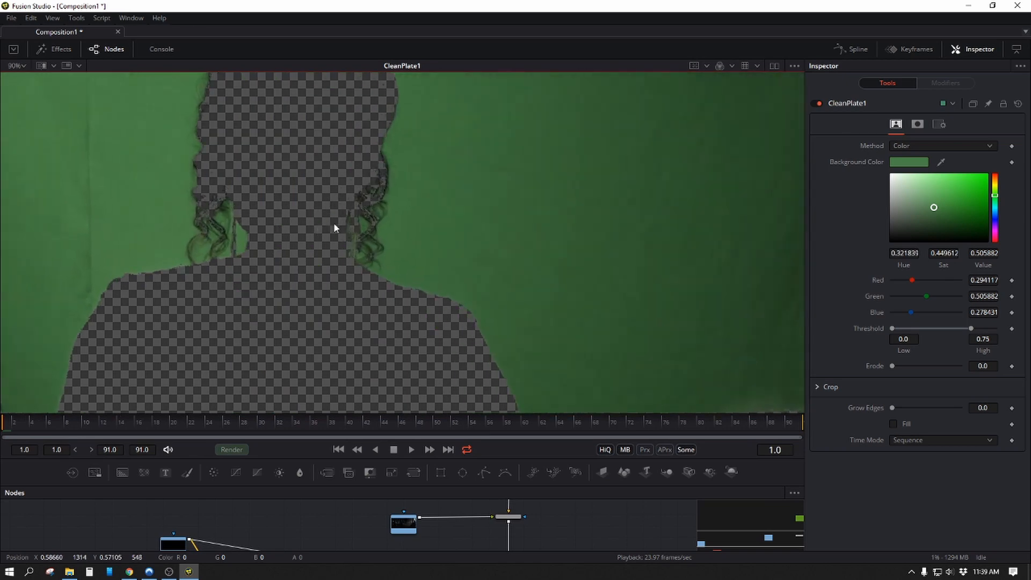
scroll(367, 215, "up", 2)
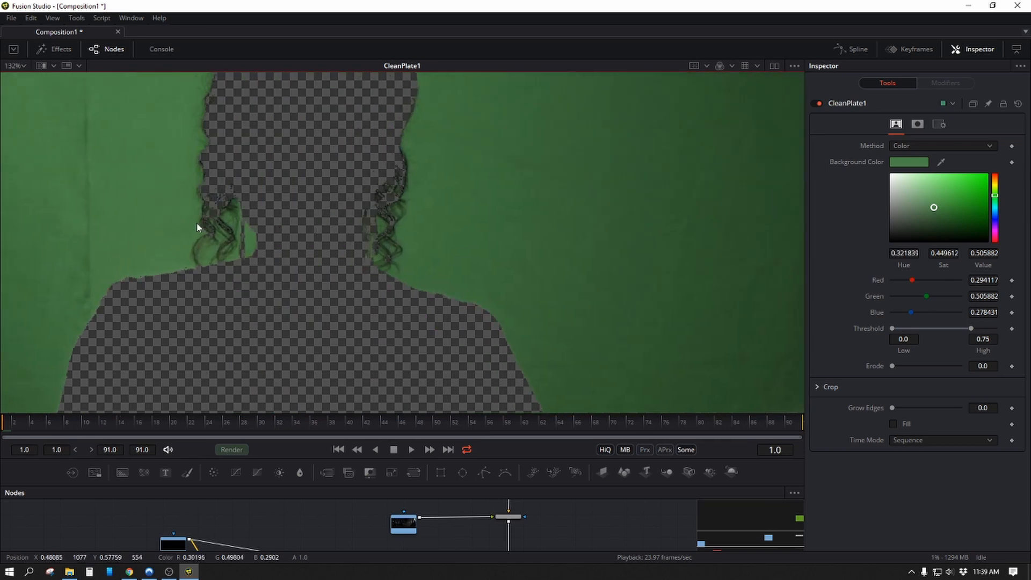
left_click_drag(196, 224, 533, 286)
left_click_drag(354, 167, 304, 241)
scroll(301, 239, "down", 3)
left_click_drag(669, 363, 273, 281)
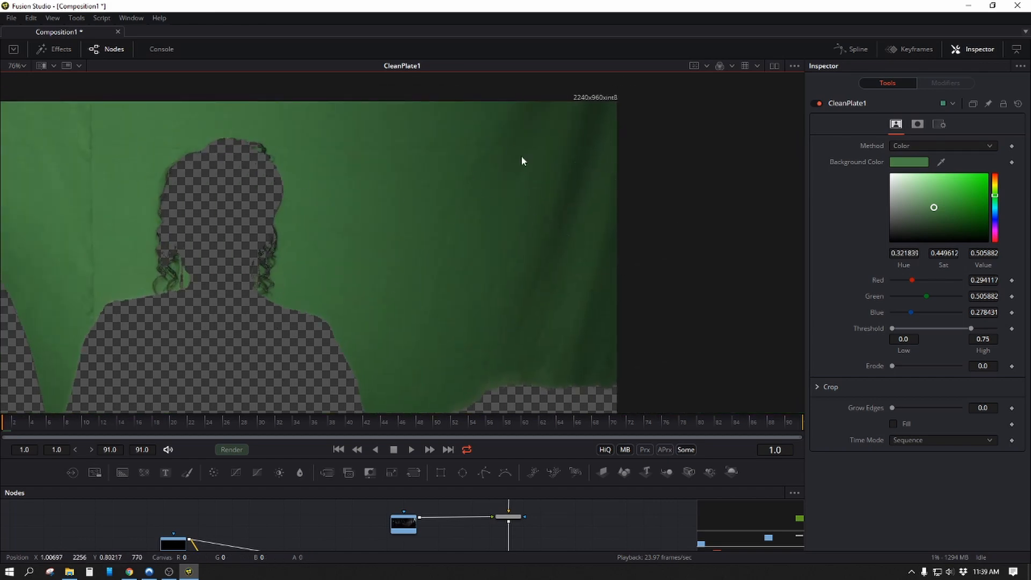
scroll(537, 166, "up", 3)
left_click_drag(514, 231, 1019, 280)
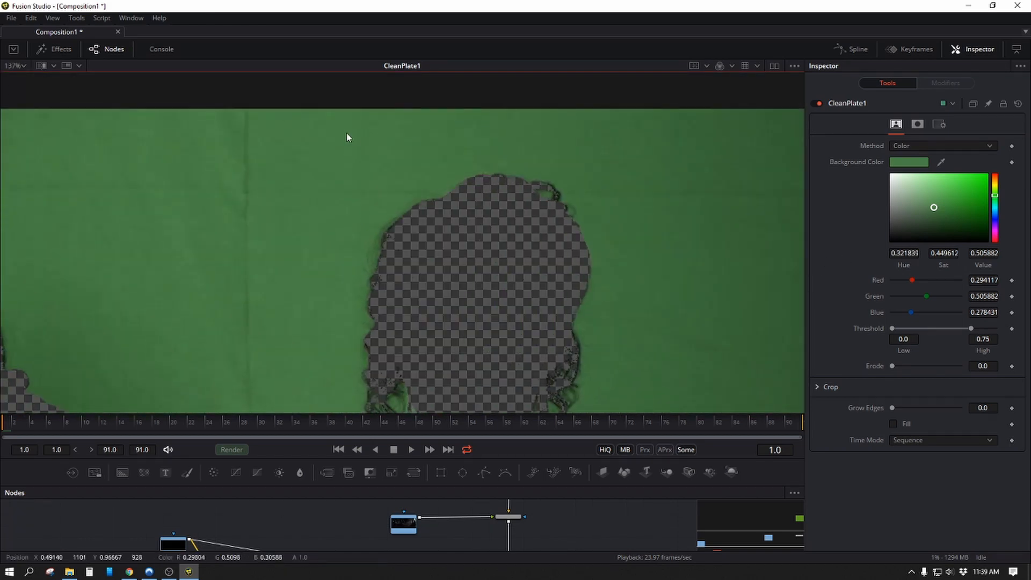
left_click_drag(266, 293, 417, 86)
scroll(417, 170, "down", 1)
left_click_drag(614, 295, 272, 233)
left_click_drag(458, 281, 688, 352)
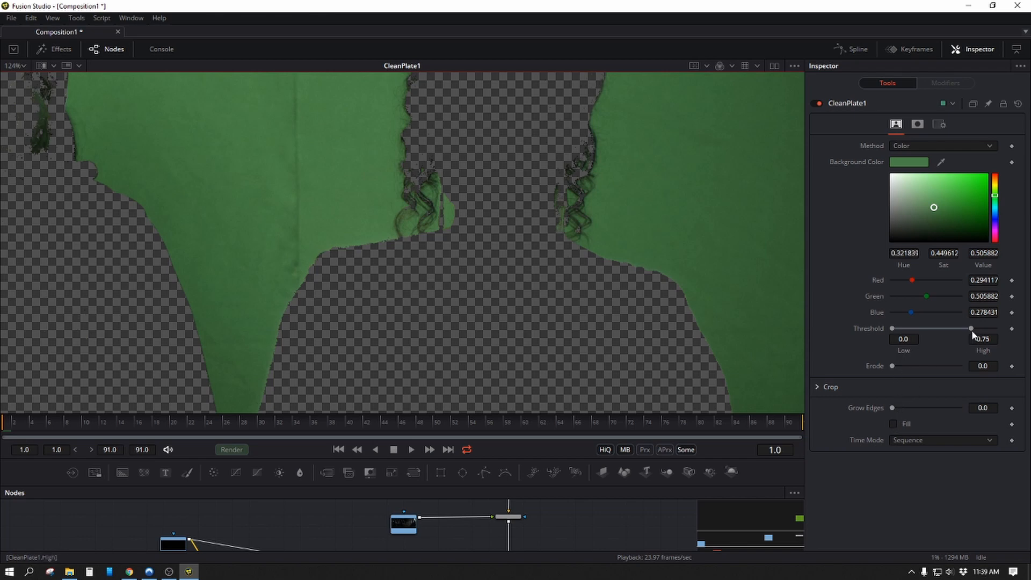
Step: Try a high threshold of 0.828 on the Clean Plate and check the matte around the woman's hair
left_click_drag(540, 196, 518, 288)
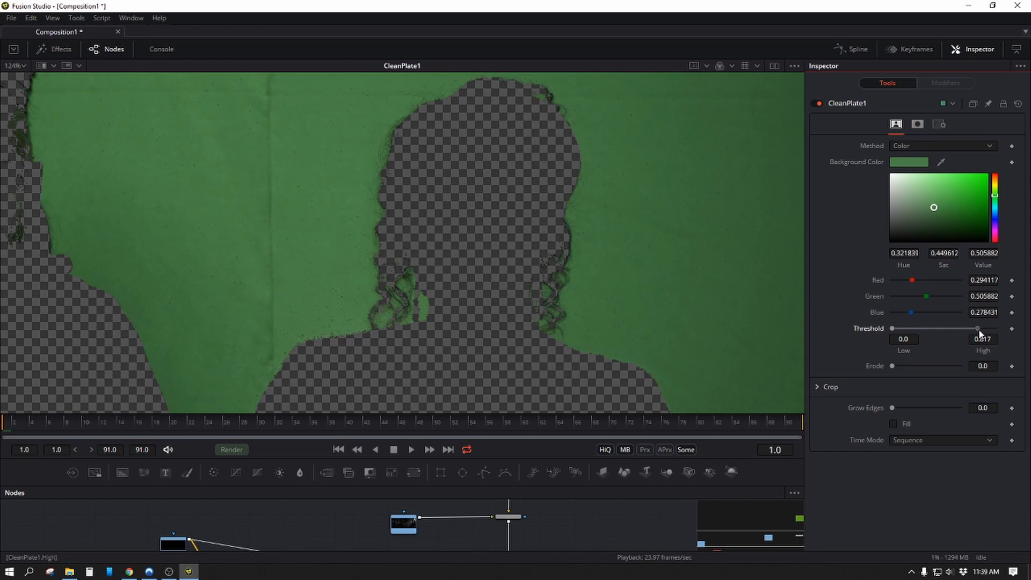
left_click_drag(981, 331, 981, 332)
scroll(642, 195, "down", 5)
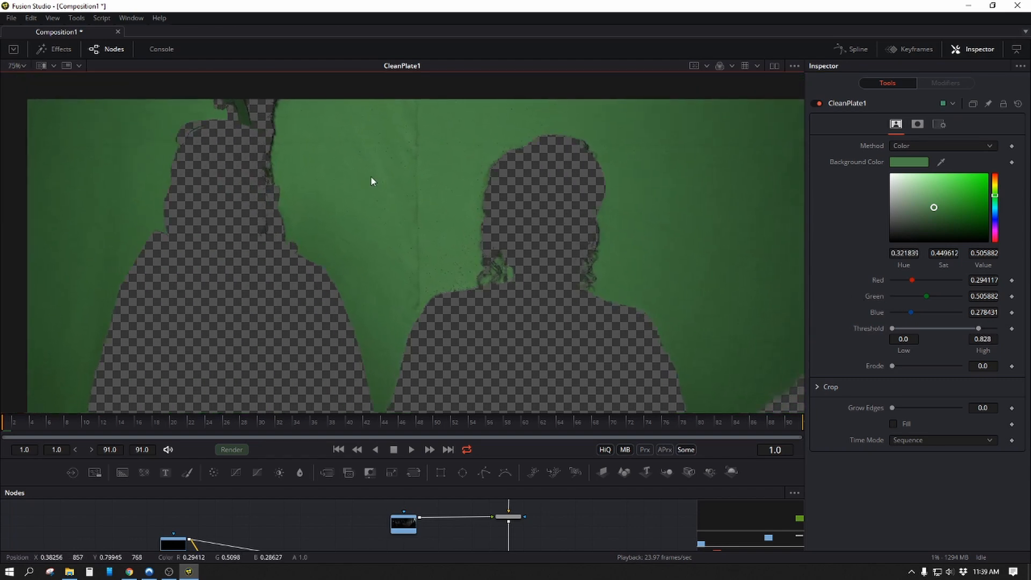
Step: Set the Clean Plate's erode to 0.00236 and its high threshold to 0.767
scroll(591, 247, "up", 2)
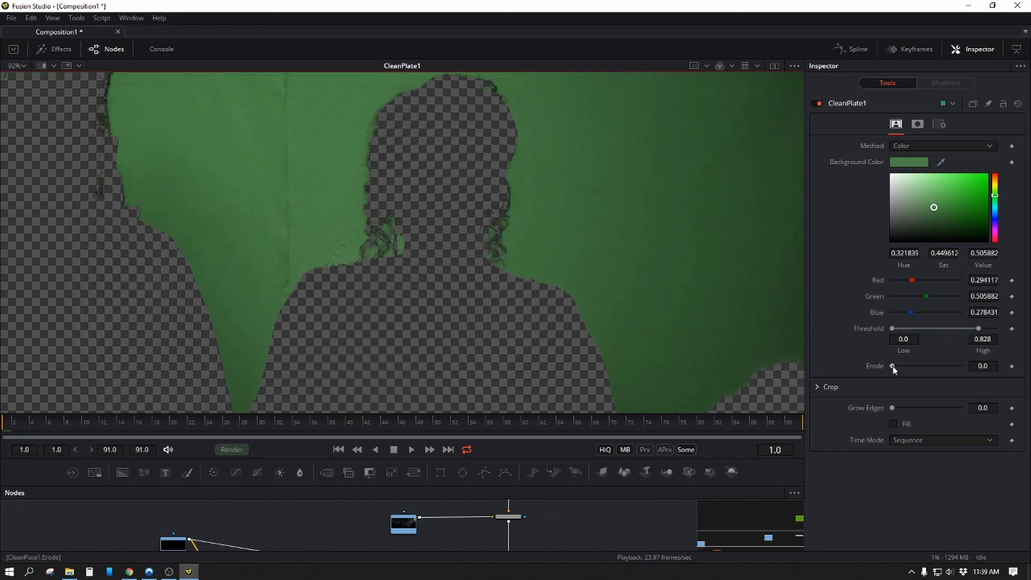
left_click_drag(892, 366, 894, 366)
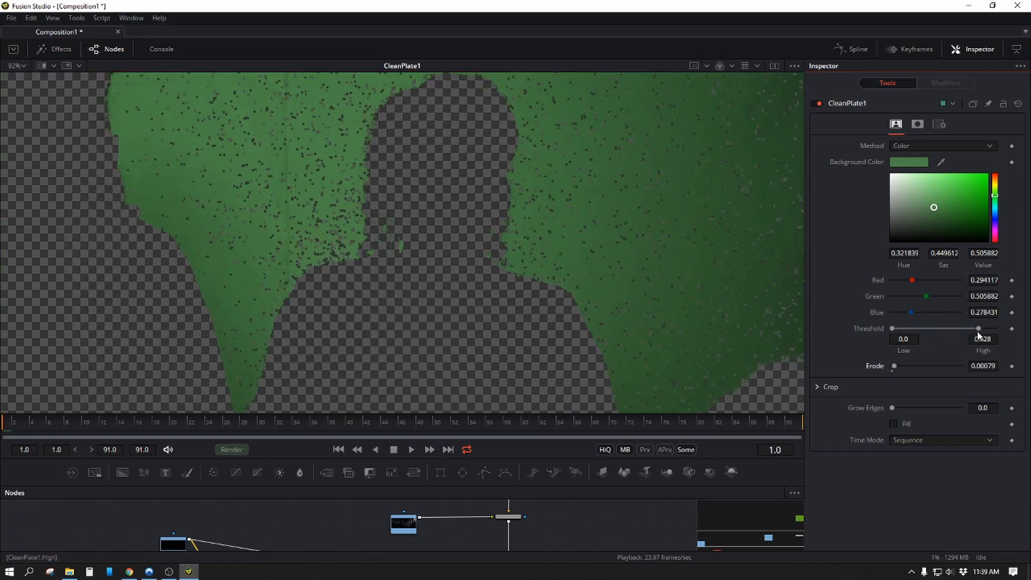
left_click_drag(976, 330, 968, 333)
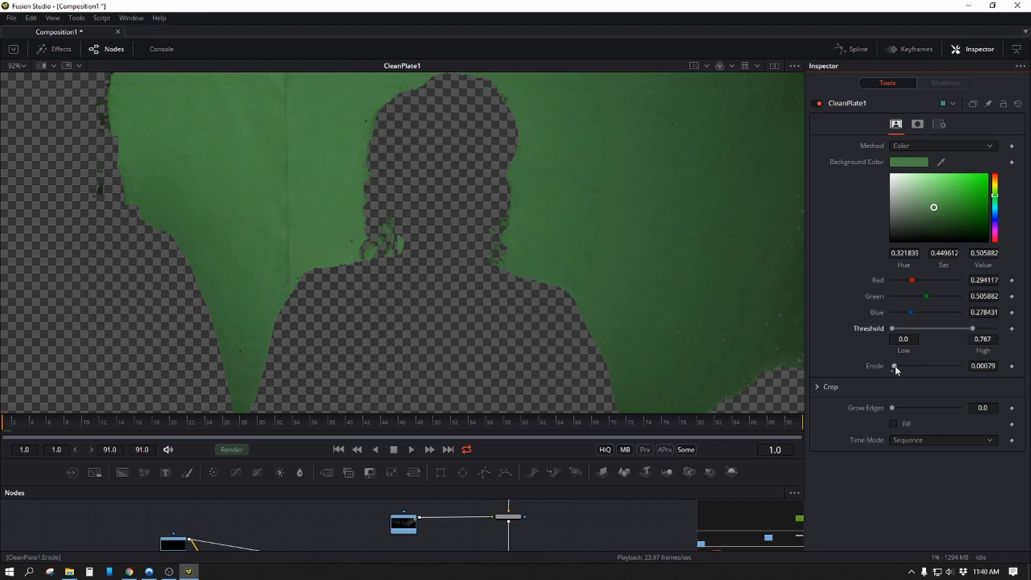
left_click_drag(895, 365, 899, 365)
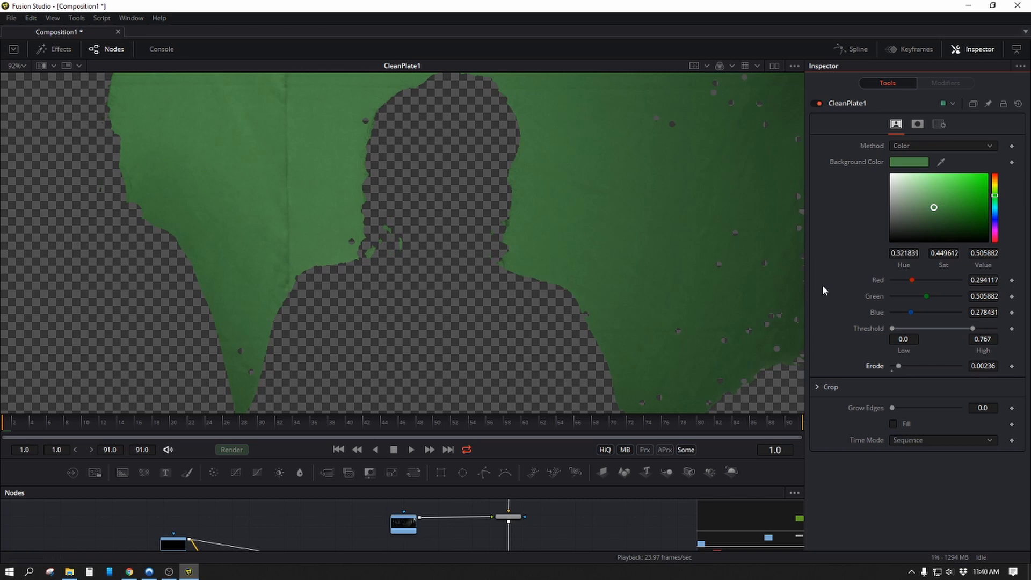
Step: Inspect the eroded plate around the soldier's helmet crest and compare that area with the original Mel_vita04 footage
left_click_drag(700, 242, 479, 314)
left_click_drag(403, 234, 796, 247)
left_click_drag(320, 144, 454, 208)
scroll(453, 191, "up", 1)
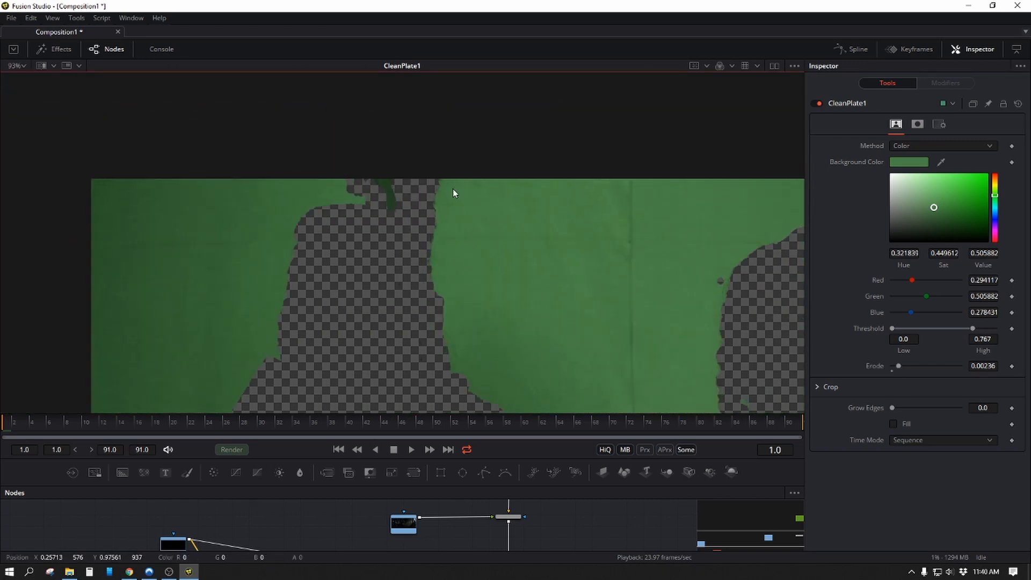
scroll(441, 199, "up", 3)
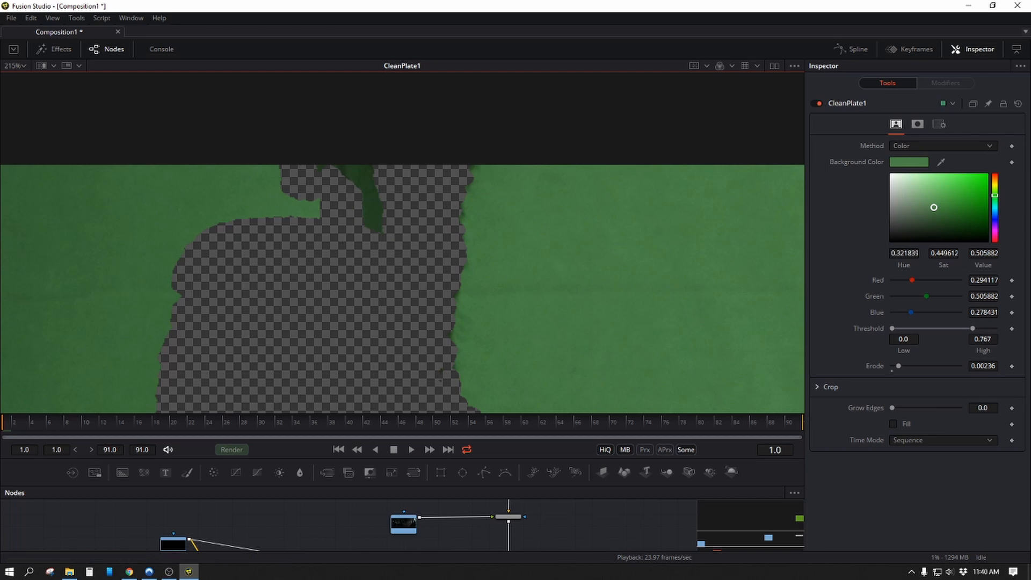
left_click_drag(302, 518, 343, 510)
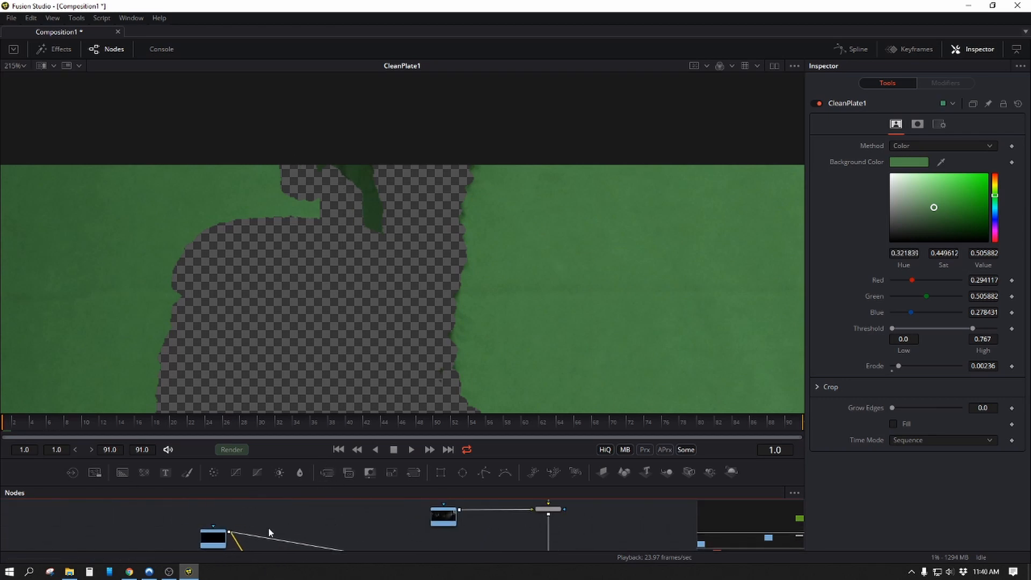
left_click(205, 545)
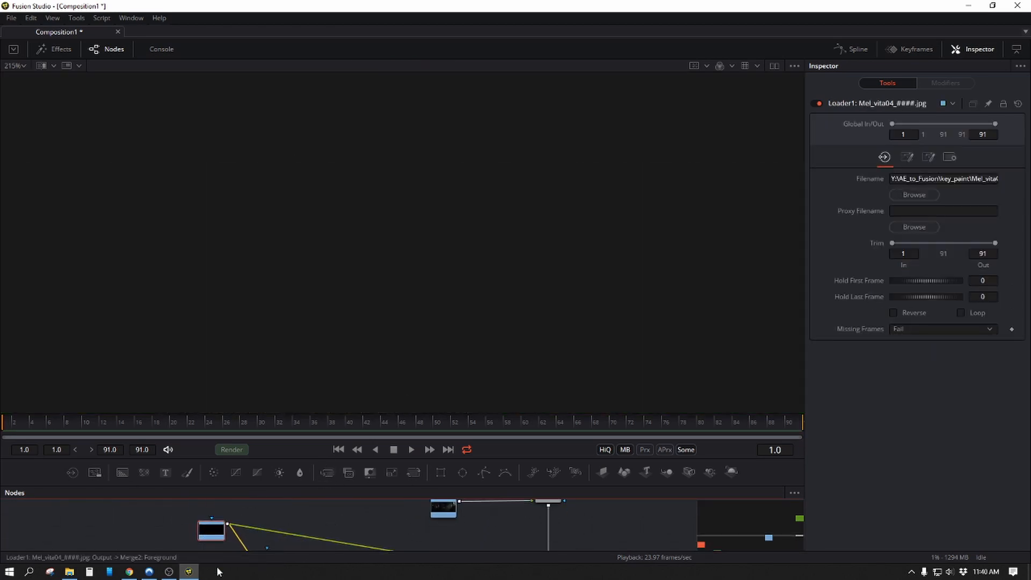
key("1")
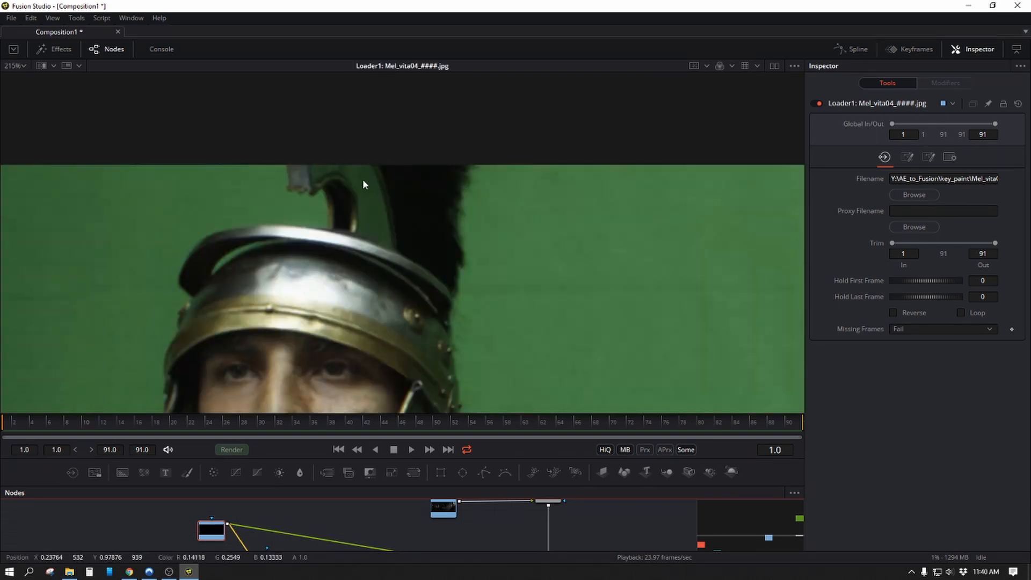
scroll(441, 333, "down", 10)
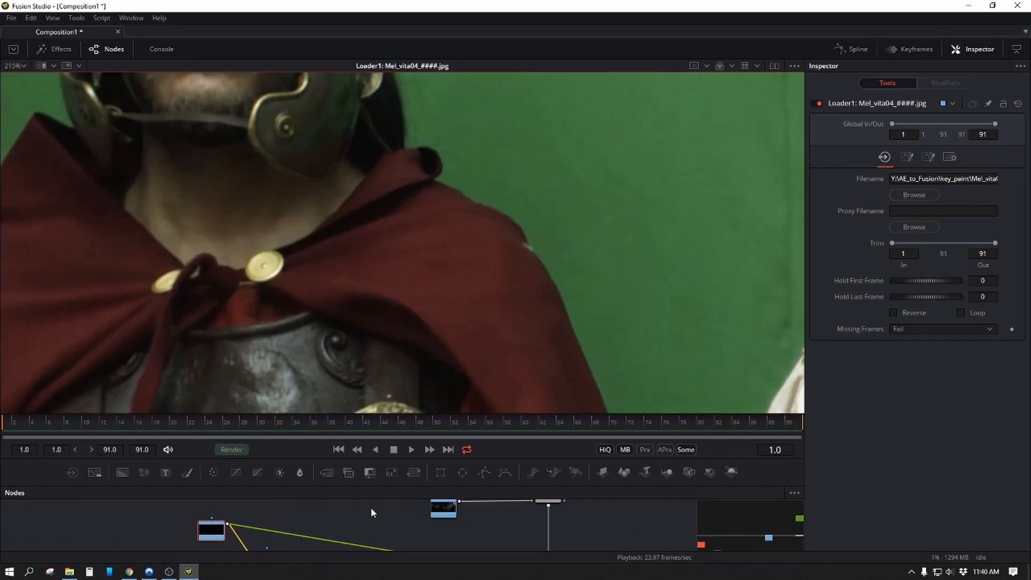
Step: Give the node graph more room and display the Clean Plate output again, framing both actors' head cutouts
left_click_drag(382, 486, 398, 375)
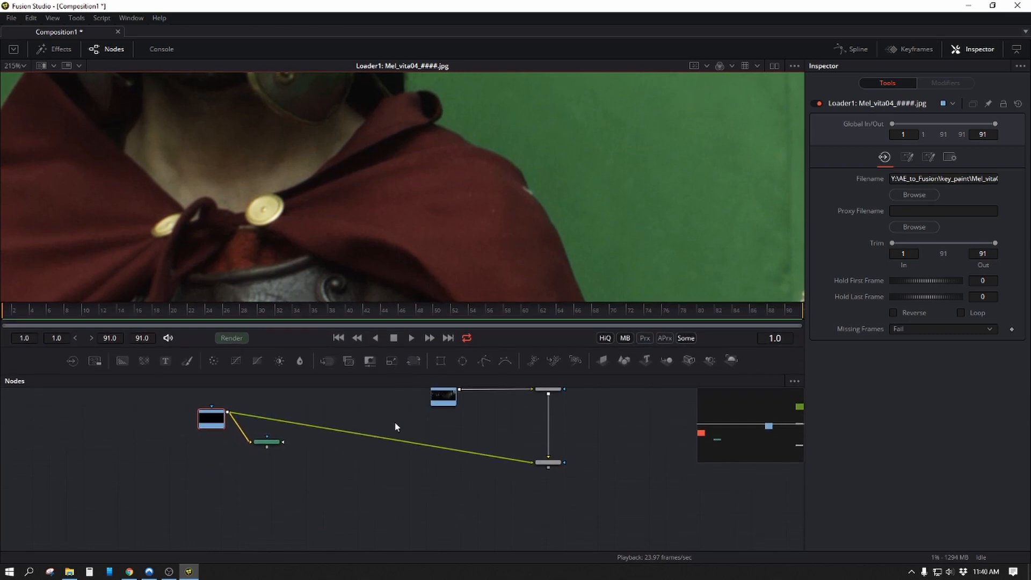
left_click(284, 535)
key("1")
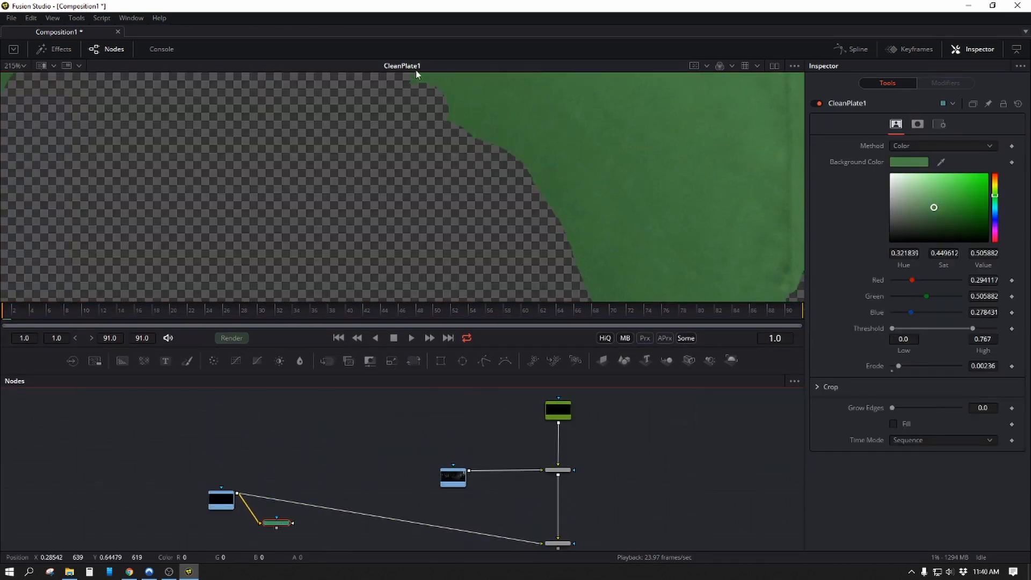
scroll(316, 208, "down", 4)
left_click_drag(369, 163, 305, 217)
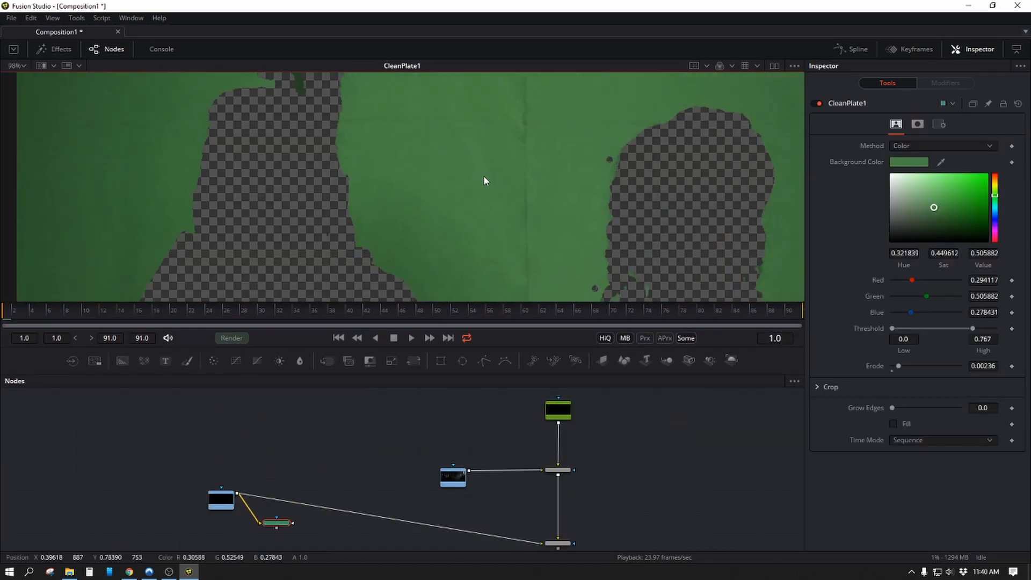
Step: Try an erode of 0.00315 on the Clean Plate while checking the edges and stray green patches around the woman's cutout
scroll(485, 174, "down", 1)
left_click_drag(508, 149, 435, 128)
scroll(423, 173, "up", 6)
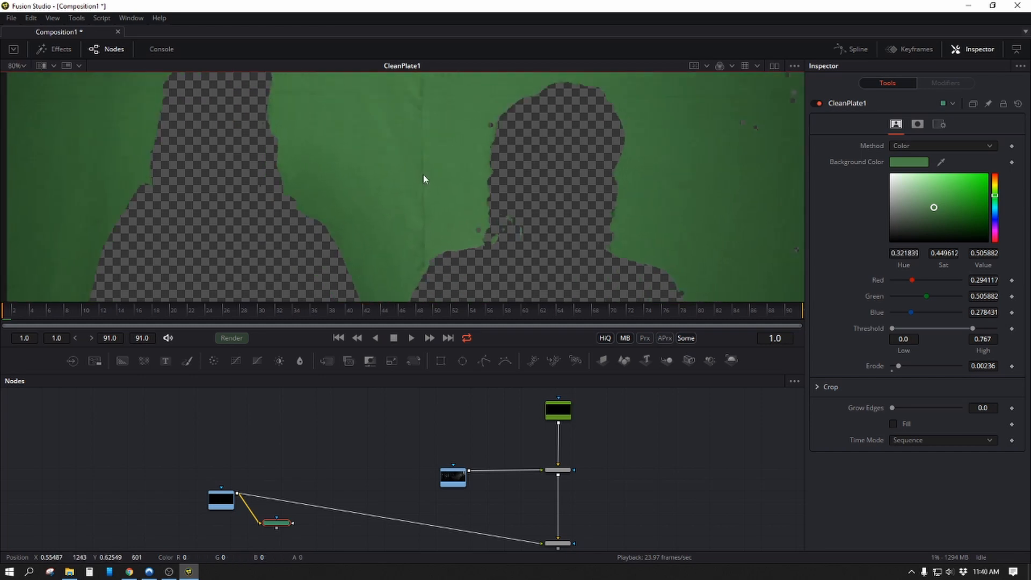
left_click_drag(361, 150, 615, 228)
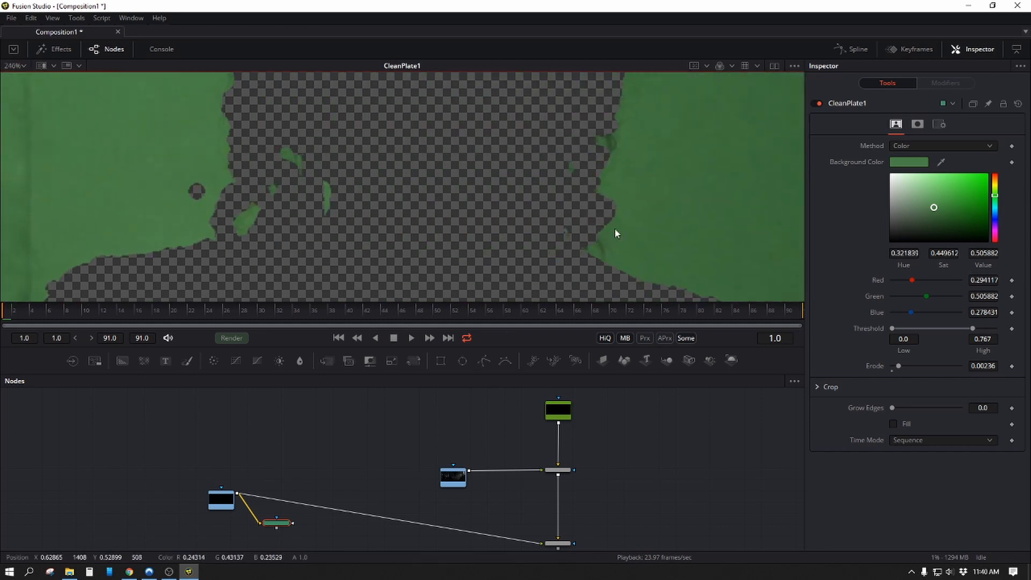
left_click_drag(322, 92, 338, 206)
scroll(339, 205, "down", 1)
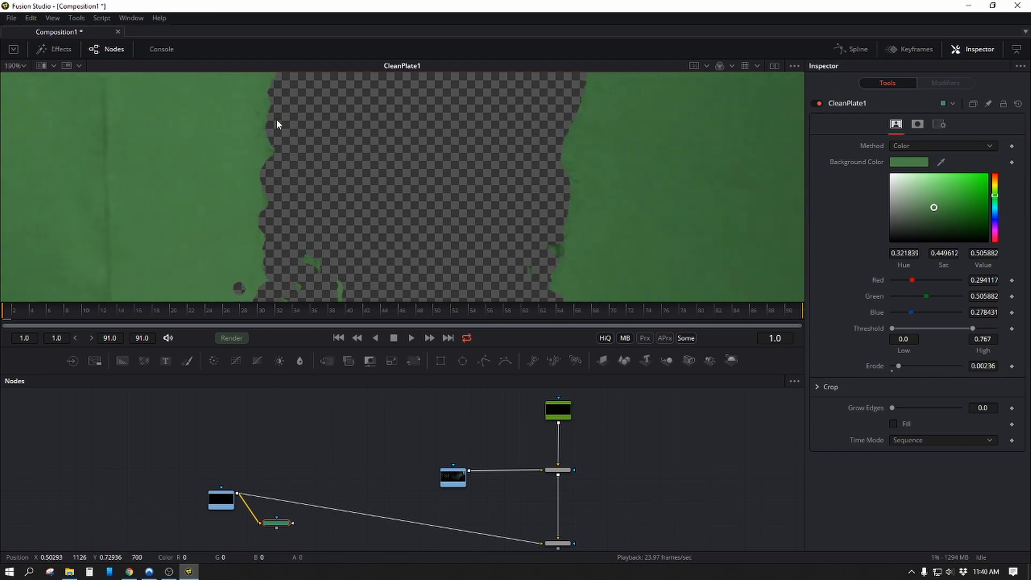
scroll(276, 119, "up", 2)
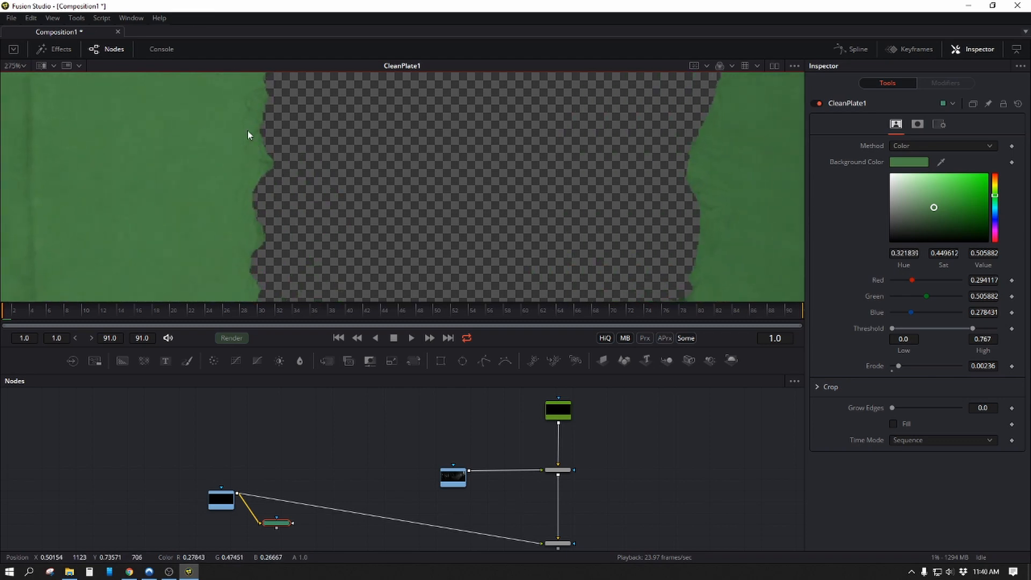
left_click_drag(899, 366, 902, 365)
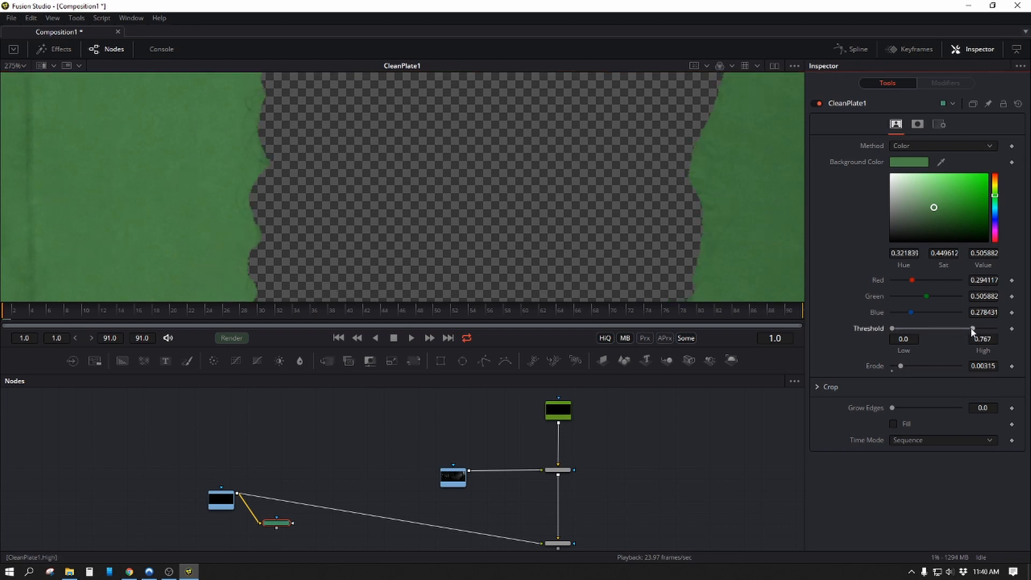
Step: Examine the small speckled holes in the Clean Plate across the dark green backdrop beside the woman's cutout
scroll(694, 240, "down", 15)
left_click_drag(695, 239, 465, 157)
scroll(666, 183, "up", 1)
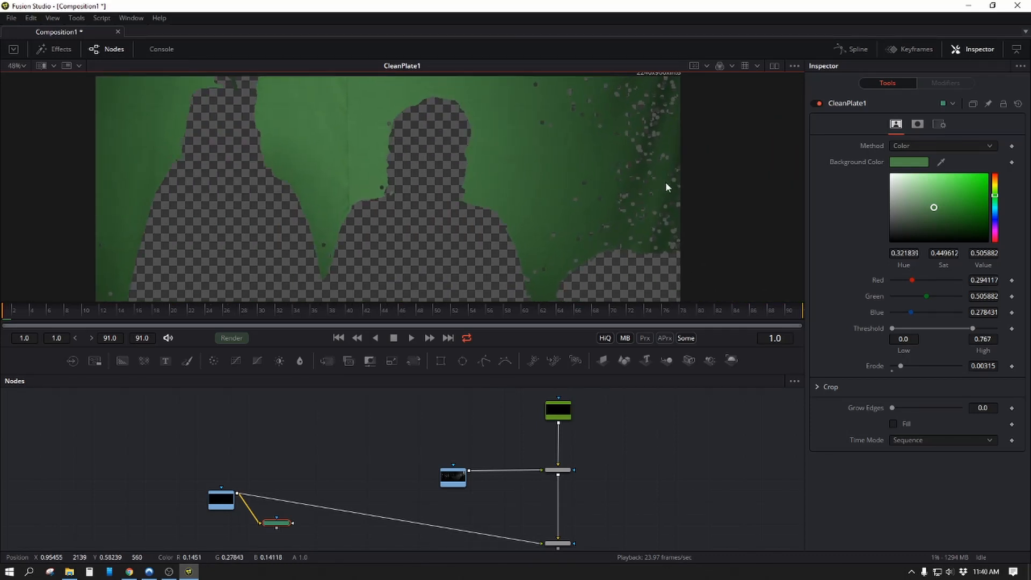
scroll(698, 182, "up", 4)
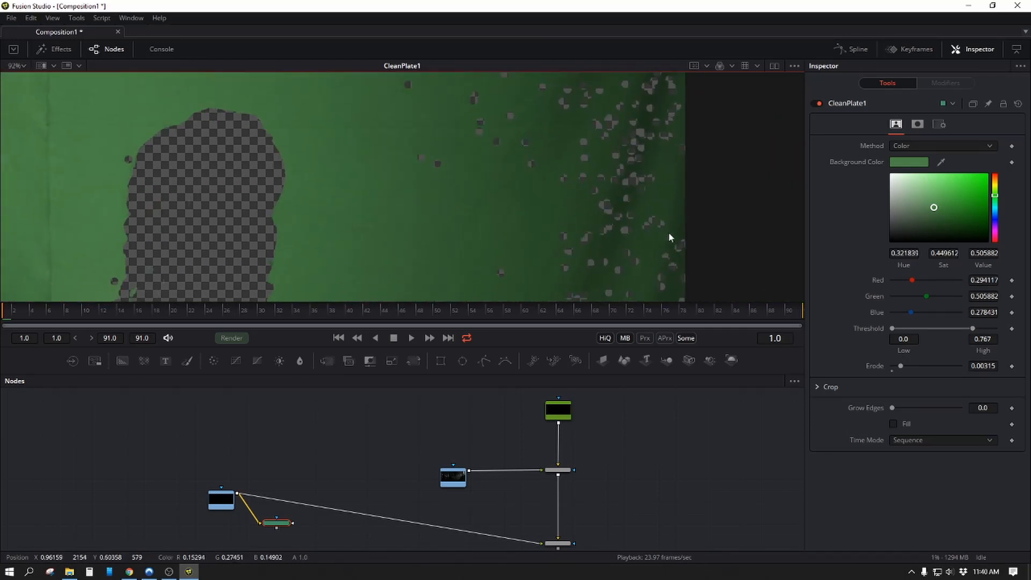
left_click_drag(669, 232, 811, 147)
left_click_drag(363, 149, 268, 69)
left_click_drag(564, 224, 609, 310)
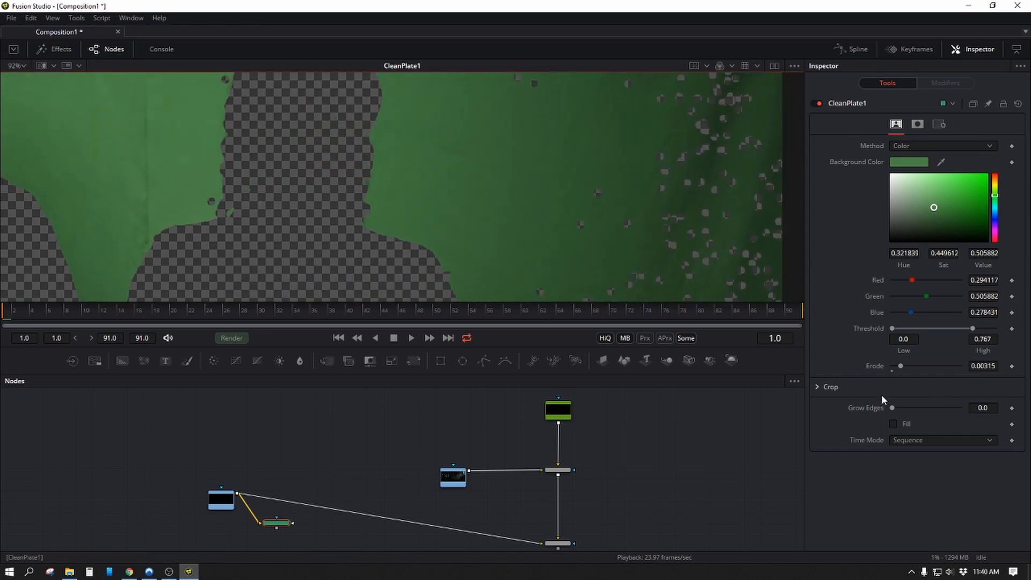
left_click_drag(566, 187, 483, 230)
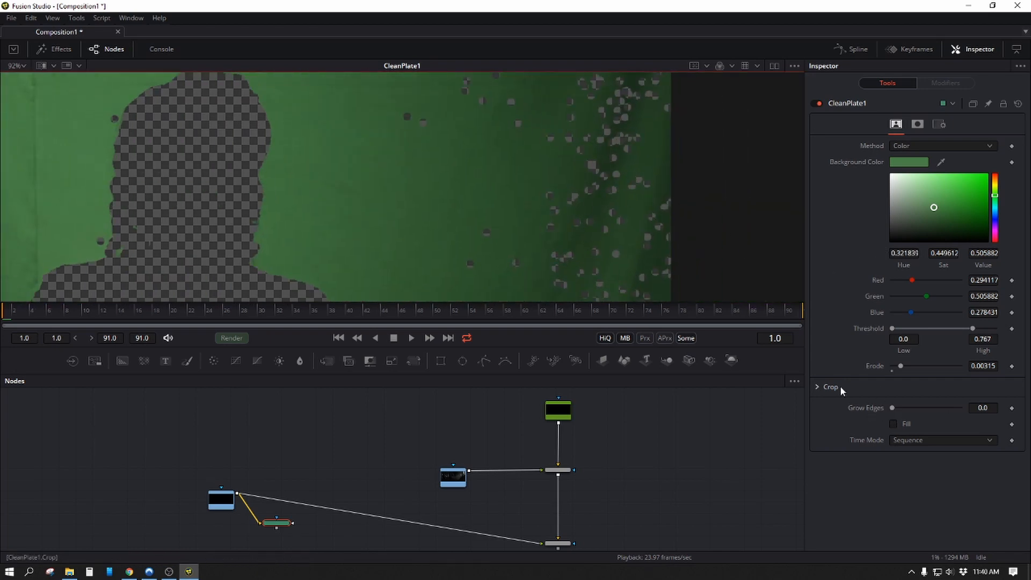
Step: Try a Grow Edges value of 0.0094 on the Clean Plate and check the edges around the woman's cutout
left_click_drag(892, 407, 896, 407)
left_click_drag(341, 191, 658, 258)
scroll(502, 197, "up", 2)
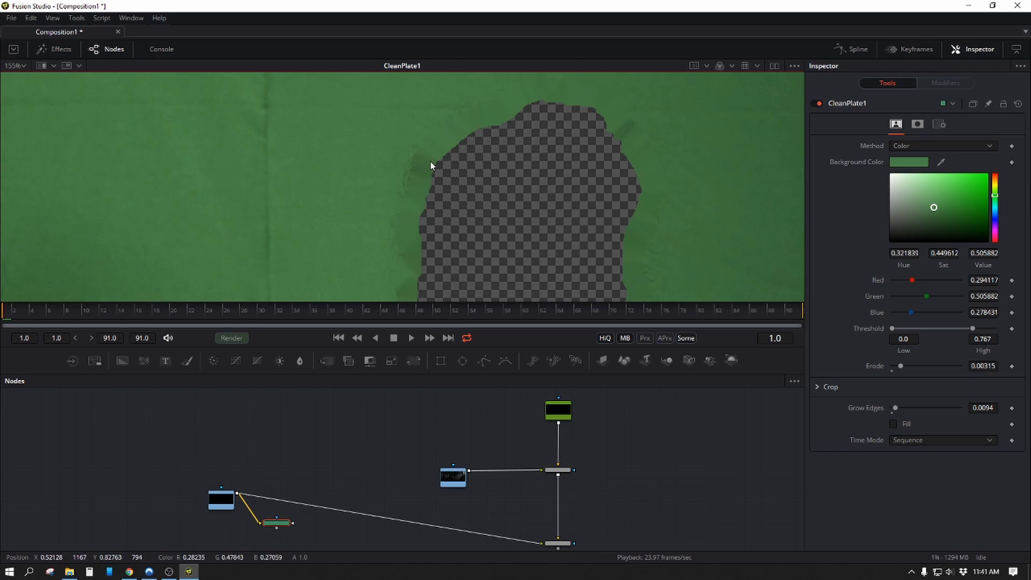
left_click_drag(443, 194, 465, 49)
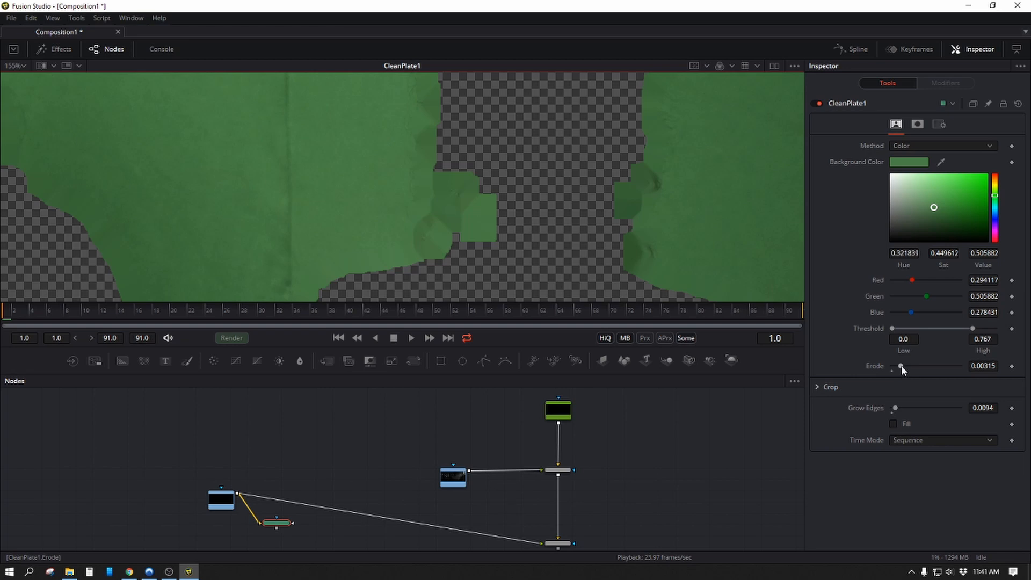
Step: Set the Clean Plate's erode to 0.0065 and check the edges around both actors' cutouts
left_click_drag(902, 368, 910, 366)
scroll(597, 192, "down", 5)
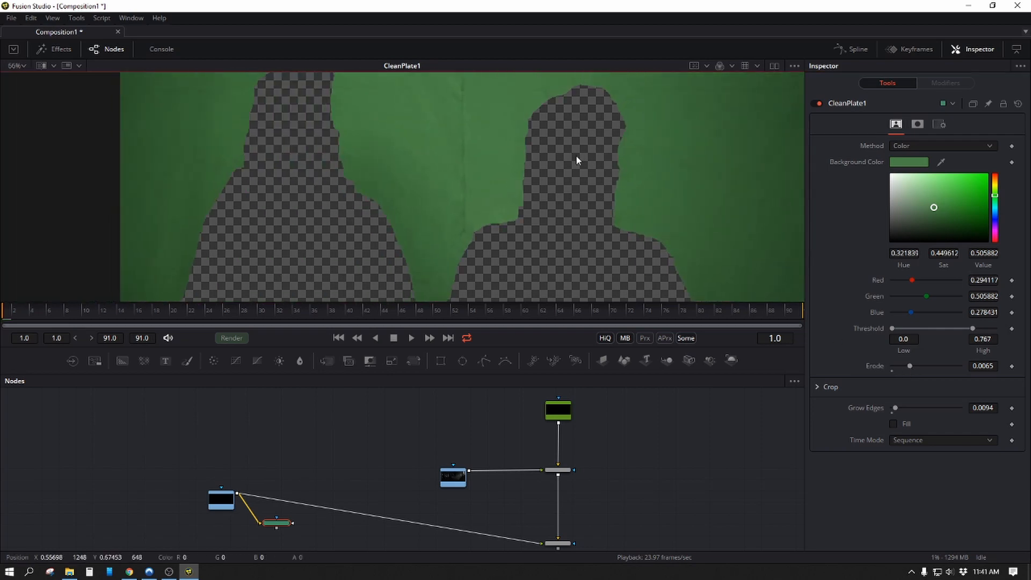
mouse_move(575, 156)
left_mouse_down()
mouse_move(512, 245)
mouse_move(499, 113)
mouse_move(347, 93)
mouse_move(324, 132)
mouse_move(585, 146)
left_mouse_up()
scroll(587, 159, "up", 5)
scroll(520, 166, "down", 2)
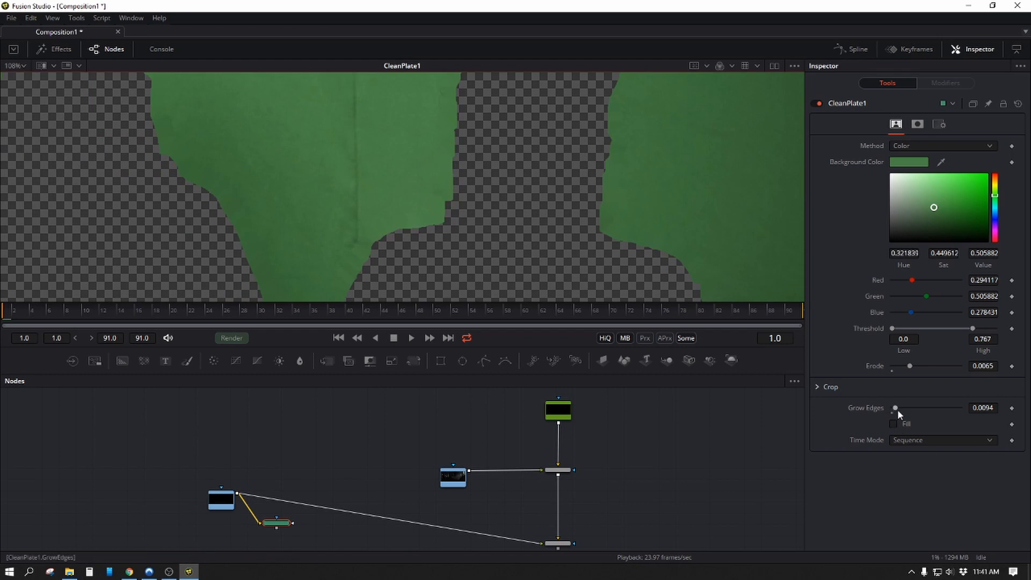
Step: Set the Clean Plate's Grow Edges to 0.0126 and turn on Fill to close the remaining holes
left_click_drag(895, 410, 896, 411)
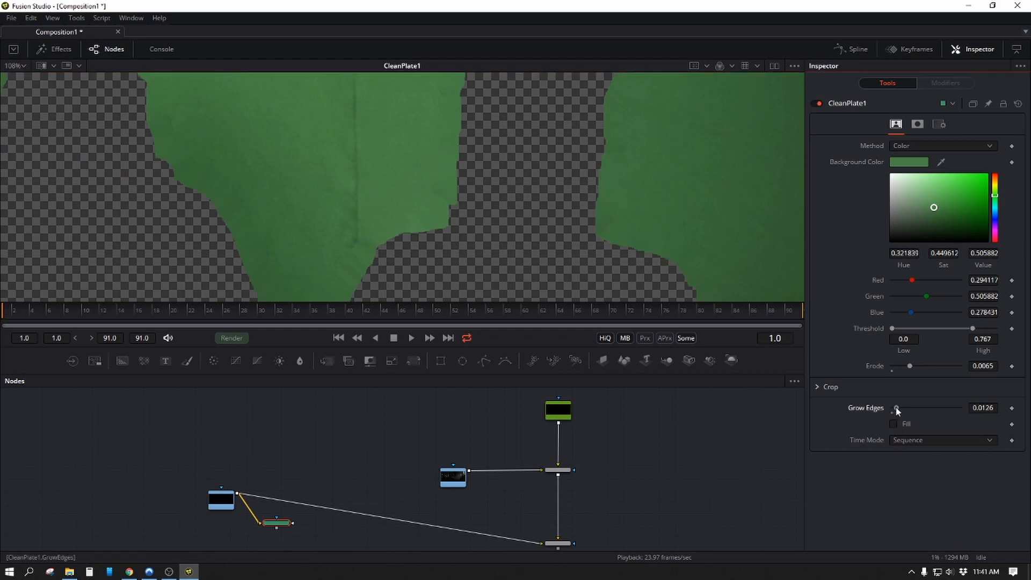
scroll(504, 208, "down", 3)
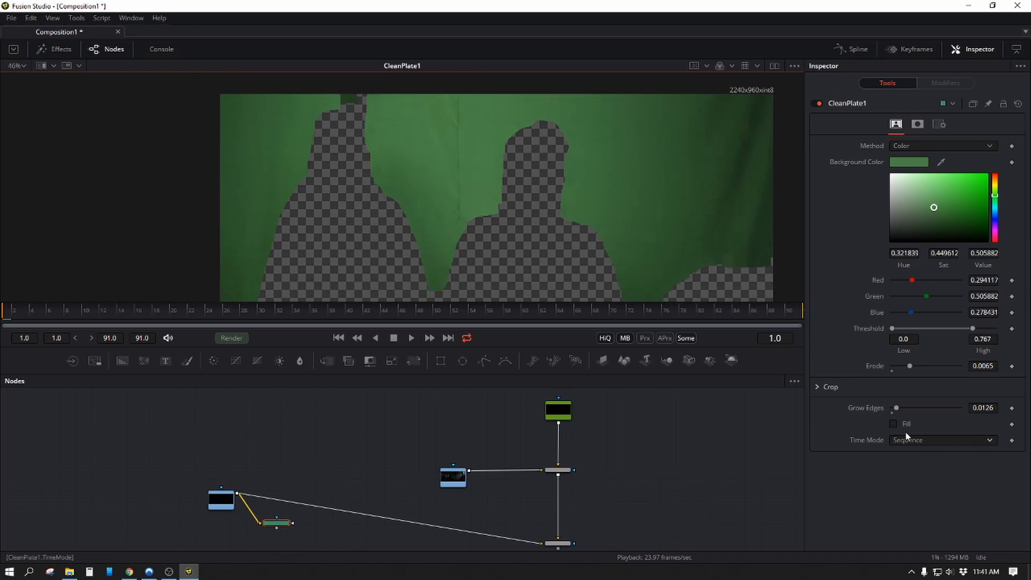
left_click(894, 424)
left_click_drag(576, 241, 504, 199)
left_click_drag(206, 174, 237, 204)
left_click_drag(308, 87, 314, 146)
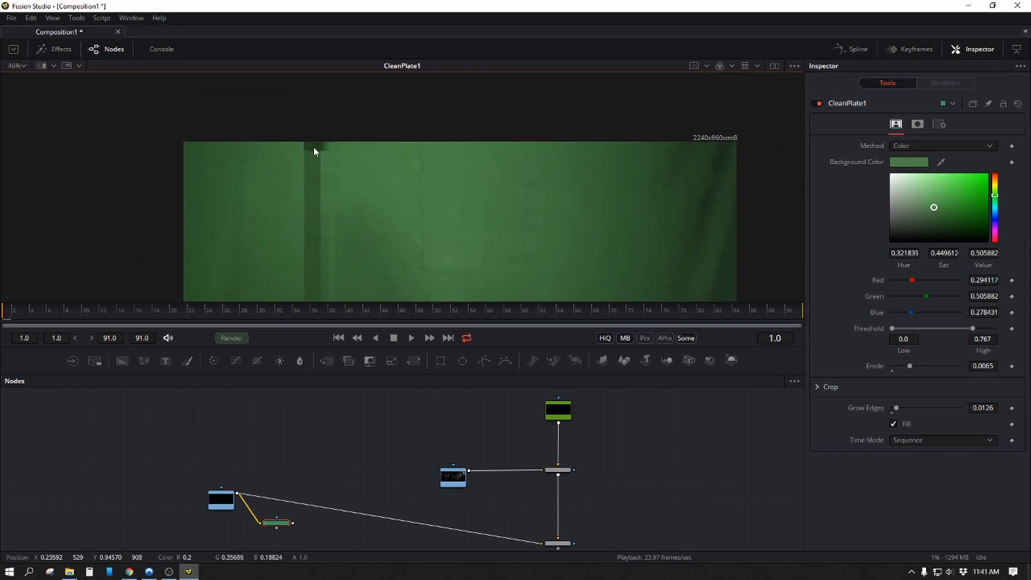
Step: Inspect the dark vertical band in the filled plate and play the clip to check the plate across frames
scroll(314, 144, "up", 3)
scroll(437, 124, "down", 4)
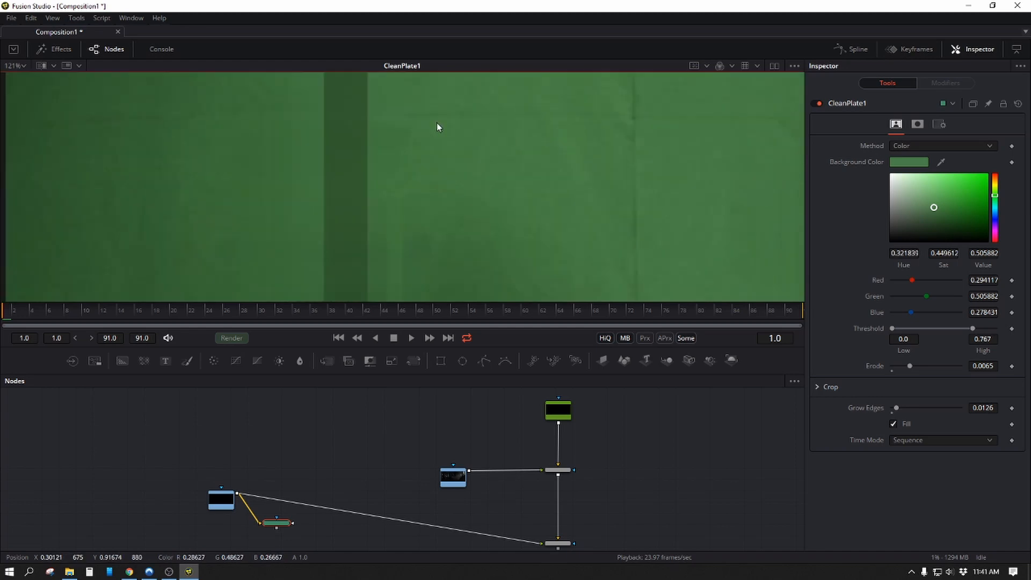
left_click_drag(443, 195, 257, 188)
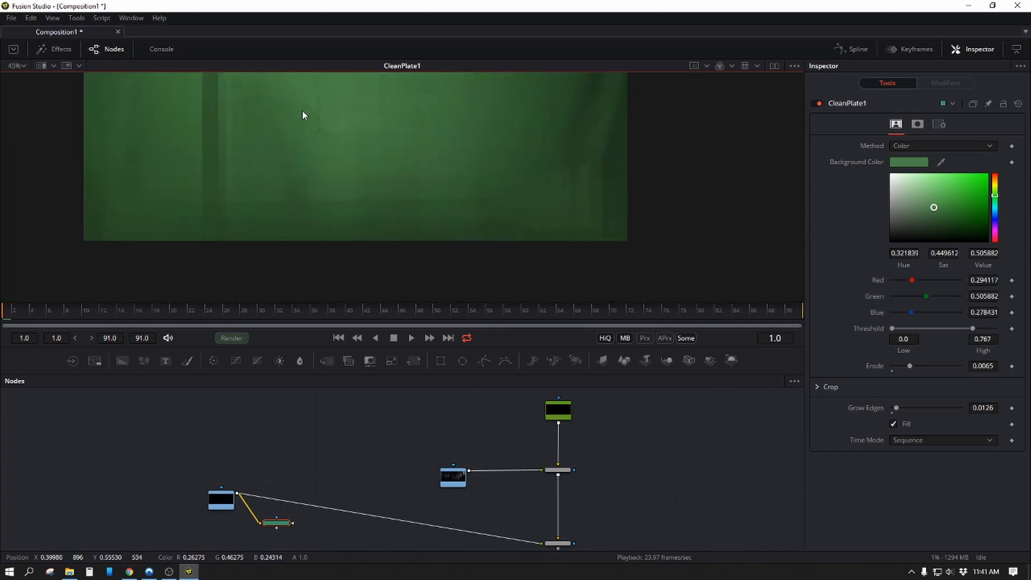
scroll(302, 111, "down", 1)
left_click_drag(540, 191, 553, 252)
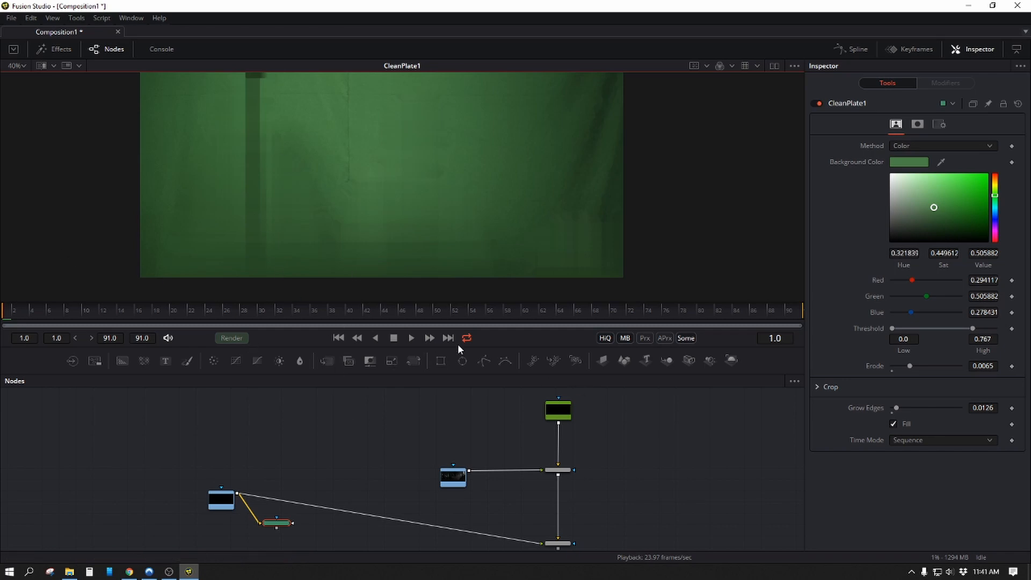
left_click(412, 338)
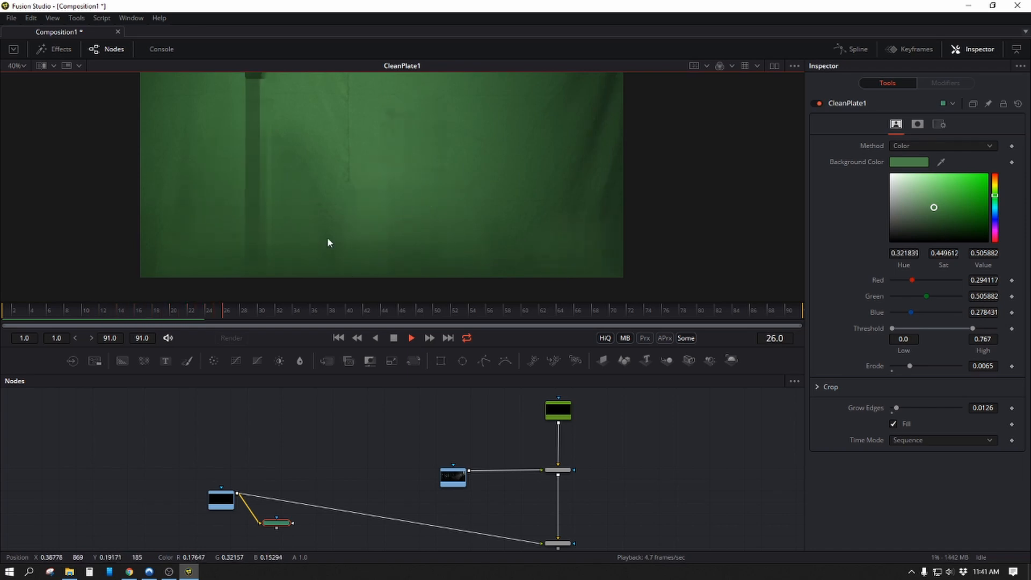
left_click(393, 338)
left_click_drag(319, 101, 357, 193)
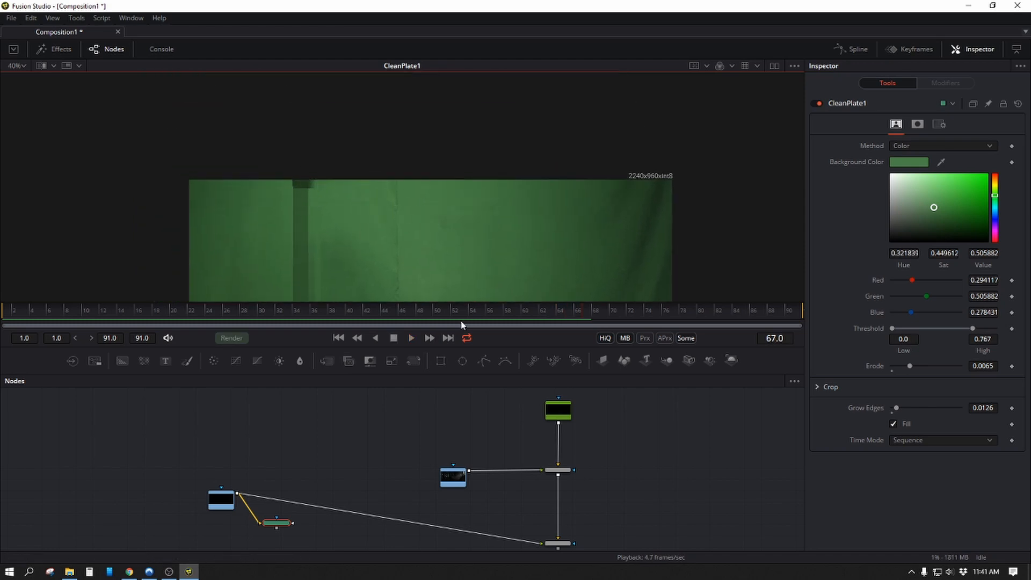
left_click(411, 338)
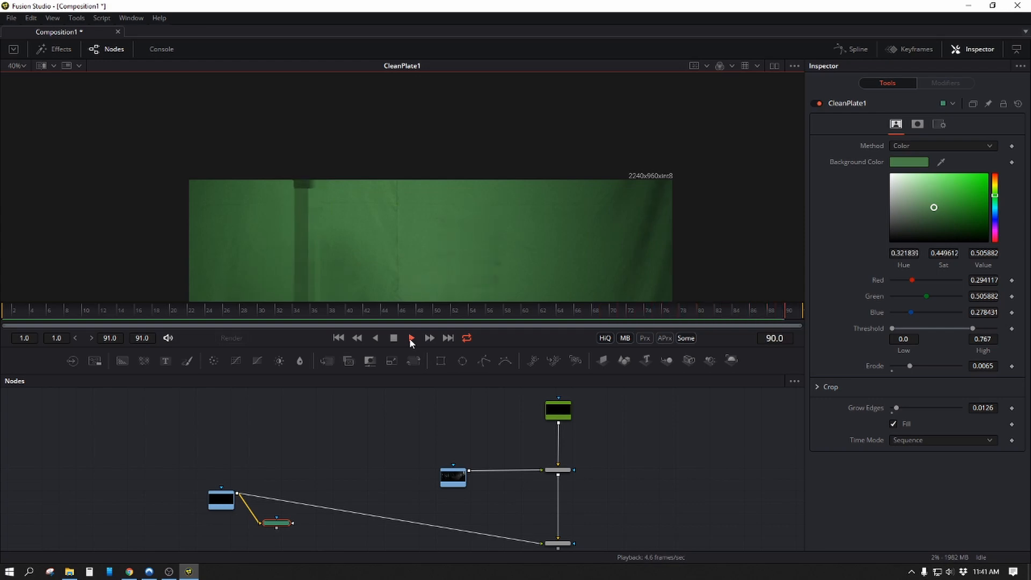
left_click(411, 338)
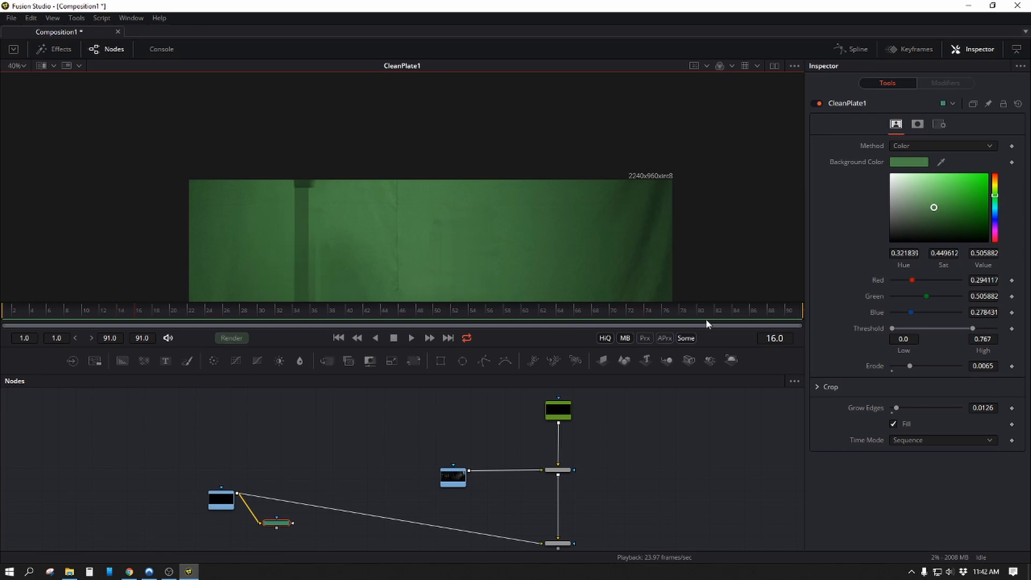
Step: Scrub to frame 80 and inspect the filled plate where the dark vertical band was
left_click_drag(726, 310, 704, 307)
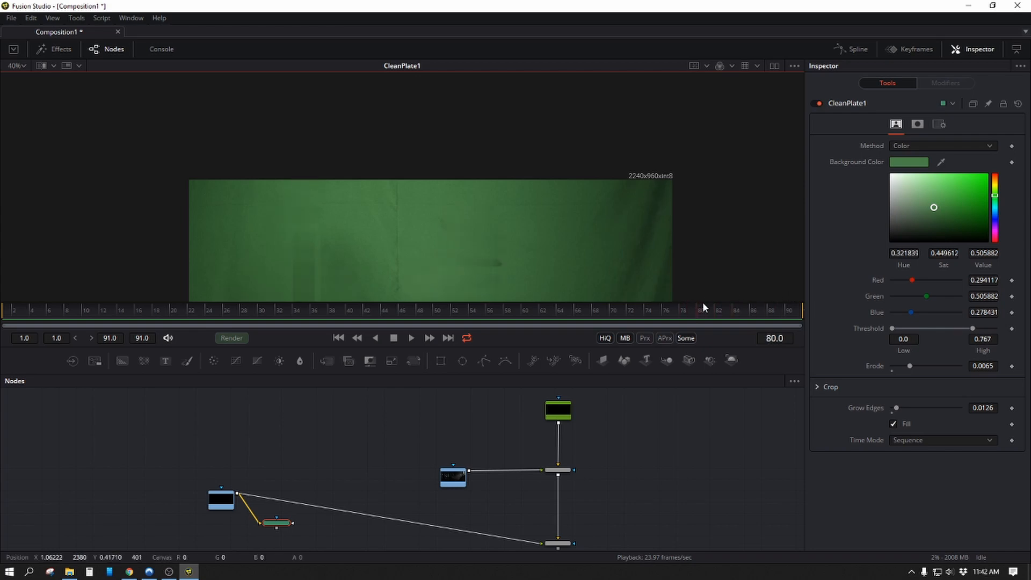
left_click_drag(700, 304, 697, 304)
left_click_drag(246, 139, 258, 60)
Step: Search the tools for "time" and add the retime tool next to the Clean Plate node
left_click_drag(281, 494, 310, 429)
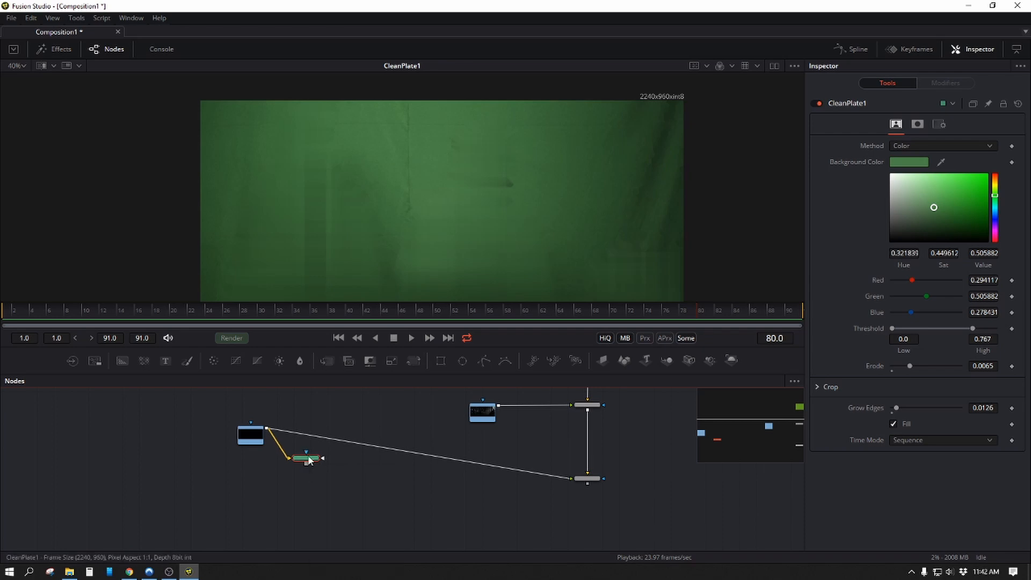
key("shift+space")
type("time")
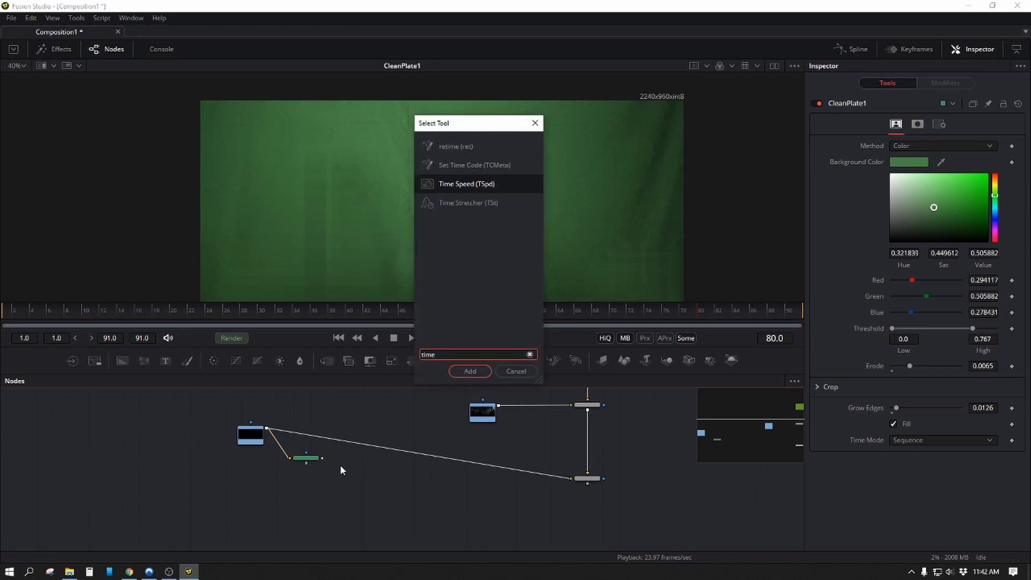
key("Up")
key("Up")
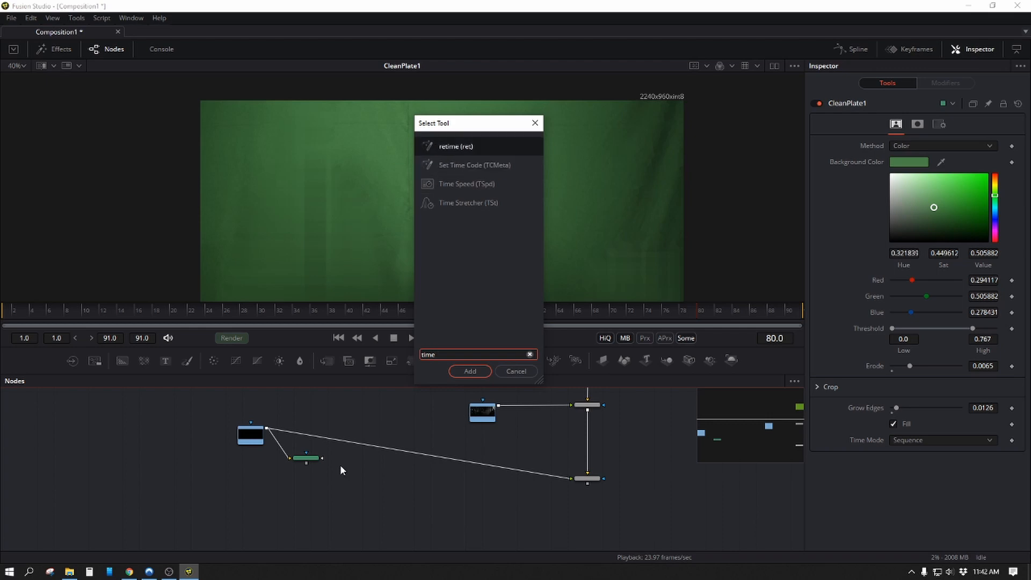
key("Return")
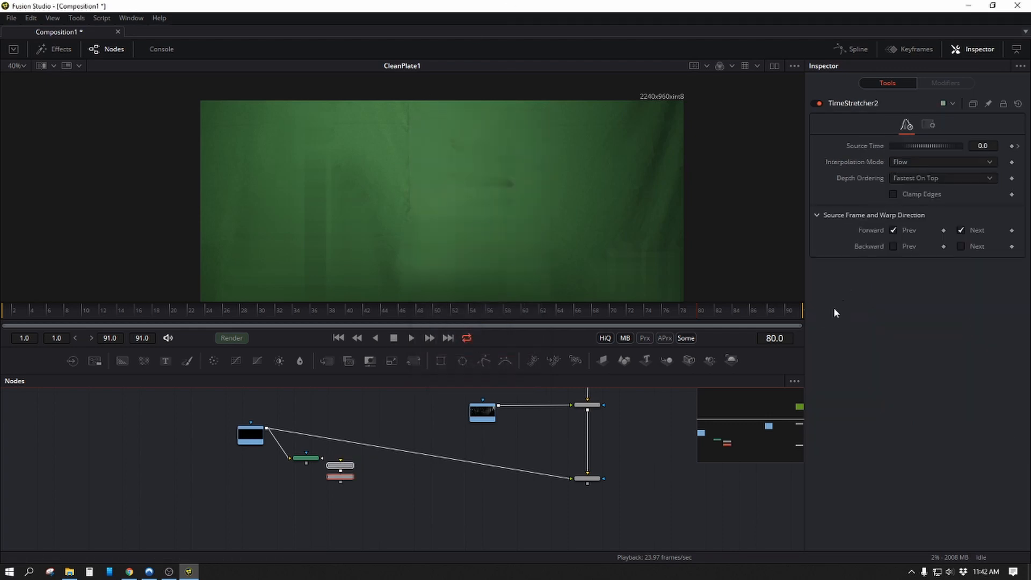
Step: Set the Source Time of the TimeStretcher2 node to 80
left_click(991, 145)
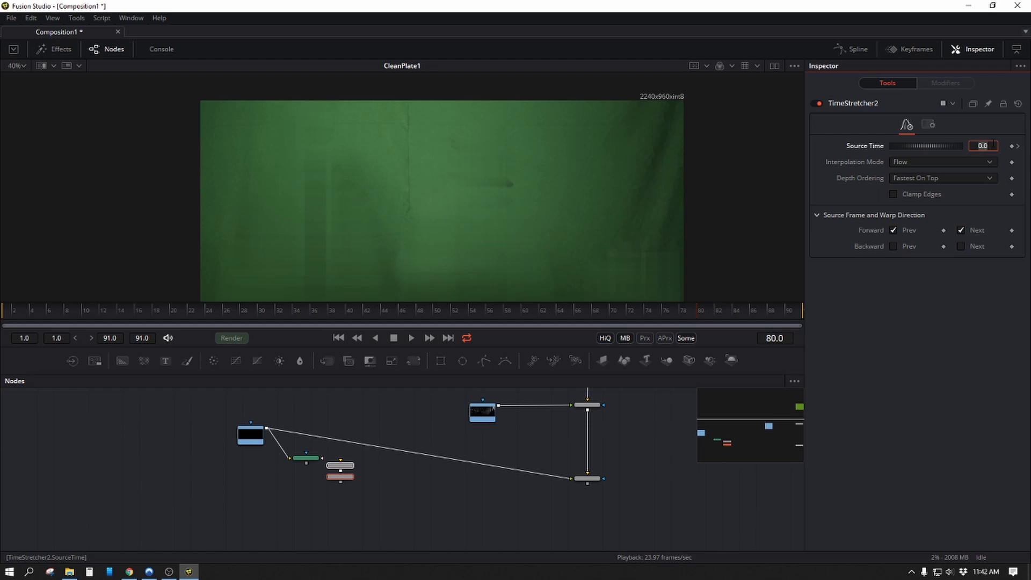
type("80")
key("Return")
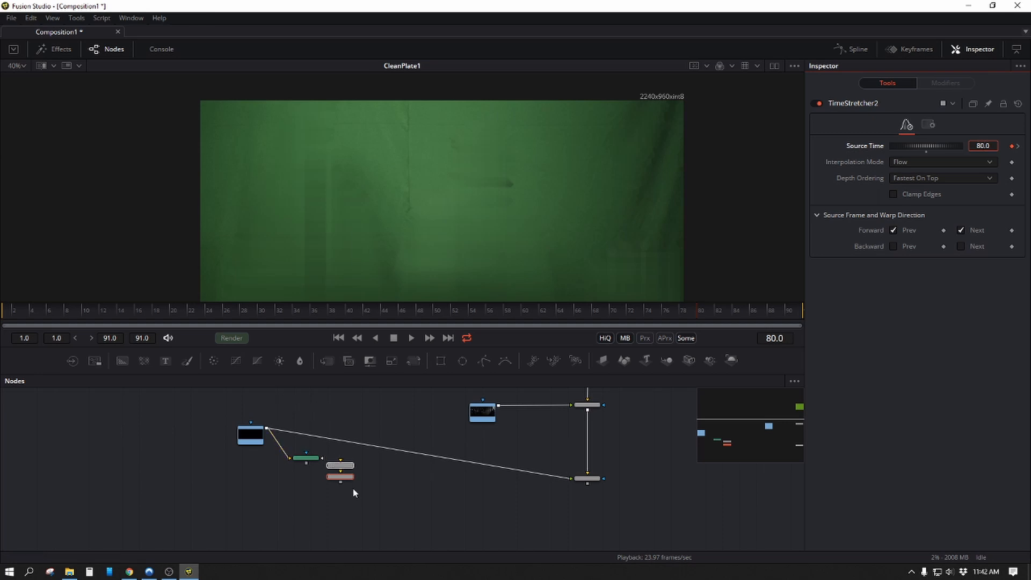
Step: Delete the OpticalFlow1 node and connect the Clean Plate's output directly to TimeStretcher2
scroll(366, 467, "up", 5)
left_click(296, 460)
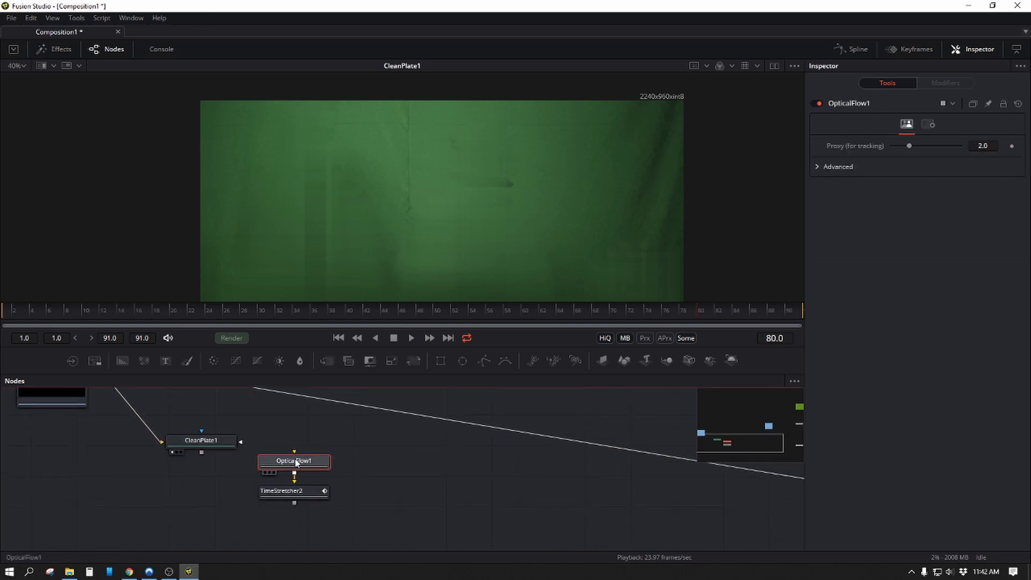
key("Delete")
left_click_drag(297, 482, 240, 441)
left_click_drag(297, 493, 299, 453)
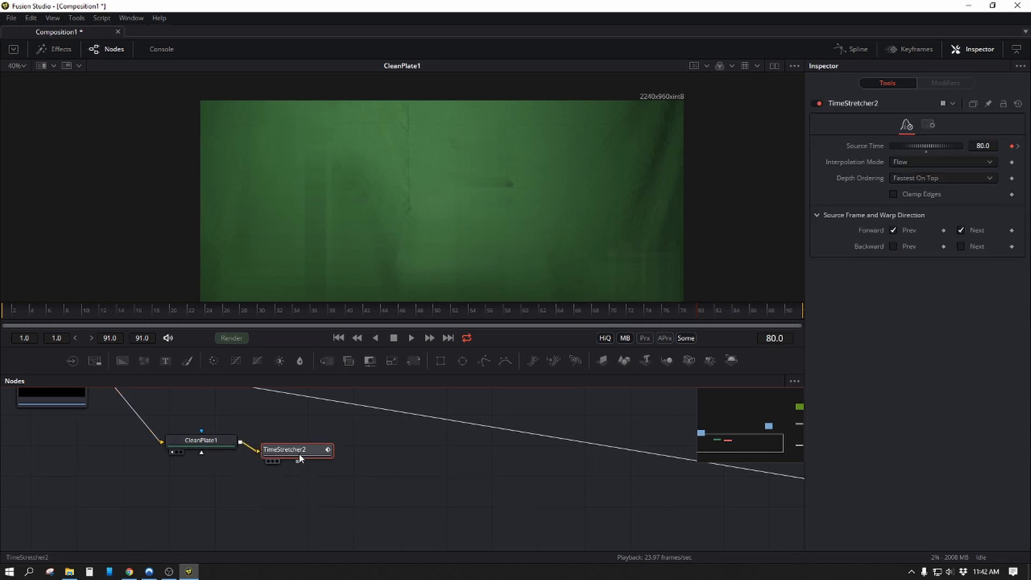
Step: Display the TimeStretcher2 output and scrub to frames 8 and 86 to check whether the plate stays frozen
key("1")
left_click_drag(675, 313, 67, 305)
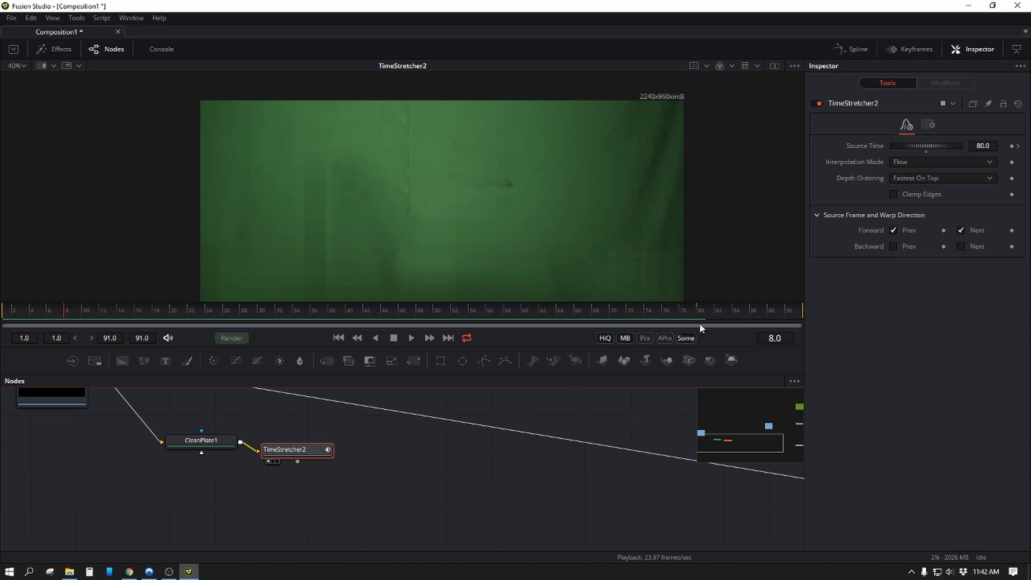
left_click_drag(714, 314, 749, 313)
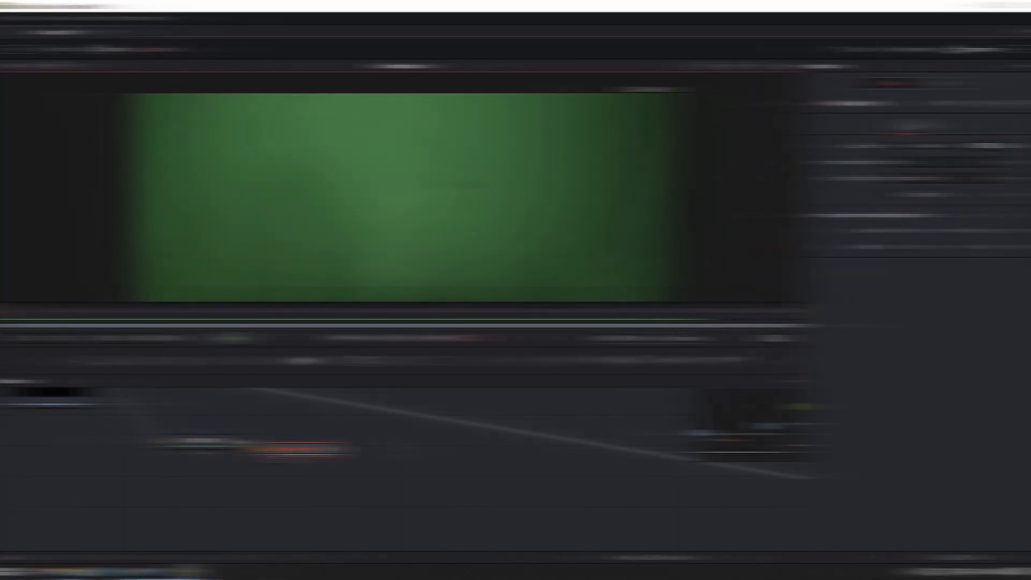
left_click_drag(286, 449, 307, 451)
scroll(559, 178, "up", 2)
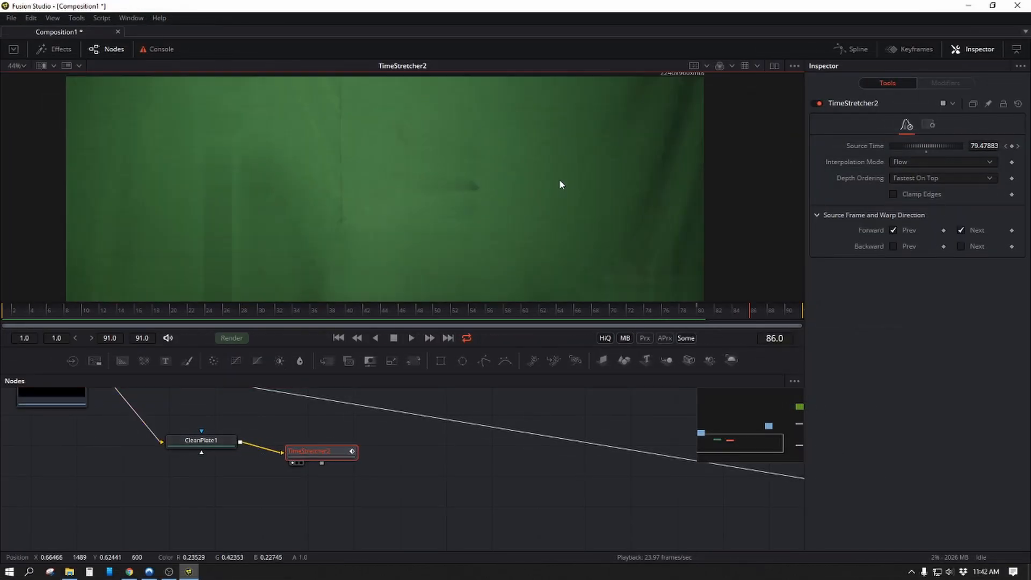
Step: Compare the CleanPlate1 and TimeStretcher2 outputs at frame 86, and check TimeStretcher2 at frames 40 and 51
scroll(553, 194, "down", 3)
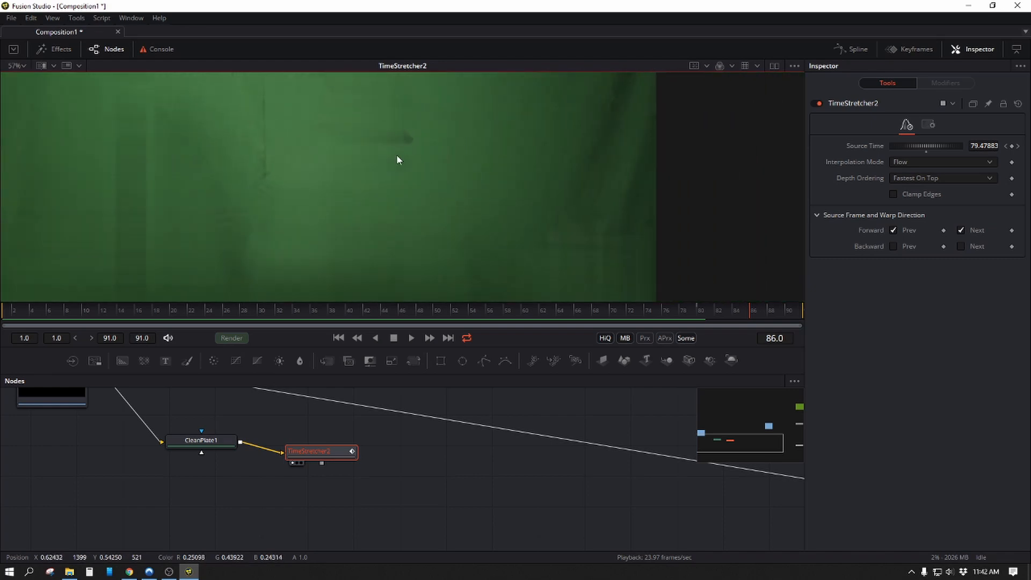
left_click_drag(314, 447, 297, 441)
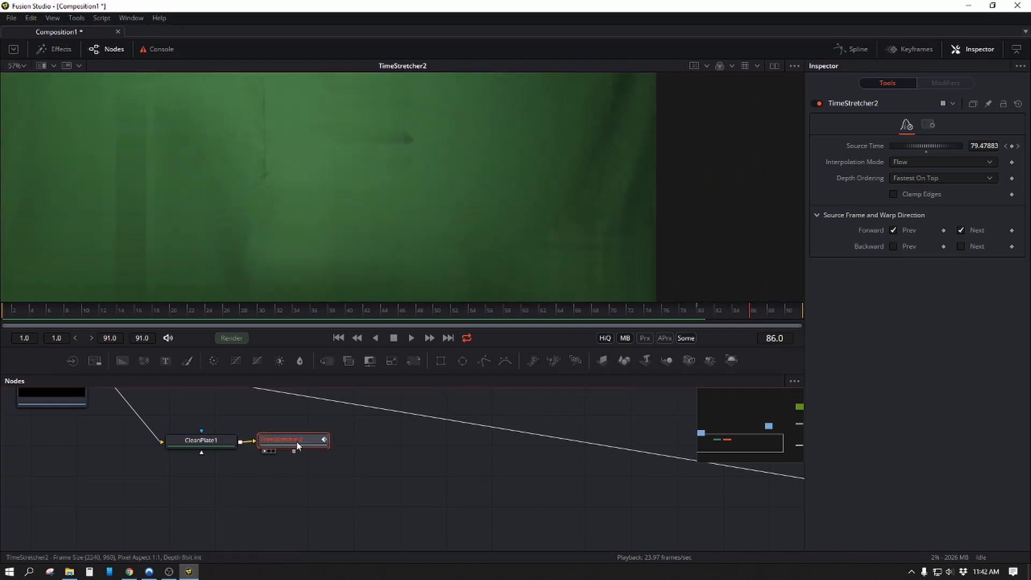
left_click(210, 441)
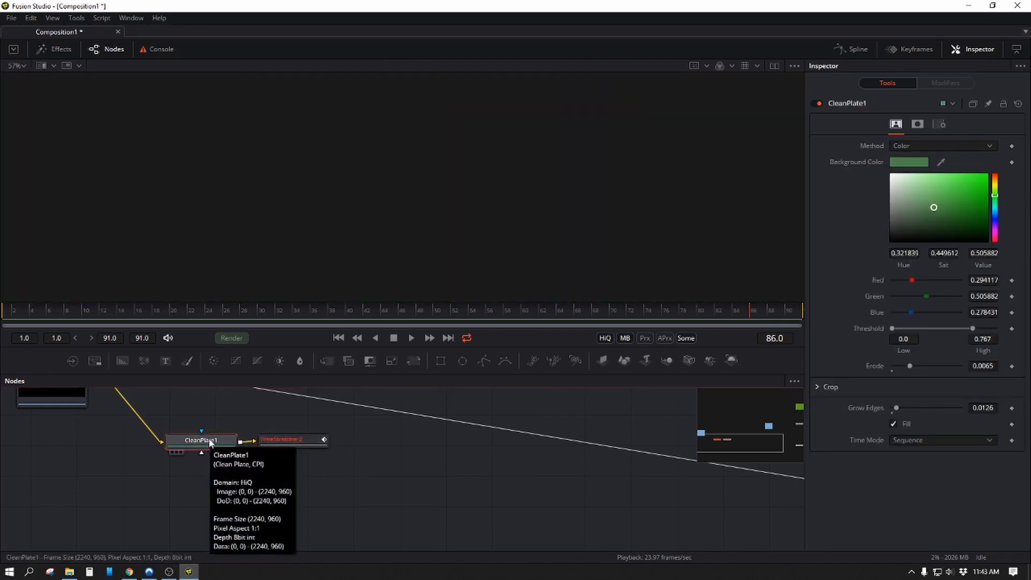
key("1")
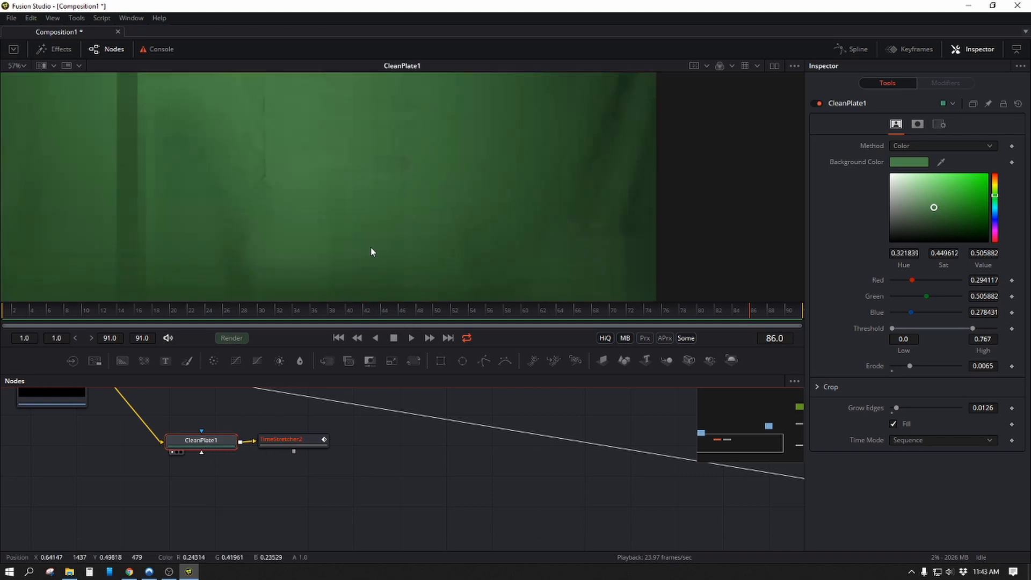
left_click(308, 442)
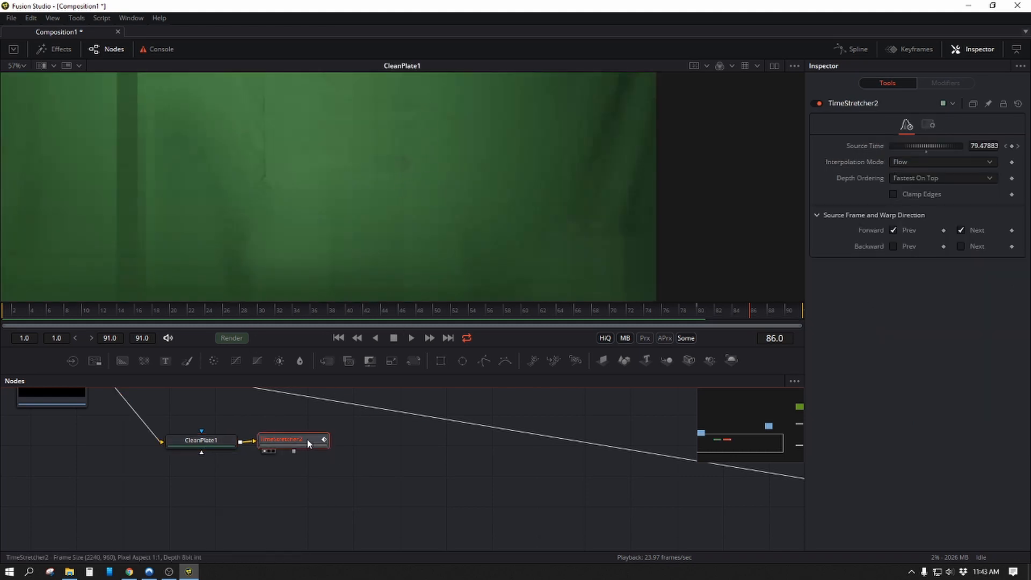
left_click_drag(288, 443, 322, 445)
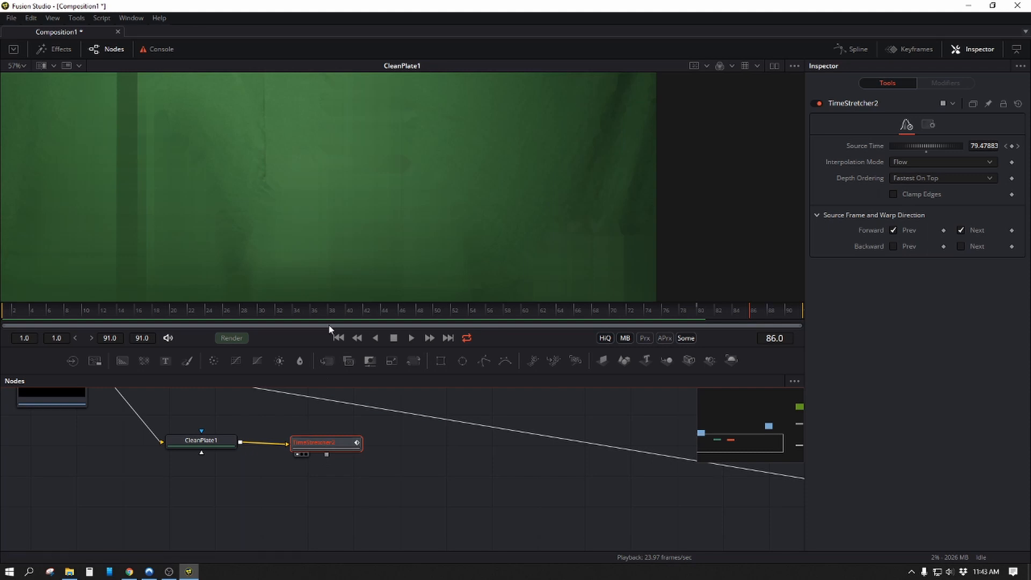
left_click(368, 309)
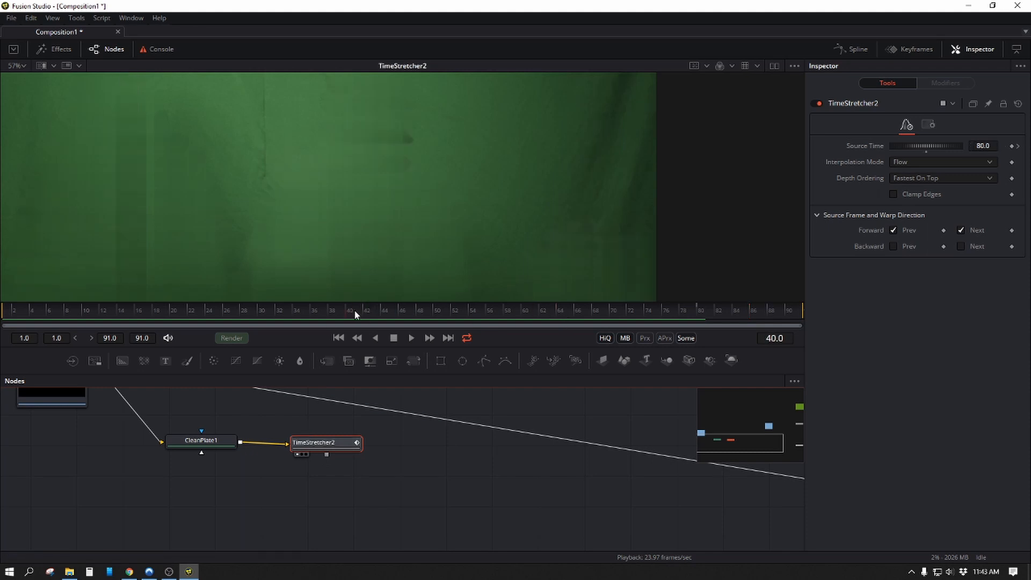
left_click_drag(354, 310, 441, 311)
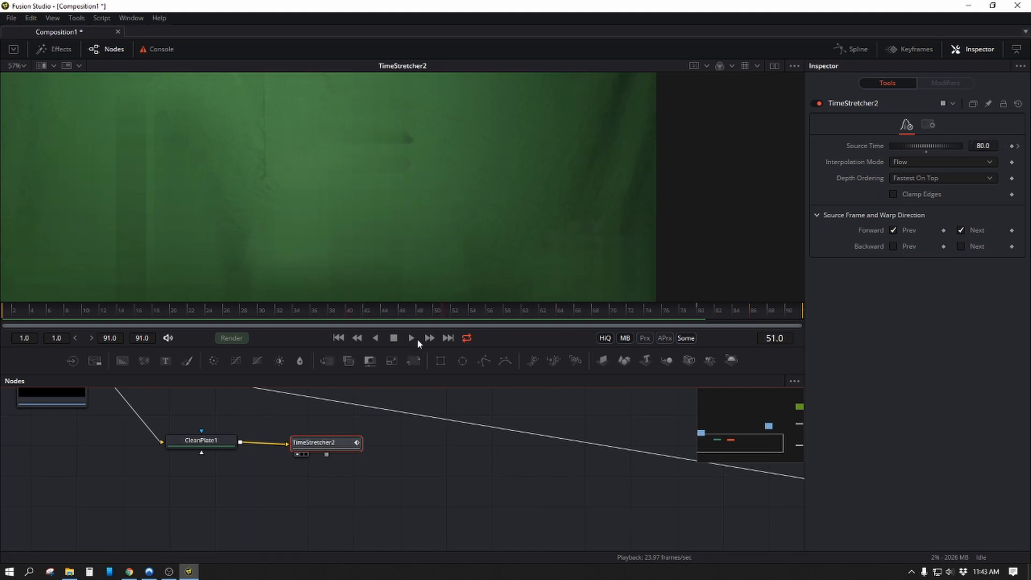
Step: Display the CleanPlate1 output and scrub through frames 21 and 44 to look for a frame without the dark smudge
left_click(191, 437)
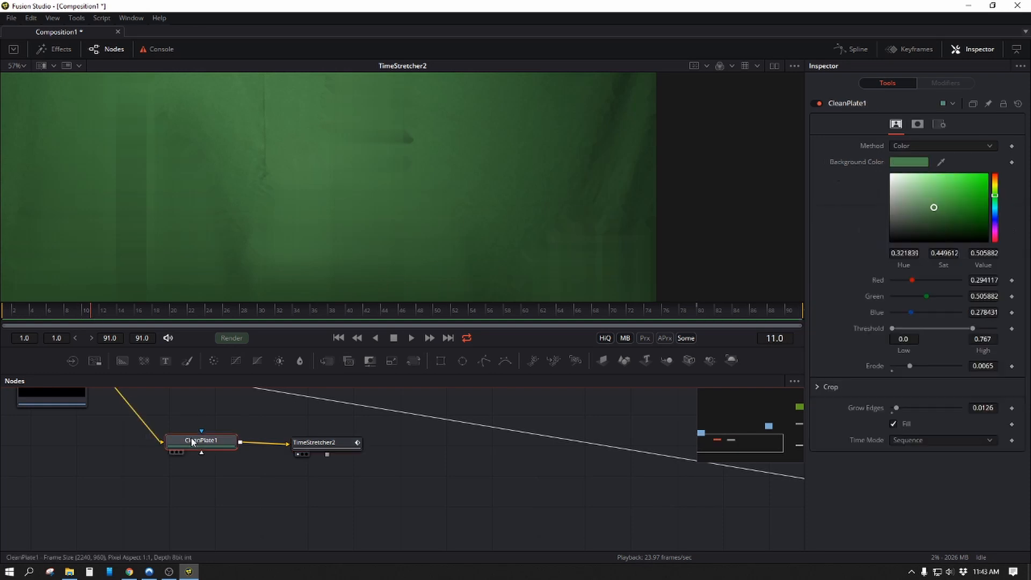
key("1")
left_click_drag(97, 314, 182, 320)
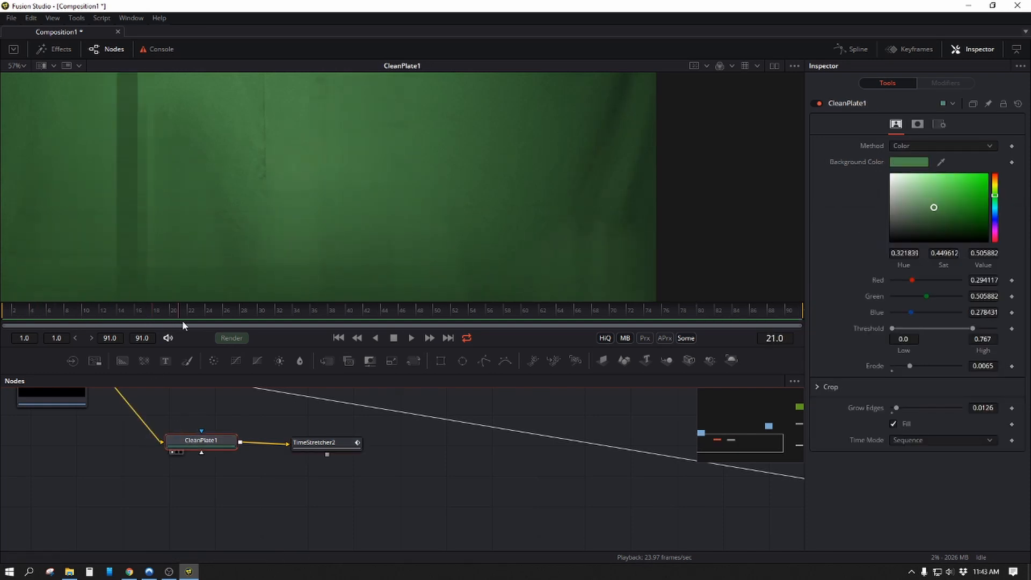
left_click_drag(262, 331, 369, 322)
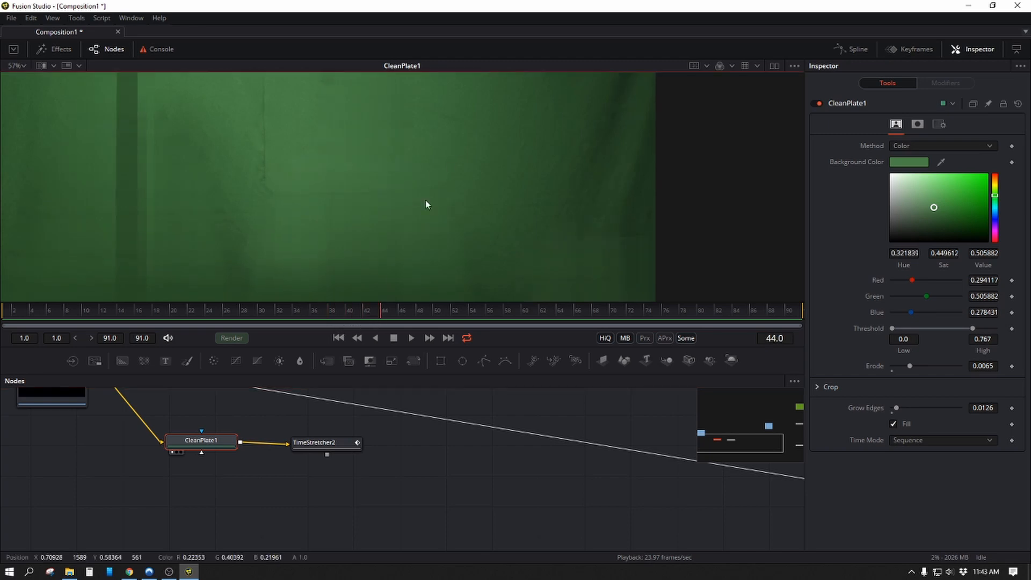
scroll(426, 204, "down", 2)
left_click_drag(369, 163, 356, 147)
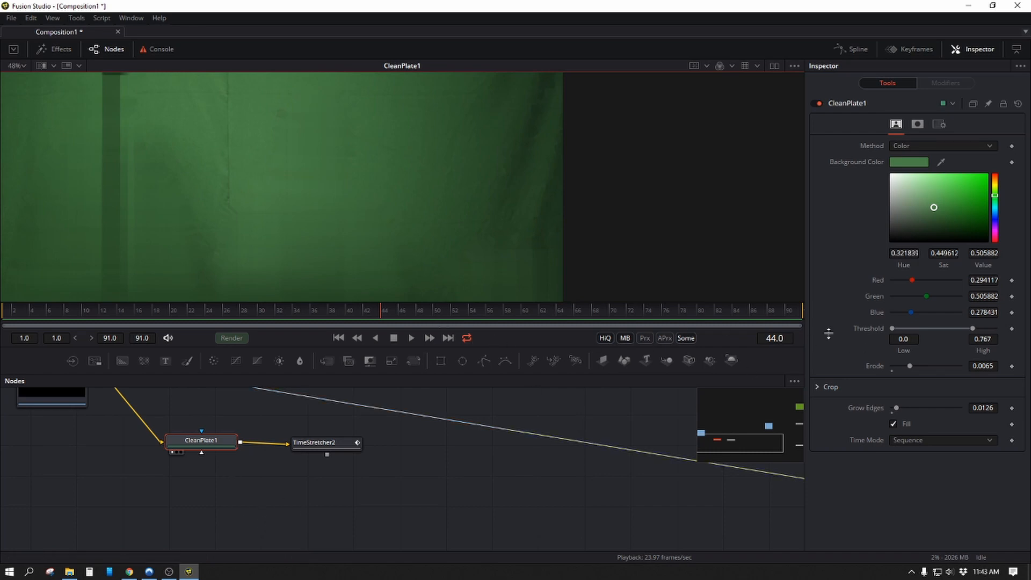
Step: Search the tools for "frame", add the framehold tool below TimeStretcher2, and feed it from the Clean Plate's output
left_click(359, 474)
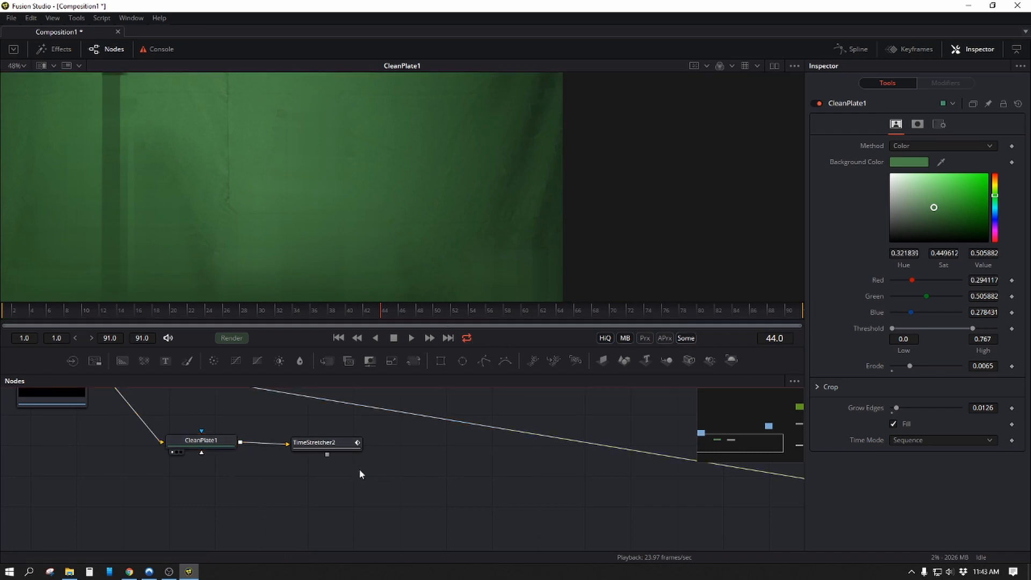
key("ctrl+space")
type("time")
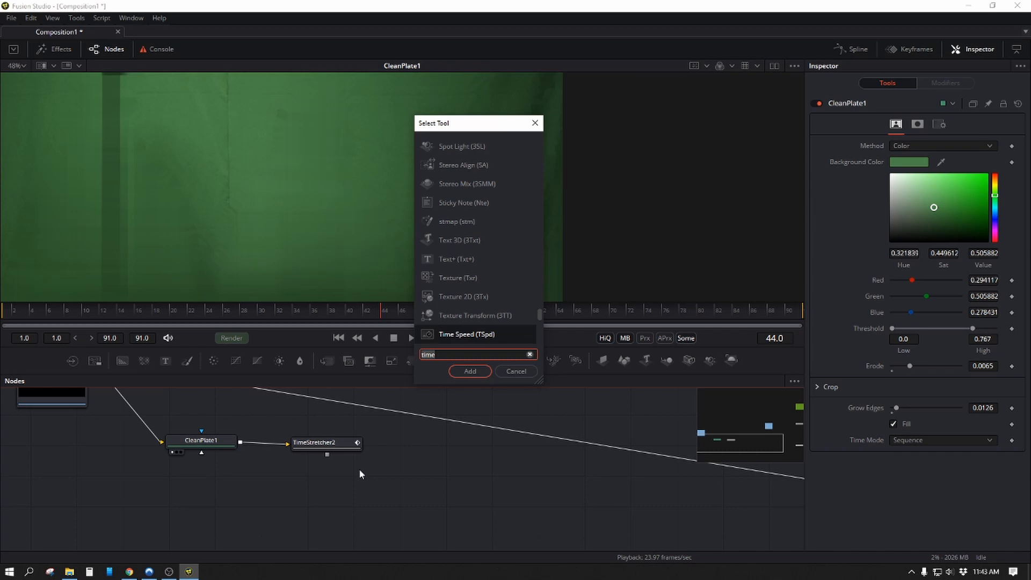
key("BackSpace")
key("BackSpace")
key("BackSpace")
key("BackSpace")
type("frame")
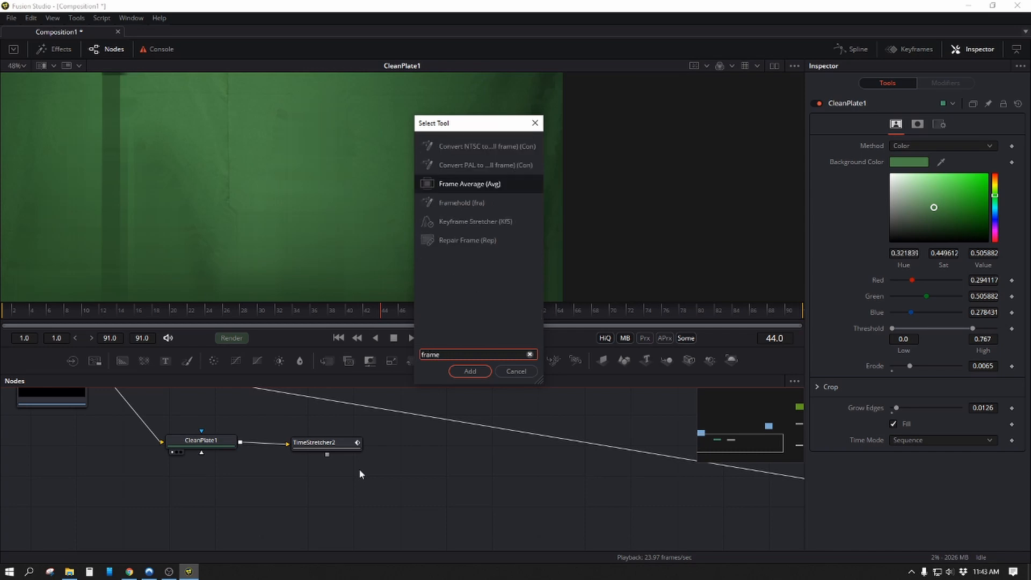
key("Down")
key("Return")
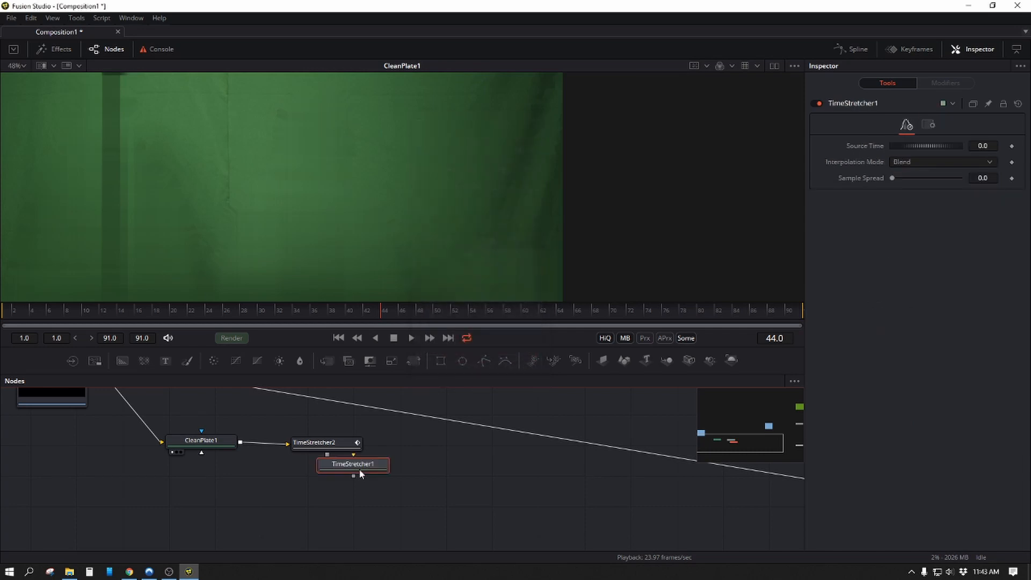
left_click_drag(355, 468, 240, 442)
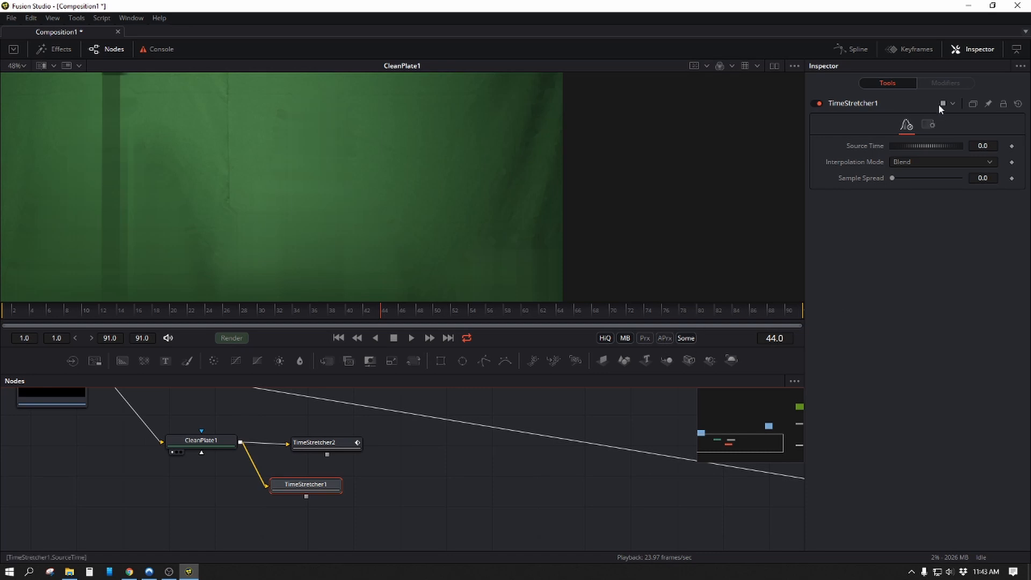
Step: Set the Source Time of the TimeStretcher1 node to 44
left_click(986, 146)
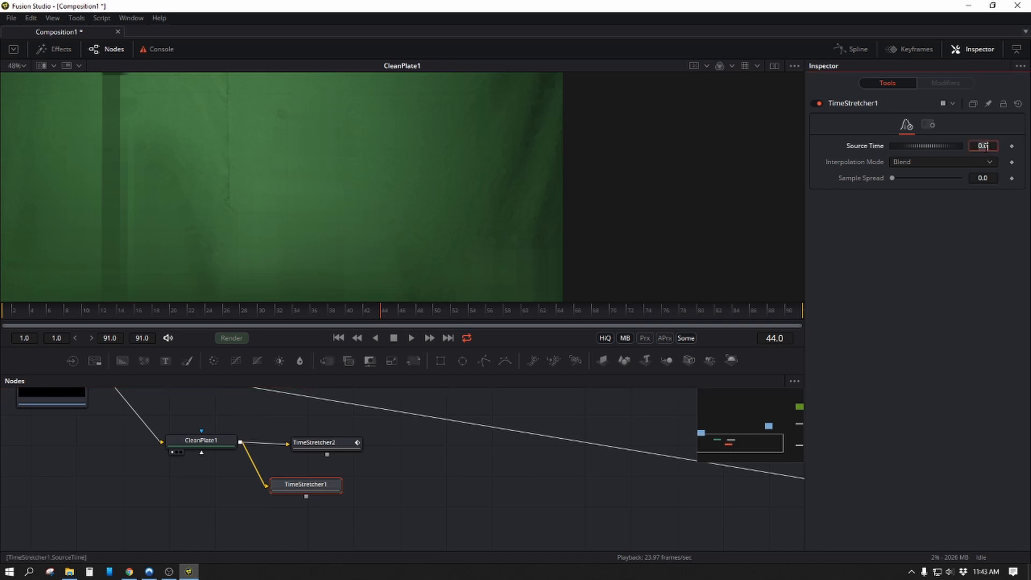
type("44")
key("Tab")
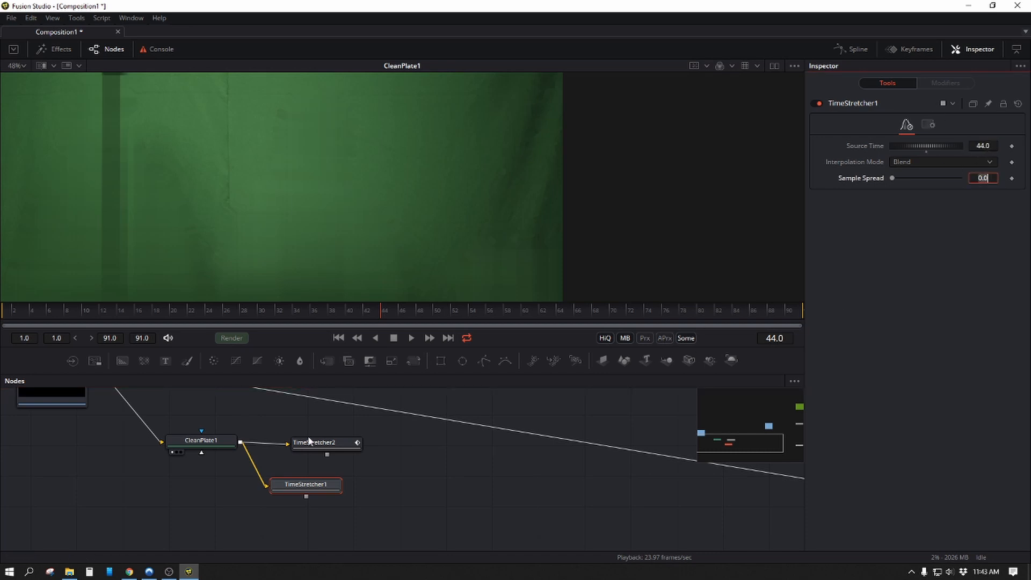
Step: Examine the whole CleanPlate1 image, and display the TimeStretcher2 output to compare its flaws
left_click_drag(322, 187, 330, 180)
scroll(377, 215, "down", 2)
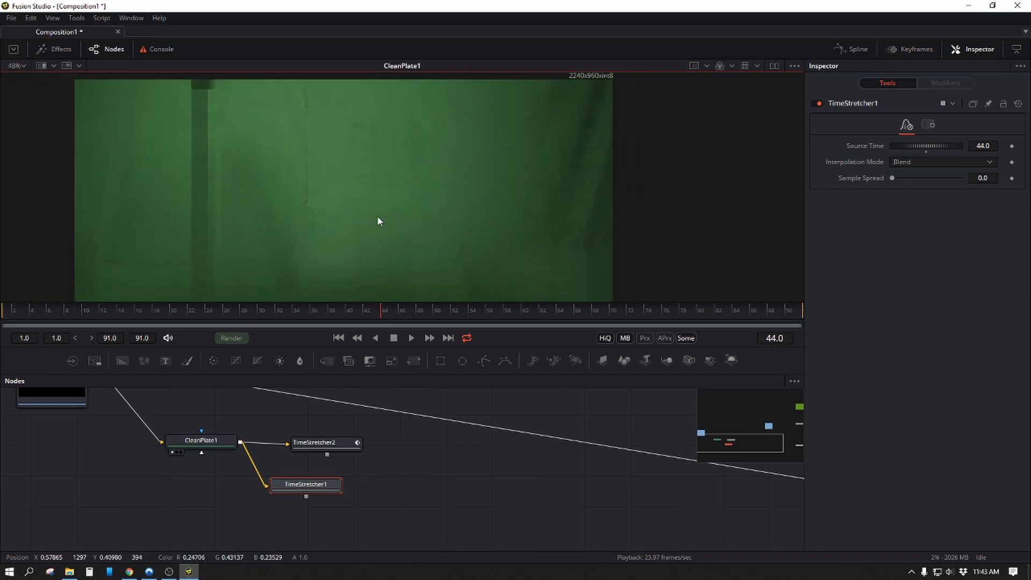
left_click(343, 443)
key("1")
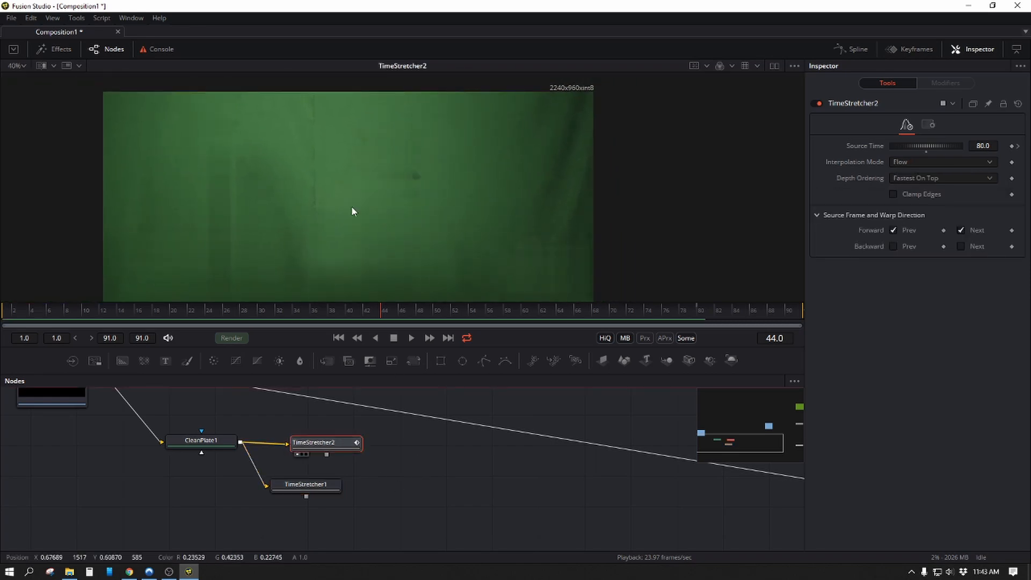
left_click_drag(427, 180, 450, 158)
scroll(431, 168, "down", 1)
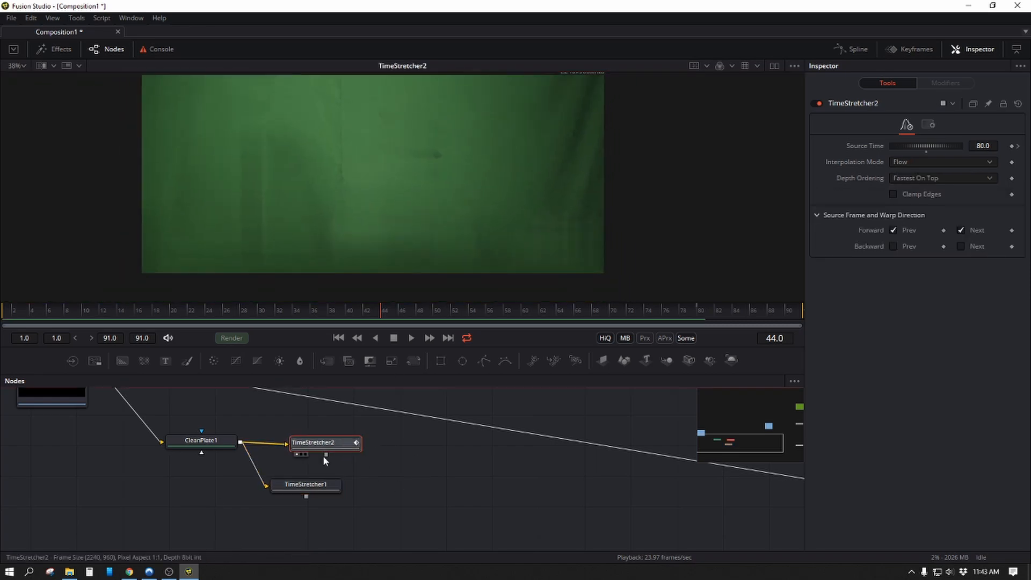
Step: Move TimeStretcher2 below the Clean Plate, raise TimeStretcher1 beside it, and add a Dissolve node beneath both
left_click_drag(323, 452, 186, 491)
left_click_drag(324, 490, 343, 465)
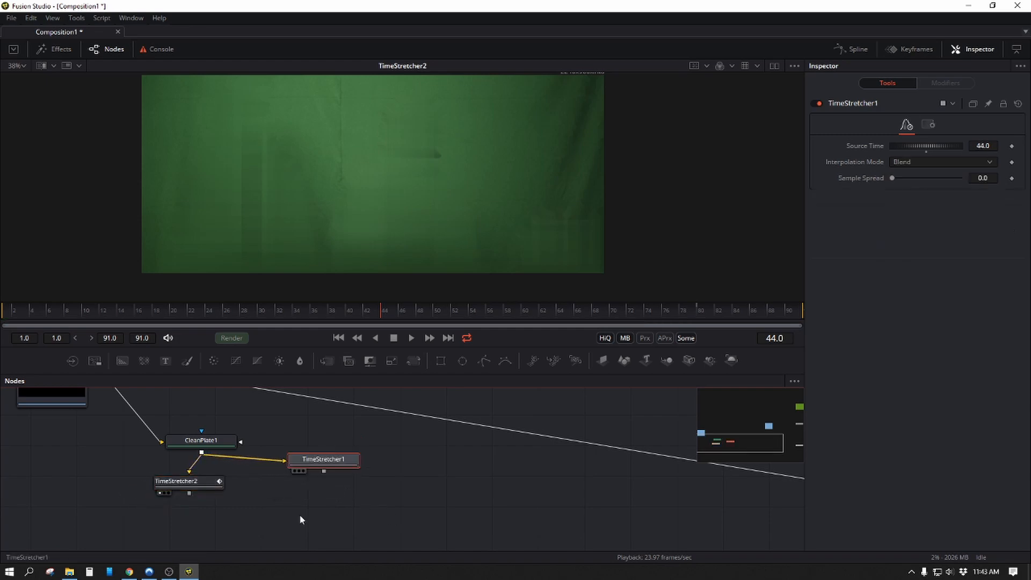
left_click(288, 521)
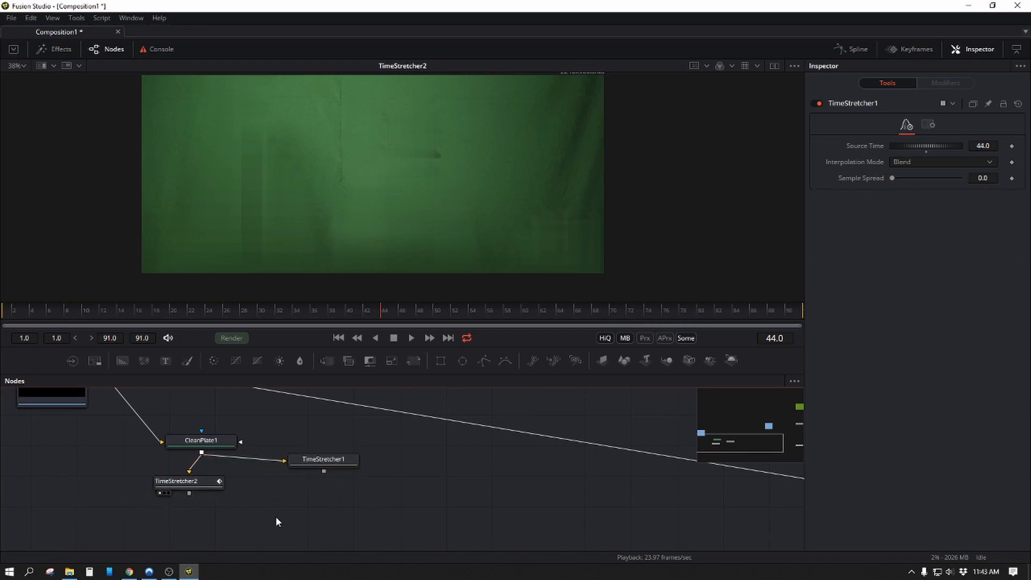
key("shift+space")
type("dis")
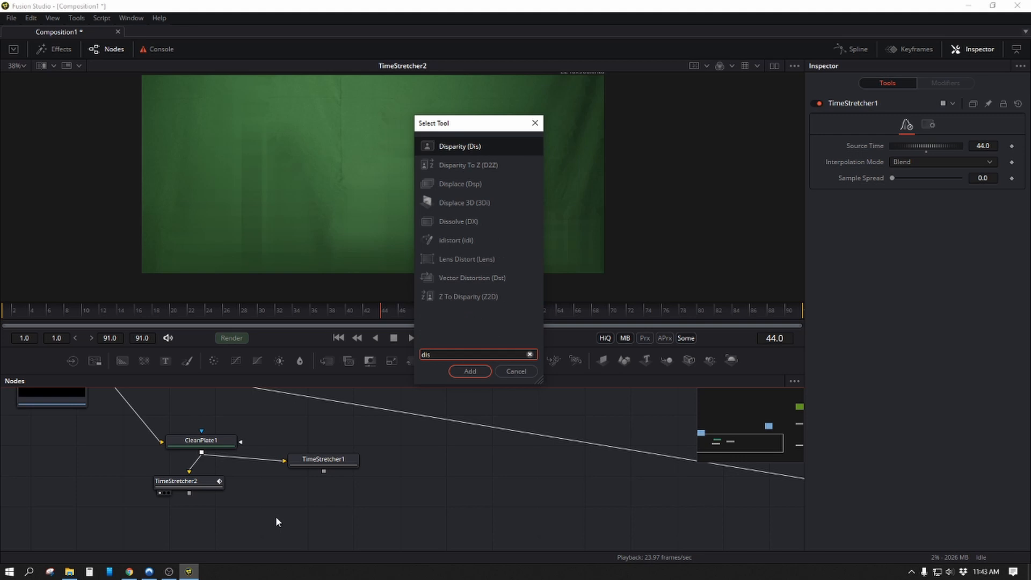
type("s")
key("Return")
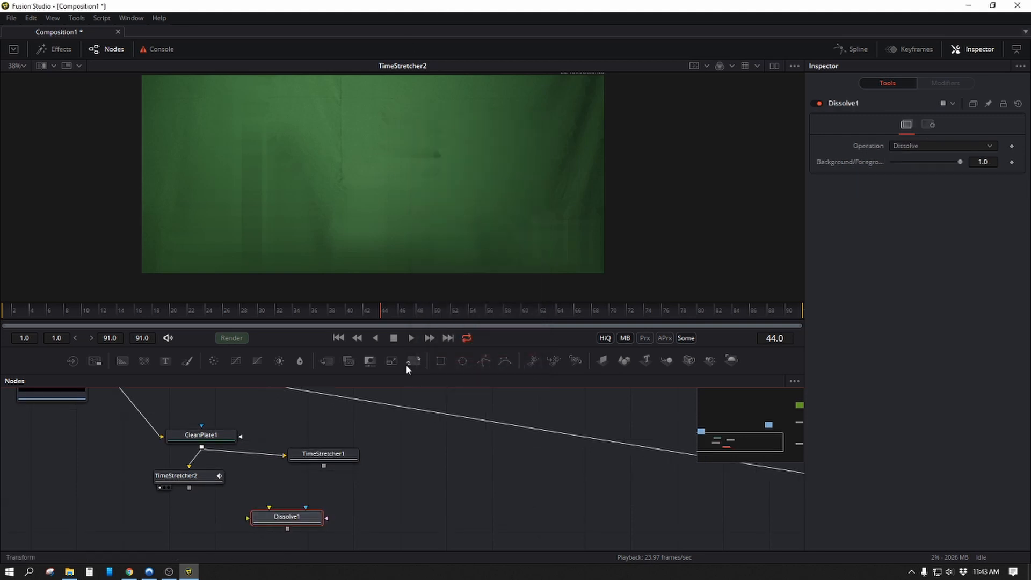
Step: Connect TimeStretcher2 to the Dissolve's background and TimeStretcher1 to its foreground, and add a Polygon mask node beside them
left_click_drag(269, 507, 189, 490)
left_click_drag(269, 507, 325, 465)
left_click_drag(287, 517, 320, 508)
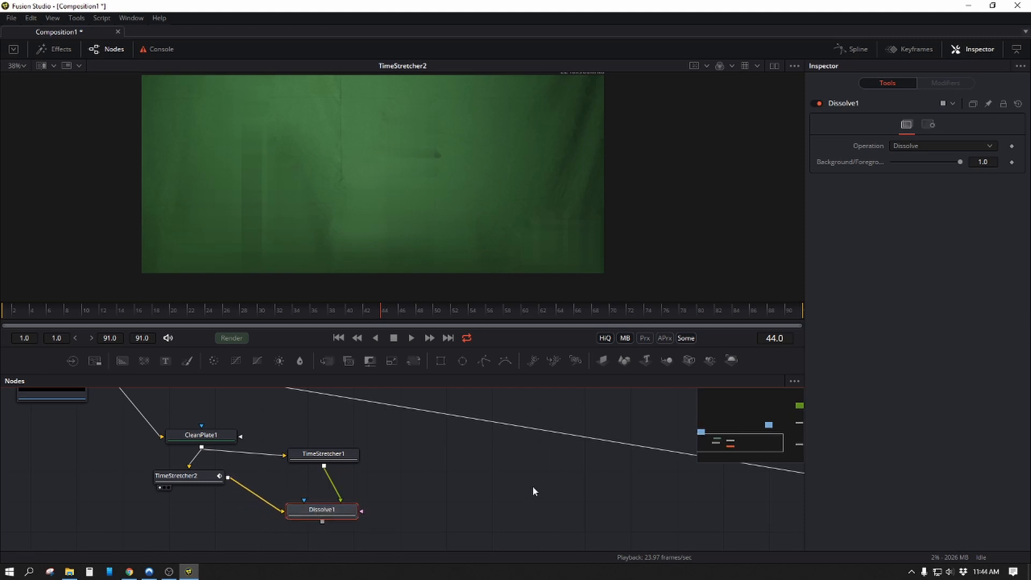
left_click(416, 486)
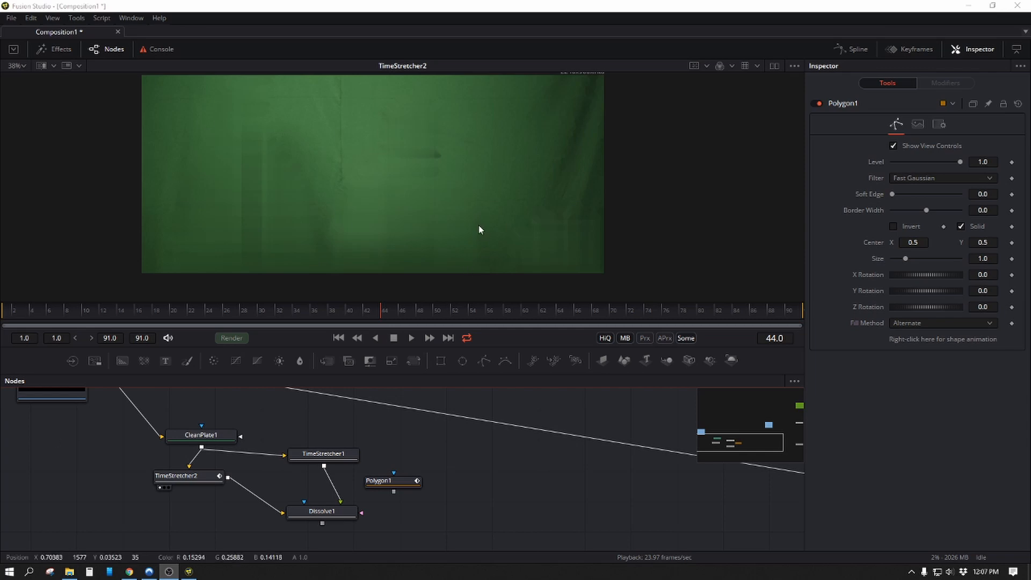
Step: Display the outputs of TimeStretcher2, TimeStretcher1 and Dissolve1 in turn to compare the flawed areas of each plate
left_click(202, 482)
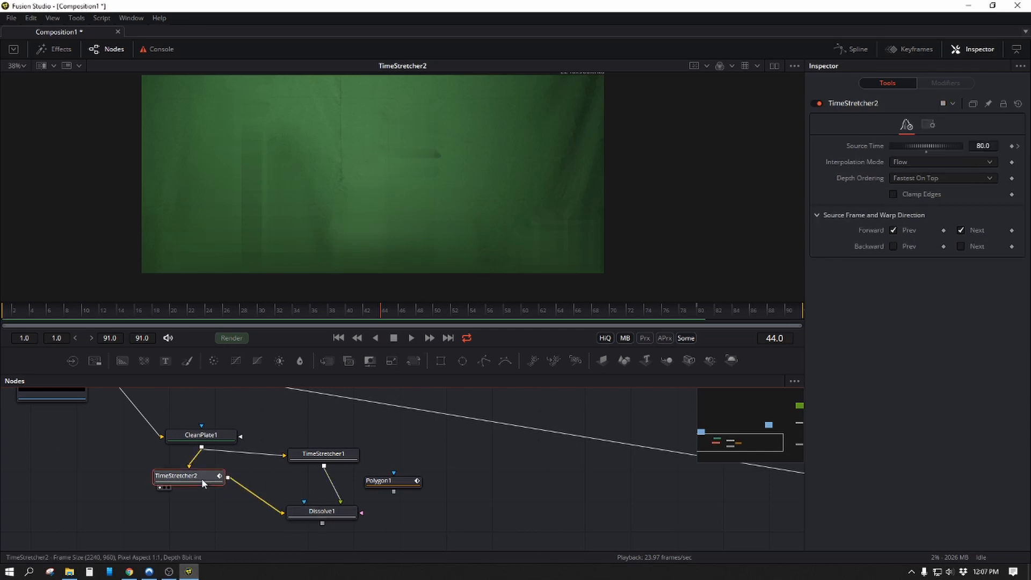
key("1")
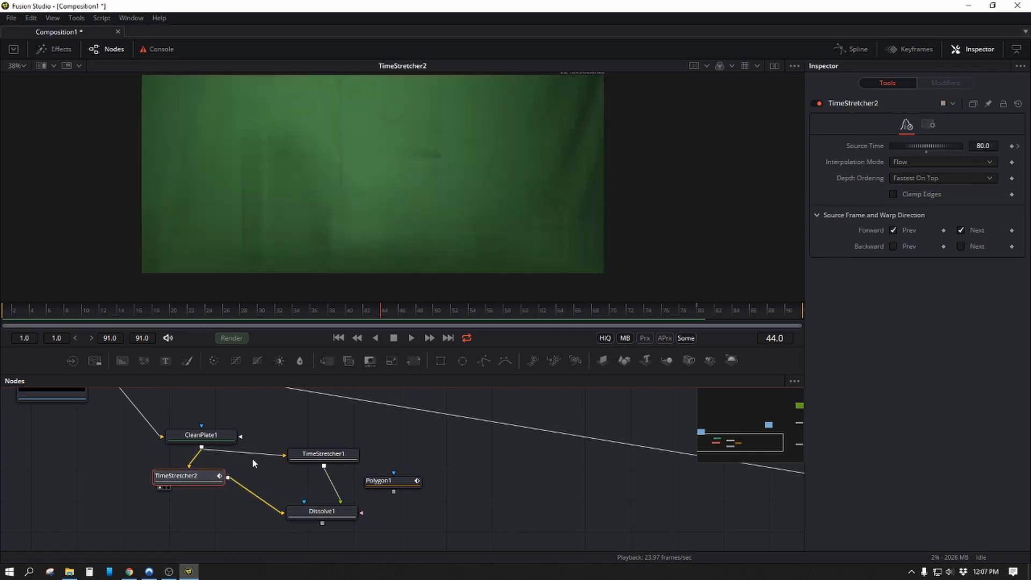
left_click(343, 459)
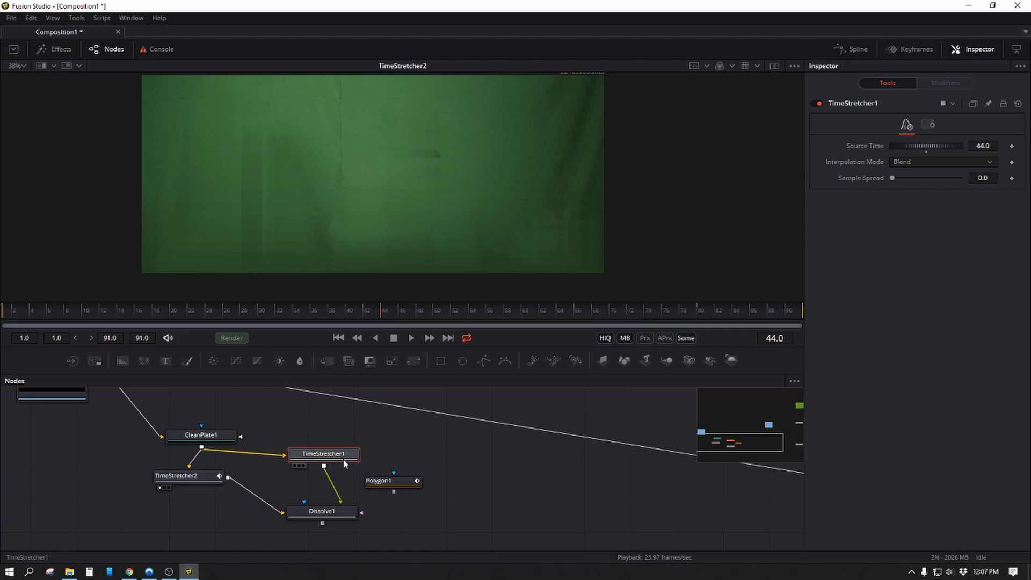
key("1")
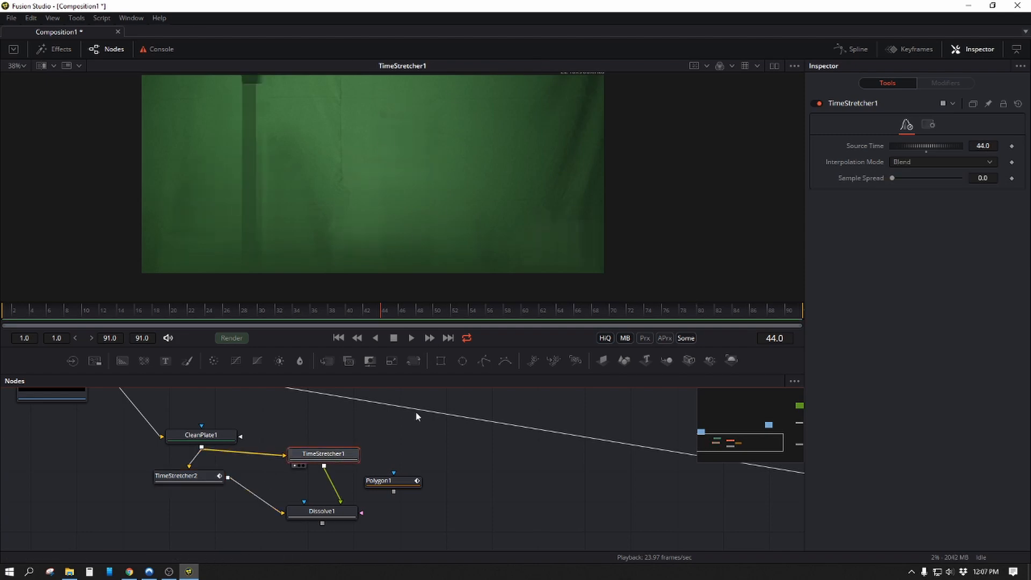
left_click(330, 514)
key("1")
left_click(398, 482)
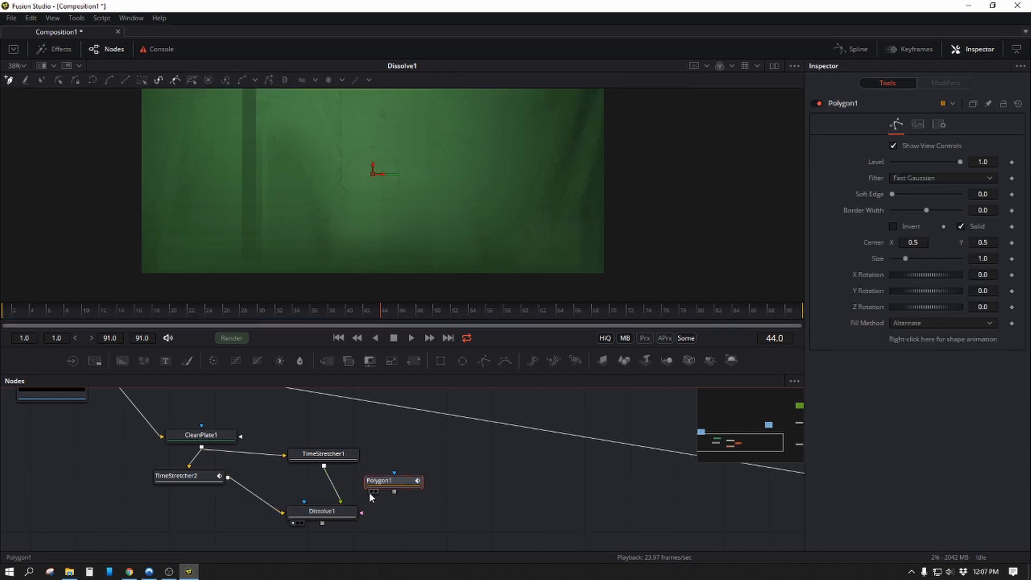
left_click(183, 477)
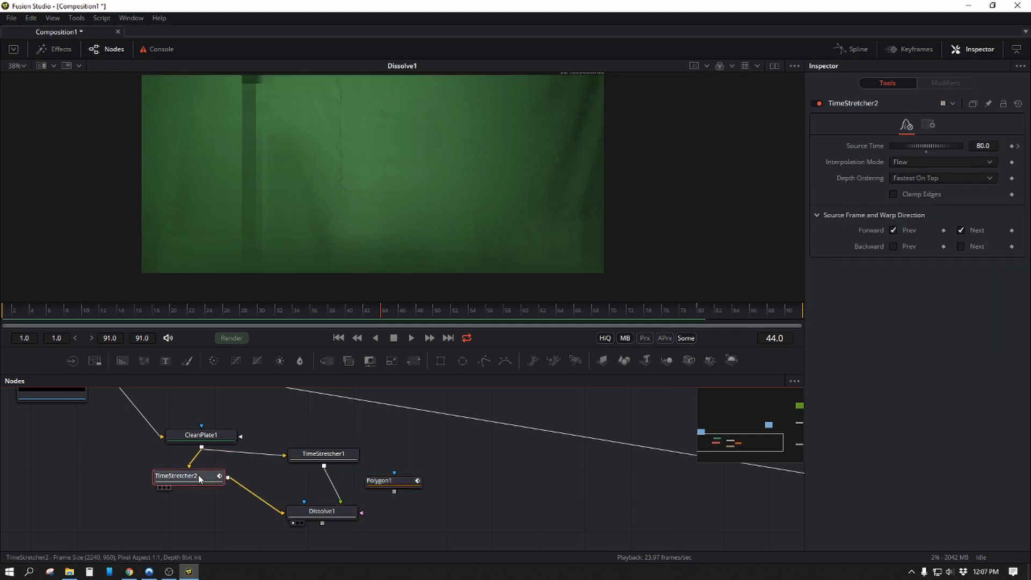
key("1")
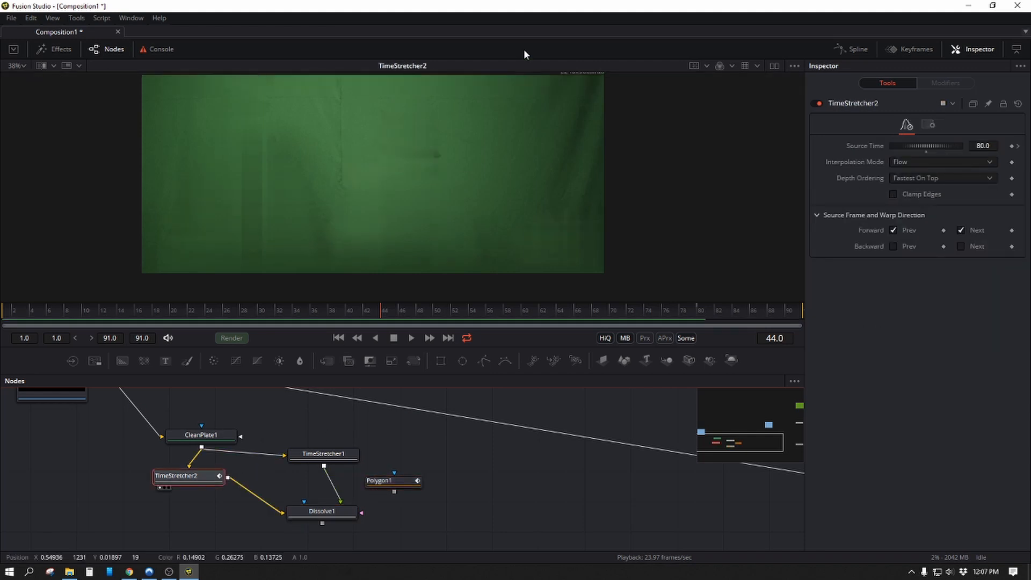
Step: Draw a closed Polygon1 shape around the dark blemish near the centre of the TimeStretcher2 plate and adjust its lower points
left_click(397, 481)
left_click(435, 139)
left_click(393, 137)
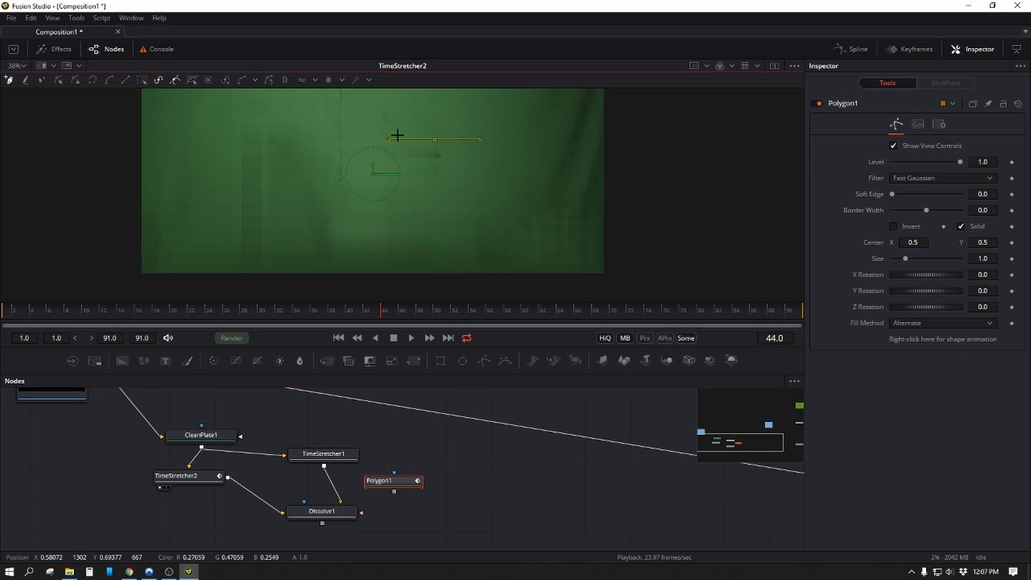
left_click(372, 135)
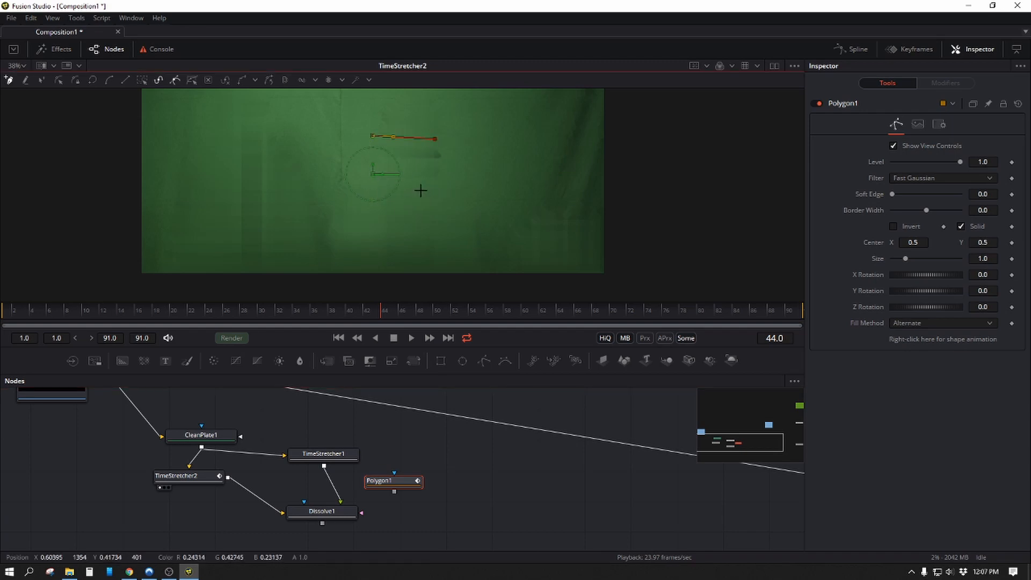
left_click_drag(420, 191, 449, 152)
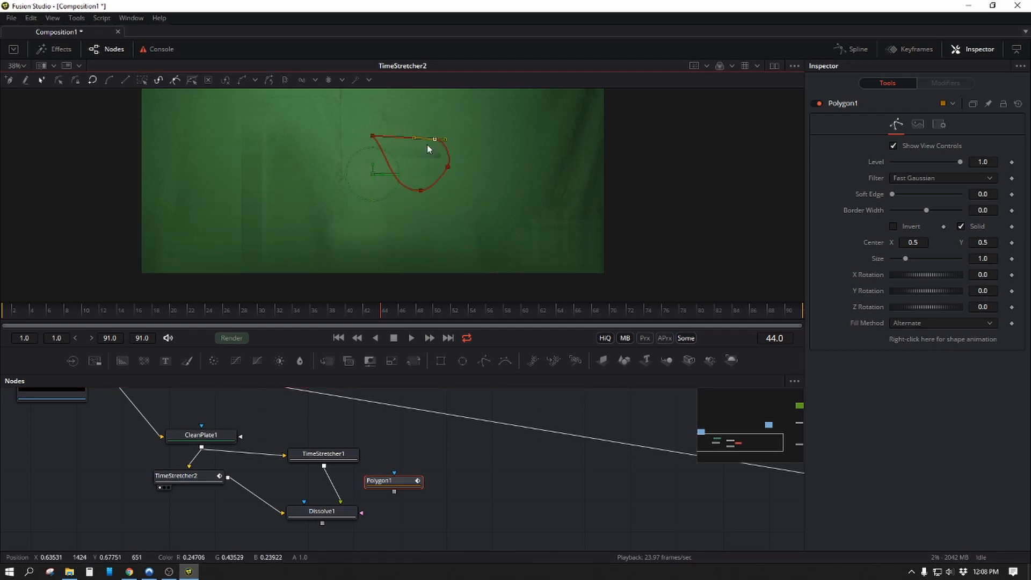
left_click_drag(420, 189, 380, 183)
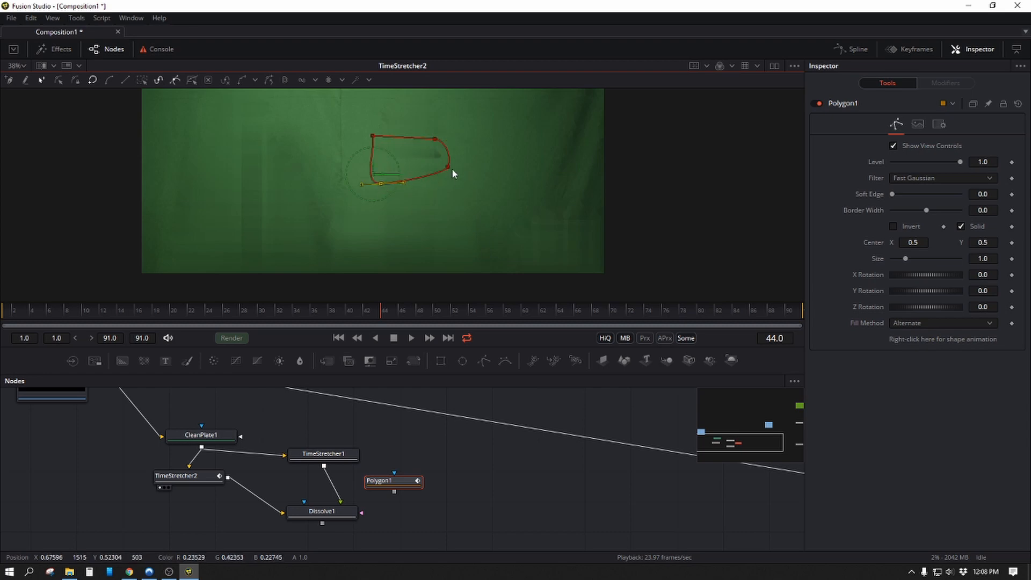
left_click_drag(448, 184, 450, 191)
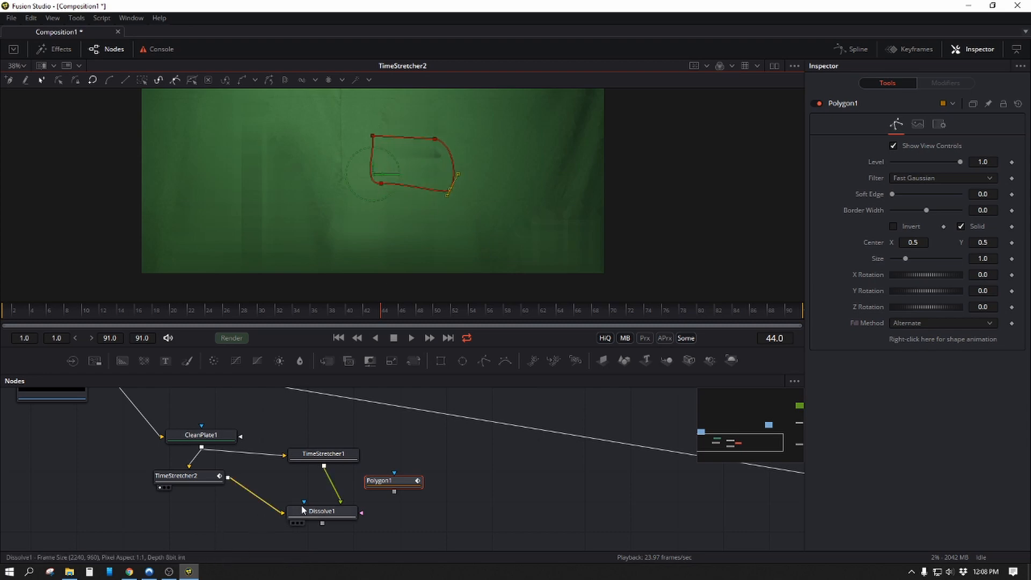
Step: Connect Polygon1 to Dissolve1's effect mask input and display the Dissolve1 output
left_click_drag(305, 503, 434, 497)
left_click(348, 508)
key("1")
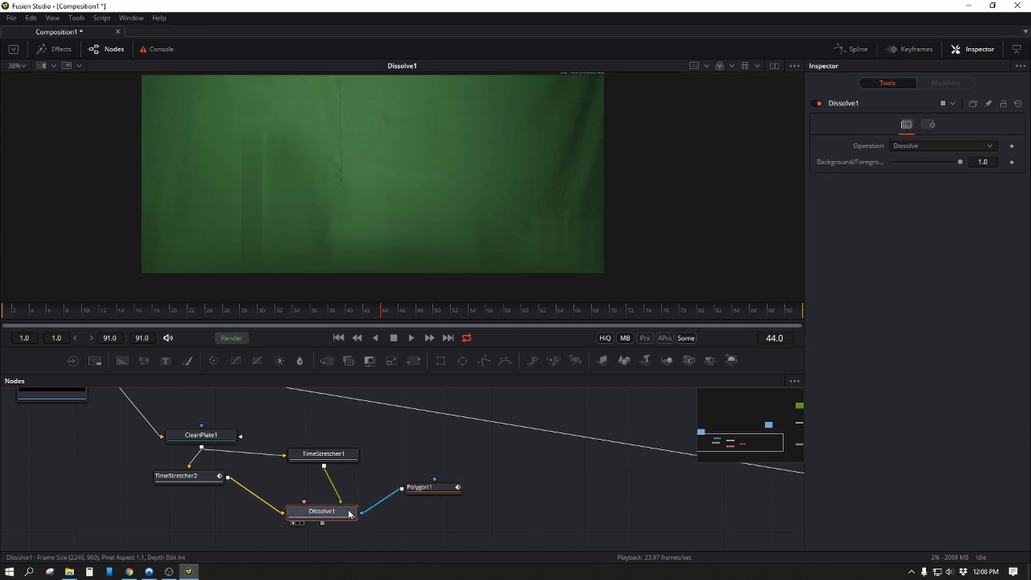
Step: Compare the TimeStretcher1 and TimeStretcher2 plates with the masked Dissolve1 result by displaying each in turn
left_click(374, 463)
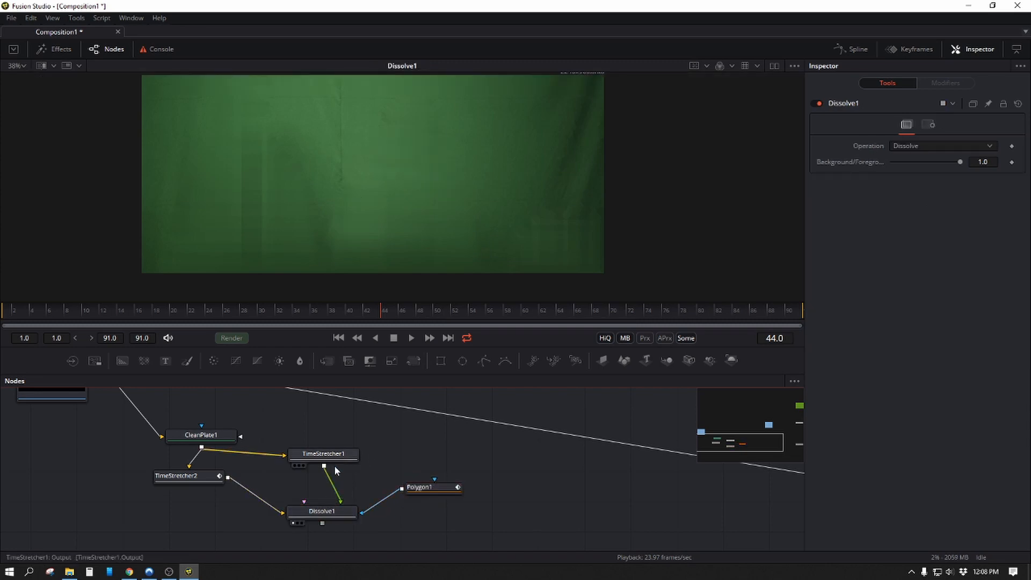
left_click(334, 454)
key("1")
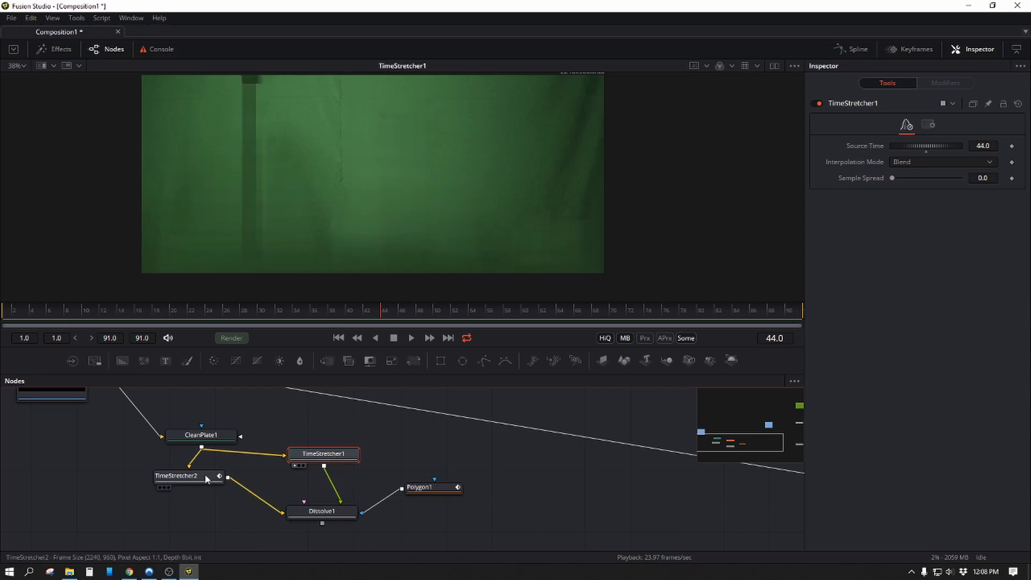
left_click(206, 477)
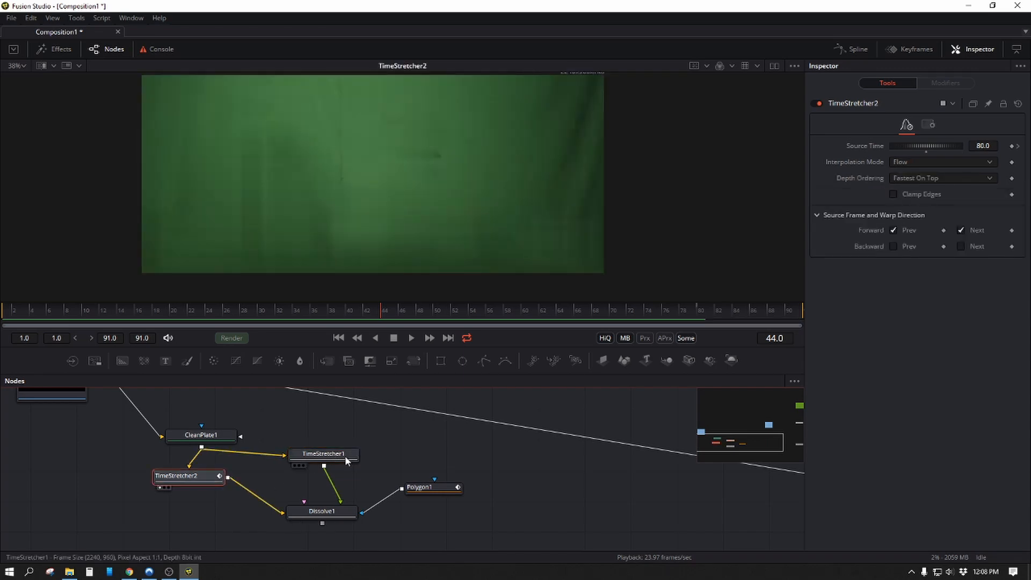
left_click(337, 456)
left_click(326, 511)
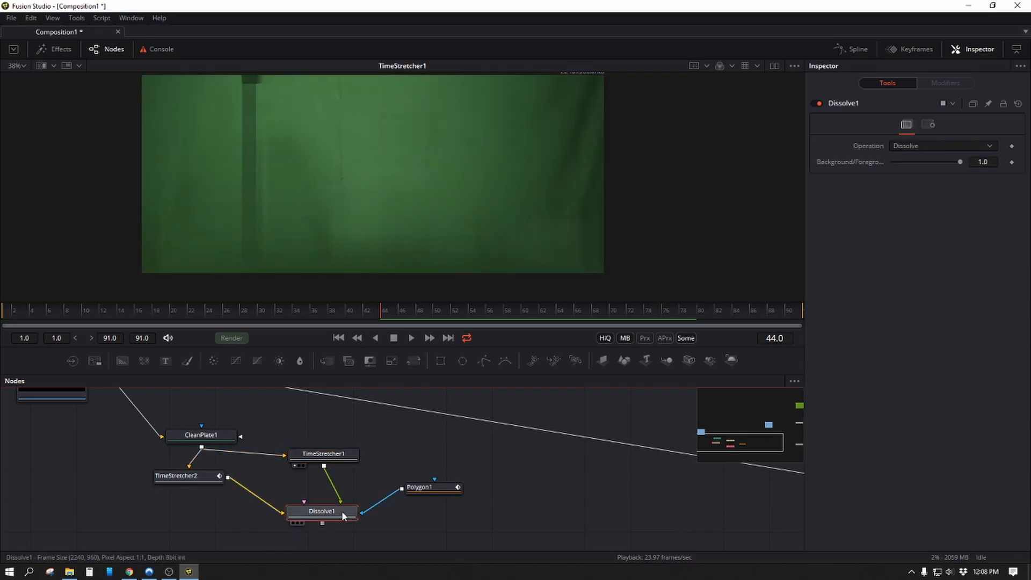
key("1")
Step: Arrange CleanPlate1, both TimeStretchers and Dissolve1 into two compact rows, with TimeStretcher2 level with Dissolve1
left_click_drag(322, 513, 286, 494)
left_click_drag(343, 456, 346, 432)
left_click_drag(203, 441, 187, 432)
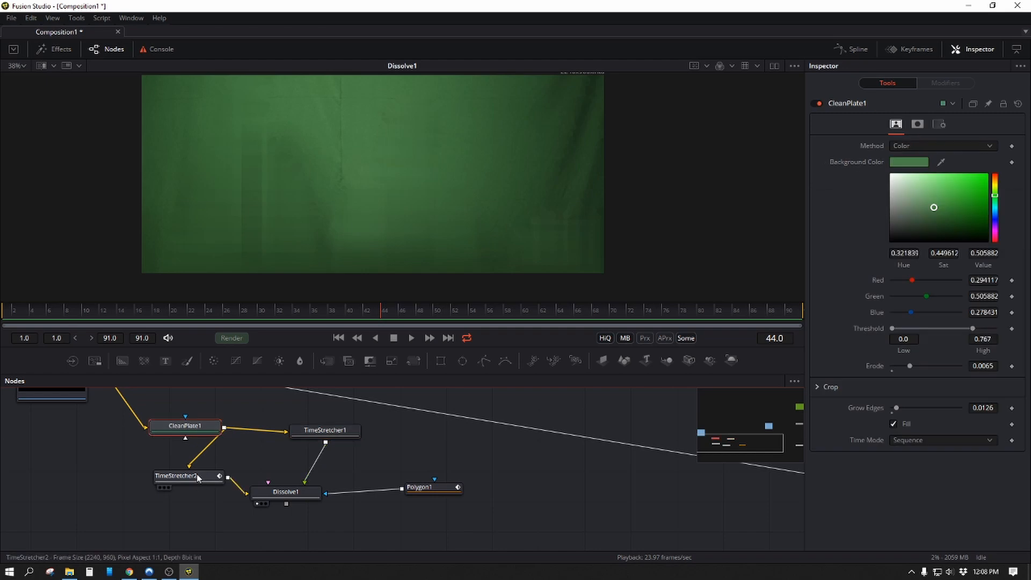
left_click_drag(182, 476, 189, 463)
left_click_drag(288, 500, 328, 467)
left_click_drag(223, 463, 240, 466)
left_click_drag(325, 436, 325, 432)
mouse_move(534, 507)
left_mouse_down()
mouse_move(571, 525)
mouse_move(547, 516)
left_mouse_up()
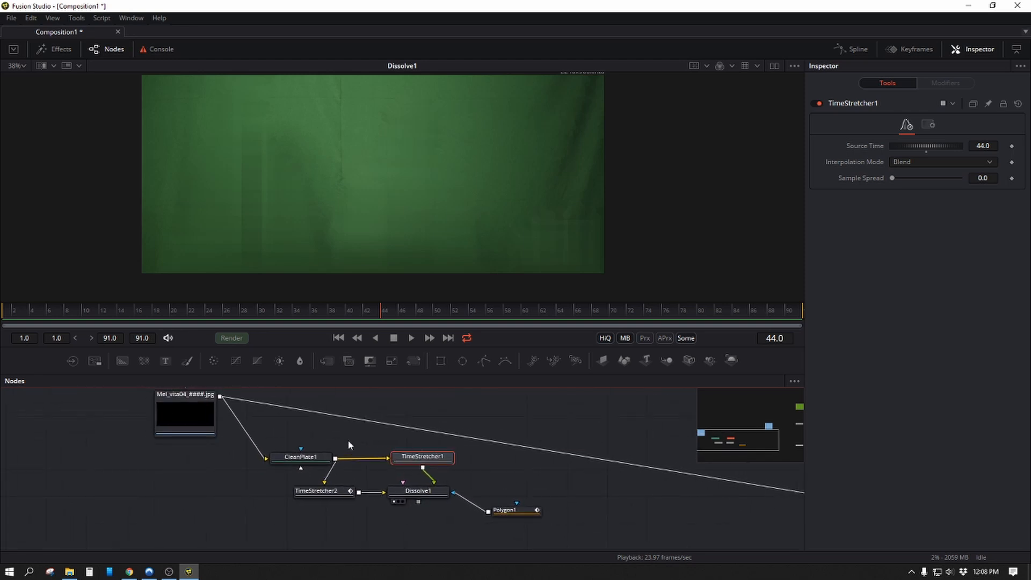
left_click_drag(320, 441, 314, 444)
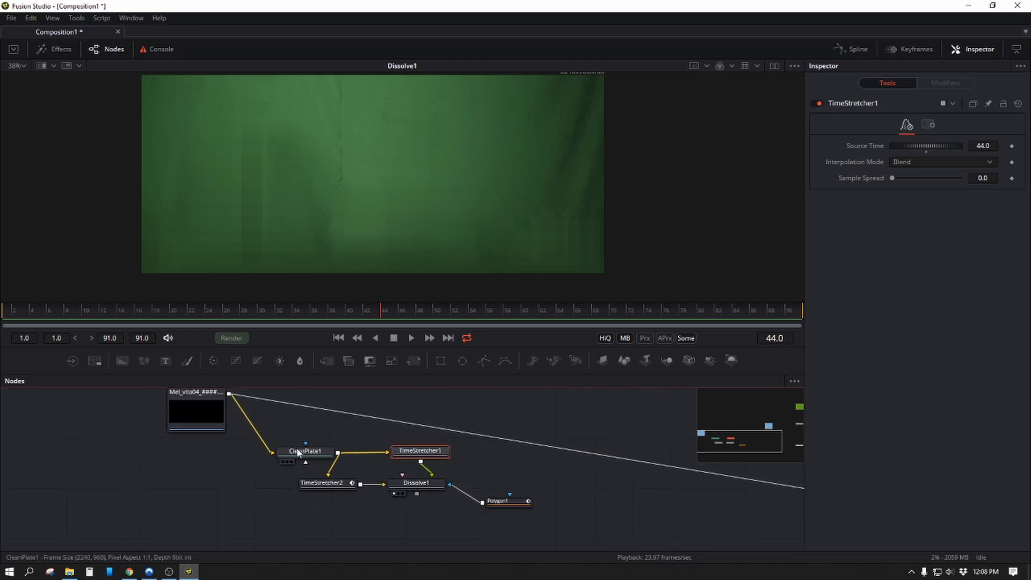
Step: Clear the viewer and move Polygon1 up closer to Dissolve1
left_click(289, 450)
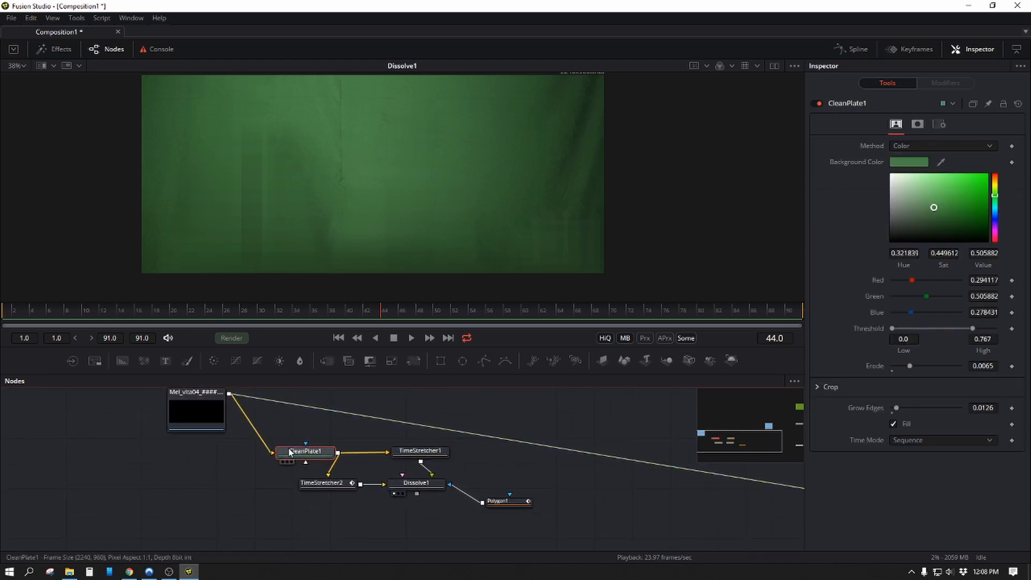
left_click(214, 428)
key("1")
left_click(305, 473)
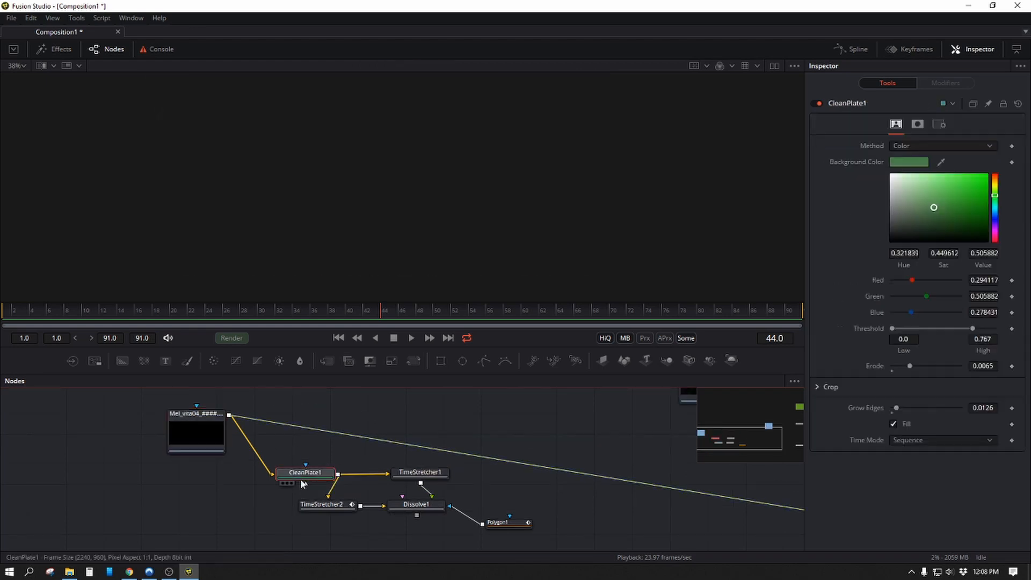
left_click_drag(352, 508, 332, 463)
left_click_drag(486, 478, 485, 452)
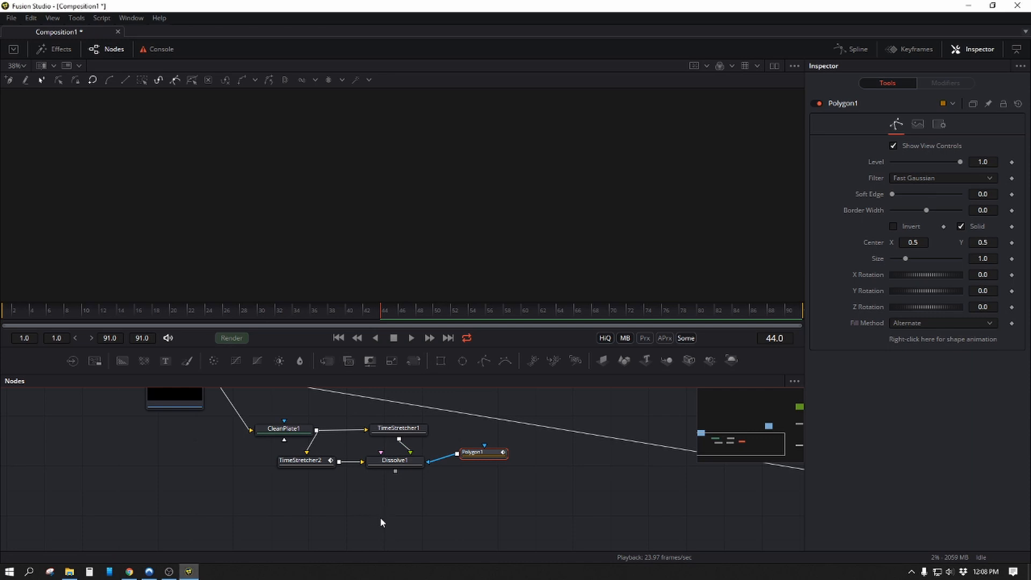
key("shift+space")
type("del")
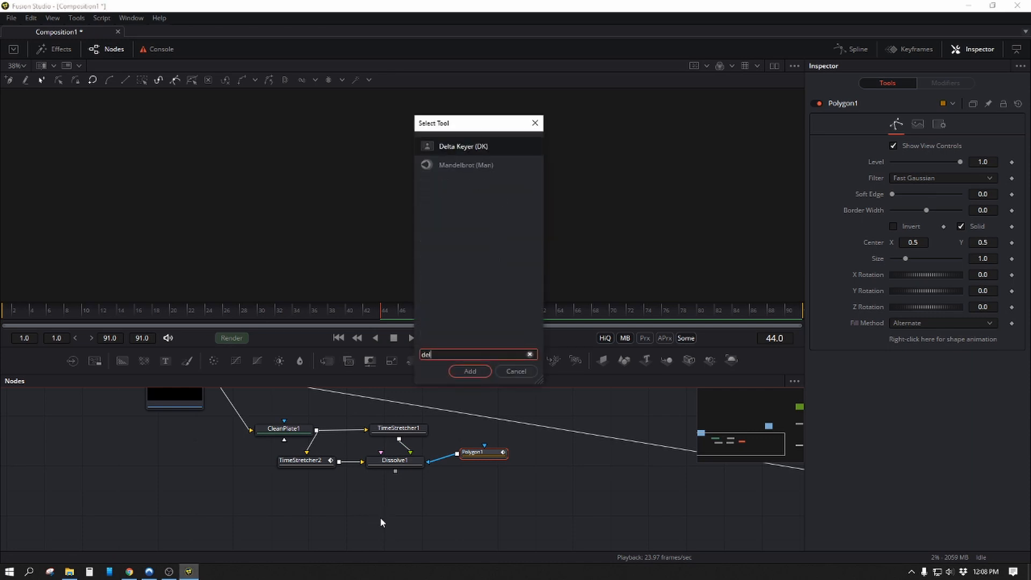
key("Return")
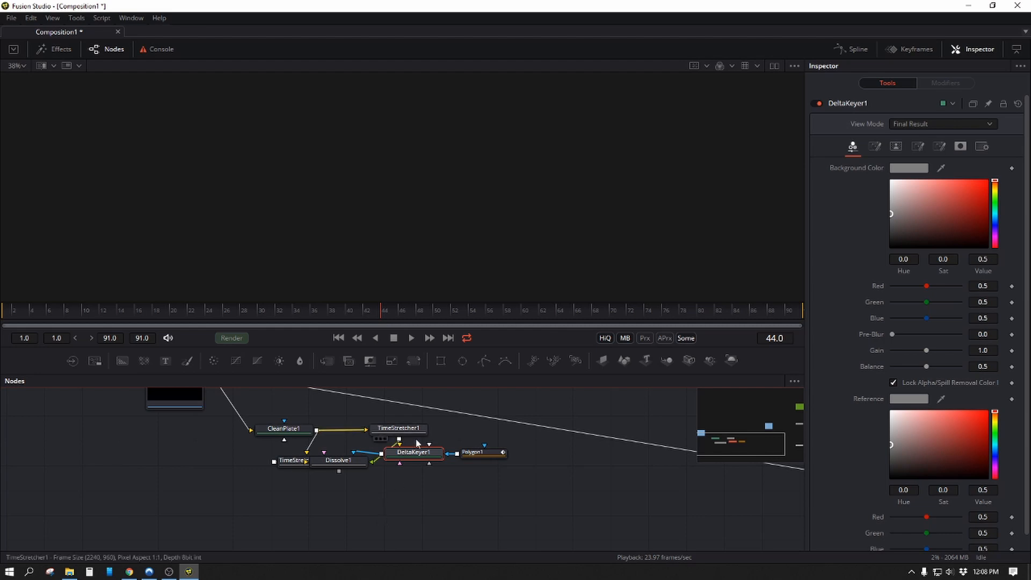
key("Delete")
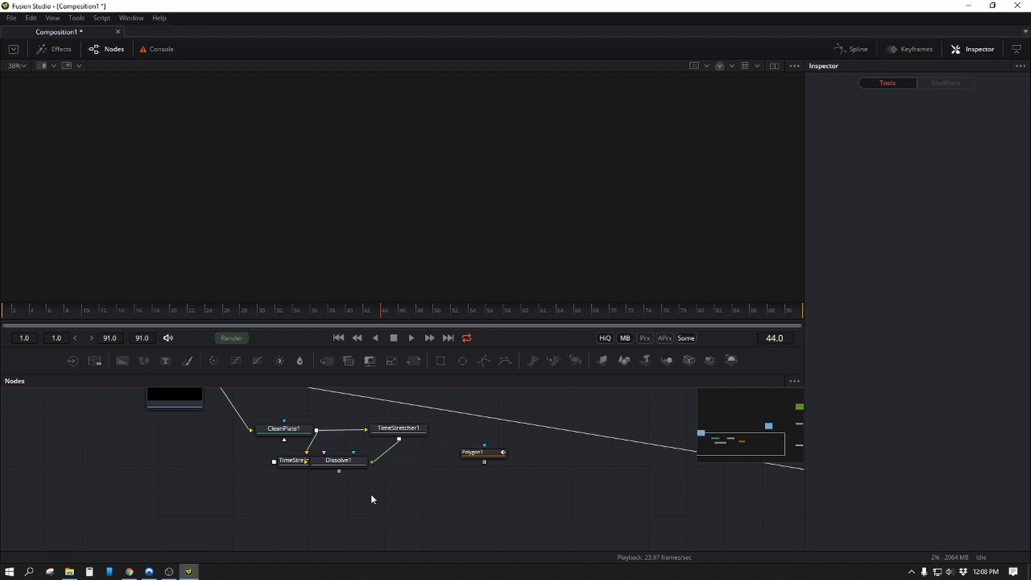
Step: Reconnect Polygon1 to Dissolve1's effect mask and add an unconnected Delta Keyer node below them
left_click_drag(354, 453, 484, 462)
key("ctrl+space")
type("d")
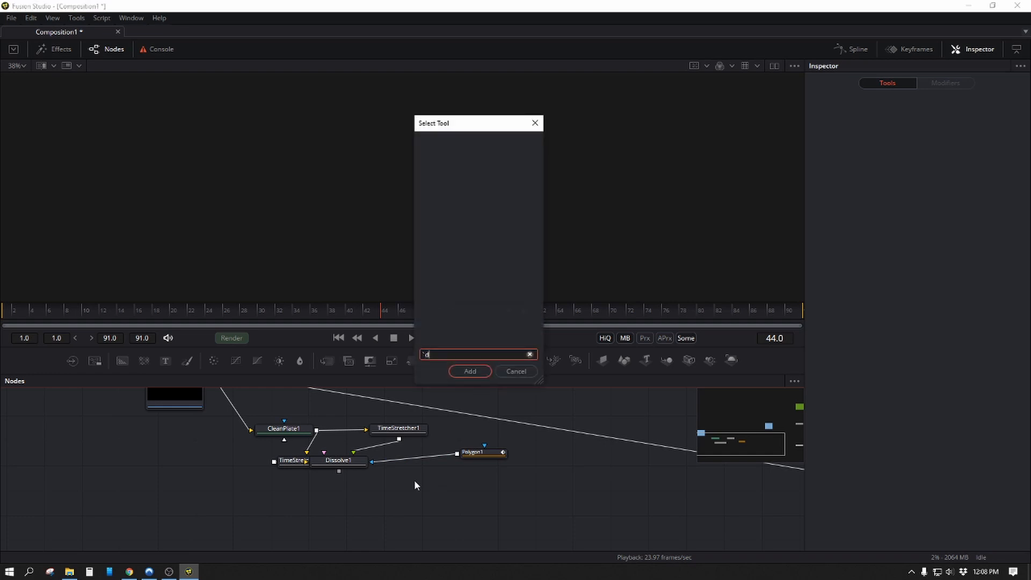
type("elta")
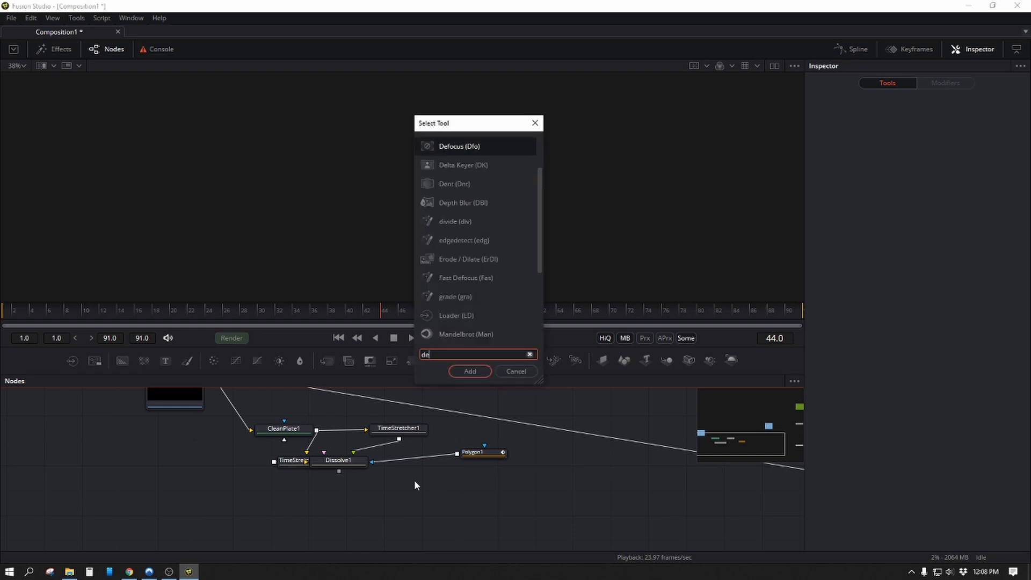
key("Return")
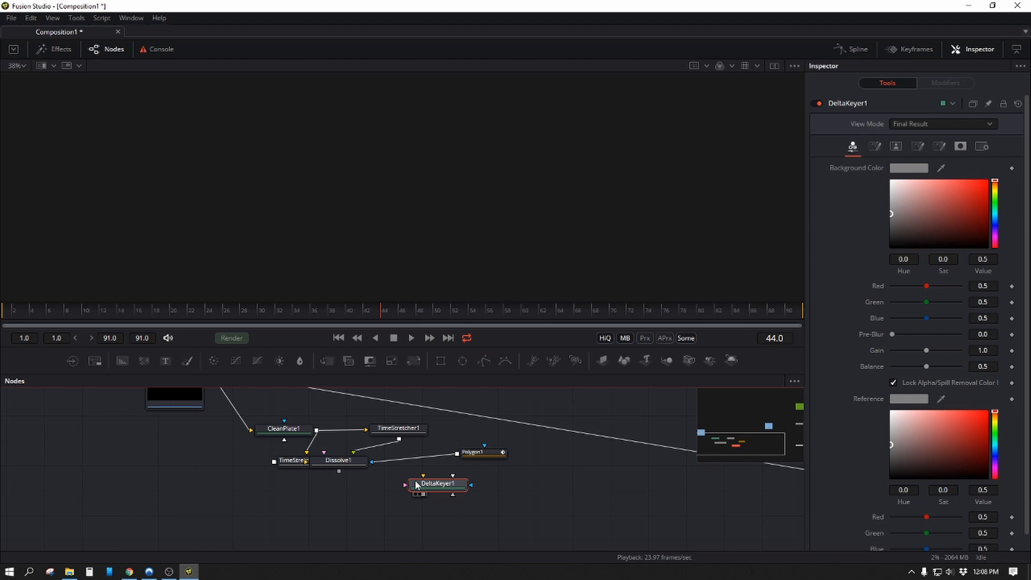
Step: Connect the Mel_vita04 loader to the Delta Keyer's input, then space out DeltaKeyer1, Dissolve1 and Polygon1
left_click_drag(423, 476, 209, 500)
left_click_drag(340, 483, 439, 349)
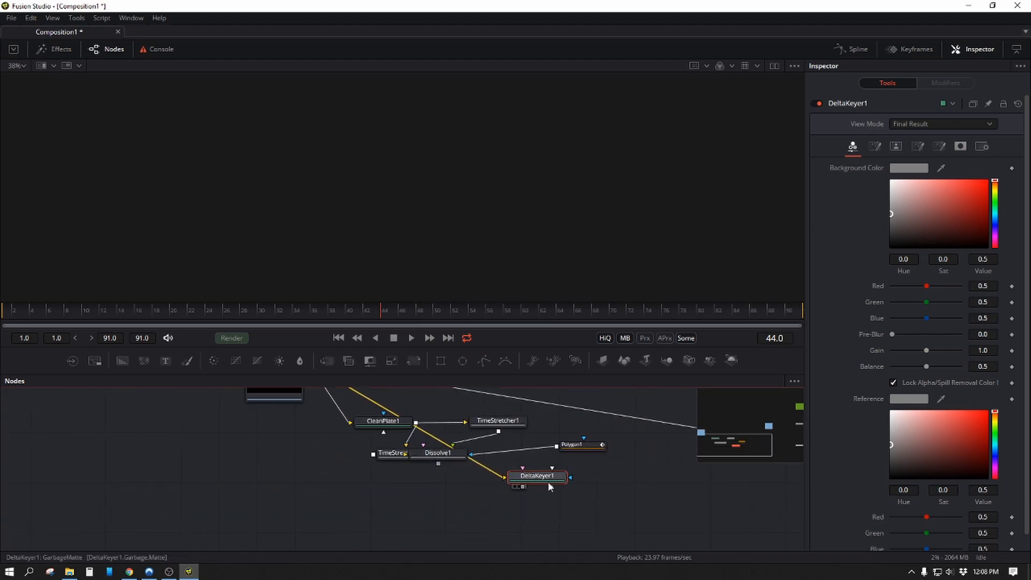
left_click_drag(547, 482, 422, 525)
left_click_drag(448, 452, 509, 457)
left_click_drag(586, 458, 569, 505)
scroll(553, 502, "down", 3)
left_click_drag(569, 424, 338, 434)
scroll(263, 438, "down", 1)
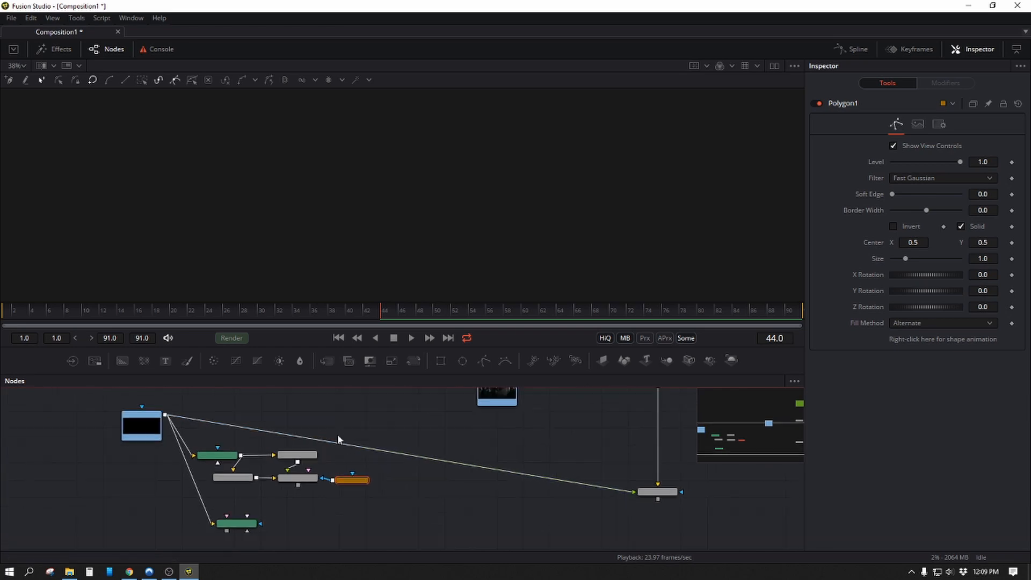
left_click(310, 499)
scroll(322, 503, "up", 2)
Step: Add routers to the loader's connections to DeltaKeyer1 and CleanPlate1, chain the keyer's router from the Clean Plate's, and align them vertically
left_click_drag(262, 492, 385, 523)
left_click(277, 492, "alt")
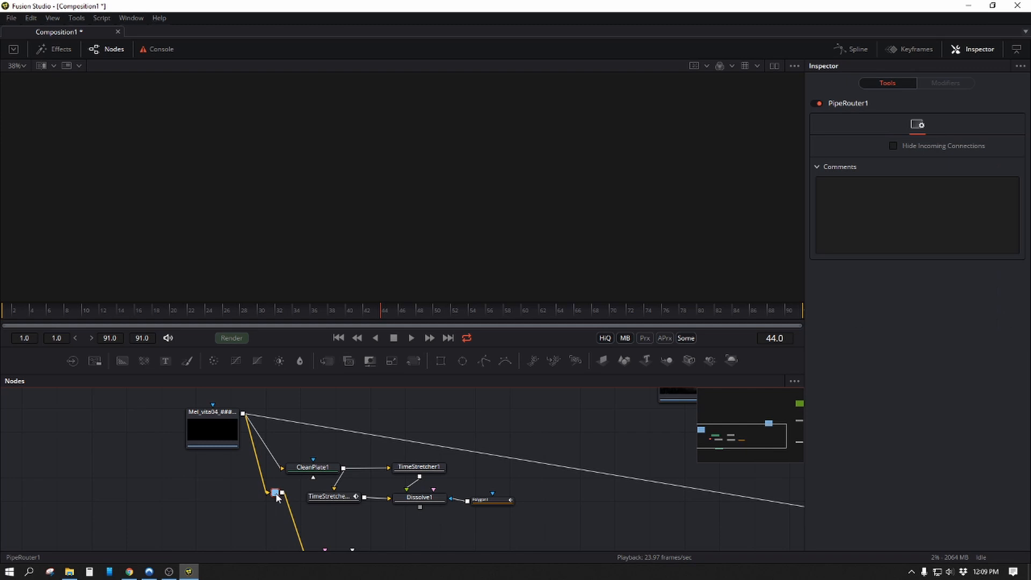
left_click_drag(276, 497, 257, 538)
left_click(267, 444, "alt")
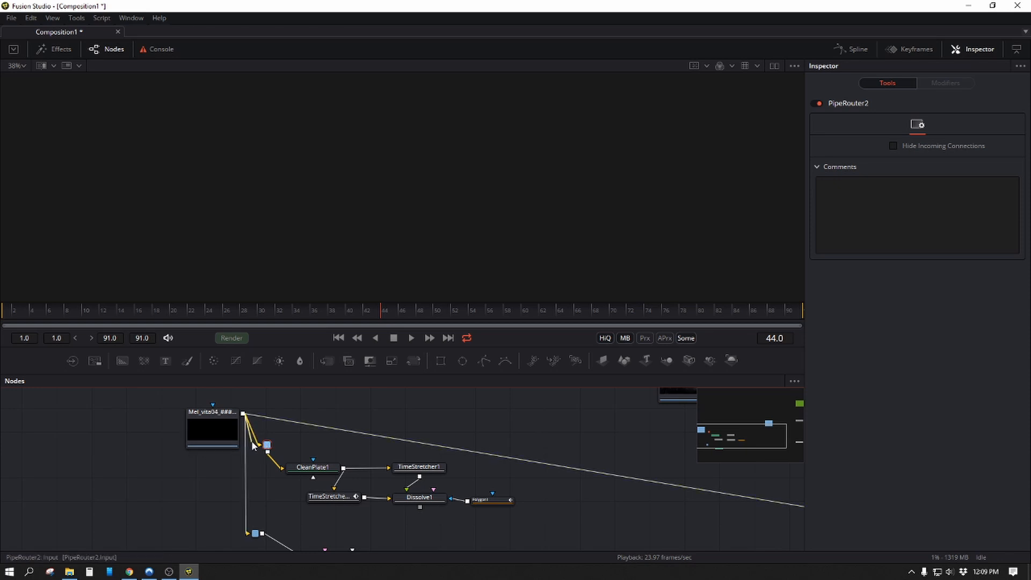
left_click_drag(267, 451, 251, 532)
left_click_drag(267, 445, 255, 468)
Step: Disconnect the Mel_vita04 loader from Merge1 and move Merge1 up, away from the clean plate nodes
left_click_drag(501, 440, 327, 419)
scroll(327, 419, "down", 3)
left_click_drag(458, 452, 485, 482)
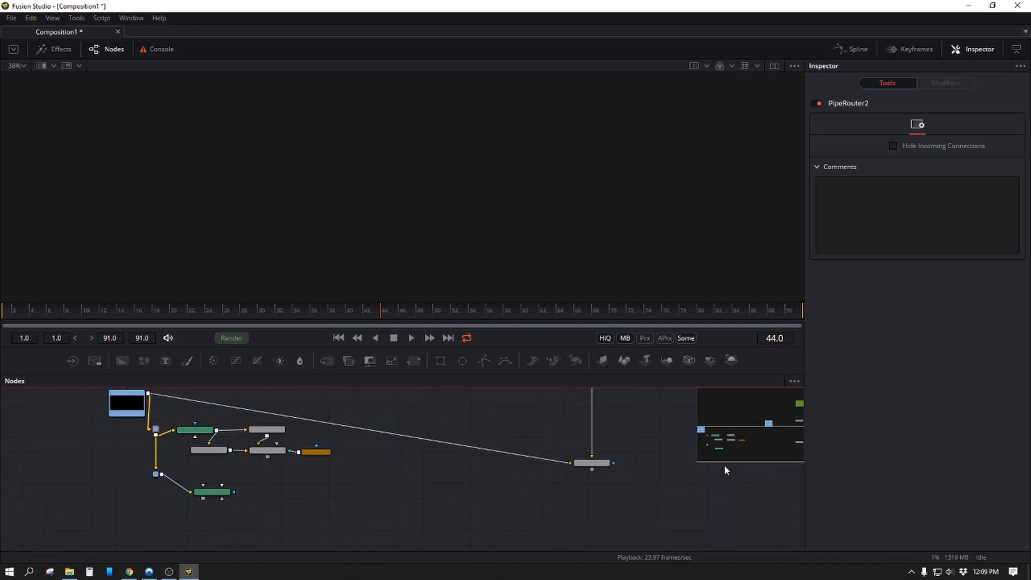
left_click_drag(655, 453, 524, 514)
key("Delete")
left_click_drag(435, 501, 497, 469)
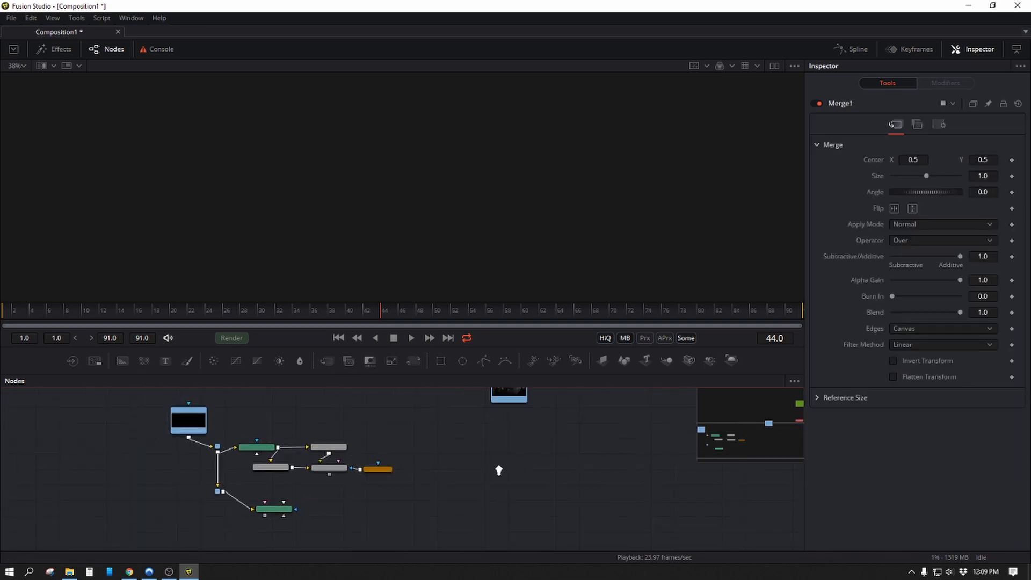
scroll(498, 469, "down", 1)
Step: Move DeltaKeyer1 to the right, display its output, and align the router feeding it on the same level
left_click_drag(292, 507, 321, 503)
key("1")
left_click_drag(240, 490, 240, 502)
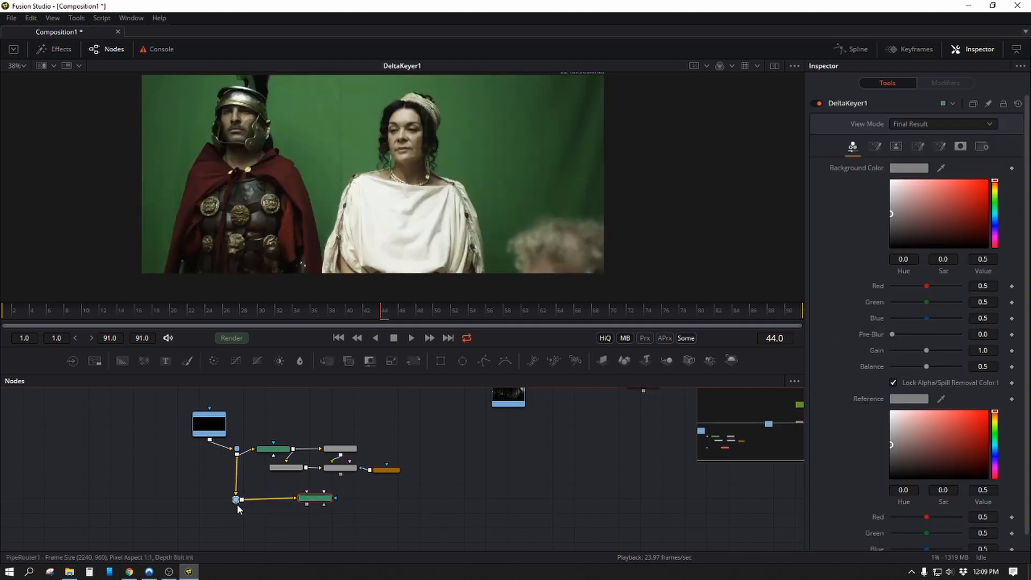
Step: Connect Dissolve1's output to DeltaKeyer1's clean plate input and place the keyer directly beneath Dissolve1
scroll(375, 516, "up", 3)
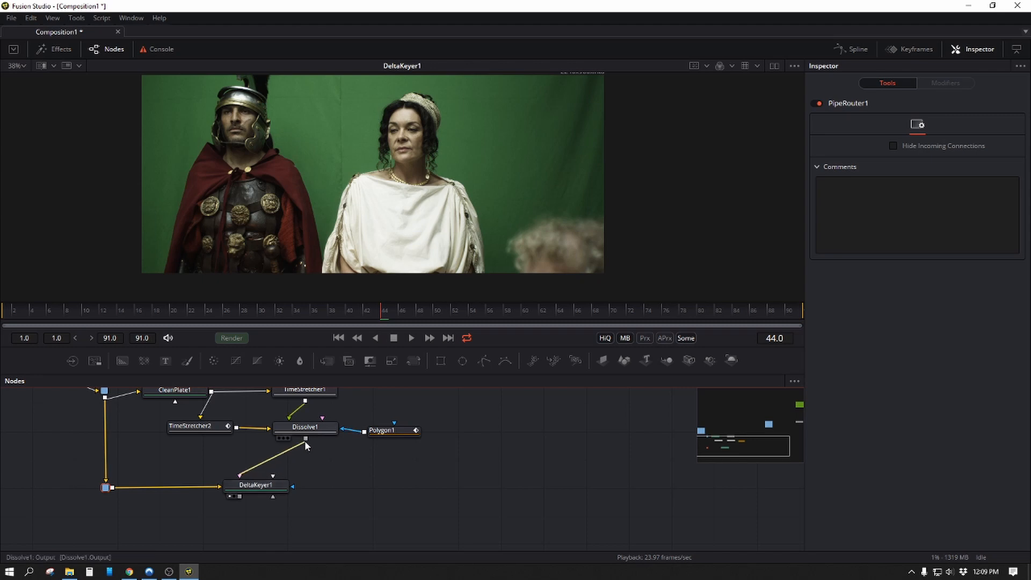
left_click_drag(305, 440, 305, 439)
left_click_drag(253, 490, 319, 494)
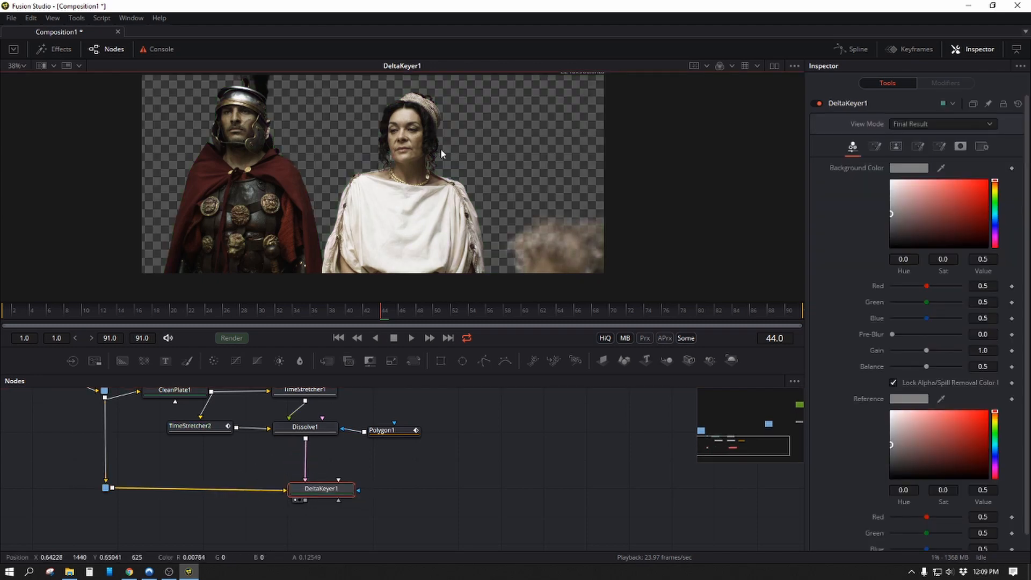
Step: Examine the keyed edges up close around the soldier's helmet, the woman's hair and dress, and the blurred foreground head
scroll(441, 154, "up", 3)
left_click_drag(400, 241, 758, 256)
left_click_drag(328, 159, 377, 346)
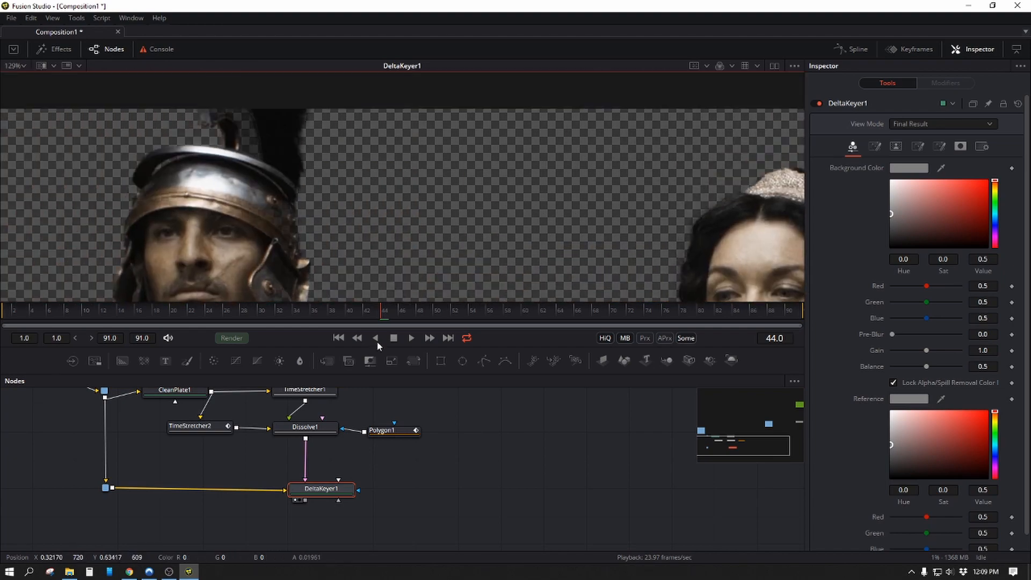
left_click_drag(601, 284, 414, 214)
left_click_drag(569, 284, 414, 202)
mouse_move(634, 285)
left_mouse_down()
mouse_move(461, 127)
mouse_move(418, 275)
left_mouse_up()
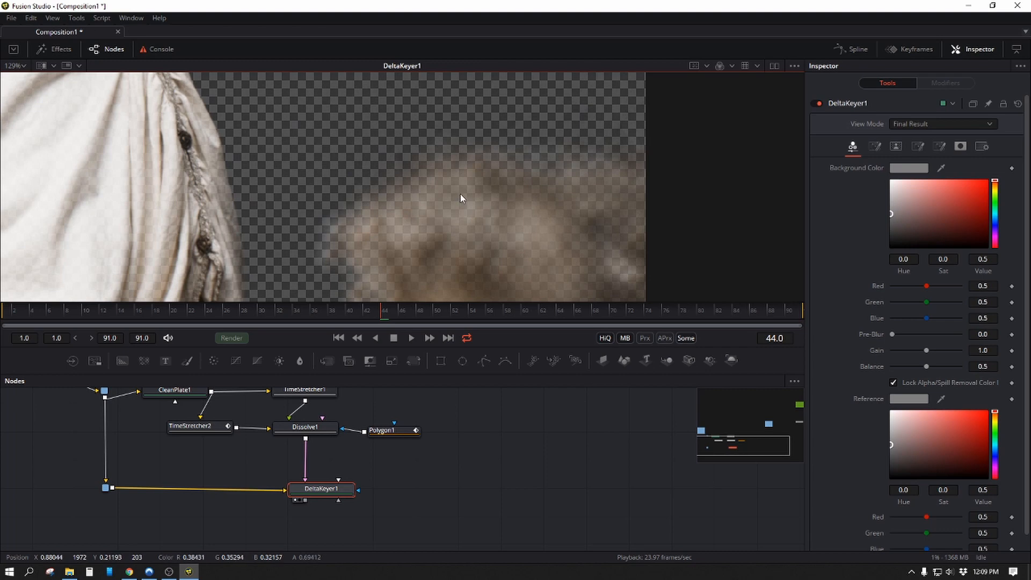
left_click_drag(341, 234, 561, 403)
left_click_drag(287, 148, 354, 209)
scroll(413, 196, "up", 2)
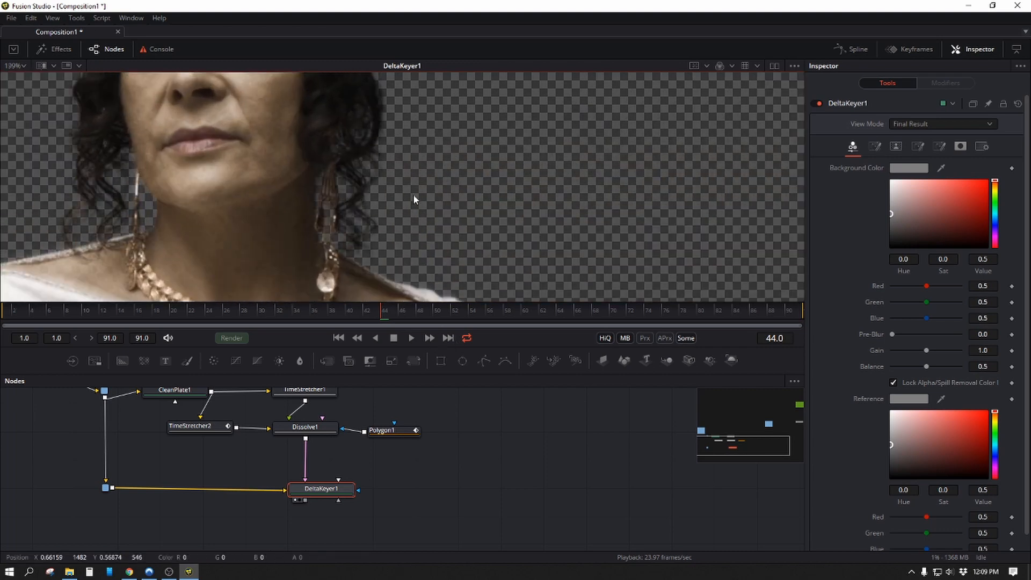
left_click_drag(123, 280, 409, 296)
left_click_drag(198, 189, 844, 347)
mouse_move(358, 252)
left_mouse_down()
mouse_move(324, 343)
mouse_move(324, 452)
left_mouse_up()
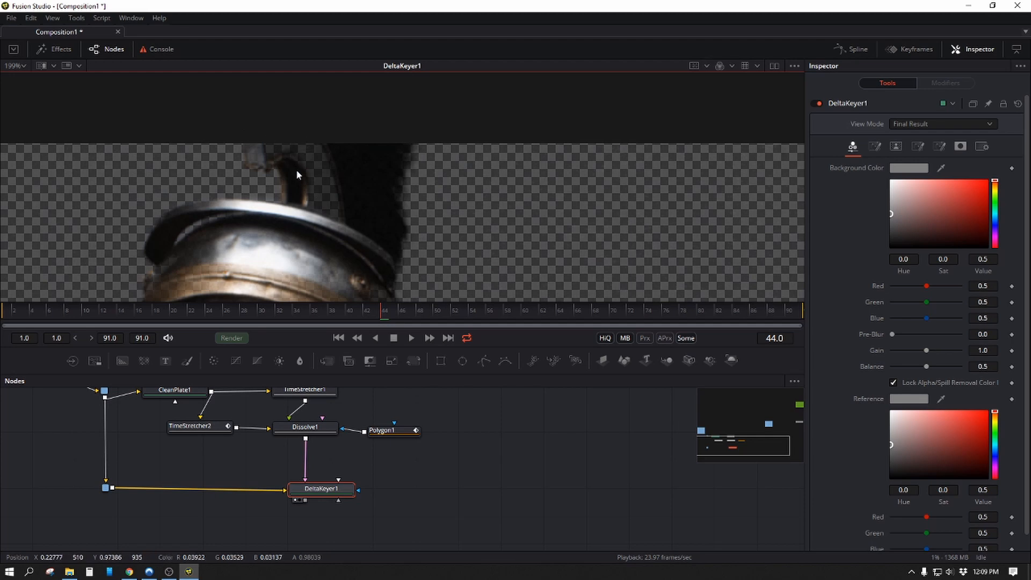
Step: Inspect the keyed result across the soldier's helmet and cape, the woman's hair and dress, and the blurred foreground curls
left_click_drag(317, 269, 325, 78)
left_click_drag(439, 232, 455, 102)
left_click_drag(418, 267, 387, 169)
scroll(318, 178, "down", 5)
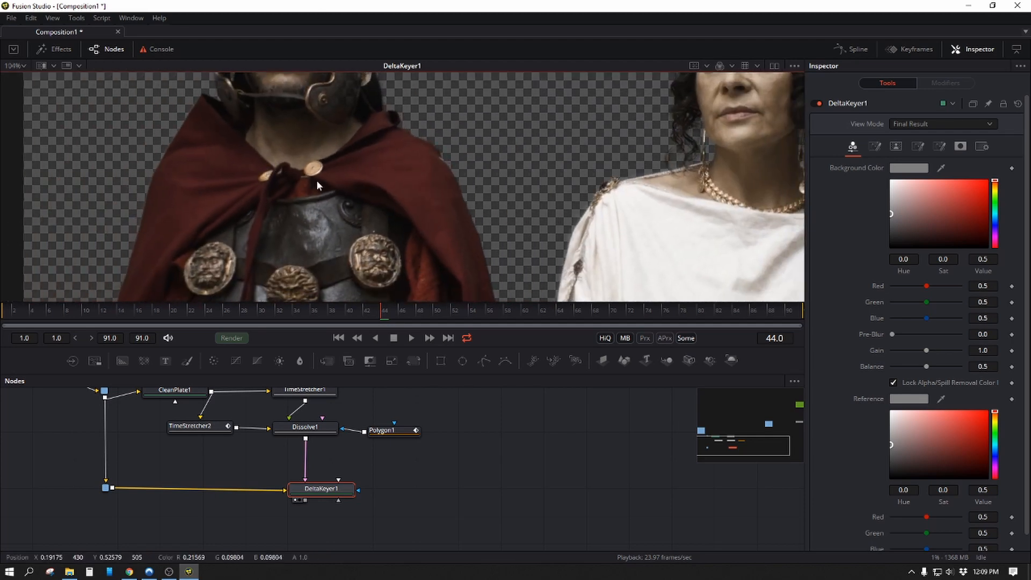
left_click_drag(554, 226, 275, 260)
left_click_drag(542, 198, 482, 261)
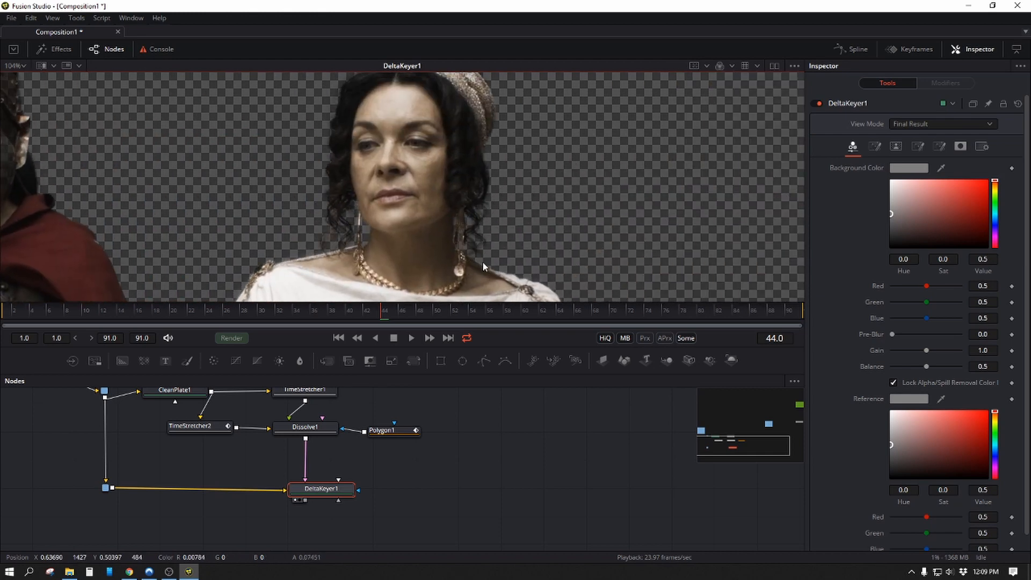
scroll(460, 199, "down", 5)
left_click_drag(483, 198, 446, 114)
left_click_drag(573, 219, 572, 180)
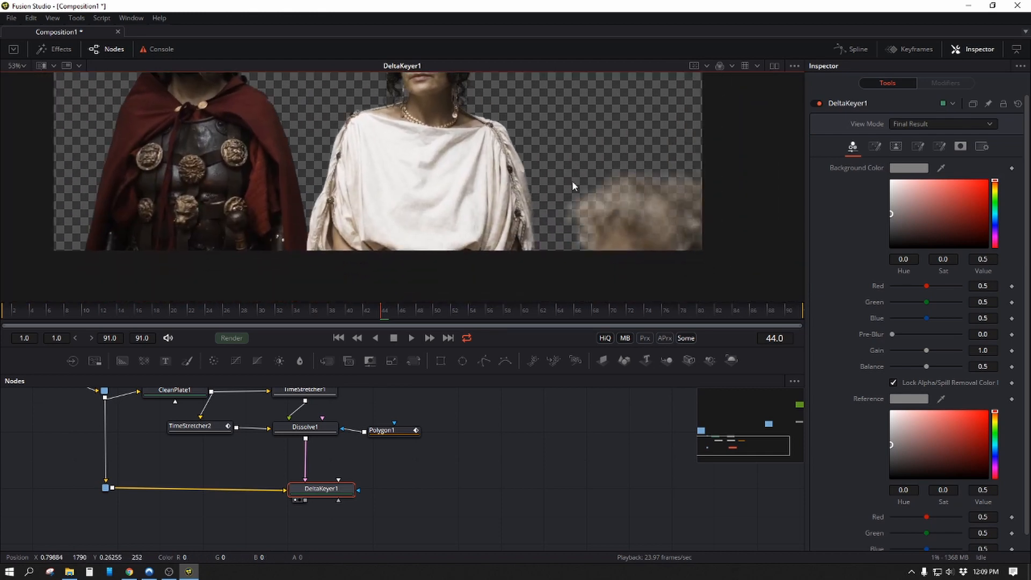
Step: Test the key over the background by merging DeltaKeyer1's output onto Merge1's output, and delete that merge
scroll(407, 485, "down", 4)
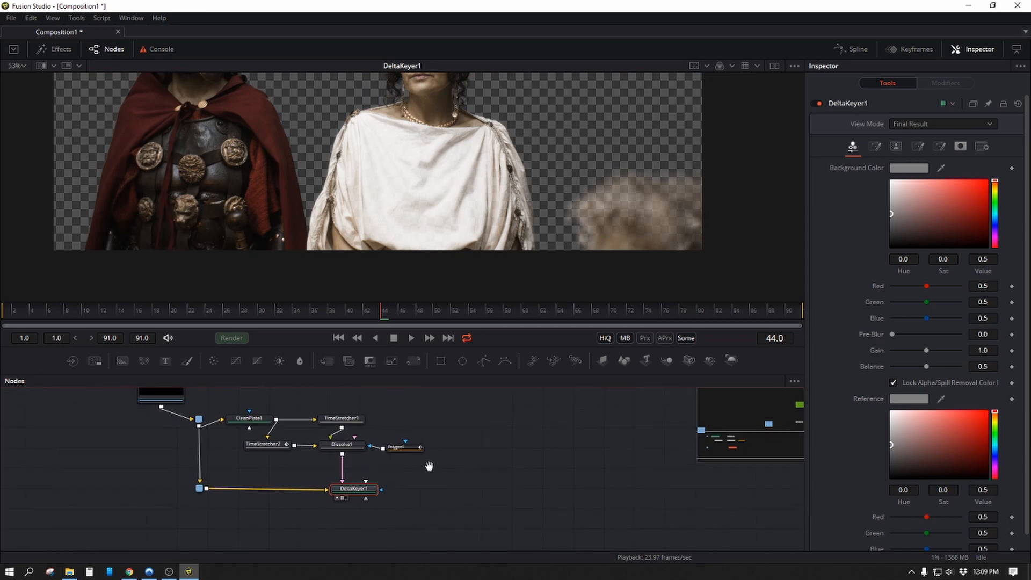
left_click_drag(430, 467, 370, 487)
left_click(370, 487)
scroll(425, 496, "down", 3)
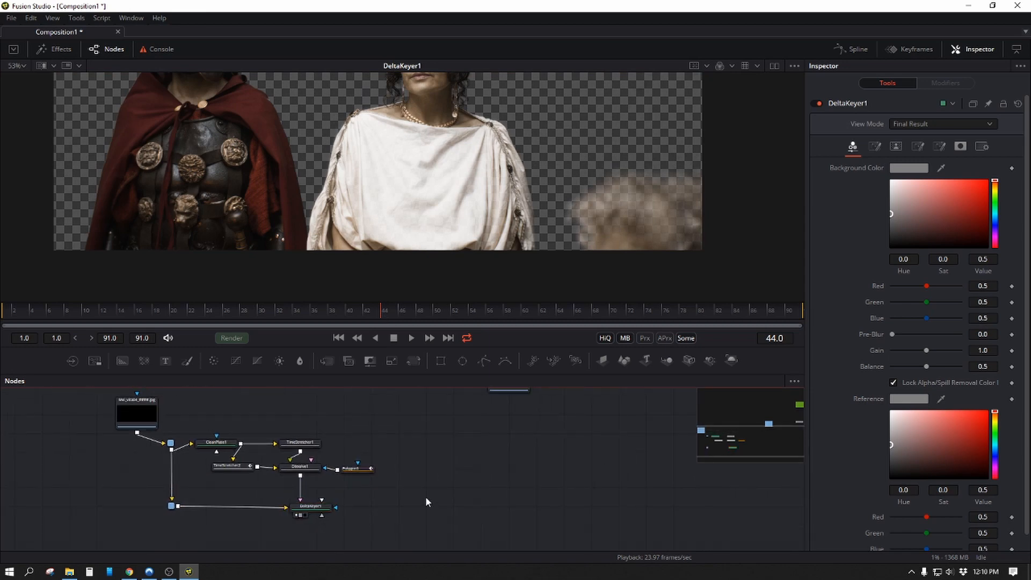
left_click_drag(474, 473, 438, 501)
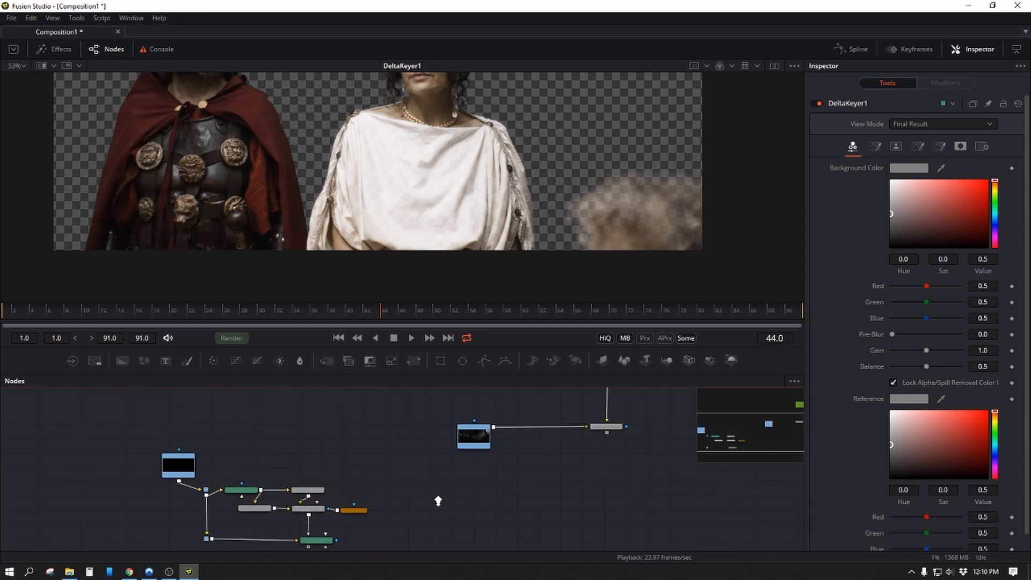
left_click_drag(590, 523, 551, 498)
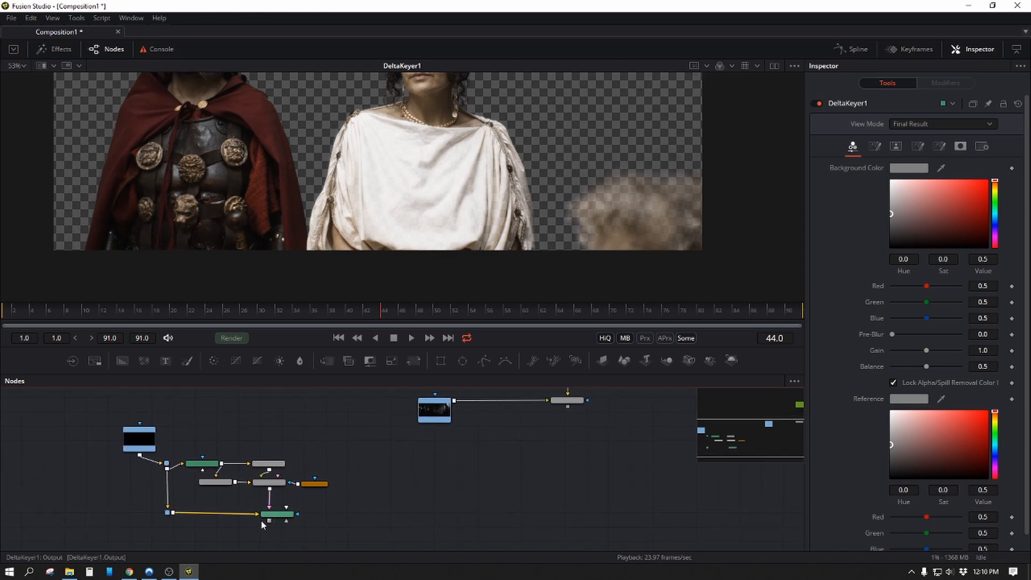
left_click_drag(269, 521, 568, 414)
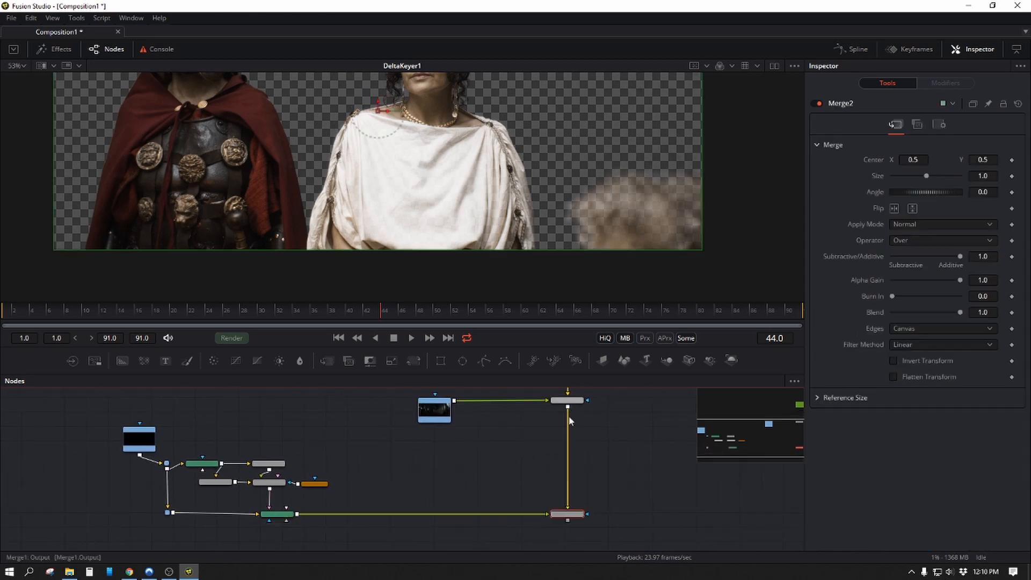
key("1")
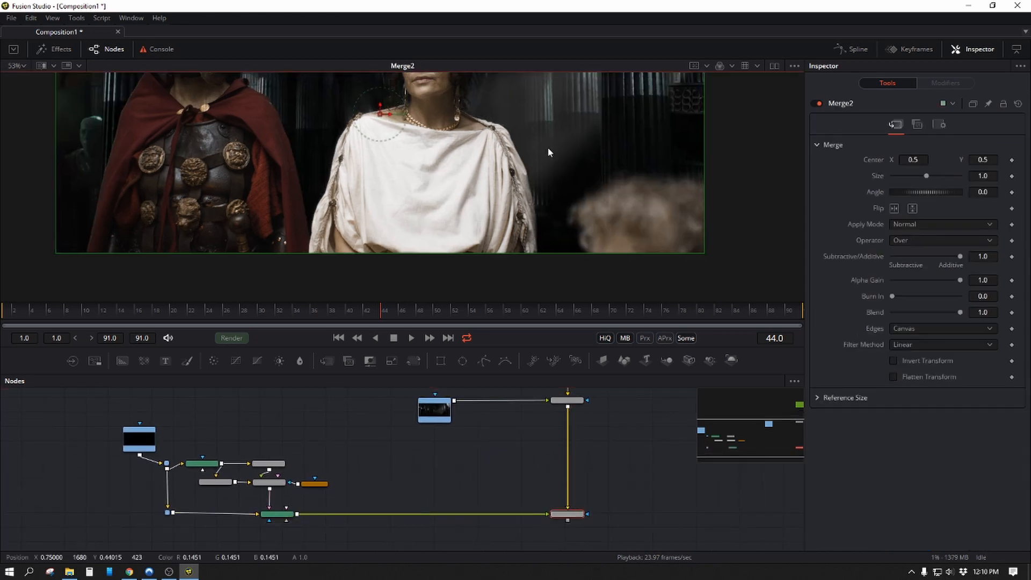
left_click_drag(547, 146, 548, 216)
left_click_drag(367, 93, 544, 144)
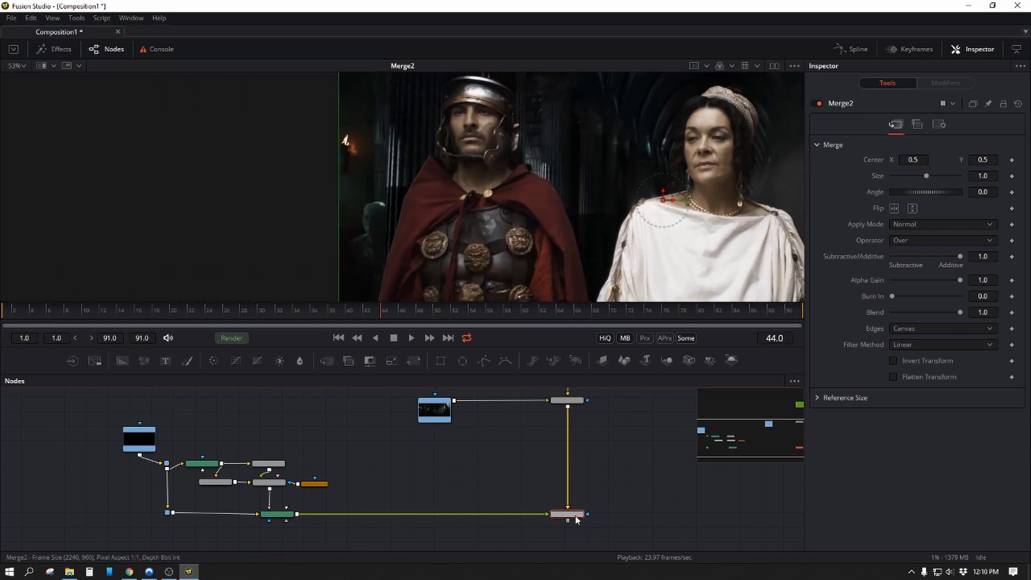
key("Delete")
left_click(462, 464)
Step: Compare the original green-screen footage at PipeRouter1 with DeltaKeyer1's keyed output
left_click_drag(439, 499, 524, 441)
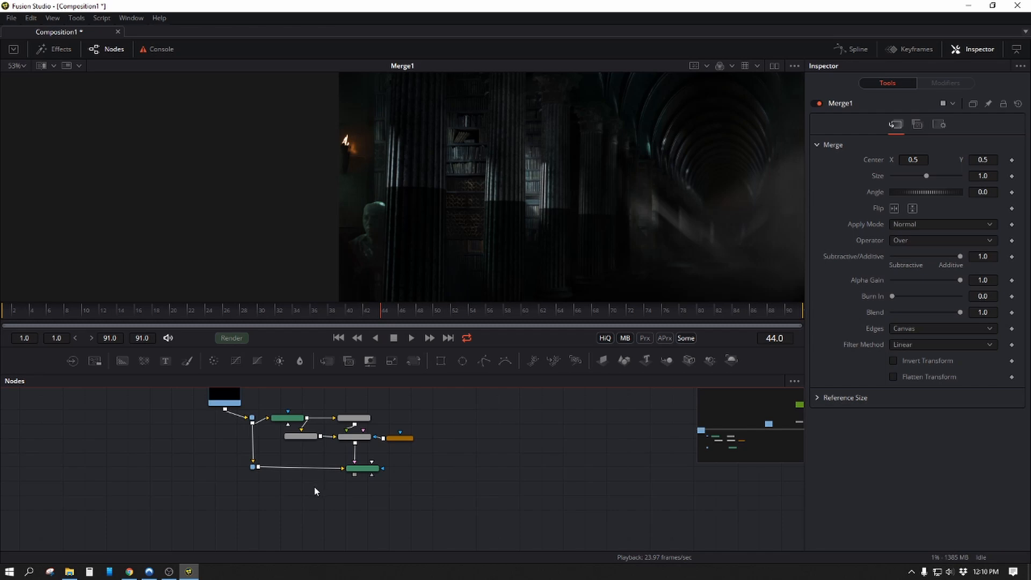
left_click_drag(314, 486, 367, 484)
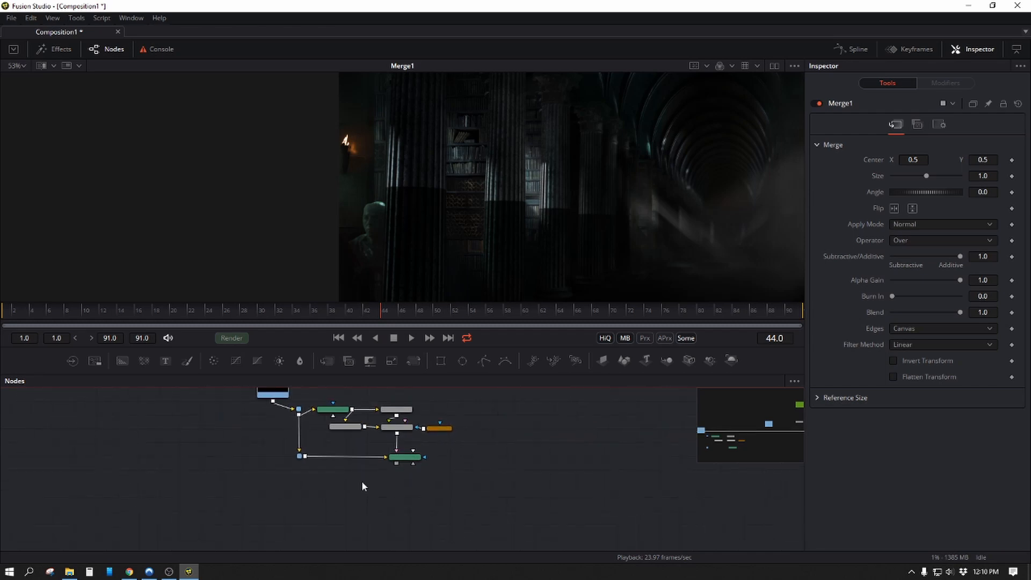
left_click(300, 456)
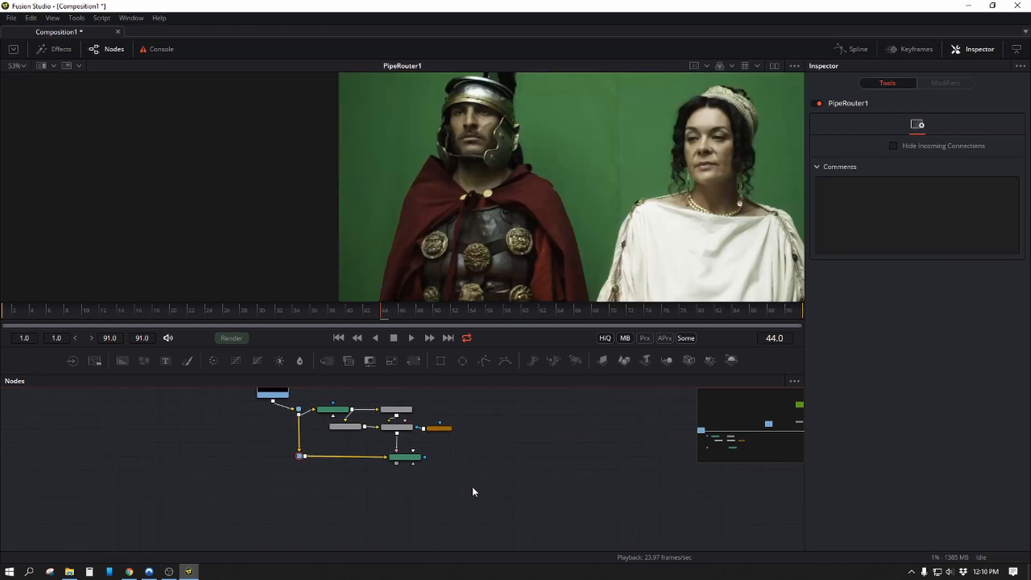
left_click(417, 487)
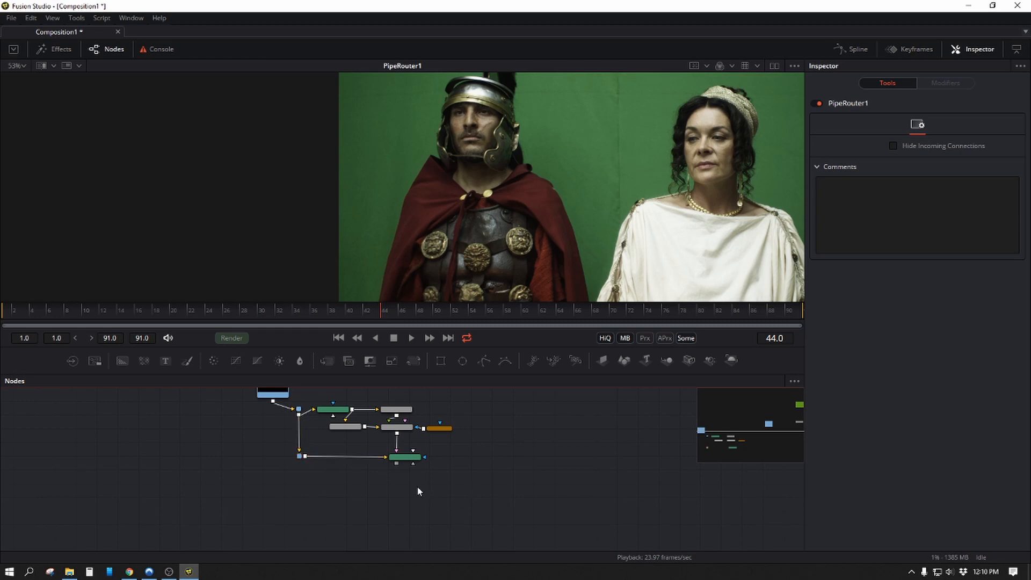
left_click(414, 459)
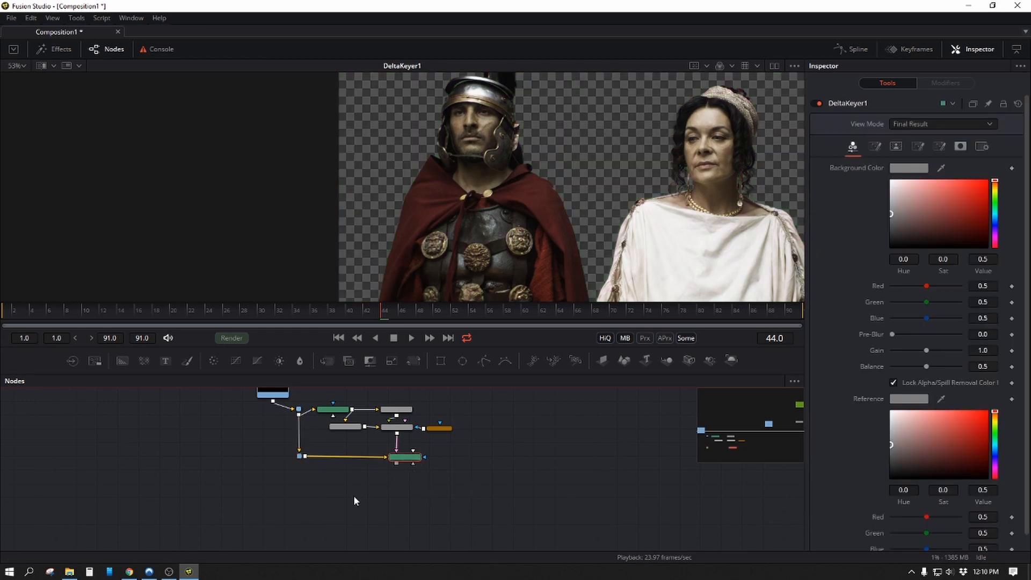
key("a")
key("c")
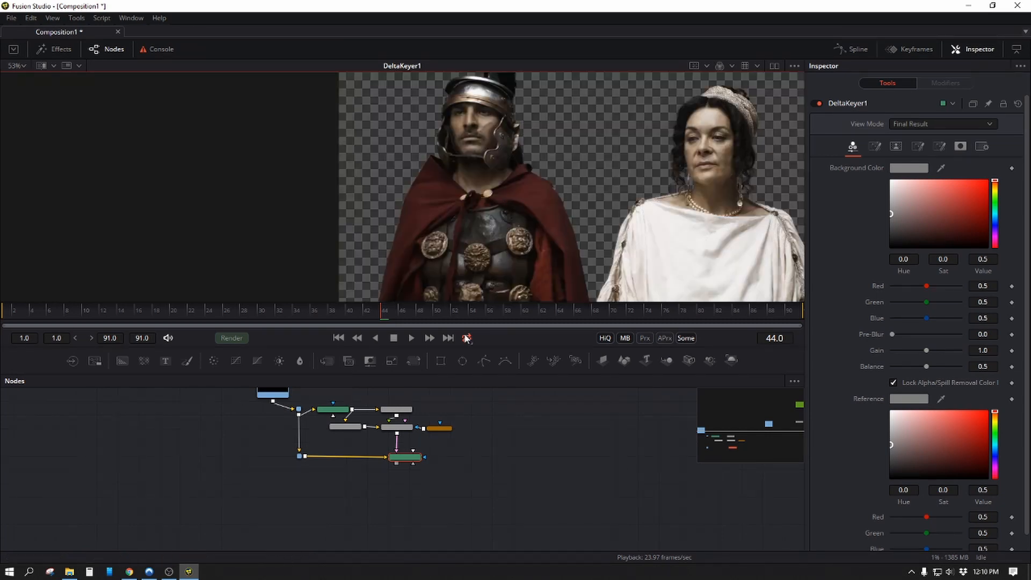
left_click(369, 485)
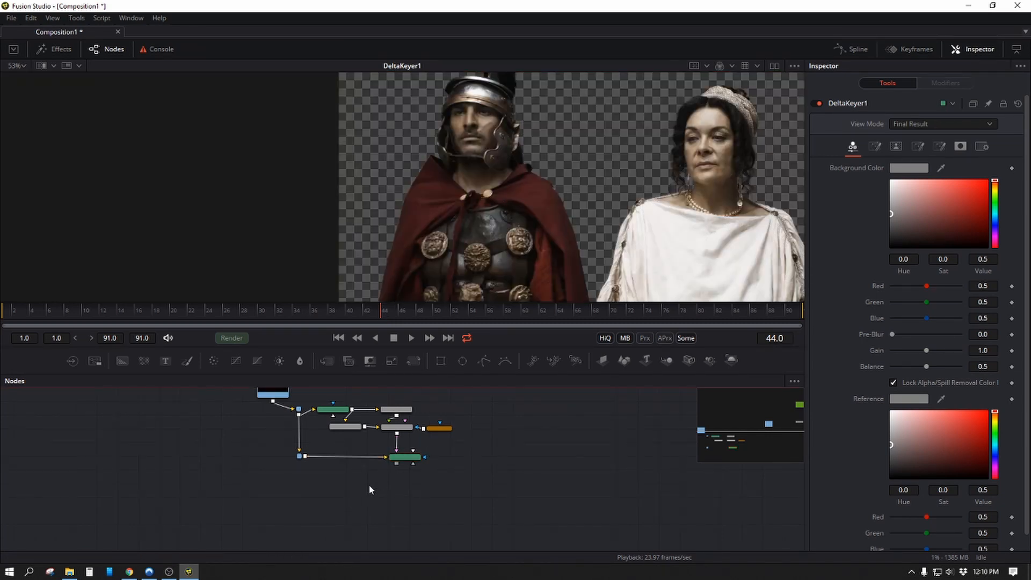
Step: Add a Matte Control below DeltaKeyer1, feed its background input from PipeRouter1 through a new router, and display its output
left_click_drag(370, 361, 449, 476)
left_click_drag(299, 503, 251, 443)
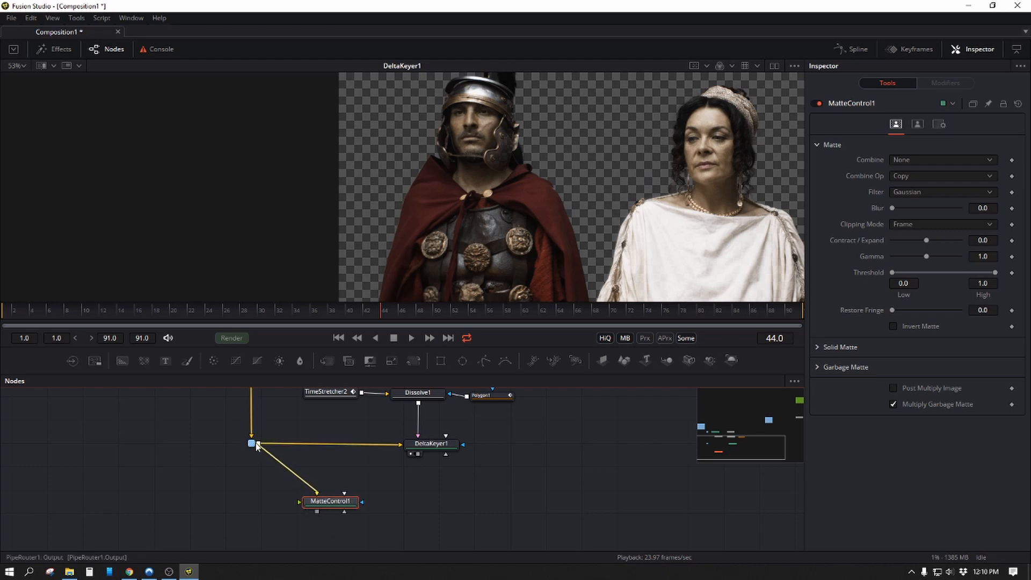
left_click(283, 479, "alt")
left_click_drag(282, 477, 250, 506)
left_click(339, 510)
key("1")
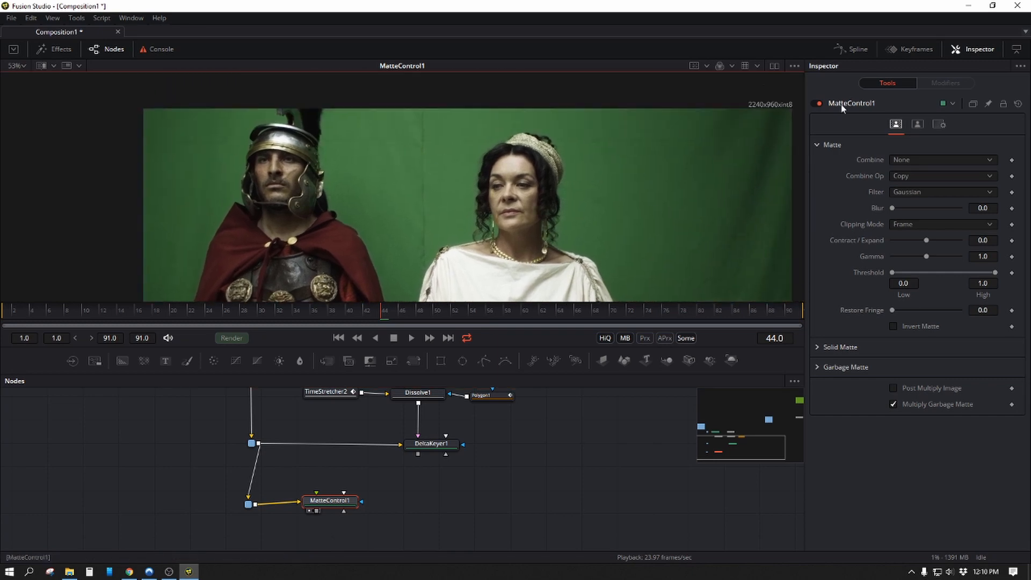
Step: Examine the green spill on the soldier's face and helmet, the woman's hair, jewelry and dress, and the blurred foreground head
scroll(365, 205, "up", 3)
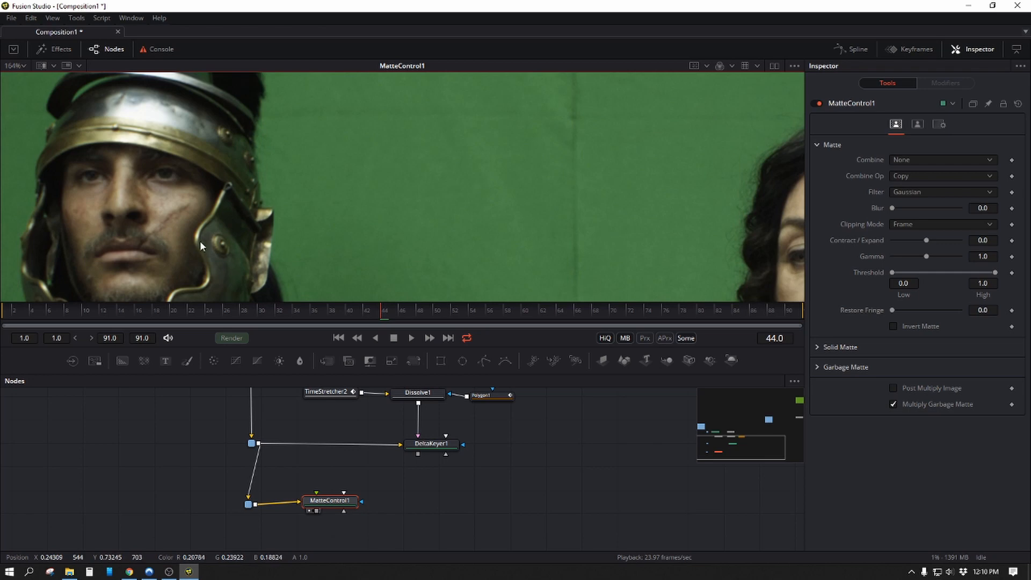
left_click_drag(682, 235, 285, 191)
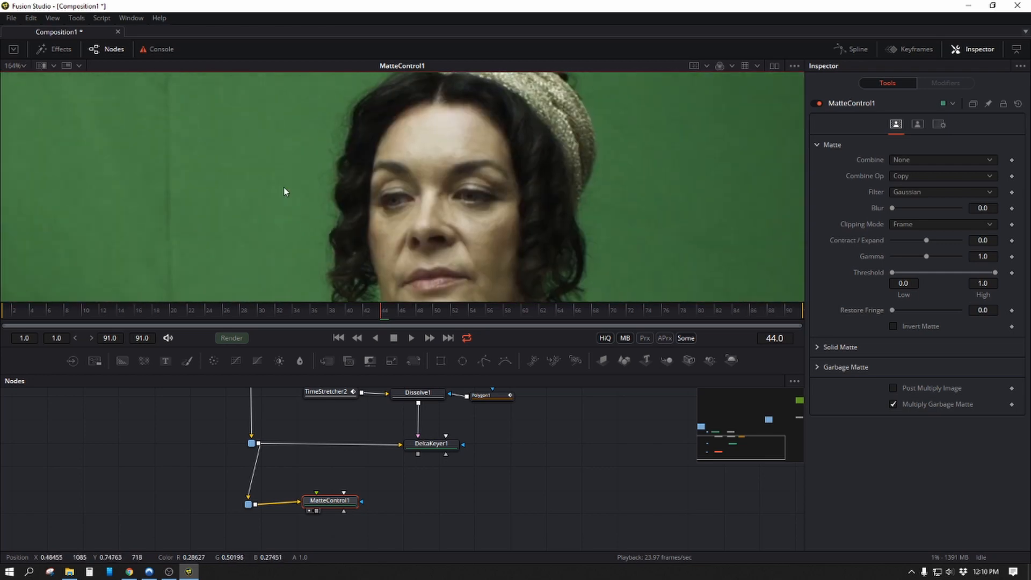
left_click_drag(609, 269, 568, 112)
left_click_drag(547, 259, 482, 161)
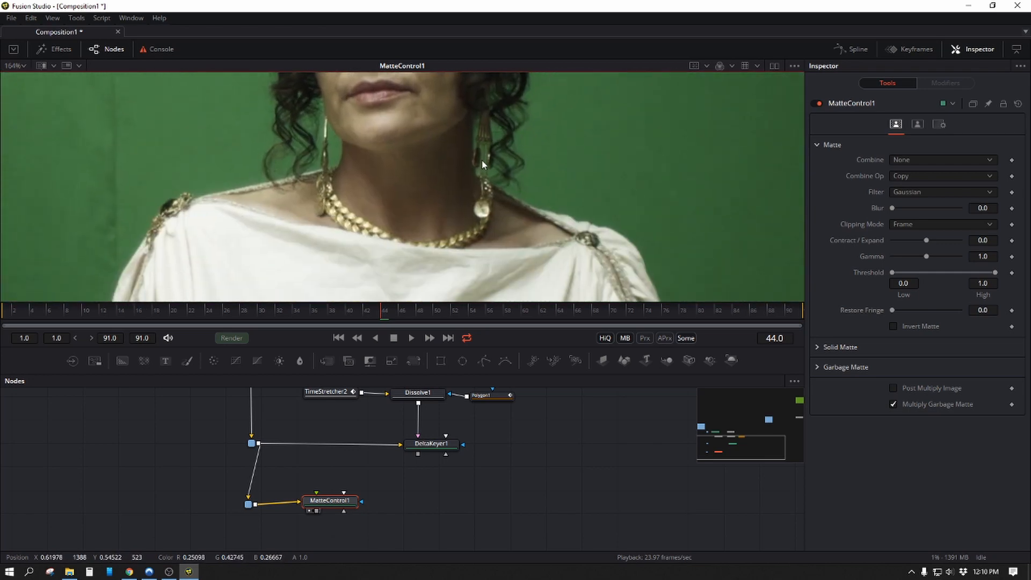
left_click_drag(692, 257, 627, 169)
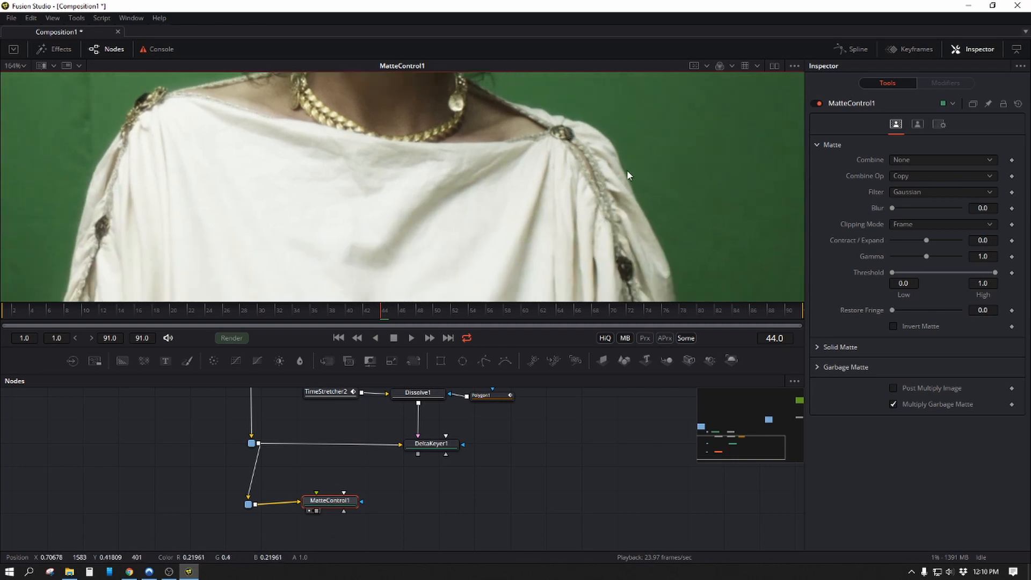
scroll(563, 168, "down", 4)
left_click_drag(629, 234, 454, 122)
left_click_drag(710, 203, 602, 214)
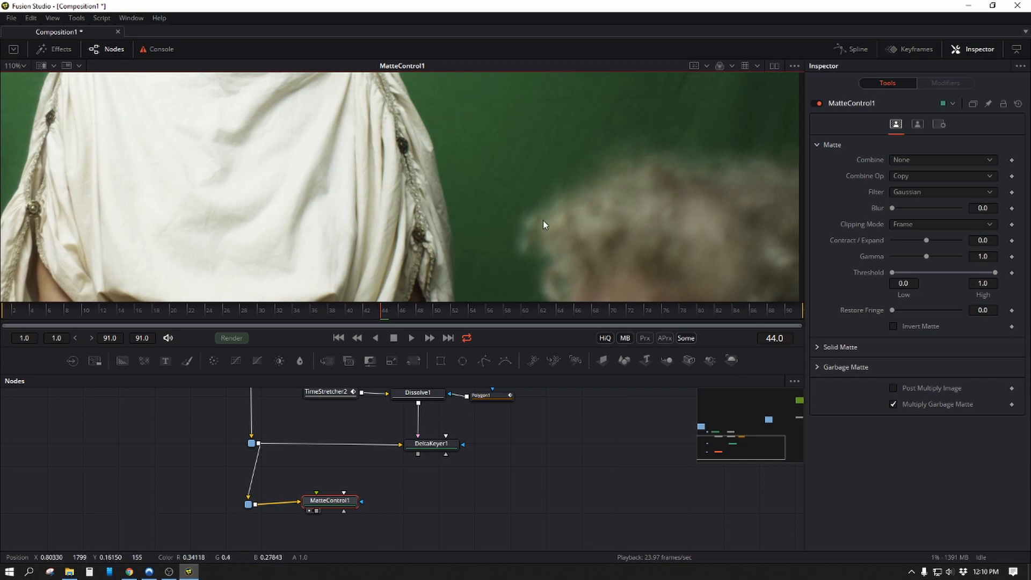
scroll(655, 144, "down", 4)
left_click_drag(638, 142, 643, 209)
scroll(666, 215, "down", 2)
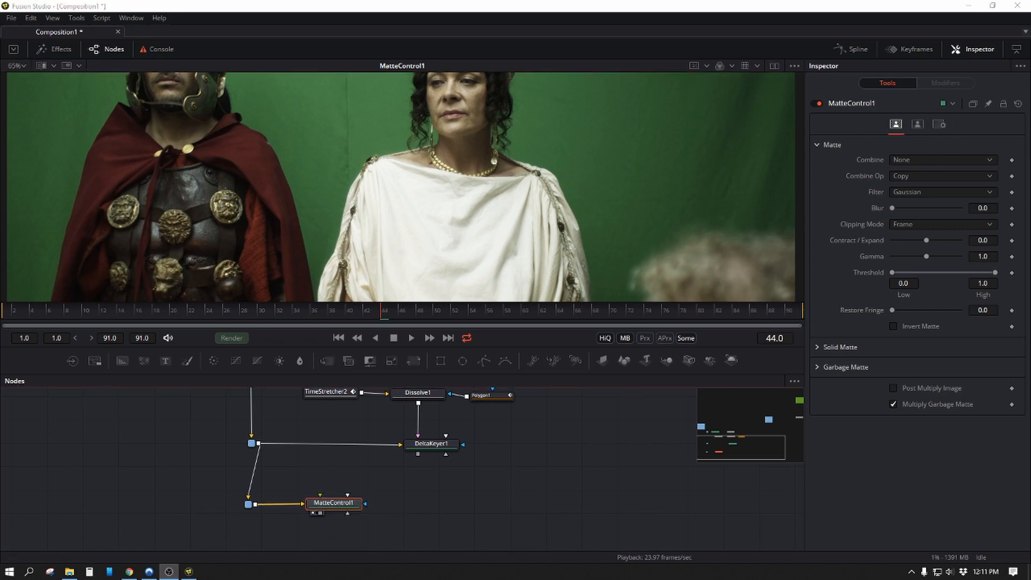
Step: Set MatteControl1's spill color to Green and its spill suppression to 1.0, keeping the node level with its router
left_click_drag(337, 506, 330, 508)
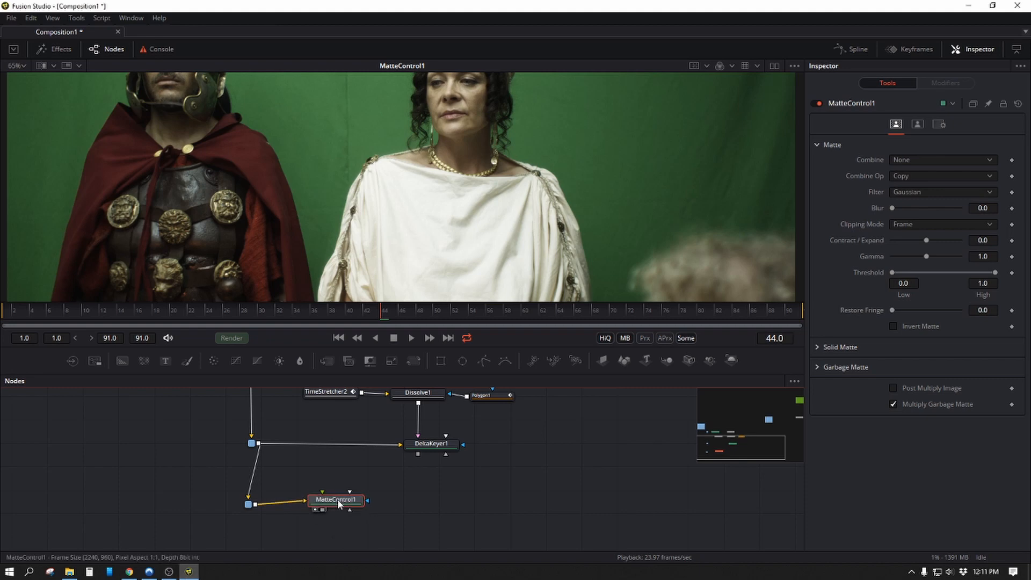
left_click(918, 124)
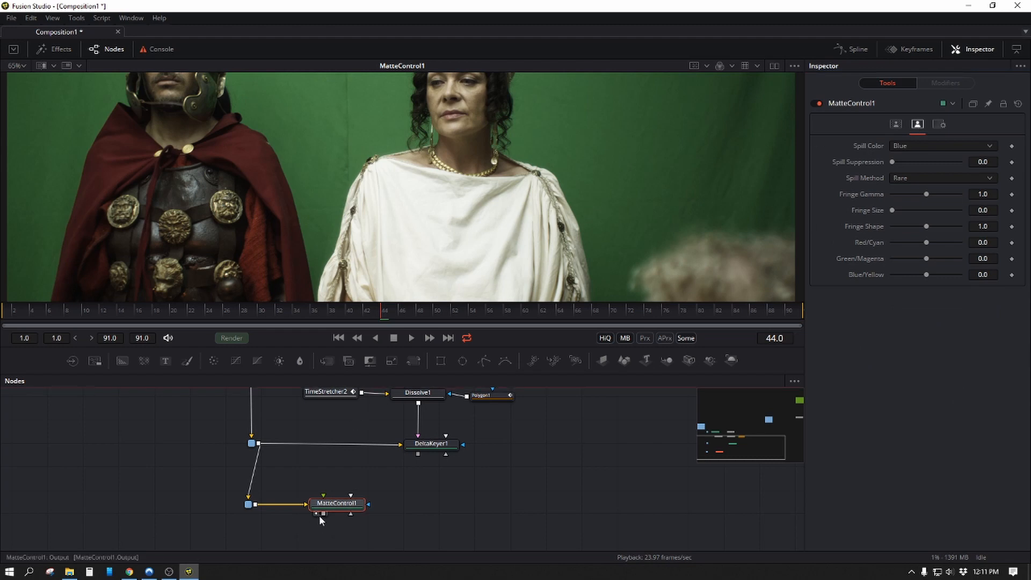
left_click(940, 146)
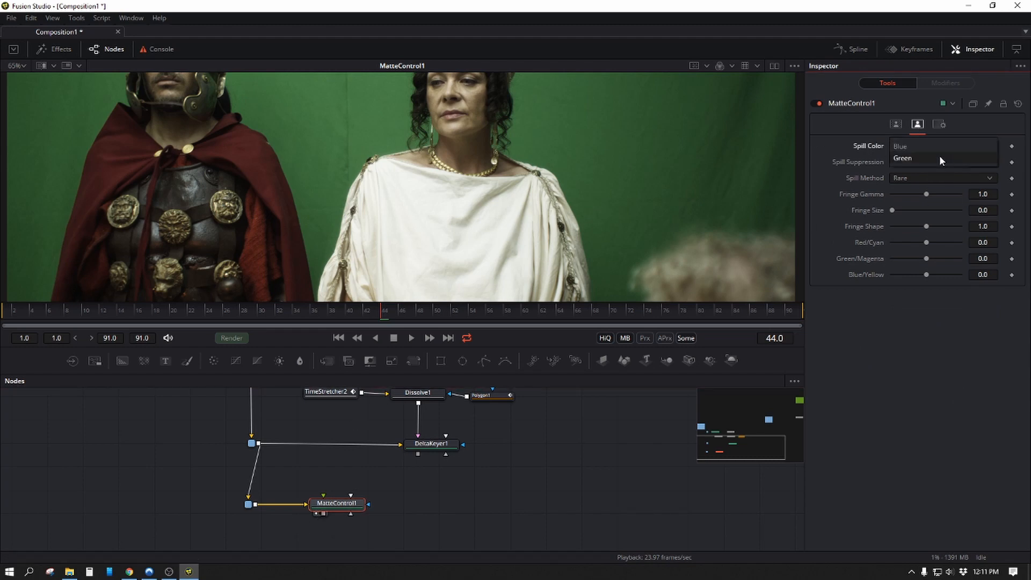
left_click(939, 156)
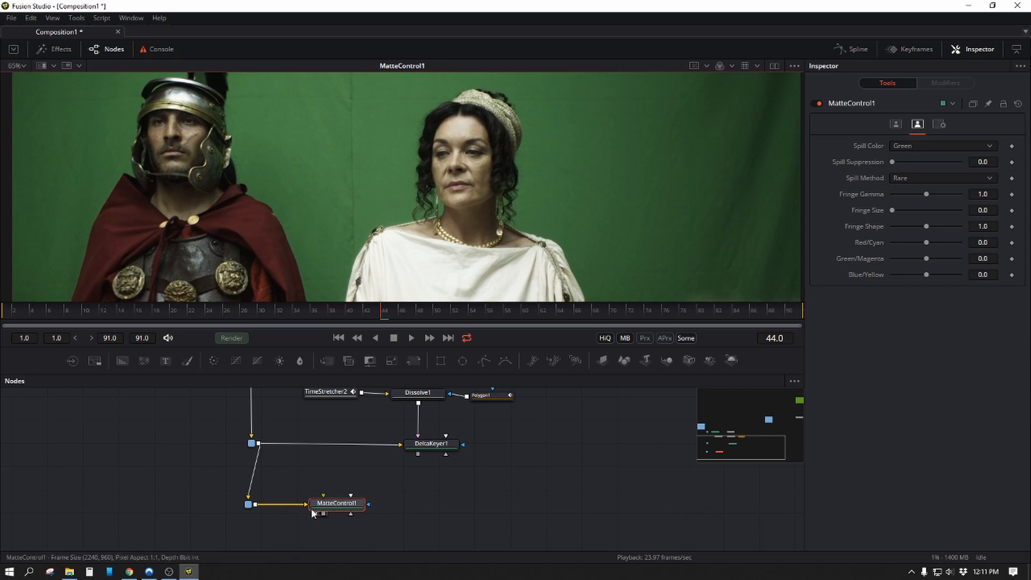
left_click(337, 503)
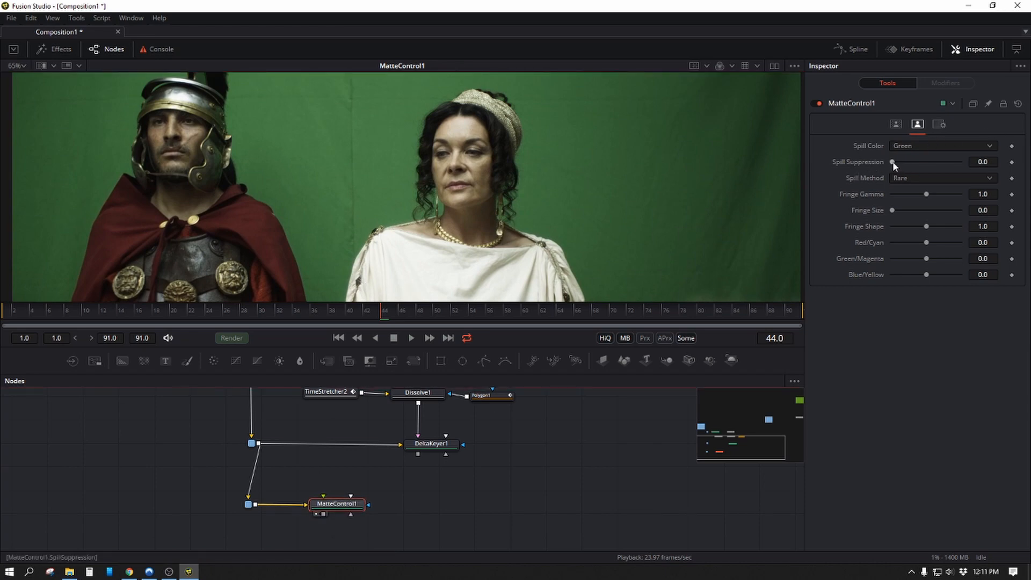
left_click_drag(892, 162, 957, 162)
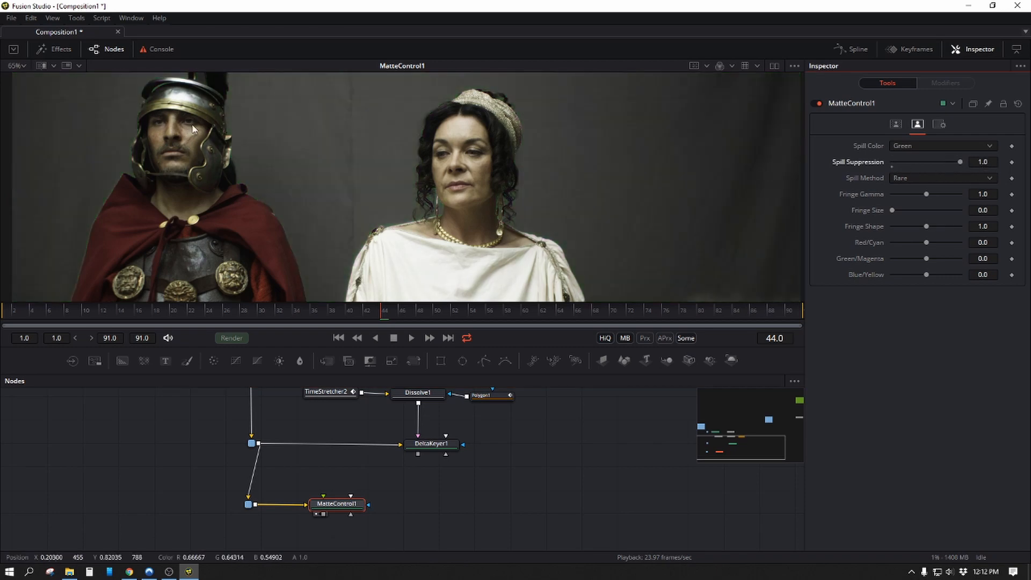
Step: Examine the spill-suppressed footage up close on the soldier's helmet and cape and the woman's hair, jewelry and dress
scroll(342, 164, "up", 3)
scroll(343, 165, "up", 1)
left_click_drag(344, 168, 447, 341)
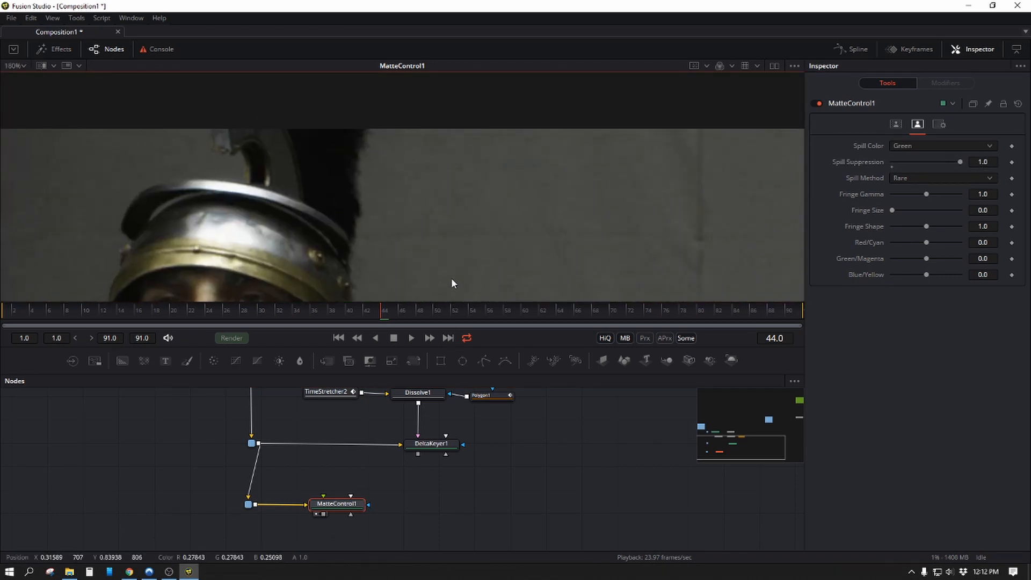
left_click_drag(453, 279, 312, 52)
left_click_drag(588, 159, 370, 80)
left_click_drag(670, 194, 470, 154)
left_click_drag(684, 221, 651, 305)
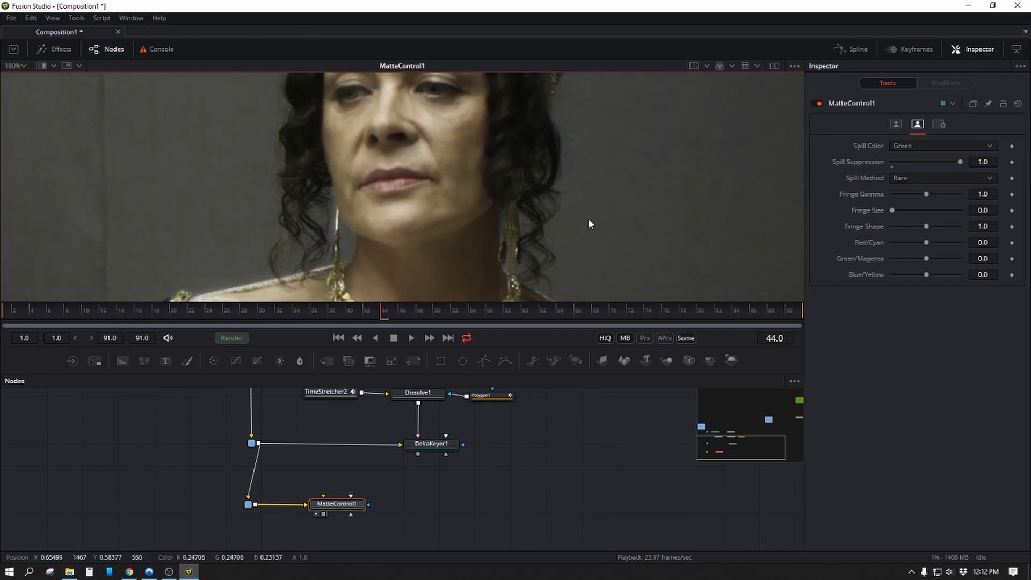
scroll(589, 219, "down", 3)
left_click_drag(483, 217, 491, 113)
left_click_drag(422, 188, 626, 164)
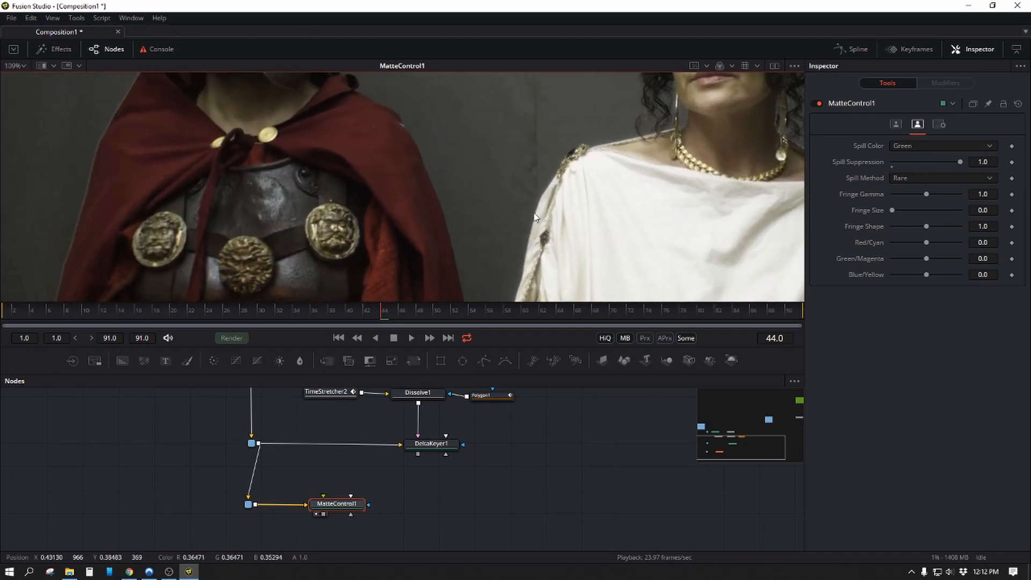
left_click_drag(284, 81, 392, 179)
scroll(246, 164, "up", 4)
scroll(392, 178, "down", 4)
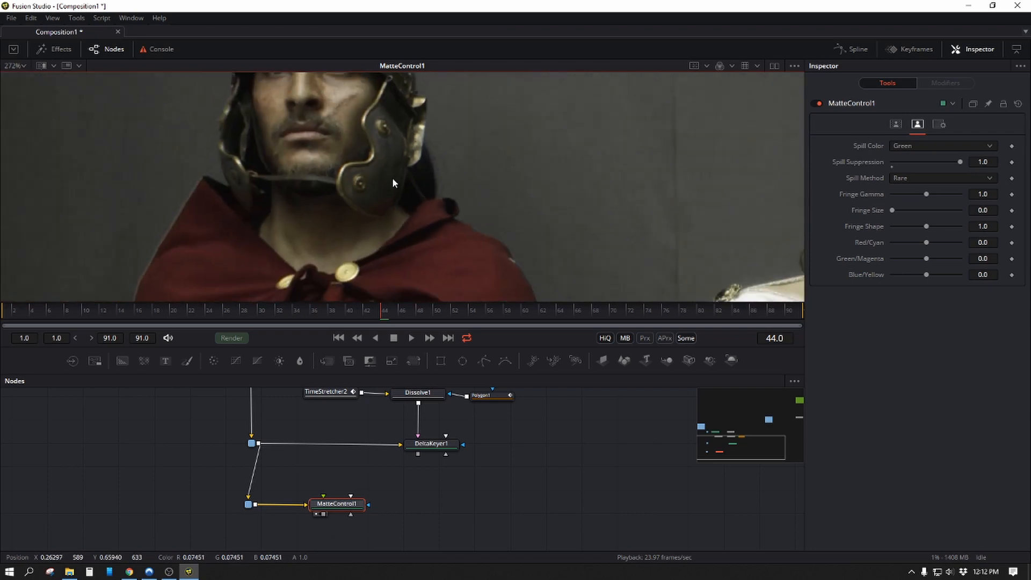
Step: Examine the spill-suppressed footage on the blurred foreground head, the dress folds and trim, and the woman's shoulder brooch up close
left_click_drag(576, 226, 154, 71)
left_click_drag(687, 264, 560, 238)
scroll(641, 215, "down", 2)
scroll(567, 230, "down", 1)
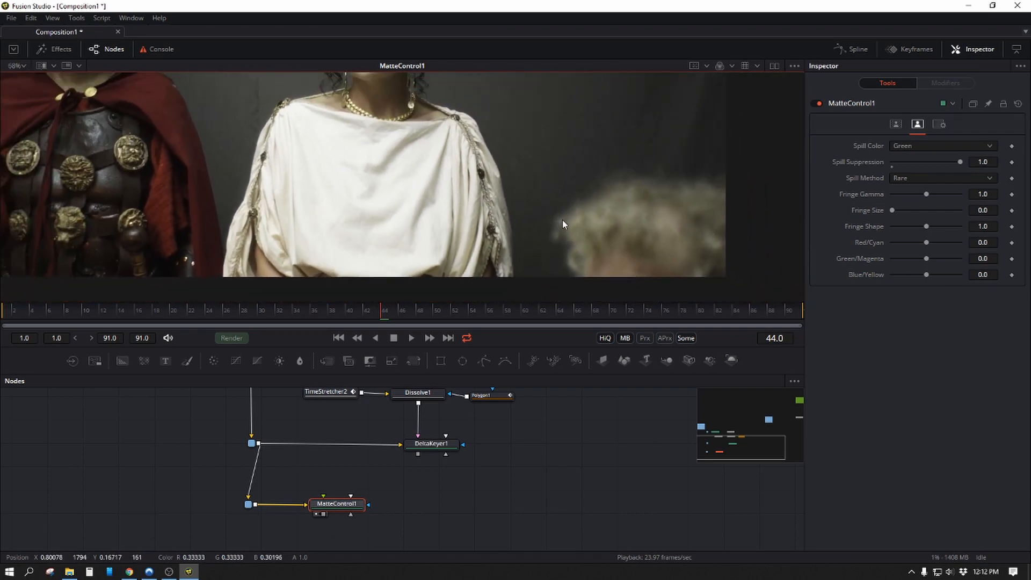
left_click_drag(365, 189, 412, 216)
left_click_drag(528, 274, 313, 208)
scroll(494, 211, "up", 5)
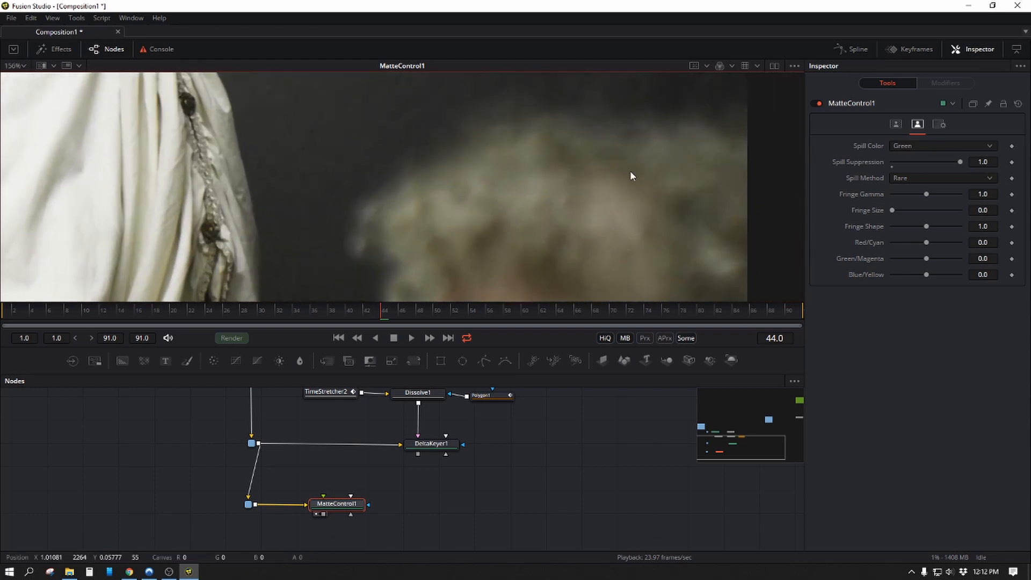
left_click_drag(230, 161, 531, 233)
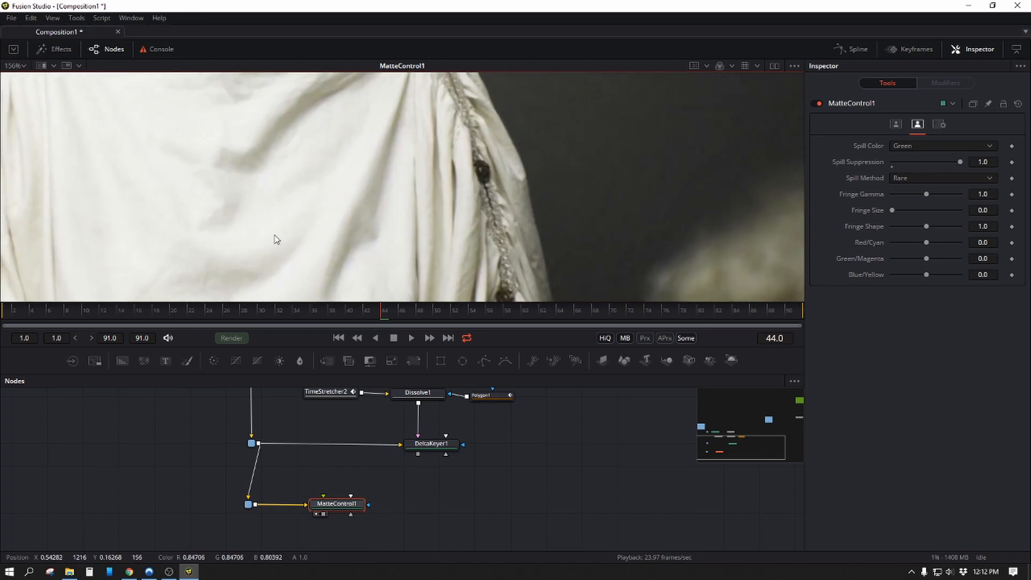
left_click_drag(275, 235, 574, 445)
left_click_drag(299, 197, 407, 207)
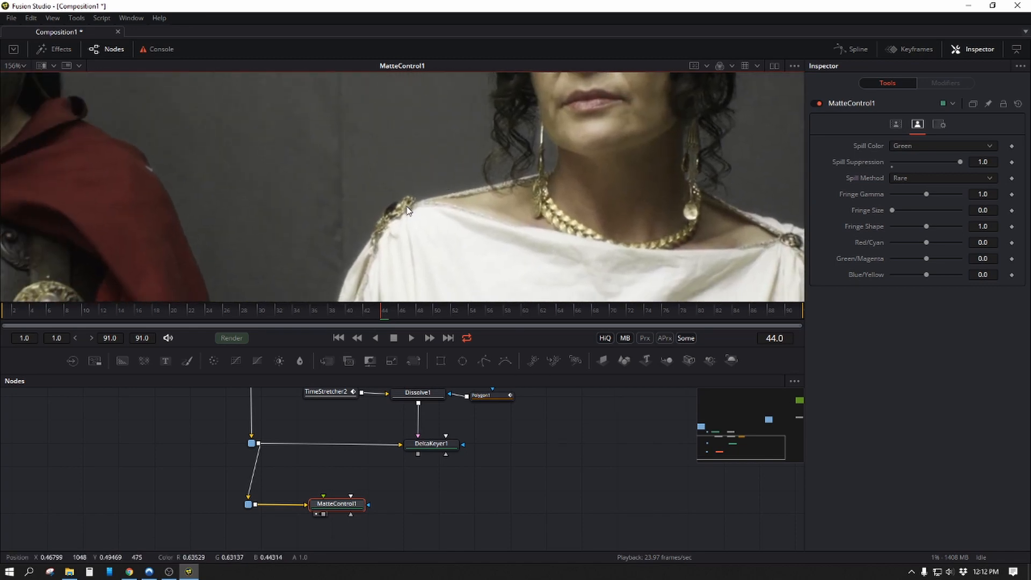
scroll(406, 209, "up", 5)
scroll(320, 170, "down", 8)
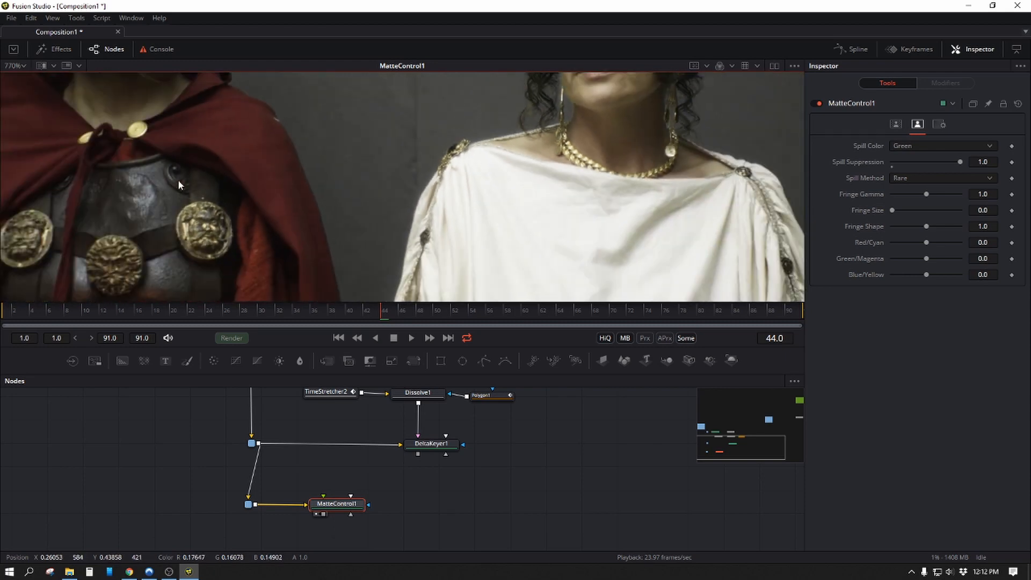
Step: Examine the overall spill suppression across both actors' faces, the soldier's armor and cape, and the woman's hair and headband
scroll(240, 168, "down", 2)
left_click_drag(193, 167, 321, 255)
left_click_drag(500, 225, 348, 173)
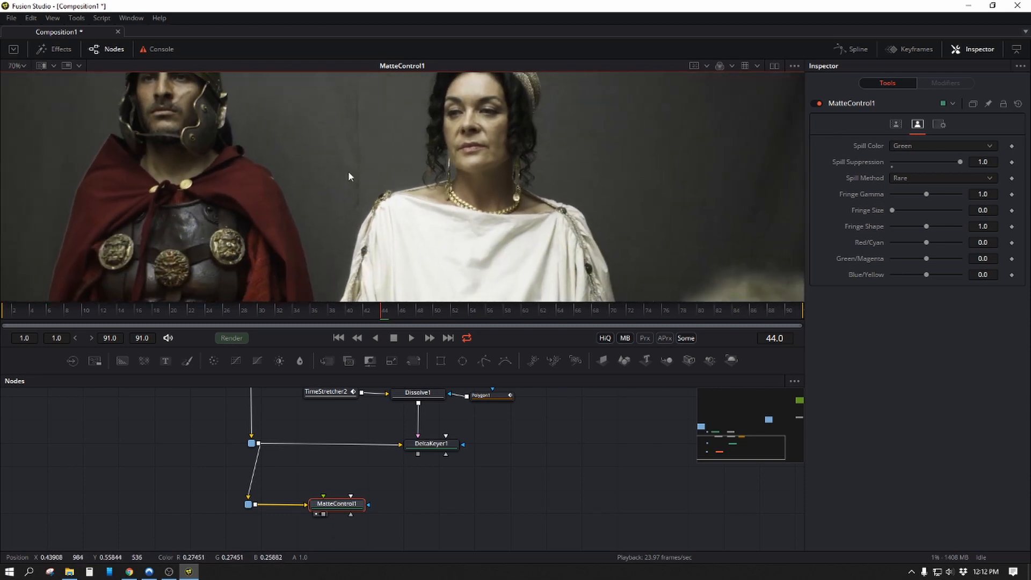
scroll(348, 173, "down", 2)
left_click_drag(534, 215, 491, 257)
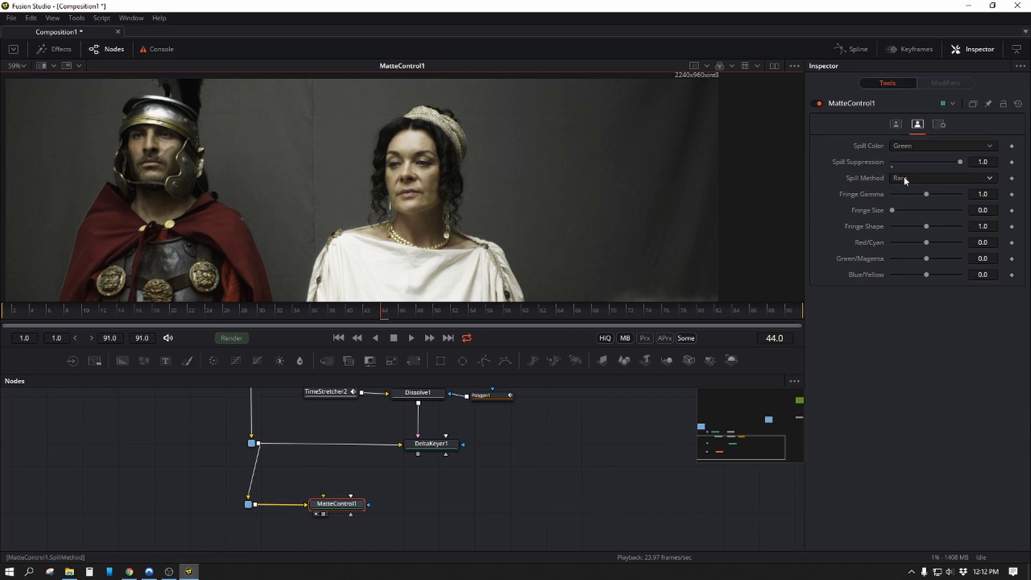
scroll(511, 191, "up", 3)
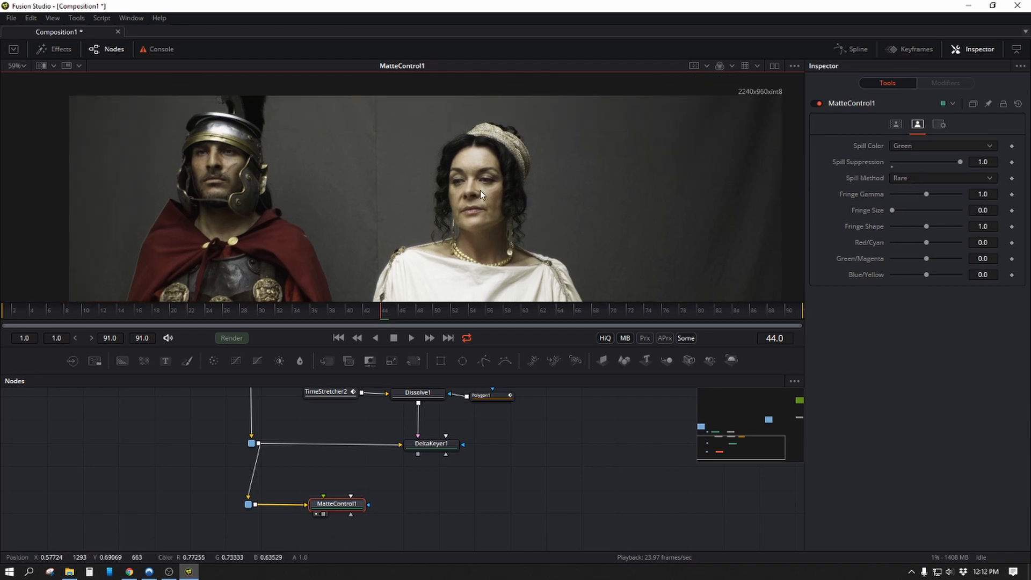
scroll(460, 192, "up", 2)
left_click_drag(460, 192, 515, 138)
left_click_drag(429, 171, 497, 231)
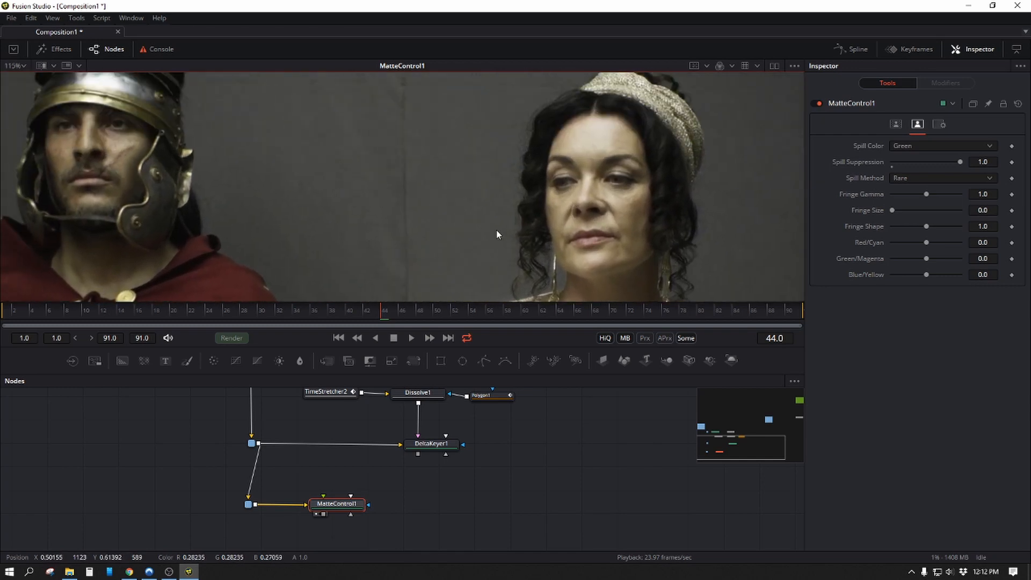
scroll(467, 229, "down", 1)
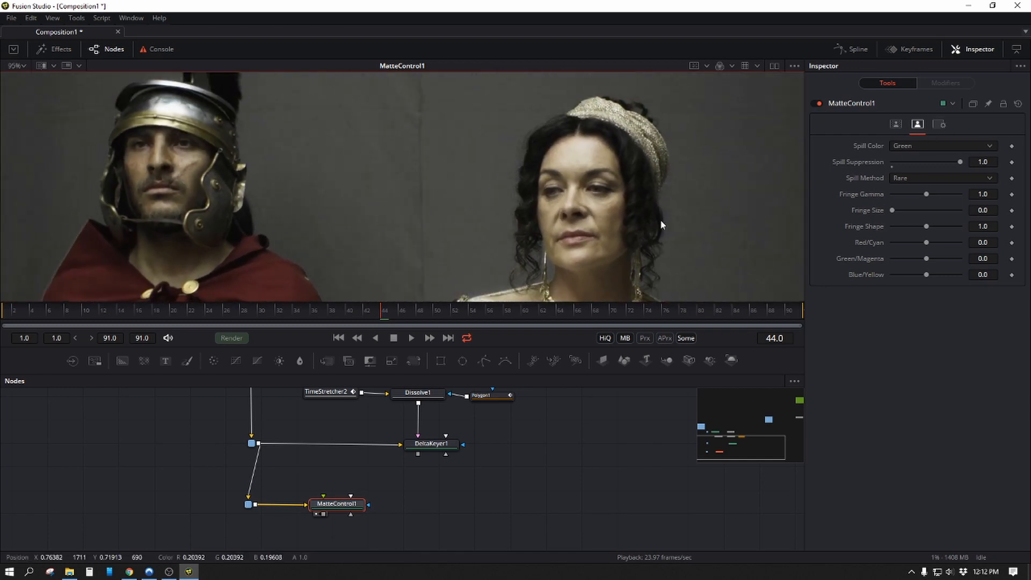
Step: Try the Burnt spill method on MatteControl1 and check the color of both actors' skin, the helmet and the headband
left_click(929, 180)
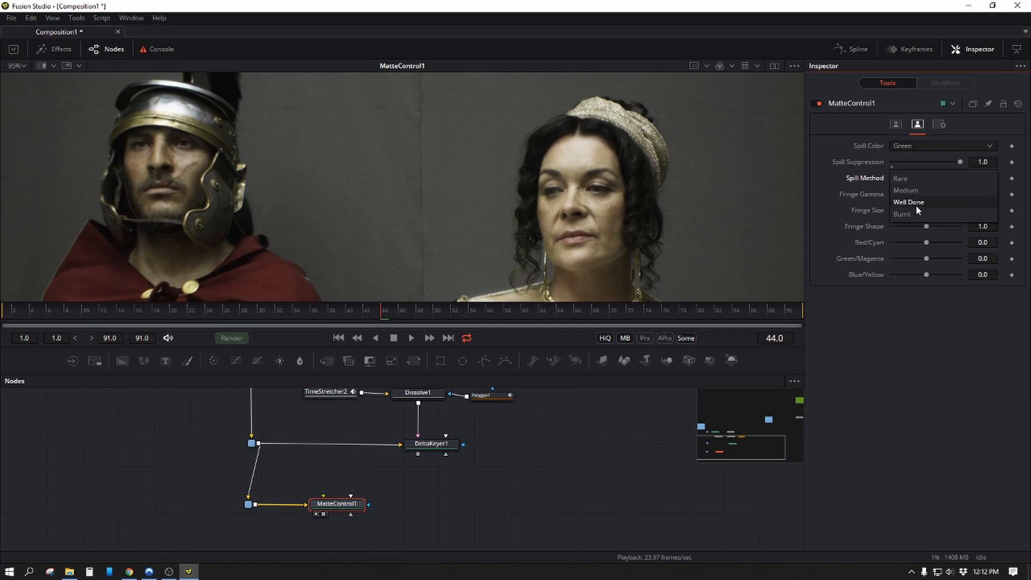
left_click(910, 214)
left_click_drag(675, 132, 430, 170)
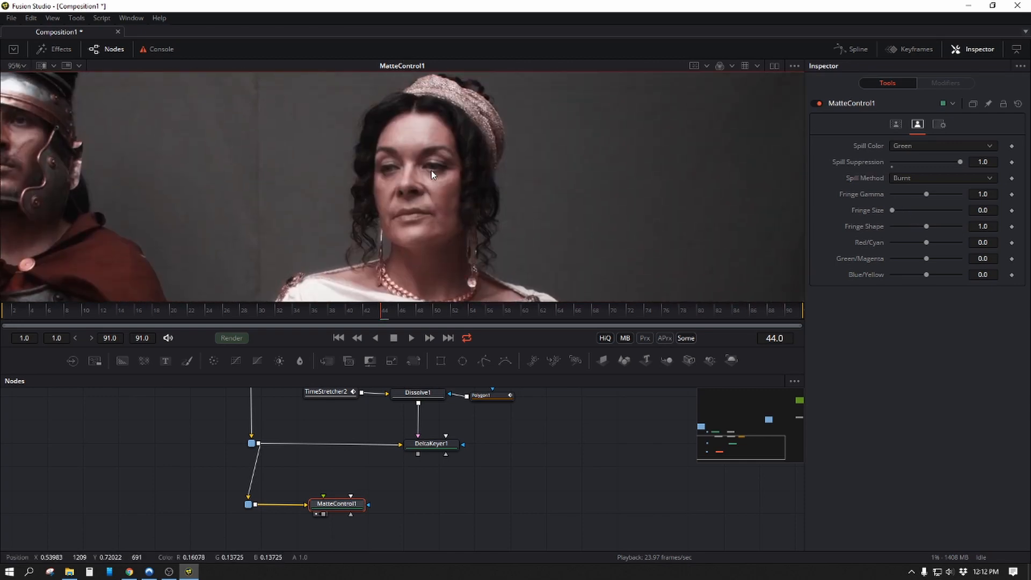
scroll(527, 152, "up", 3)
left_click_drag(490, 217, 681, 269)
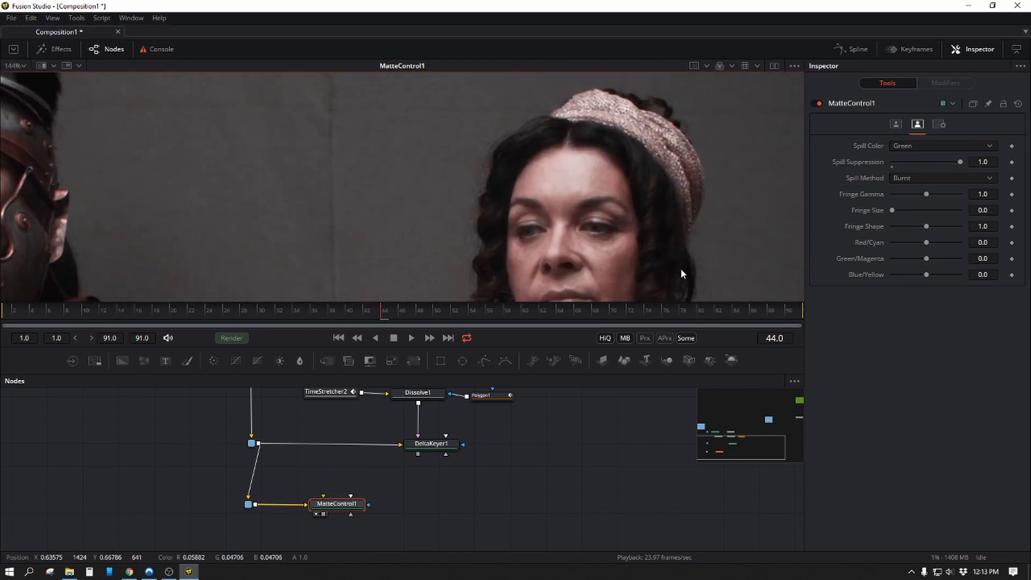
scroll(681, 268, "down", 2)
left_click_drag(396, 223, 437, 207)
scroll(437, 207, "down", 1)
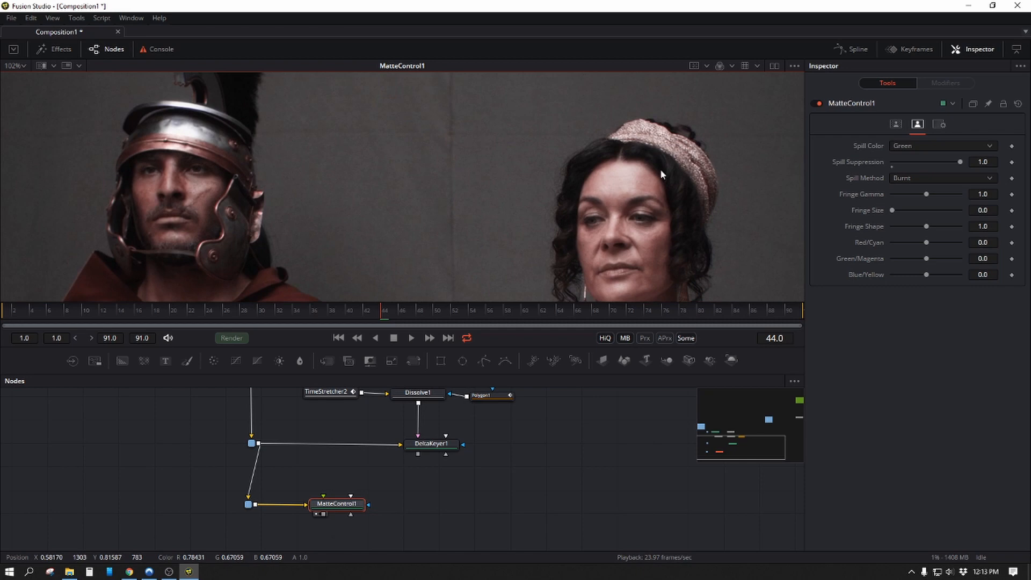
Step: Try the Medium spill method on MatteControl1, then return it to Rare for comparison
left_click(907, 177)
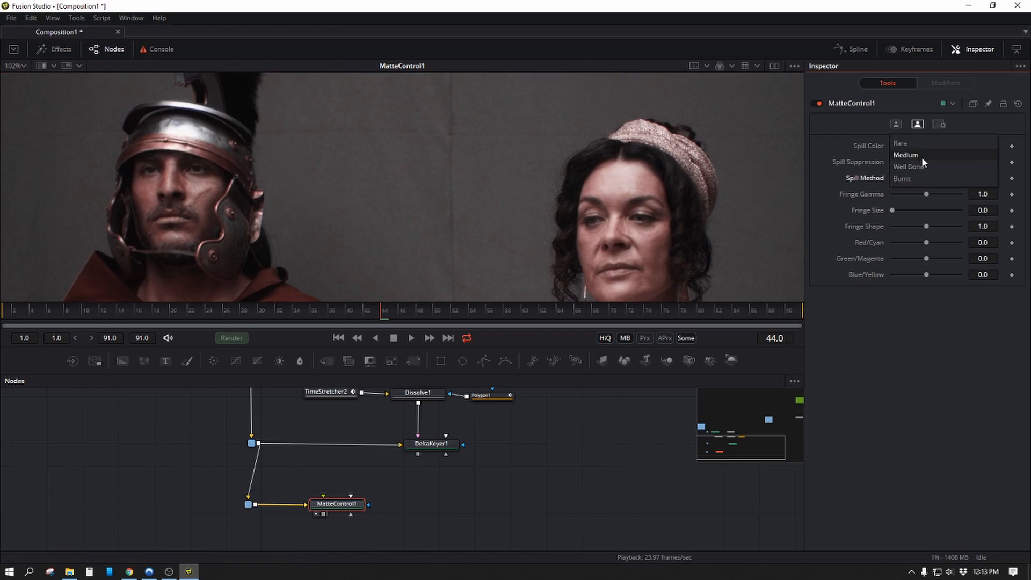
left_click(921, 156)
left_click(976, 181)
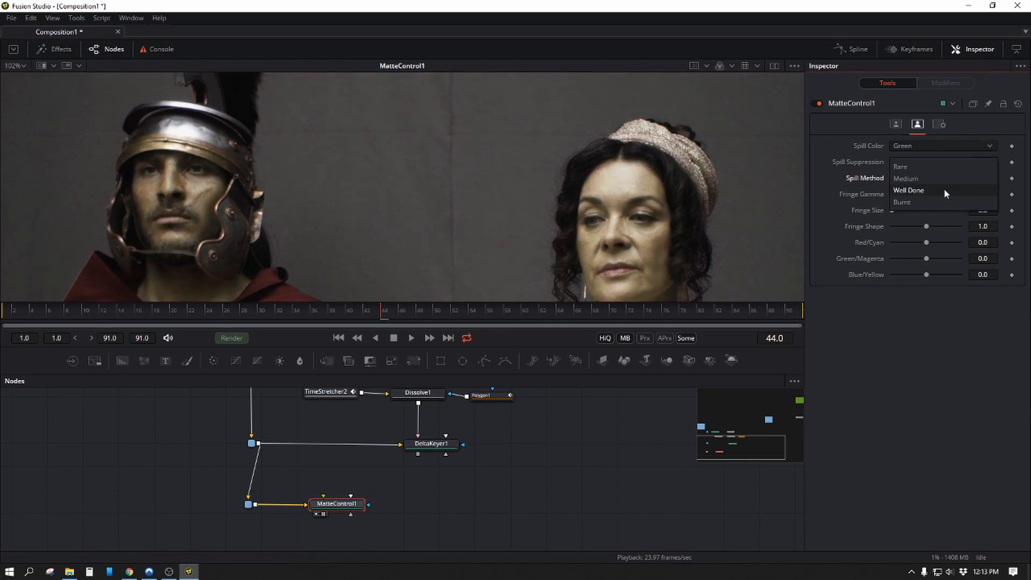
left_click(944, 166)
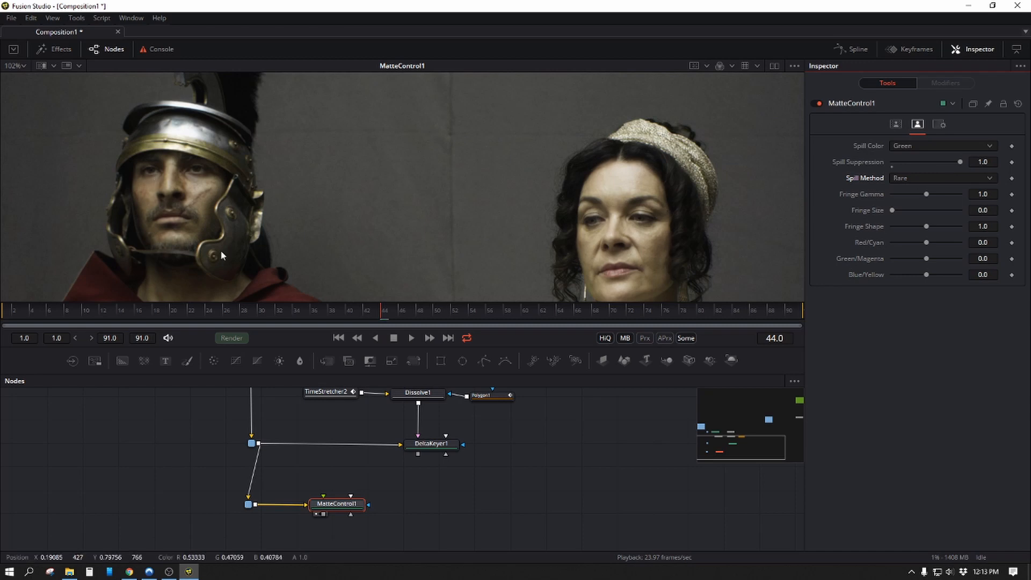
Step: Try the Medium spill method again and inspect the soldier's helmet rim up close for remaining green
left_click(940, 177)
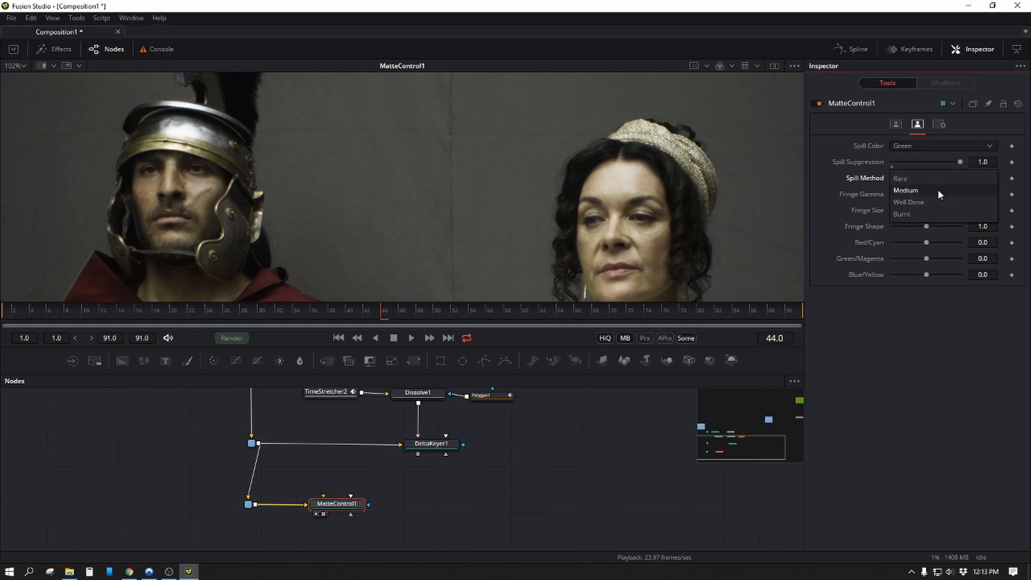
left_click(937, 190)
scroll(237, 149, "up", 3)
scroll(349, 185, "up", 5)
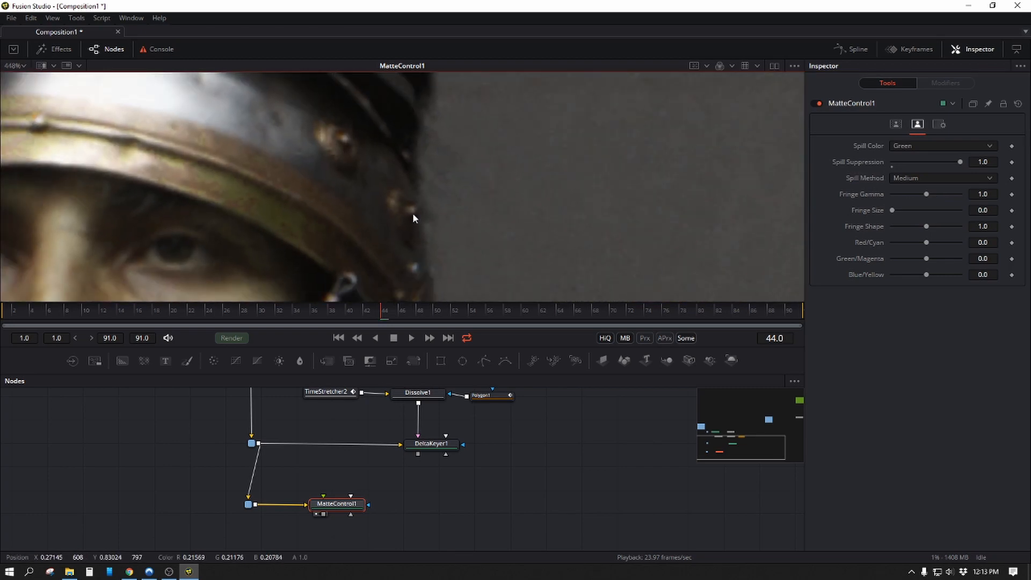
scroll(240, 198, "up", 3)
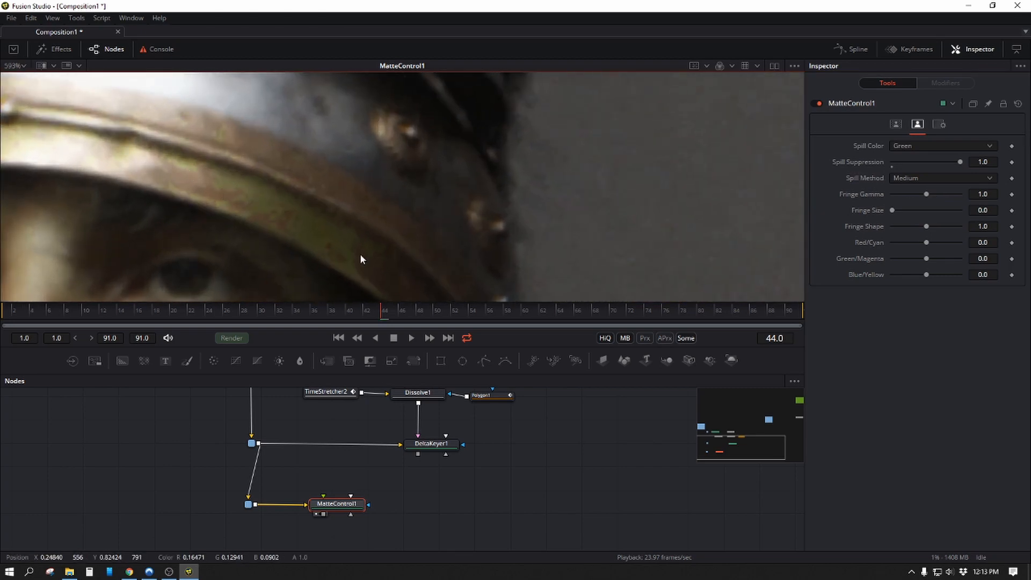
Step: Set MatteControl1's spill method to Well Done and check the helmet and both actors
left_click(907, 178)
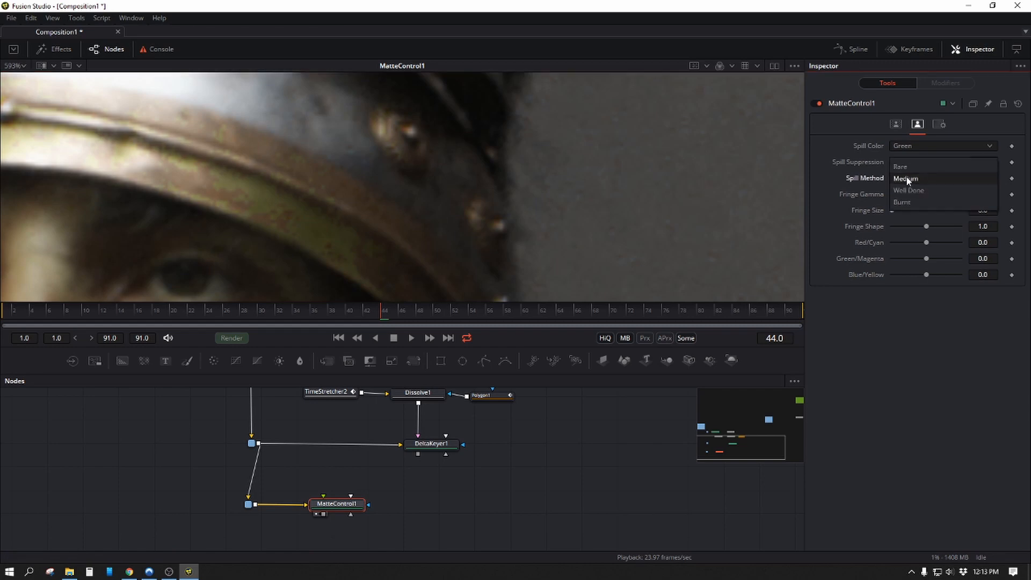
left_click(915, 191)
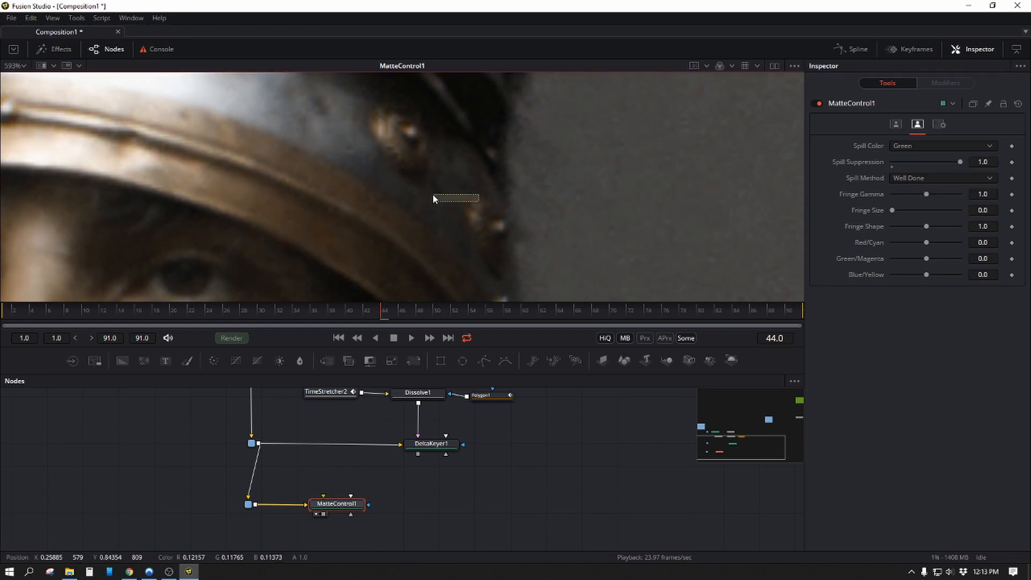
scroll(272, 194, "down", 8)
left_click_drag(427, 226, 303, 143)
scroll(443, 217, "down", 2)
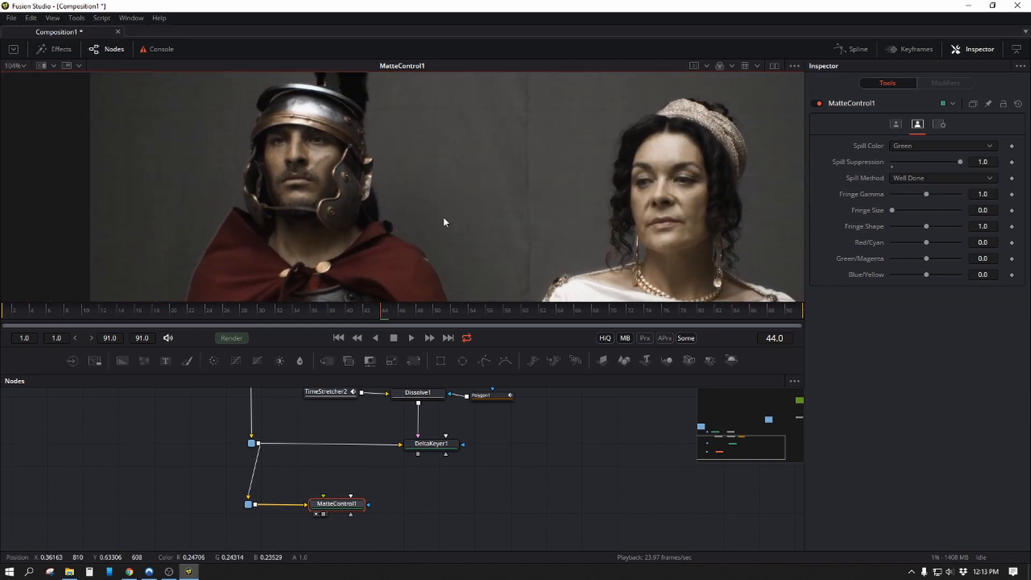
Step: Examine the Well Done spill suppression on the white dress, the earring and hair strands, and the blurred foreground head
left_click_drag(611, 282, 397, 215)
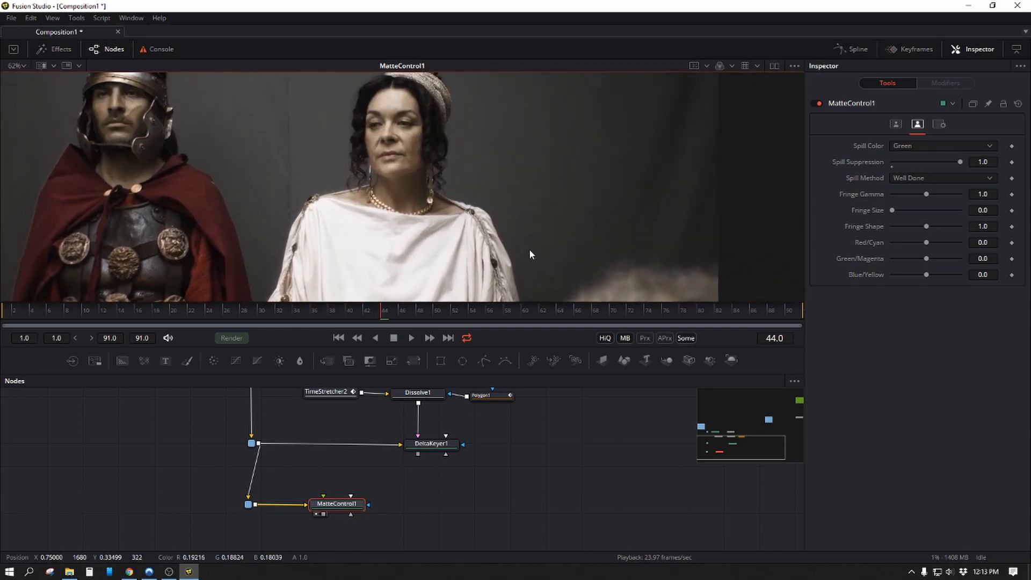
scroll(564, 269, "up", 6)
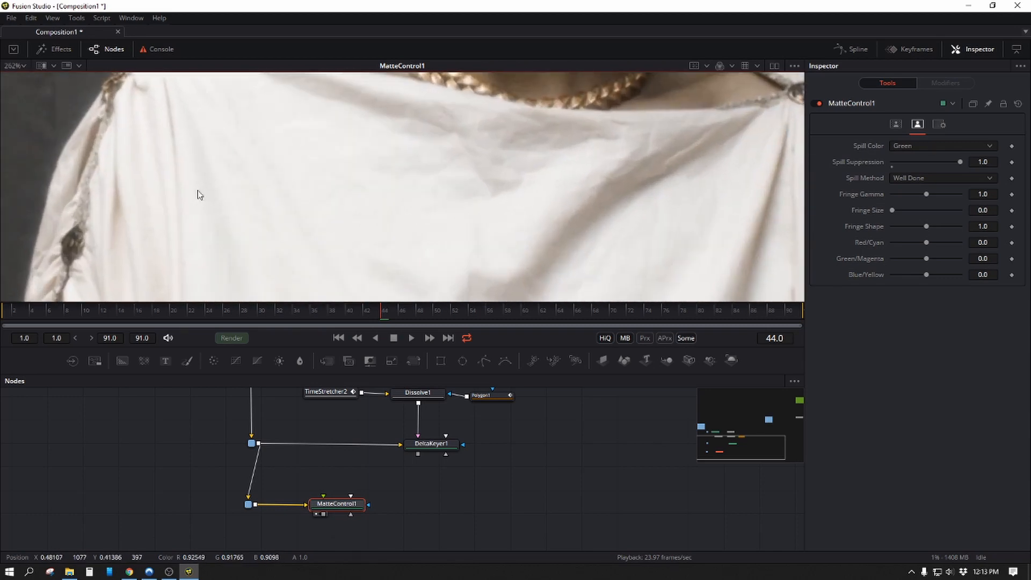
left_click_drag(419, 184, 63, 245)
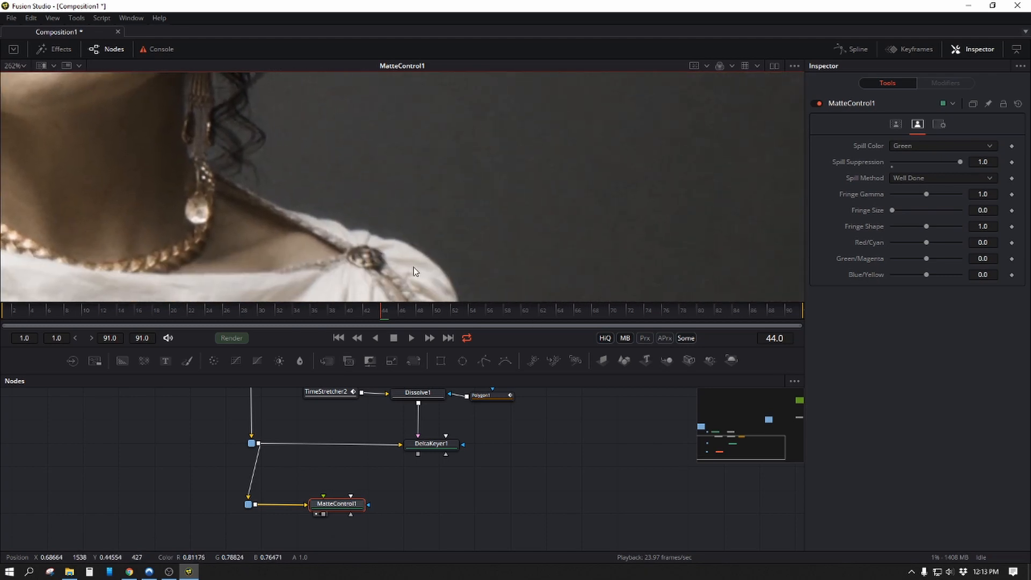
left_click_drag(309, 169, 449, 236)
scroll(373, 180, "up", 5)
scroll(542, 215, "down", 10)
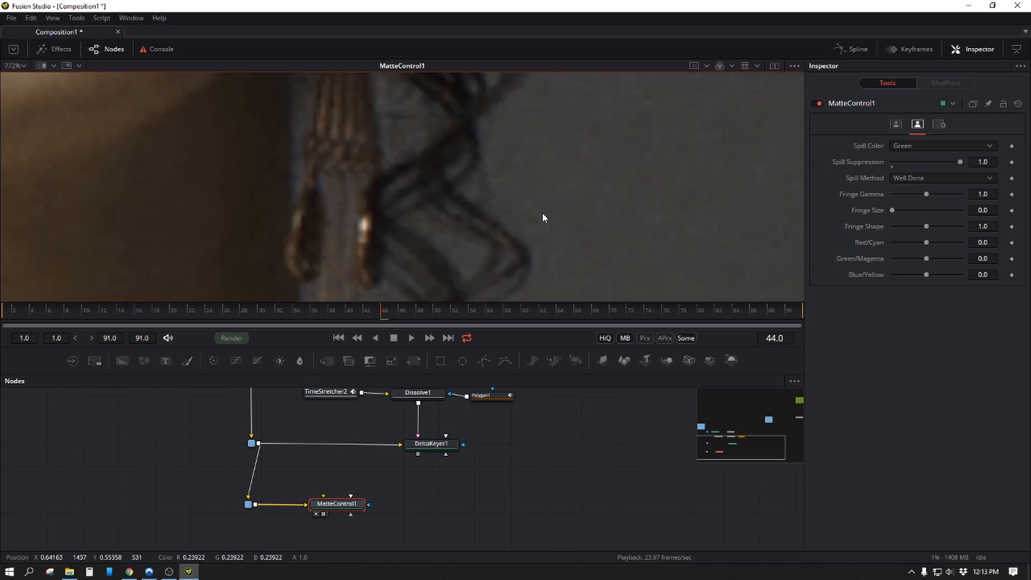
left_click_drag(471, 238, 336, 77)
left_click_drag(550, 221, 411, 169)
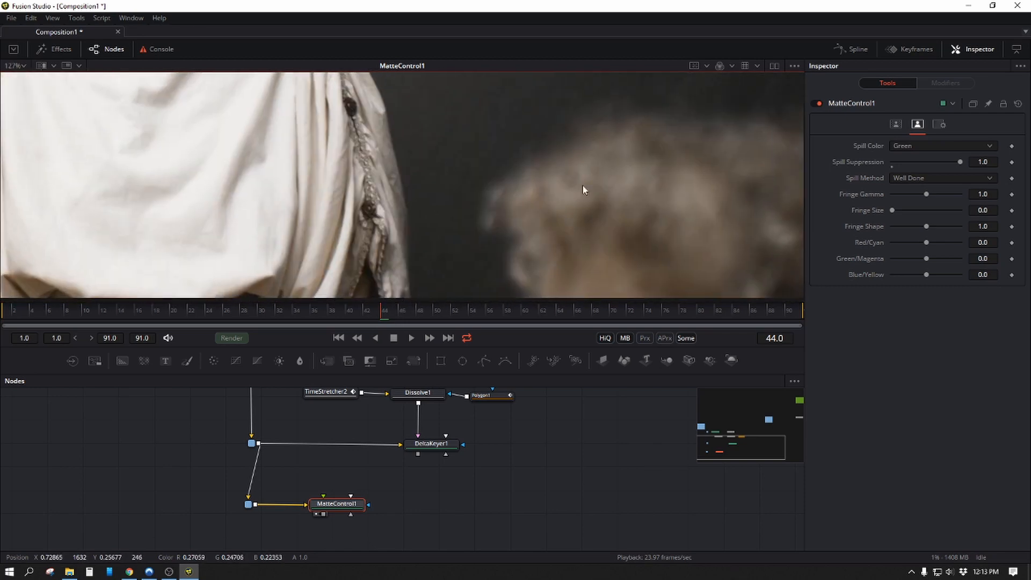
left_click_drag(584, 190, 591, 78)
scroll(591, 199, "down", 3)
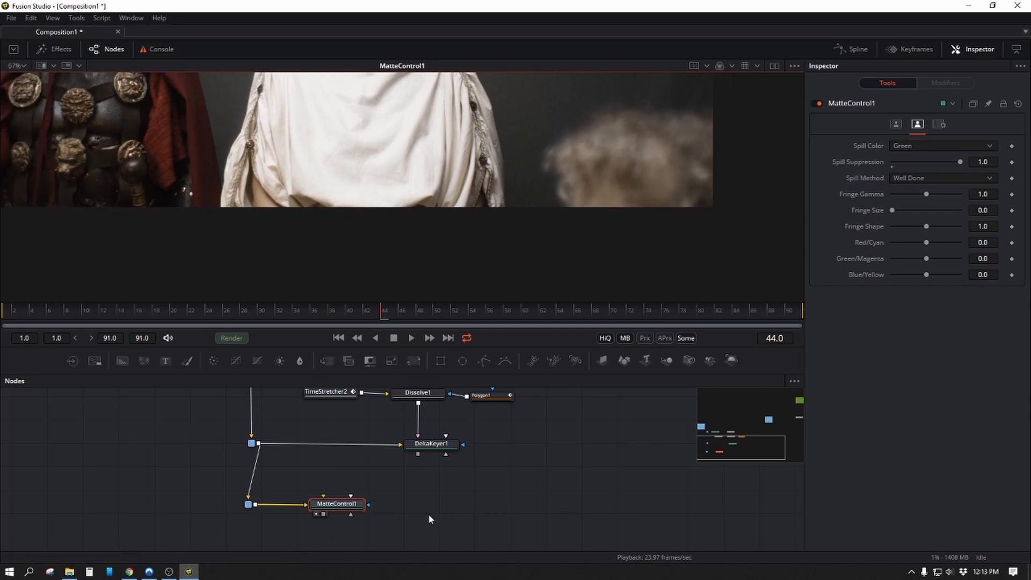
Step: Add a second Matte Control with MatteControl1 as its background and DeltaKeyer1 as its foreground, and display its output
left_click(414, 499)
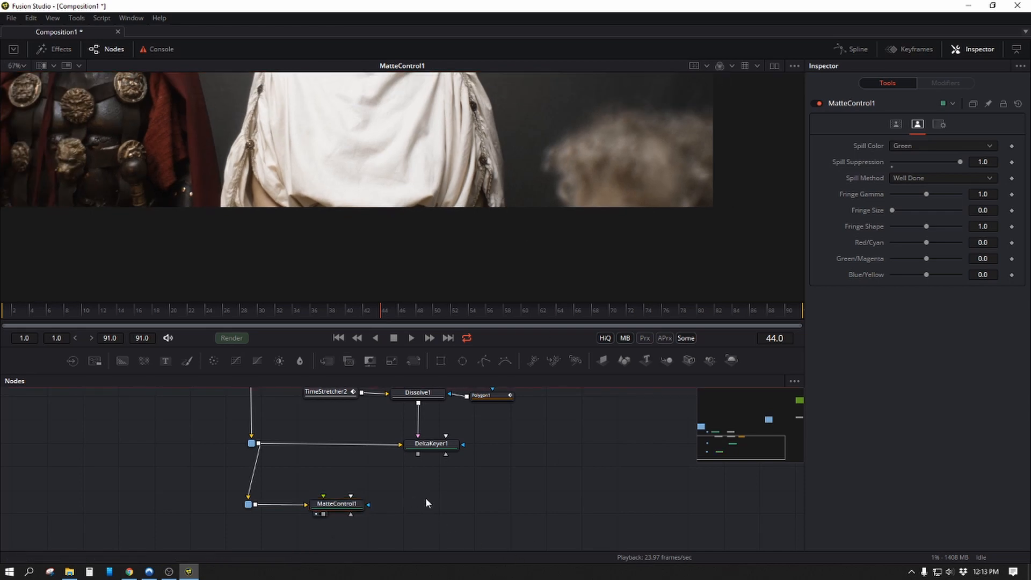
key("ctrl+v")
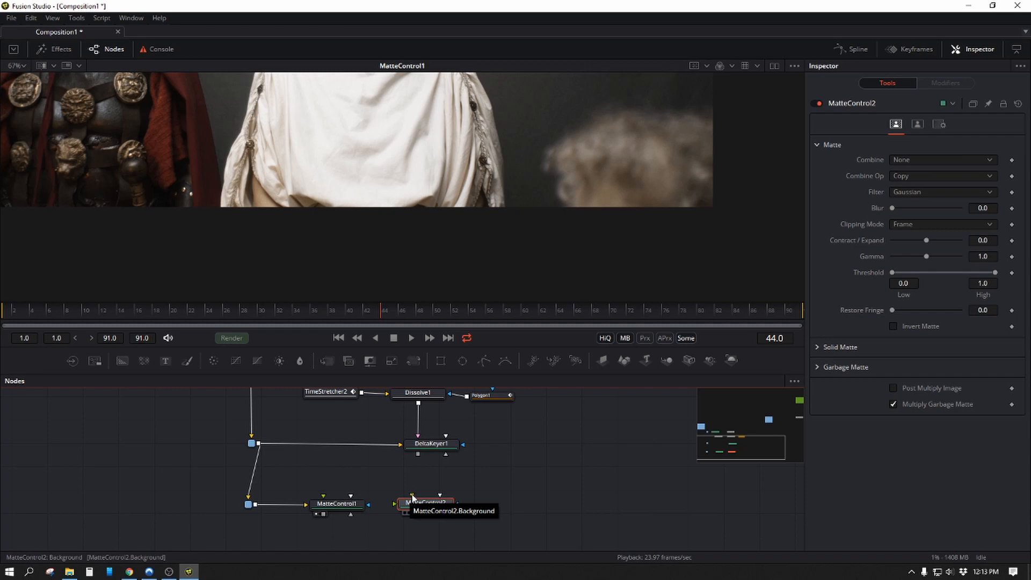
left_click_drag(412, 495, 419, 455)
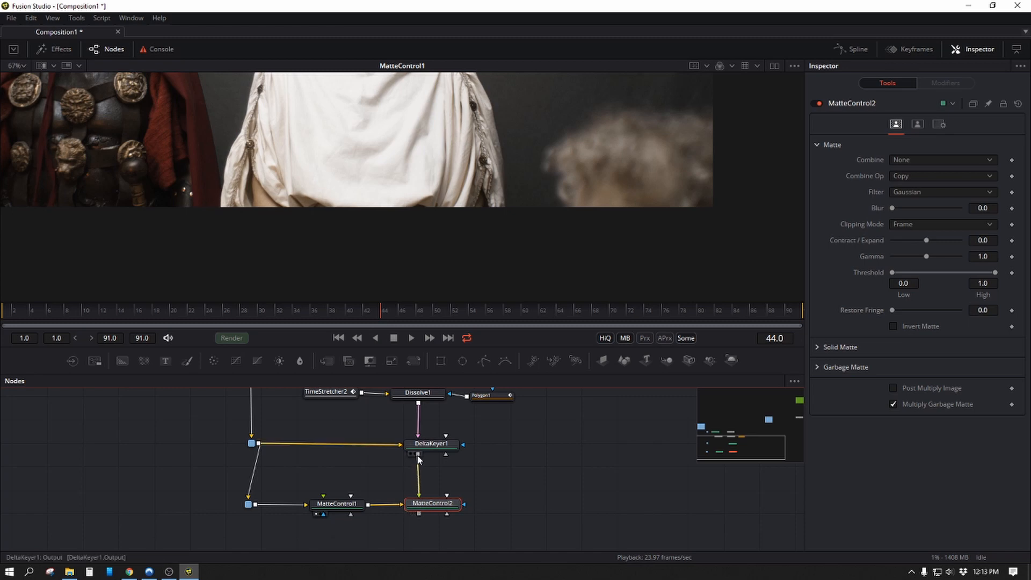
key("1")
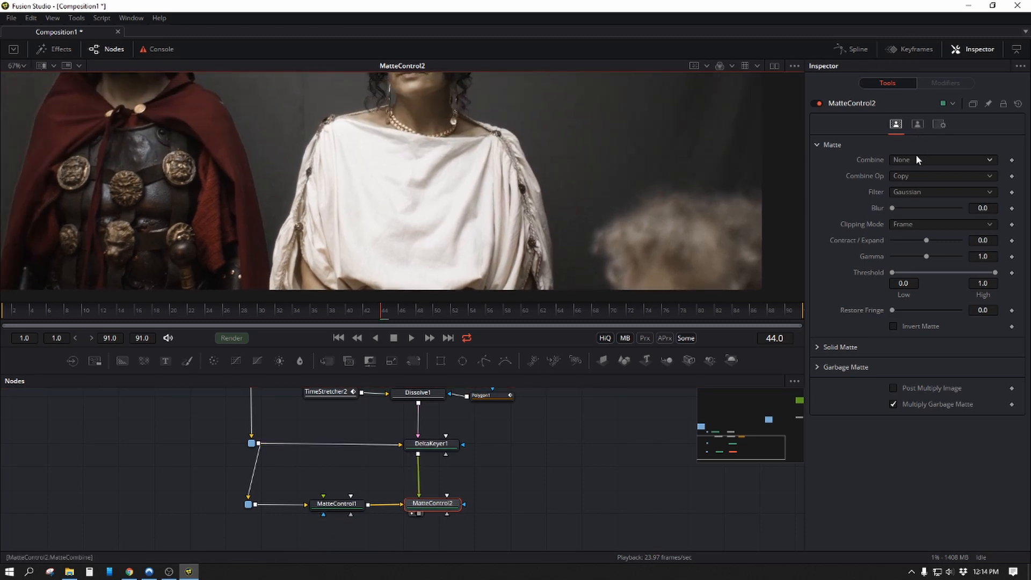
Step: Set MatteControl2 to Combine Alpha so it takes DeltaKeyer1's matte, and check the keyed actors in the full frame
left_click(916, 159)
left_click(916, 208)
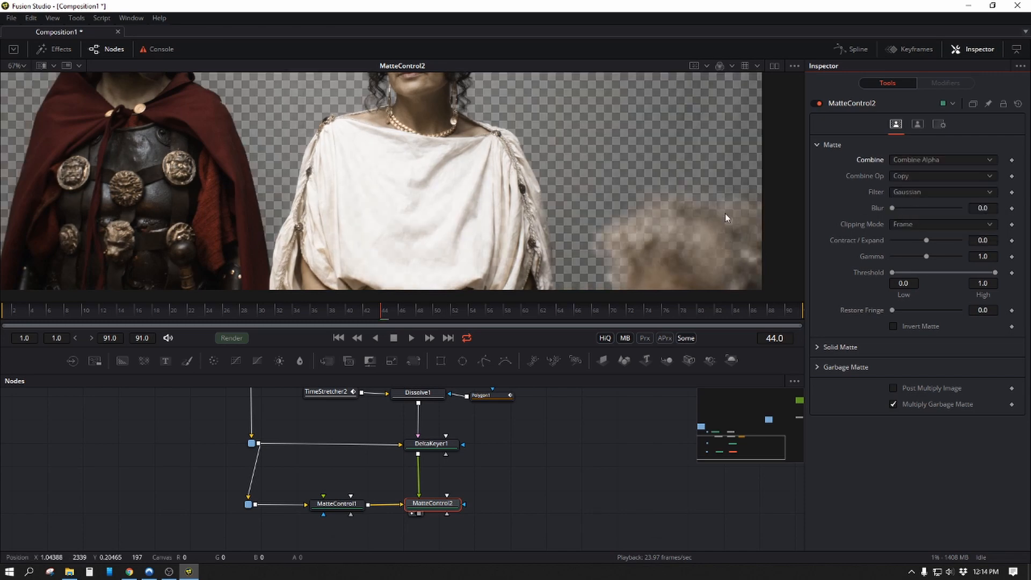
left_click_drag(725, 214, 721, 241)
scroll(720, 241, "down", 3)
left_click_drag(655, 185, 611, 224)
scroll(608, 223, "down", 1)
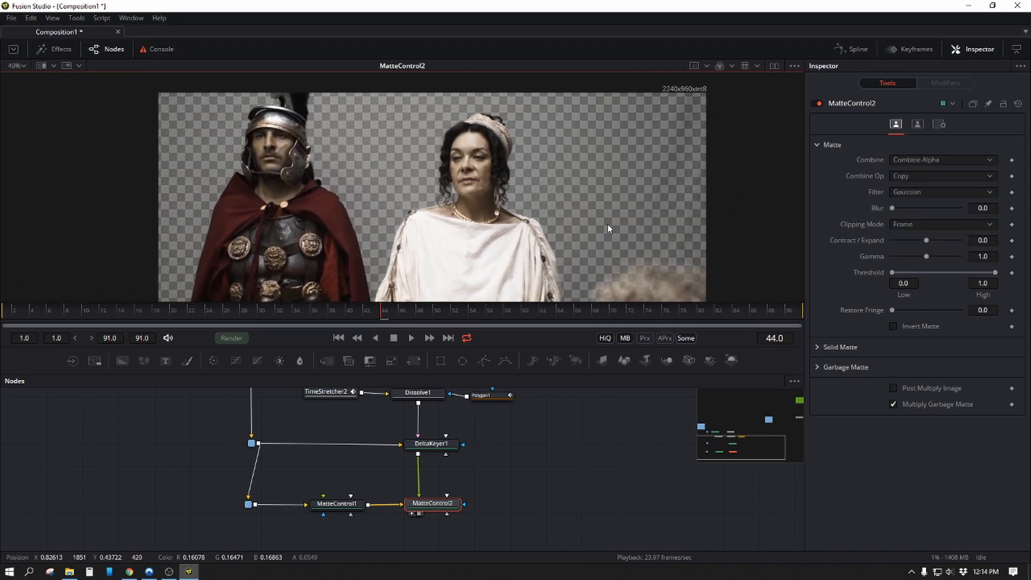
Step: Enable Post Multiply Image on MatteControl2 and check the keyed actors over transparency
scroll(607, 224, "down", 1)
left_click(929, 389)
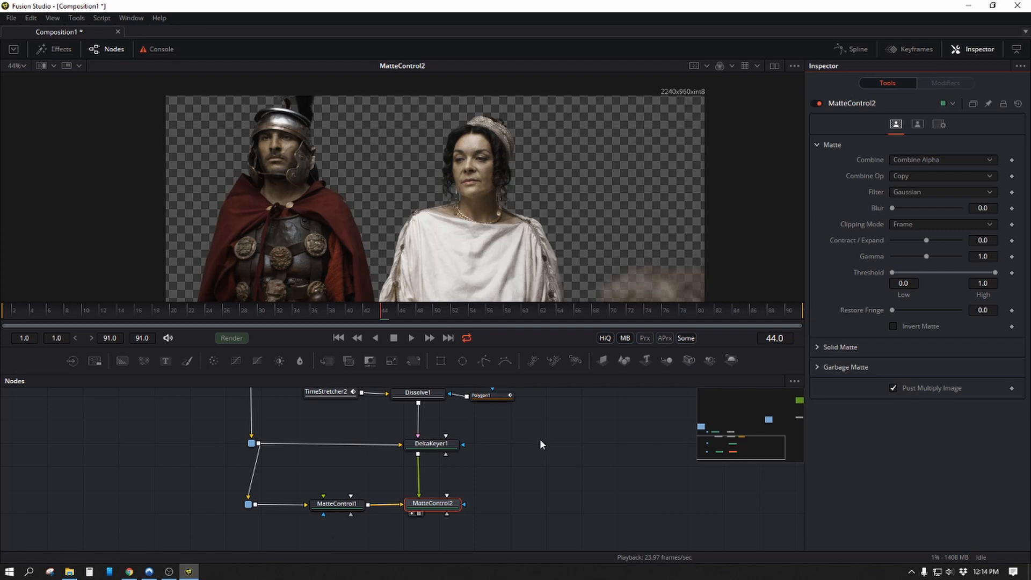
left_click_drag(551, 446, 453, 444)
left_click_drag(408, 211, 432, 230)
Step: Merge MatteControl2's output over the existing background merge with a new Merge node and display the result
left_click_drag(541, 488, 391, 504)
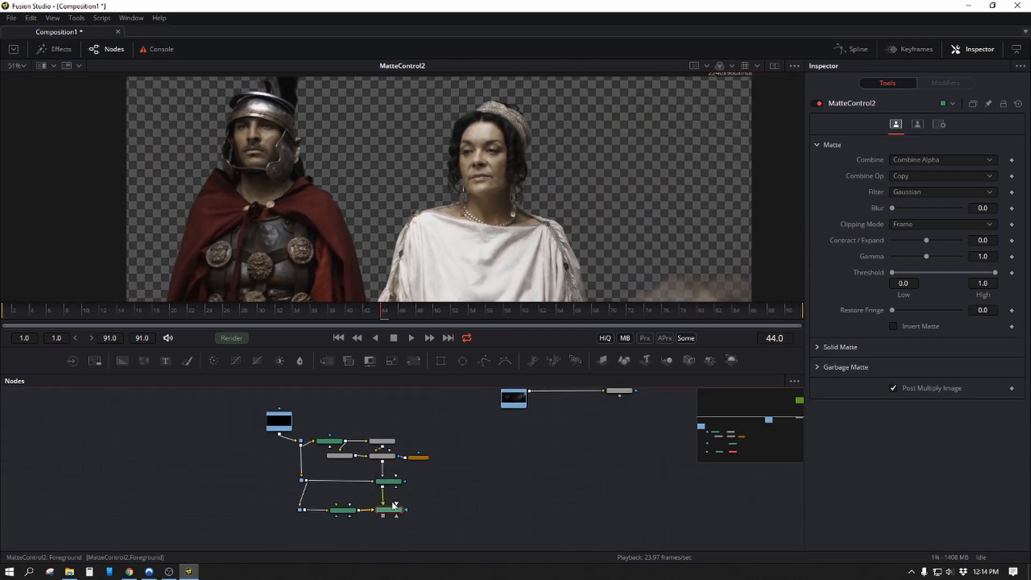
left_click_drag(494, 476, 373, 487)
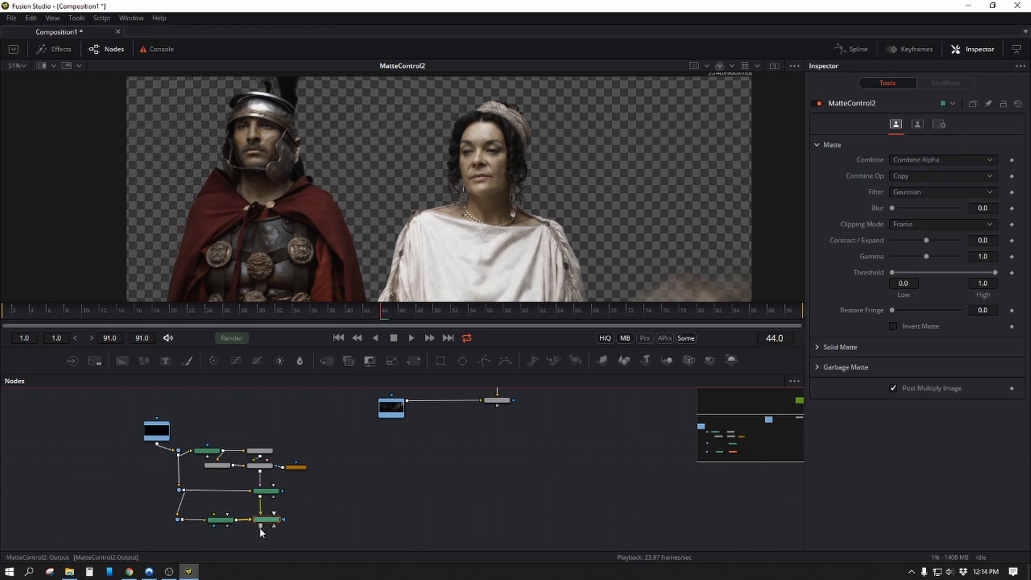
left_click_drag(260, 526, 501, 406)
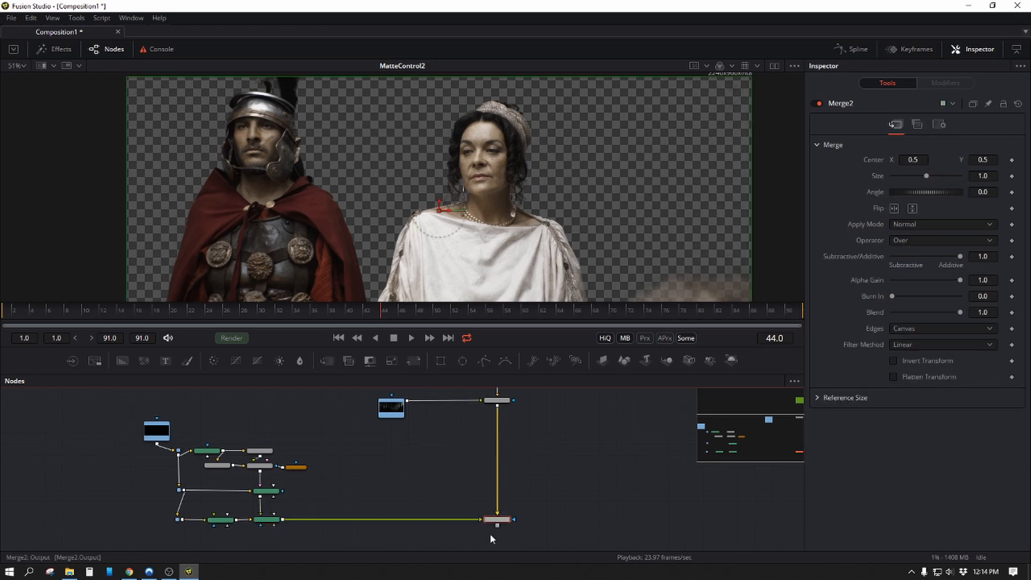
key("1")
scroll(591, 236, "up", 3)
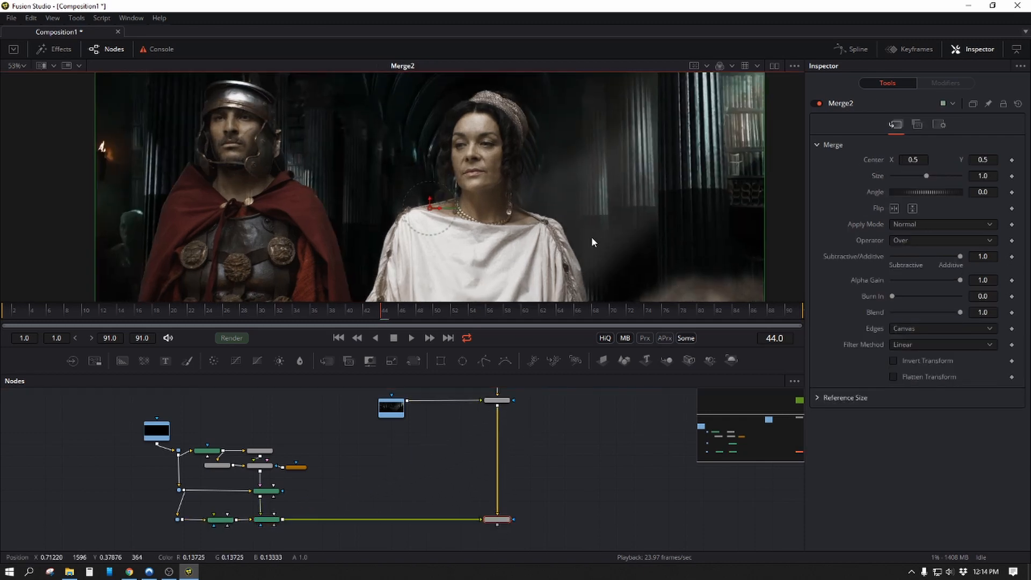
Step: Examine the key edges in the merged composite around the red cape, the helmet, the white dress and the blurred foreground head
left_click_drag(132, 165, 363, 202)
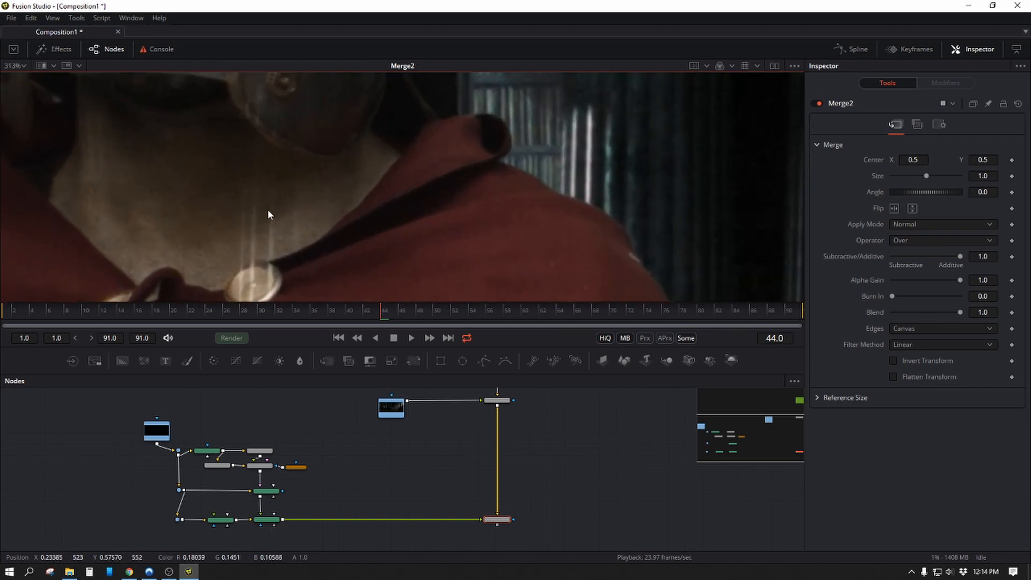
left_click_drag(268, 210, 437, 365)
left_click_drag(408, 173, 409, 272)
left_click_drag(357, 157, 364, 275)
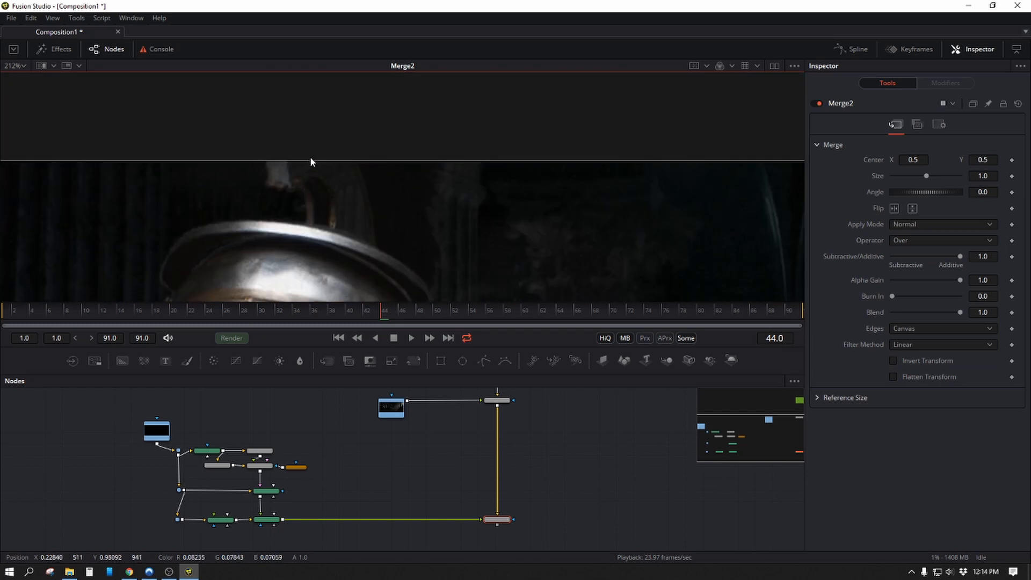
left_click_drag(363, 211, 425, 165)
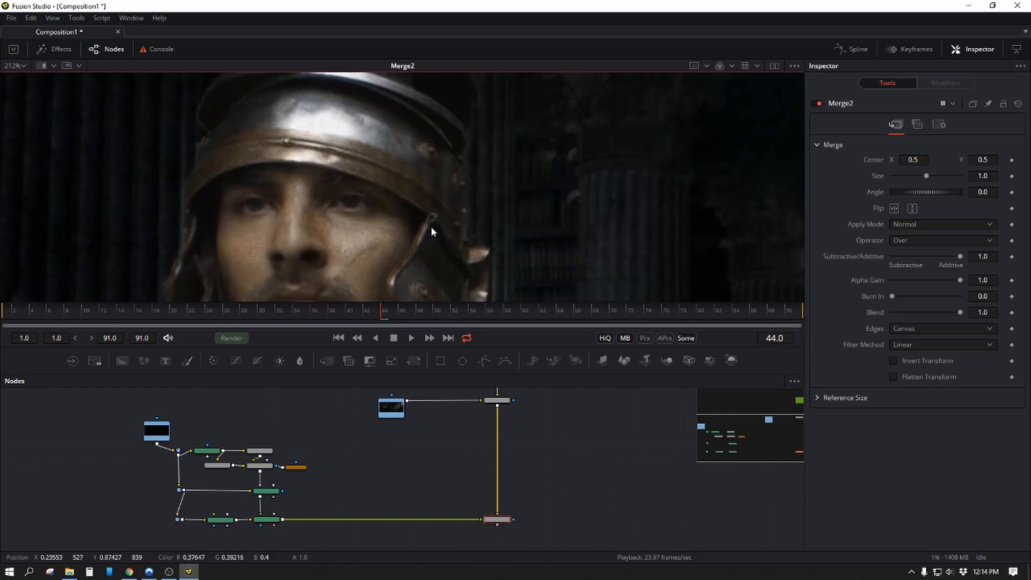
left_click_drag(431, 226, 344, 153)
left_click_drag(544, 228, 125, 151)
left_click_drag(568, 156, 323, 98)
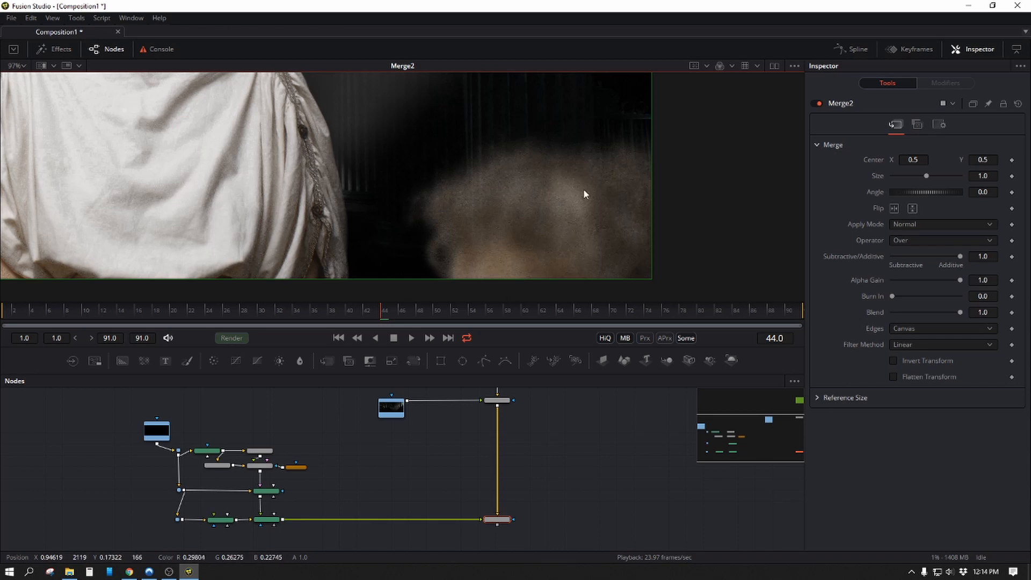
left_click_drag(563, 185, 625, 237)
left_click_drag(349, 109, 522, 176)
key("ctrl+f")
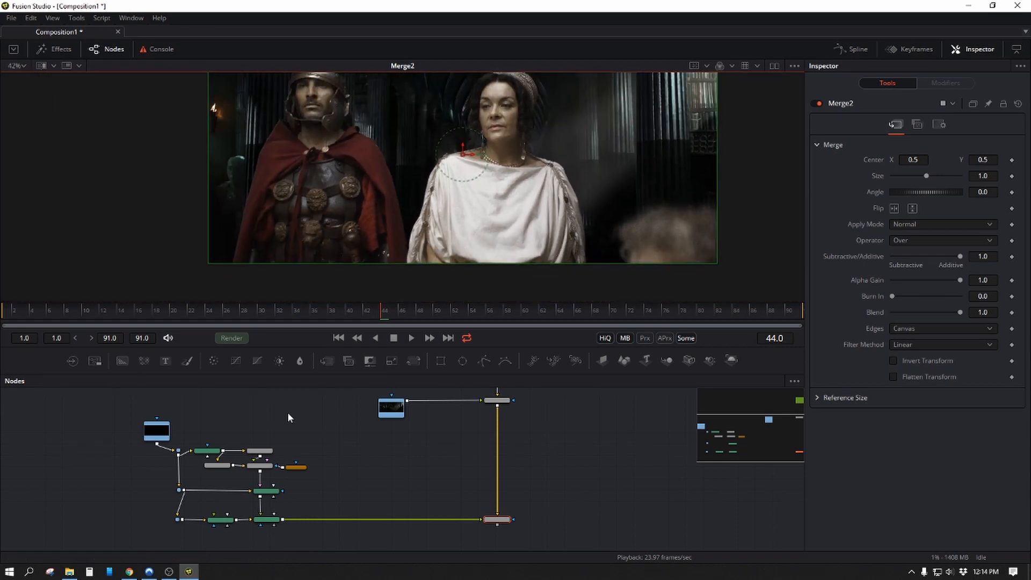
Step: Move PipeRouter3, MatteControl1, MatteControl2 and Merge2 down together to make room below DeltaKeyer1
scroll(323, 490, "down", 2)
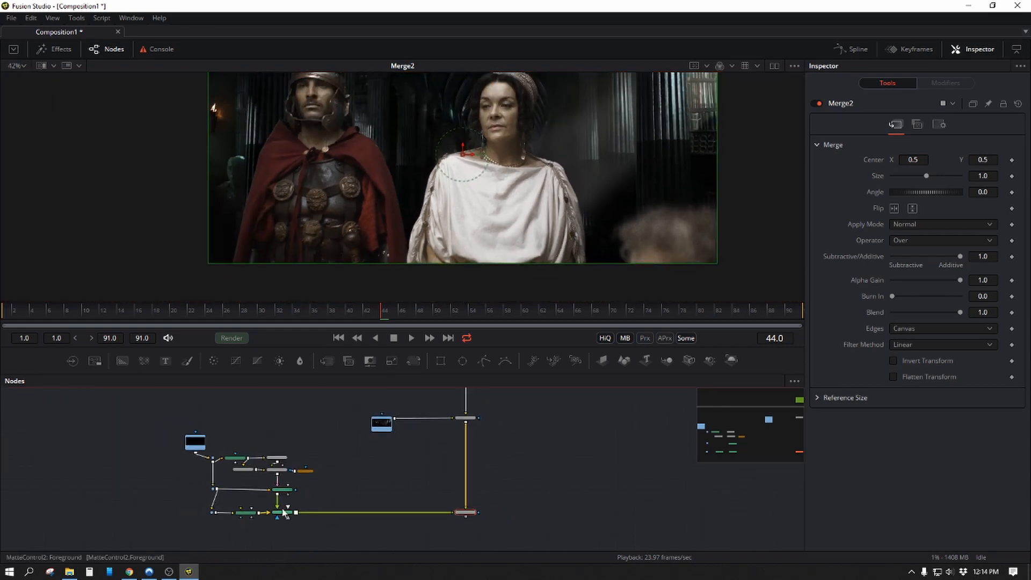
scroll(316, 508, "up", 4)
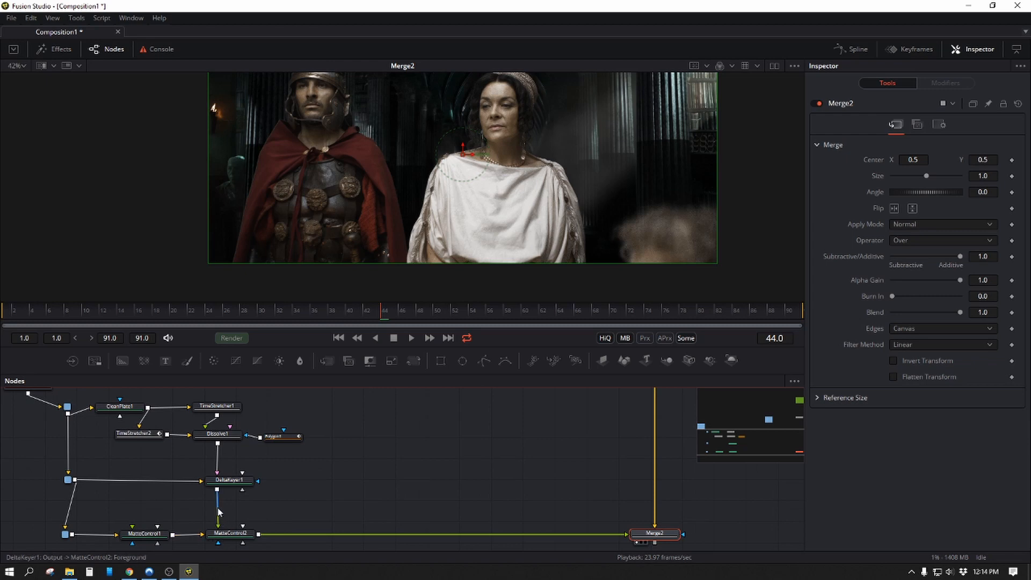
scroll(318, 499, "down", 4)
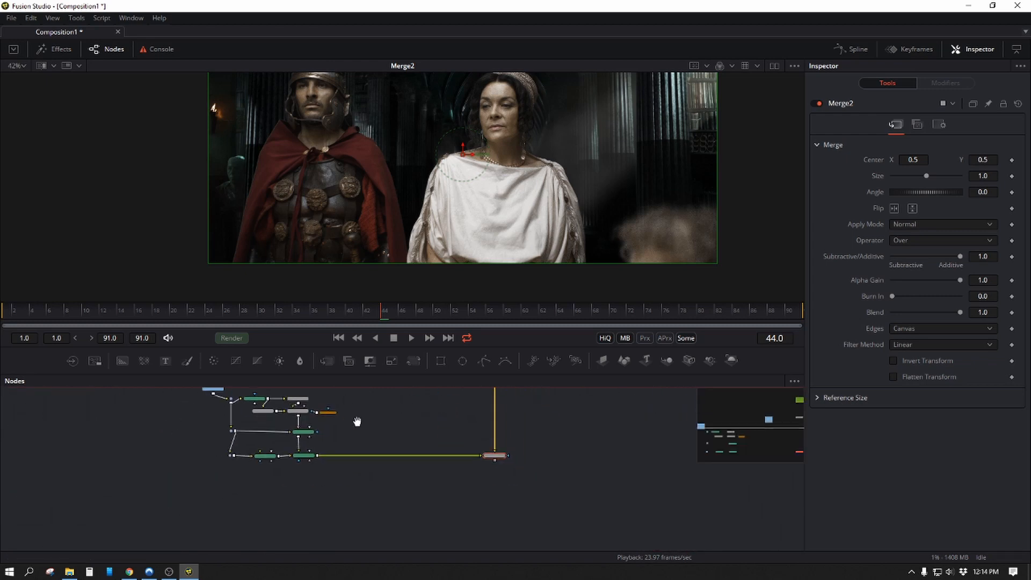
left_click_drag(555, 527, 168, 433)
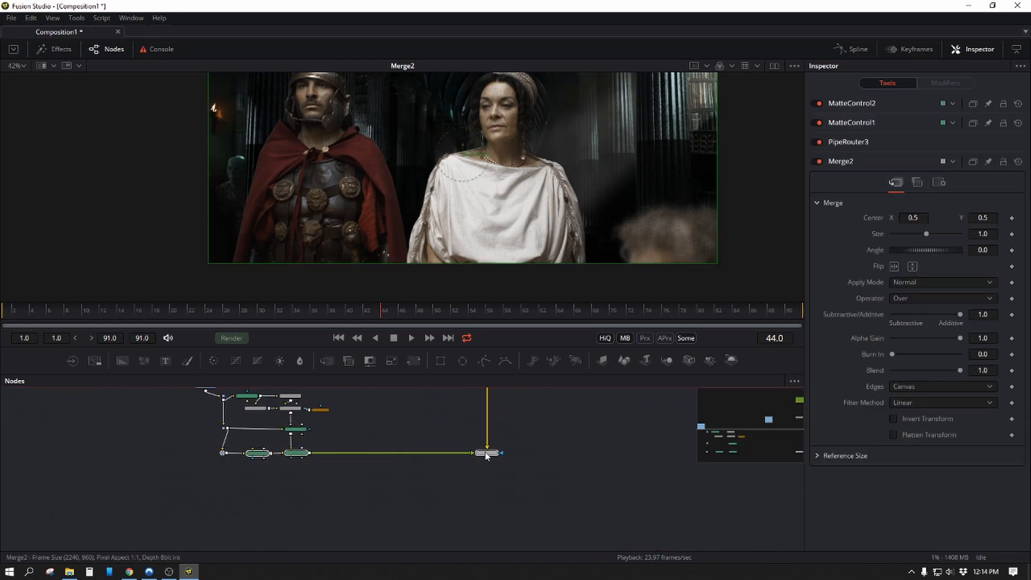
left_click_drag(486, 454, 491, 550)
left_click_drag(387, 475, 532, 521)
left_click_drag(390, 497, 522, 506)
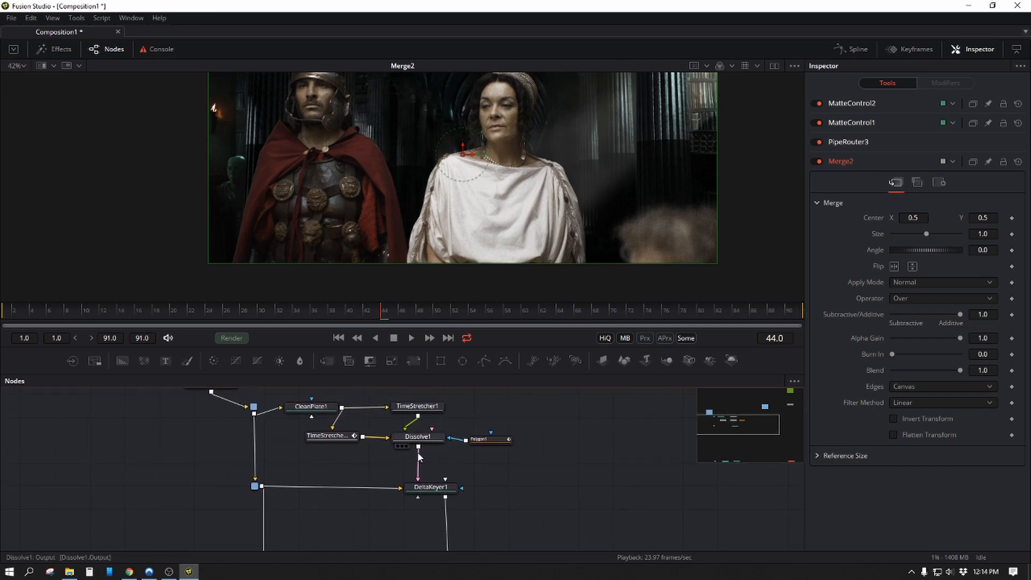
Step: Duplicate DeltaKeyer1 and place the unconnected copy in the free space below the original
left_click_drag(495, 469, 454, 454)
scroll(505, 458, "down", 1)
left_click(408, 436)
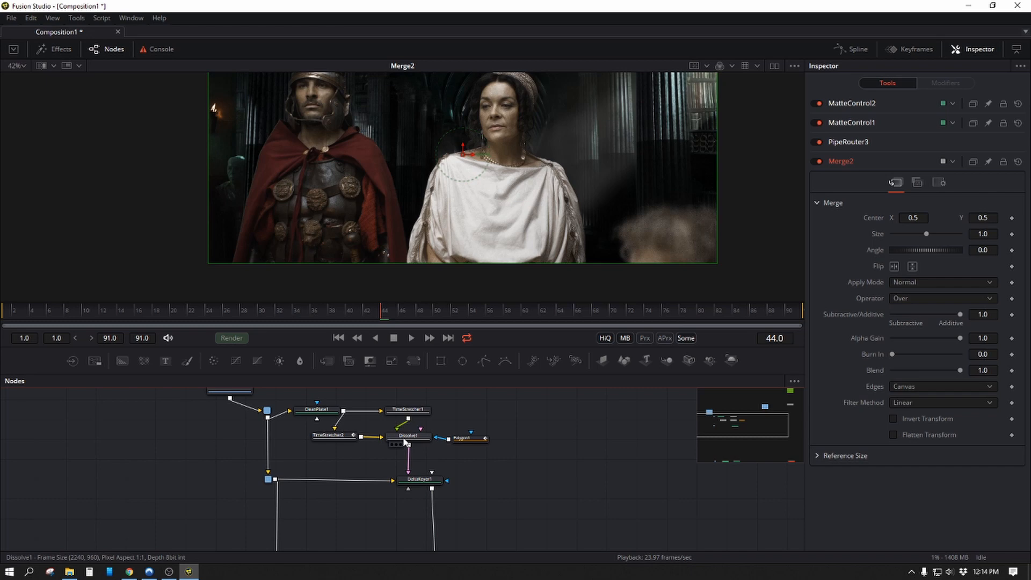
left_click(479, 481)
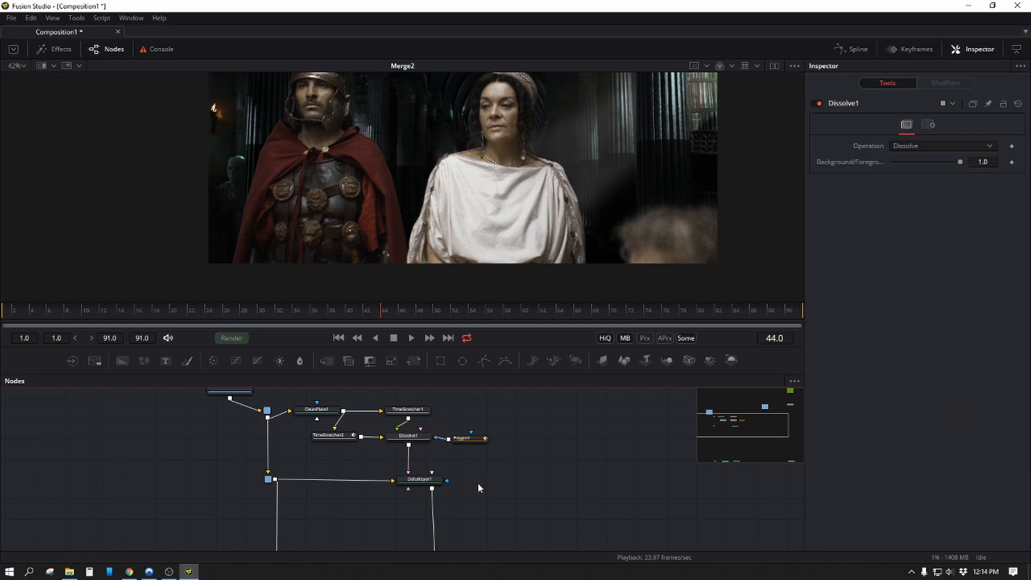
left_click(436, 481)
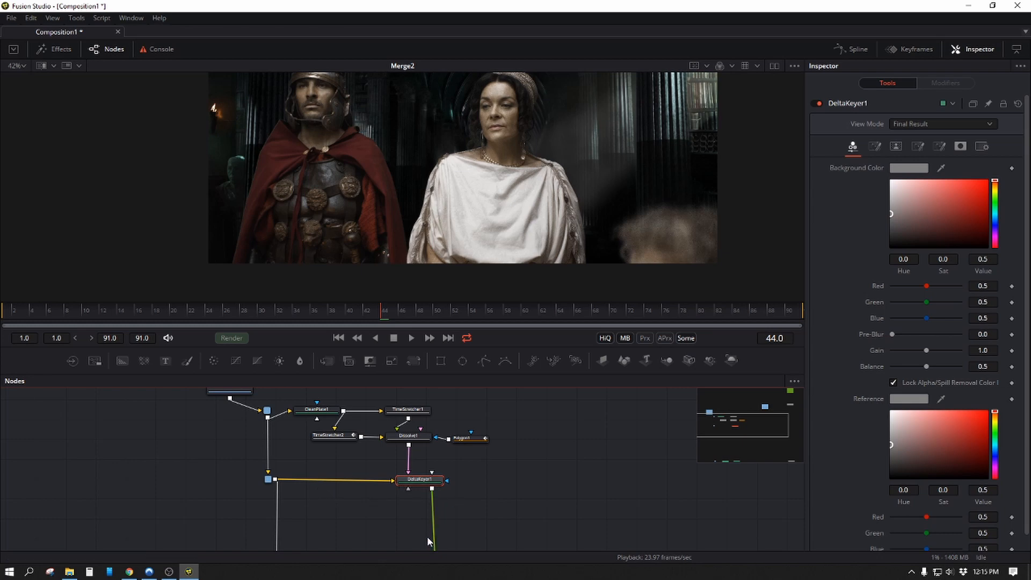
key("ctrl+c")
key("ctrl+v")
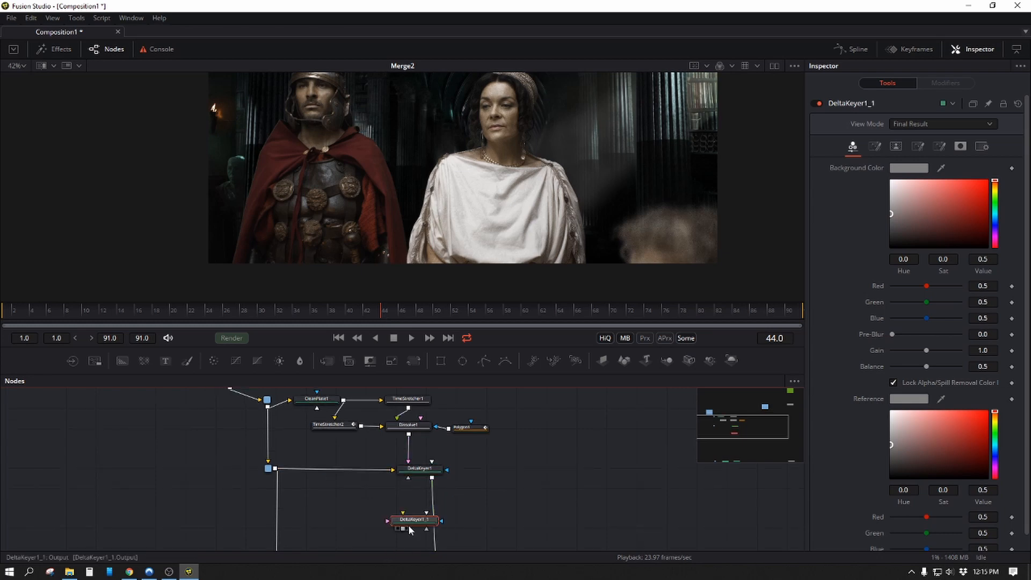
left_click_drag(408, 524, 370, 534)
left_click_drag(356, 496, 377, 472)
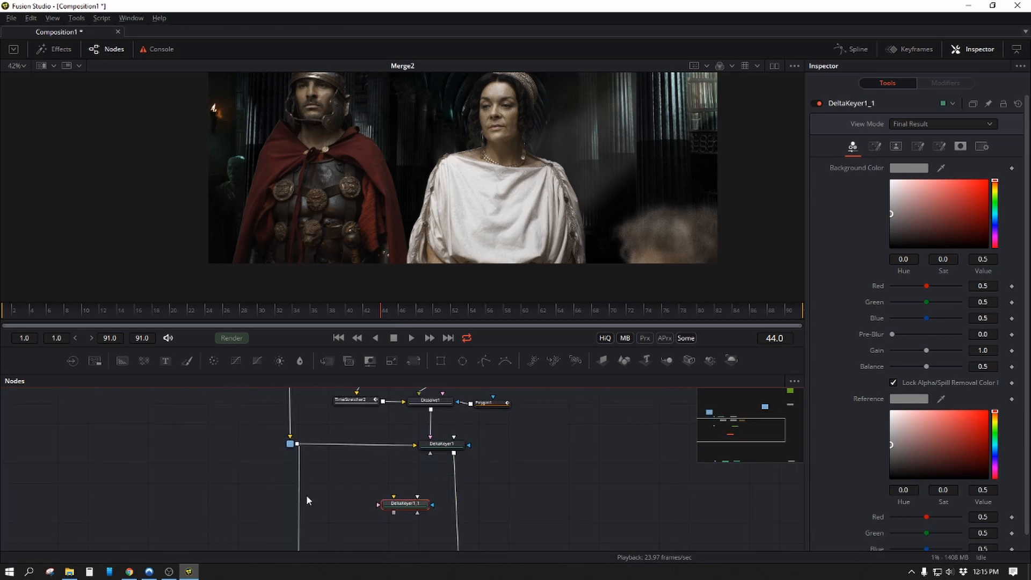
Step: Feed the duplicate keyer the source through a new pipe router, connect Dissolve1 as its clean plate, and display its output
left_click(298, 504, "alt")
left_click_drag(298, 510, 431, 410)
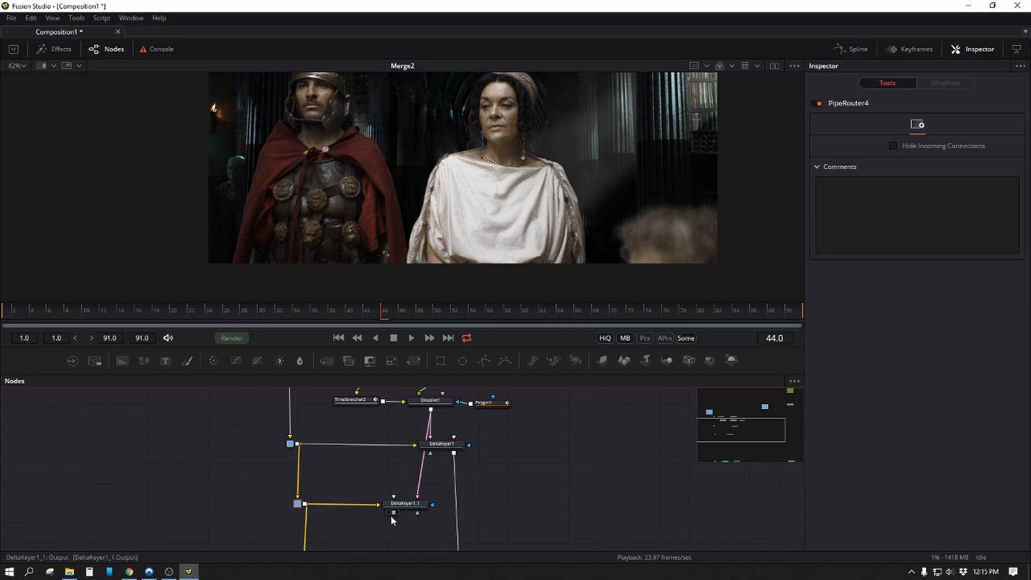
left_click(401, 505)
key("1")
left_click_drag(514, 194, 512, 223)
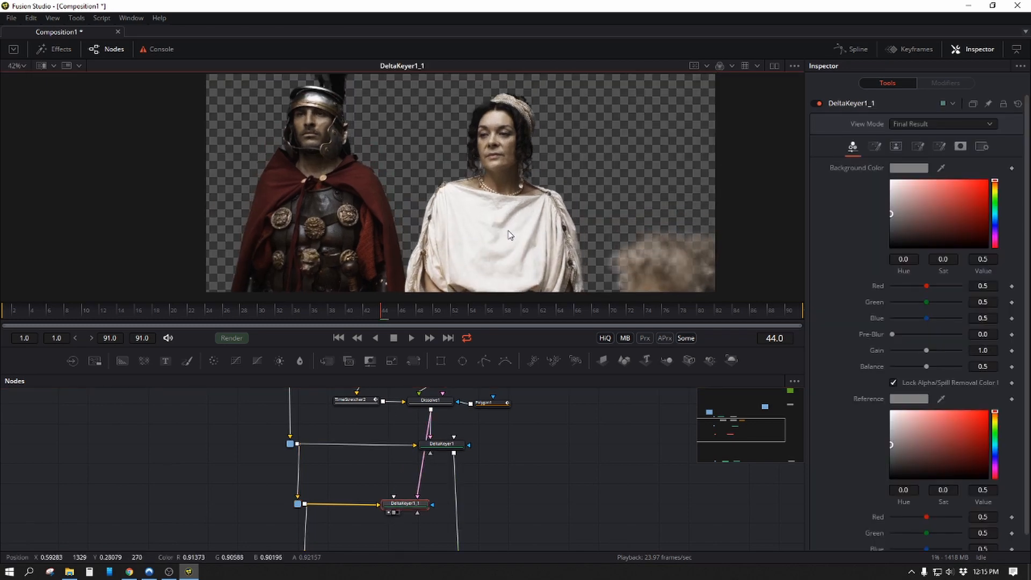
Step: Show the duplicate keyer's alpha channel and inspect the matte on the woman and the surrounding backdrop
key("a")
left_click_drag(589, 201, 413, 205)
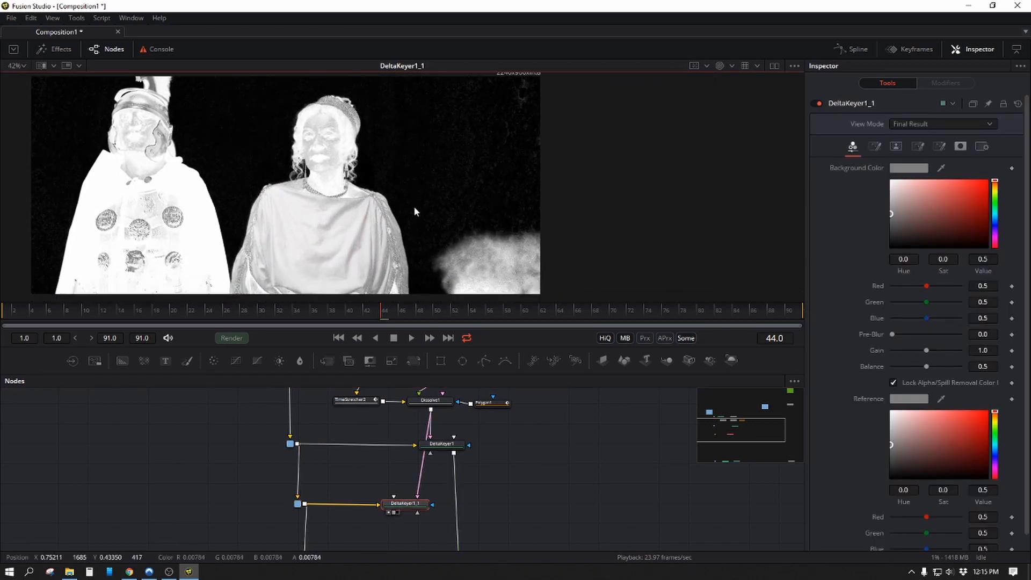
scroll(457, 192, "up", 2)
scroll(502, 181, "up", 3)
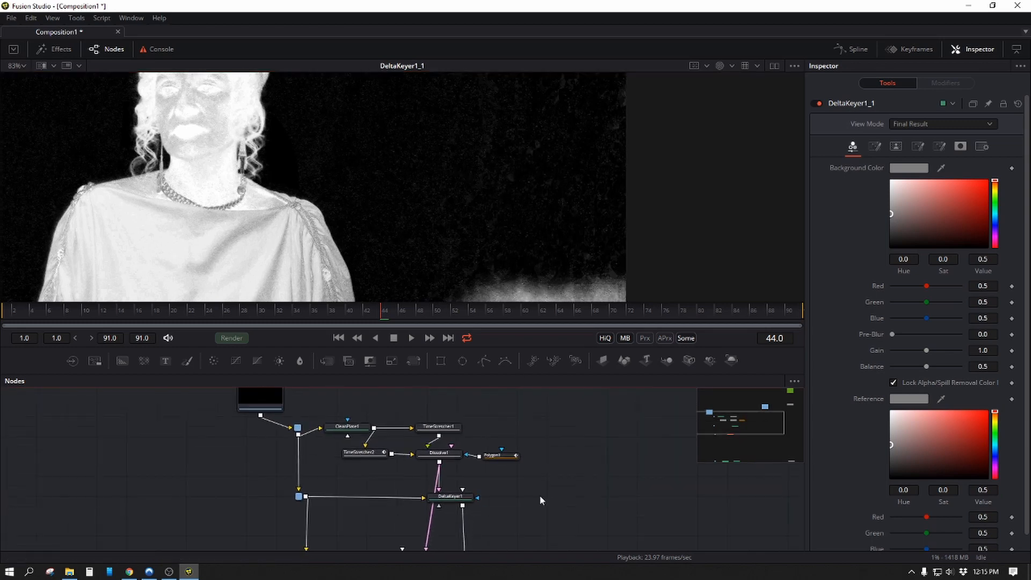
Step: Rename the original DeltaKeyer1 node as softMatte
left_click(454, 500)
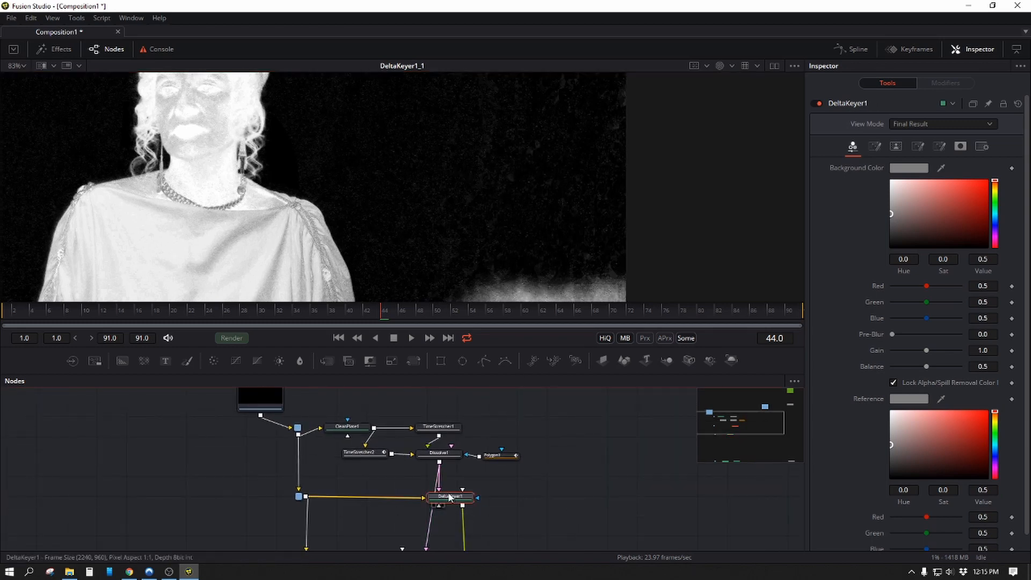
key("F2")
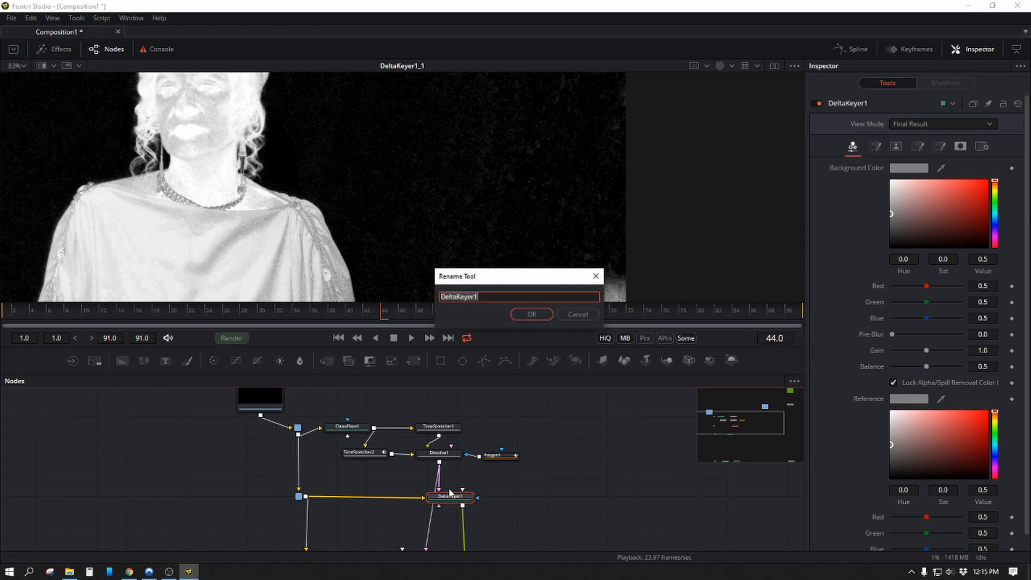
type("c")
key("Return")
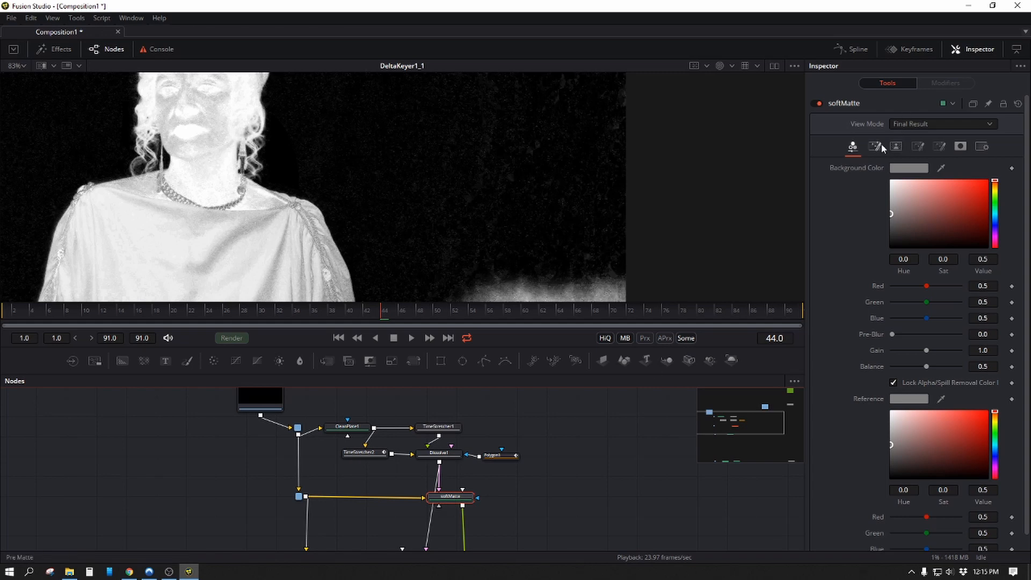
Step: Display softMatte's alpha and raise its low matte threshold to 0.1
left_click(897, 147)
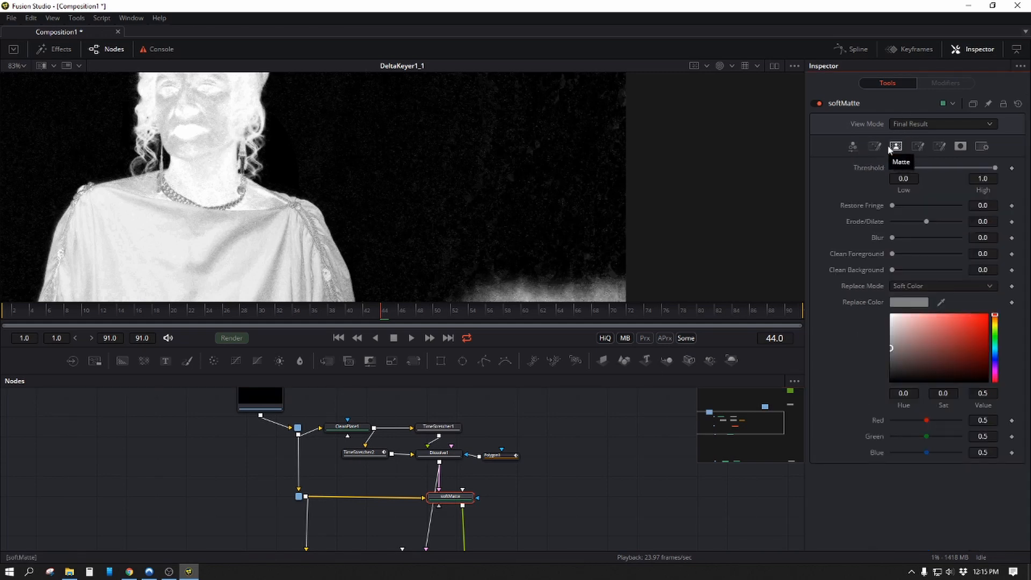
left_click_drag(562, 163, 662, 199)
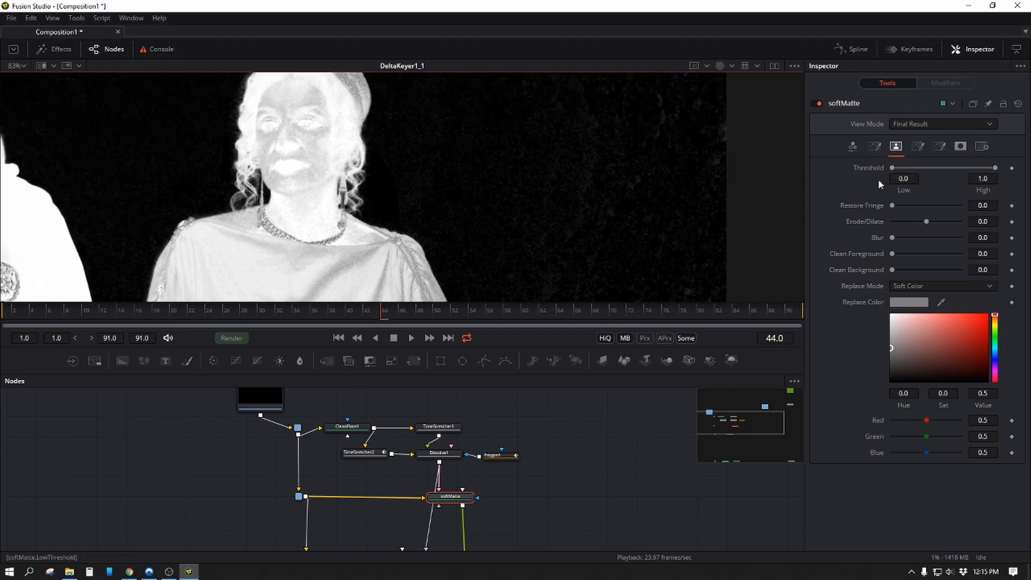
left_click_drag(893, 168, 894, 168)
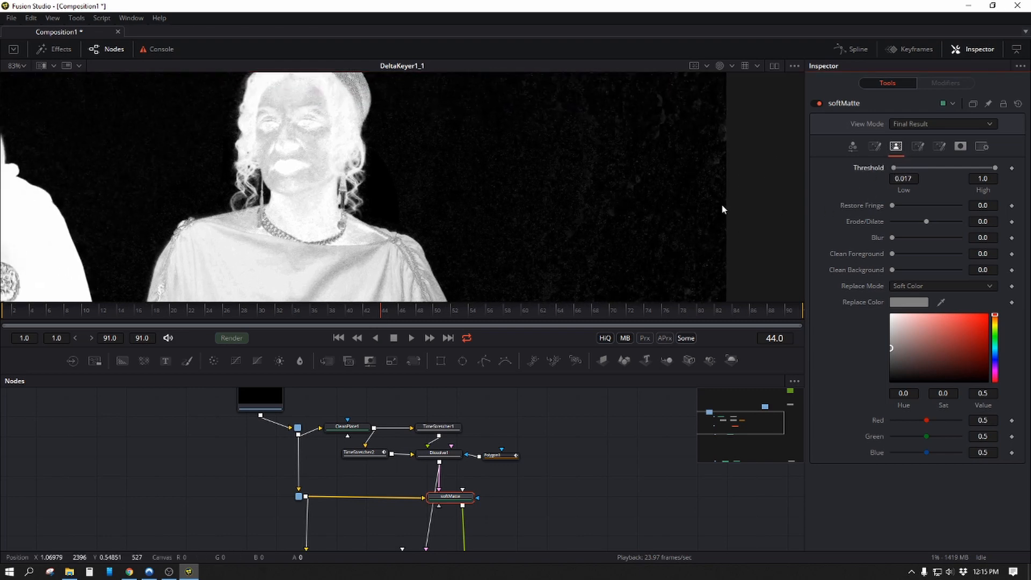
left_click(454, 495)
key("1")
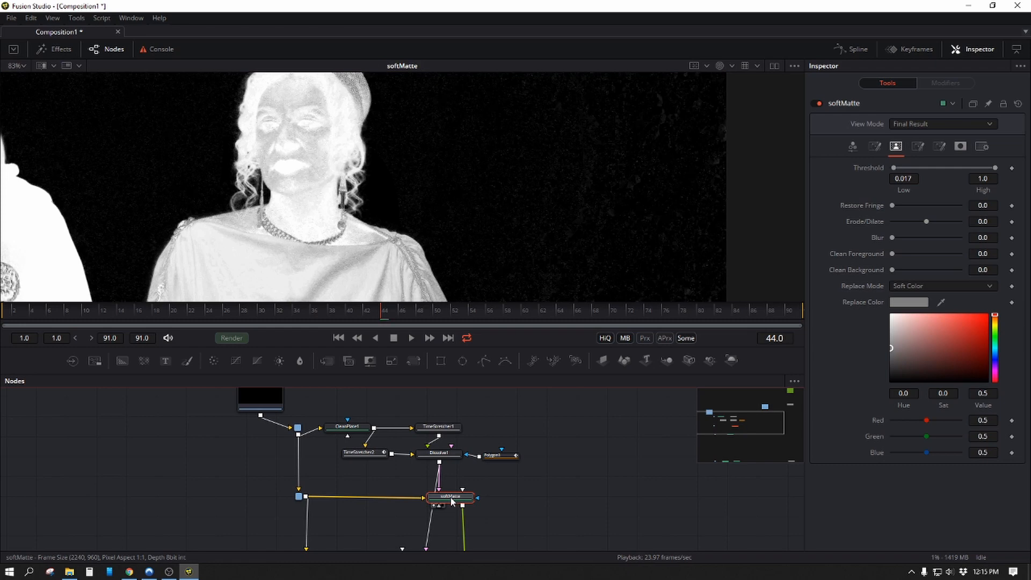
left_click_drag(894, 168, 897, 168)
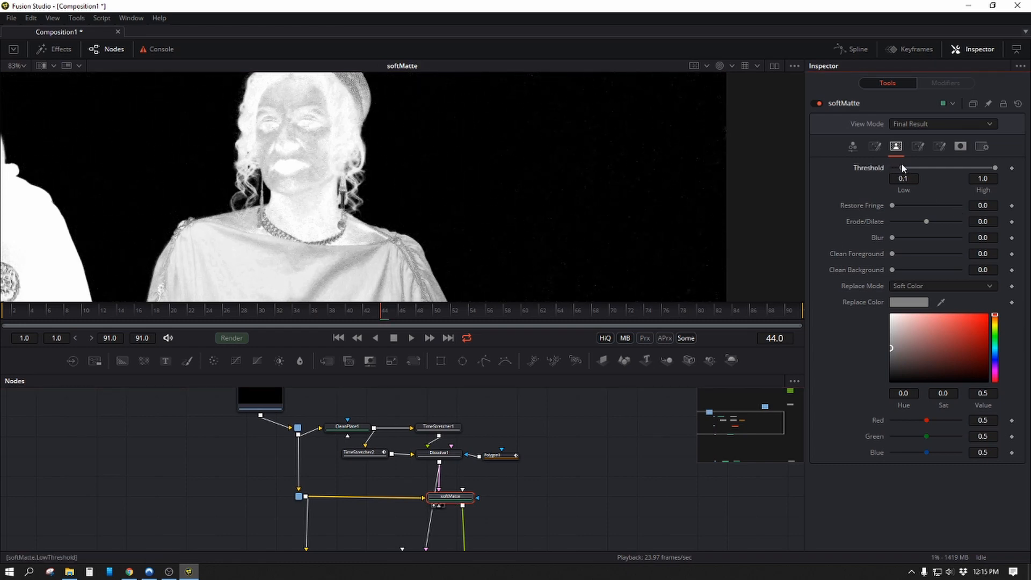
Step: Examine softMatte's alpha around both actors' heads, the woman's hair and shoulder, and the black backdrop for remaining noise
scroll(620, 231, "down", 4)
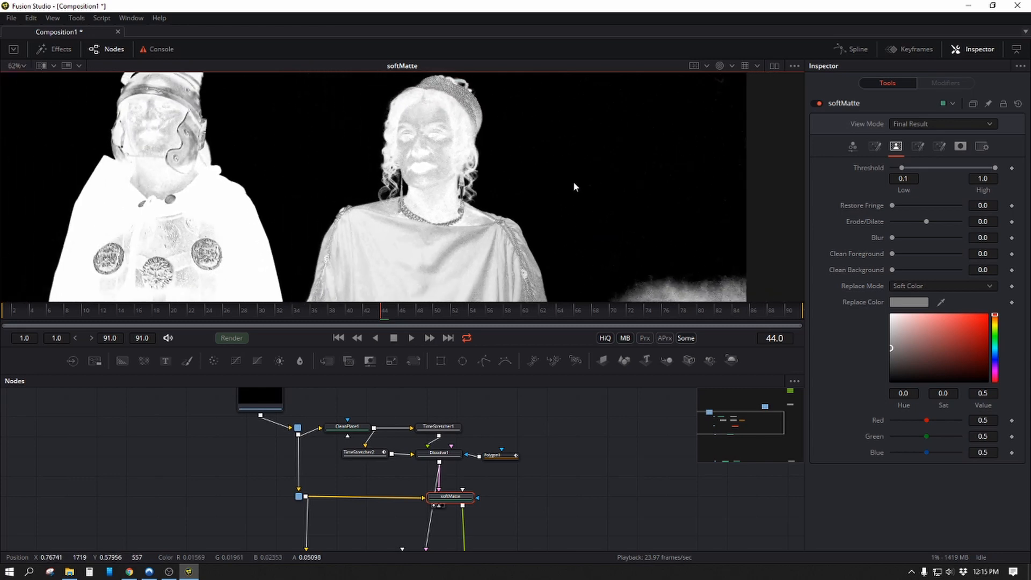
left_click_drag(590, 212, 787, 228)
left_click_drag(438, 170, 470, 67)
left_click_drag(374, 150, 358, 348)
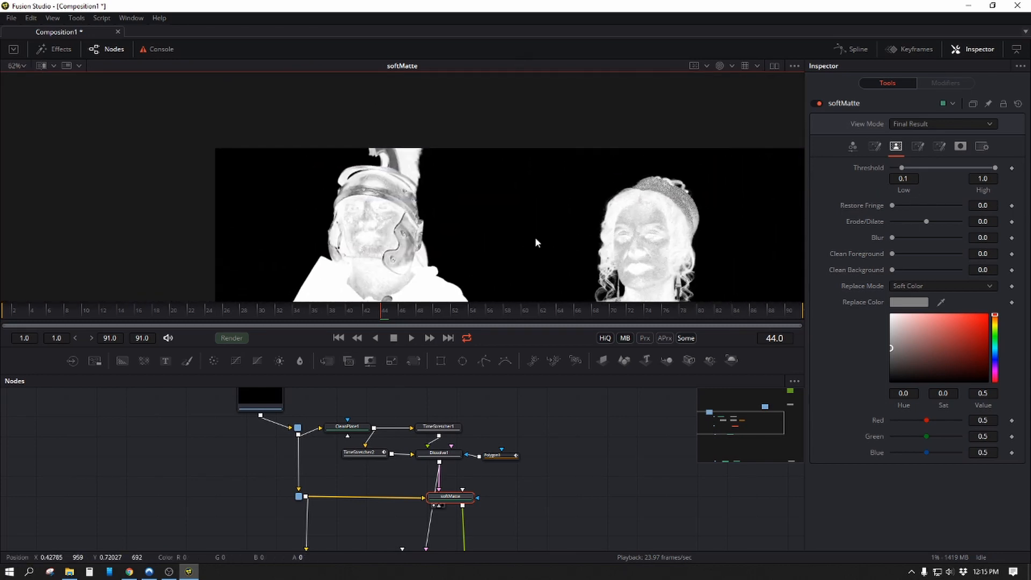
left_click_drag(527, 210, 191, 182)
scroll(353, 235, "up", 4)
scroll(422, 226, "up", 1)
left_click_drag(580, 284, 532, 183)
scroll(618, 215, "up", 3)
scroll(602, 194, "up", 2)
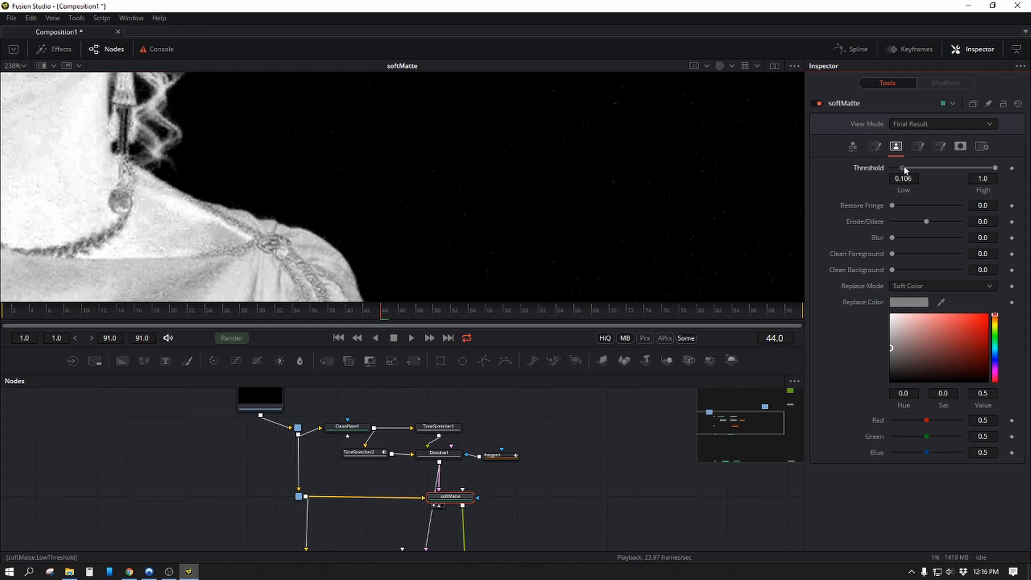
Step: Rename the duplicate keyer node DeltaKeyer1_1 as fillM
scroll(576, 225, "down", 5)
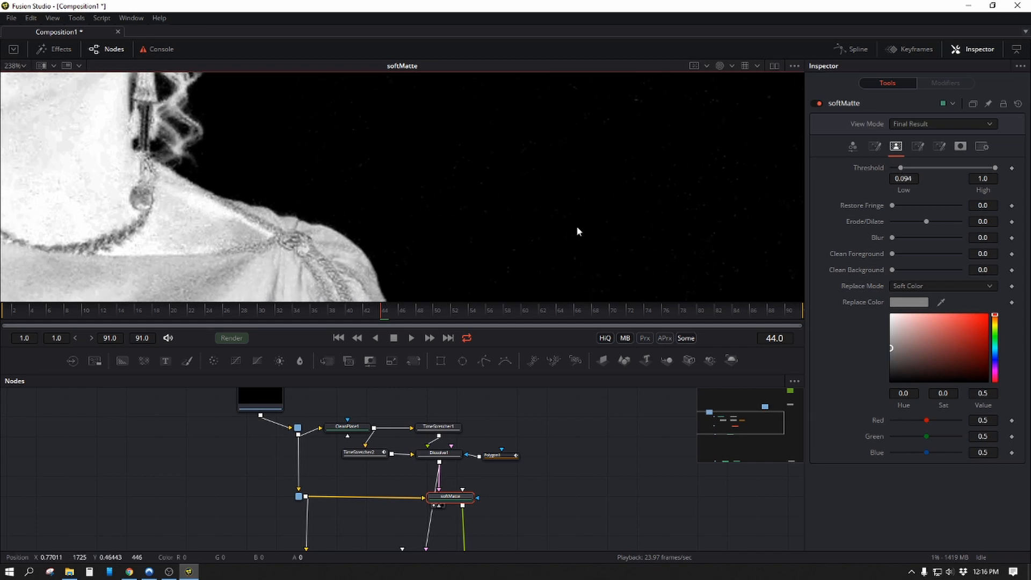
scroll(539, 224, "down", 5)
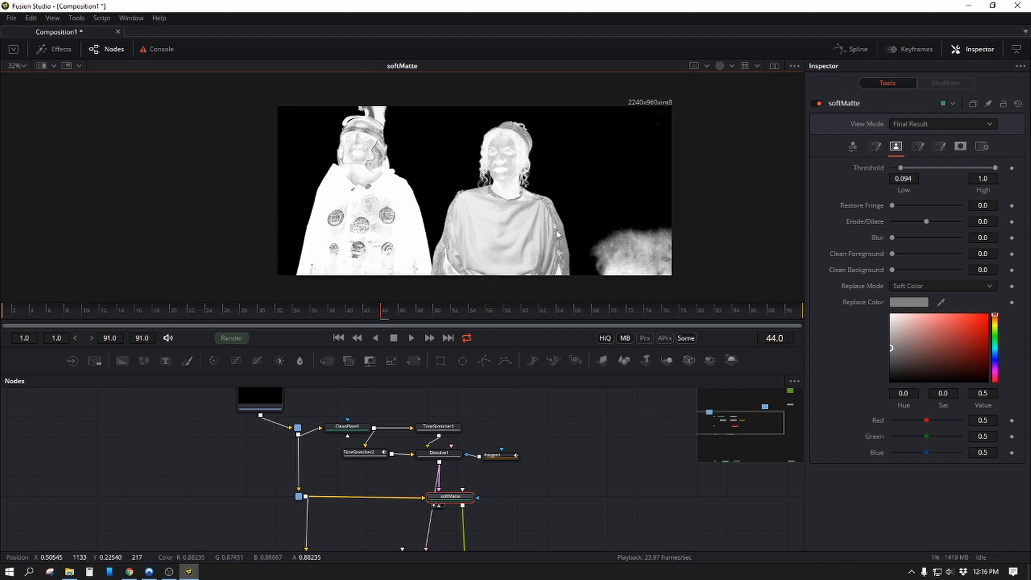
left_click_drag(387, 546, 397, 389)
left_click(434, 423)
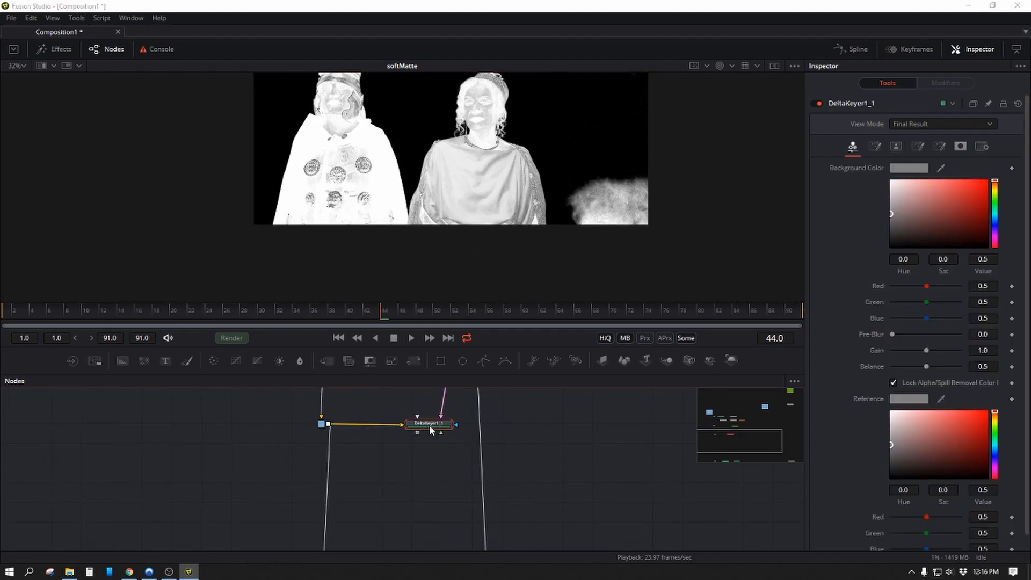
key("F2")
type("fillM")
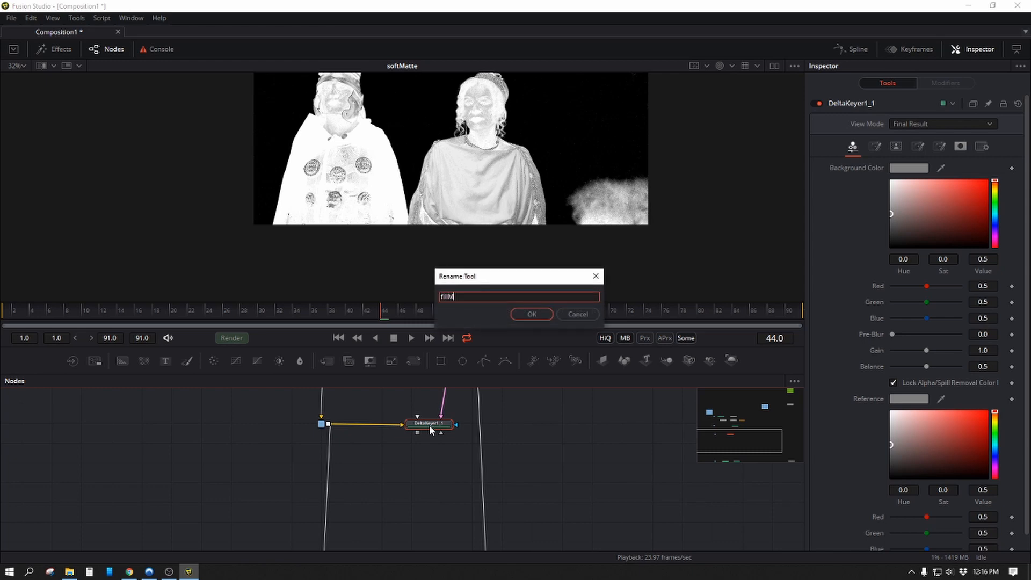
key("Return")
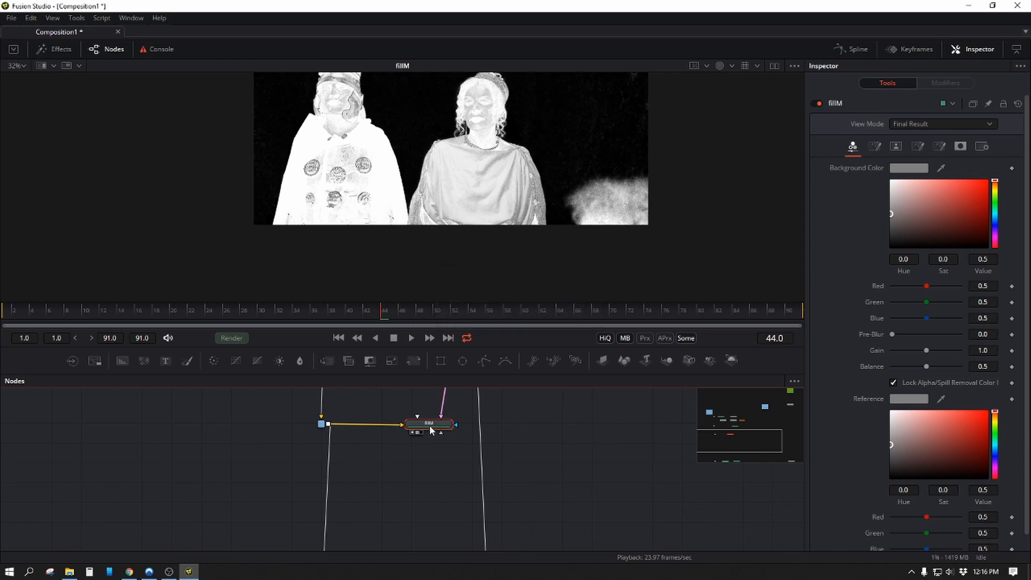
Step: Check fillM's alpha around the woman and the backdrop, and raise its low matte threshold to about 0.044
scroll(430, 446, "up", 2)
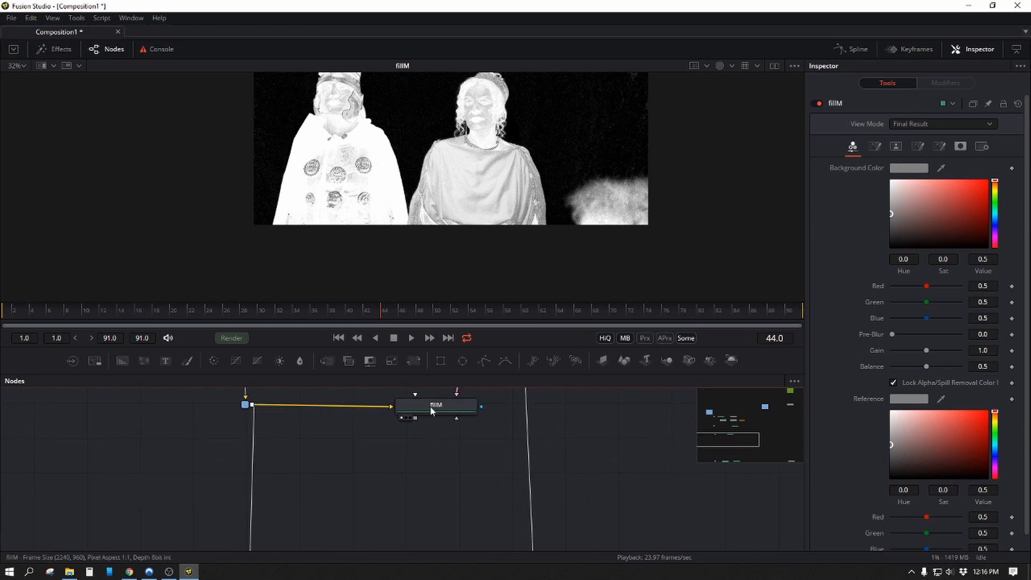
scroll(719, 146, "up", 3)
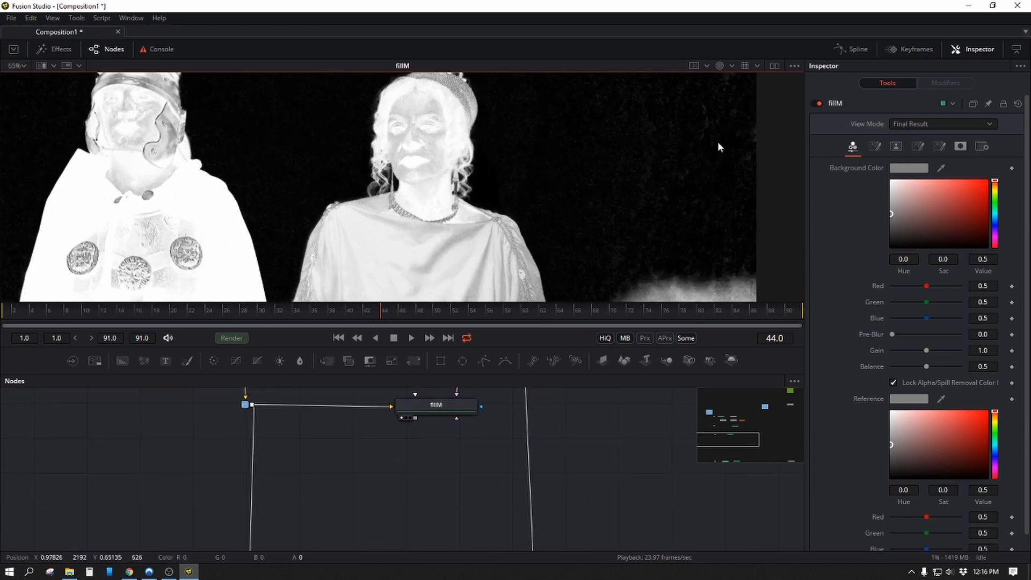
left_click_drag(491, 401, 416, 480)
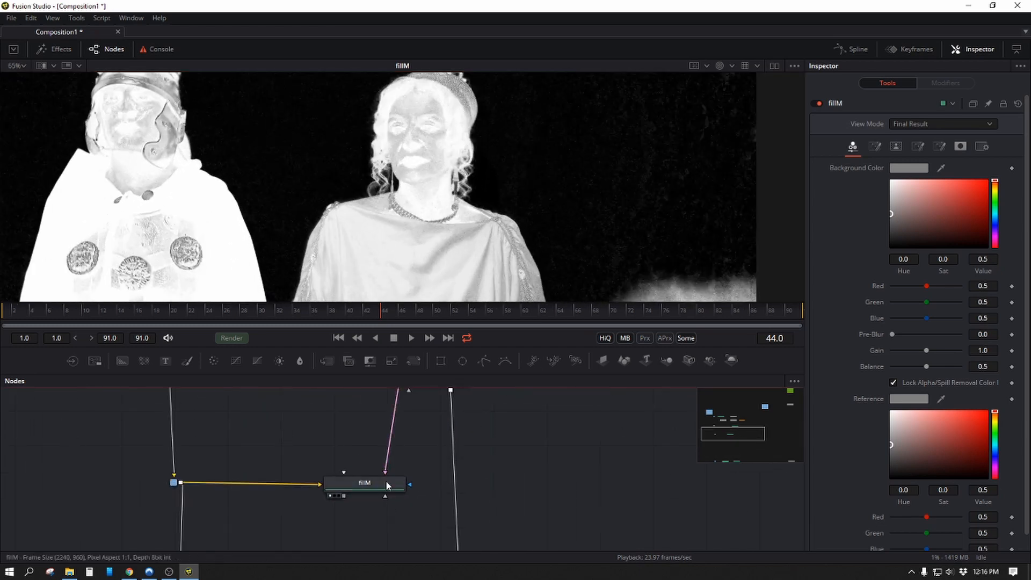
left_click(895, 146)
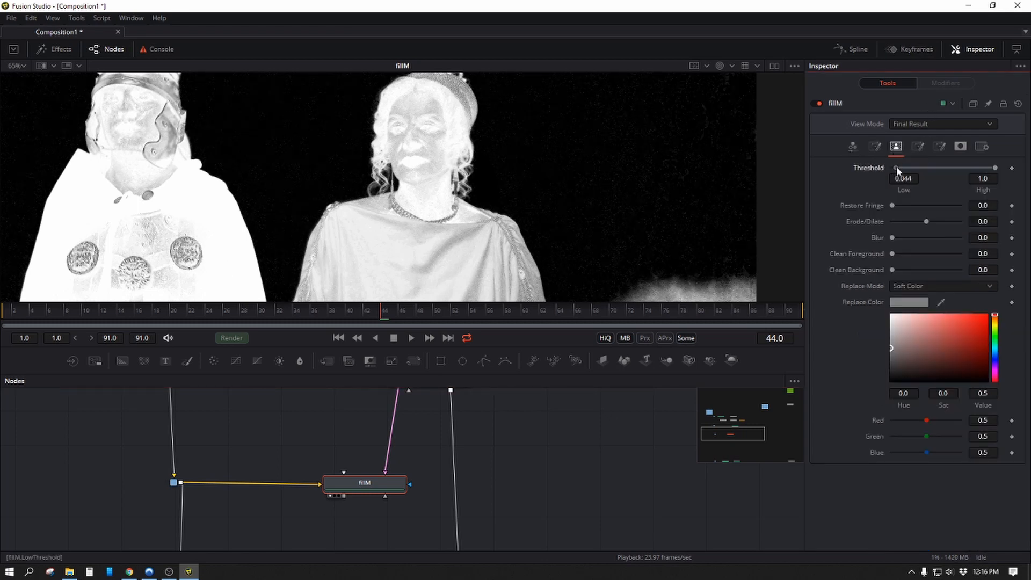
Step: Set the fillM matte threshold to 0.267 low and 0.678 high to clean up the silhouettes
left_click_drag(893, 167, 918, 155)
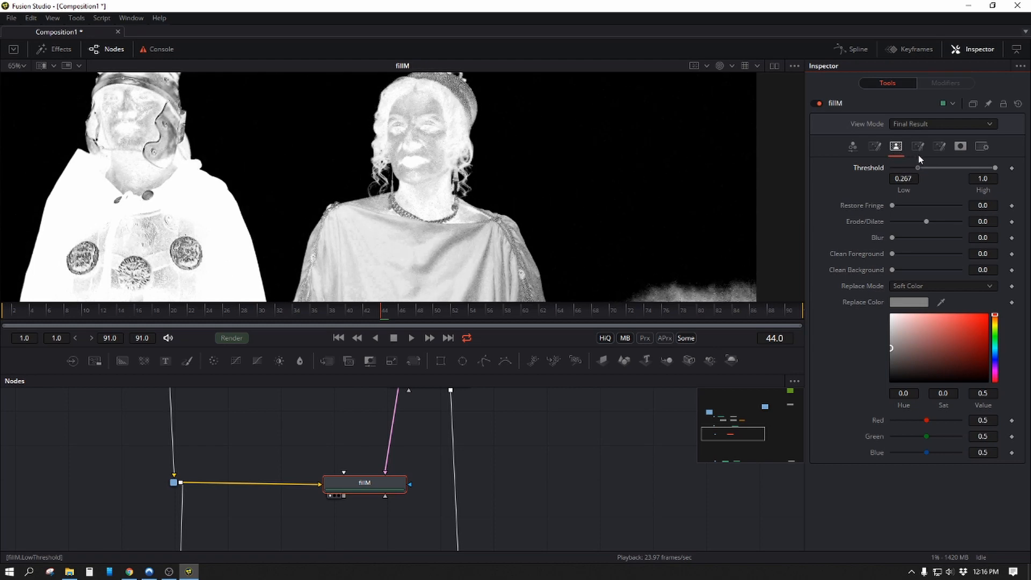
left_click_drag(538, 219, 604, 153)
scroll(604, 154, "down", 1)
scroll(604, 153, "down", 1)
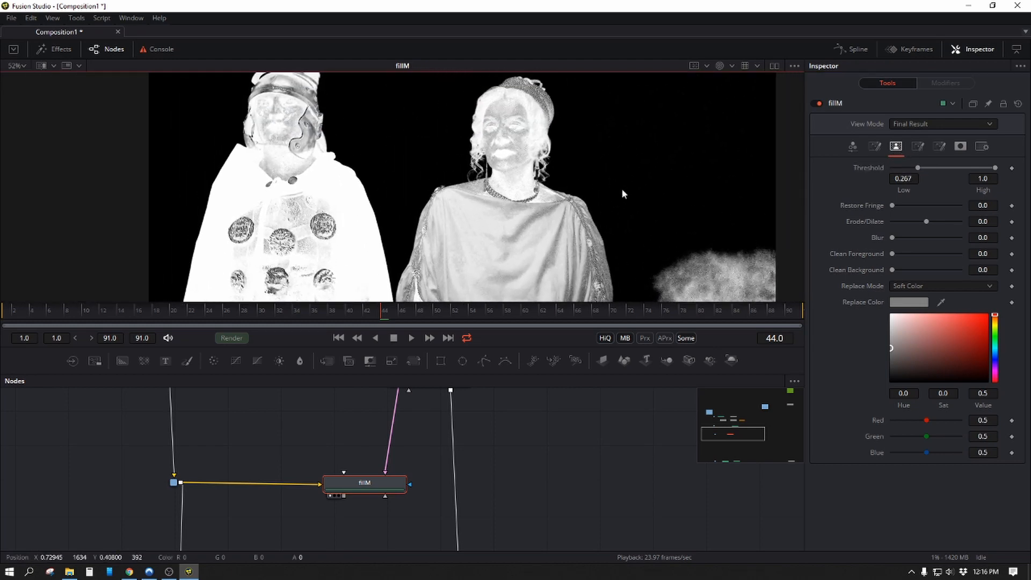
left_click_drag(996, 167, 964, 166)
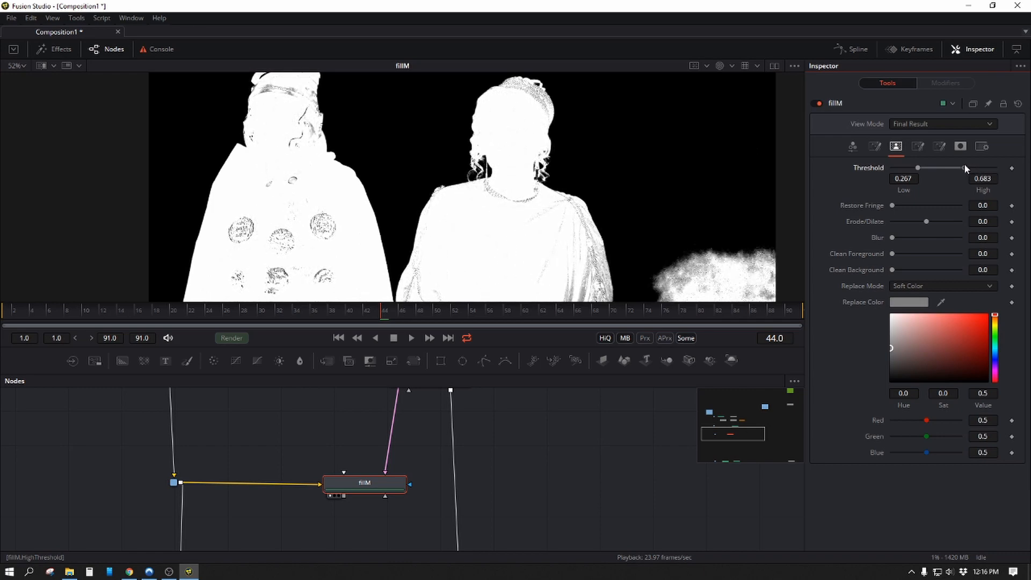
left_click_drag(579, 262, 606, 240)
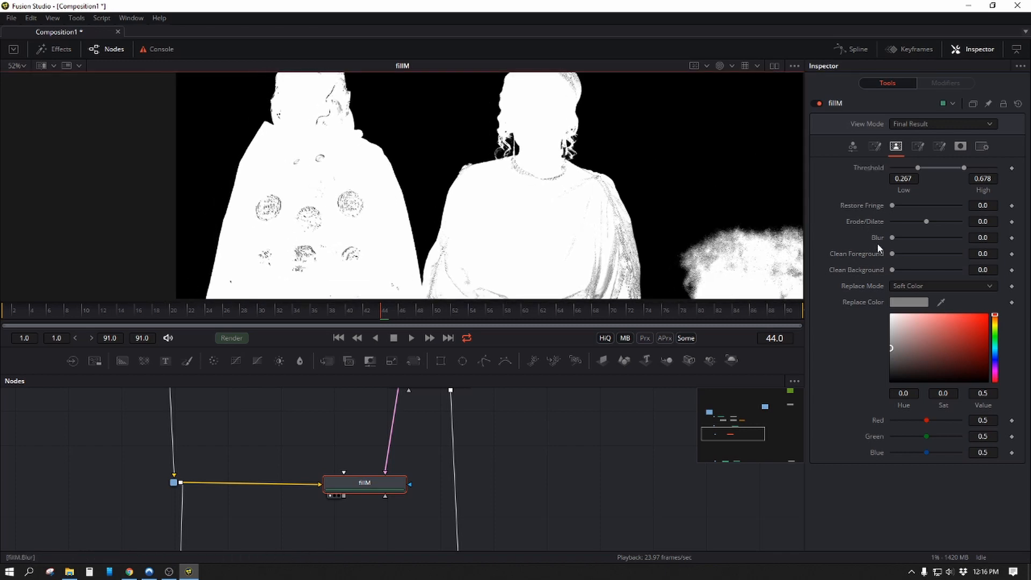
Step: Set fillM's Clean Foreground to 0.0026 and check the figures' silhouettes for remaining holes
left_click_drag(892, 253, 911, 252)
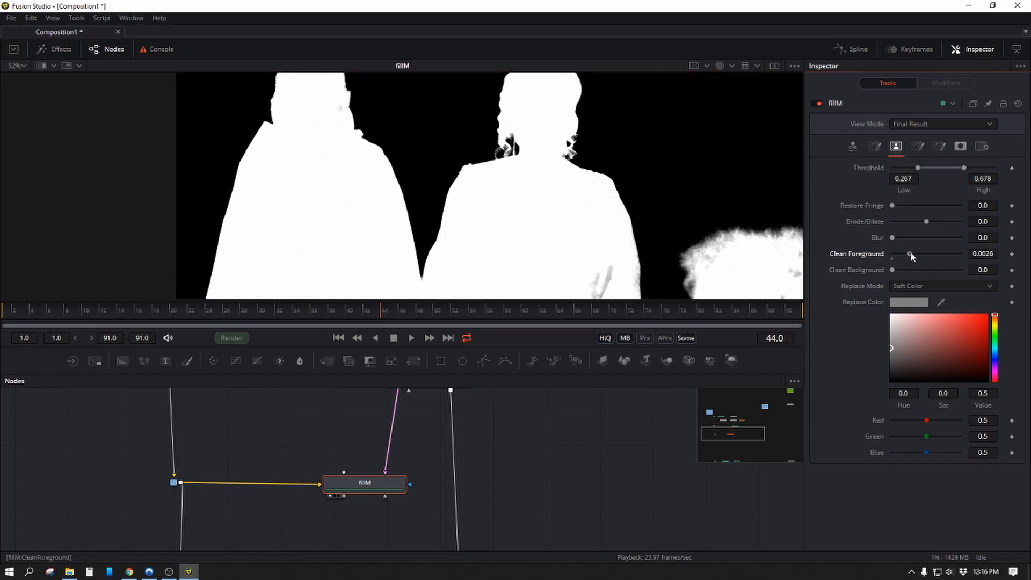
left_click_drag(640, 240, 434, 181)
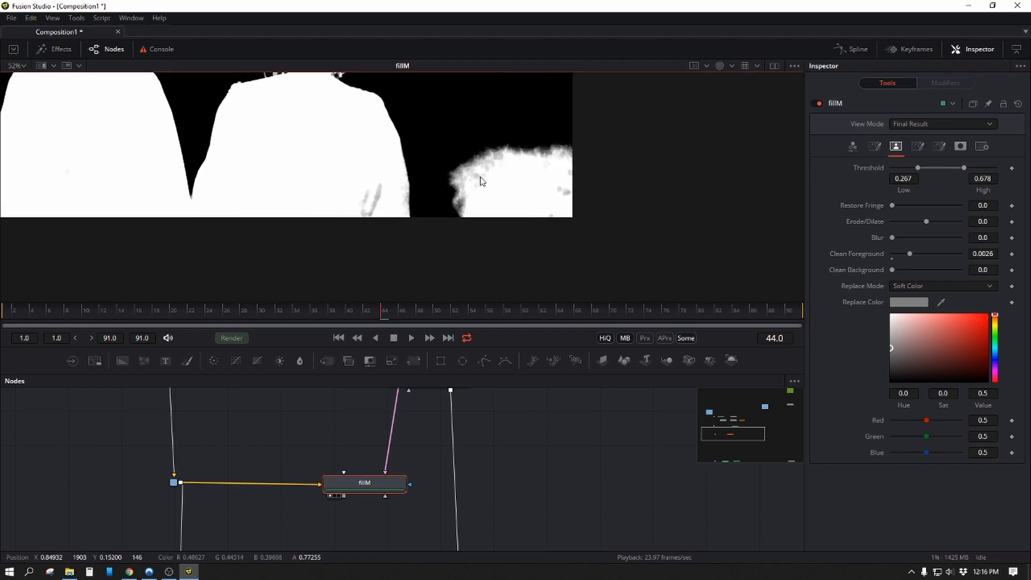
left_click_drag(347, 120, 540, 285)
left_click_drag(479, 216, 422, 139)
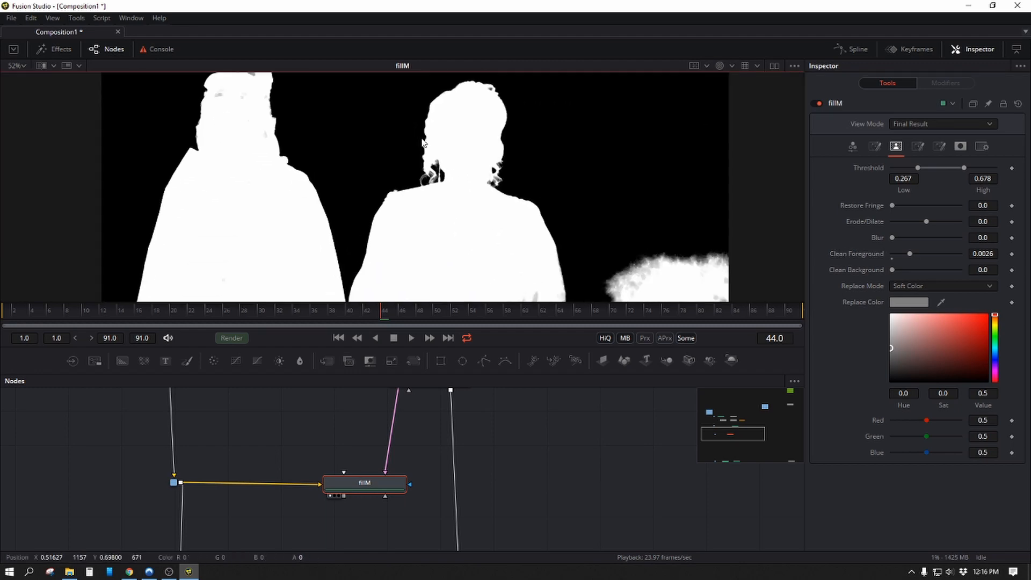
scroll(422, 139, "up", 5)
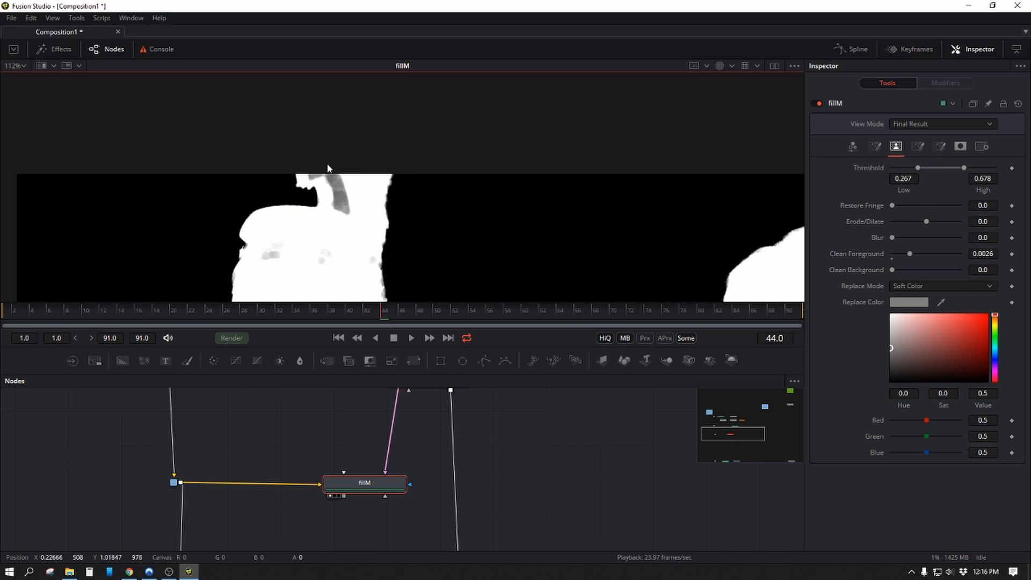
scroll(490, 170, "down", 3)
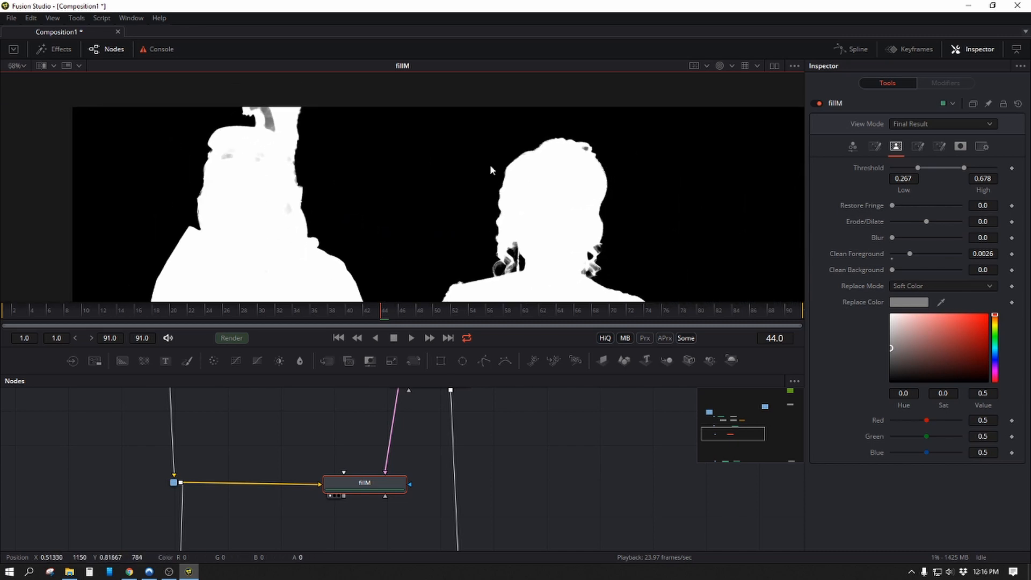
left_click_drag(490, 166, 475, 150)
scroll(401, 163, "down", 2)
left_click_drag(506, 217, 369, 132)
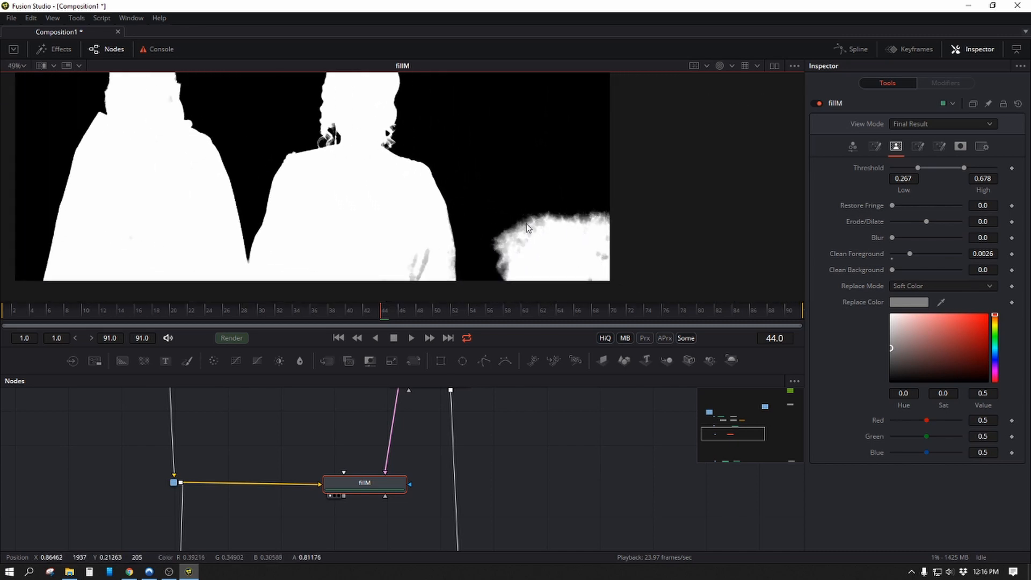
Step: Shrink the fillM matte with an Erode/Dilate of -0.0006 and check its edges up close
scroll(463, 132, "up", 4)
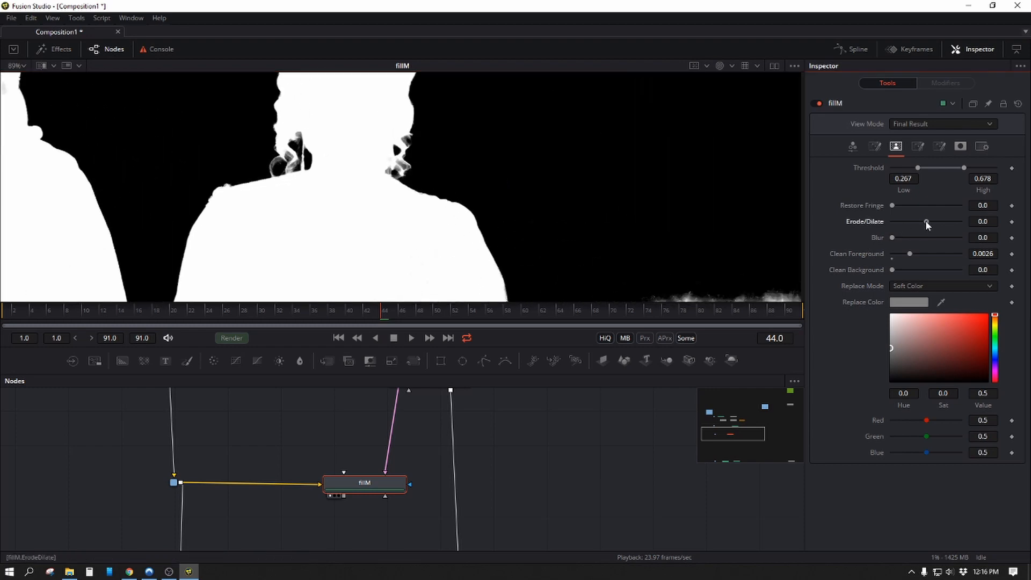
left_click_drag(926, 225, 926, 224)
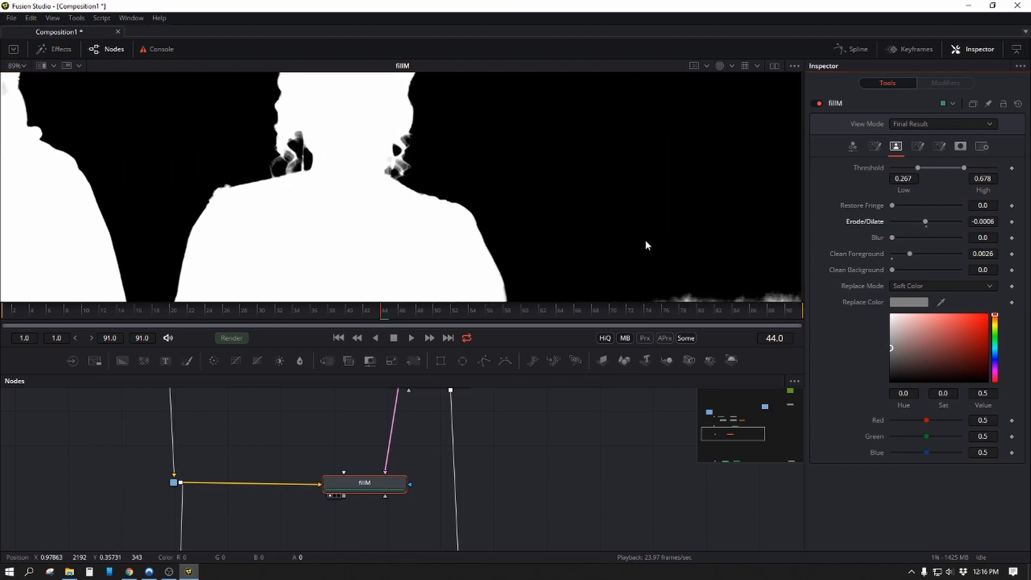
scroll(647, 246, "down", 4)
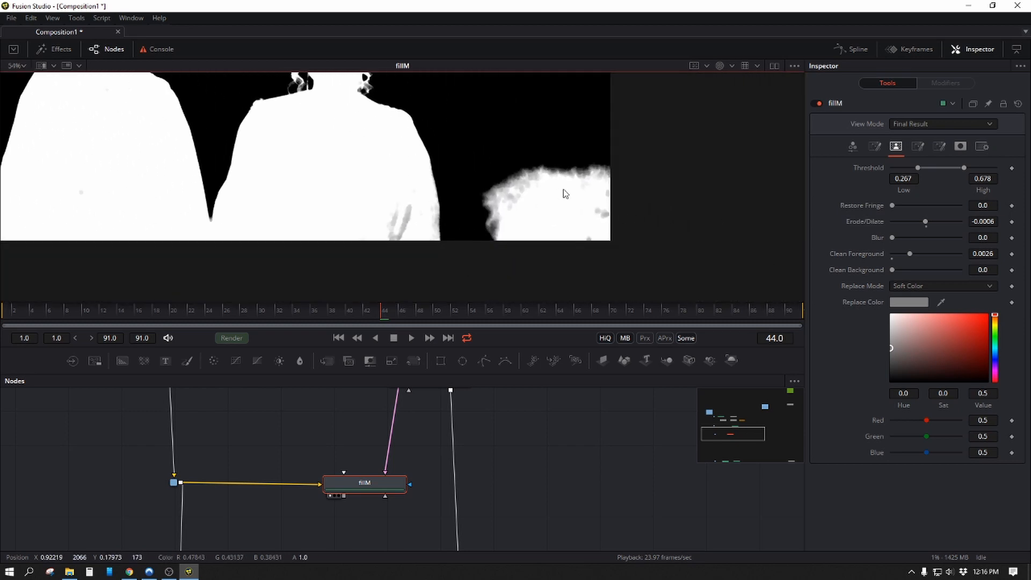
scroll(554, 233, "up", 3)
scroll(272, 211, "up", 3)
scroll(440, 520, "up", 2)
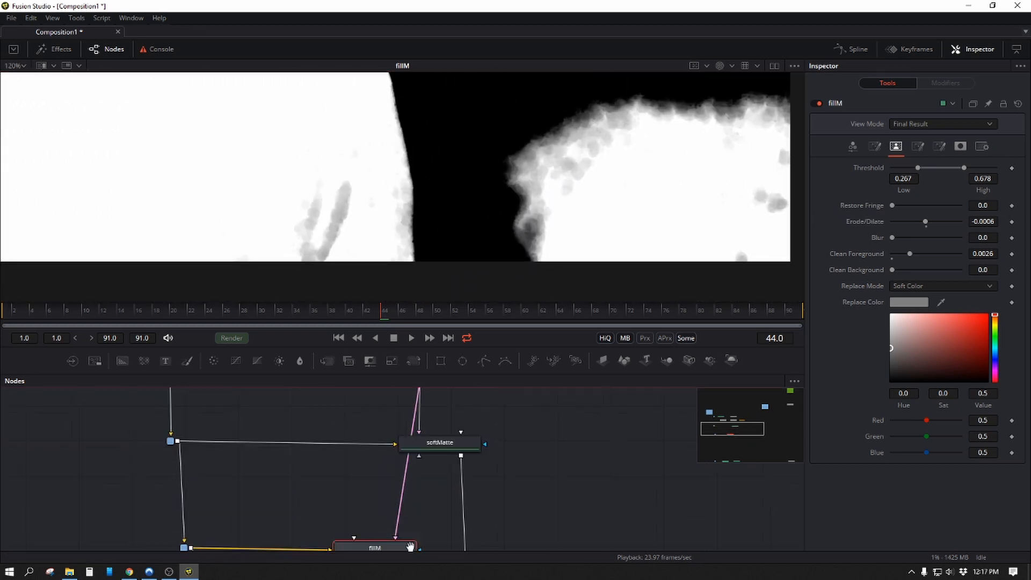
Step: Set fillM's matte Blur to 0.00157 and Clean Background to 0.00079
scroll(410, 546, "up", 2)
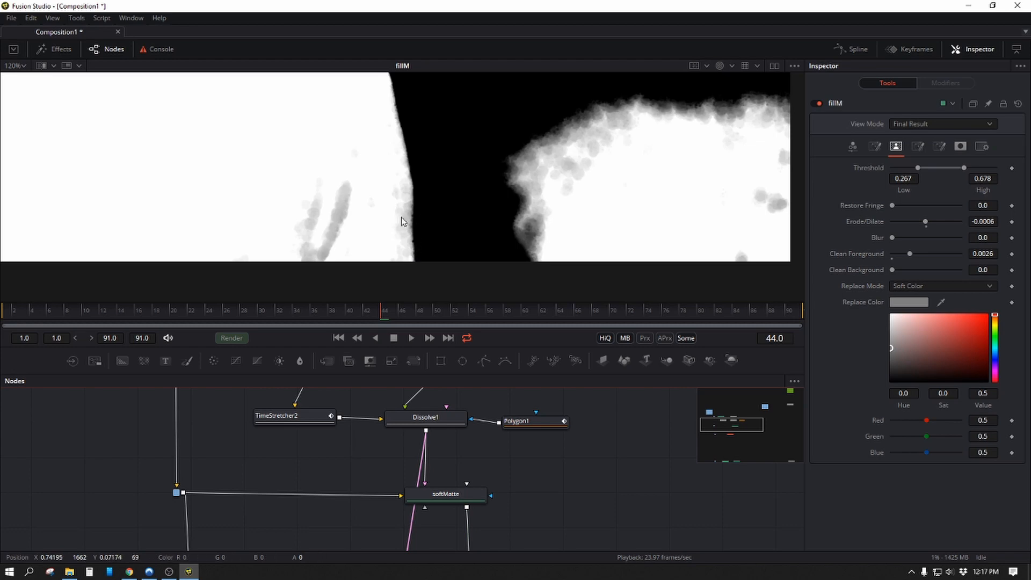
left_click_drag(418, 182, 728, 218)
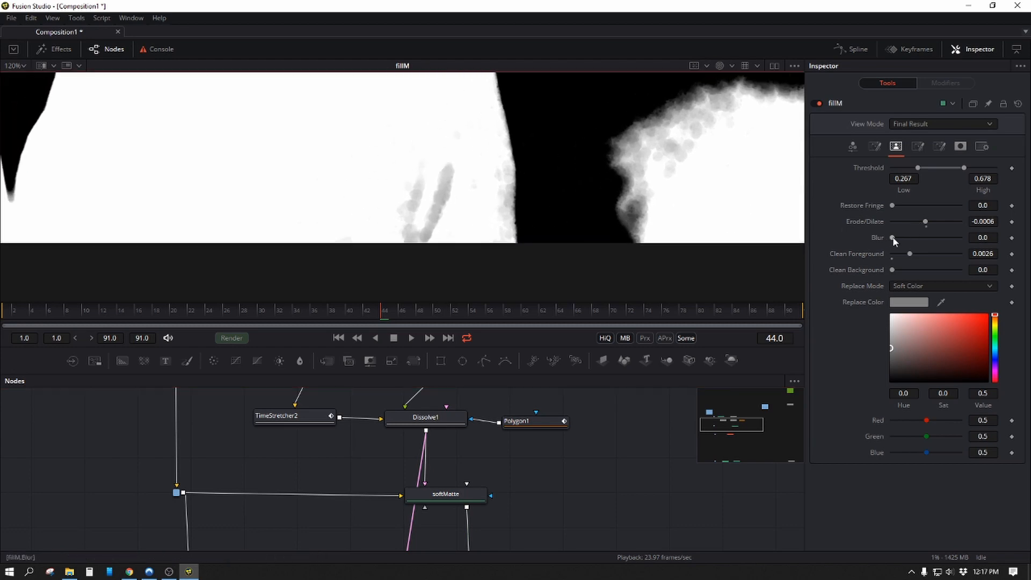
left_click_drag(893, 237, 898, 269)
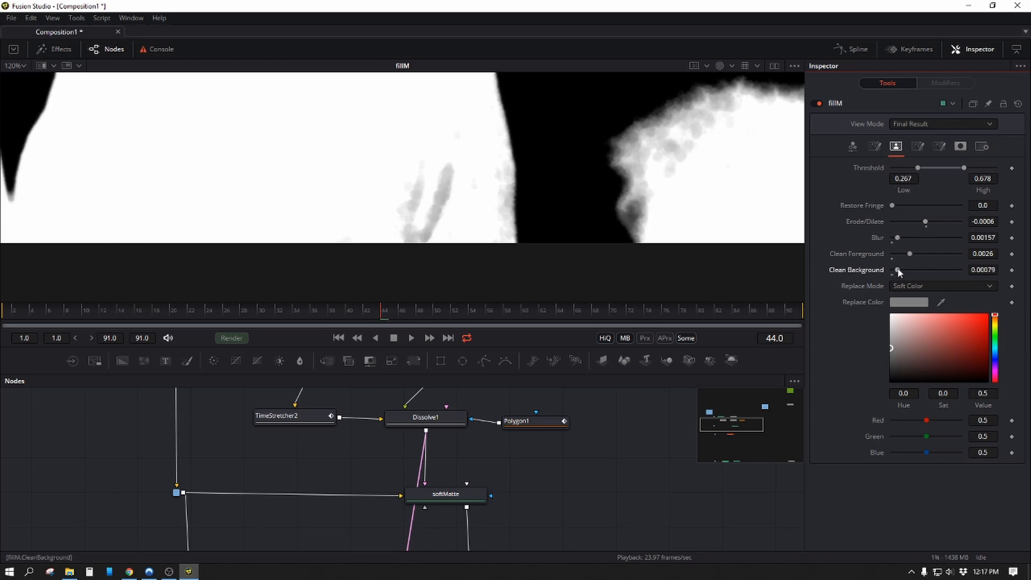
Step: Inspect the softened gap between the two figures and reduce fillM's Blur to 0.00079
scroll(628, 218, "down", 4)
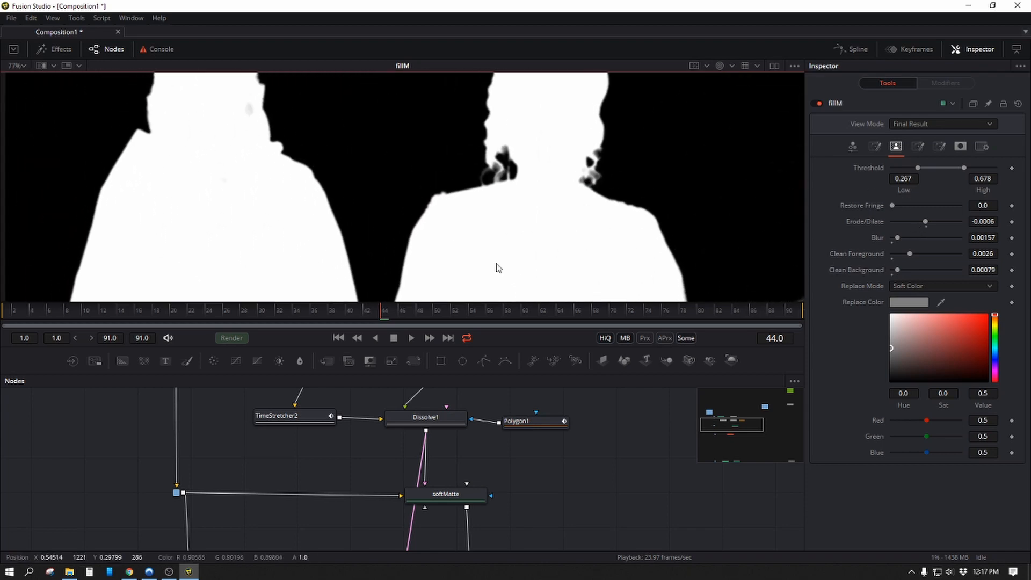
scroll(498, 267, "up", 7)
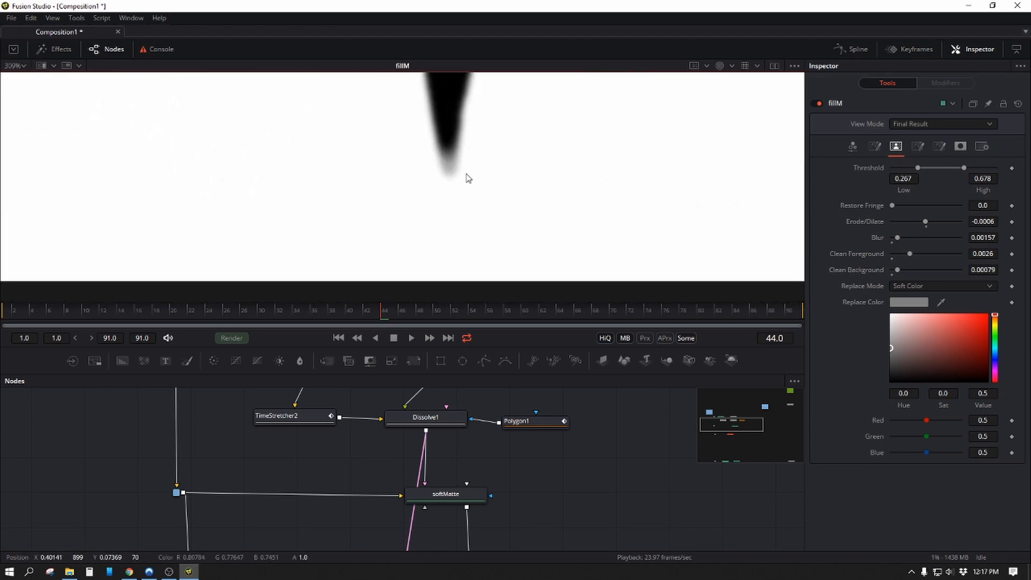
scroll(585, 166, "down", 7)
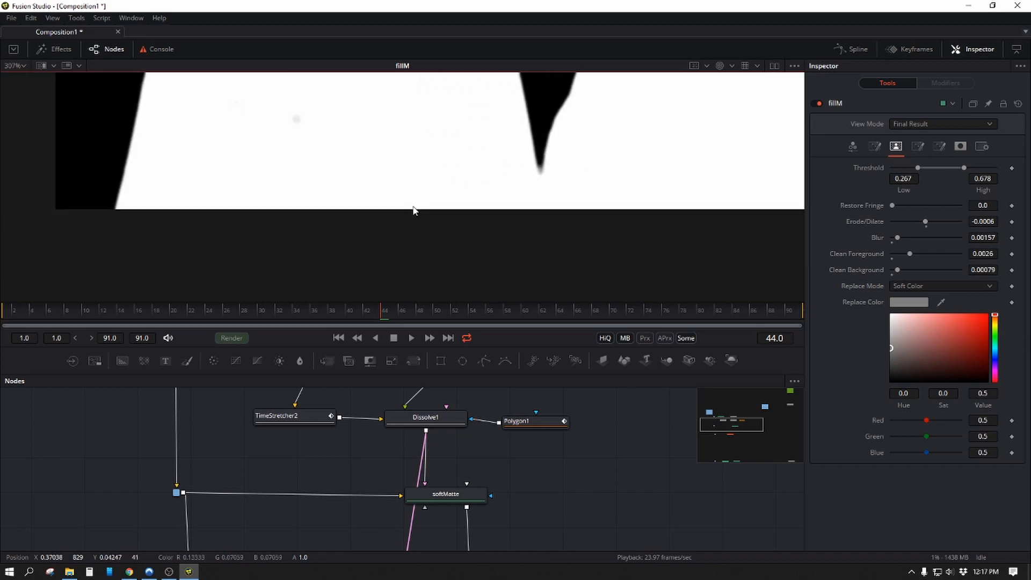
scroll(524, 231, "down", 3)
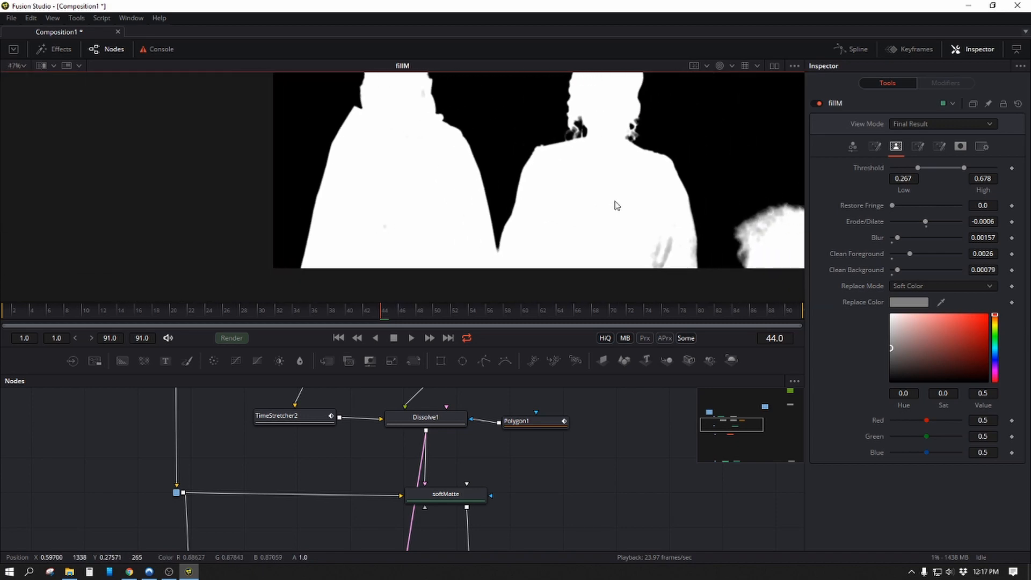
scroll(475, 232, "up", 3)
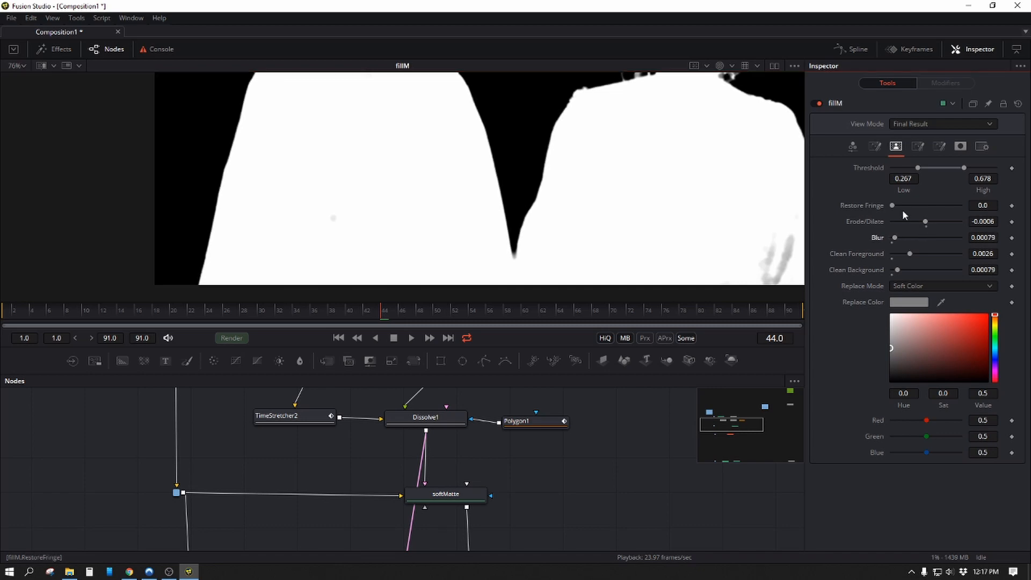
scroll(624, 200, "down", 3)
Step: Add a Merge node and insert it on the output connection of softMatte, beside fillM
left_click_drag(425, 459, 455, 331)
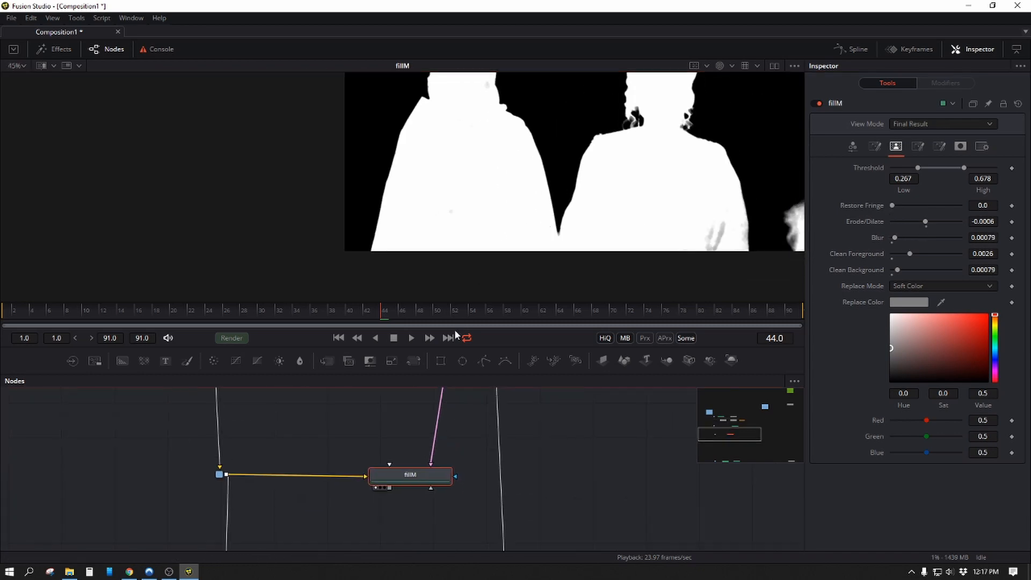
left_click_drag(603, 474, 482, 492)
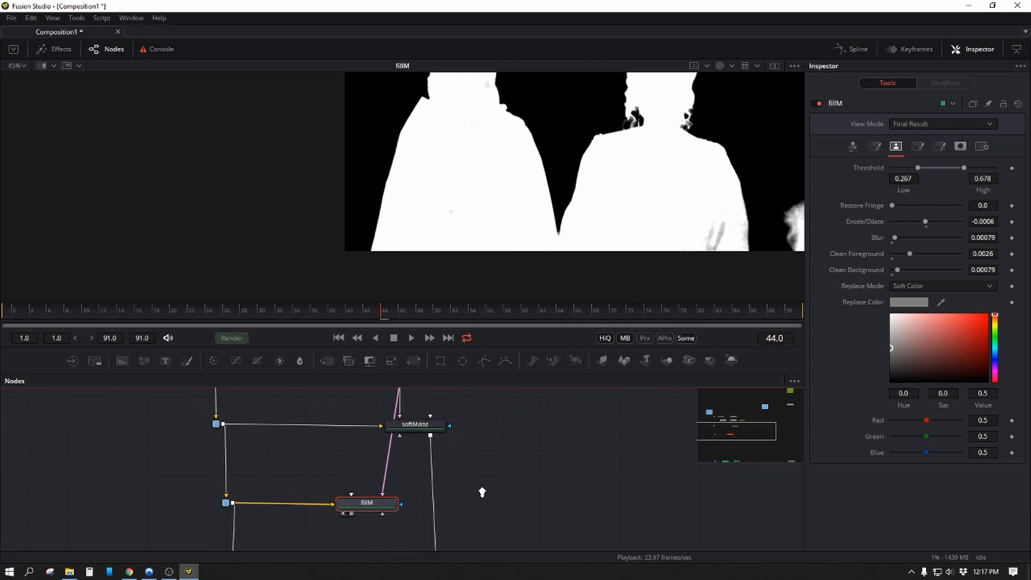
scroll(555, 492, "down", 2)
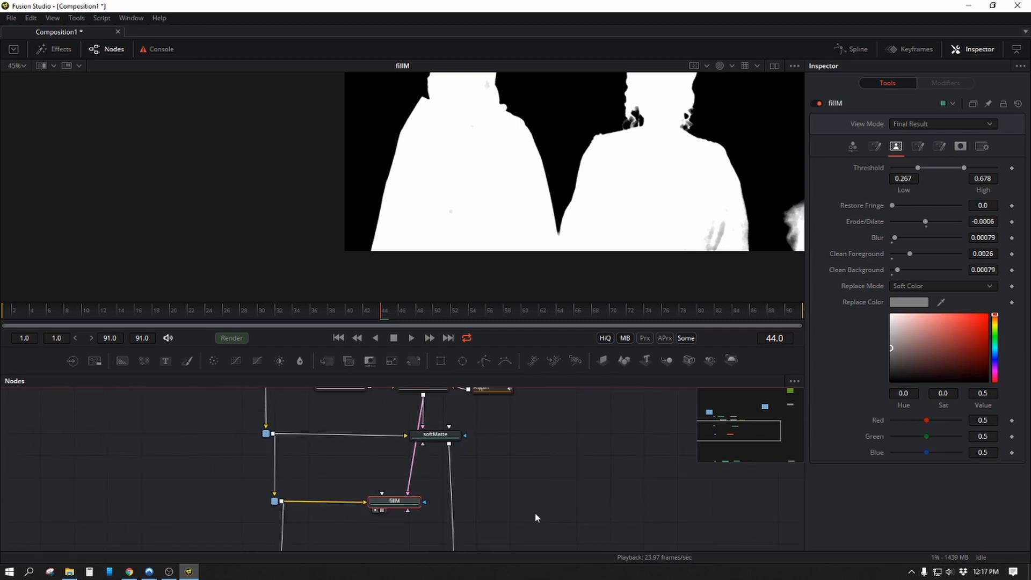
left_click(509, 496)
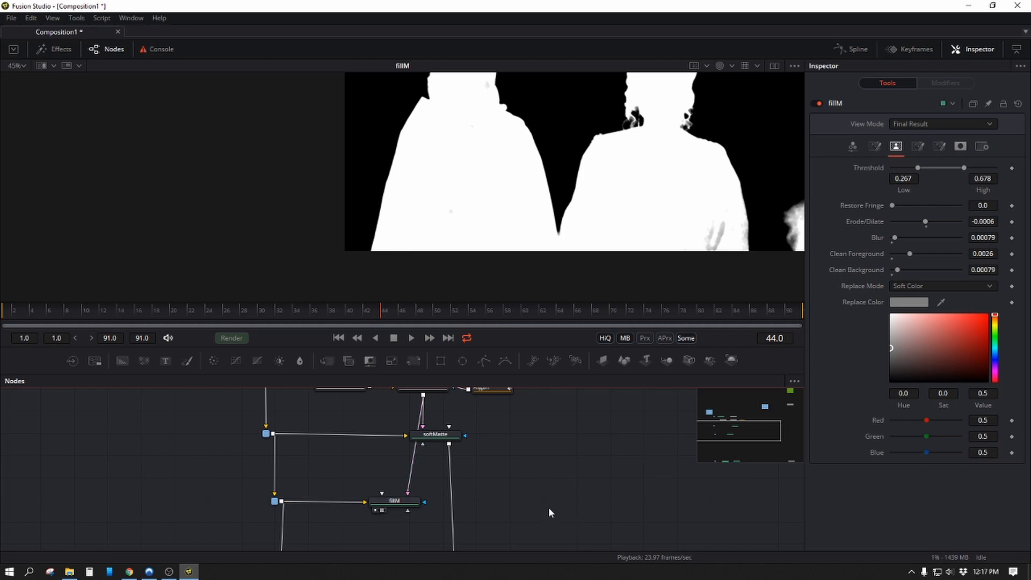
key("m")
mouse_move(477, 520)
left_mouse_down()
mouse_move(453, 518)
mouse_move(465, 503)
left_mouse_up()
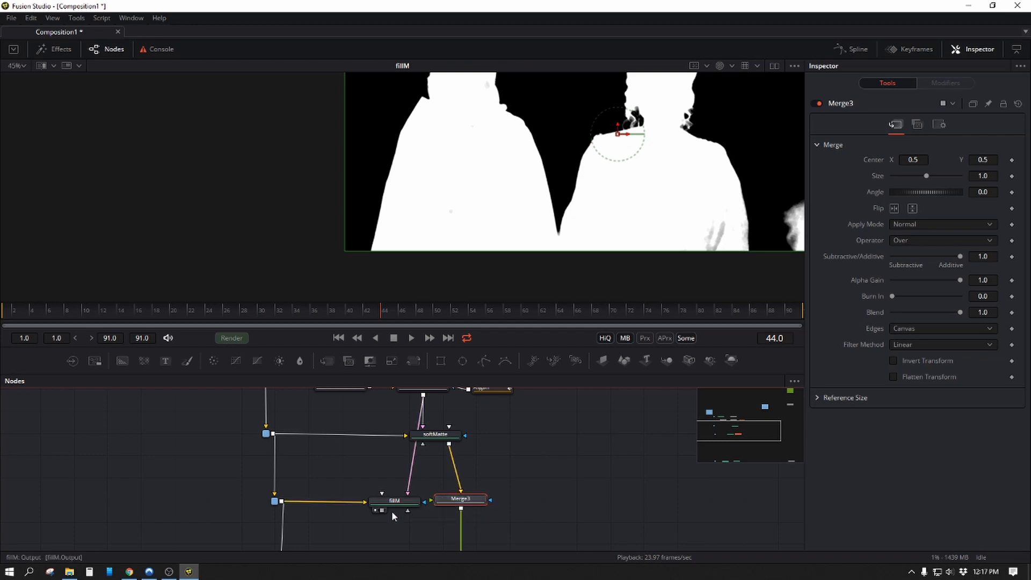
Step: Connect fillM's output to the foreground of the new Merge and view the combined matte
left_click_drag(383, 511, 431, 500)
left_click(467, 500)
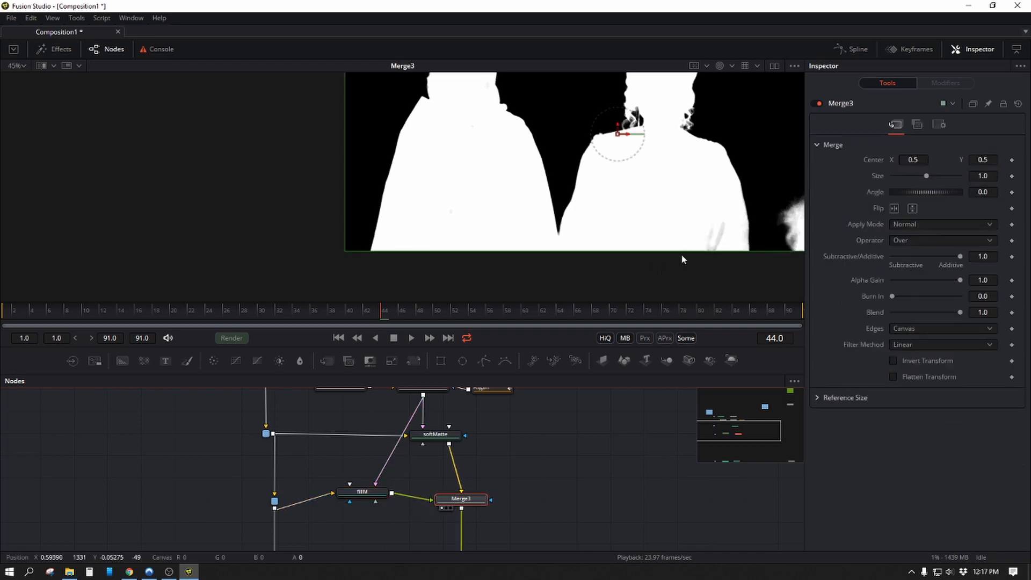
left_click_drag(708, 185, 426, 256)
scroll(428, 261, "up", 5)
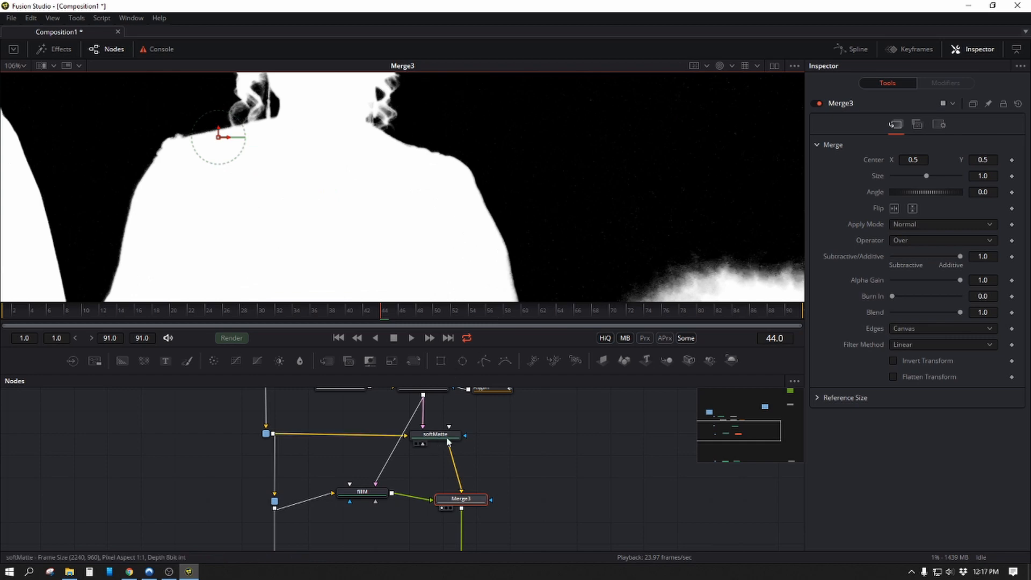
Step: Compare the softMatte output with the merged matte by viewing each node in turn
left_click(450, 439)
key("1")
left_click(473, 500)
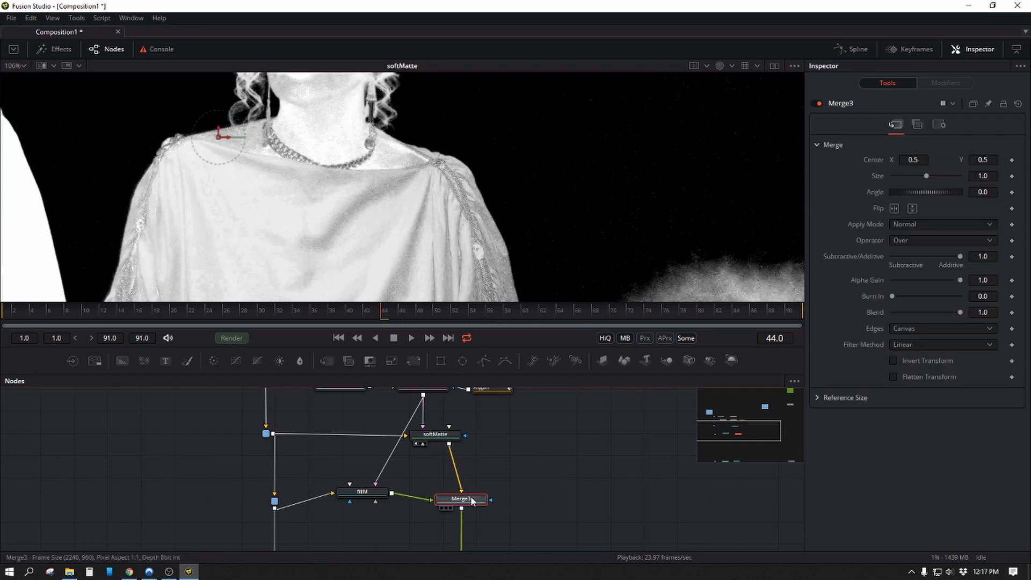
key("1")
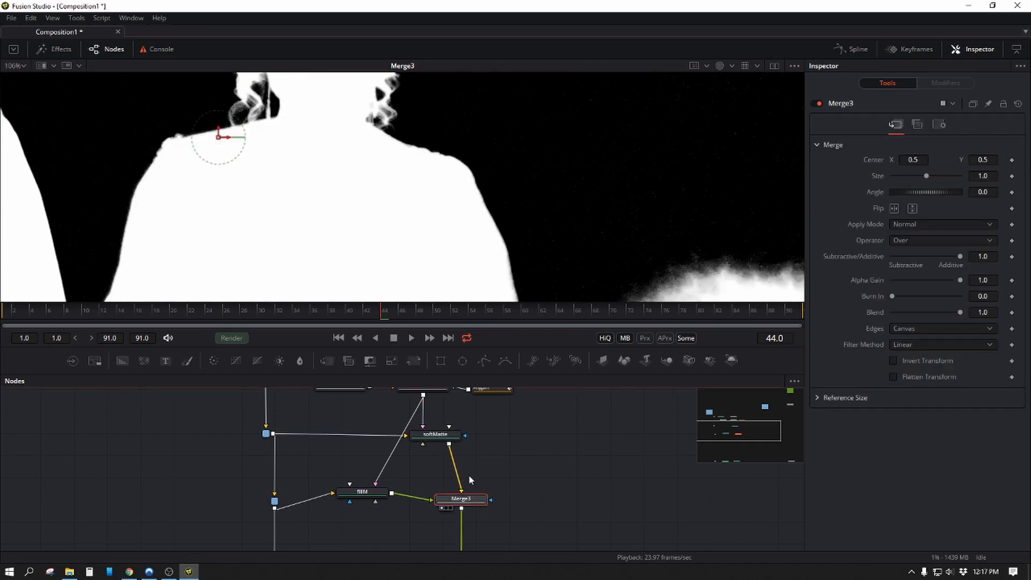
left_click(435, 435)
key("1")
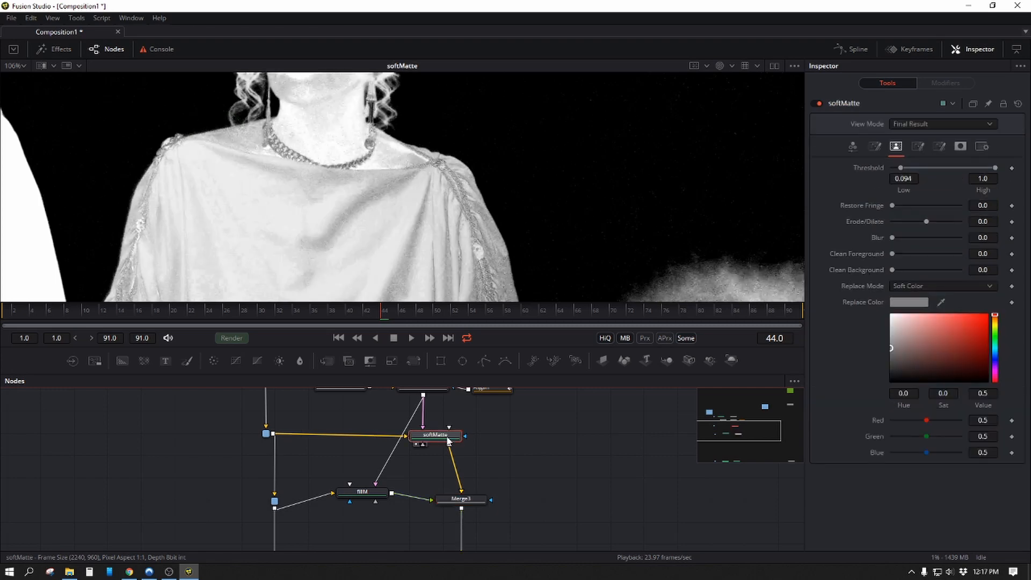
left_click(472, 500)
key("1")
scroll(479, 132, "down", 3)
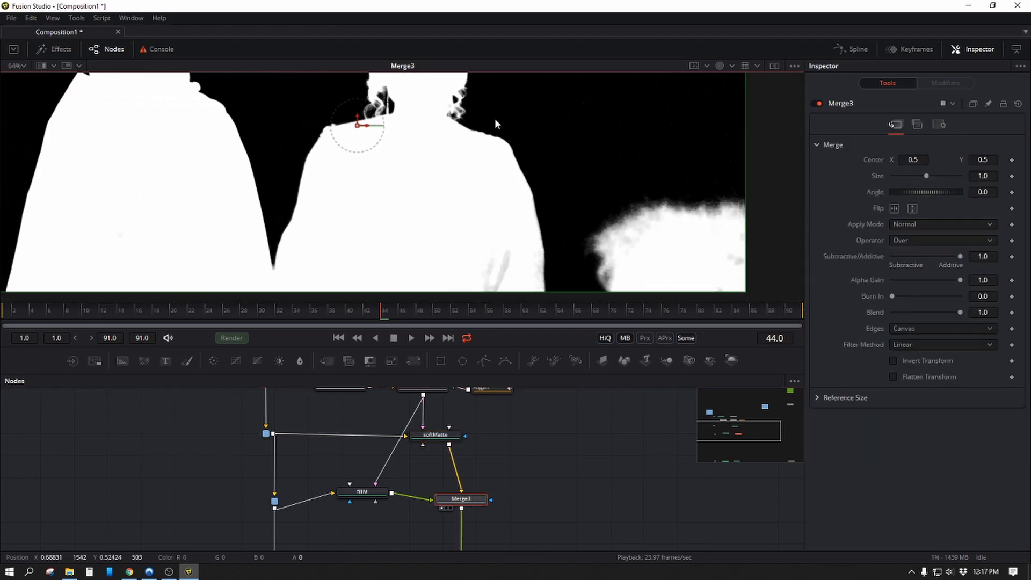
left_click_drag(477, 139, 543, 124)
Step: View the final Merge2 composite and inspect the edges of both figures against the background
scroll(580, 133, "down", 1)
scroll(741, 495, "down", 4)
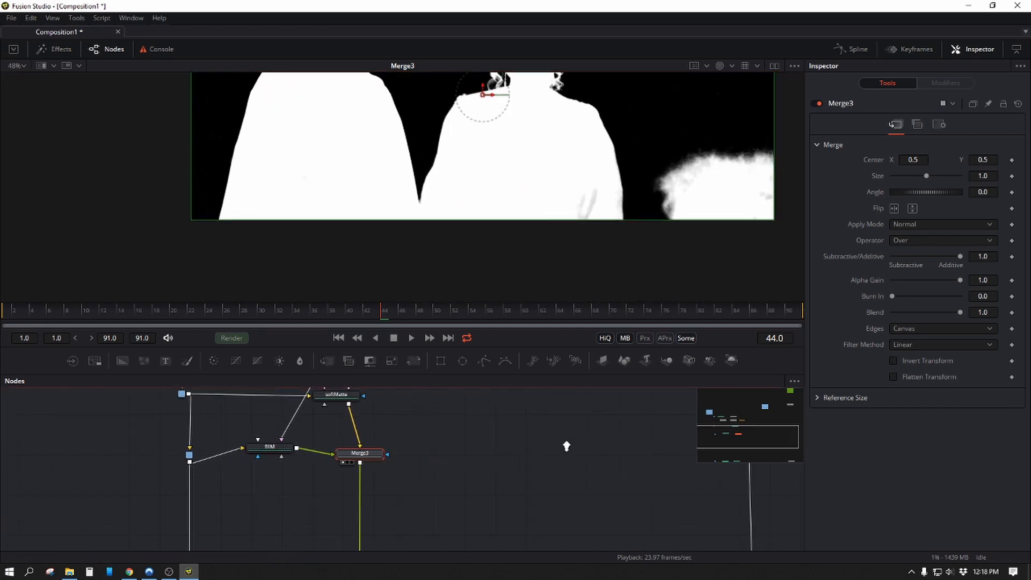
left_click_drag(577, 497, 431, 438)
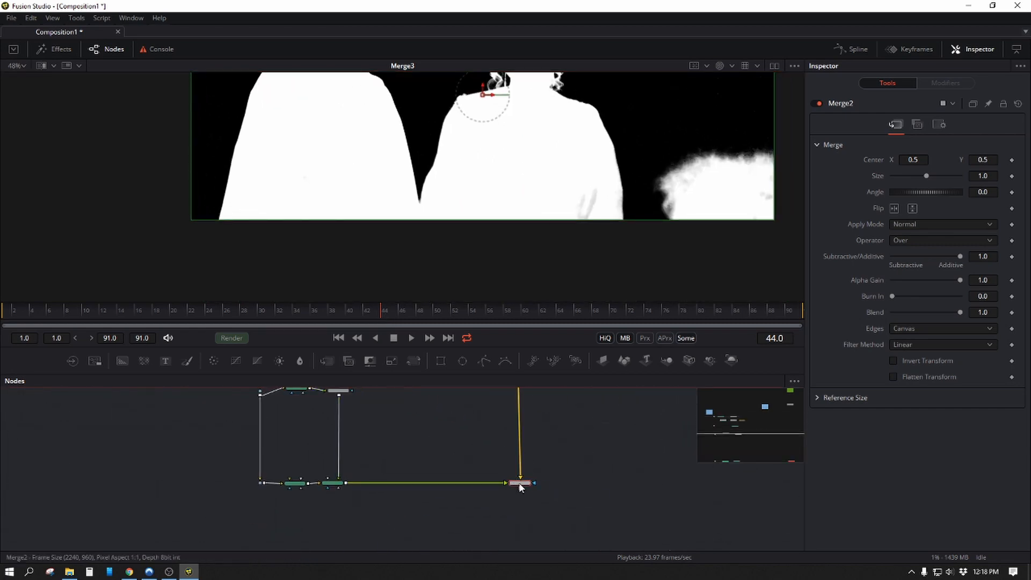
key("1")
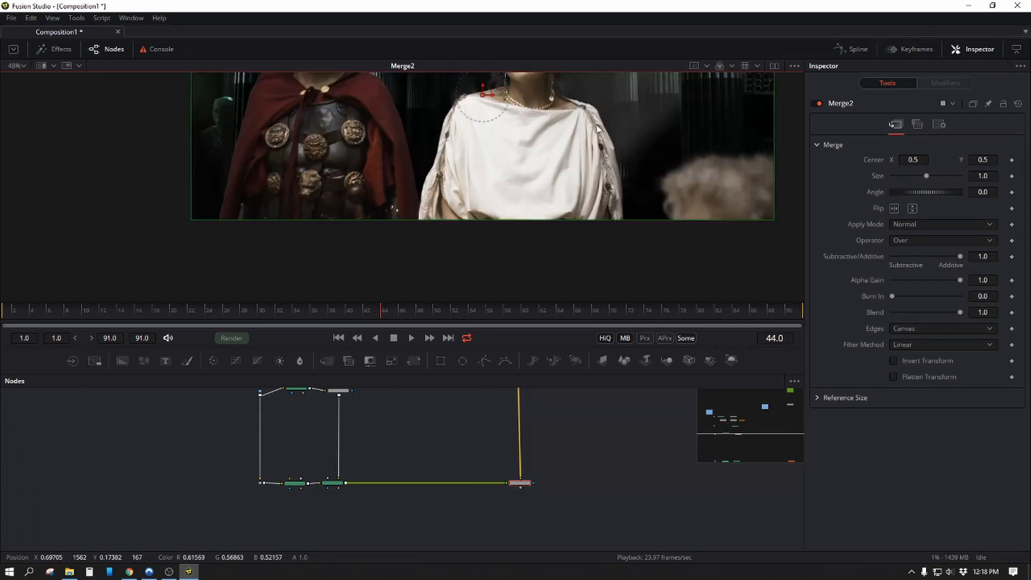
left_click_drag(569, 215, 560, 267)
scroll(427, 153, "up", 3)
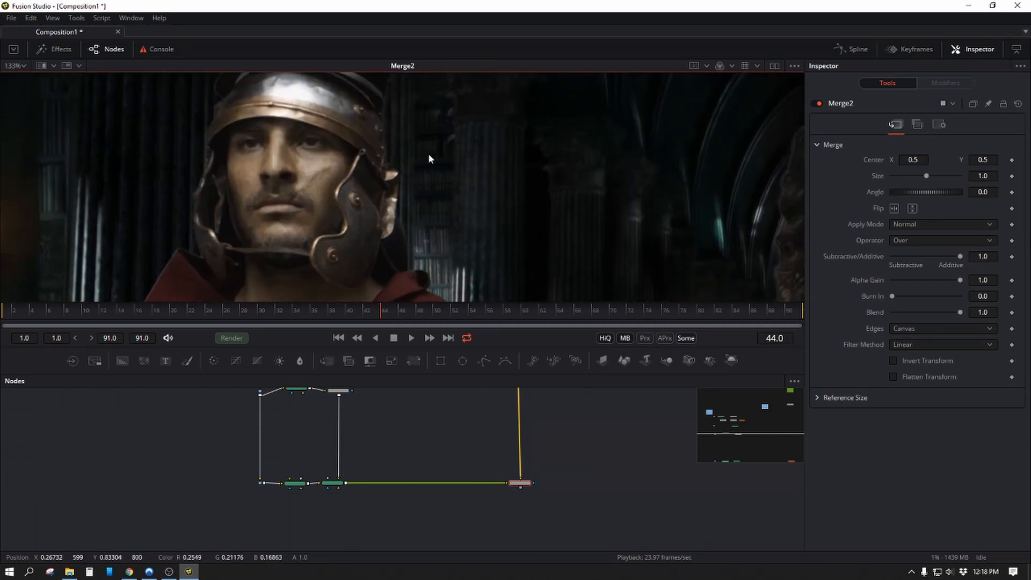
scroll(544, 176, "up", 3)
scroll(488, 189, "down", 5)
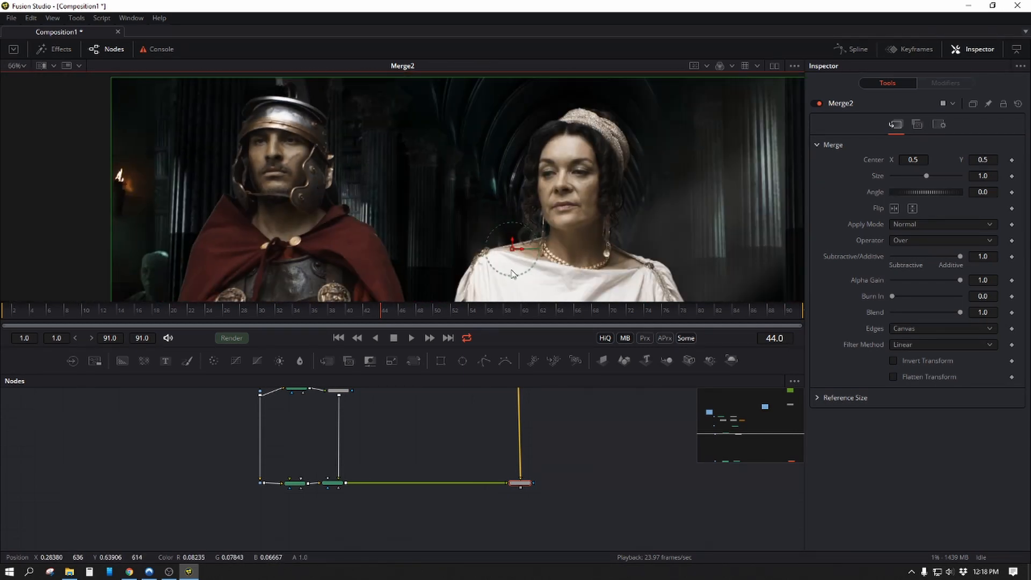
scroll(338, 498, "up", 5)
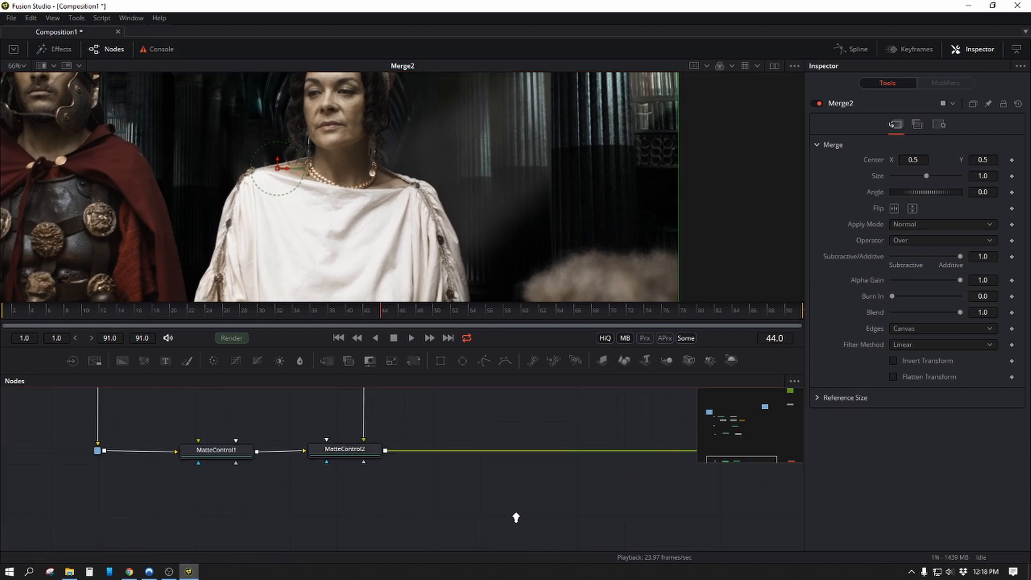
Step: Trace MatteControl2's matte input back to its source, and view Merge3 and softMatte in colour for comparison
left_click(344, 452)
left_click_drag(408, 462, 481, 478)
scroll(481, 478, "down", 4)
left_click_drag(525, 408, 516, 466)
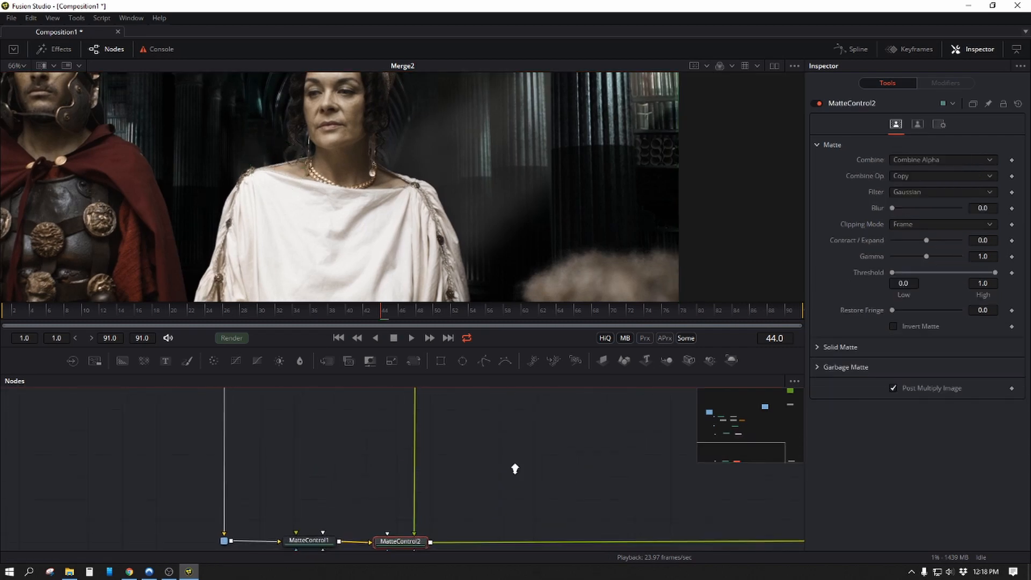
scroll(516, 467, "down", 1)
left_click_drag(405, 441, 385, 558)
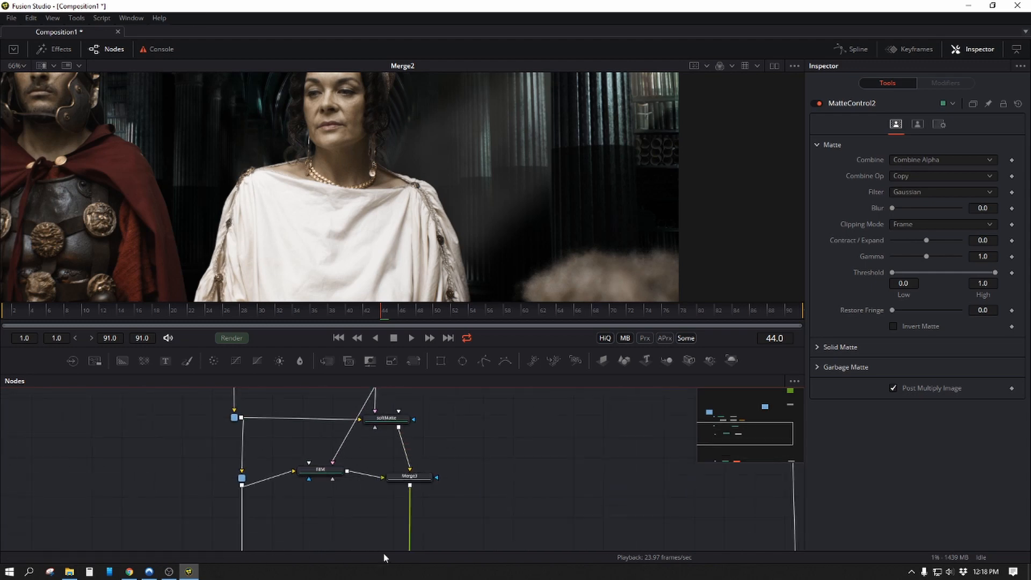
left_click(417, 477)
key("1")
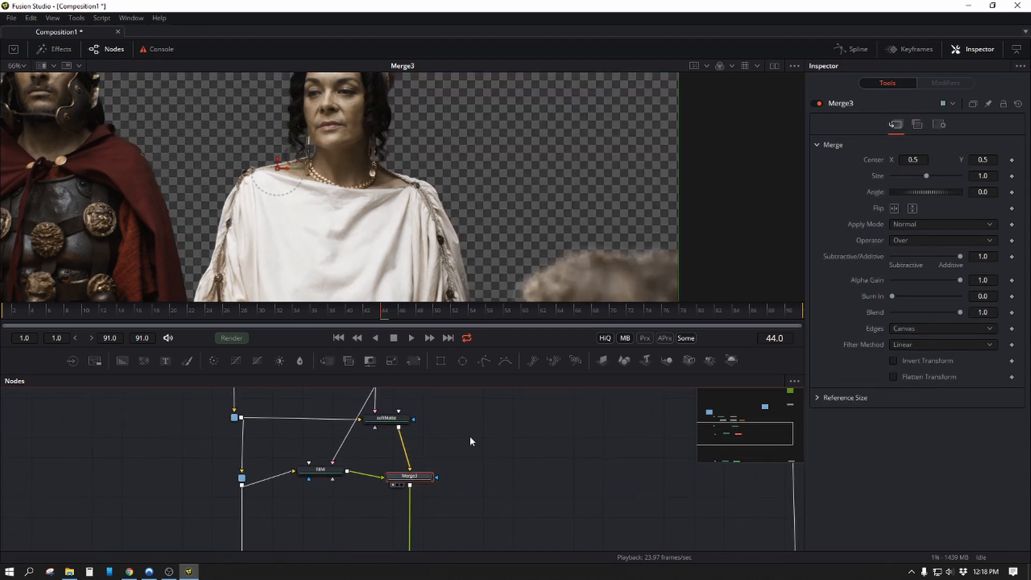
left_click(395, 425)
key("1")
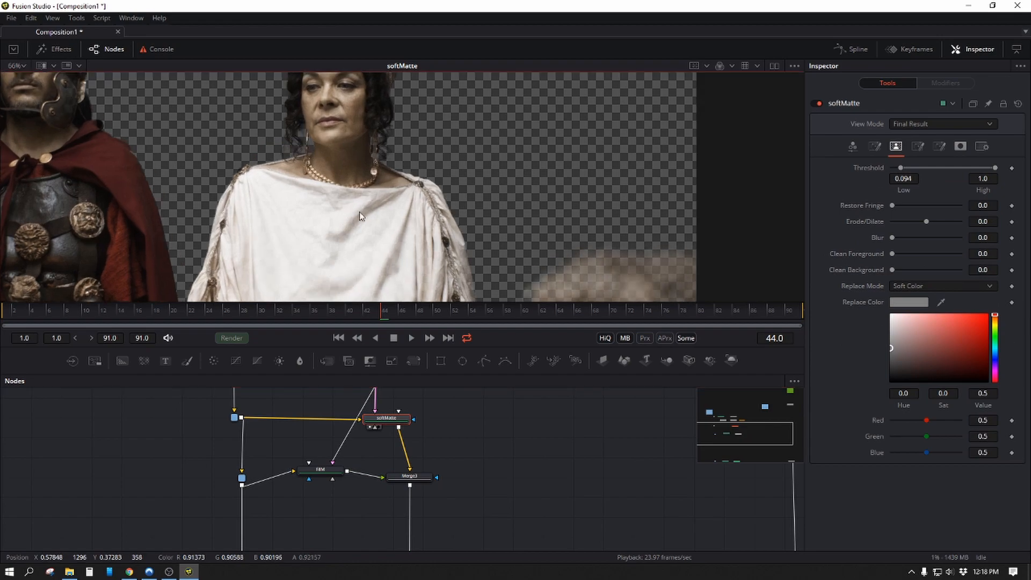
Step: Inspect the softMatte result for transparent areas around the woman's neck and the soldier's face and helmet
scroll(299, 263, "up", 5)
scroll(297, 260, "up", 5)
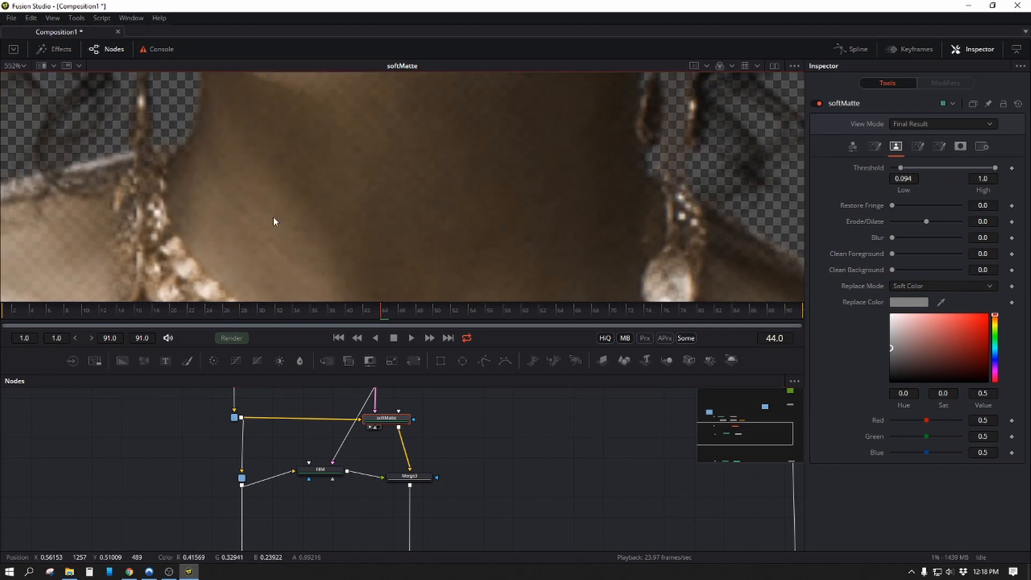
left_click_drag(81, 234, 621, 279)
scroll(568, 239, "down", 7)
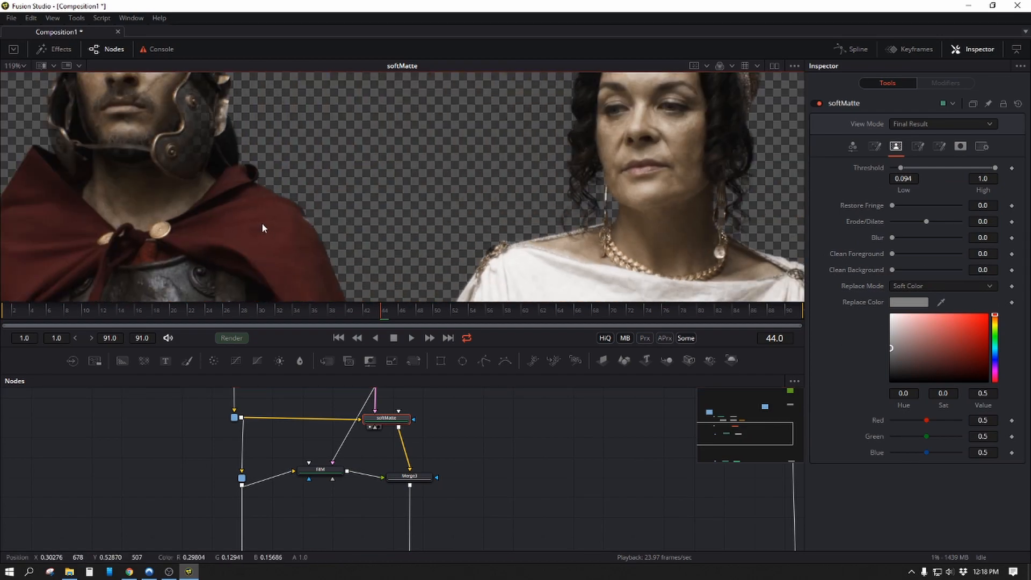
scroll(278, 132, "up", 6)
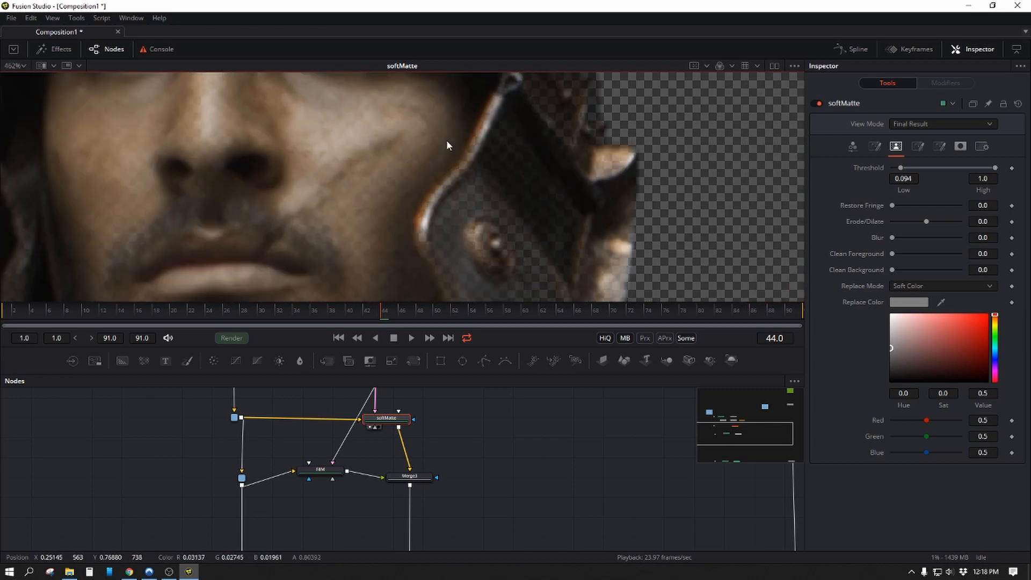
left_click_drag(447, 140, 454, 209)
scroll(454, 209, "down", 10)
left_click_drag(344, 253, 226, 102)
Step: View MatteControl1 and examine the spill-suppressed plate around the soldier's helmet and red cloak
left_click_drag(518, 481, 536, 327)
left_click_drag(393, 477, 405, 425)
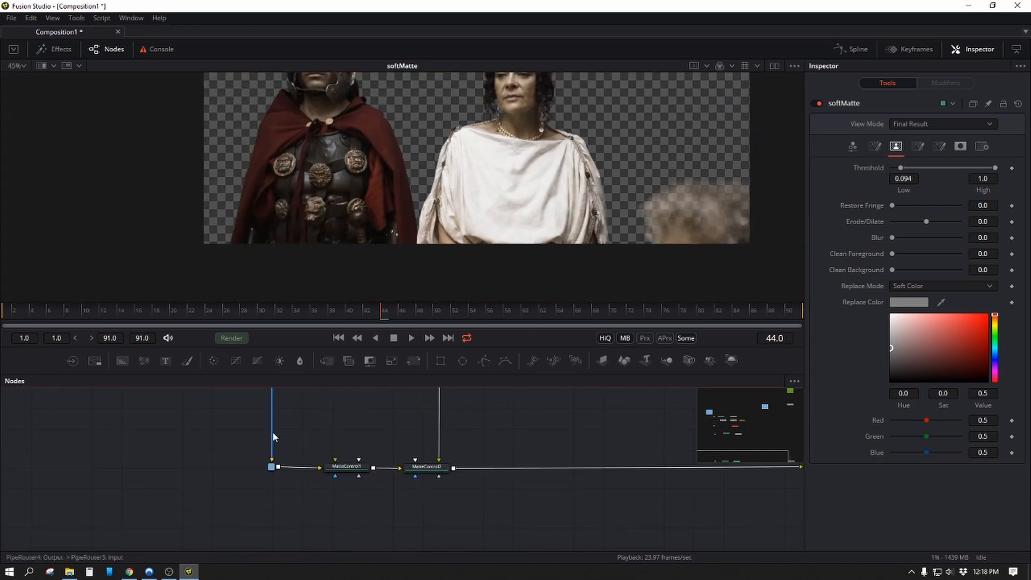
left_click(337, 465)
key("1")
scroll(601, 139, "up", 8)
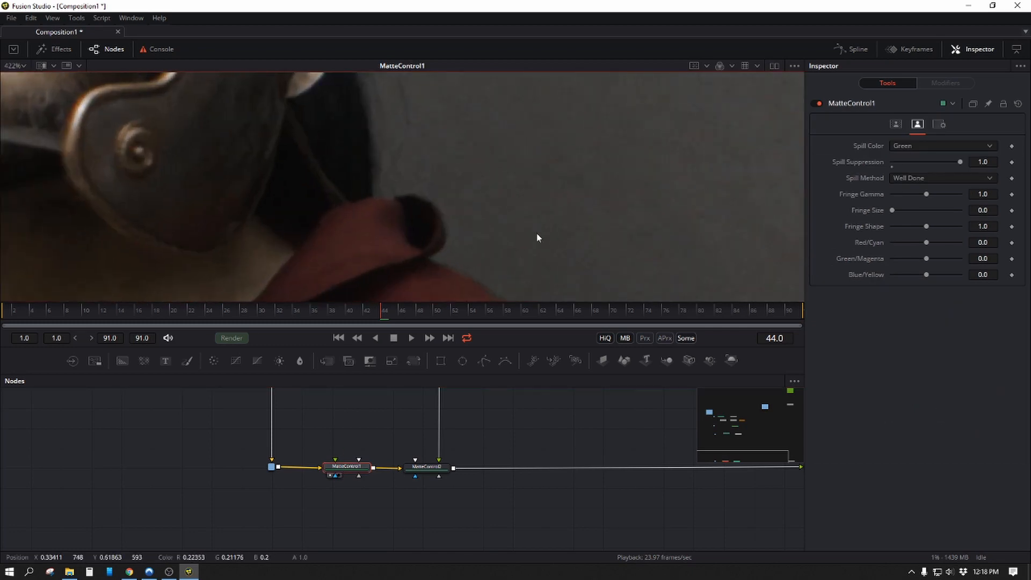
scroll(486, 221, "down", 1)
left_click_drag(446, 208, 413, 132)
left_click_drag(424, 252, 409, 158)
scroll(413, 161, "up", 3)
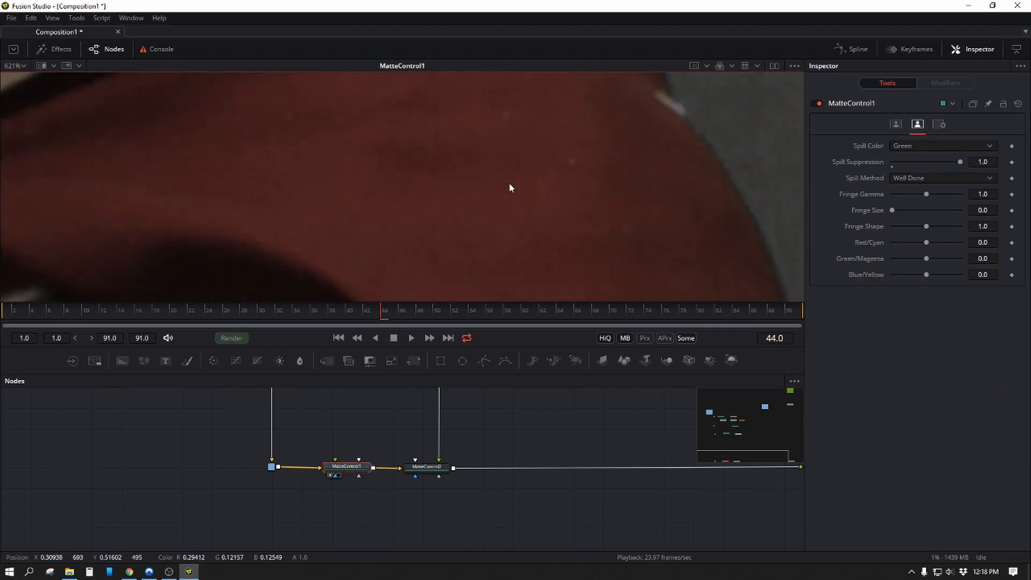
scroll(309, 215, "down", 1)
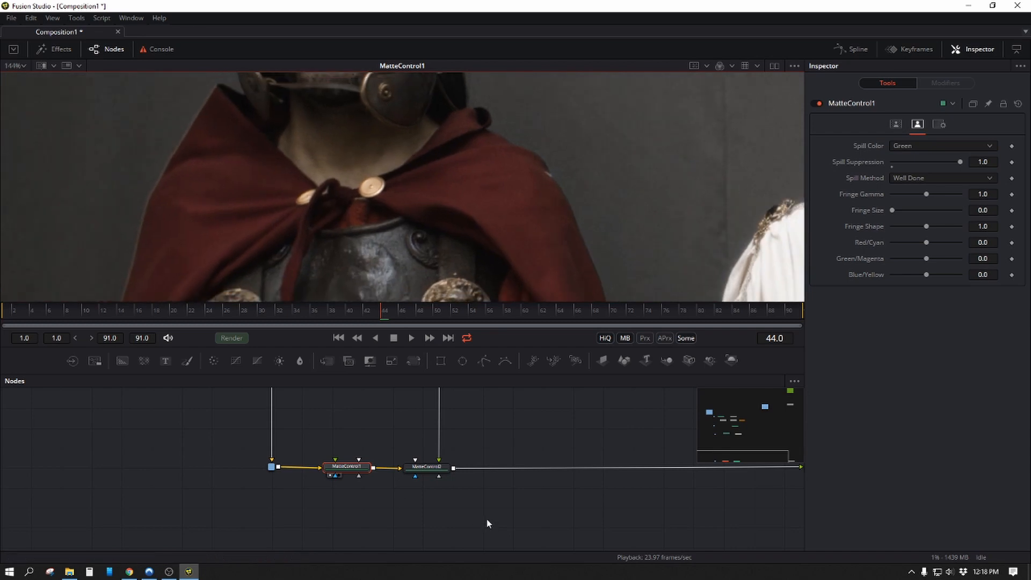
Step: View the MatteControl2 output and the Merge2 composite in turn
left_click_drag(462, 441, 256, 466)
left_click(232, 497)
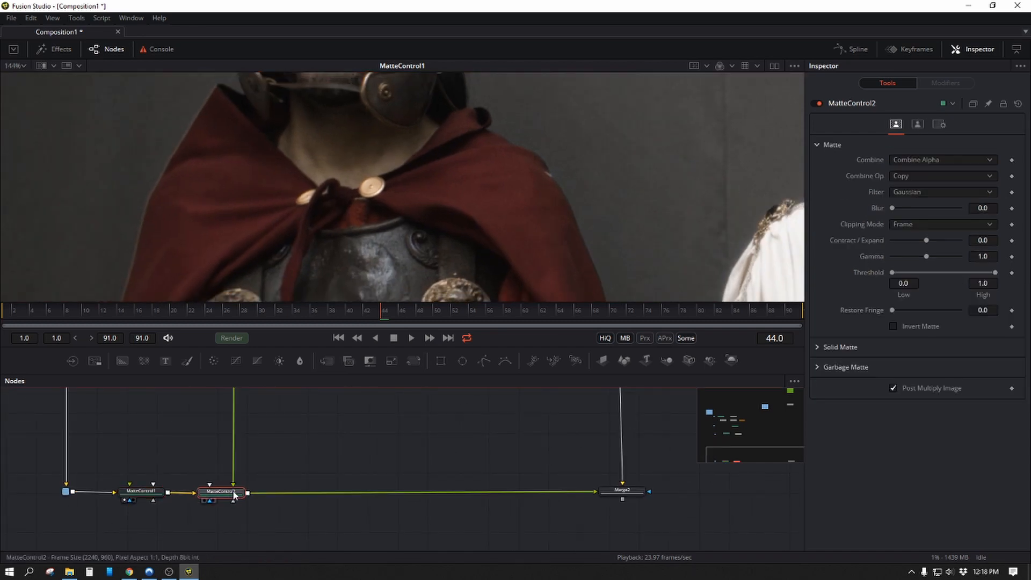
key("1")
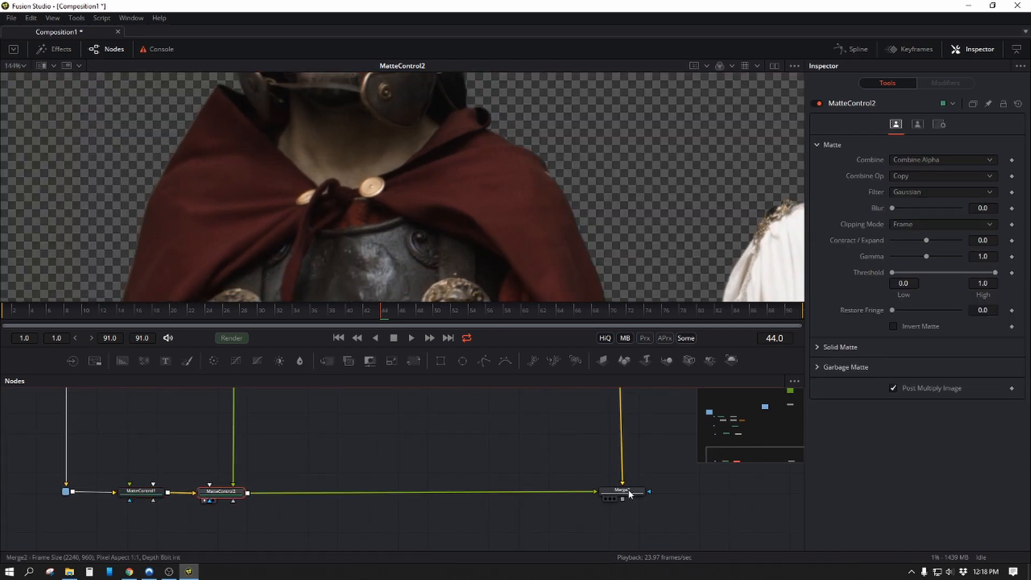
left_click(628, 490)
key("1")
Step: Inspect the composite's edges around the helmet, the woman and the out-of-focus foreground head
scroll(635, 226, "down", 6)
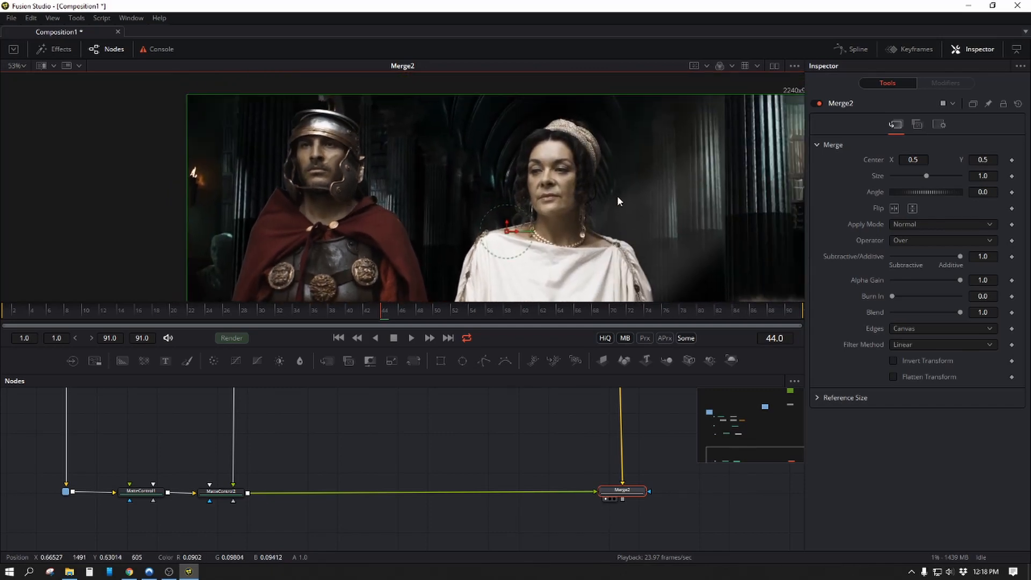
scroll(333, 99, "up", 10)
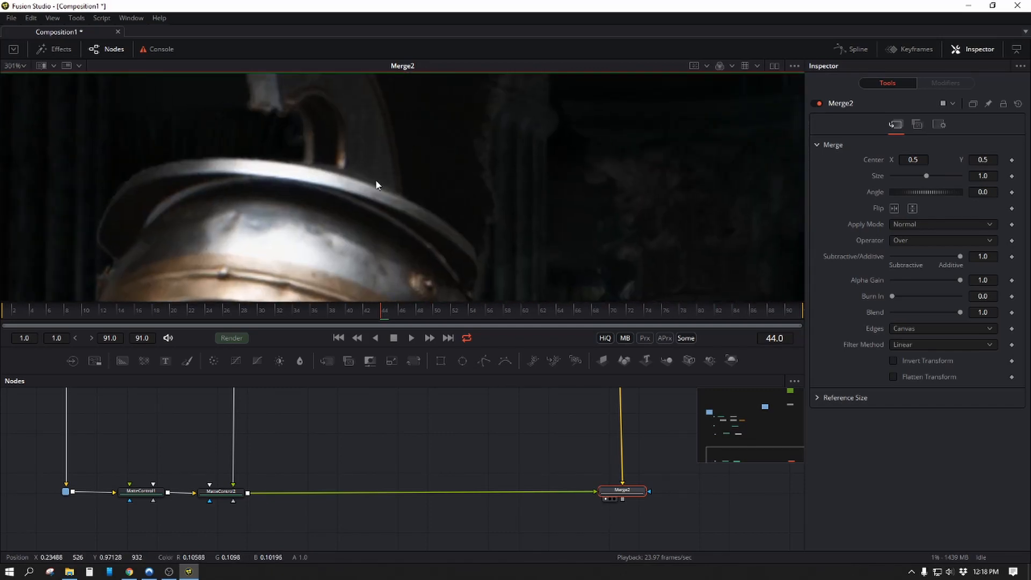
scroll(379, 151, "up", 3)
scroll(144, 193, "down", 10)
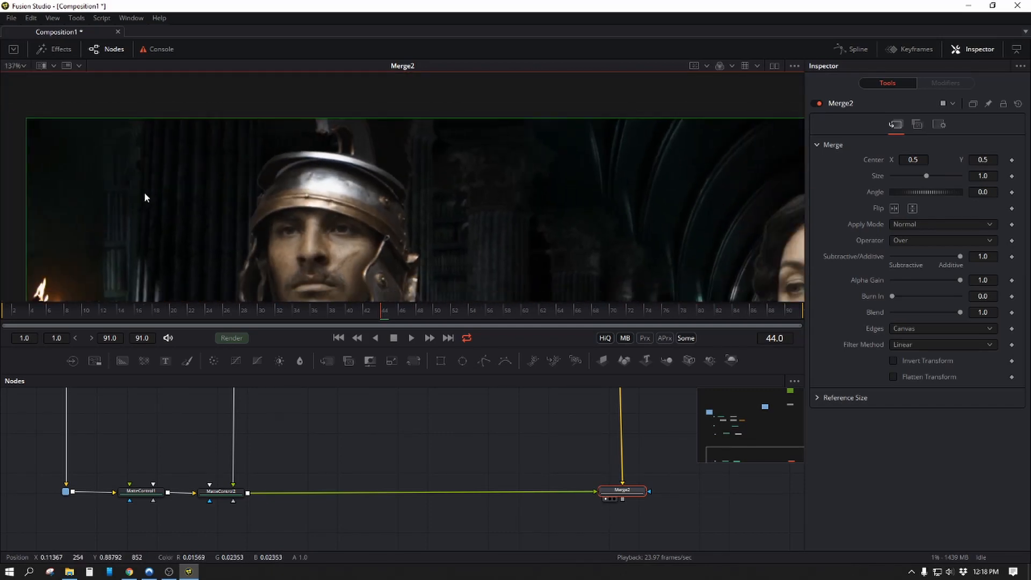
scroll(479, 149, "up", 2)
scroll(479, 149, "down", 2)
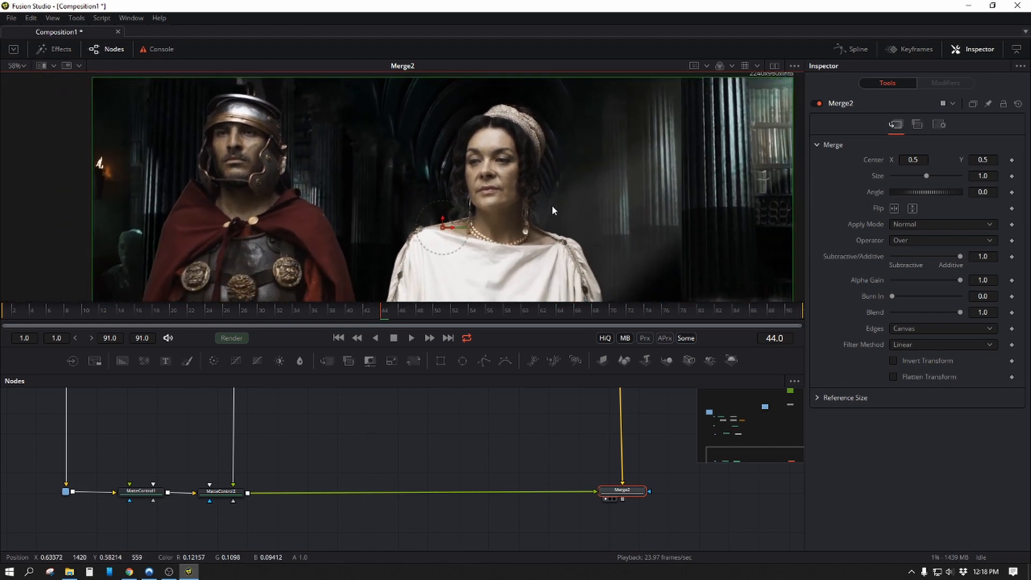
left_click_drag(585, 220, 376, 118)
scroll(524, 210, "up", 3)
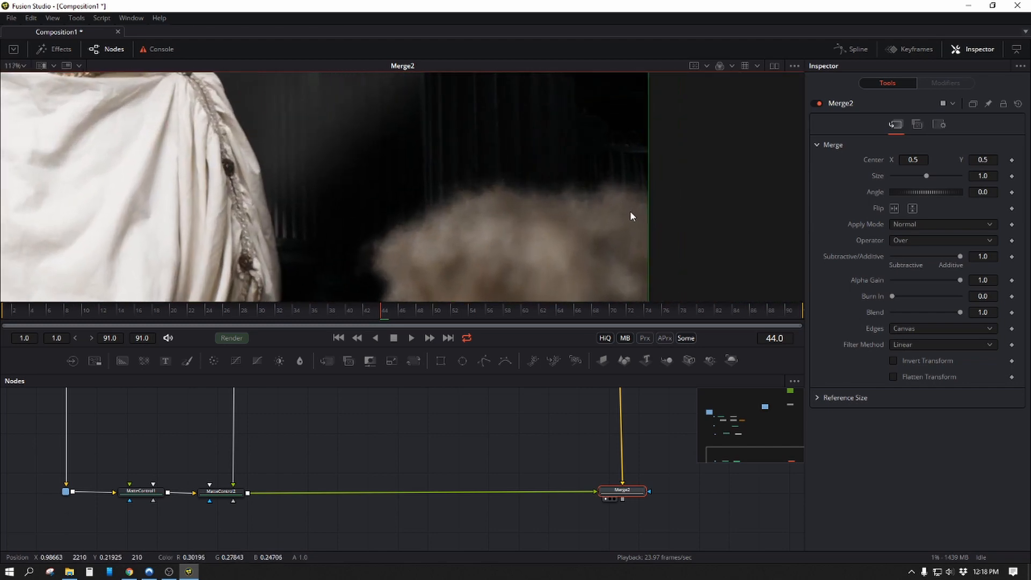
Step: Add a Blur node and insert it on the output connection of Merge3
left_click_drag(346, 414, 440, 550)
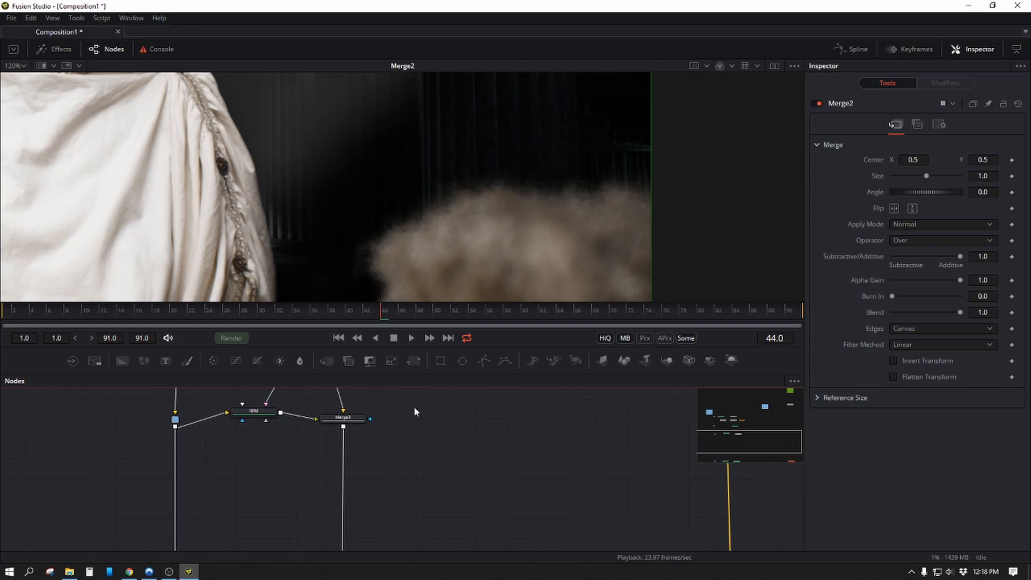
left_click_drag(418, 416, 481, 536)
left_click(388, 480)
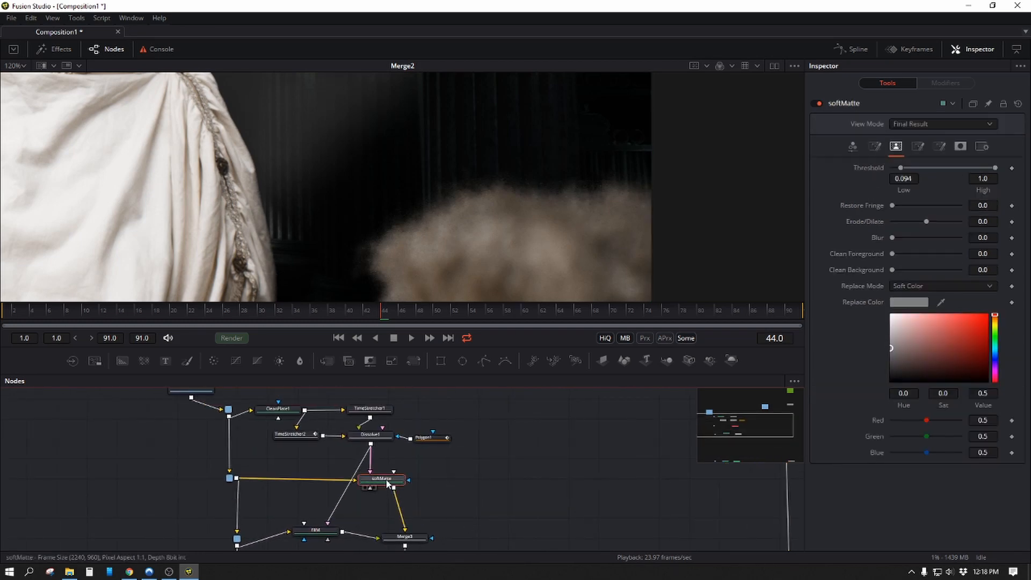
left_click(459, 506)
key("b")
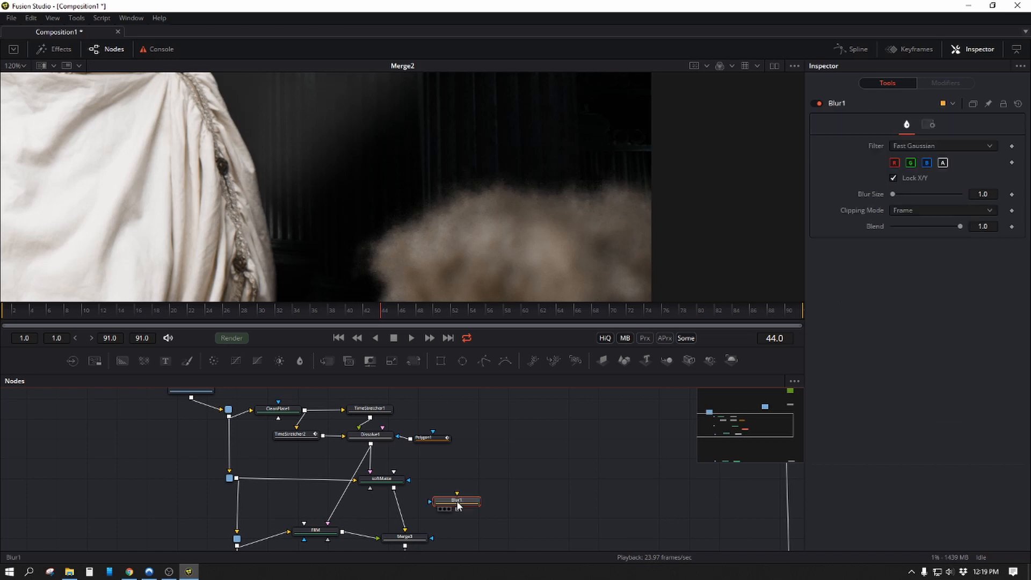
left_click_drag(470, 478, 362, 436)
scroll(477, 431, "up", 1)
scroll(489, 451, "down", 1)
Step: Add a Polygon mask beside Blur1 and connect it to the blur's effect mask input
left_click(456, 514)
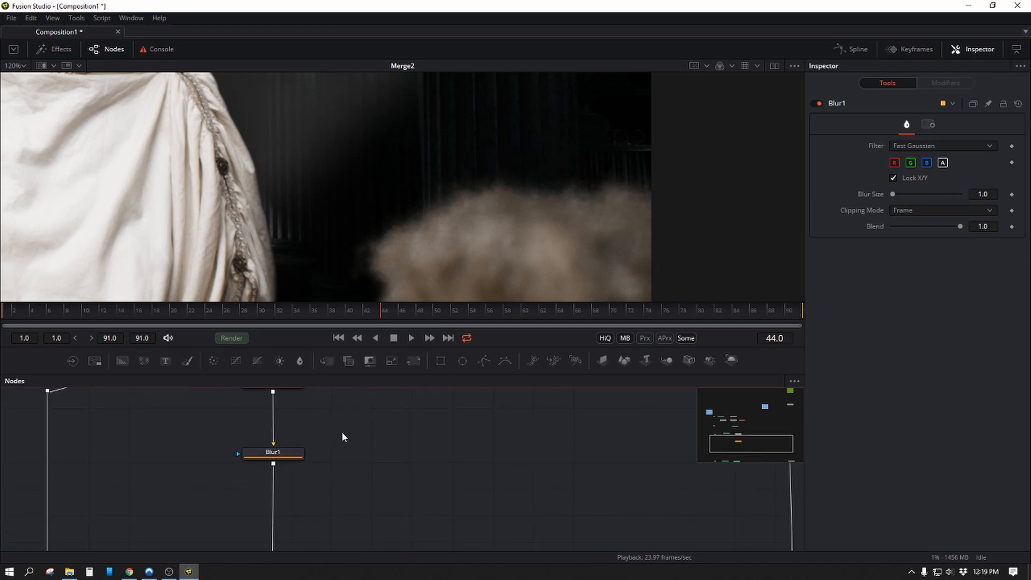
key("p")
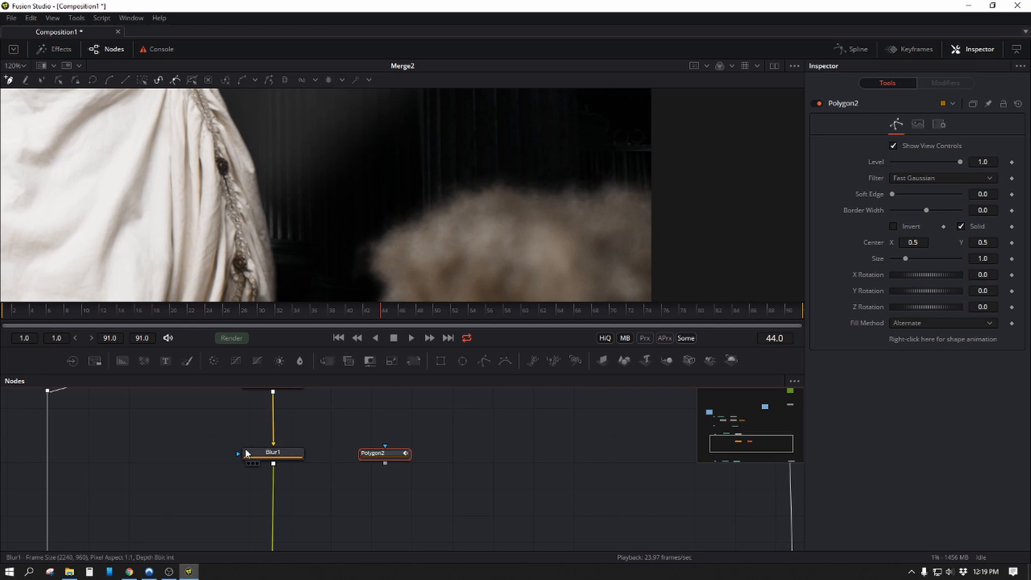
left_click_drag(238, 454, 386, 464)
left_click(272, 453)
Step: Draw a closed polygon around the out-of-focus foreground head, extending past the frame's edges
scroll(357, 161, "down", 1)
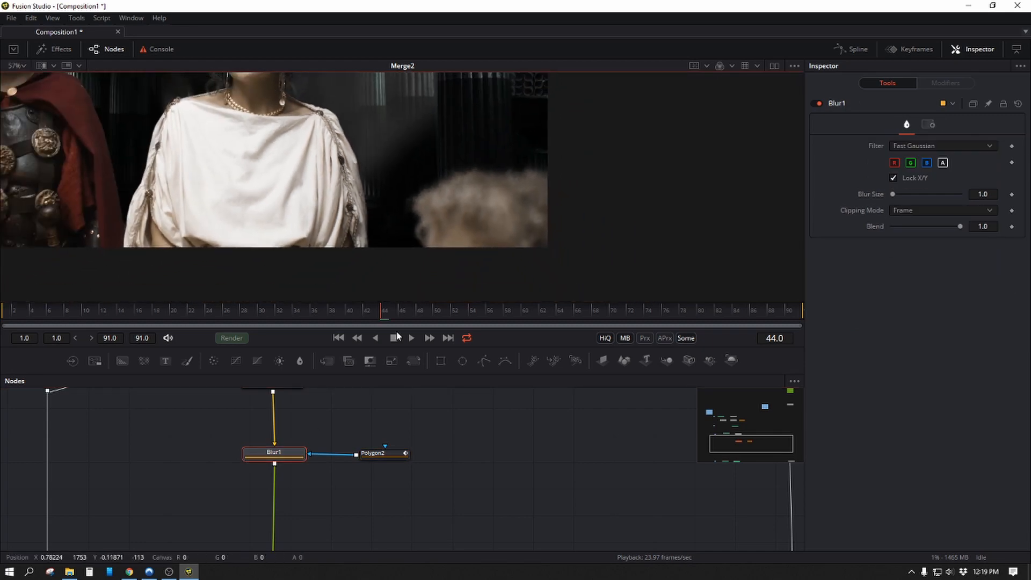
left_click(387, 455)
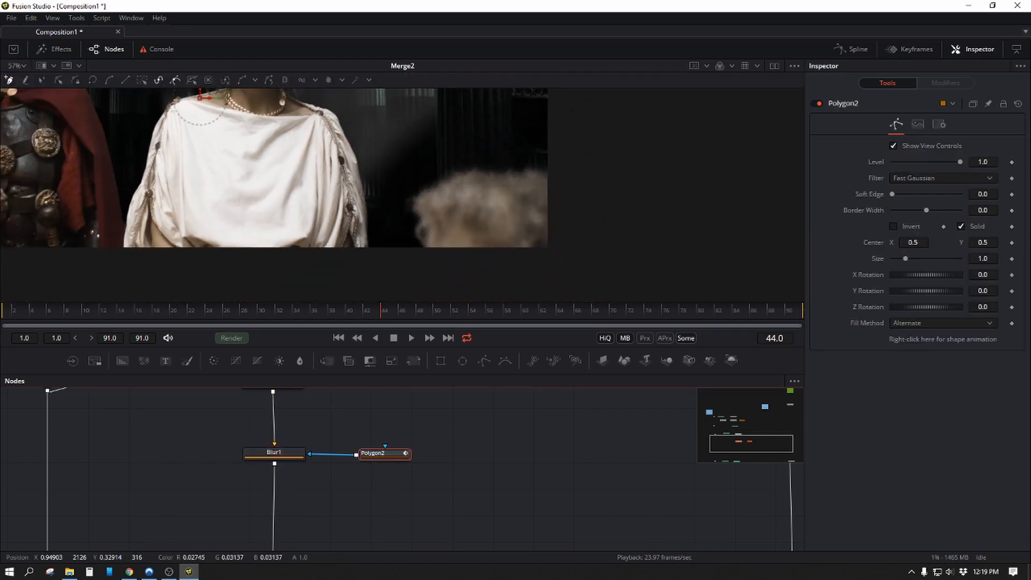
left_click(513, 148)
left_click(454, 160)
left_click(424, 165)
left_click(393, 215)
left_click(395, 280)
left_click(622, 289)
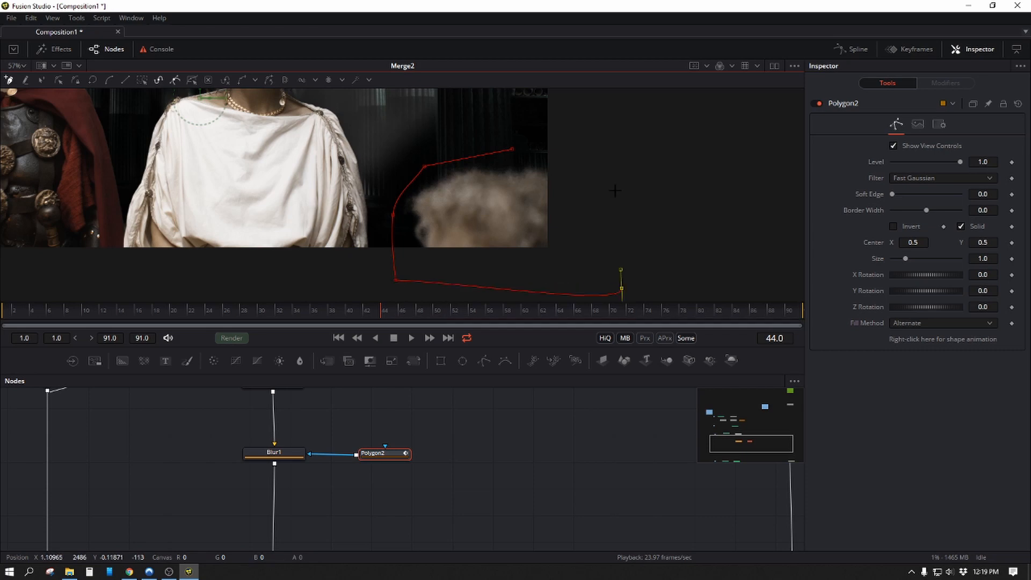
left_click(614, 198)
left_click(513, 150)
scroll(589, 203, "up", 1)
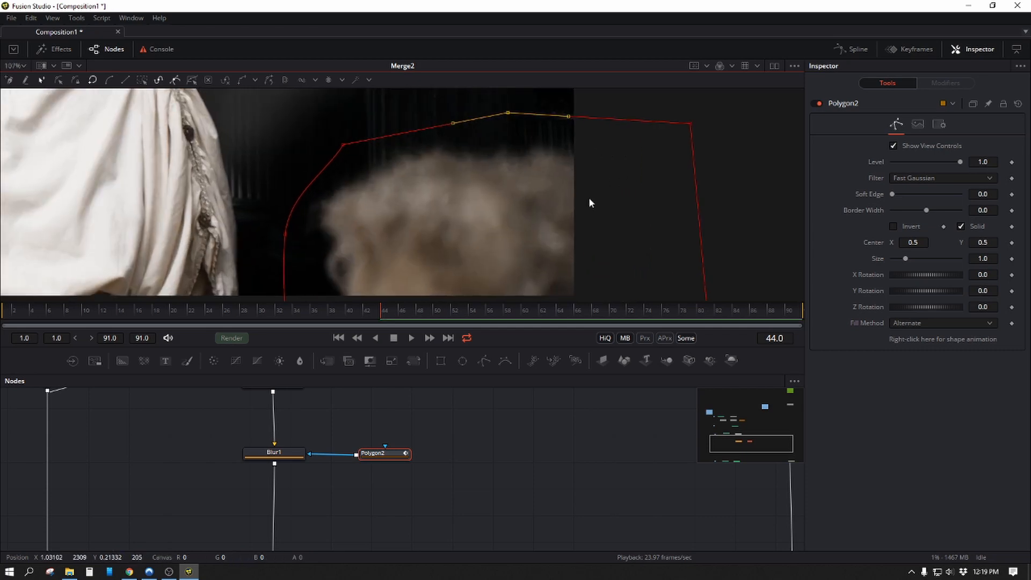
Step: Set Blur1's Blur Size to 6.3 and check the softened foreground head in the composite
left_click(265, 454)
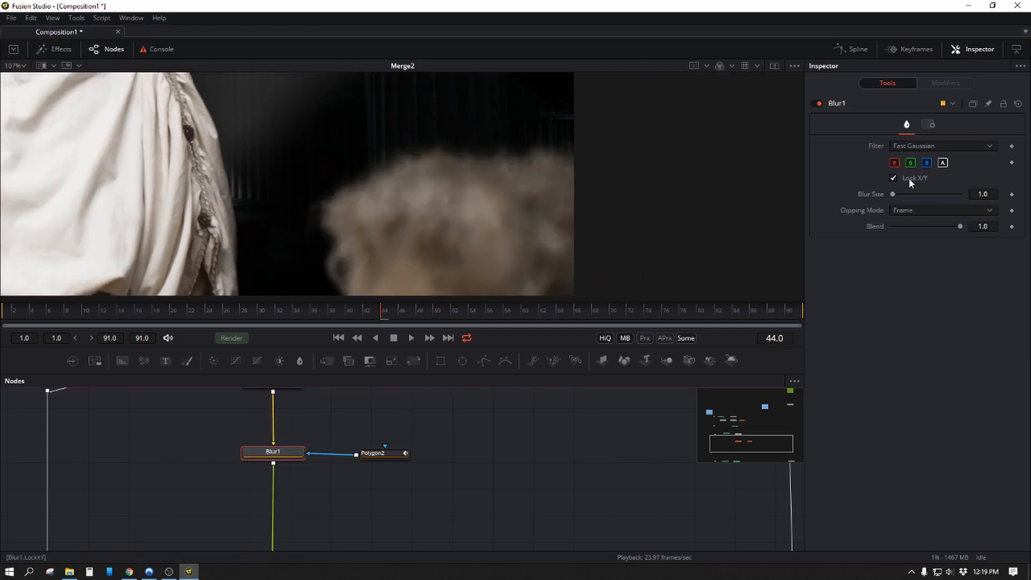
left_click_drag(893, 193, 896, 192)
scroll(608, 217, "down", 1)
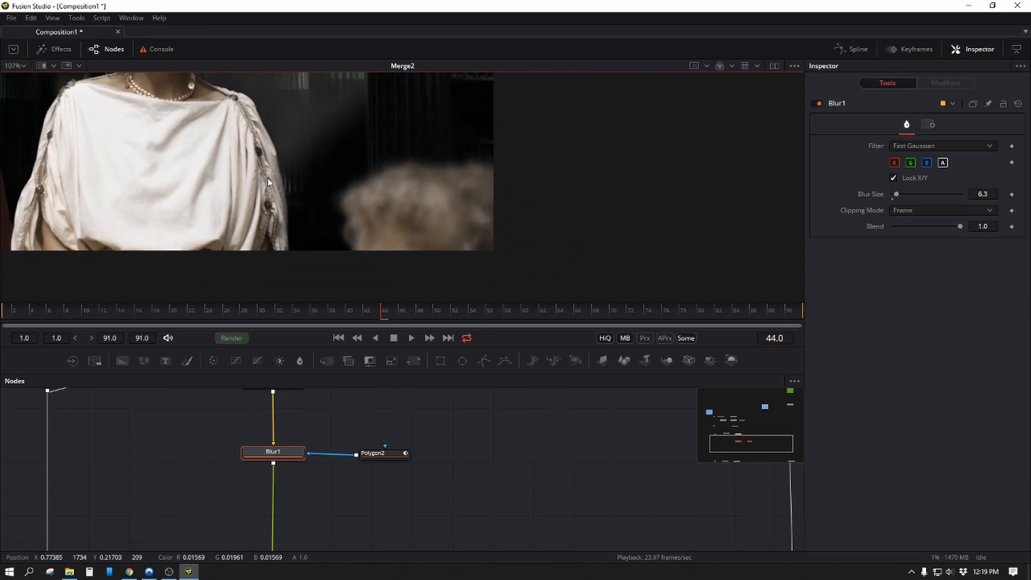
Step: Examine the composite closely along the edges of the soldier's cape and armour, the woman's dress and the background
left_click_drag(442, 224, 543, 264)
scroll(424, 121, "up", 2)
left_click_drag(446, 207, 737, 140)
left_click_drag(239, 94, 342, 120)
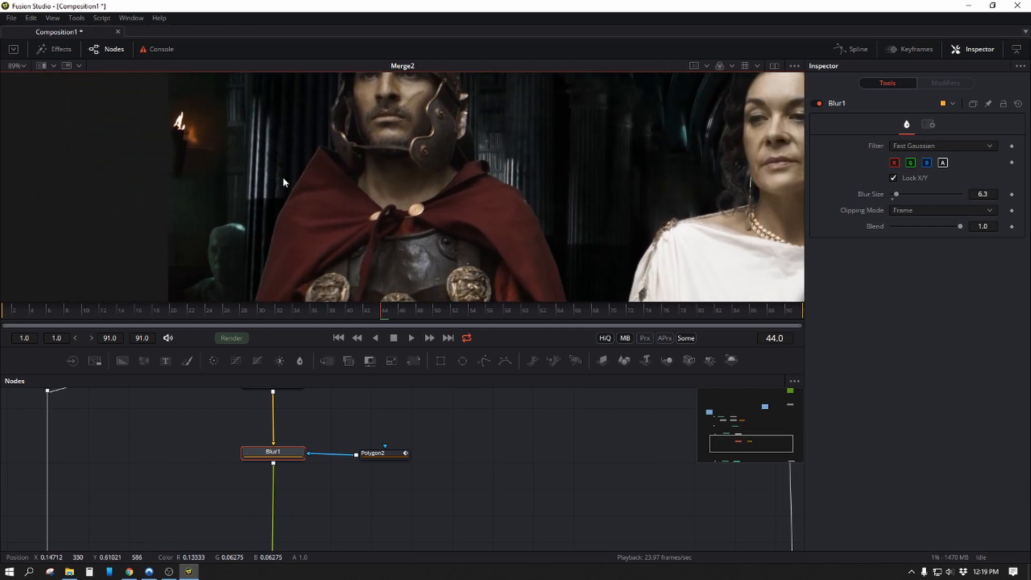
scroll(282, 176, "up", 6)
scroll(365, 170, "down", 4)
left_click_drag(365, 170, 414, 354)
left_click_drag(515, 185, 263, 59)
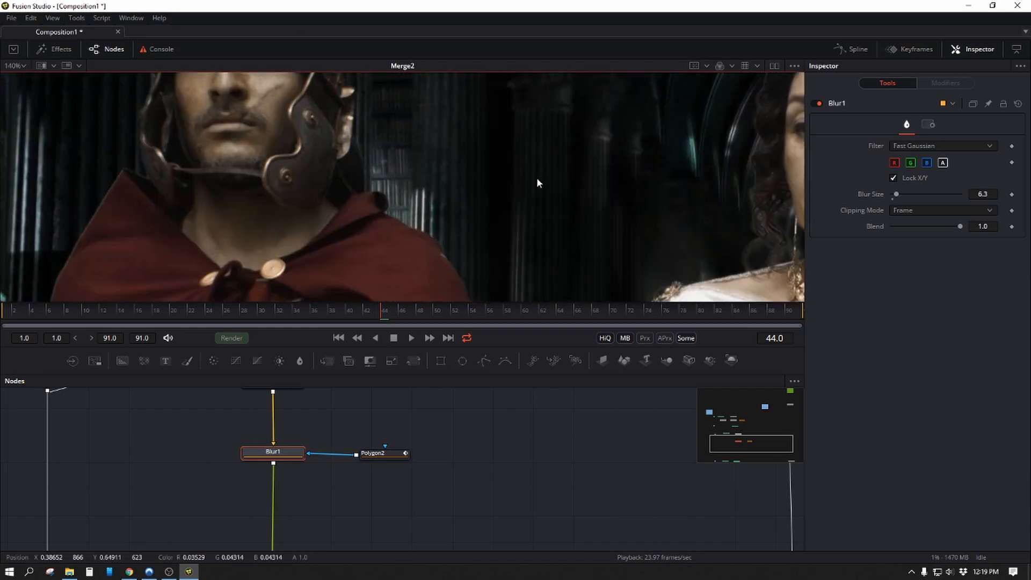
left_click_drag(623, 290, 481, 217)
left_click_drag(329, 211, 265, 79)
left_click_drag(431, 246, 409, 125)
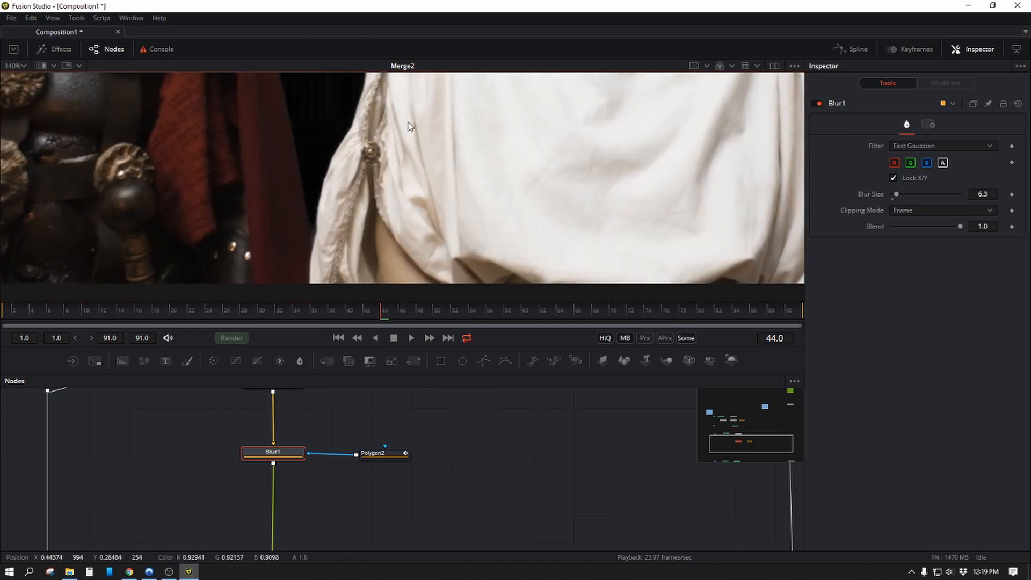
left_click_drag(571, 197, 432, 142)
scroll(436, 217, "up", 3)
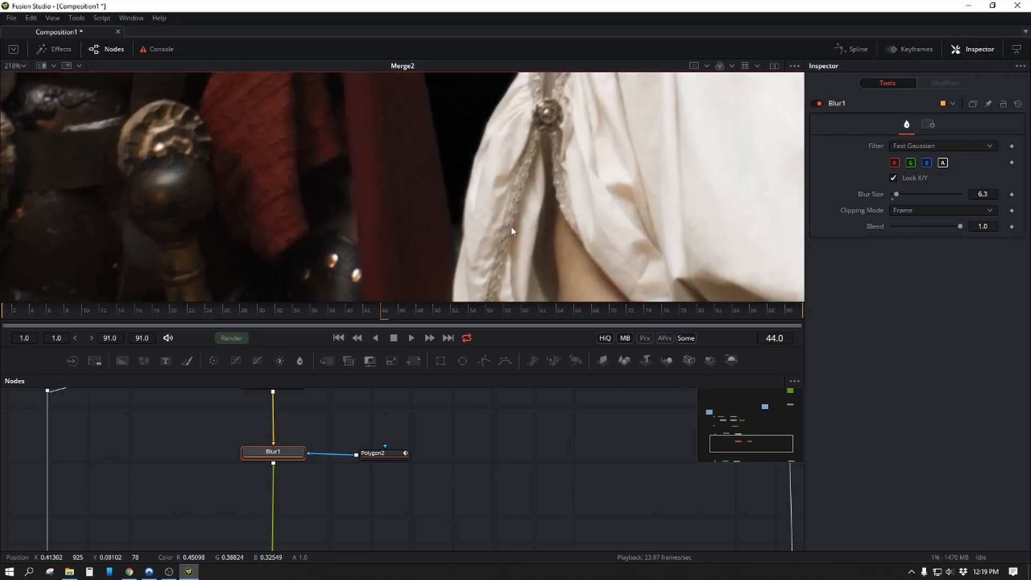
scroll(520, 214, "down", 10)
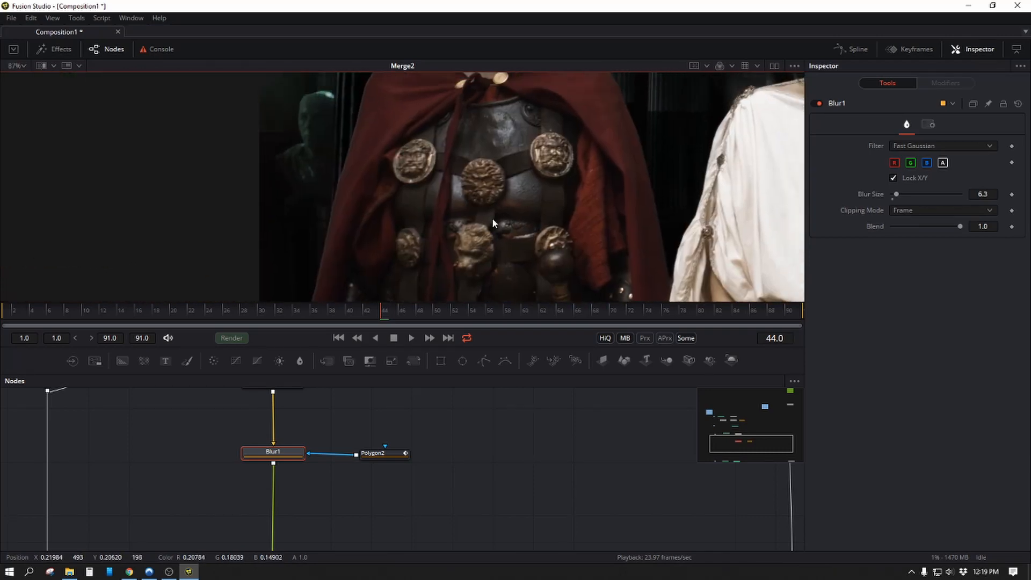
scroll(471, 94, "up", 5)
left_click_drag(611, 166, 540, 145)
scroll(540, 148, "down", 2)
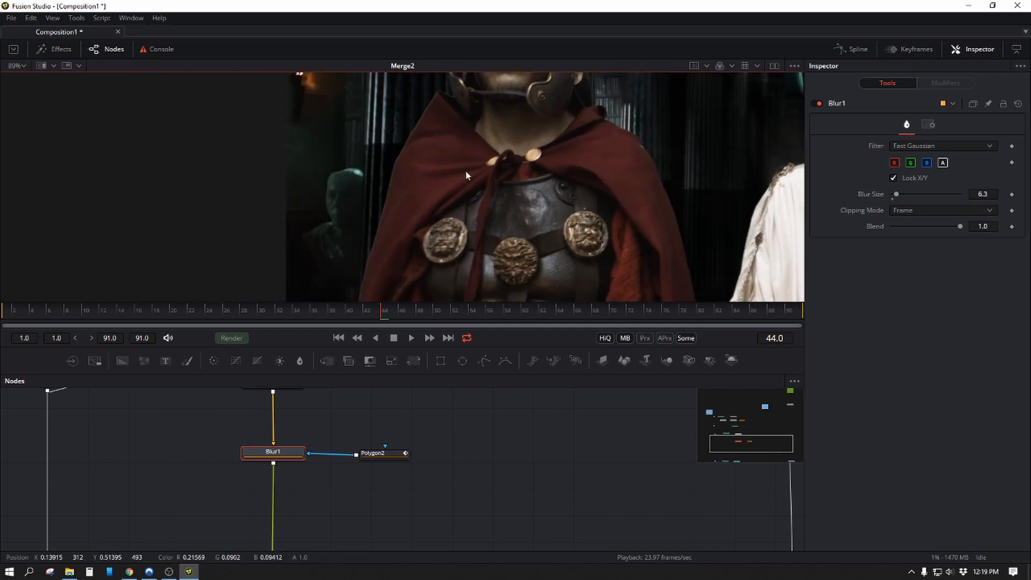
Step: Add a Matte Control node below Blur1 and insert it into Blur1's output connection
left_click(292, 476)
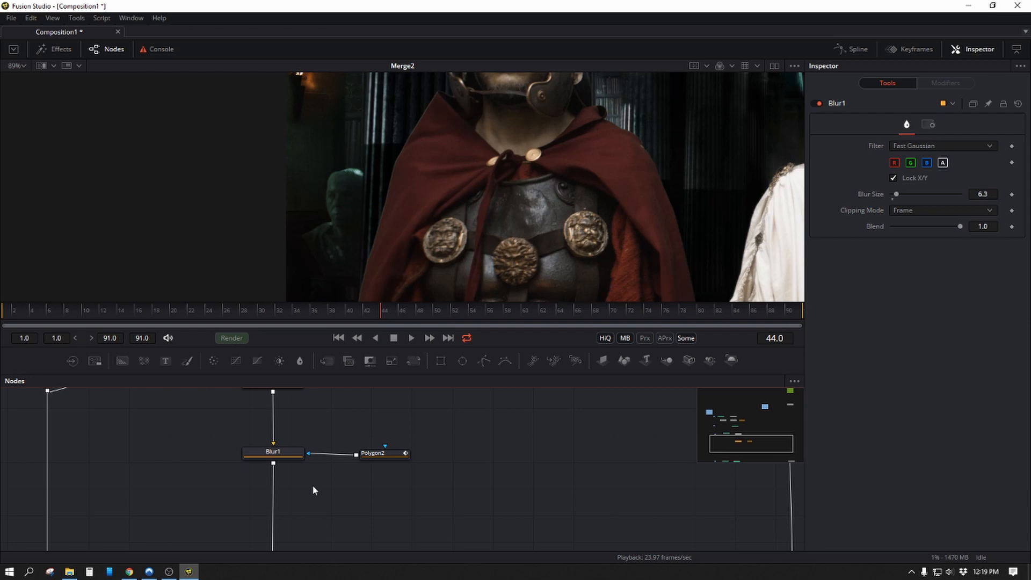
key("ctrl+v")
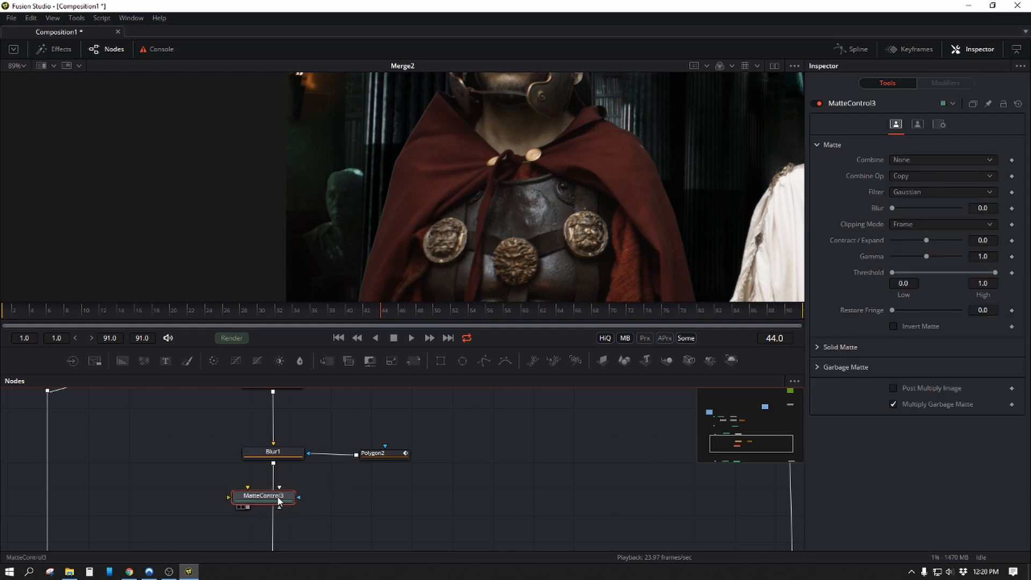
left_click_drag(276, 501, 285, 498)
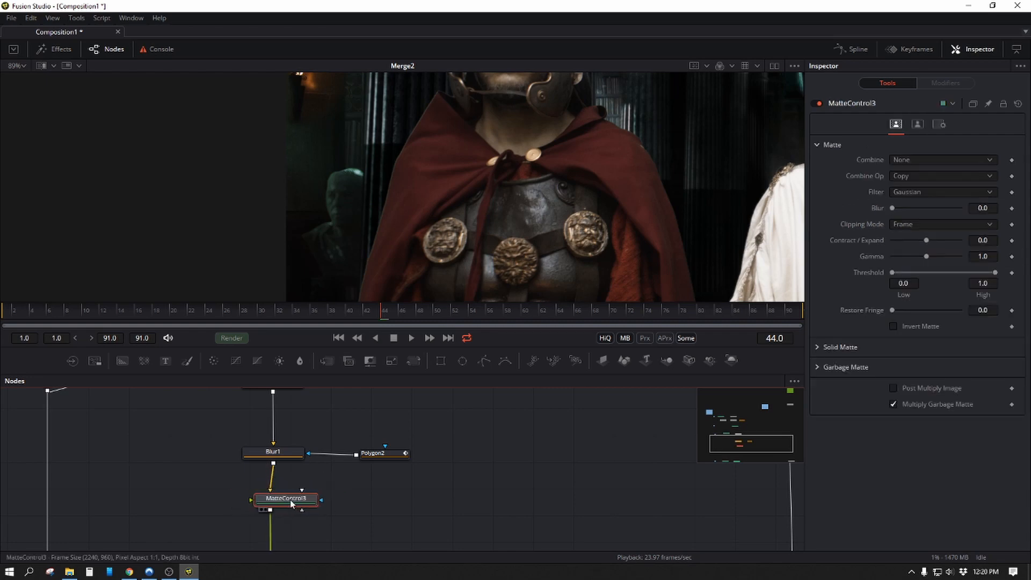
Step: Add a Polygon mask and draw a closed shape over the soldier's torch-side shoulder and cape, extending below the frame, with Soft Edge 0.0236
left_click(377, 492)
key("p")
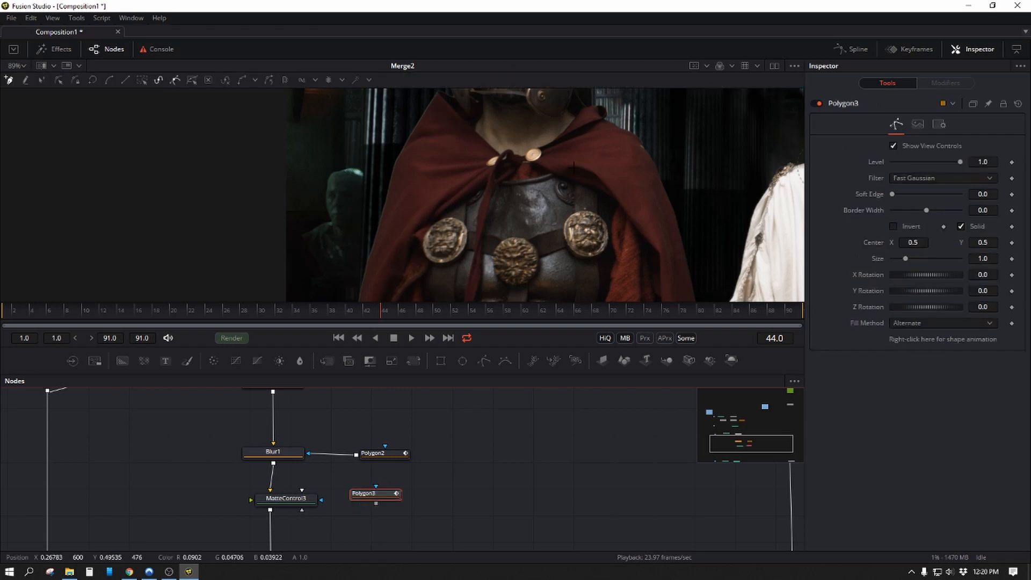
left_click_drag(510, 226, 384, 219)
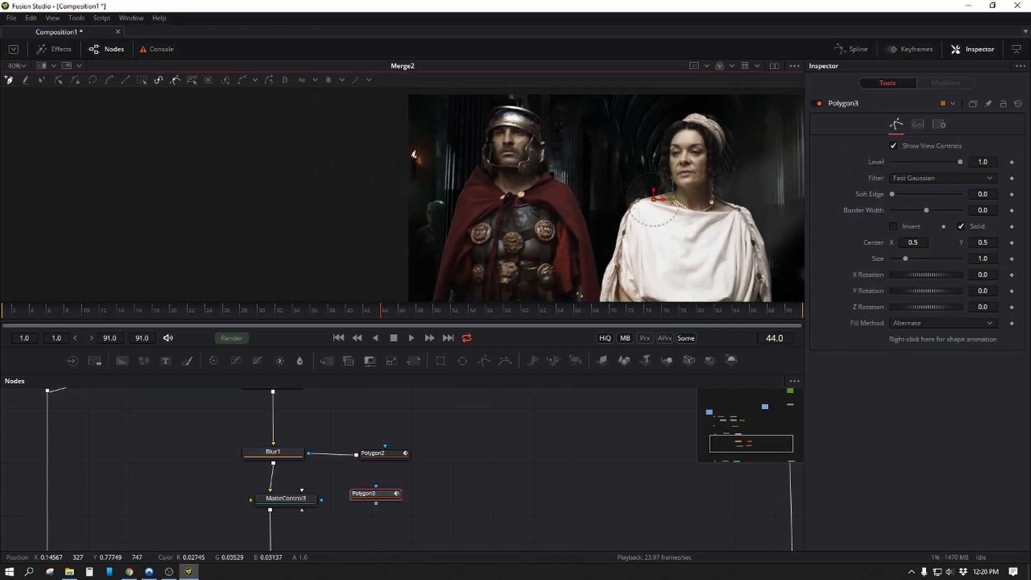
left_click(492, 122)
left_click(485, 206)
left_click_drag(475, 257, 494, 183)
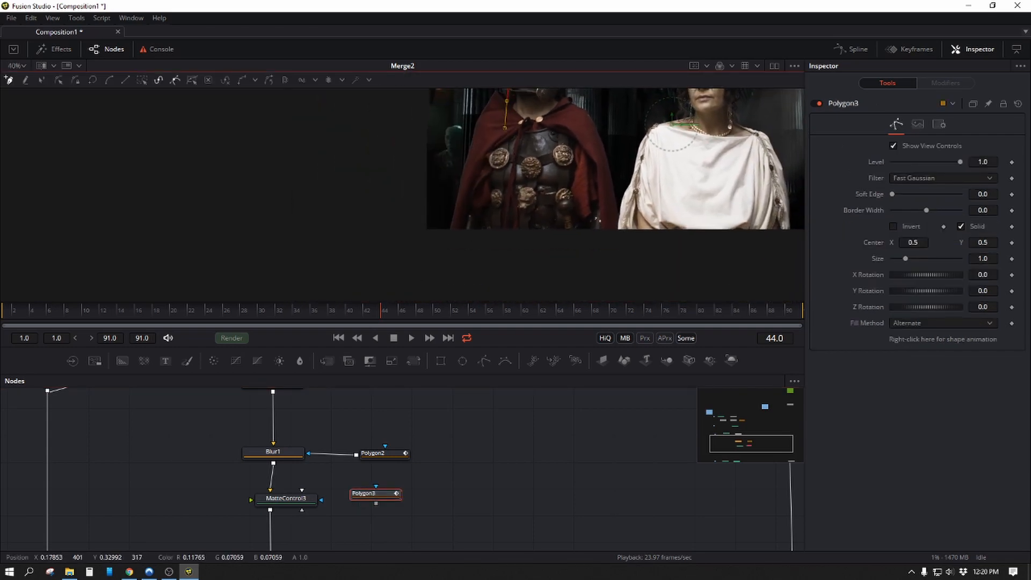
left_click(467, 269)
left_click_drag(436, 262, 418, 240)
left_click_drag(437, 166, 416, 286)
left_click_drag(447, 192, 467, 176)
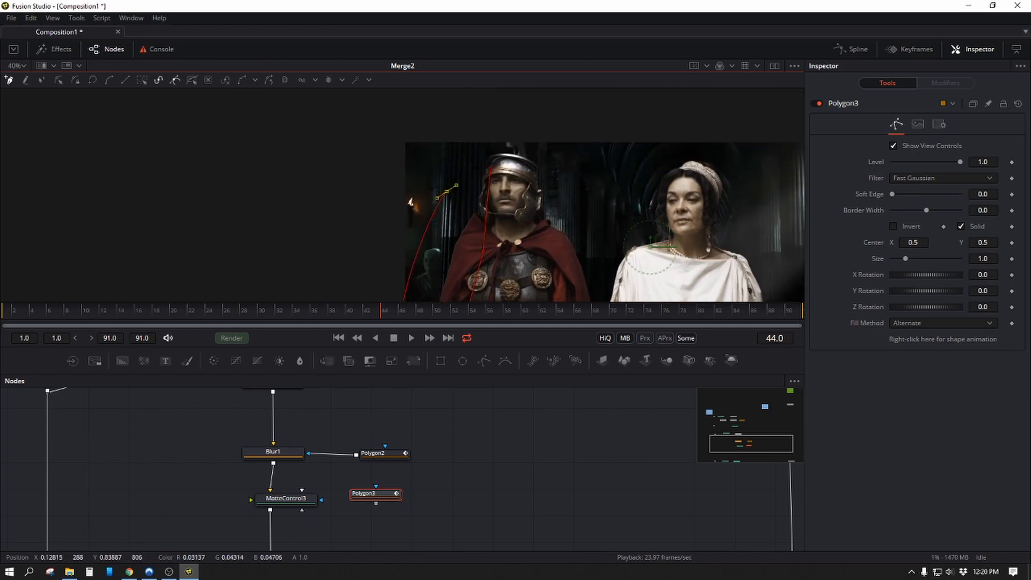
left_click(490, 170)
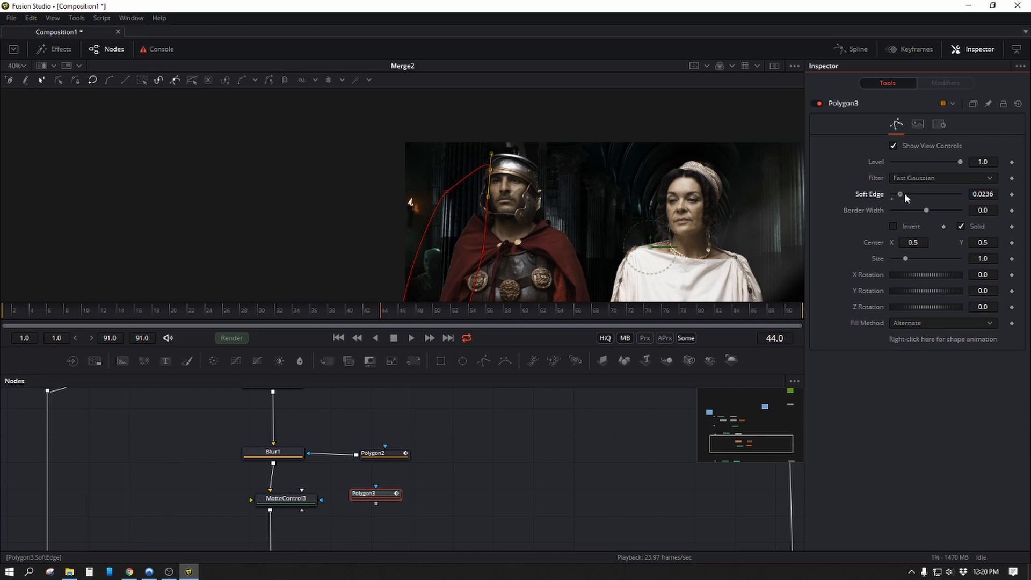
Step: Connect Polygon3 to MatteControl3's effect mask and set the matte's Blur to 0.24 and Contract/Expand to -0.34
left_click_drag(321, 499, 375, 502)
left_click_drag(282, 498, 285, 499)
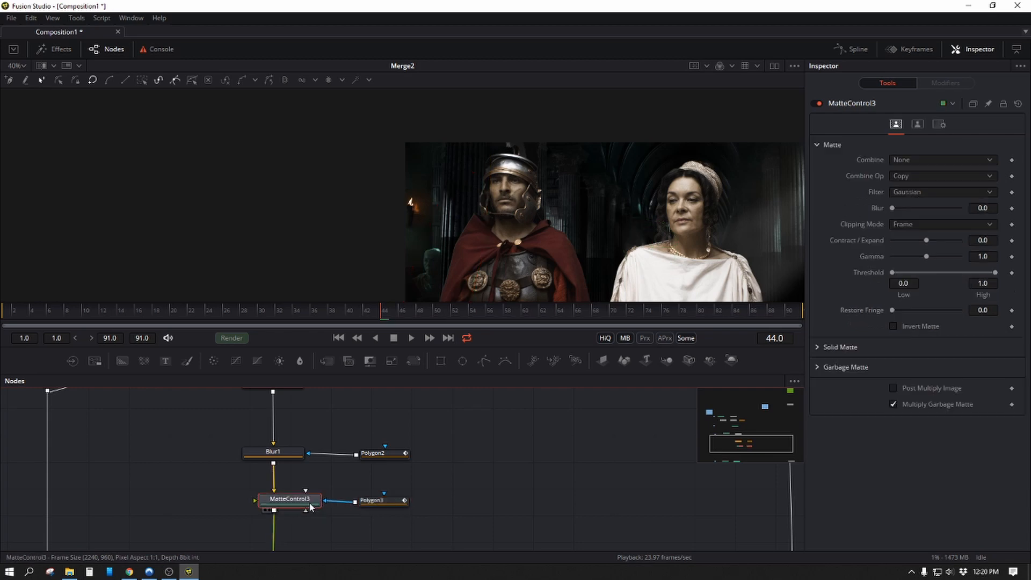
left_click_drag(415, 197, 368, 127)
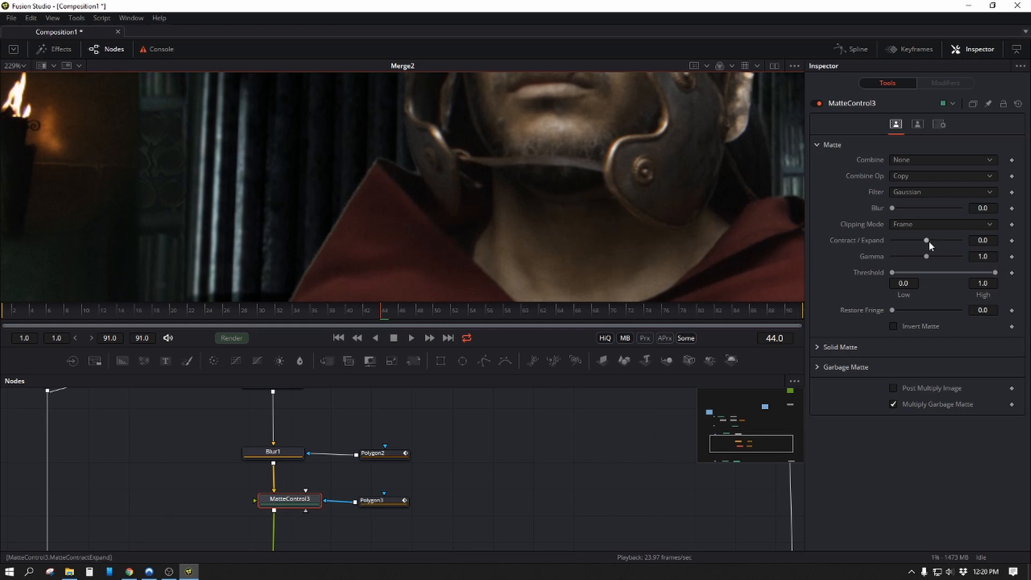
mouse_move(929, 240)
left_mouse_down()
mouse_move(896, 239)
mouse_move(912, 242)
left_mouse_up()
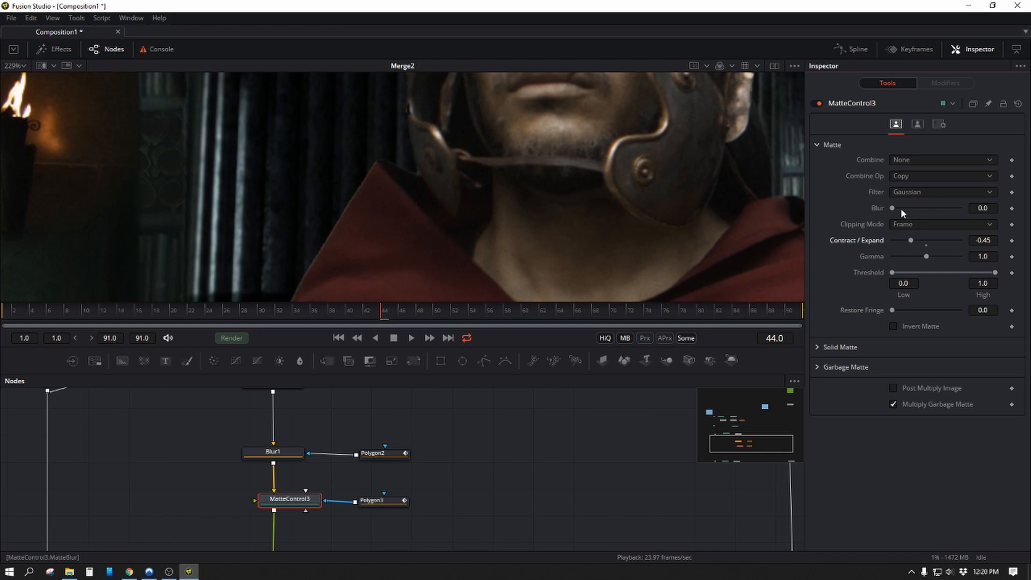
left_click_drag(894, 208, 916, 239)
left_click_drag(398, 163, 276, 182)
left_click_drag(429, 219, 423, 158)
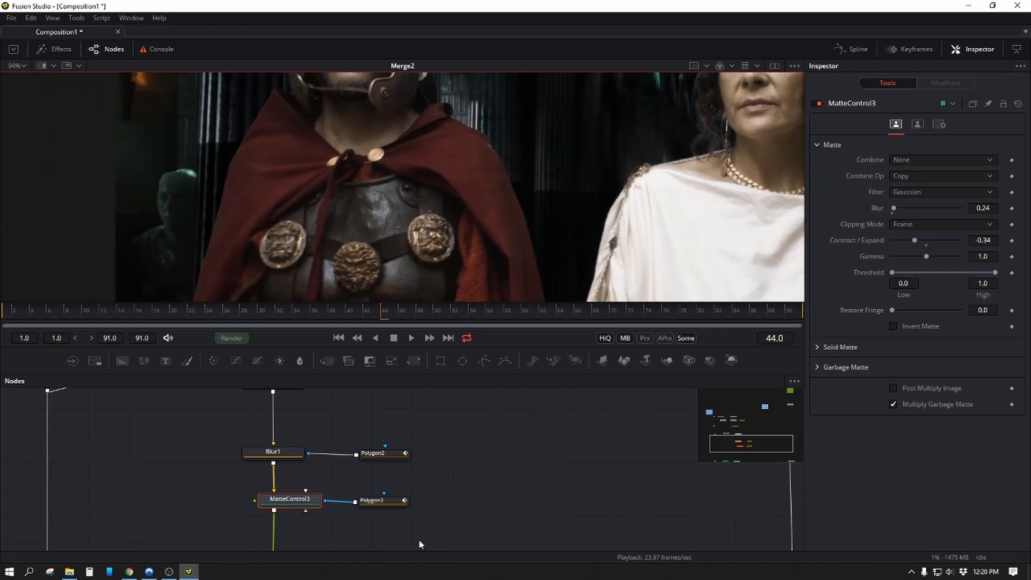
Step: Check the full composite and the soldier's helmet up close, and display MatteControl3's keyed output on its own
left_click_drag(485, 460, 494, 398)
left_click_drag(572, 117, 393, 118)
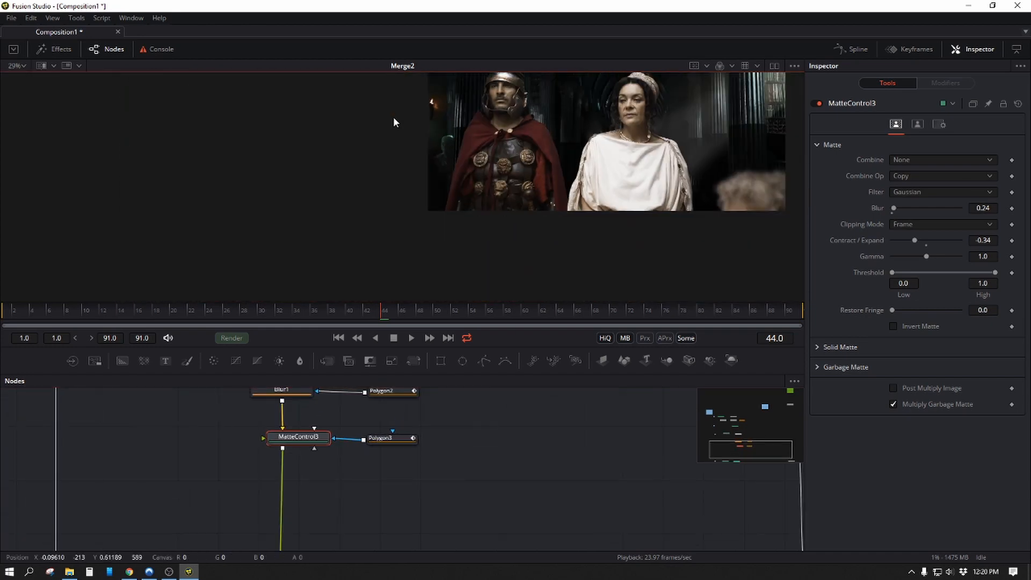
left_click_drag(638, 184, 426, 224)
scroll(426, 223, "up", 2)
left_click_drag(438, 142, 440, 185)
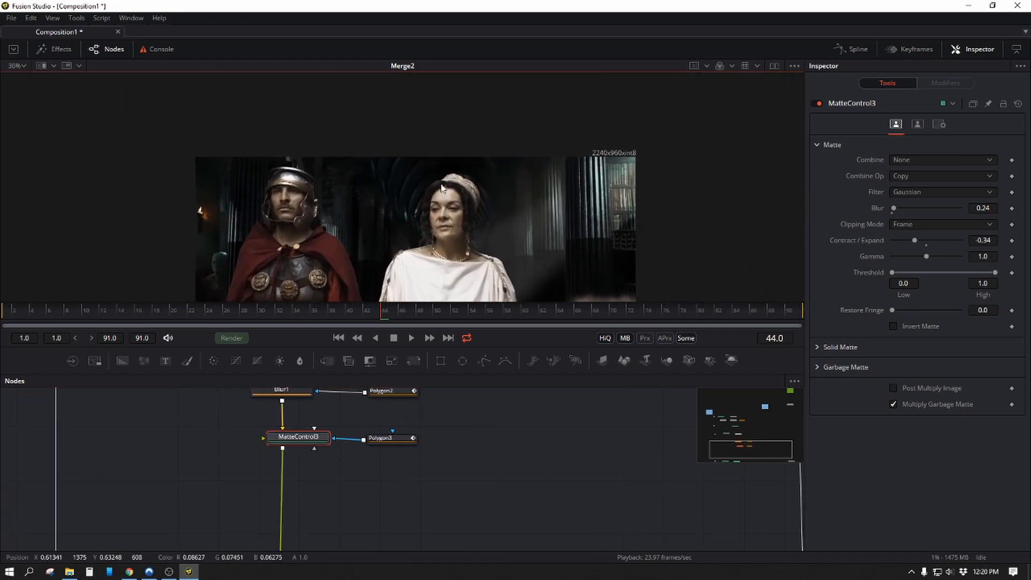
left_click_drag(352, 504, 638, 481)
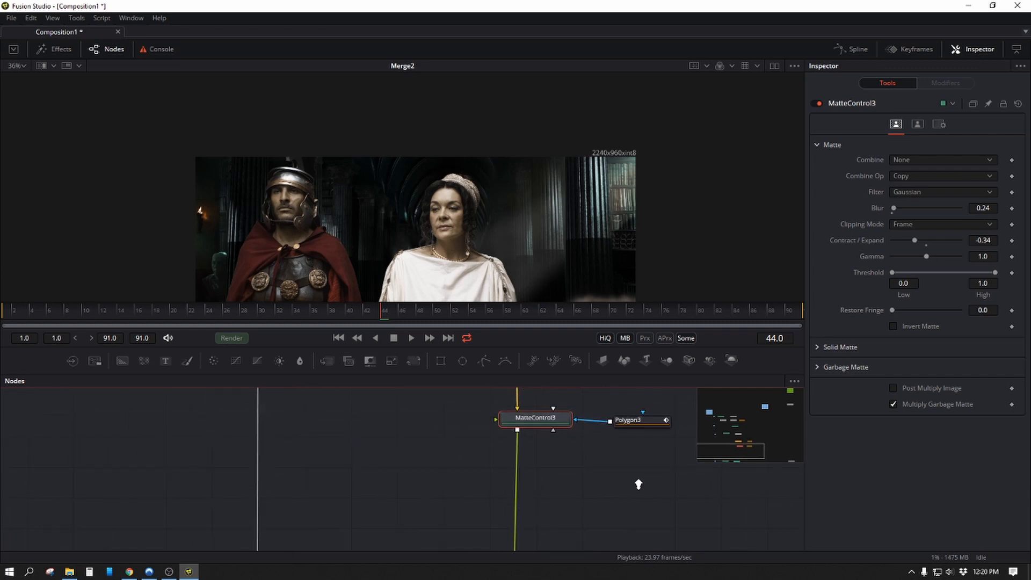
scroll(389, 163, "up", 10)
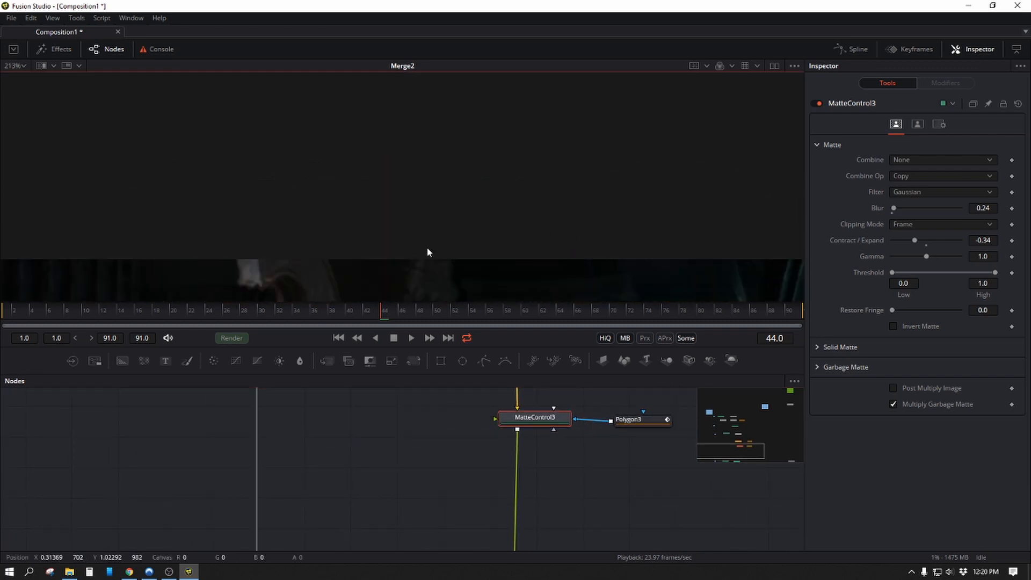
scroll(389, 263, "down", 2)
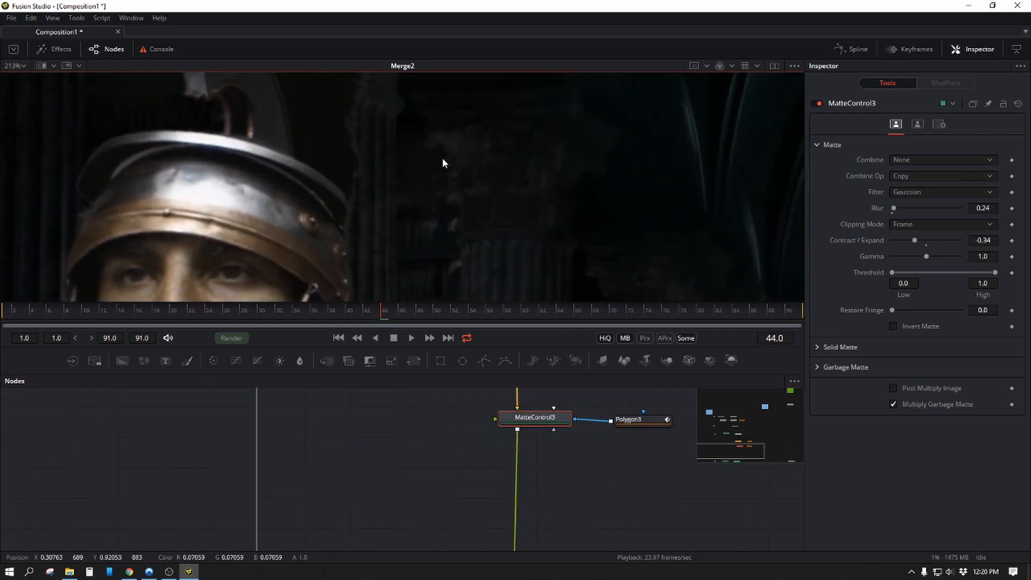
scroll(414, 499, "down", 2)
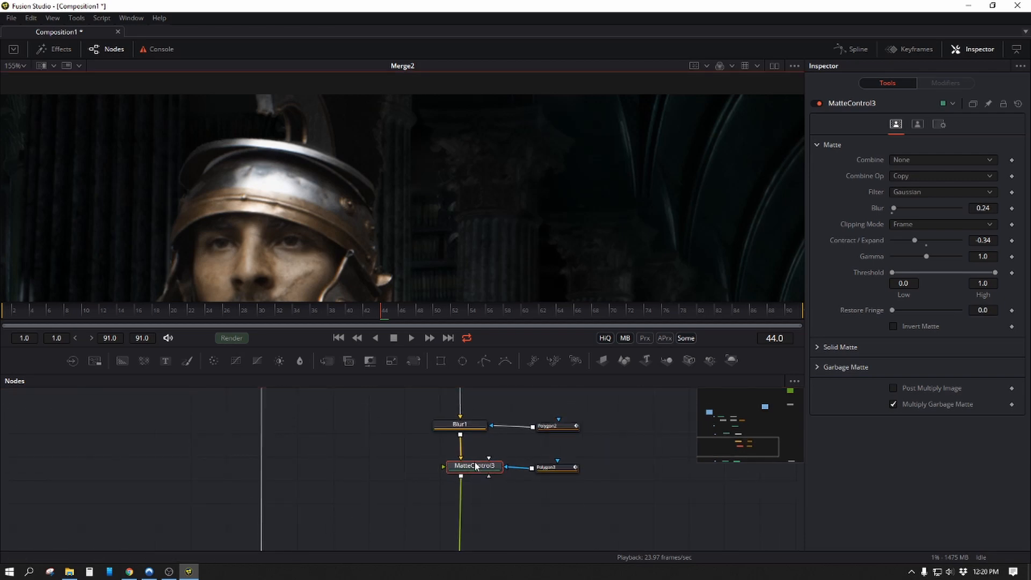
left_click(475, 467)
key("1")
key("m")
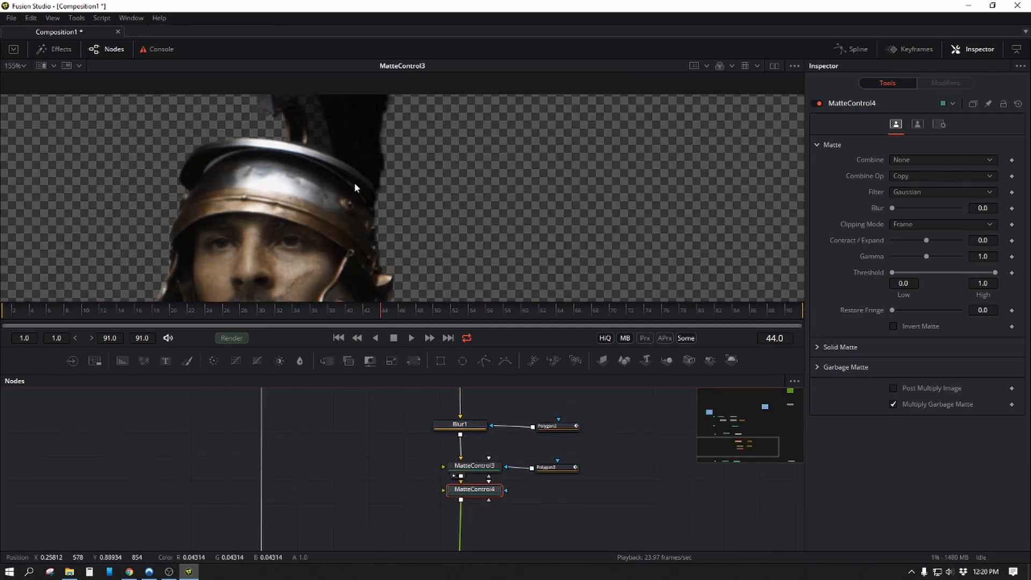
left_click(479, 491)
key("Delete")
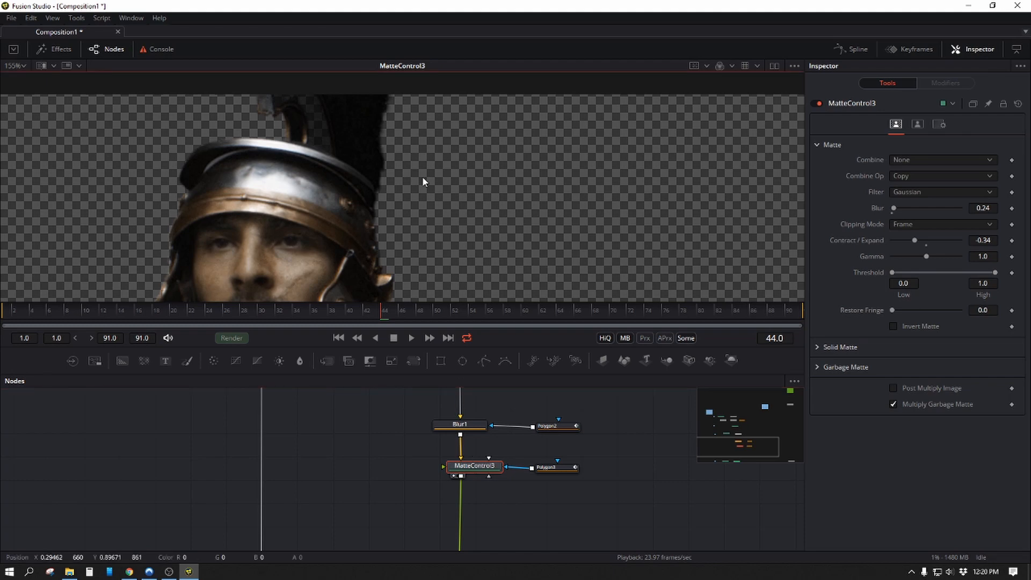
Step: Show MatteControl3's alpha channel and examine the matte around the helmet, its plume and the woman's hair
key("a")
scroll(359, 179, "down", 3)
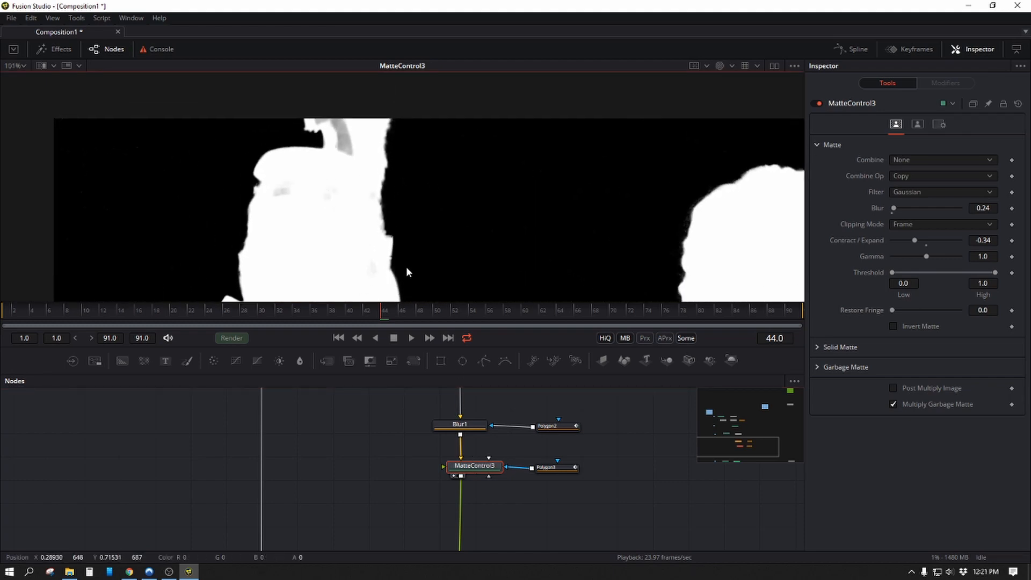
scroll(406, 237, "down", 2)
scroll(371, 181, "down", 2)
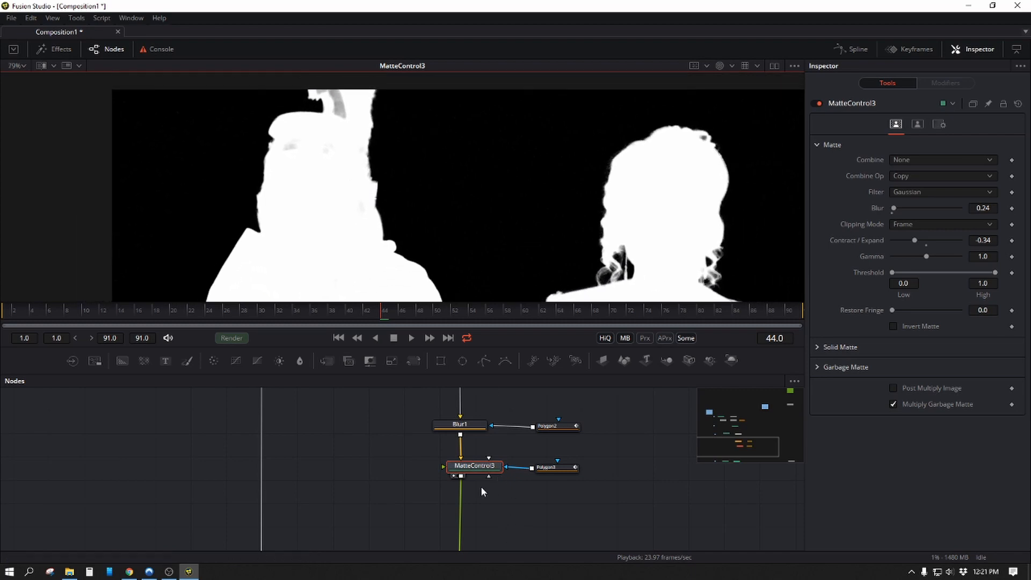
Step: Display PipeRouter5's green-screen footage and add a Clean Plate node beside that router
left_click_drag(484, 519, 495, 486)
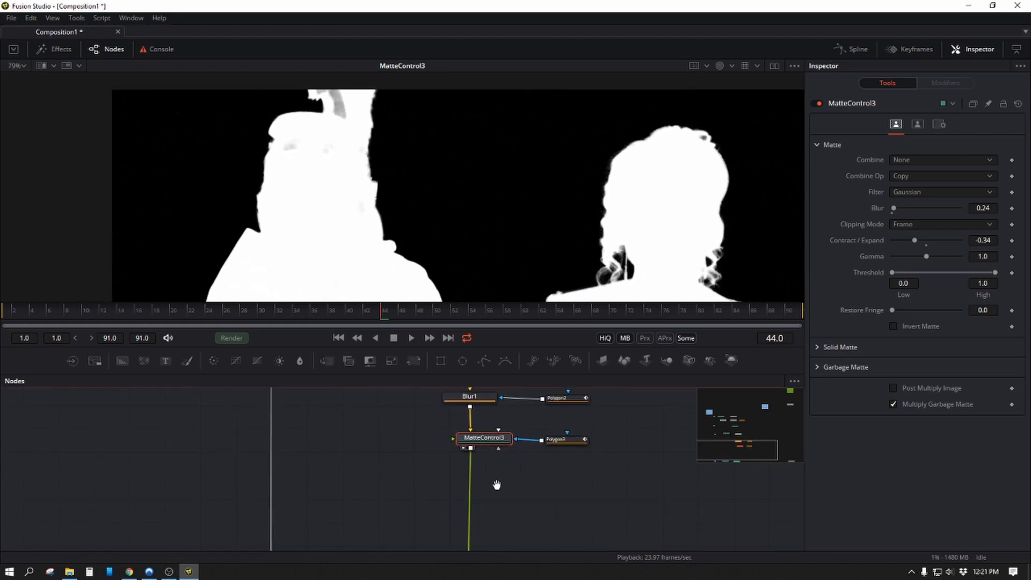
left_click(403, 460)
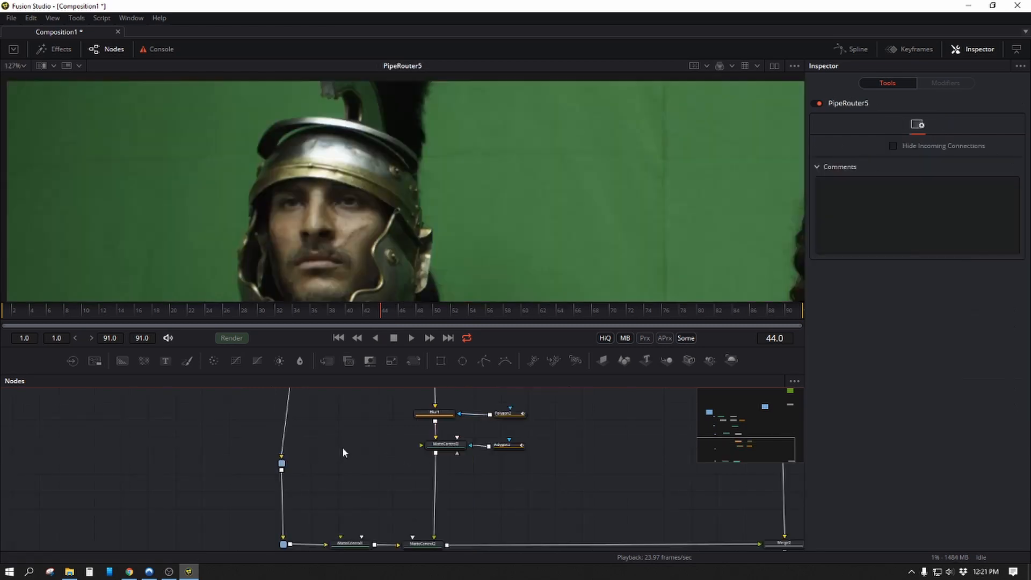
key("shift+space")
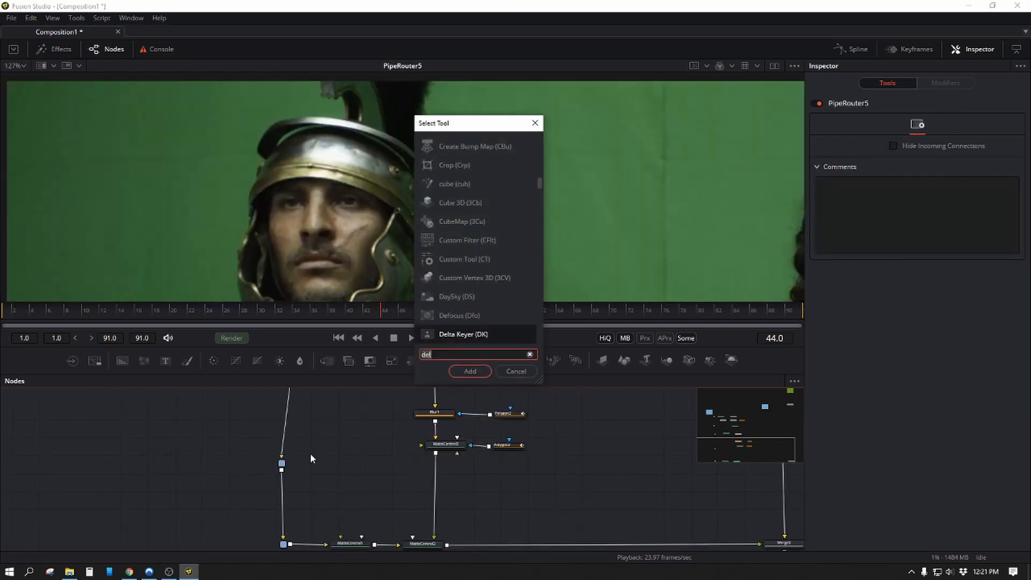
type("clean")
key("Return")
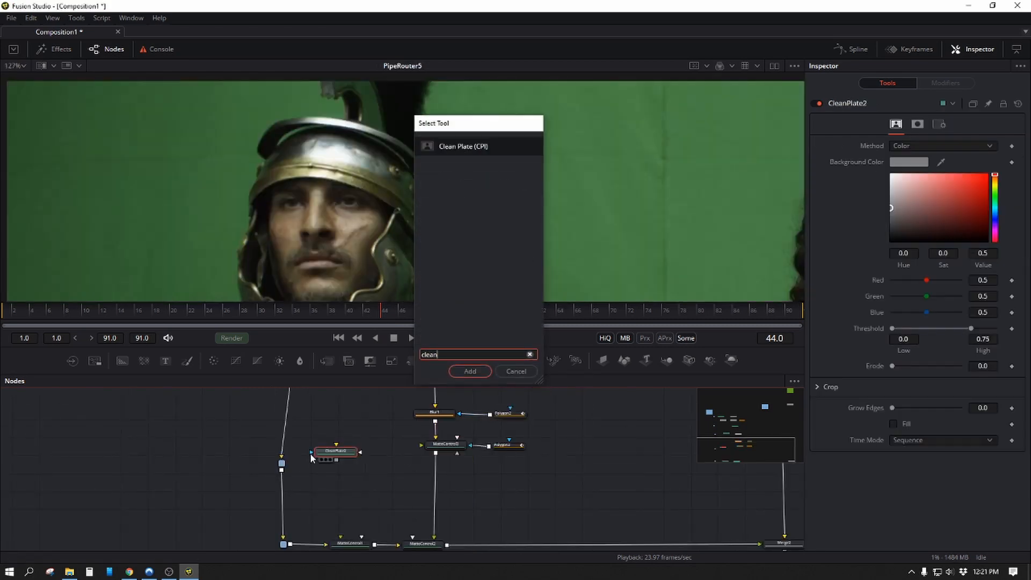
Step: Connect PipeRouter5's output to CleanPlate2's input and display CleanPlate2 in the viewer
left_click_drag(336, 445, 282, 465)
left_click(344, 455)
key("1")
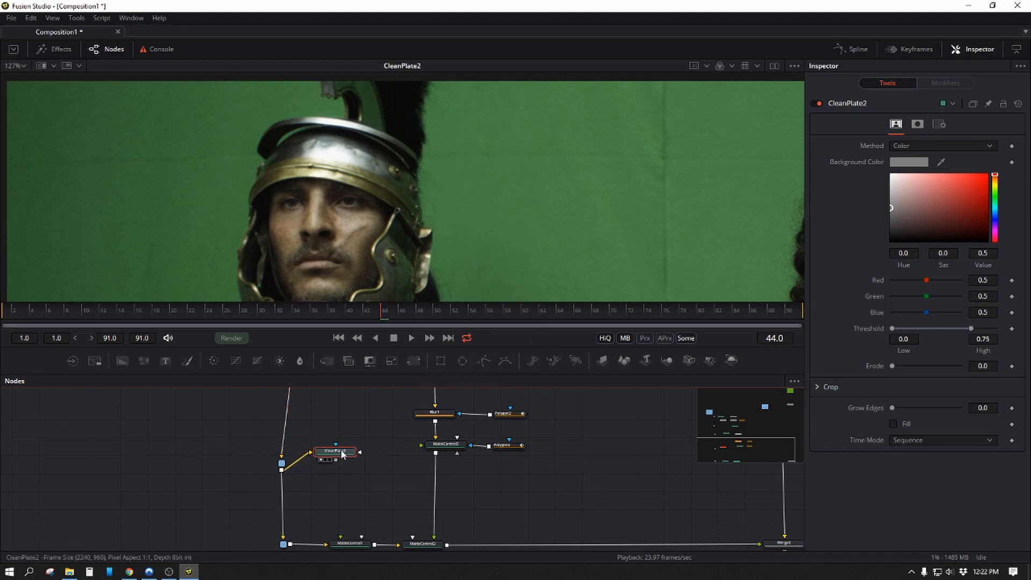
Step: Sample the green screen beside the helmet's plume as CleanPlate2's Background Color and check the removed helmet area
left_click_drag(941, 161, 465, 124)
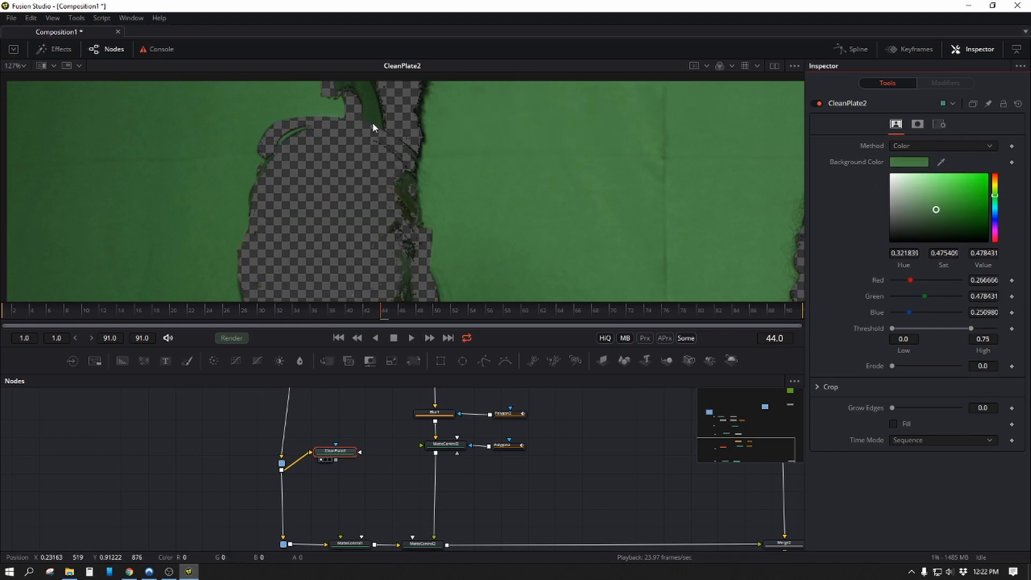
left_click_drag(596, 235, 643, 282)
scroll(533, 146, "up", 1)
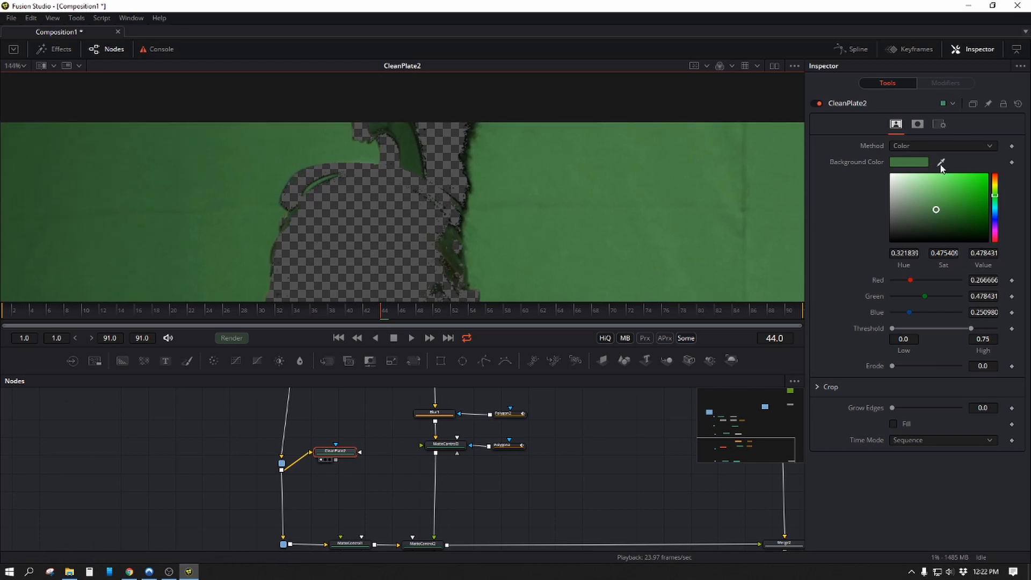
Step: Resample CleanPlate2's green background, set high Threshold to 0.772, Erode to 0.00886 and Grow Edges to 0.0268, and enable Fill
left_click_drag(941, 162, 355, 149)
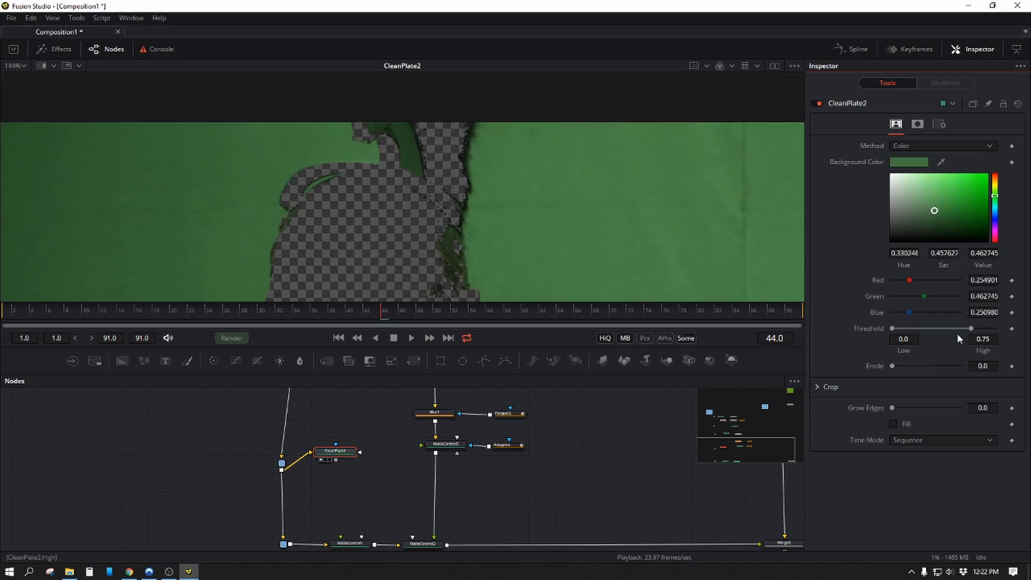
left_click_drag(971, 329, 973, 333)
left_click_drag(892, 366, 917, 370)
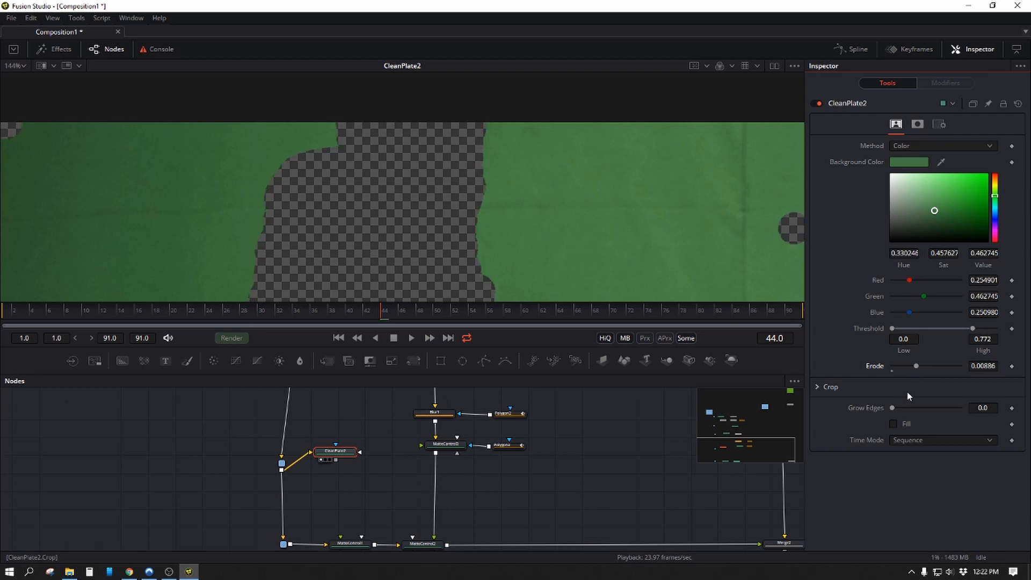
left_click_drag(899, 406, 900, 406)
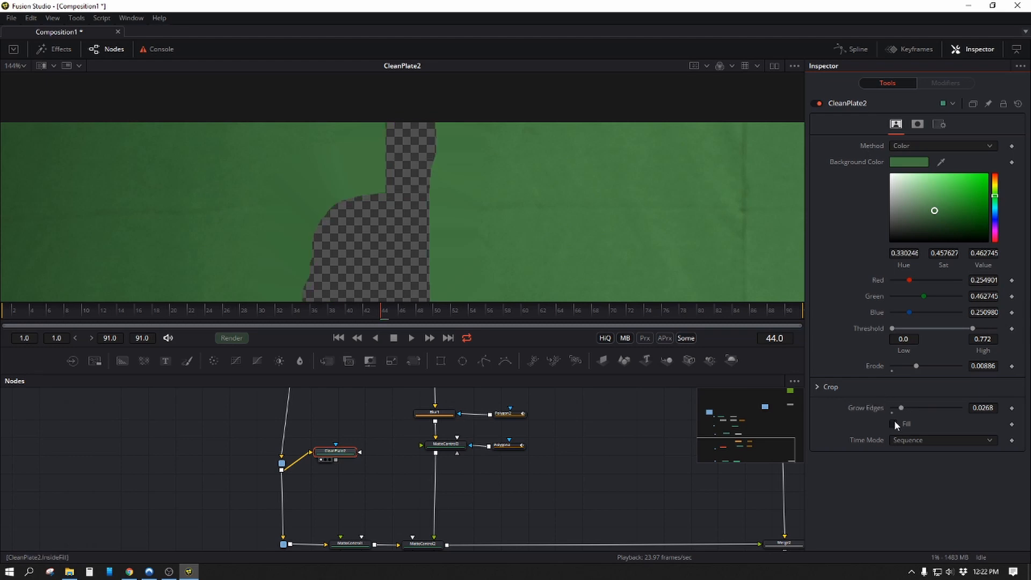
left_click(893, 424)
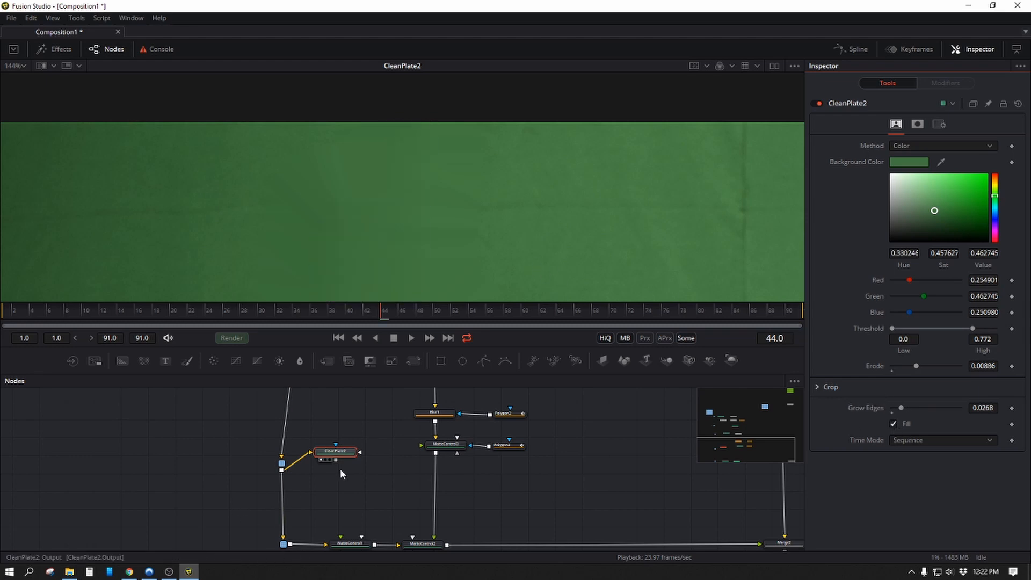
left_click_drag(356, 452, 352, 449)
key("shift+space")
type("f")
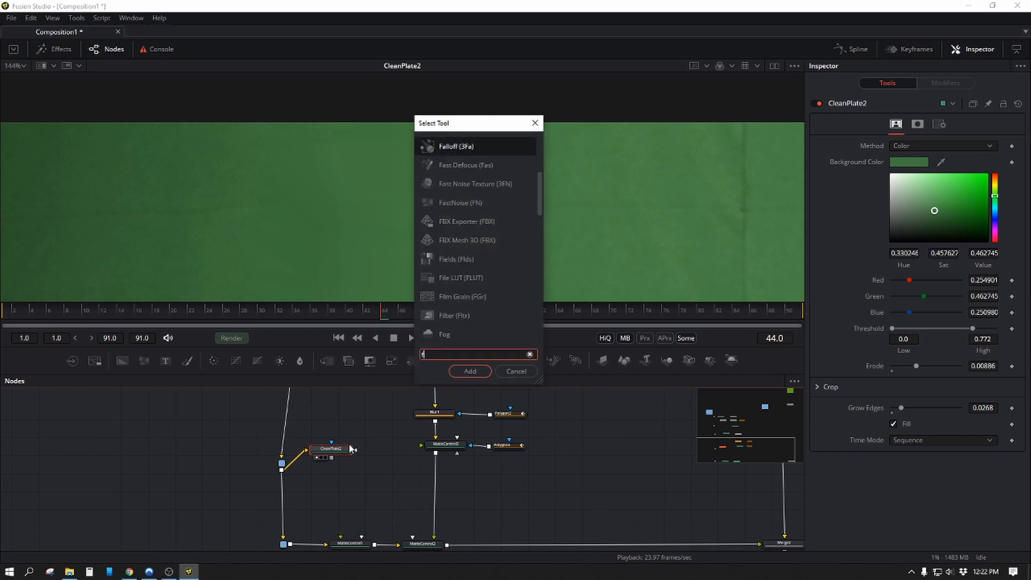
type("rame")
key("Down")
key("Down")
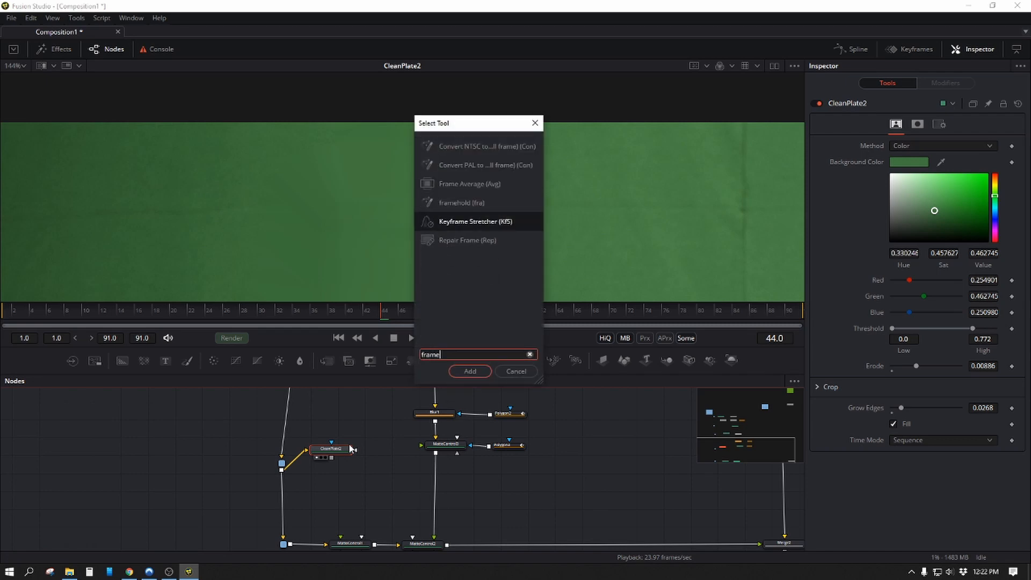
key("Return")
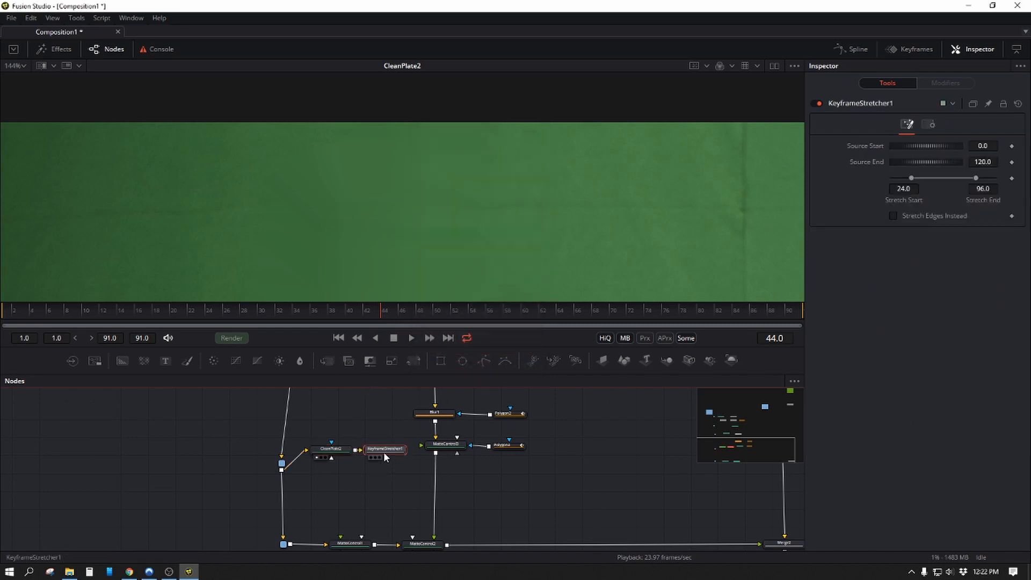
key("ctrl+z")
Step: Add a Time Stretcher after CleanPlate2 and set its Source Time to 44
key("shift+space")
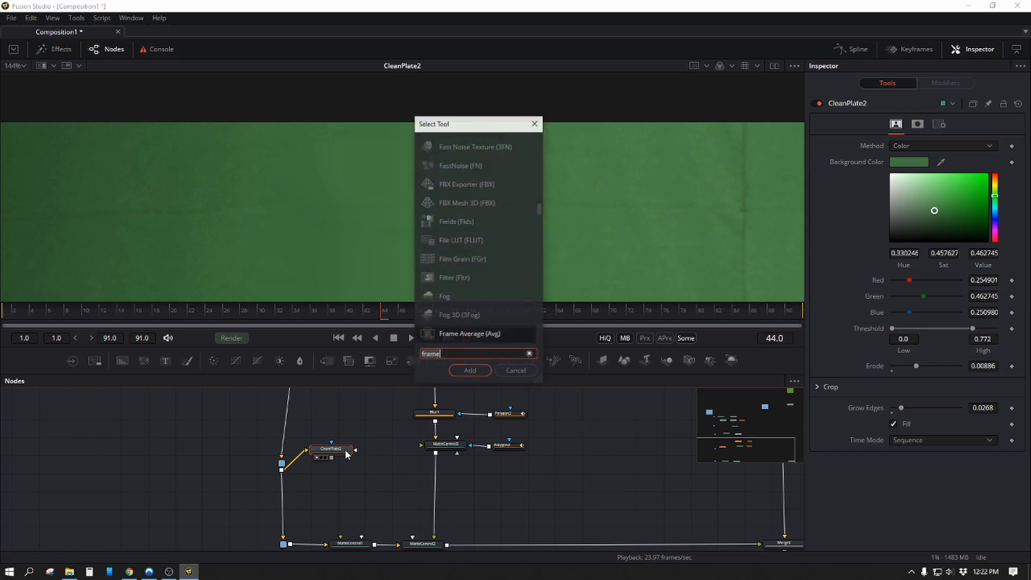
type("time")
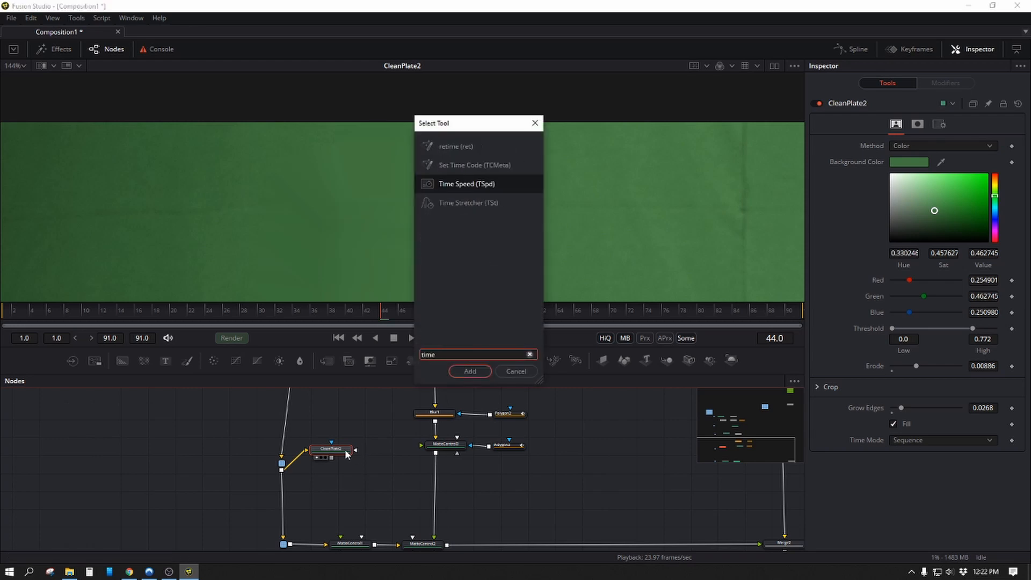
key("Down")
key("Return")
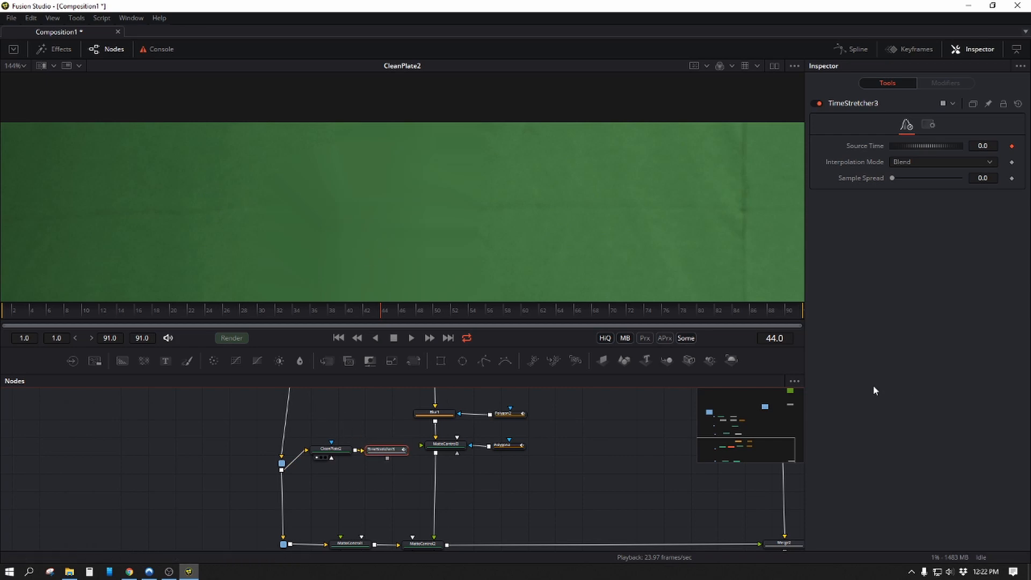
left_click(985, 146)
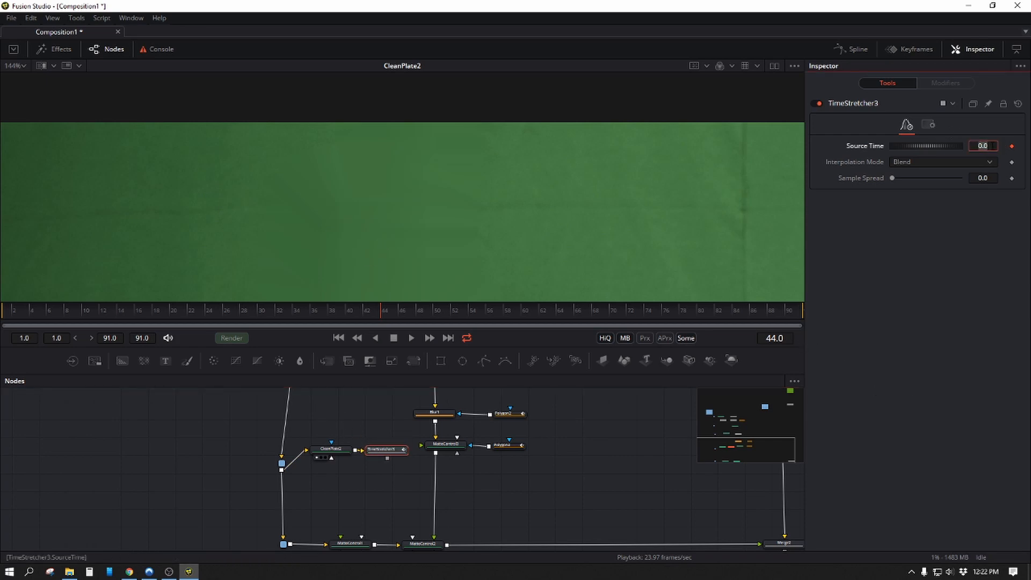
type("44")
key("Tab")
left_click(401, 481)
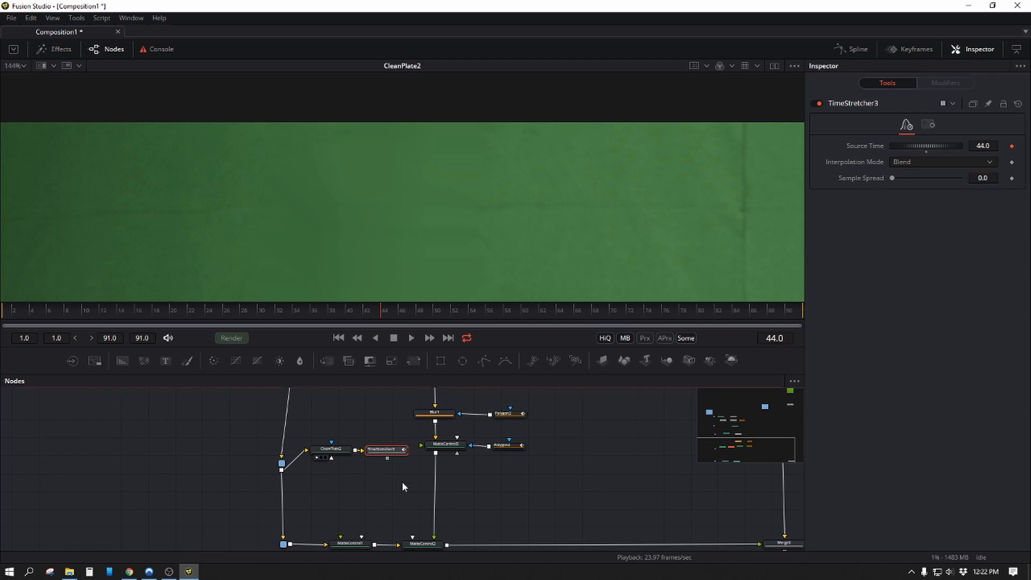
Step: Add a Delta Keyer fed by PipeRouter5, with TimeStretcher3 as its clean plate, and display it in the viewer
key("shift+space")
type("del")
key("Return")
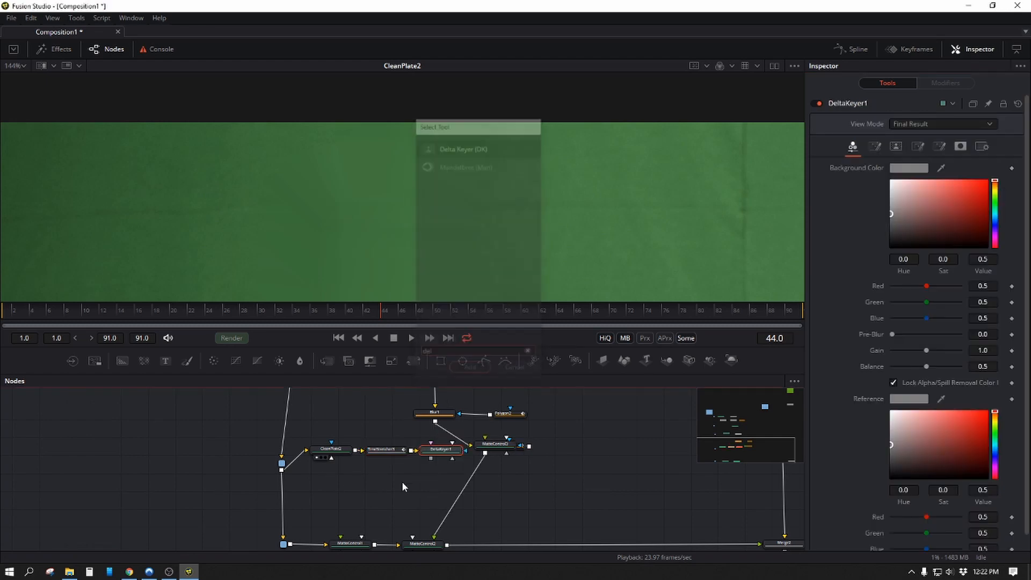
left_click_drag(356, 515, 368, 498)
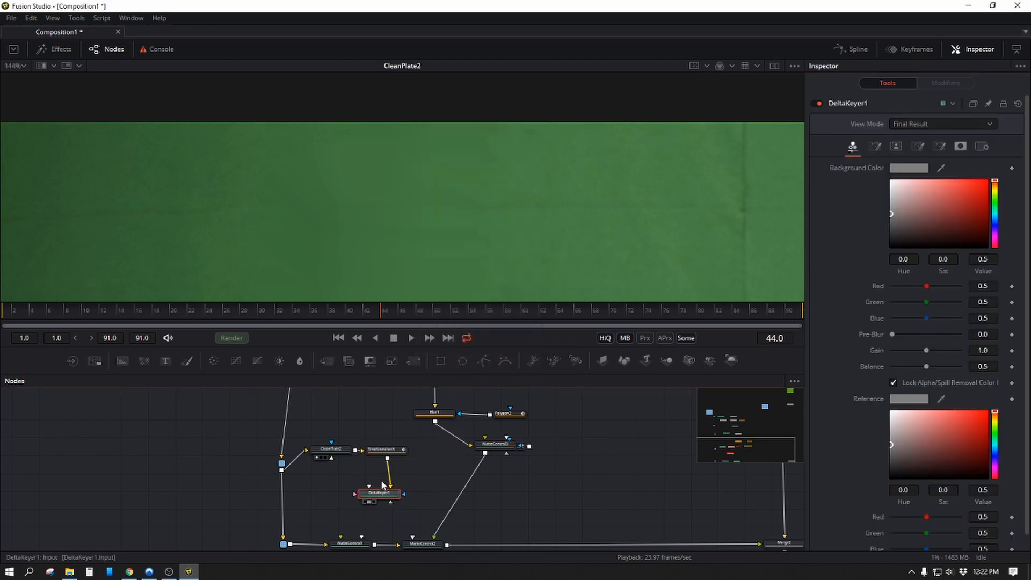
left_click(391, 487)
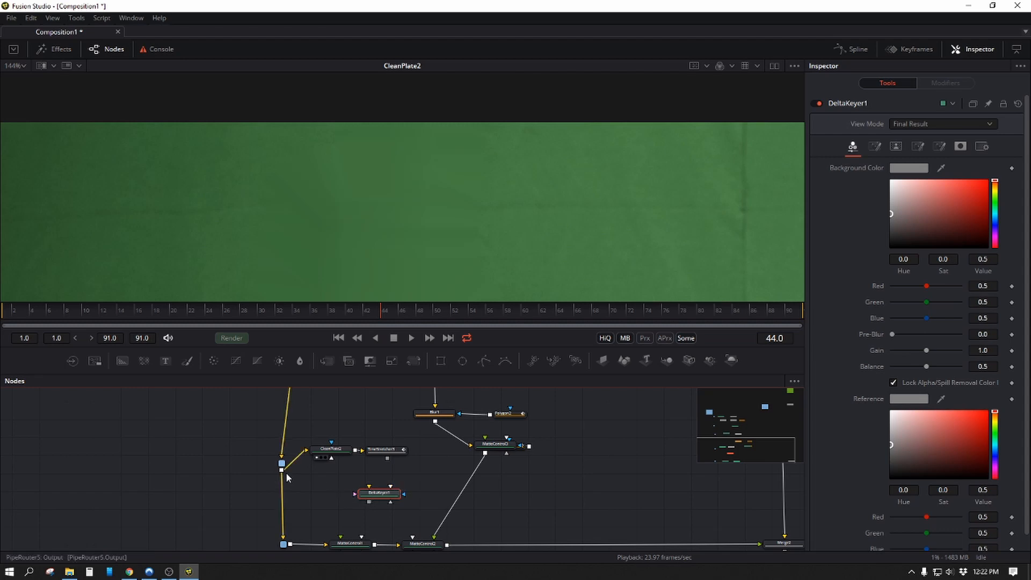
left_click_drag(282, 471, 382, 477)
key("1")
left_click_drag(472, 196, 403, 248)
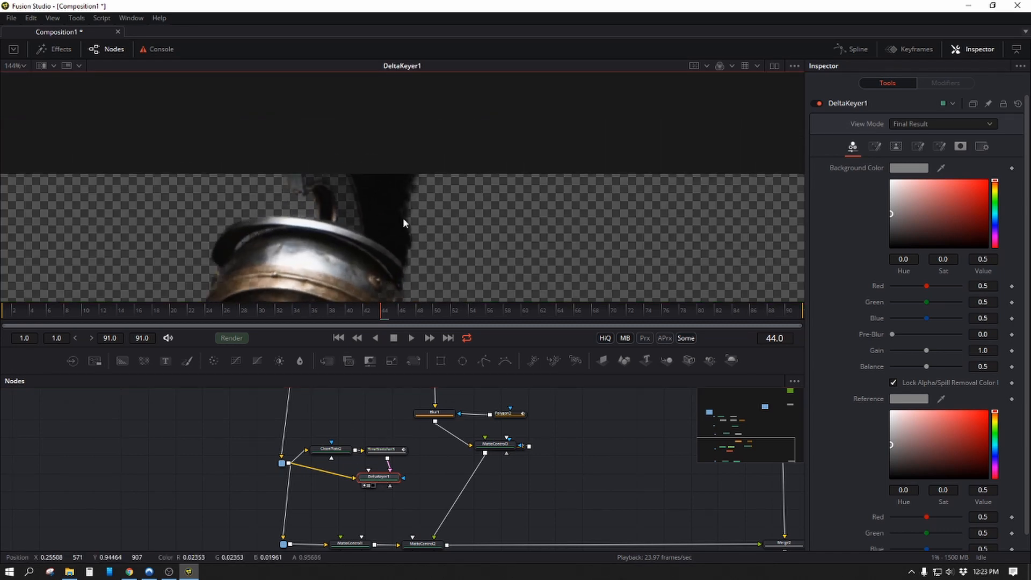
Step: Show DeltaKeyer1's alpha channel and set its matte Threshold to 0.144 low and 0.233 high, with Erode/Dilate at -0.0016
scroll(404, 223, "up", 1)
key("a")
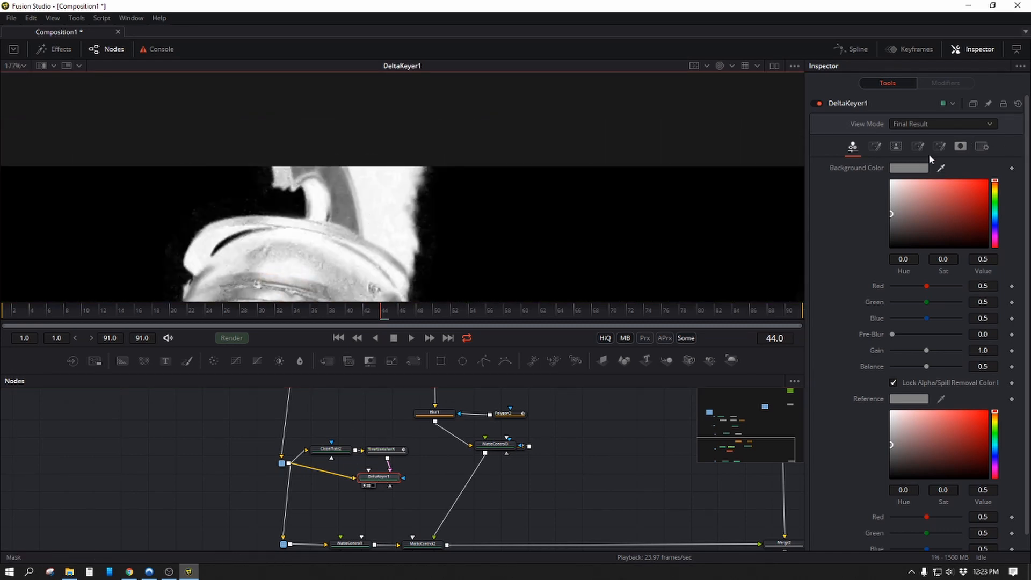
left_click(901, 148)
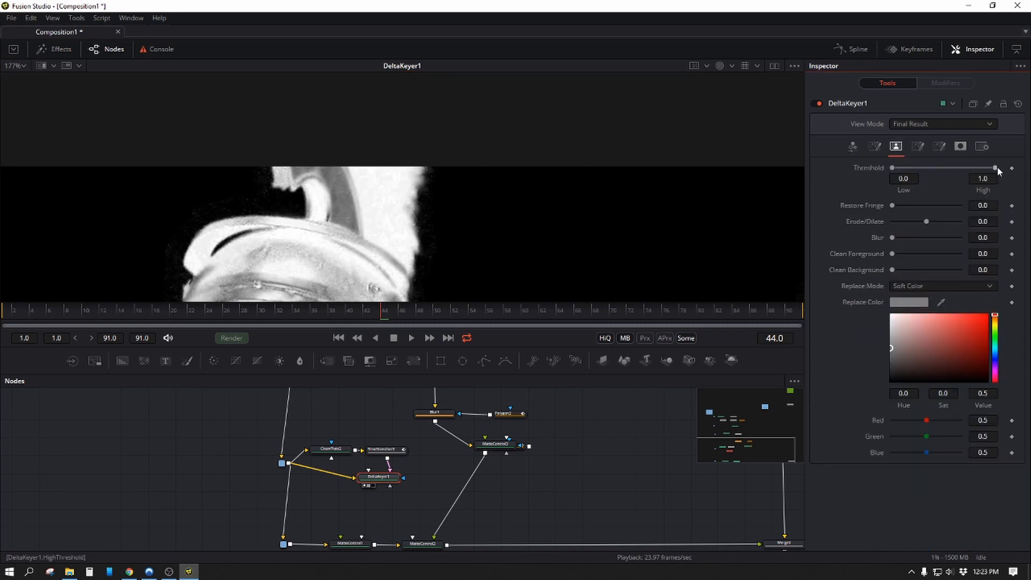
left_click_drag(996, 168, 905, 168)
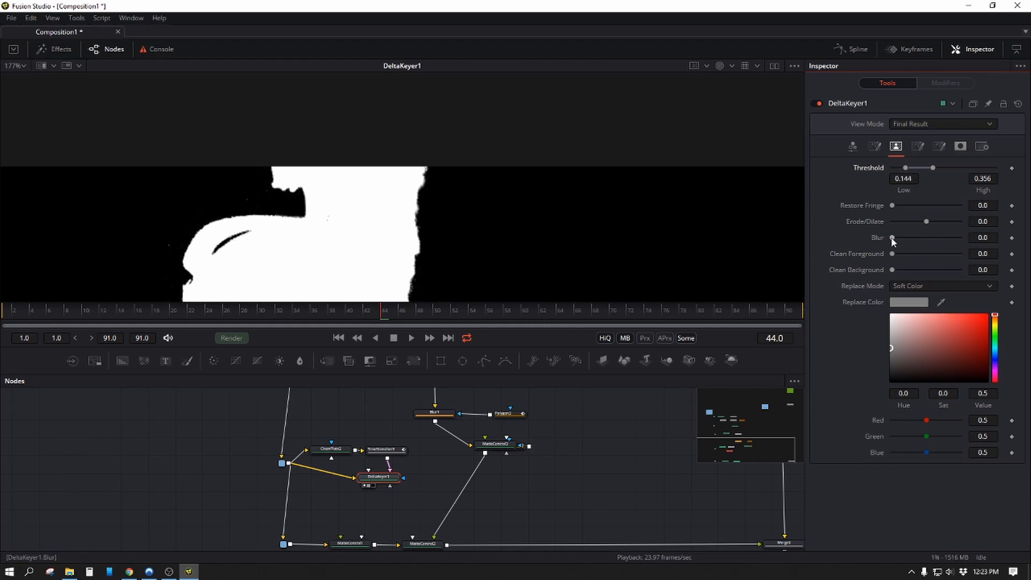
left_click_drag(928, 223, 929, 215)
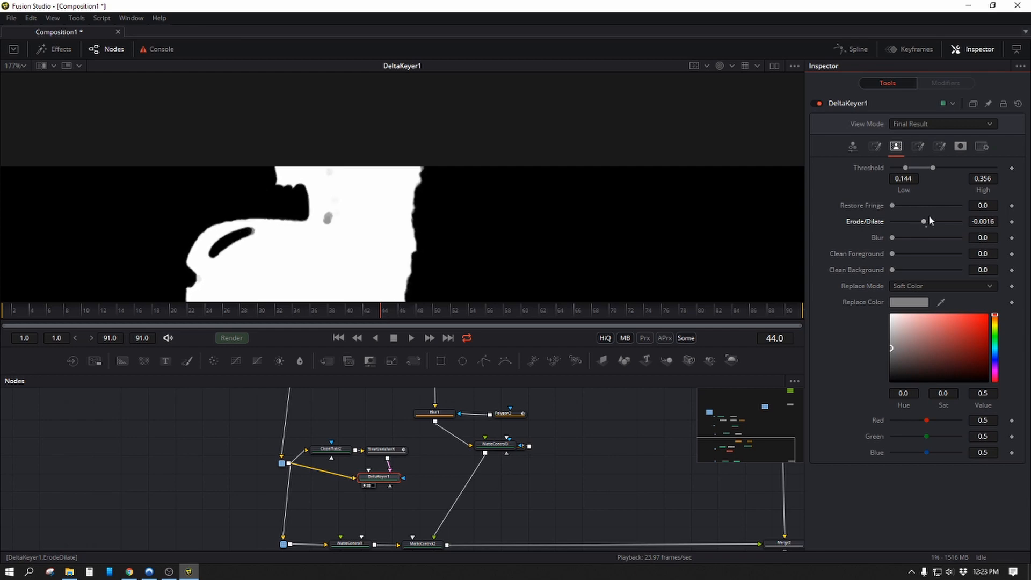
left_click_drag(933, 168, 921, 168)
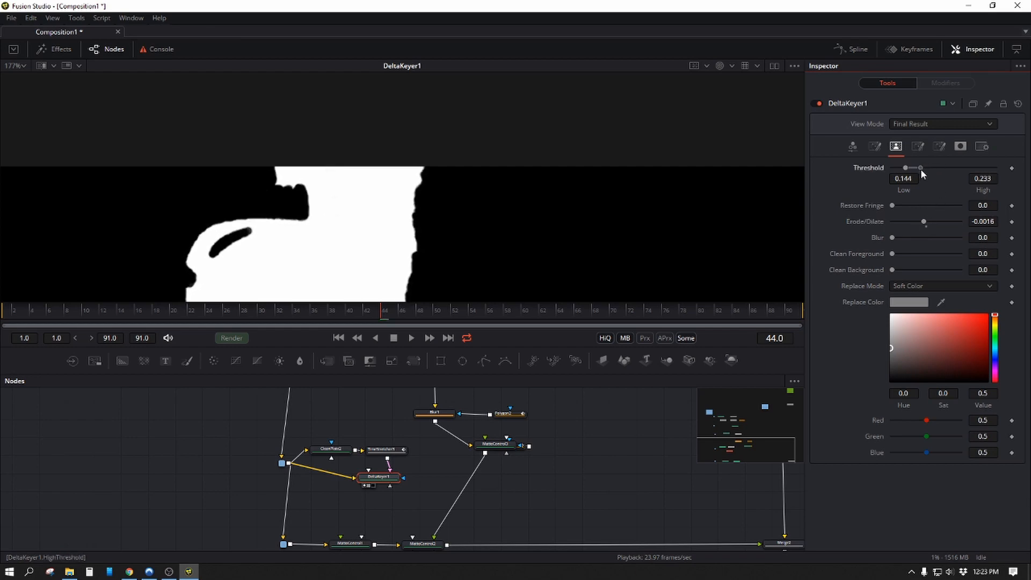
Step: Merge DeltaKeyer1 over MatteControl3 with a new Merge node that feeds MatteControl2
left_click_drag(361, 471, 272, 446)
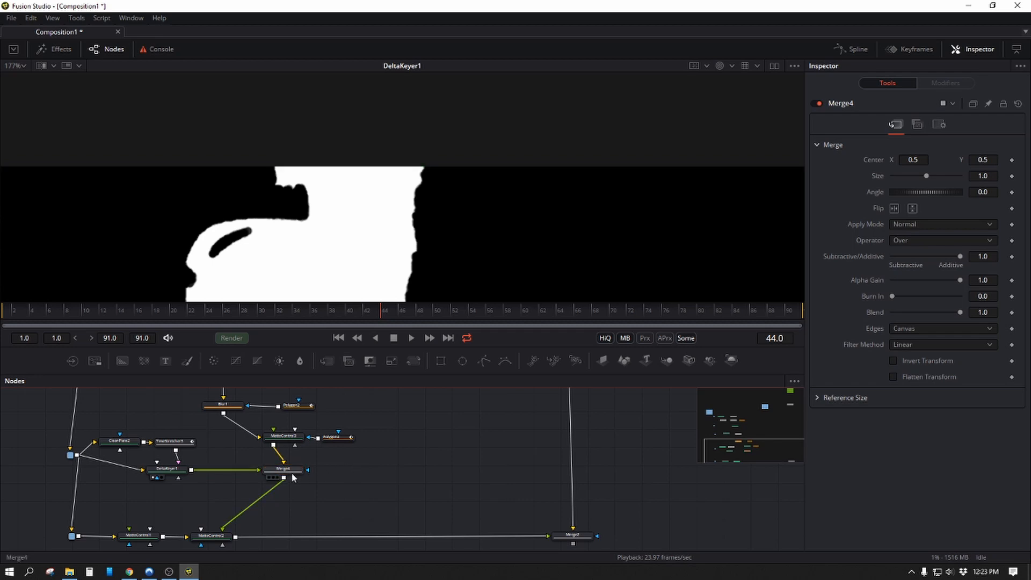
key("ctrl+z")
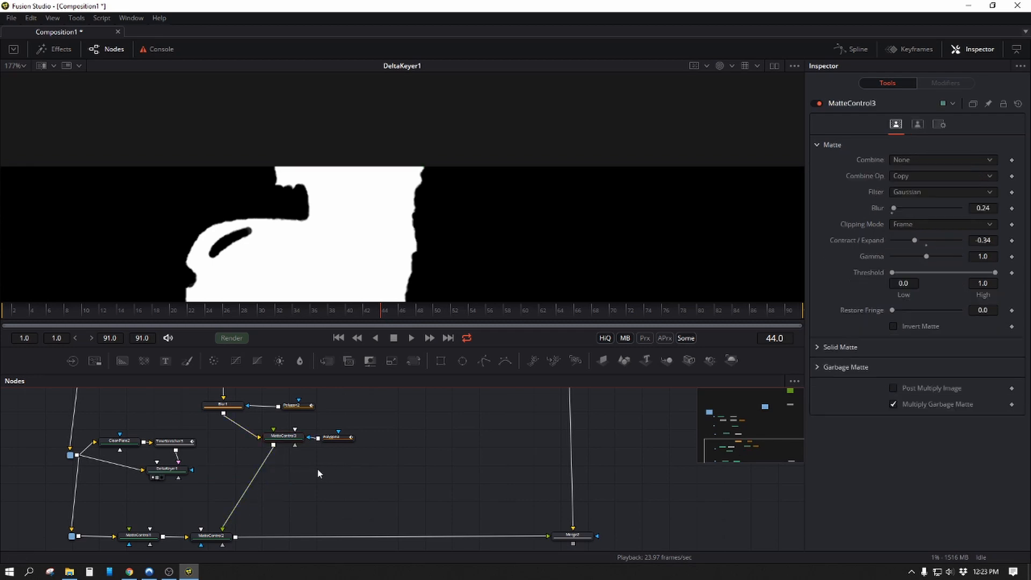
left_click_drag(157, 477, 273, 447)
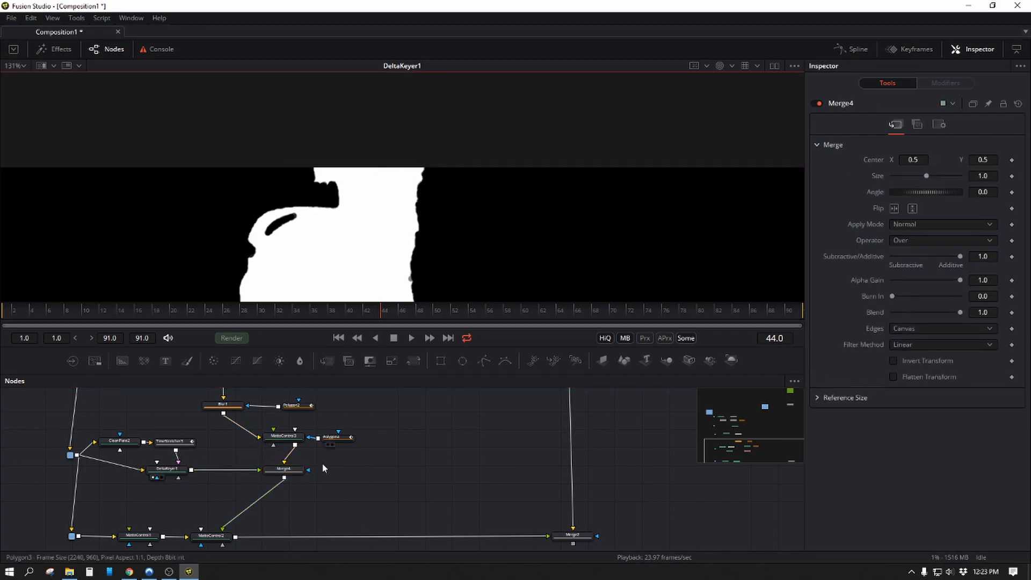
Step: Add a Polygon mask, draw a closed shape around the helmet and its plume, and connect it to Merge4's effect mask
left_click(350, 468)
key("p")
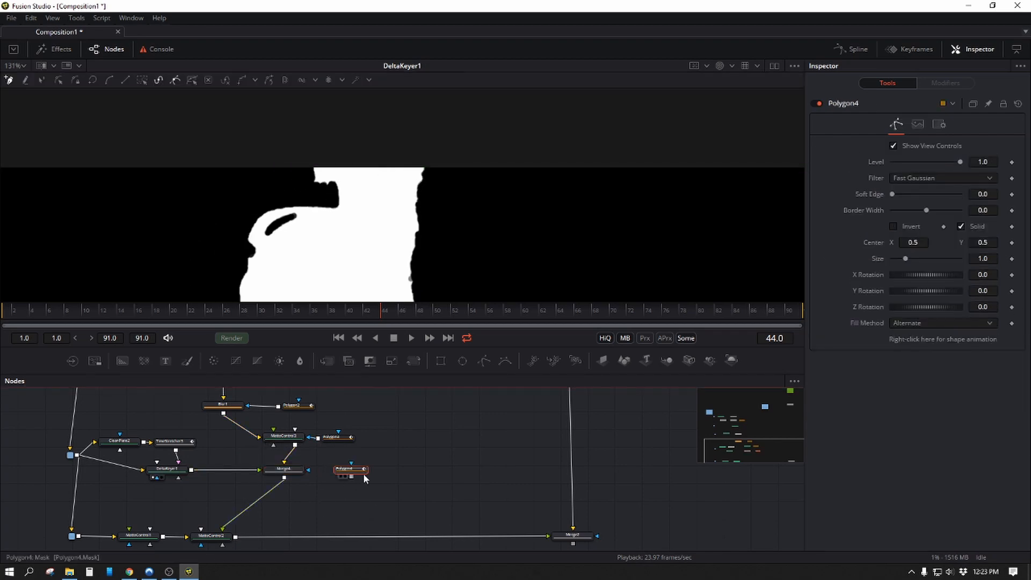
left_click_drag(366, 478, 414, 479)
left_click(285, 155)
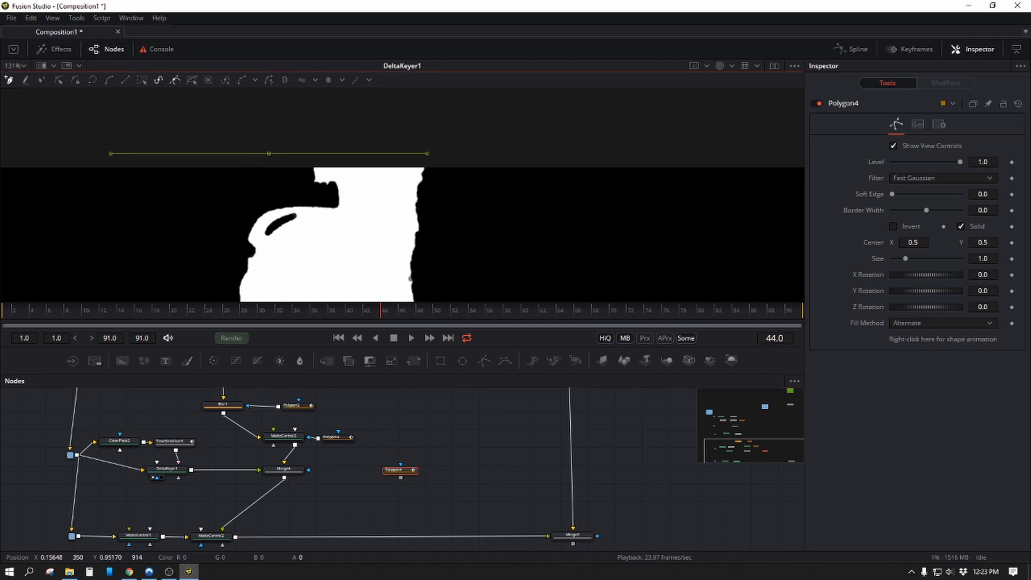
left_click(234, 220)
left_click(445, 278)
left_click(463, 191)
left_click(444, 151)
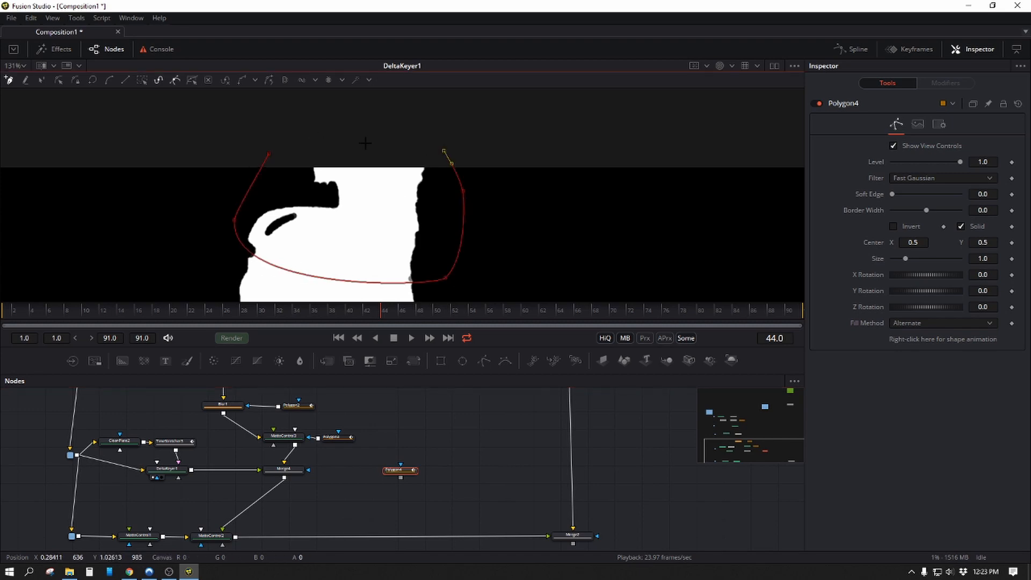
left_click(269, 154)
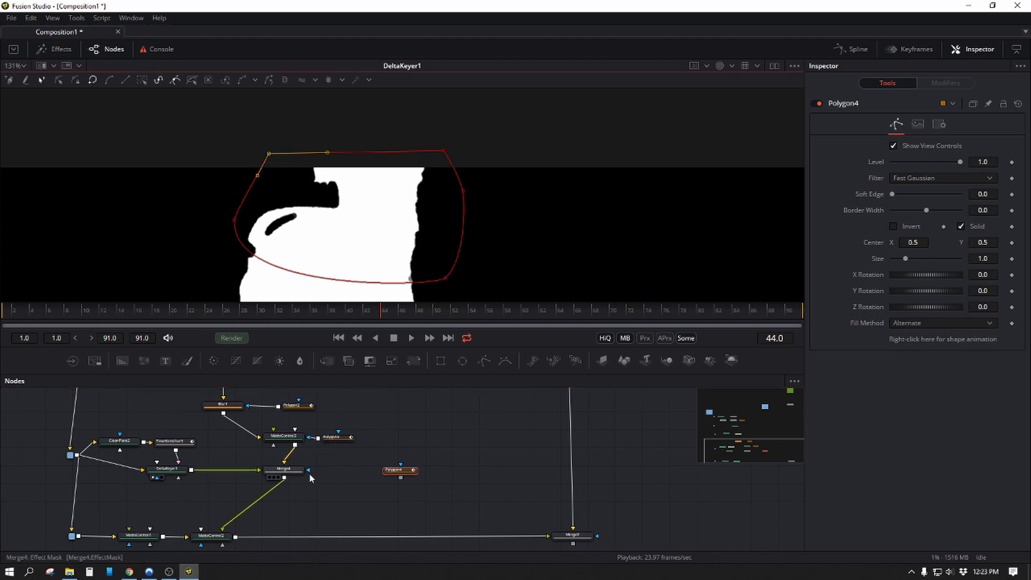
left_click_drag(308, 471, 415, 480)
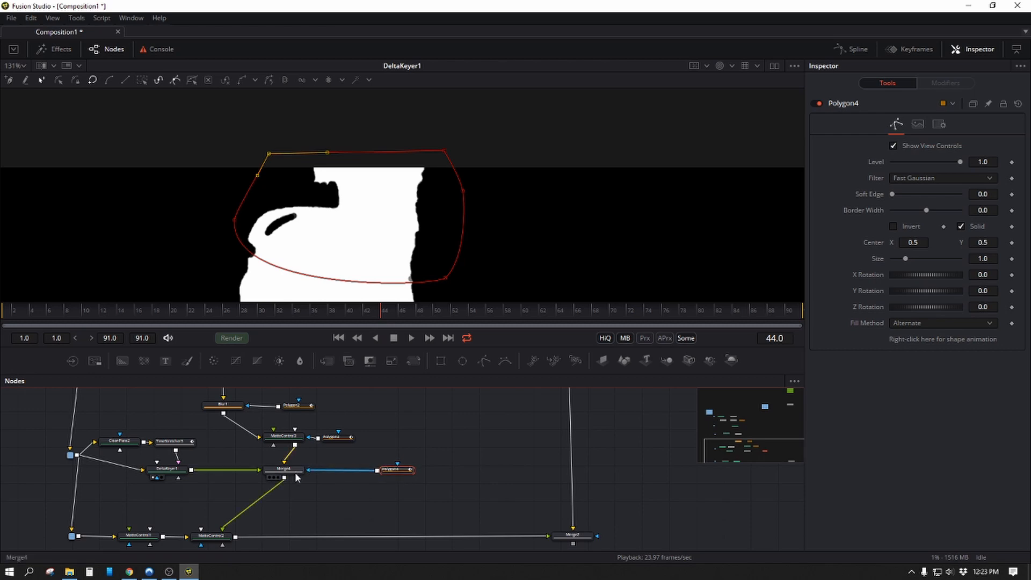
Step: Display MatteControl3 and Merge4 in turn to compare the helmet and plume matte
left_click(284, 469)
left_click(295, 436)
key("1")
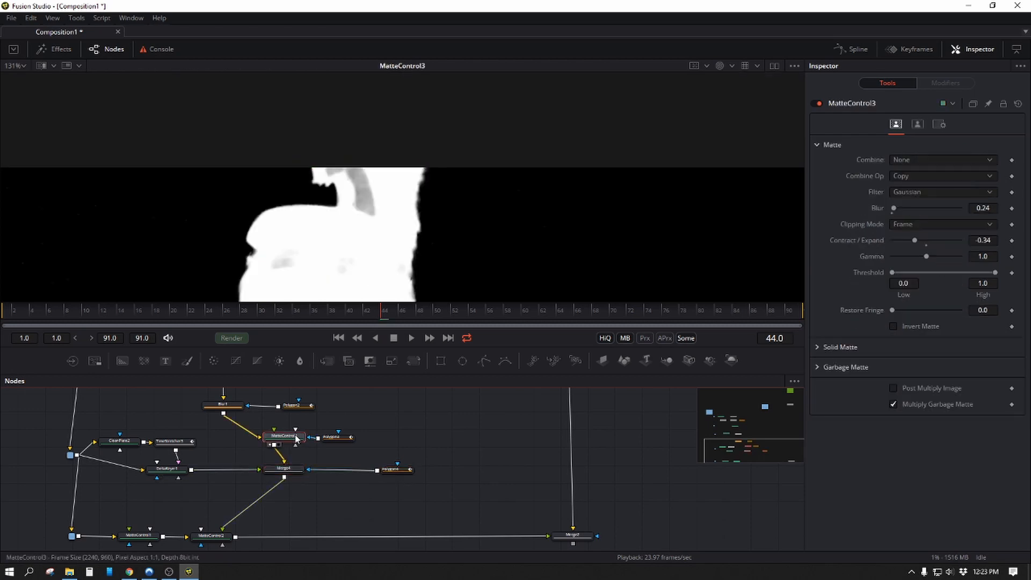
left_click(292, 471)
key("1")
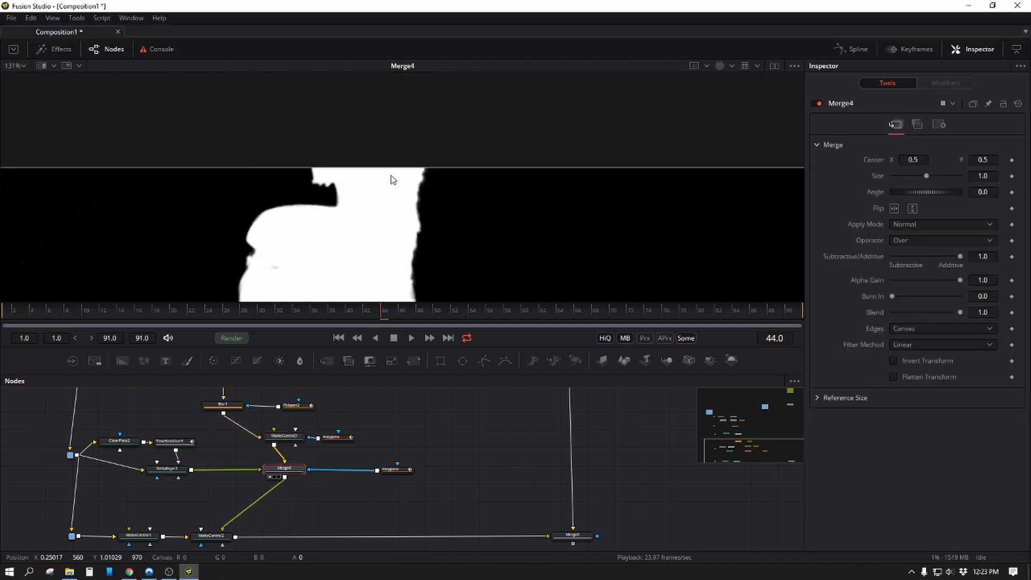
Step: Extend the lower edge of Polygon4 down over the soldier's torso and check Merge4's matte across the whole frame
scroll(440, 121, "down", 1)
left_click(394, 471)
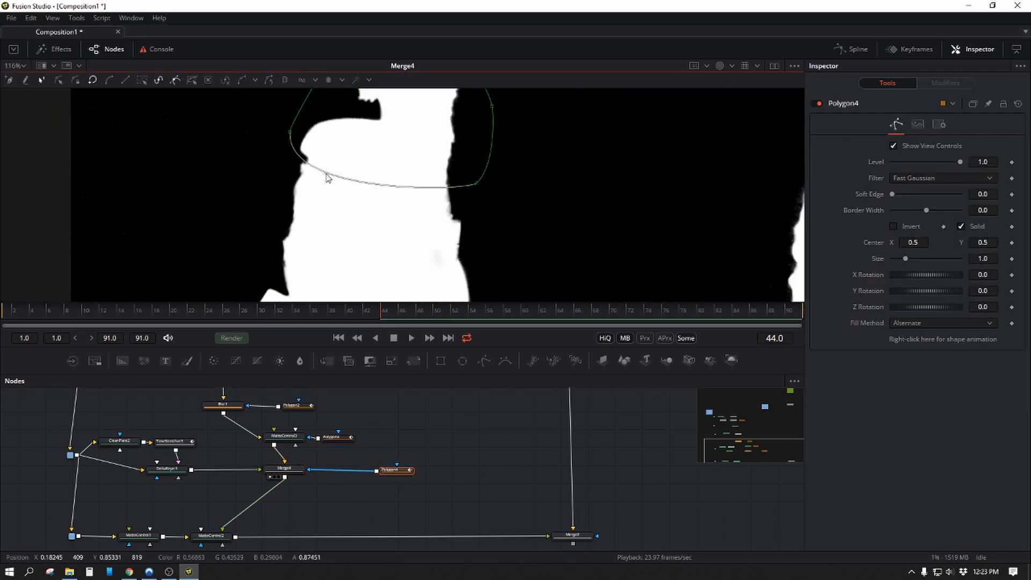
left_click_drag(329, 175, 393, 316)
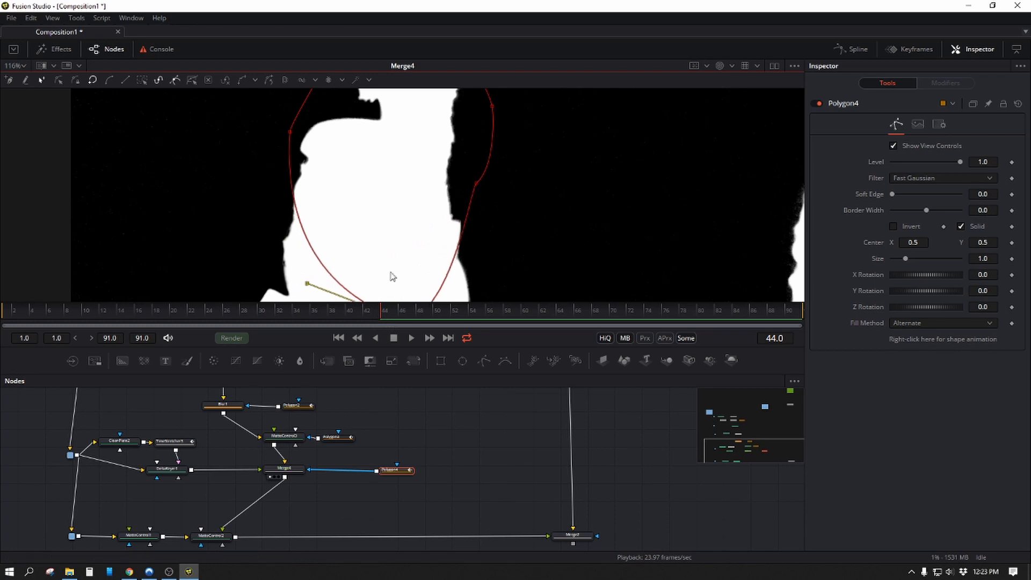
left_click_drag(391, 277, 429, 257)
scroll(472, 94, "down", 3)
left_click_drag(554, 190, 523, 241)
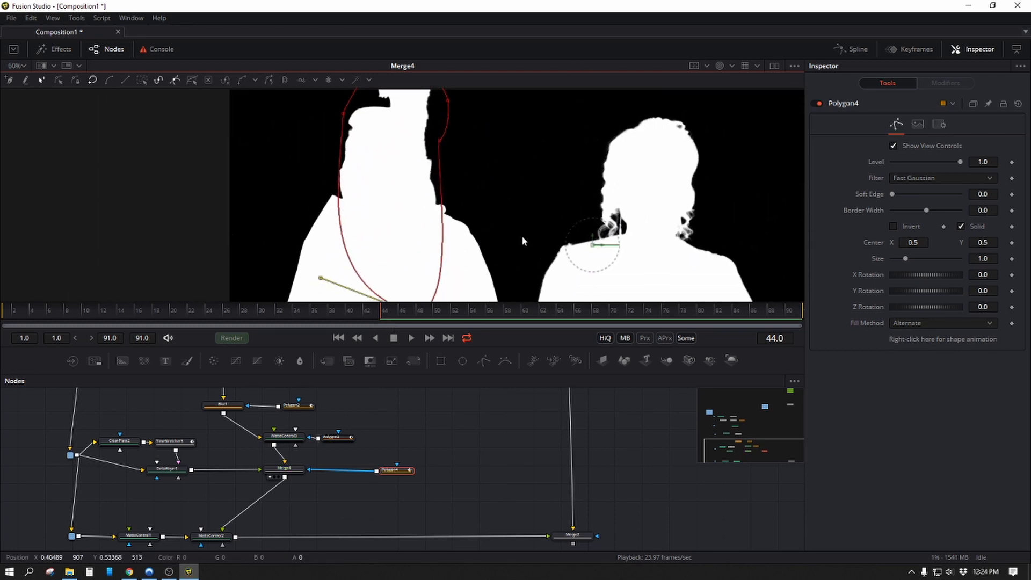
scroll(524, 240, "down", 2)
left_click(461, 471)
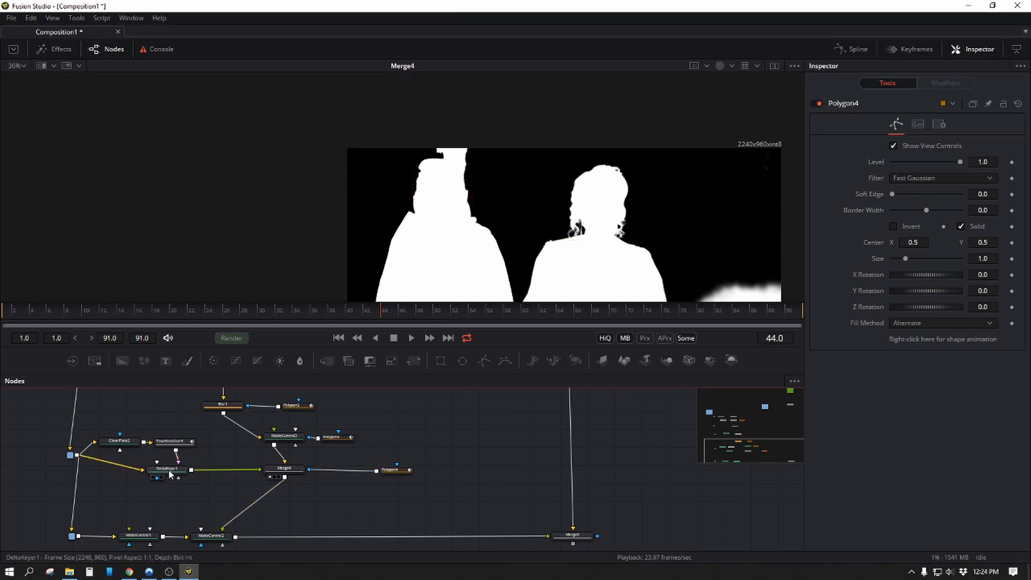
Step: Display DeltaKeyer1, Polygon4 and Merge4 in turn to compare the keyer matte, the mask shape and the merged matte
left_click(170, 473)
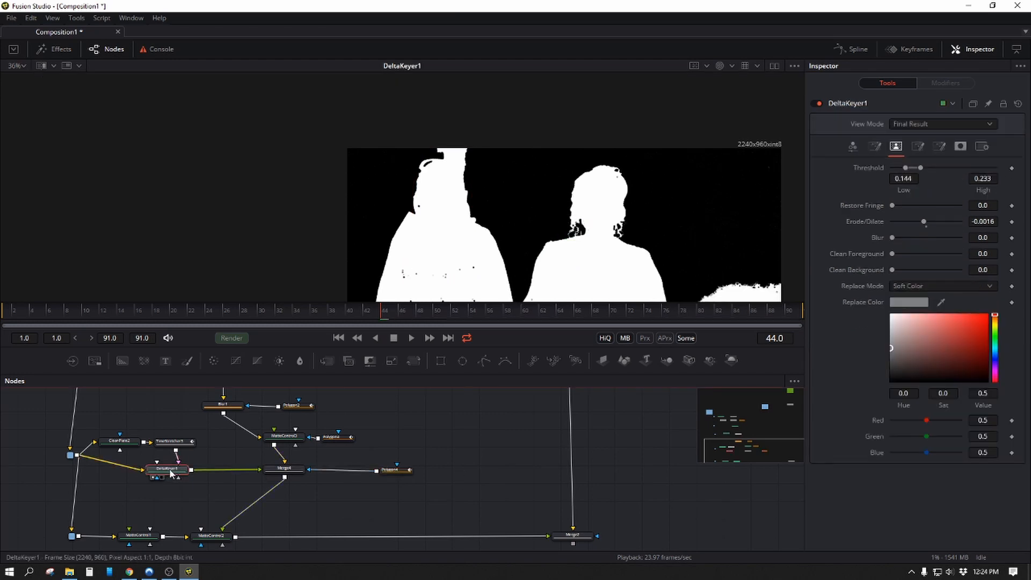
left_click(395, 471)
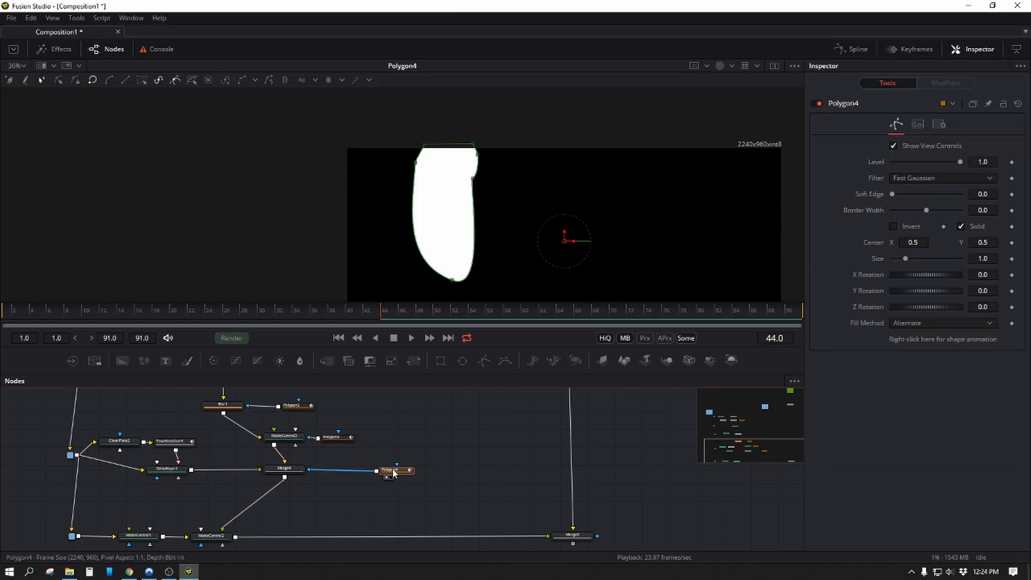
left_click(295, 472)
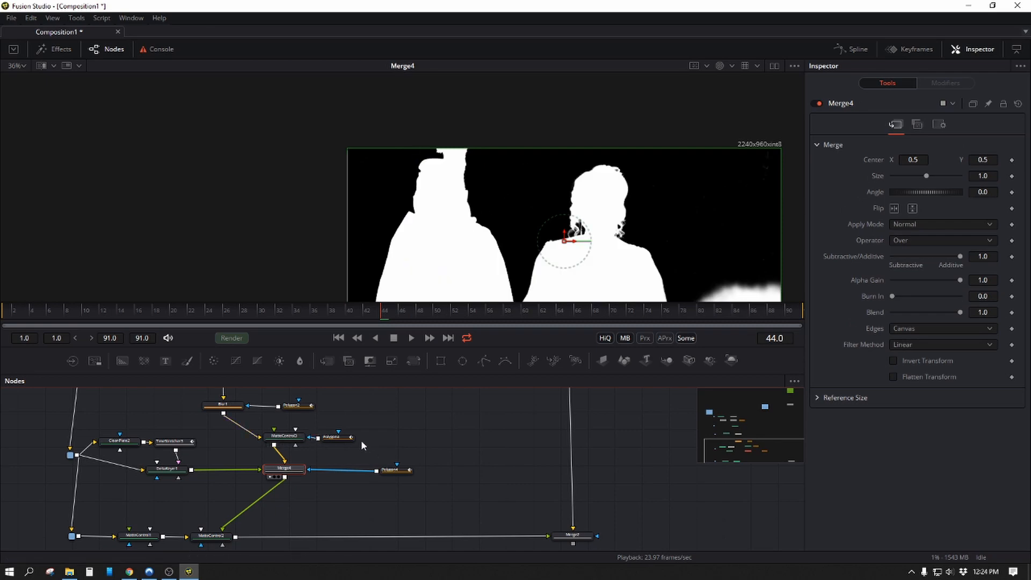
Step: Display the Merge2 composite and examine the key around the soldier's helmet and plume
scroll(355, 449, "down", 3)
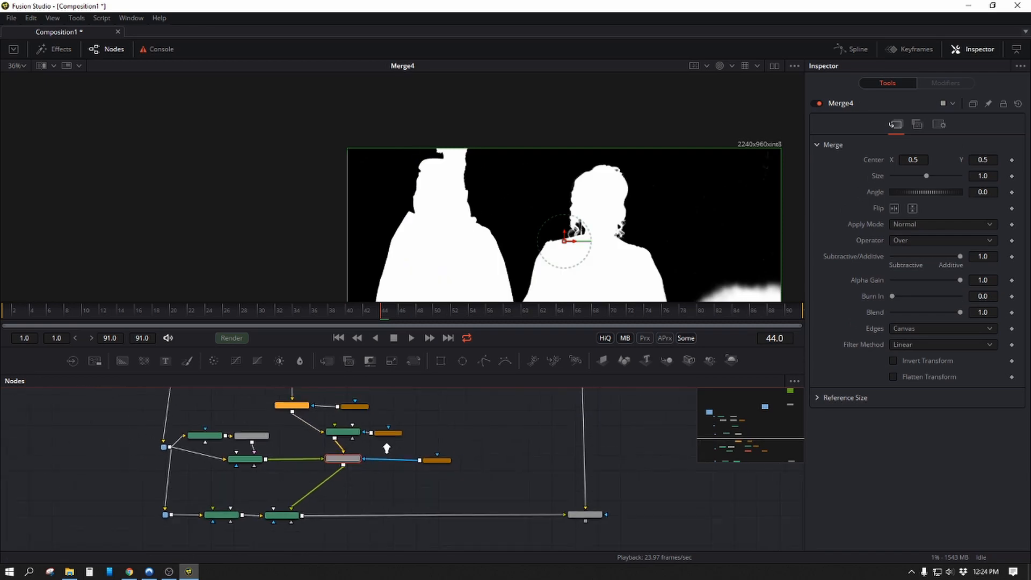
left_click(578, 509)
scroll(449, 239, "up", 4)
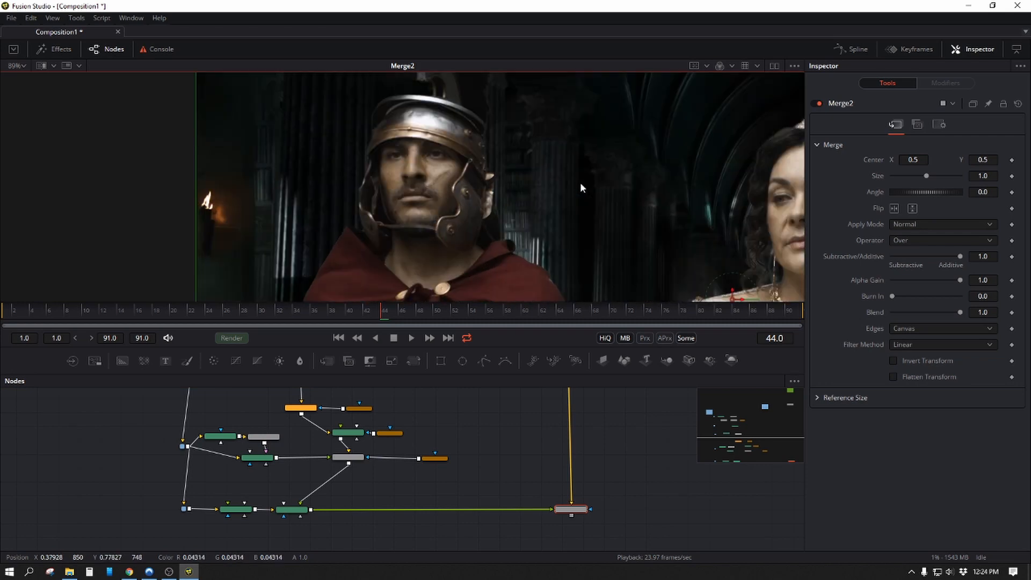
scroll(509, 201, "up", 6)
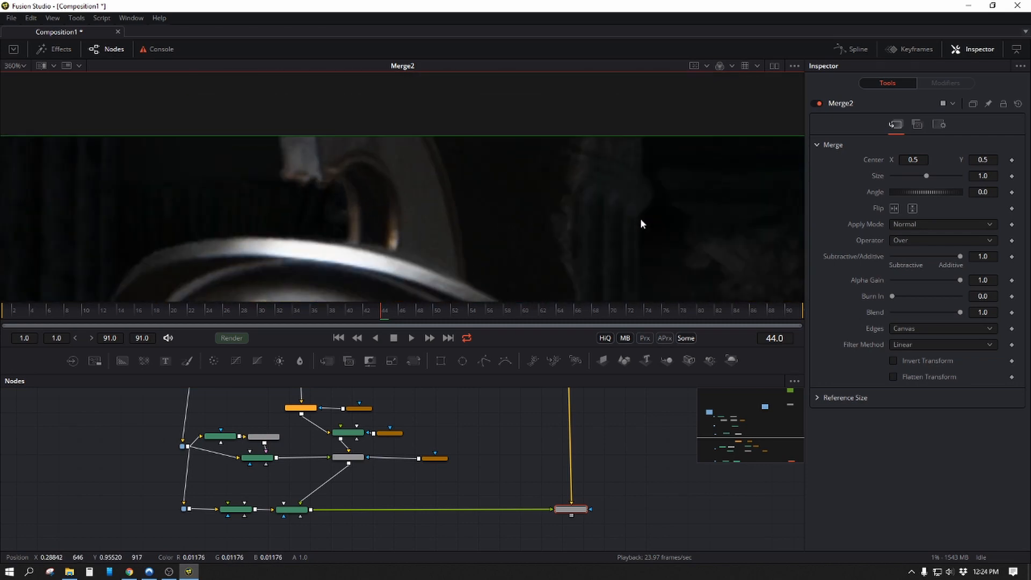
scroll(595, 231, "down", 6)
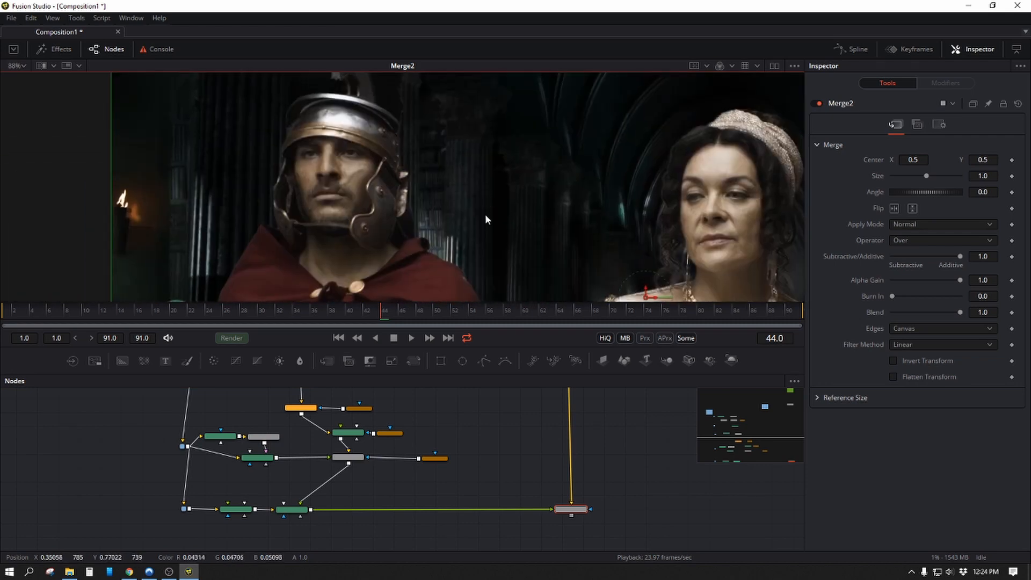
scroll(485, 217, "down", 4)
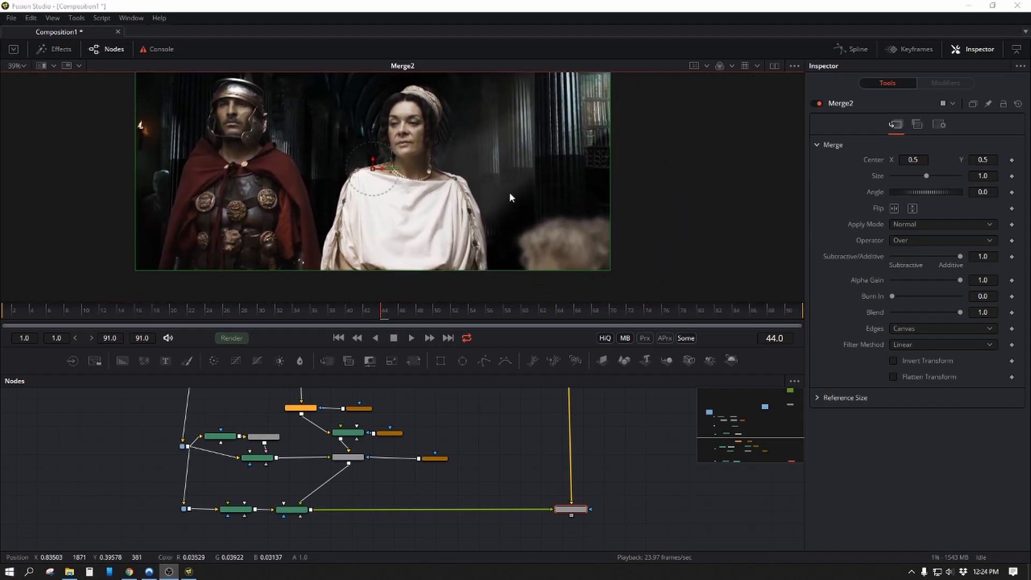
Step: Examine the Merge2 composite around the blurred foreground head and the woman's hair, earrings and shoulders
scroll(543, 217, "up", 2)
left_click_drag(572, 269, 517, 250)
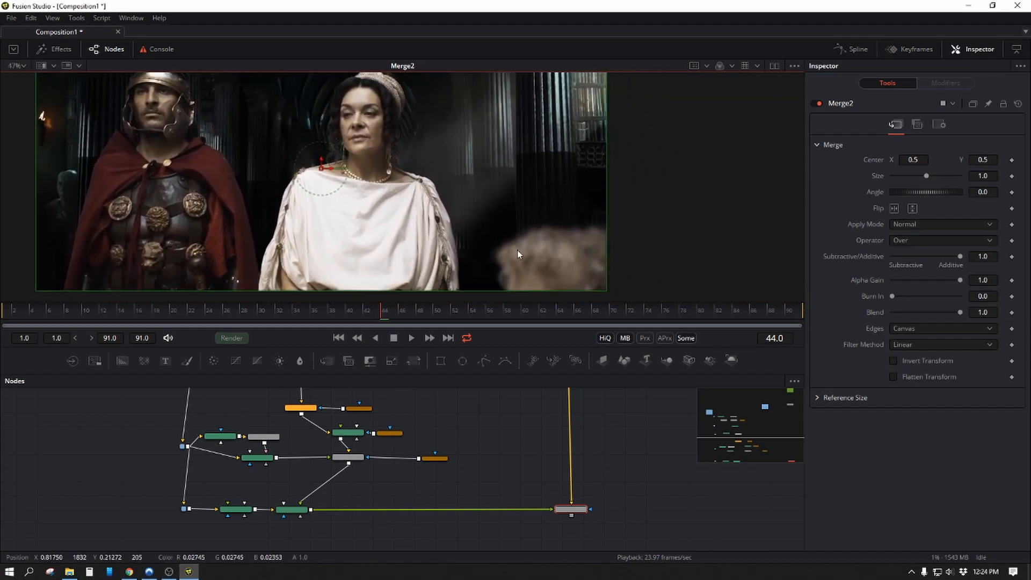
scroll(517, 251, "up", 4)
left_click_drag(506, 179, 624, 340)
left_click_drag(350, 228, 424, 199)
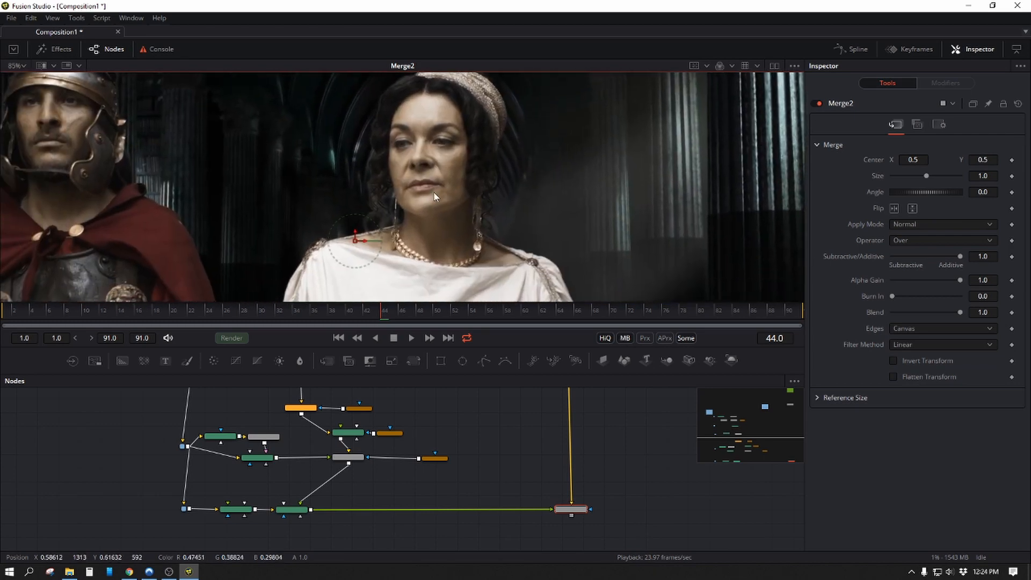
scroll(432, 192, "up", 4)
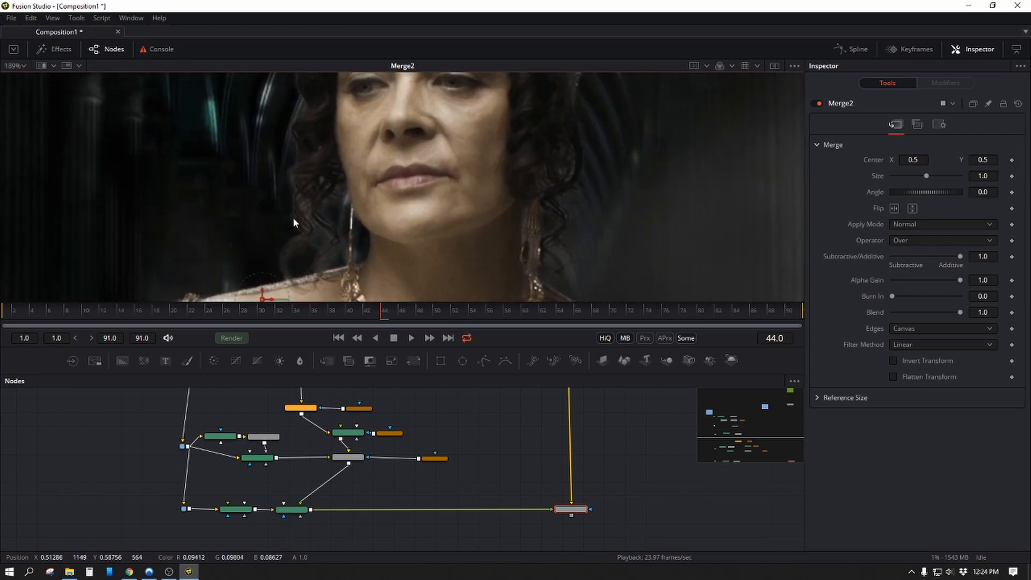
scroll(528, 257, "down", 3)
left_click_drag(447, 244, 313, 201)
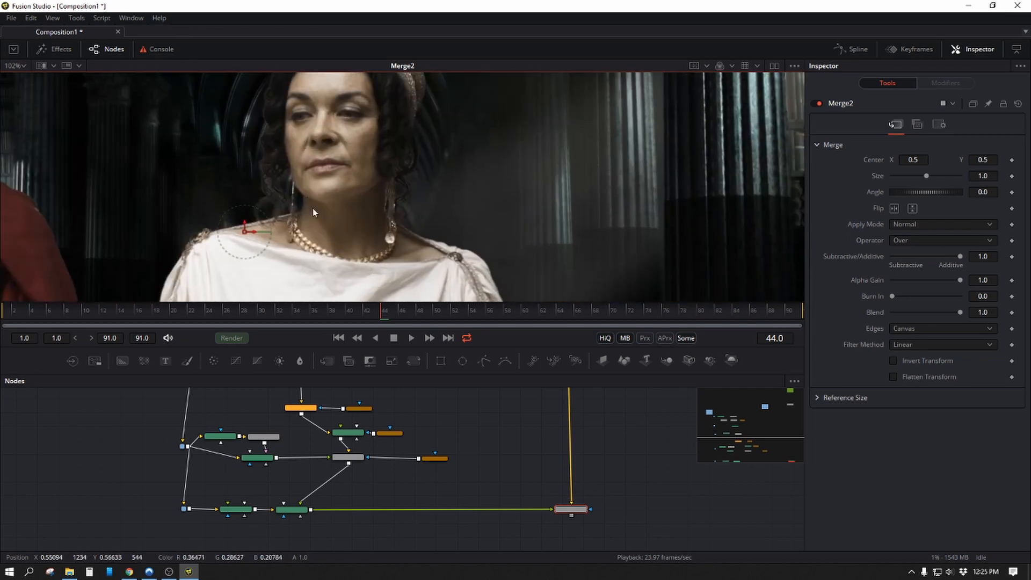
scroll(435, 192, "up", 1)
scroll(398, 201, "up", 3)
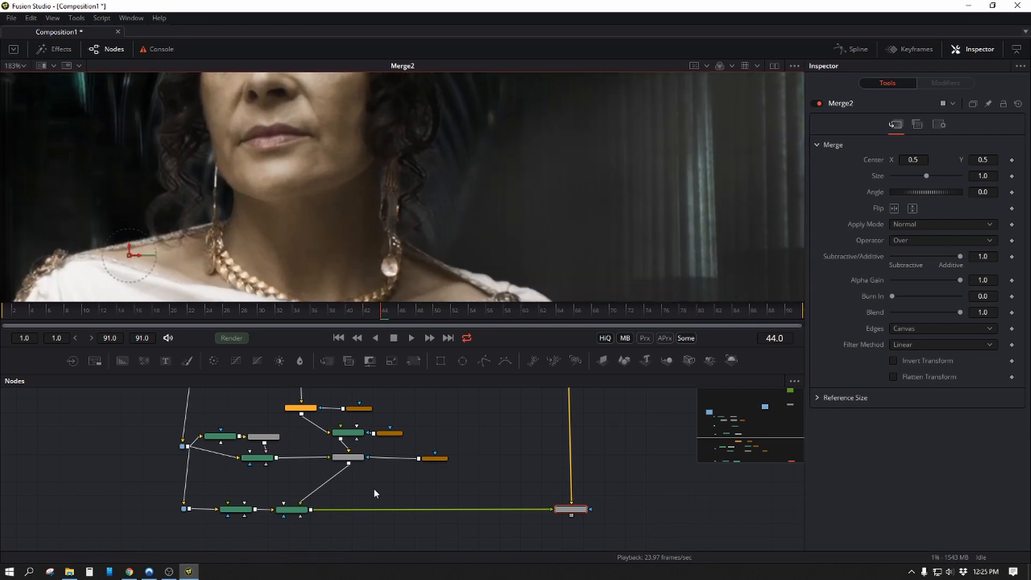
Step: Move the bottom row of nodes (PipeRouter3, MatteControl1, MatteControl2 and Merge2) further down the node graph
scroll(384, 504, "down", 4)
scroll(403, 516, "down", 3)
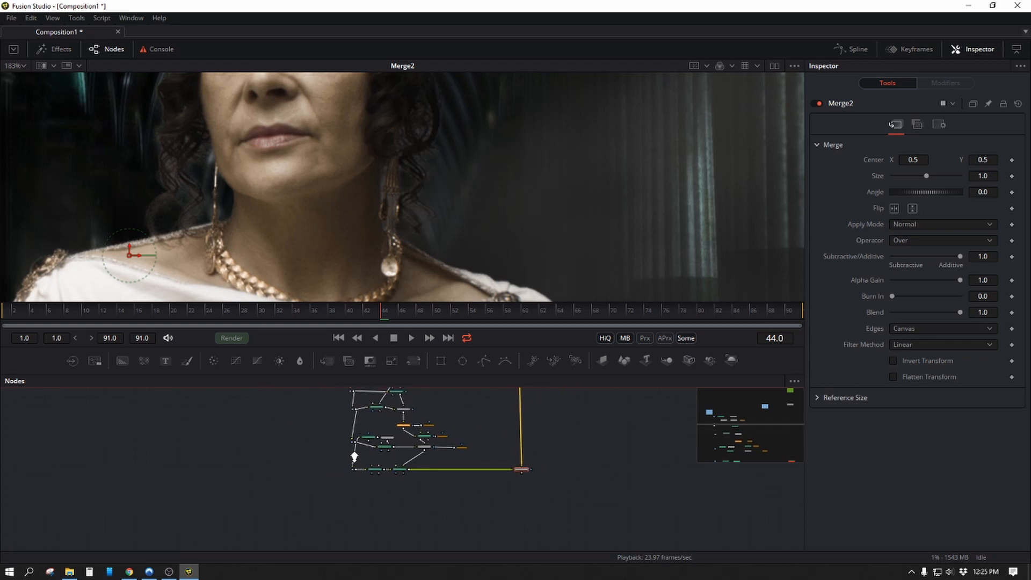
left_click_drag(537, 511, 361, 461)
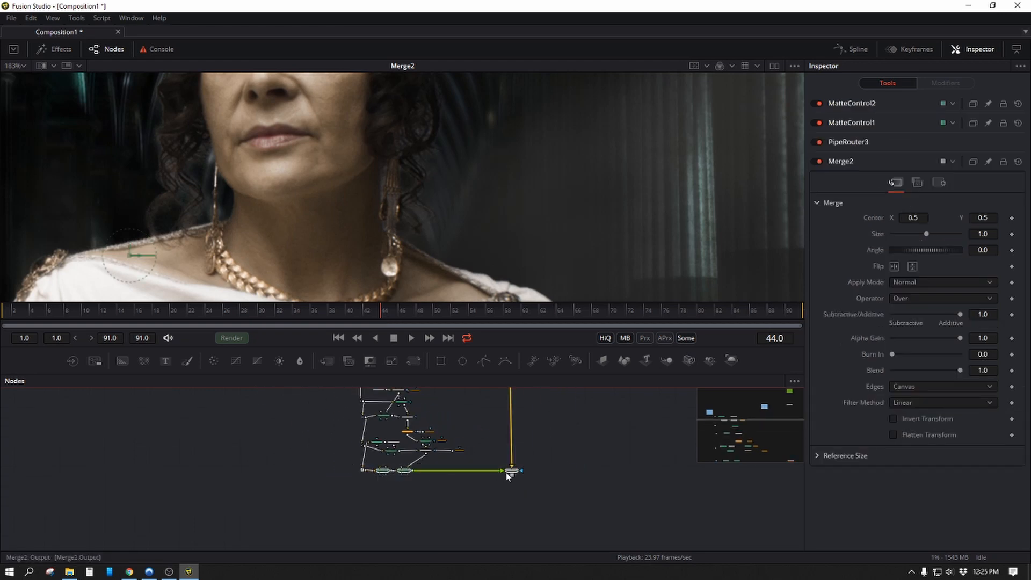
left_click_drag(510, 470, 517, 522)
left_click(495, 499)
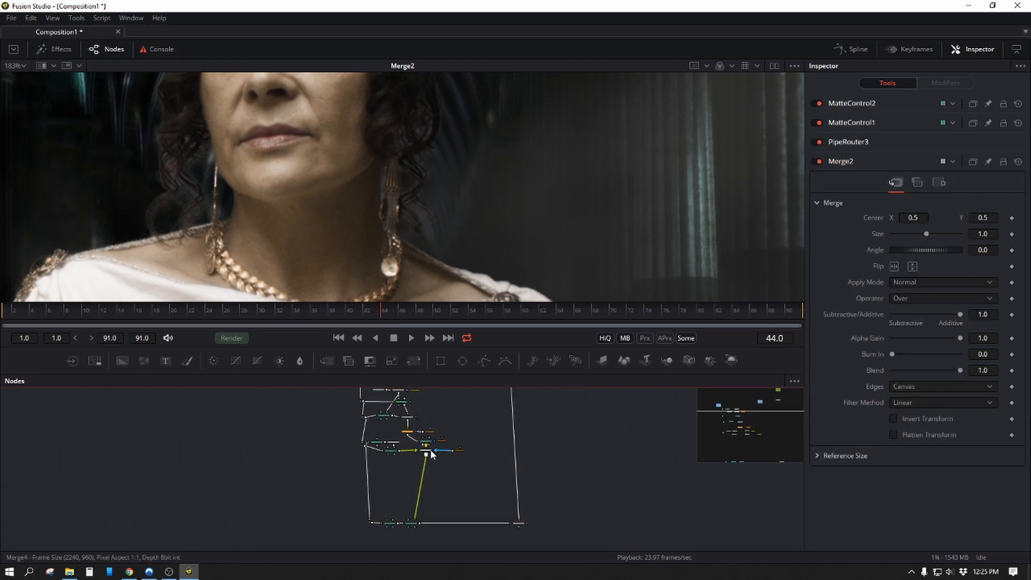
Step: Display Merge4 and inspect its alpha and color channels around the woman's hair
left_click(428, 450)
key("1")
key("a")
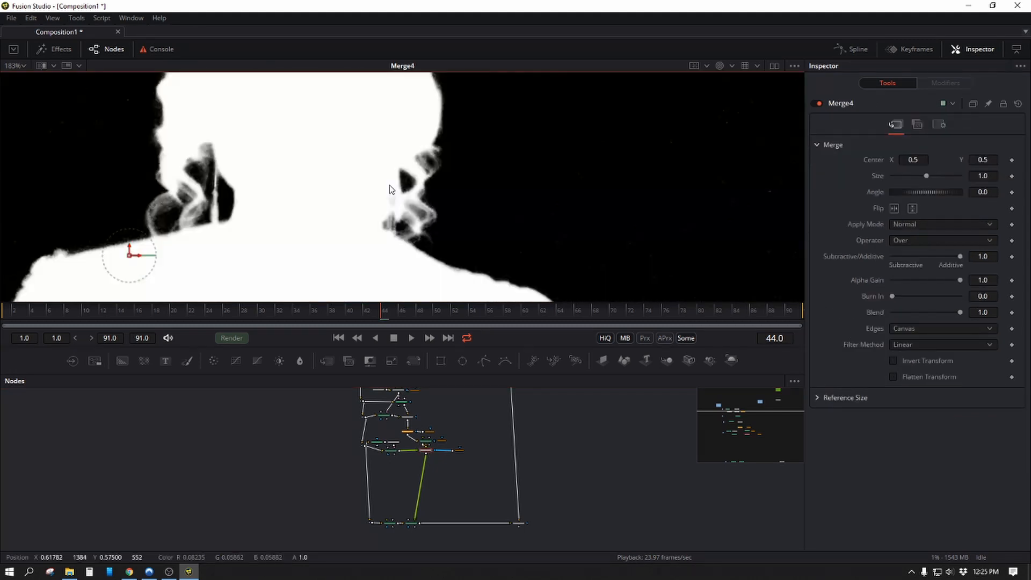
key("c")
Step: Spread out the bottom row by moving MatteControl2 and MatteControl1 apart in the node graph
left_click_drag(458, 454, 541, 464)
scroll(541, 464, "up", 6)
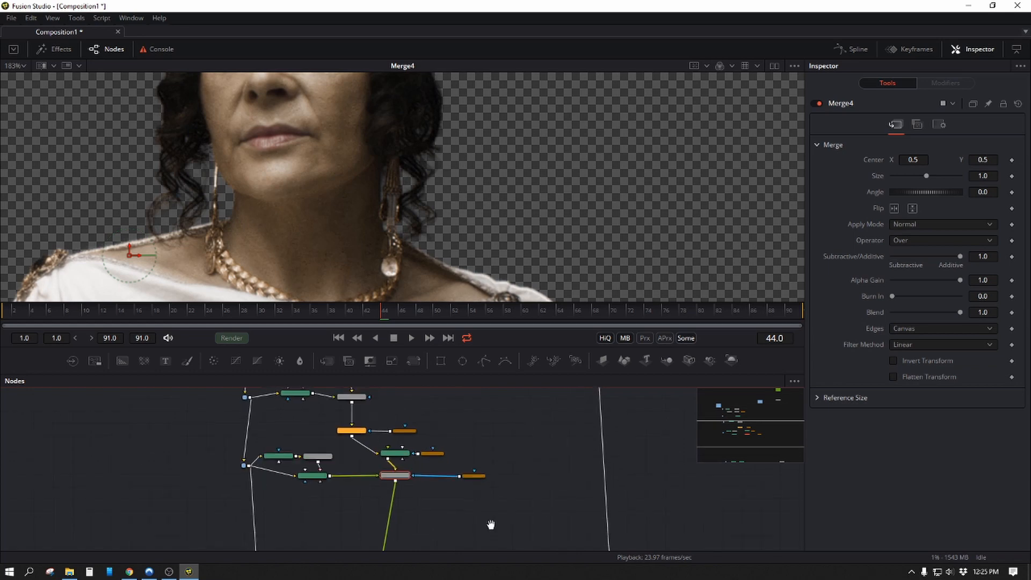
left_click_drag(373, 514, 440, 517)
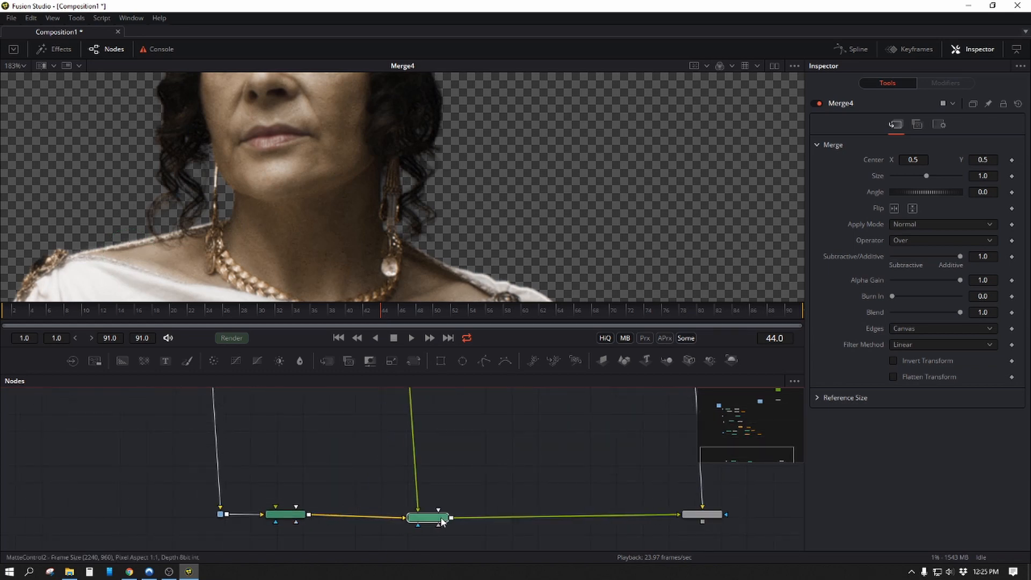
left_click_drag(294, 516, 266, 517)
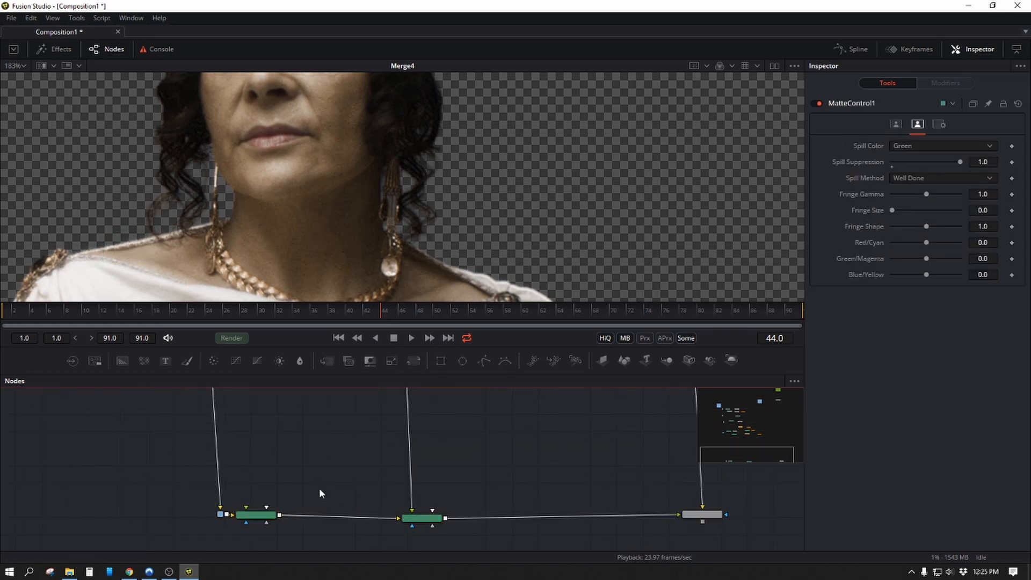
Step: Try adding an invert node in the empty space below Merge4
scroll(317, 508, "up", 3)
key("shift+space")
type("del")
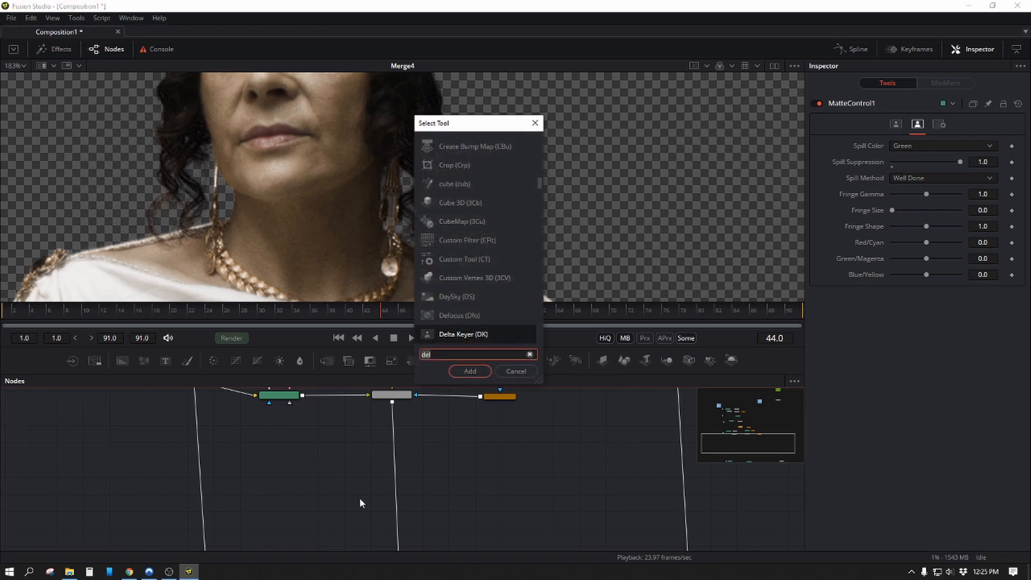
type("in")
key("Return")
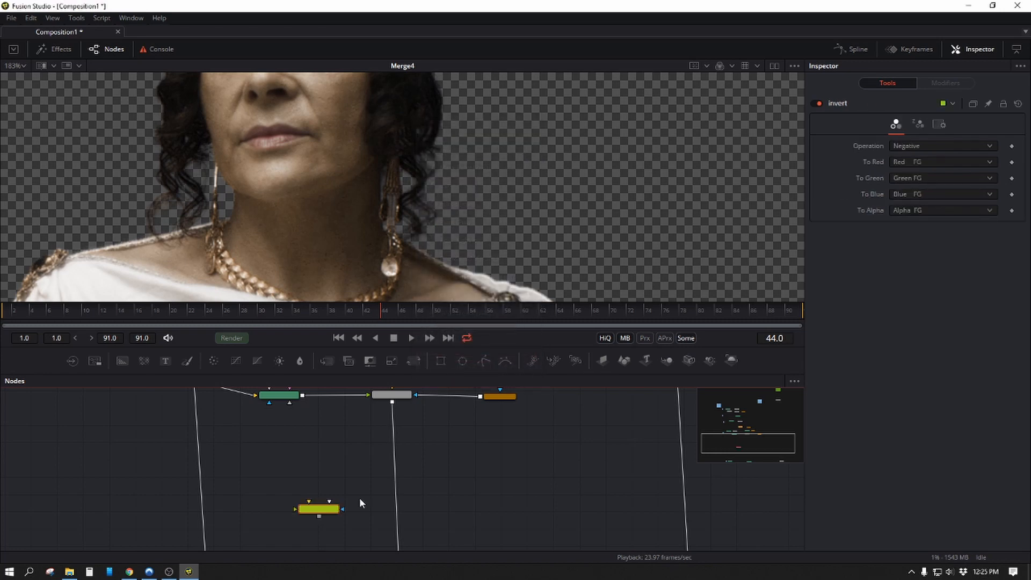
Step: Try feeding Merge4 into the invert node and display its output, undoing the invert node's addition
left_click_drag(309, 504, 392, 400)
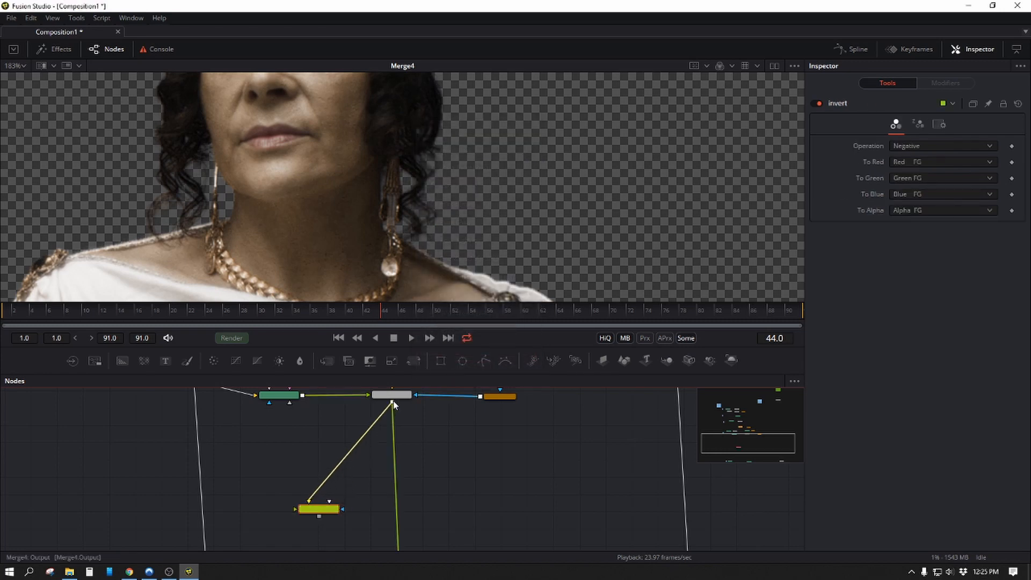
key("1")
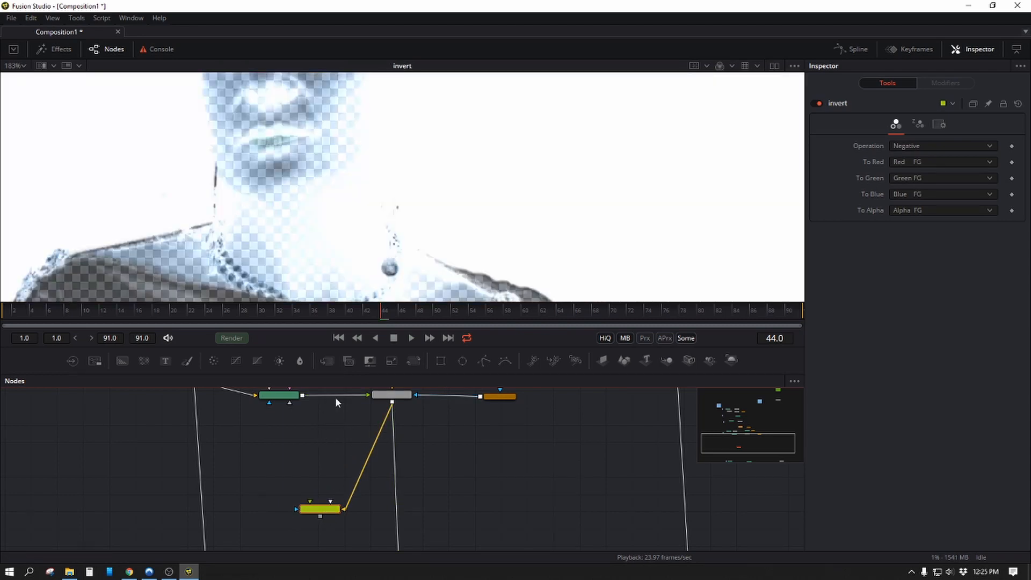
key("c")
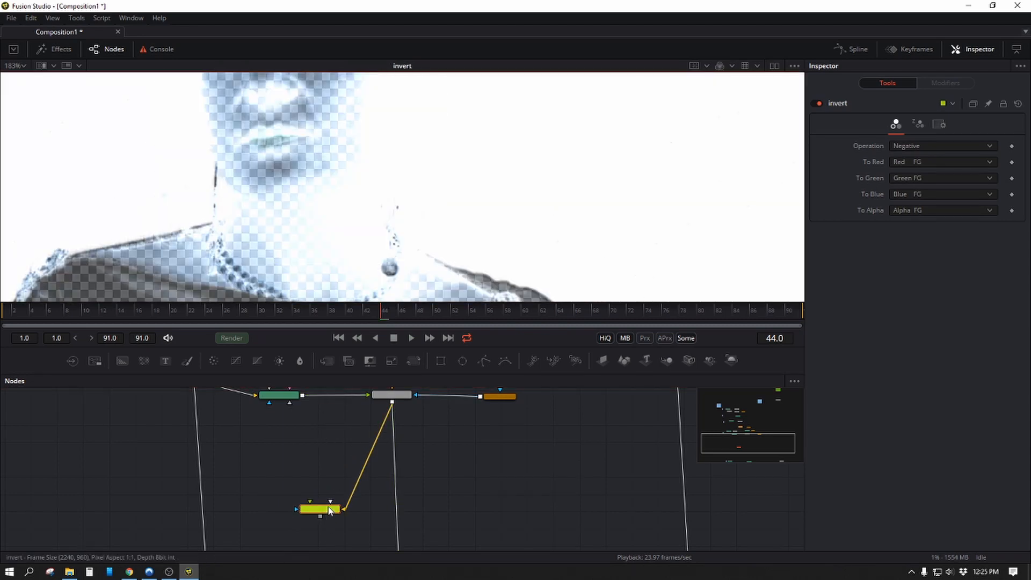
left_click_drag(328, 510, 361, 492)
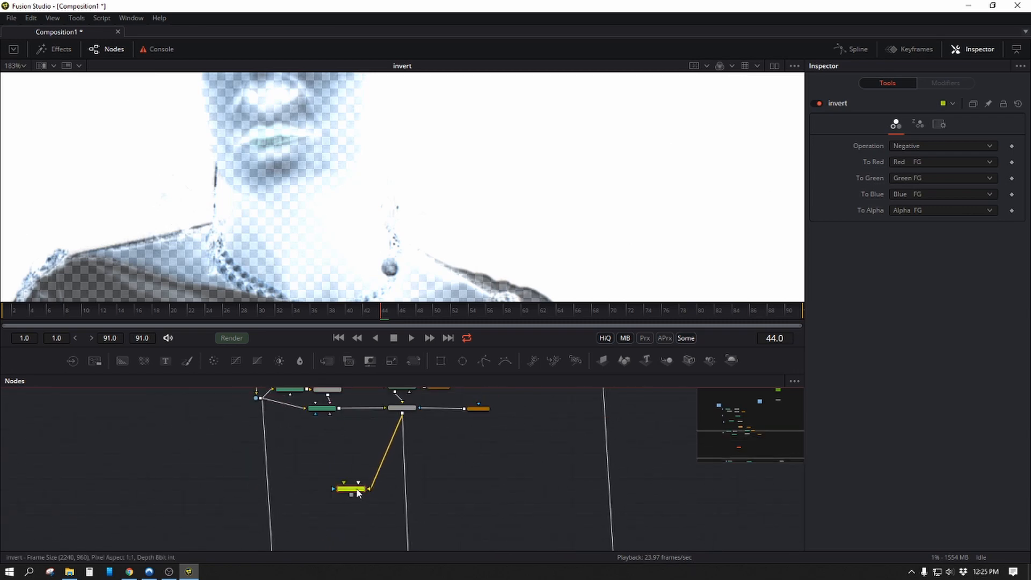
key("ctrl+z")
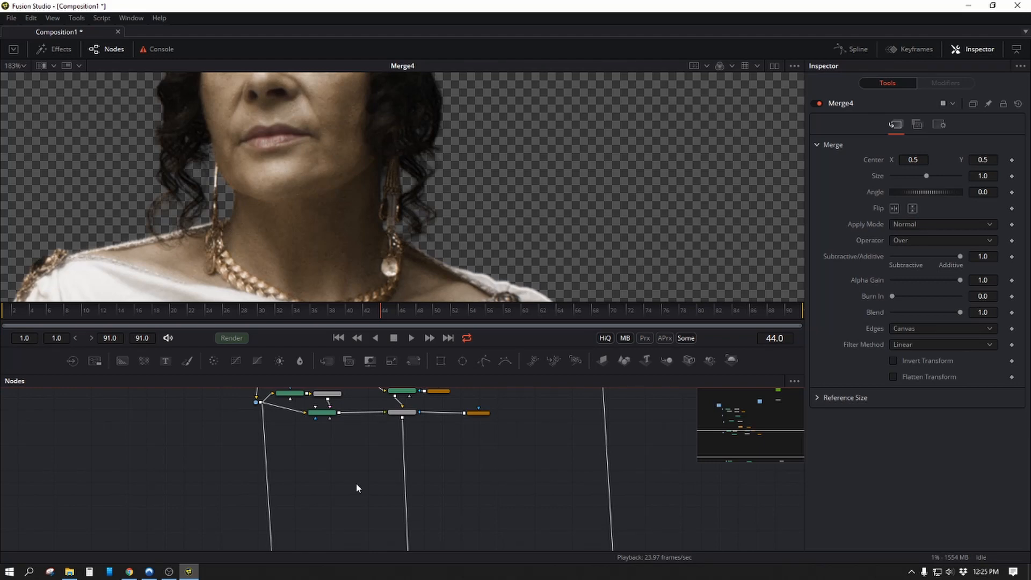
Step: Try a Channel Boolean (3Bol) node below Merge4 and delete it
key("shift+space")
type("c")
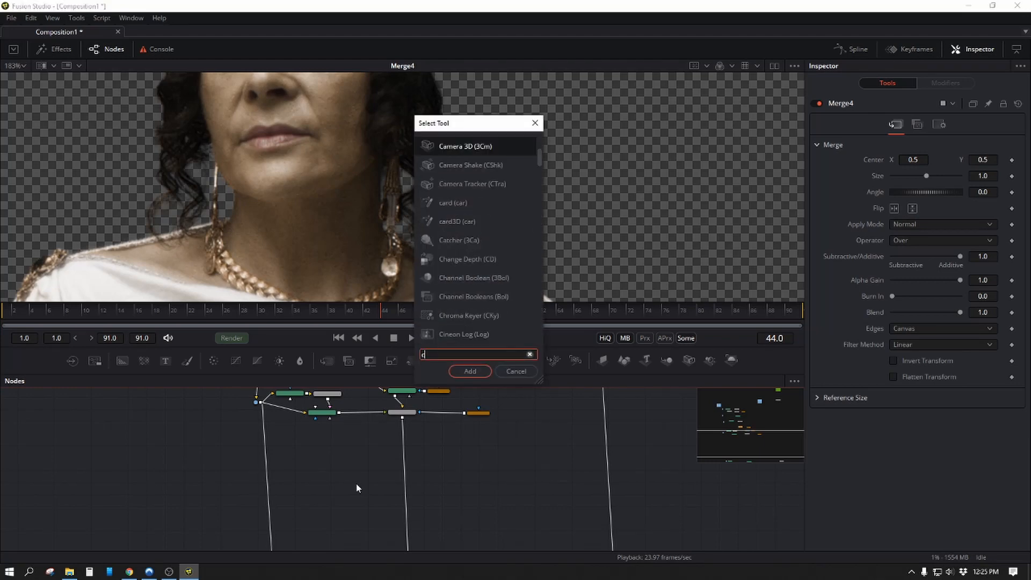
type("han")
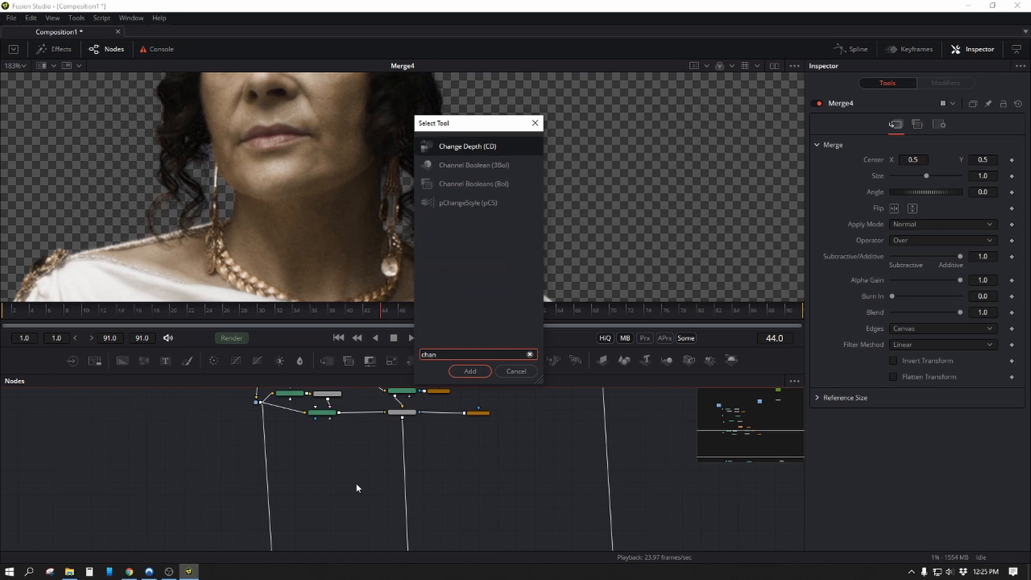
key("Down")
key("Return")
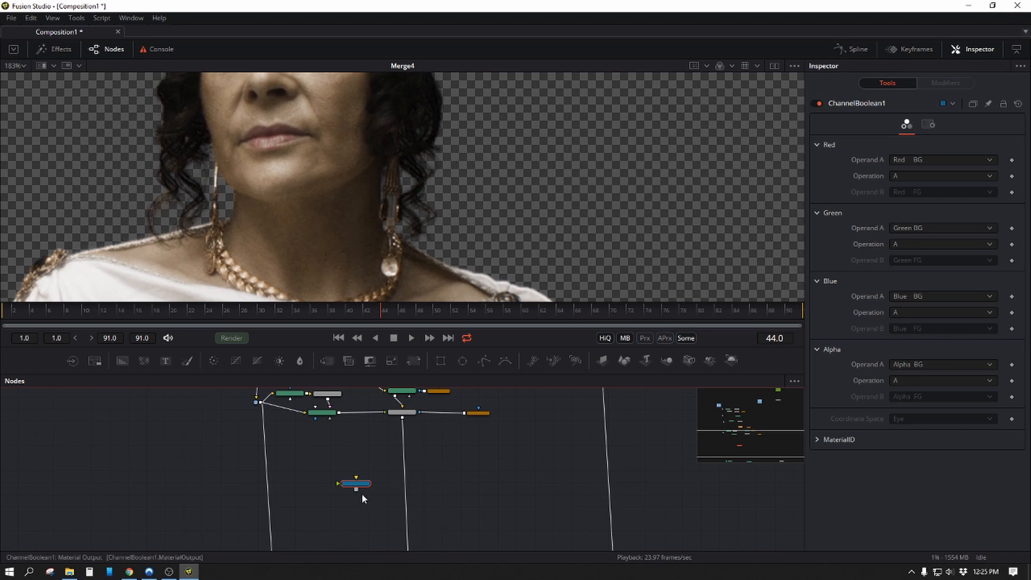
scroll(370, 494, "up", 5)
left_click(314, 455)
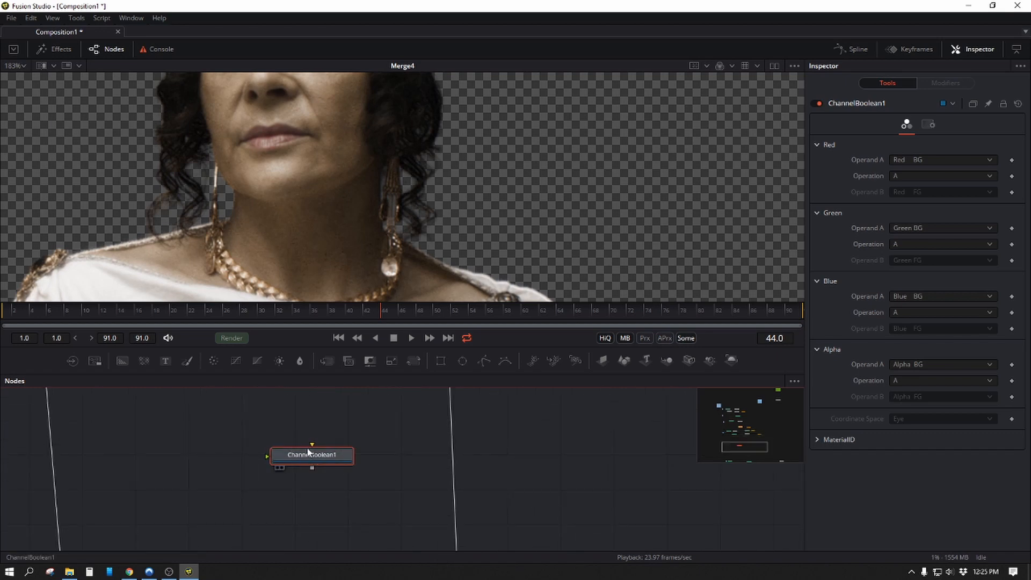
key("Delete")
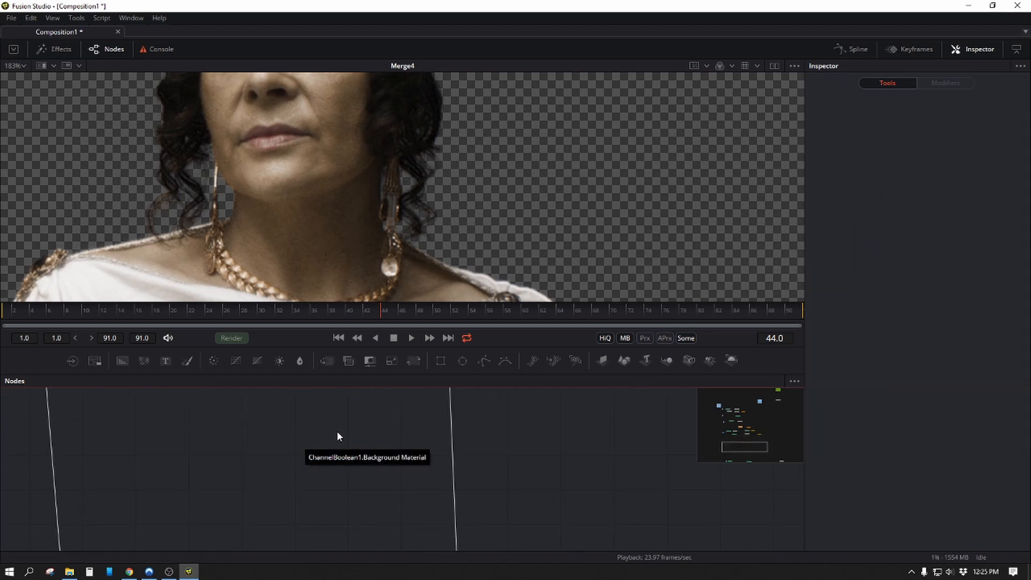
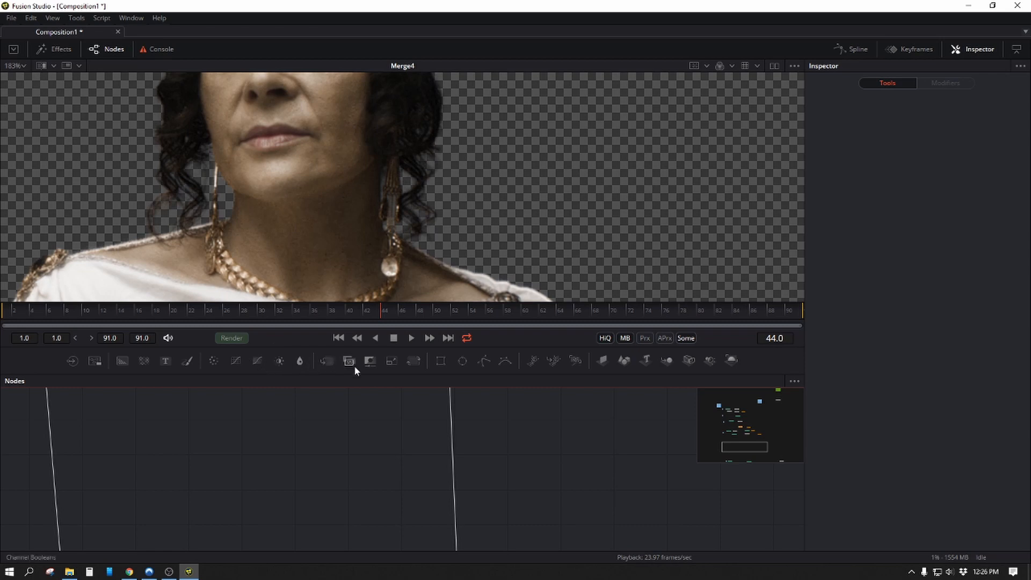
Step: Add a Channel Booleans node in the empty space below Merge4 and set its operation to Negative
left_click_drag(350, 362, 343, 444)
scroll(343, 445, "down", 2)
left_click_drag(383, 397, 378, 446)
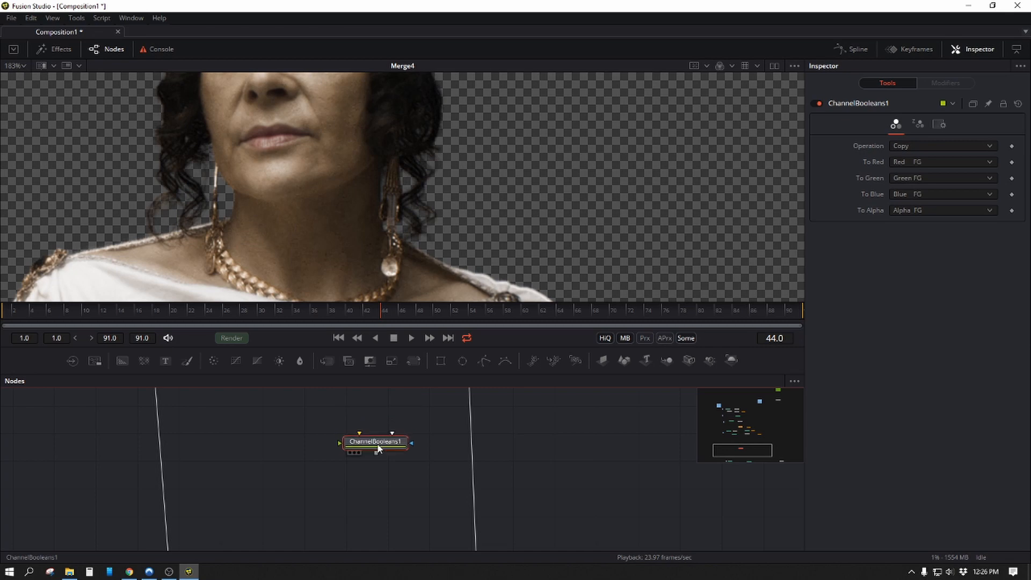
left_click(943, 146)
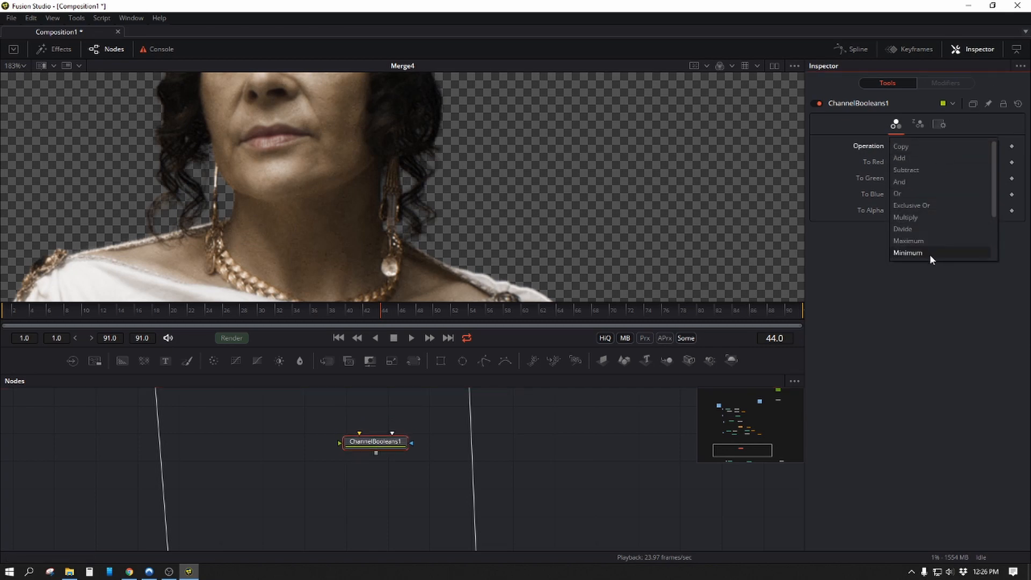
scroll(929, 254, "down", 2)
left_click(925, 209)
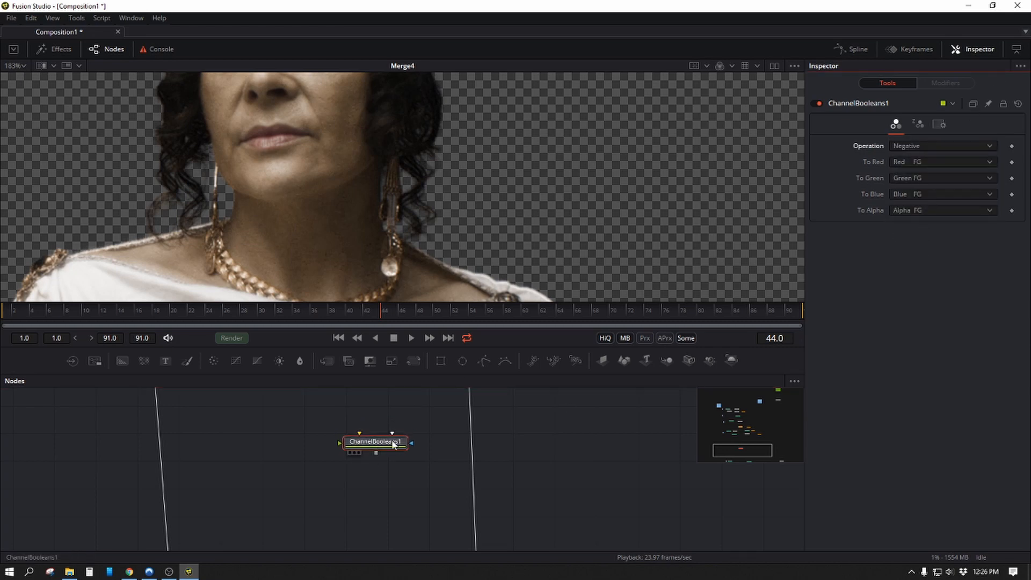
Step: Insert a pipe router on the line running down to MatteControl2 and branch it into ChannelBooleans1
scroll(369, 447, "down", 2)
left_click_drag(401, 432, 393, 479)
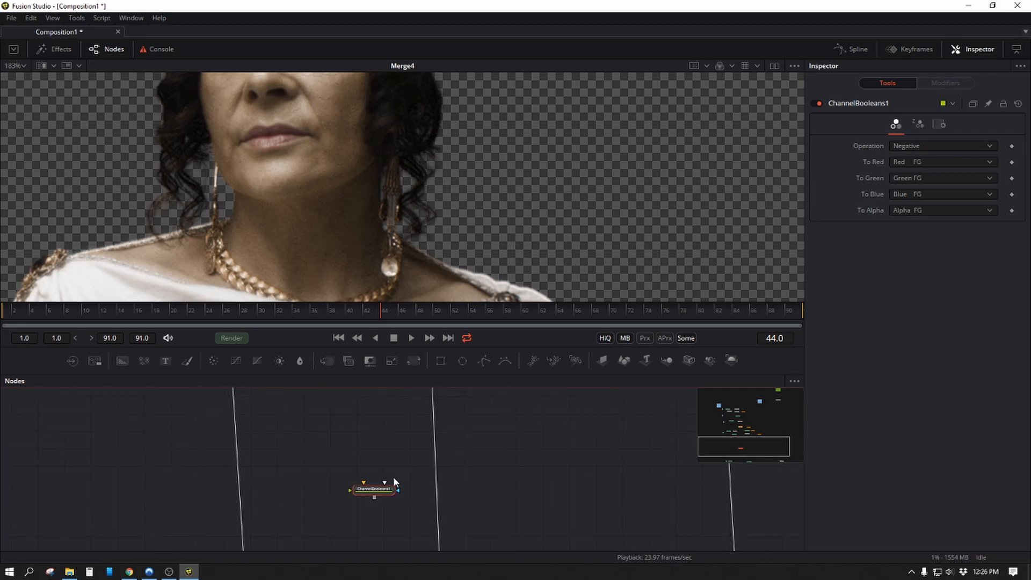
scroll(408, 449, "down", 3)
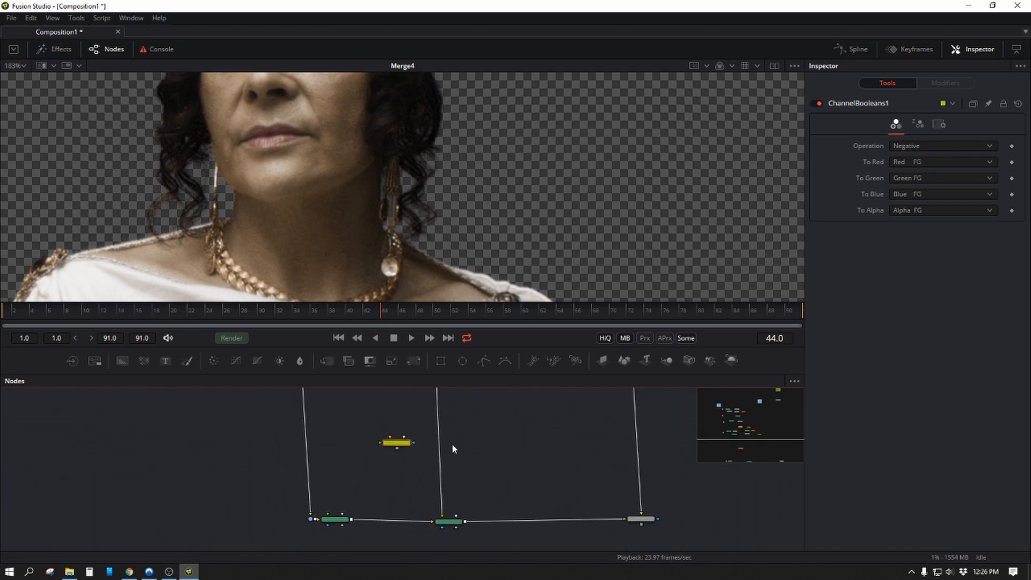
left_click(440, 445, "alt")
mouse_move(390, 437)
left_mouse_down()
mouse_move(442, 457)
mouse_move(440, 447)
mouse_move(392, 441)
left_mouse_up()
Step: Compare the router's alpha channel with the alpha channel of ChannelBooleans1 in the viewer
key("1")
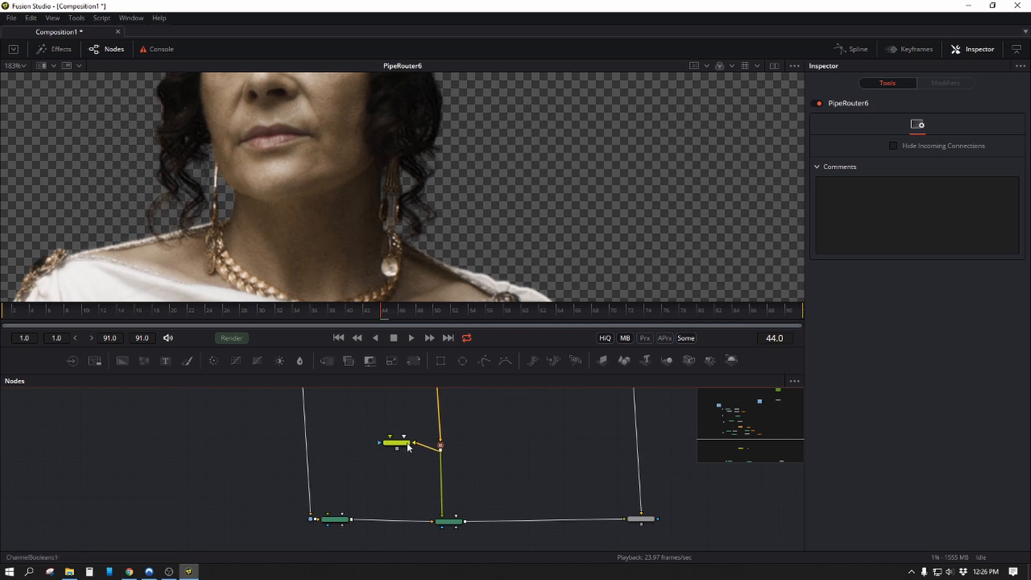
key("1")
left_click(415, 240)
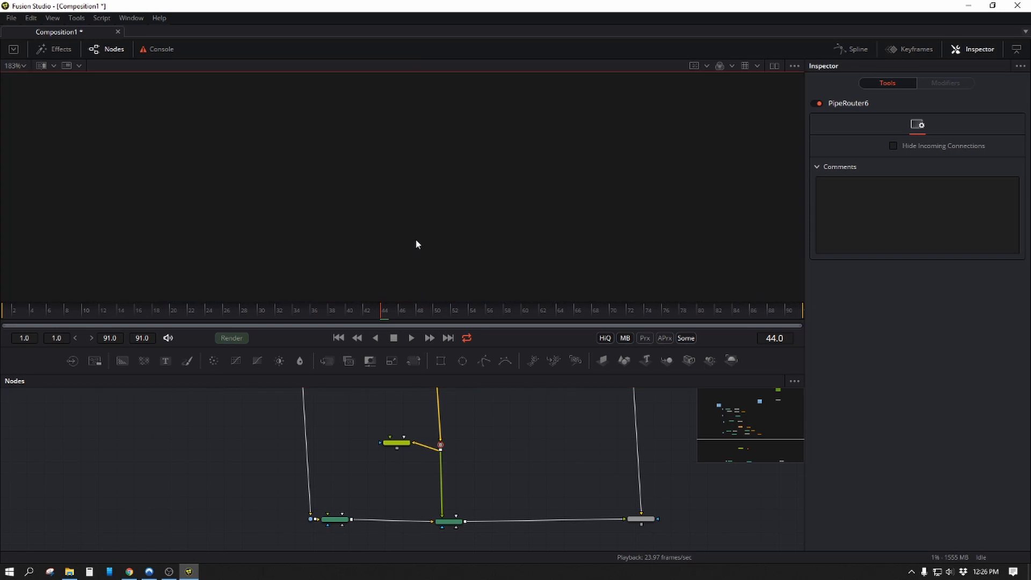
left_click(441, 446)
key("1")
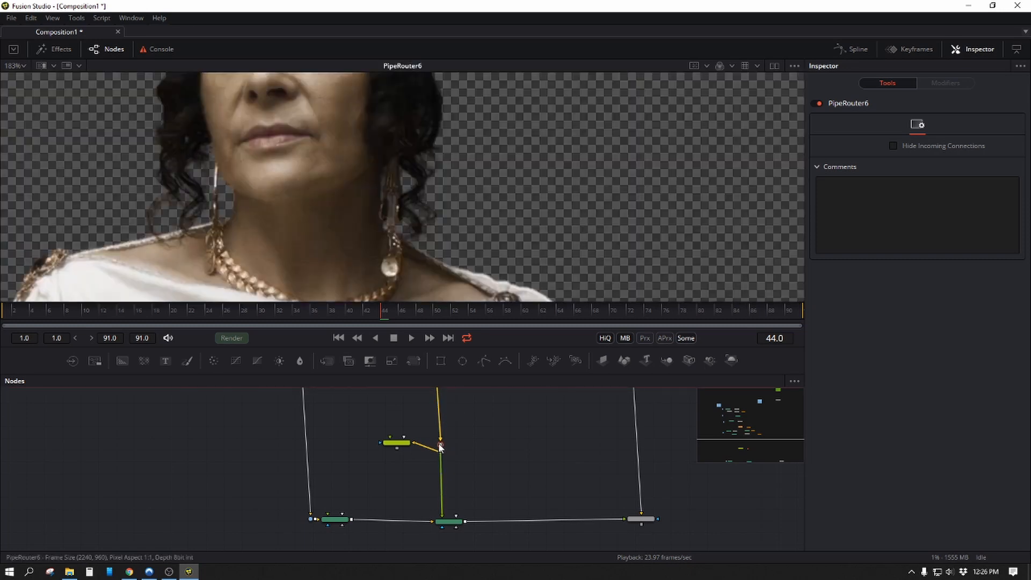
key("m")
key("Delete")
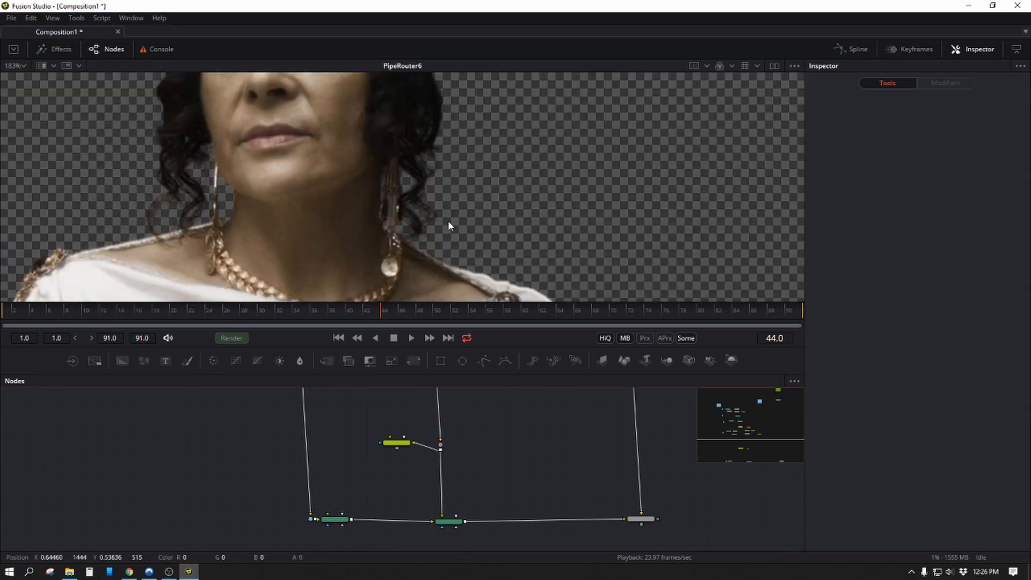
key("a")
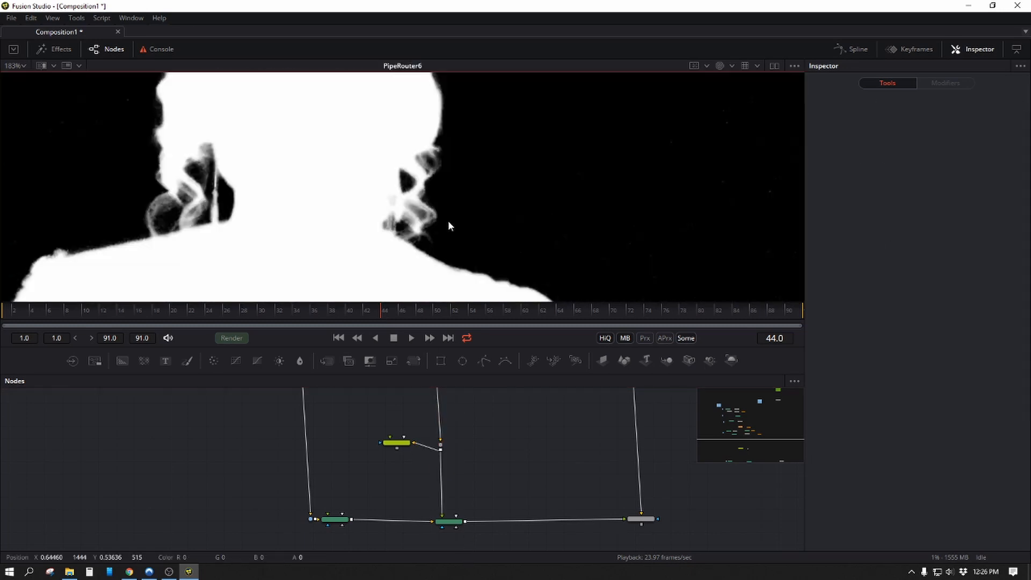
left_click(403, 447)
key("1")
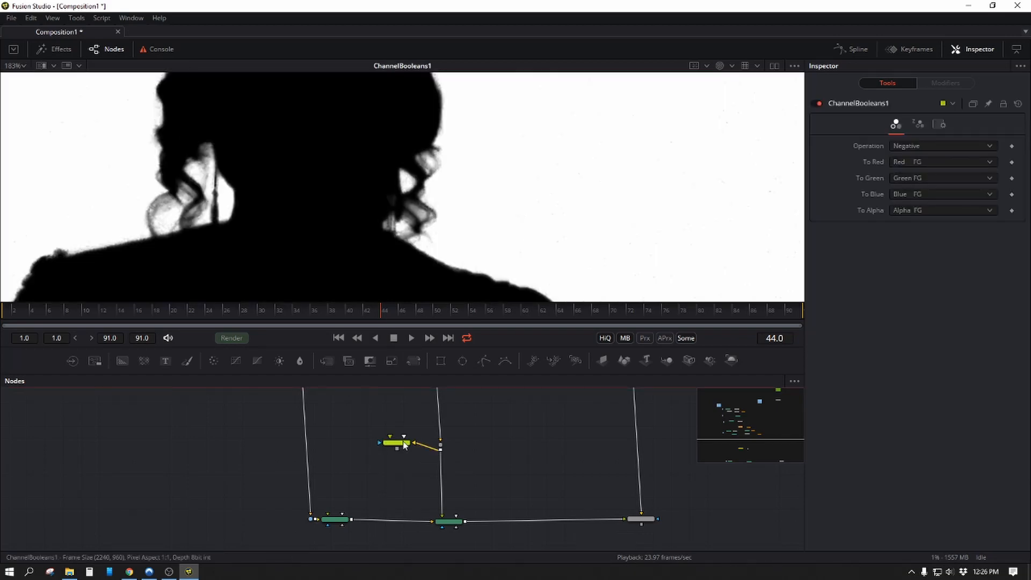
Step: Shift ChannelBooleans1 away from the router, then add a Matte Control node below it and connect ChannelBooleans1's output to it
left_click_drag(404, 445, 399, 454)
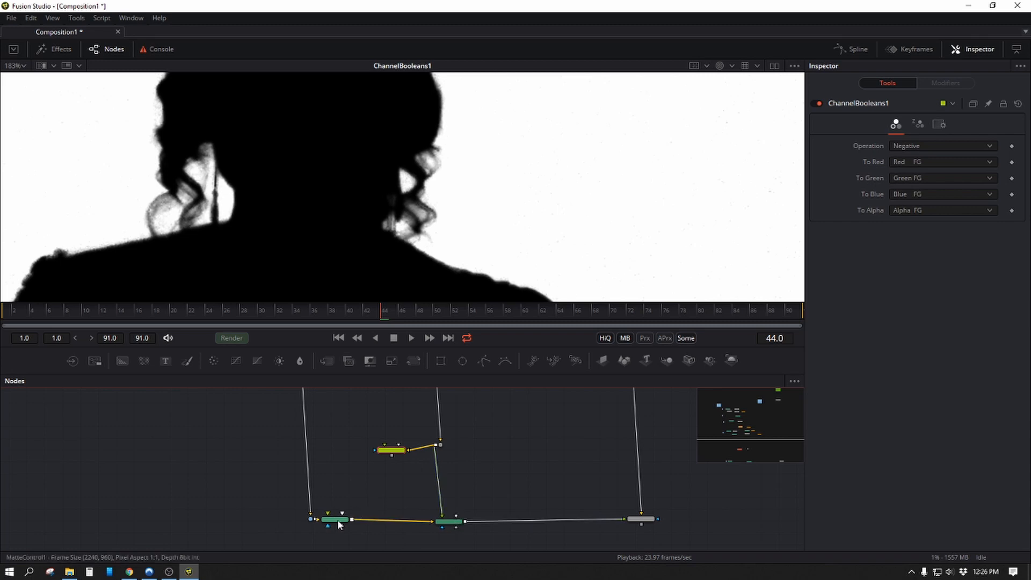
left_click_drag(338, 520, 432, 258)
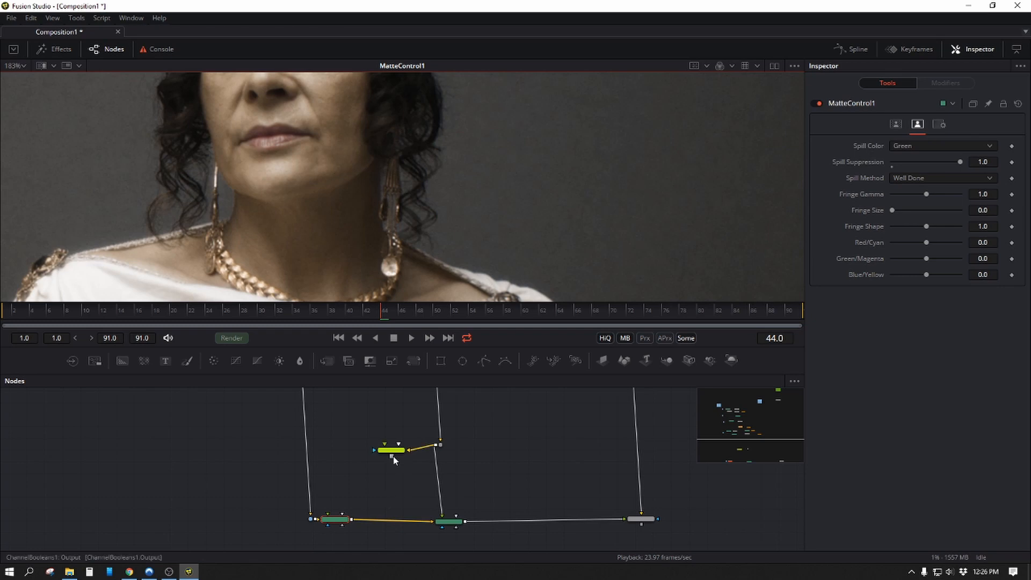
left_click_drag(391, 456, 392, 456)
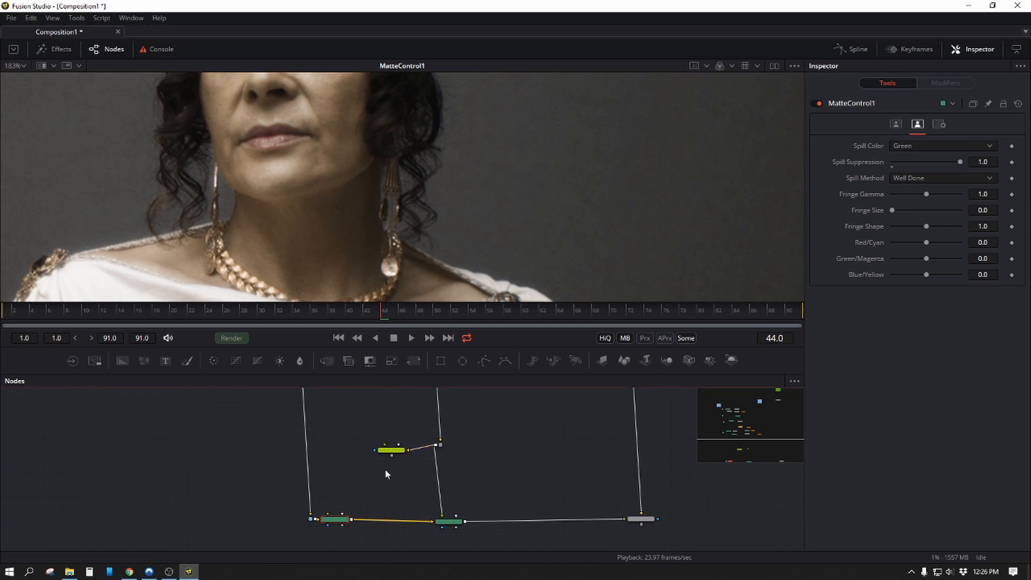
key("ctrl+v")
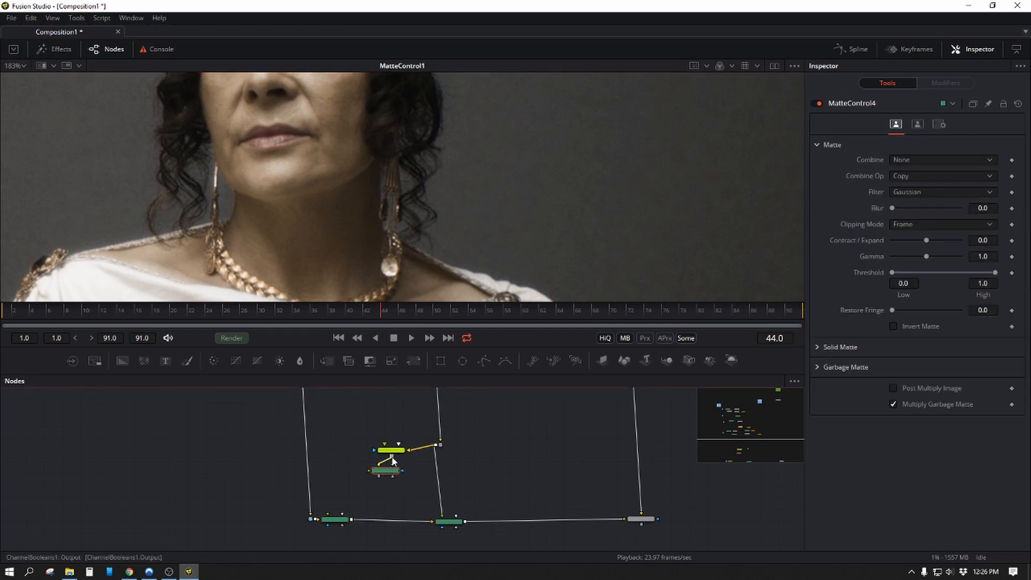
left_click_drag(389, 490, 561, 515)
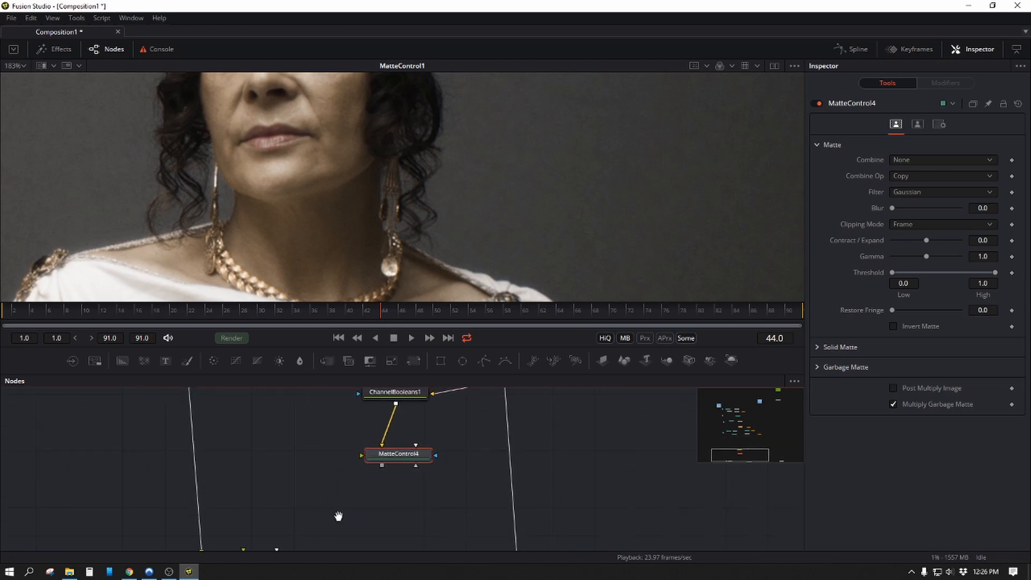
left_click_drag(328, 522, 303, 495)
left_click(373, 506)
key("b")
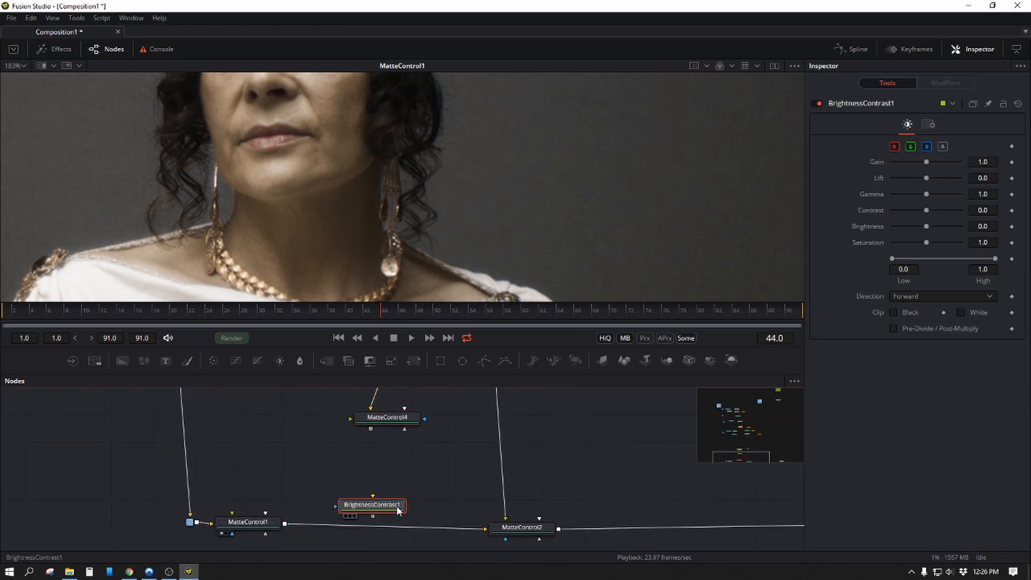
key("Delete")
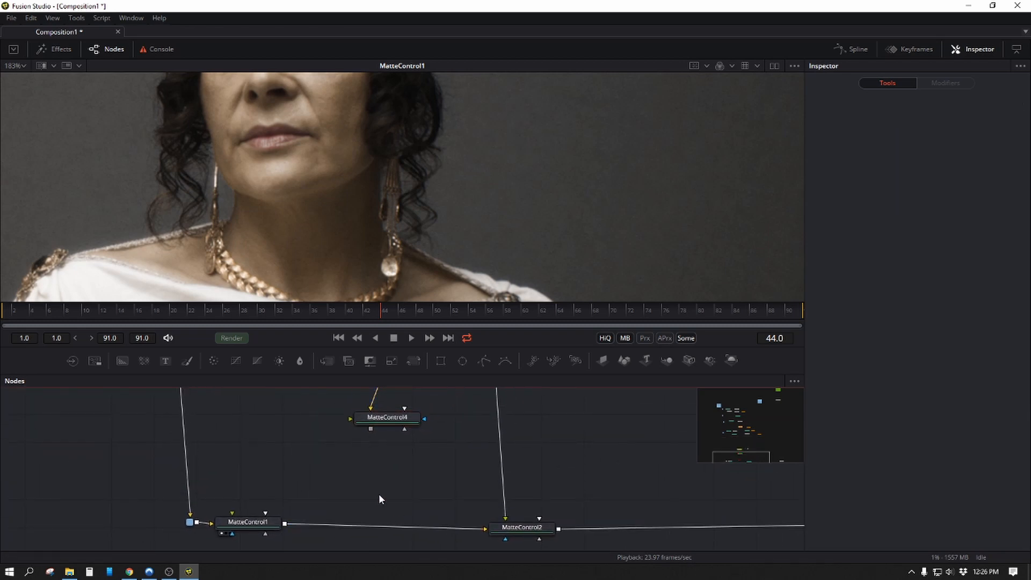
Step: Insert a Color Corrector between MatteControl1 and MatteControl2, mask it with MatteControl4's output, and display the result
key("c")
left_click_drag(382, 500, 382, 527)
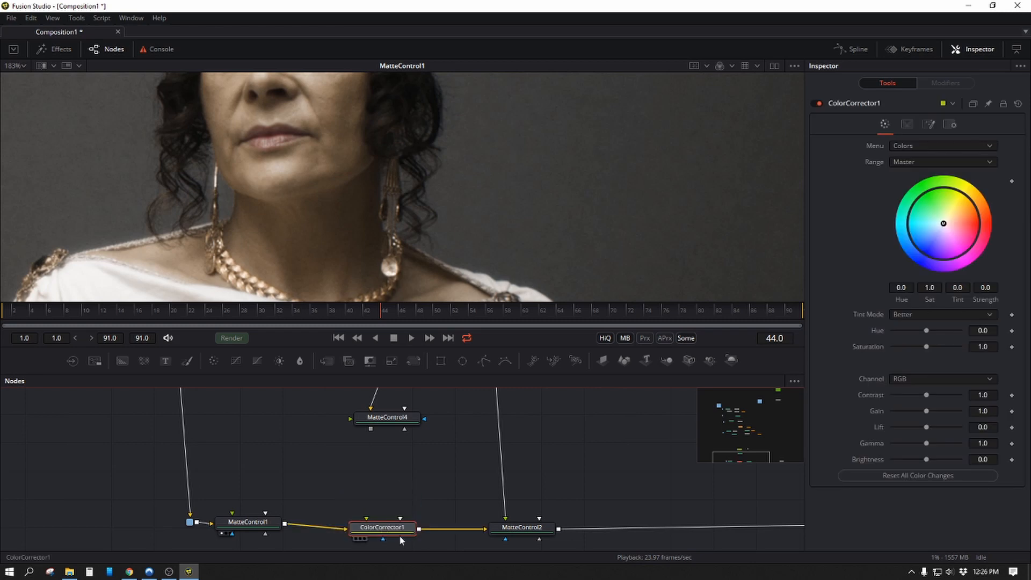
left_click_drag(416, 456, 372, 427)
left_click_drag(394, 526, 394, 527)
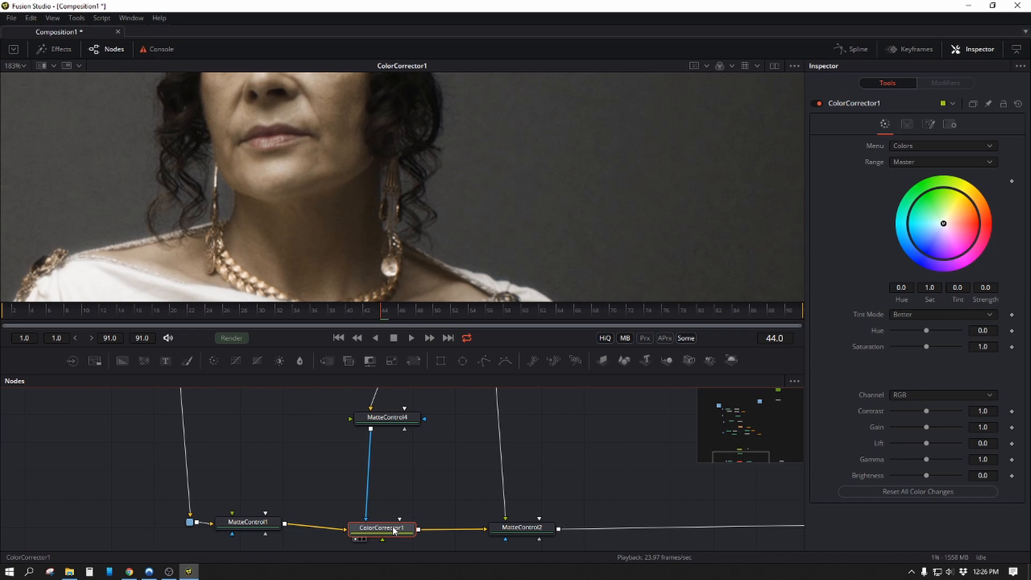
Step: Switch ColorCorrector1 to Levels, lower its high output level to 0.448, and inspect the woman's hair edges
left_click(919, 147)
left_click(920, 159)
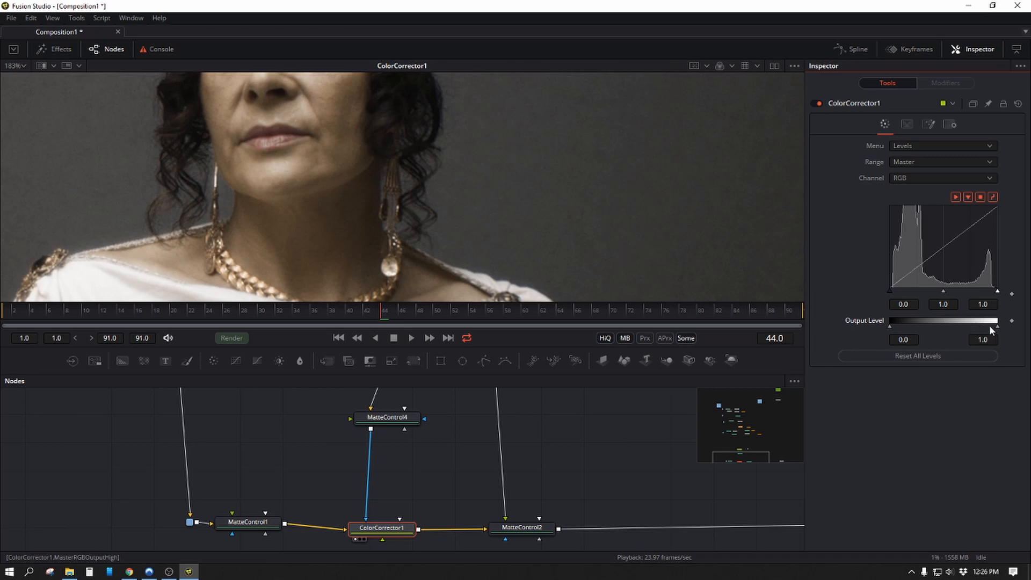
left_click_drag(990, 326, 938, 321)
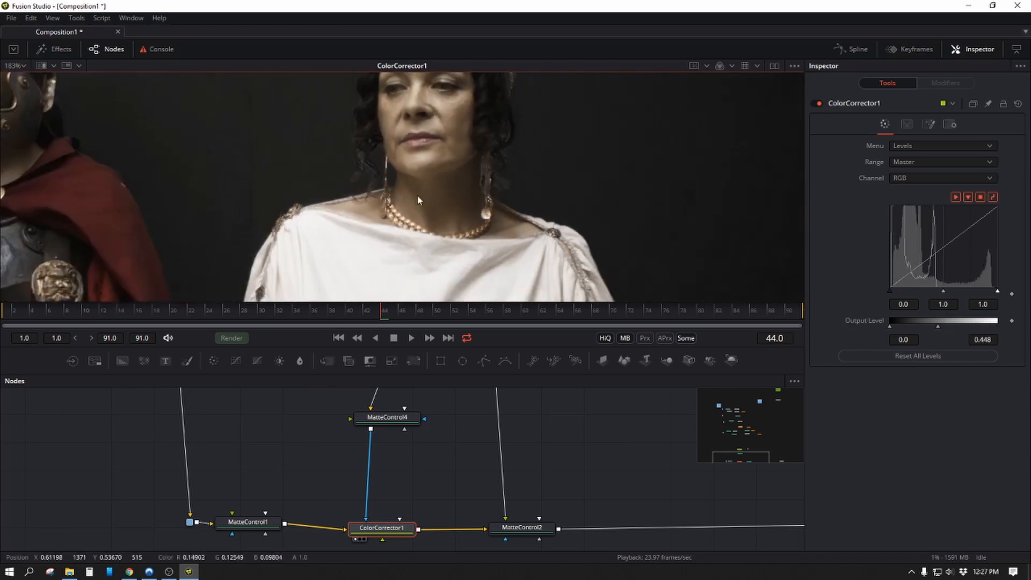
left_click_drag(417, 195, 574, 211)
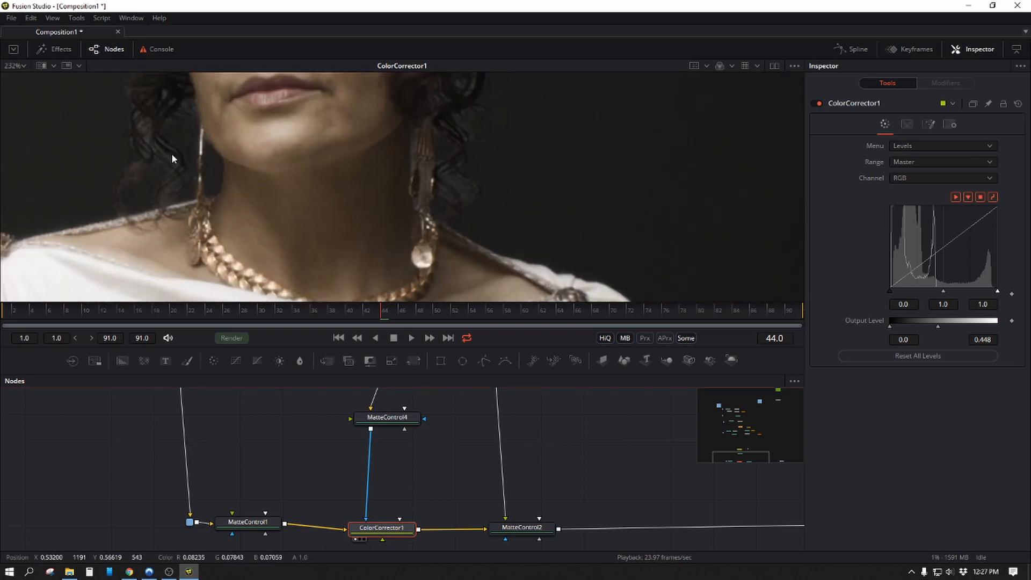
left_click_drag(154, 139, 239, 186)
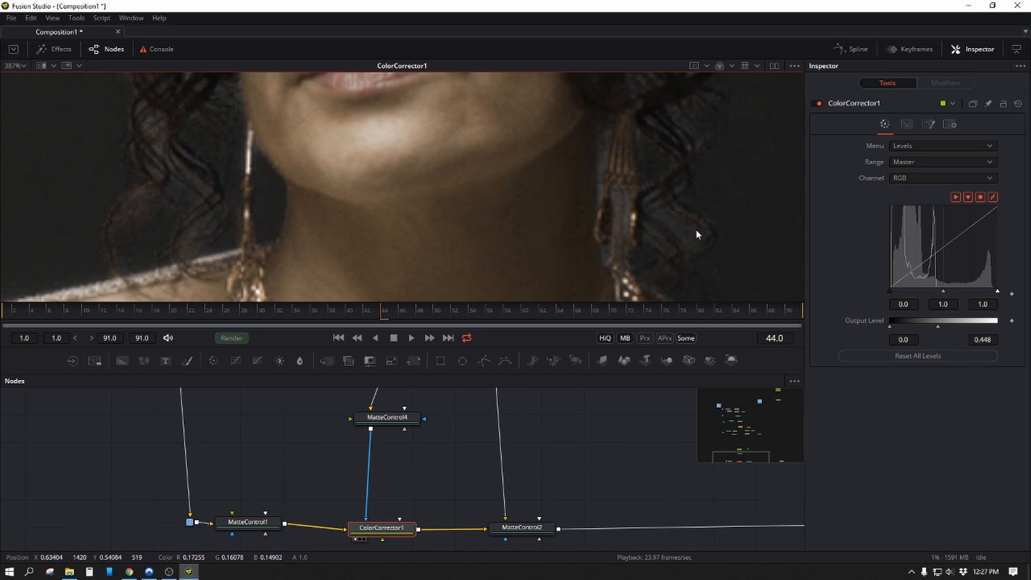
left_click_drag(659, 231, 502, 248)
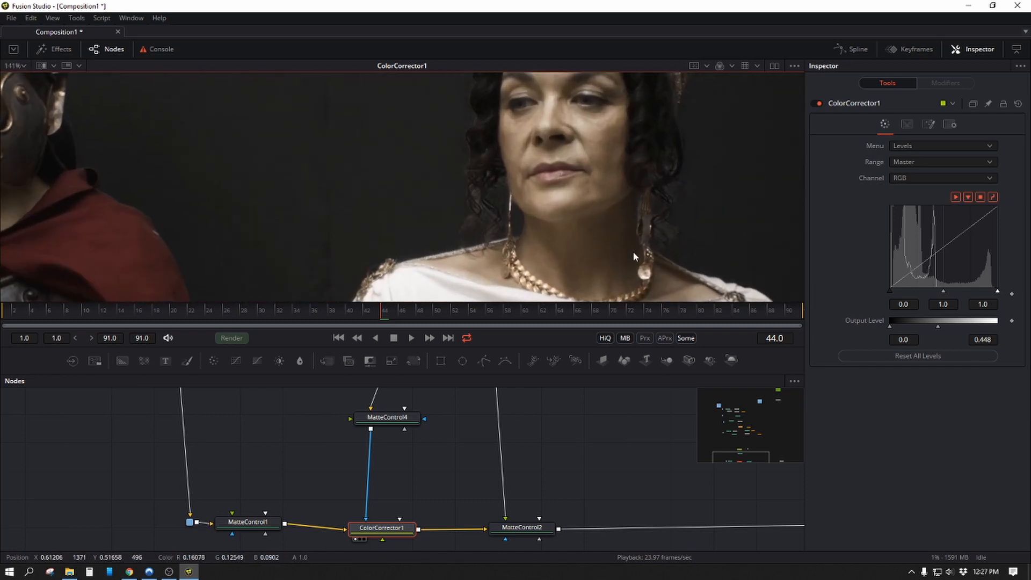
left_click_drag(633, 250, 517, 256)
Step: Display MatteControl4's alpha and set Contract/Expand to 0.05, Gamma to 1.16 and Blur to 0.55
scroll(396, 433, "up", 2)
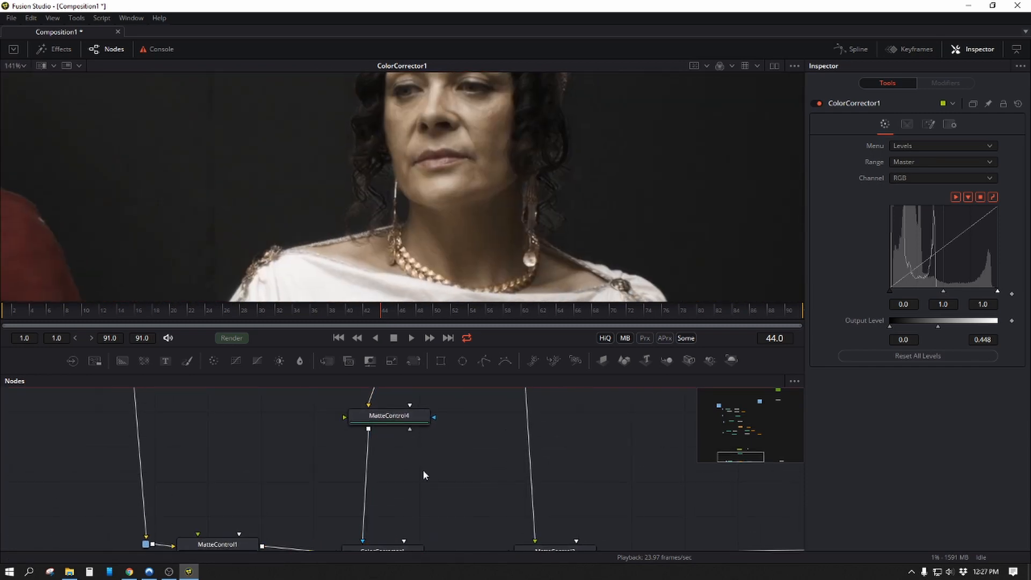
left_click(396, 415)
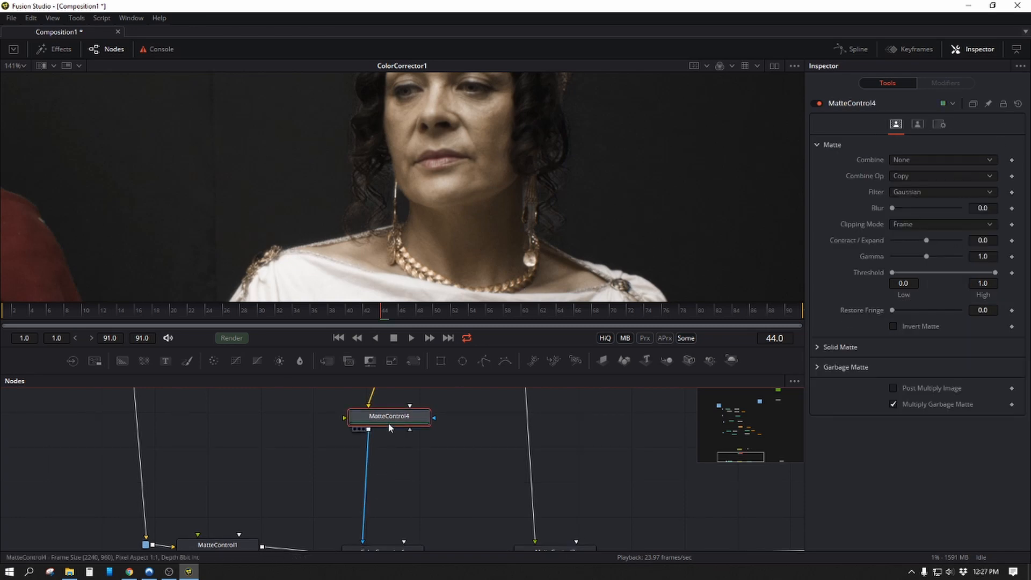
key("1")
key("a")
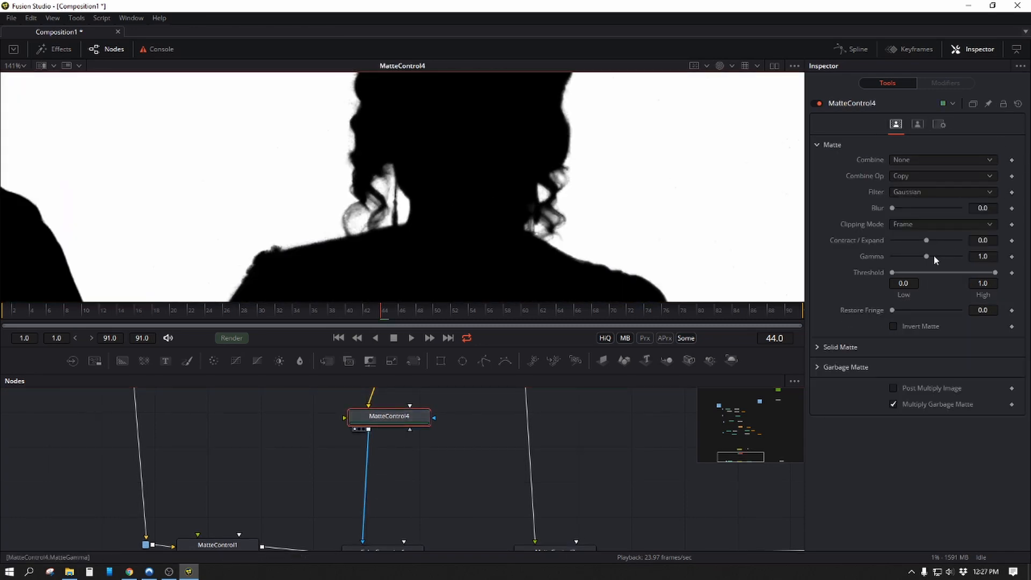
left_click_drag(928, 239, 933, 262)
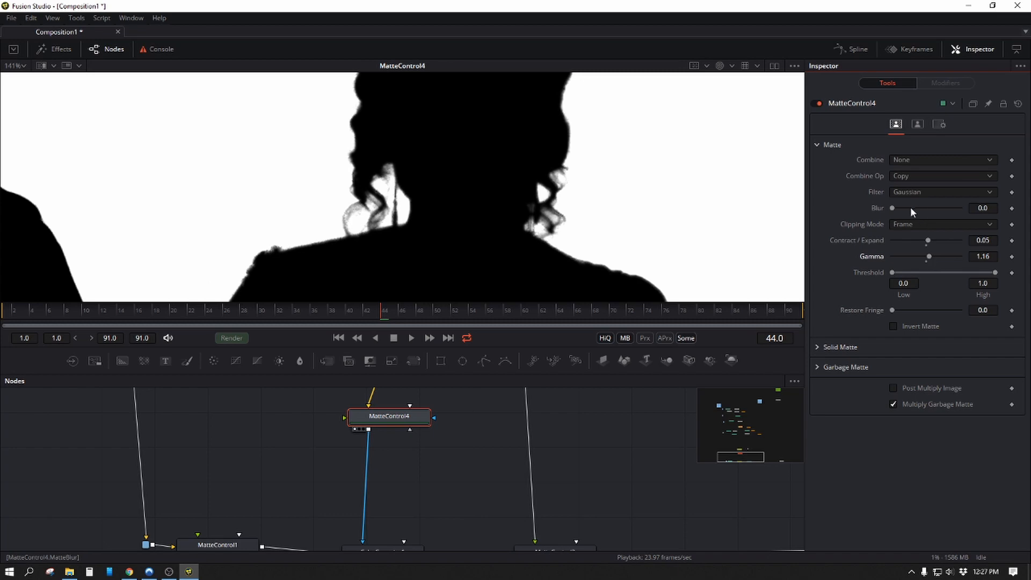
left_click_drag(894, 208, 897, 209)
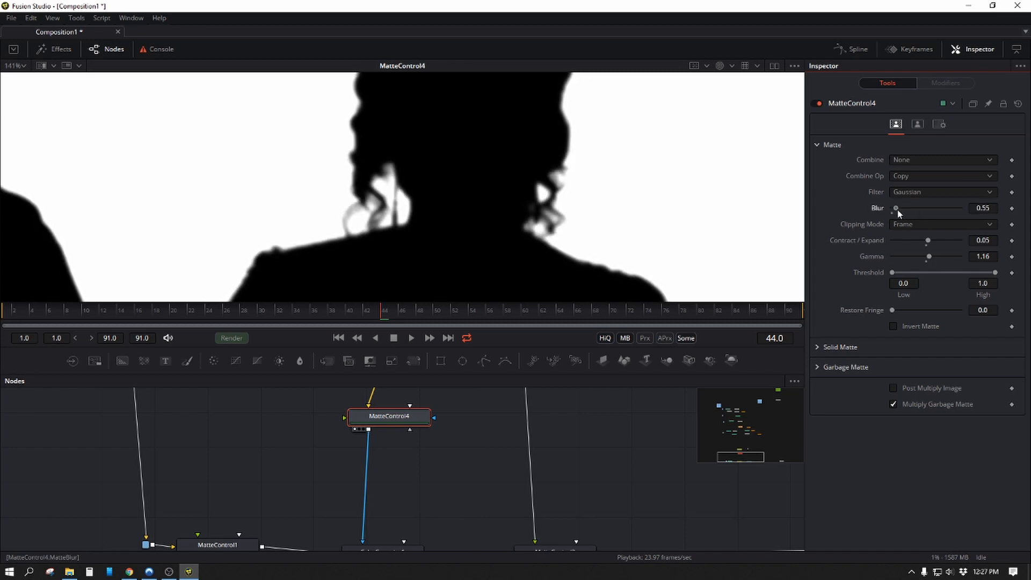
Step: Display ColorCorrector1 in full colour around the woman's hair and lower its high output level slightly further
scroll(466, 409, "down", 3)
left_click(405, 471)
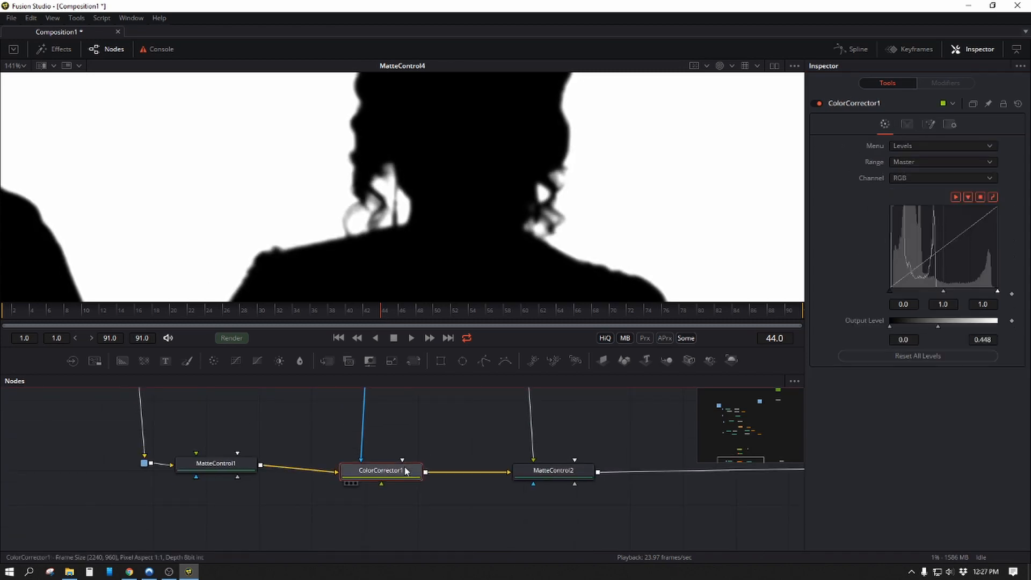
key("1")
left_click(437, 246)
key("c")
scroll(422, 191, "up", 3)
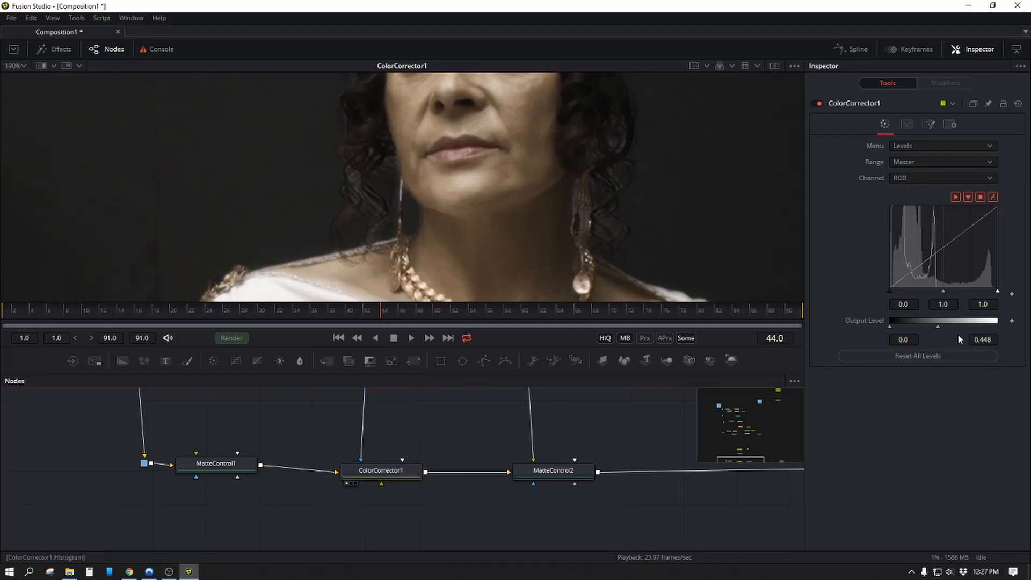
left_click_drag(938, 327, 933, 325)
Step: Refine MatteControl4 with Contract/Expand at 0.25, Gamma at 1.13 and Blur at 0.0
left_click_drag(469, 446, 391, 510)
left_click(381, 485)
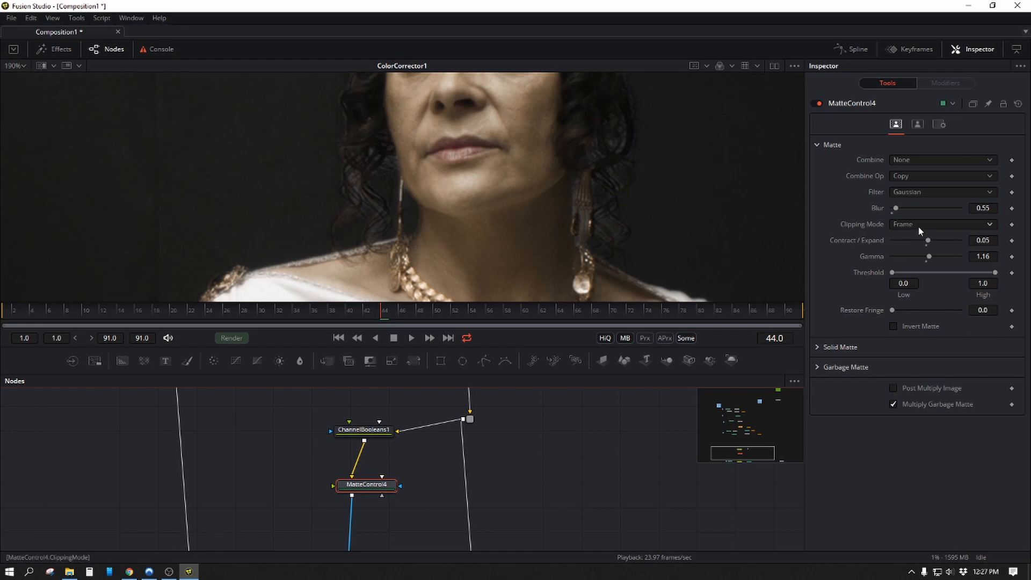
mouse_move(928, 240)
left_mouse_down()
mouse_move(956, 244)
mouse_move(939, 241)
mouse_move(929, 257)
mouse_move(937, 259)
mouse_move(929, 256)
left_mouse_up()
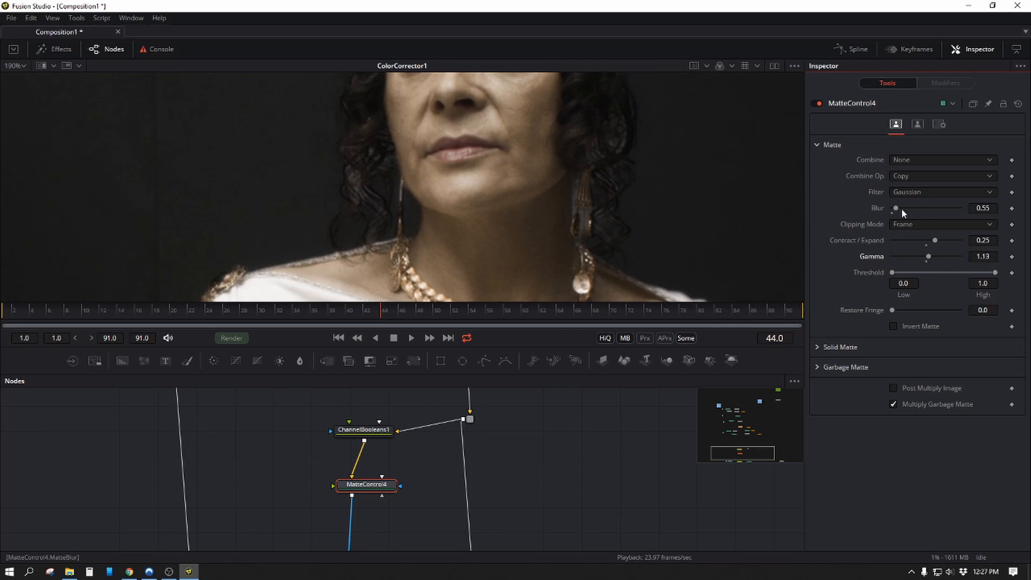
left_click_drag(901, 208, 889, 211)
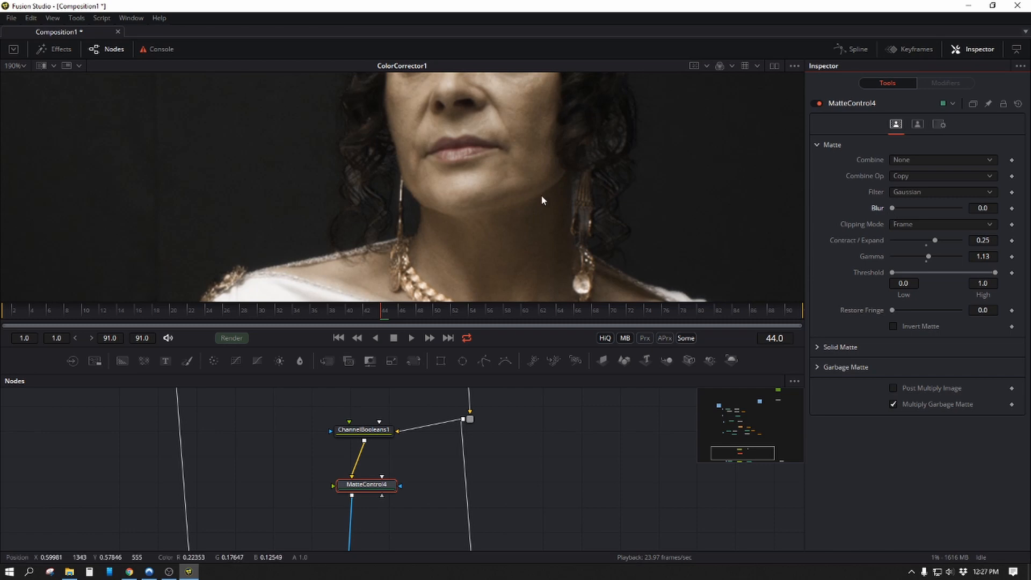
Step: Add a polygon mask beside MatteControl4 and draw a closed shape around the woman's curls on the side nearer the soldier
scroll(543, 202, "down", 5)
left_click_drag(569, 217, 557, 189)
left_click_drag(440, 492, 538, 448)
left_click_drag(511, 511, 567, 448)
left_click_drag(314, 521, 480, 439)
left_click_drag(416, 468, 340, 475)
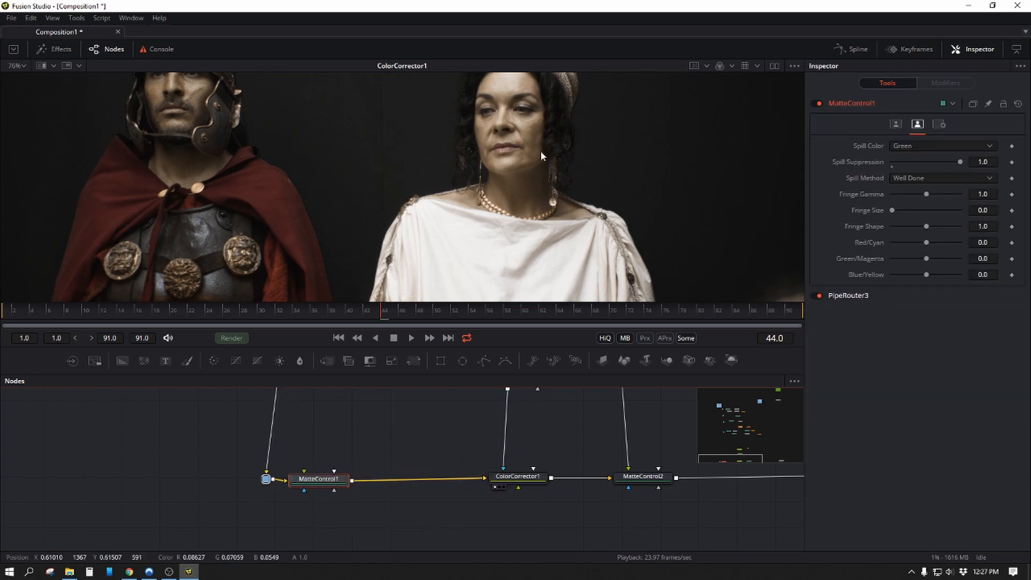
left_click_drag(540, 432, 538, 506)
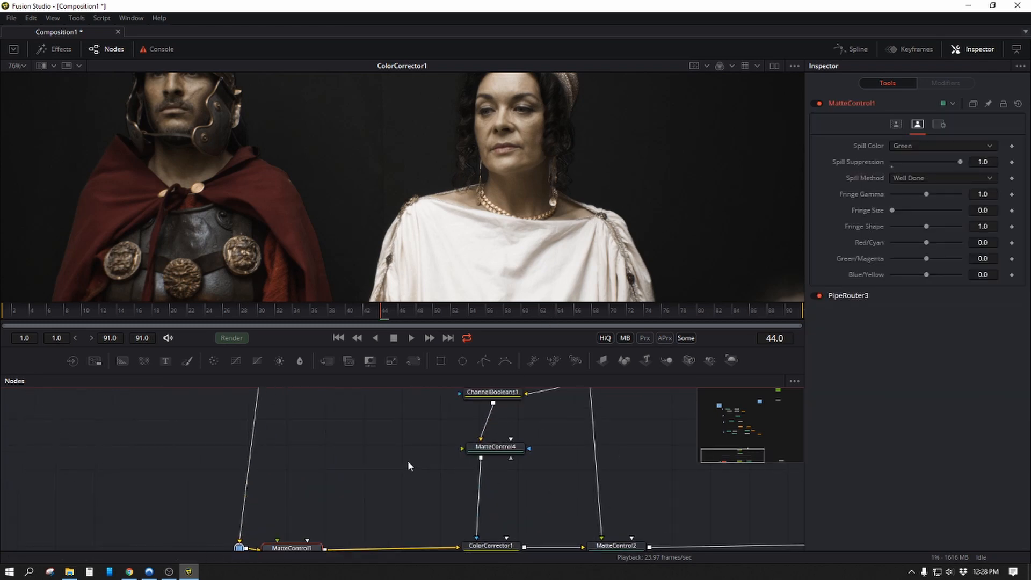
left_click(416, 475)
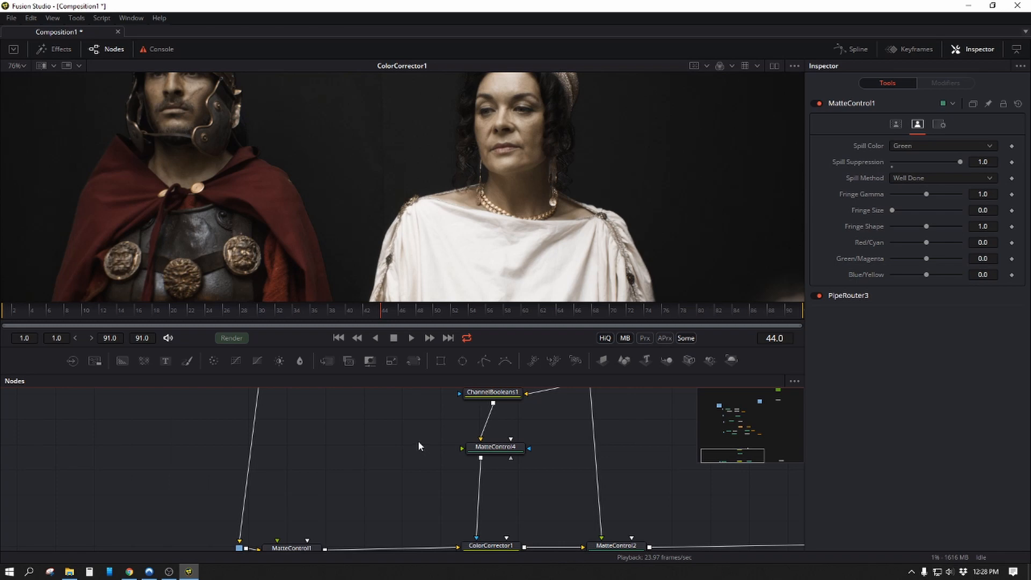
left_click(484, 361)
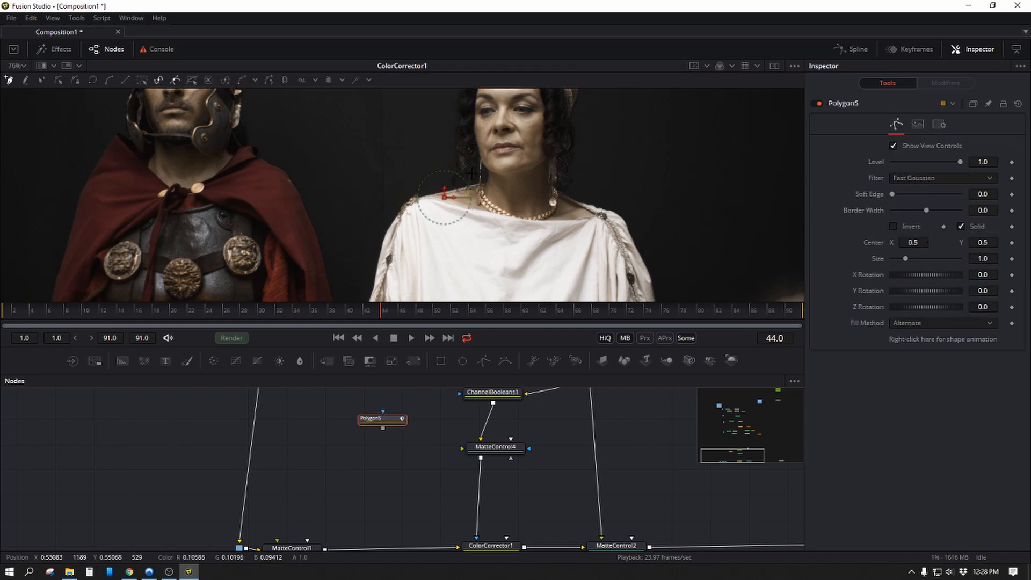
left_click_drag(482, 165, 457, 227)
scroll(459, 240, "up", 3)
left_click(429, 159)
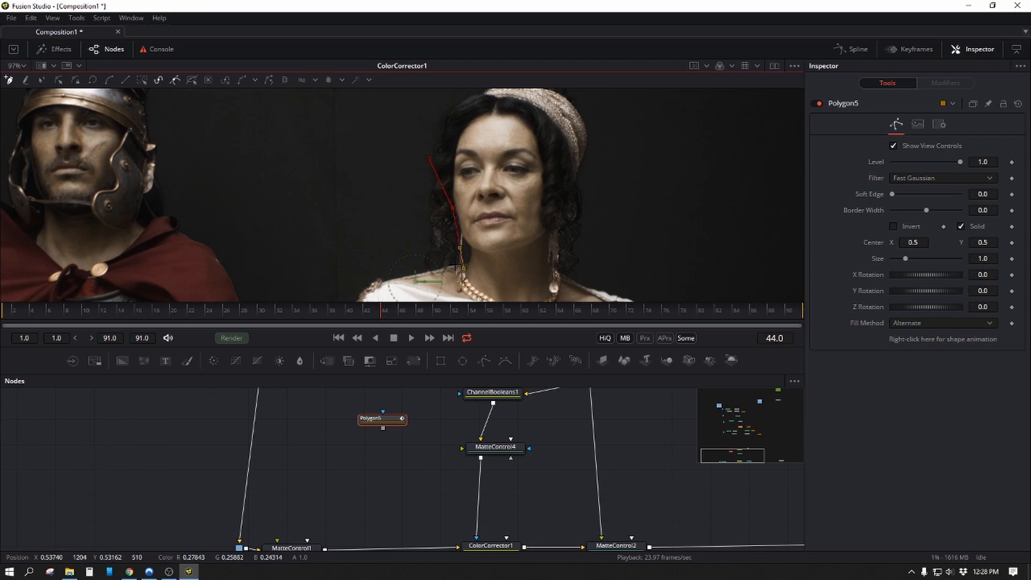
left_click(416, 274)
left_click(402, 189)
left_click(429, 160)
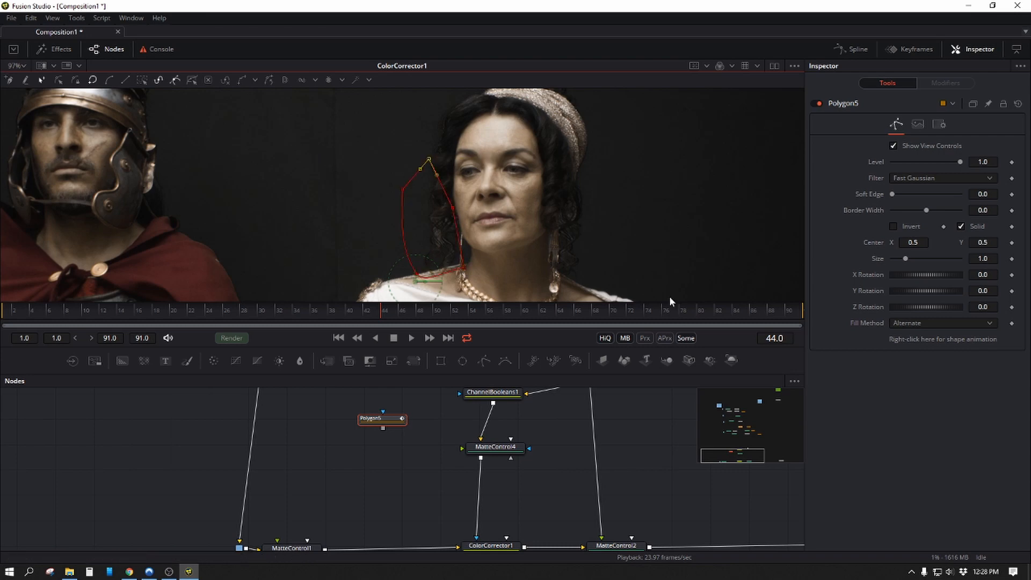
Step: Chain a second polygon mask after Polygon5 and draw a closed shape around the curls and earring on the woman's far side
left_click(384, 424)
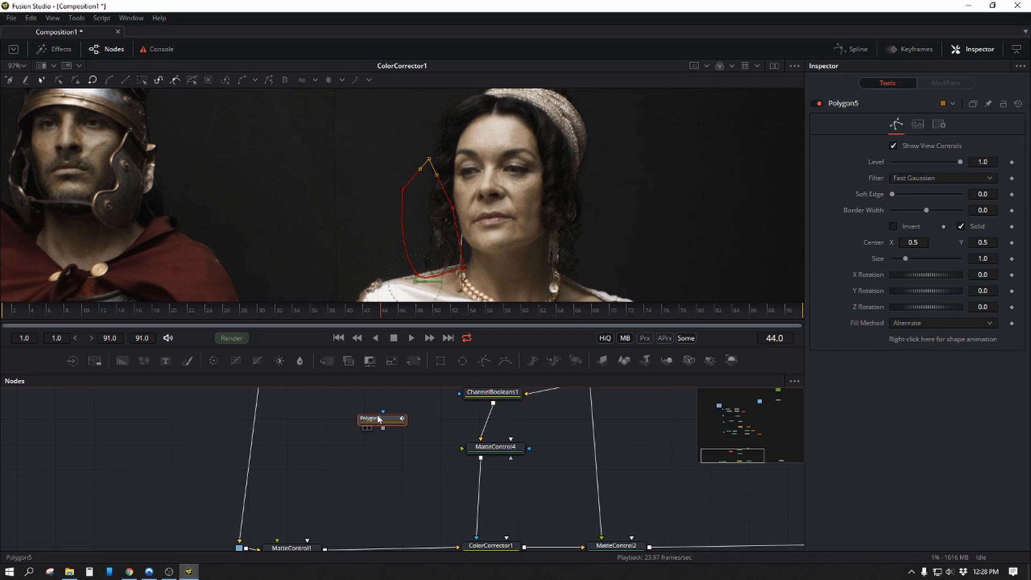
key("p")
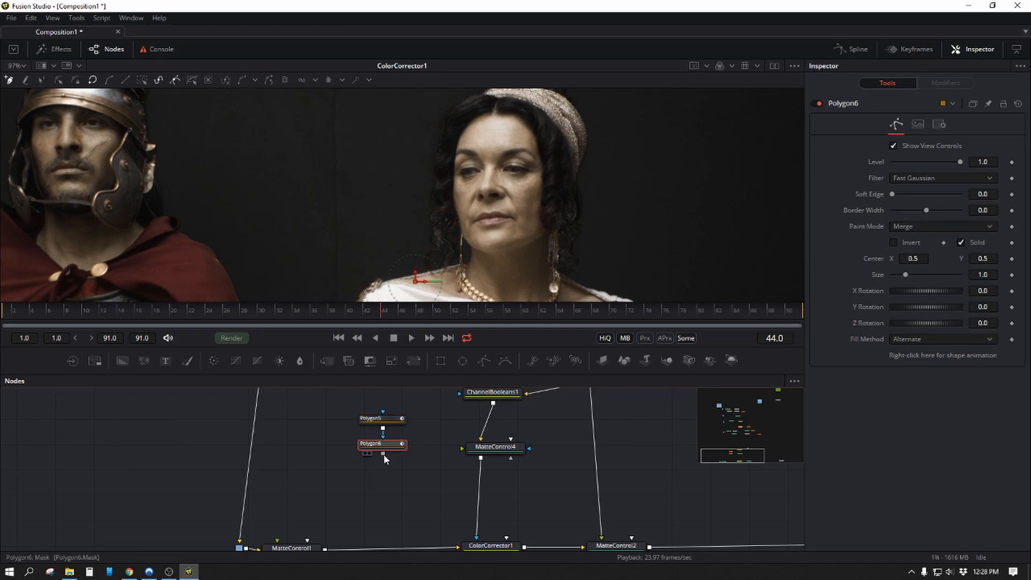
left_click(559, 235)
left_click(554, 264)
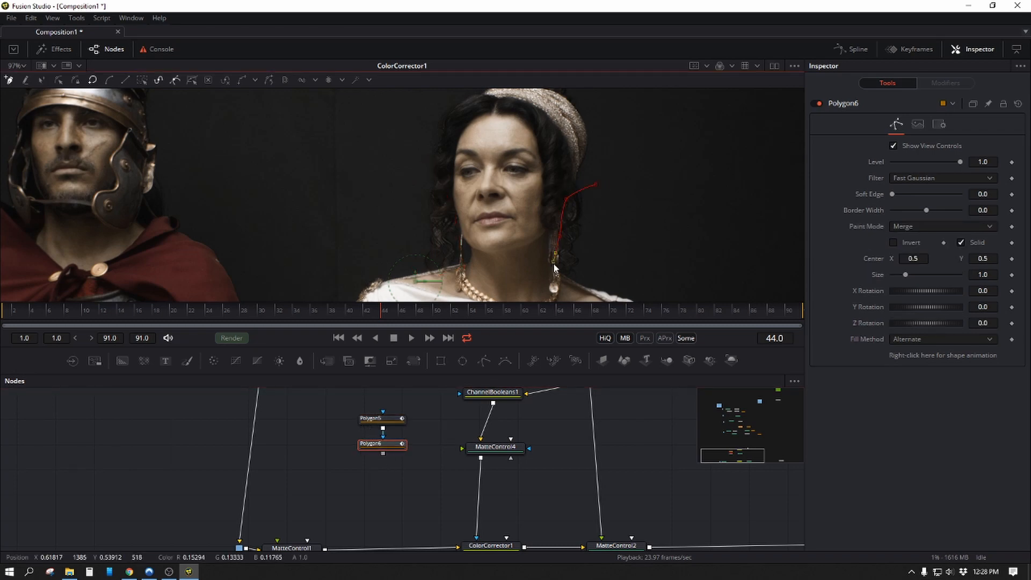
left_click(573, 282)
left_click(611, 242)
left_click(597, 186)
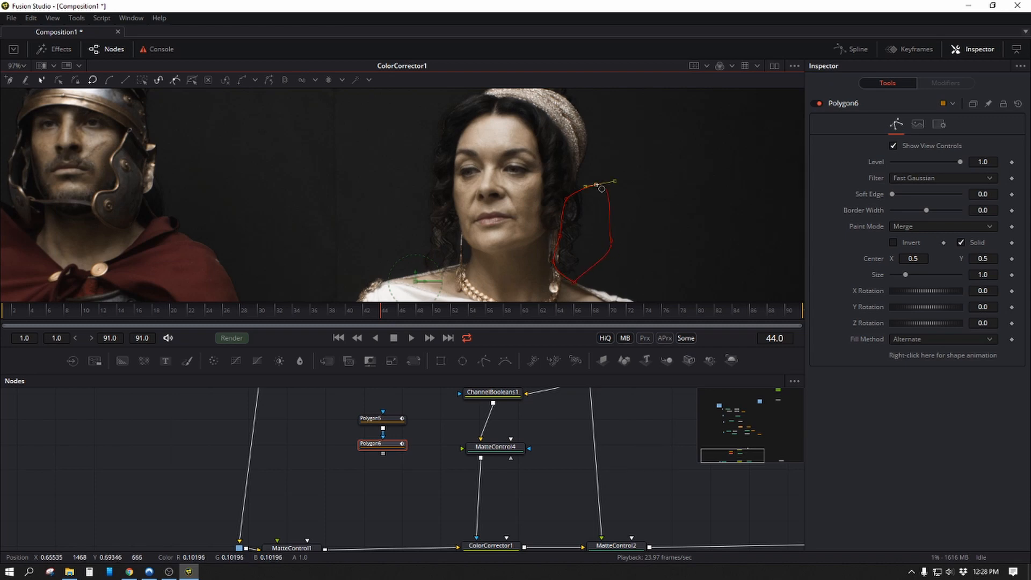
left_click(402, 495)
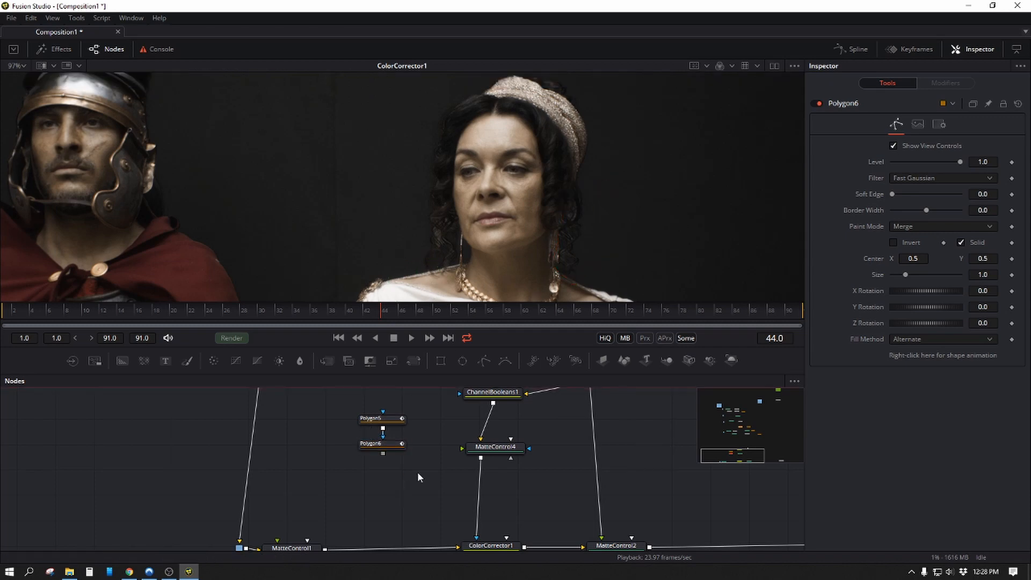
Step: Insert a BrightnessContrast node between MatteControl4 and ColorCorrector1, with Polygon6 as its effect mask
key("b")
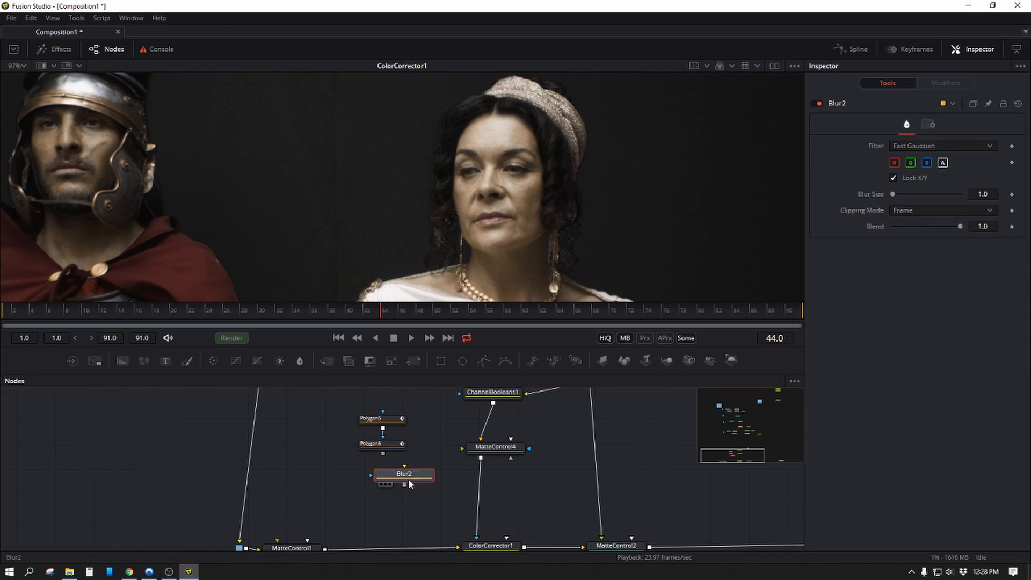
key("Delete")
key("shift+b")
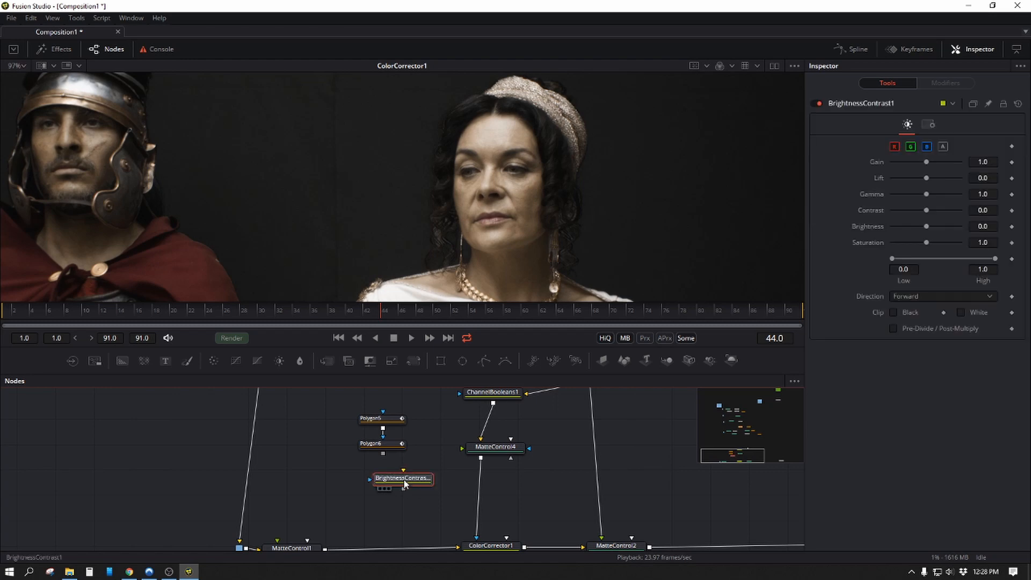
left_click_drag(406, 481, 383, 454)
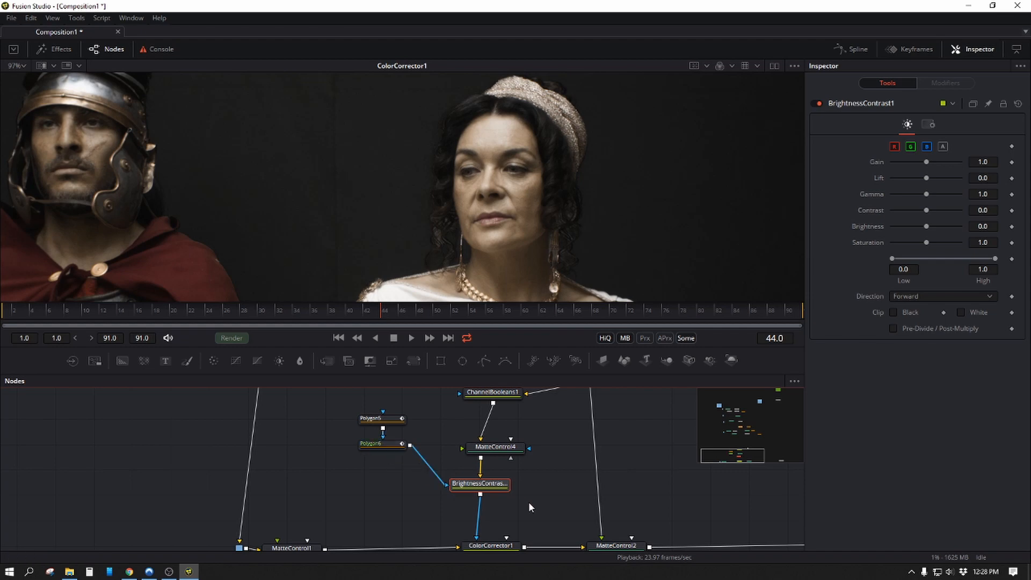
Step: Display BrightnessContrast1's alpha, lower its gain, turn off Process when Blend is 0.0 and apply the mask inverted
key("1")
key("shift+m")
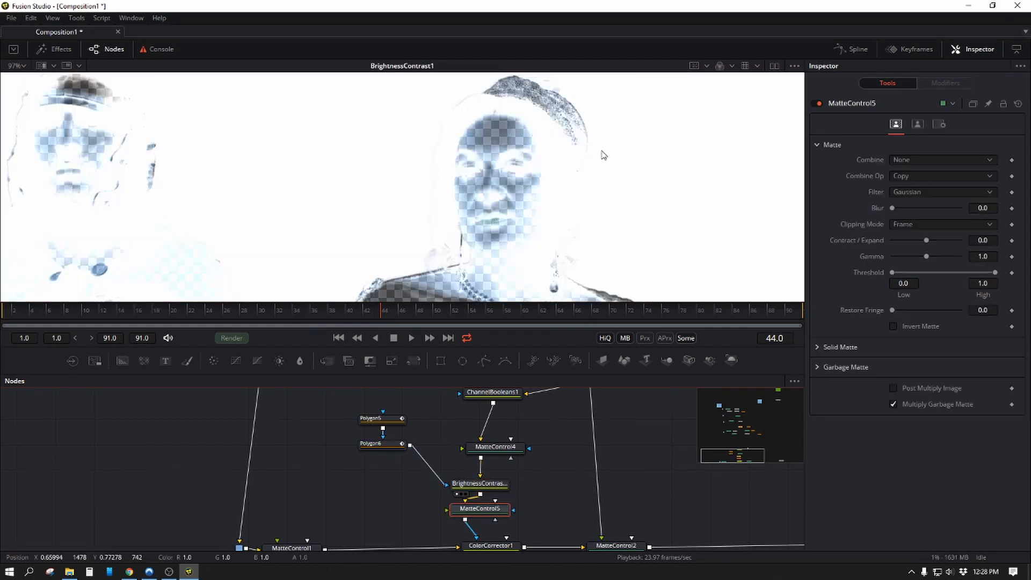
key("ctrl+z")
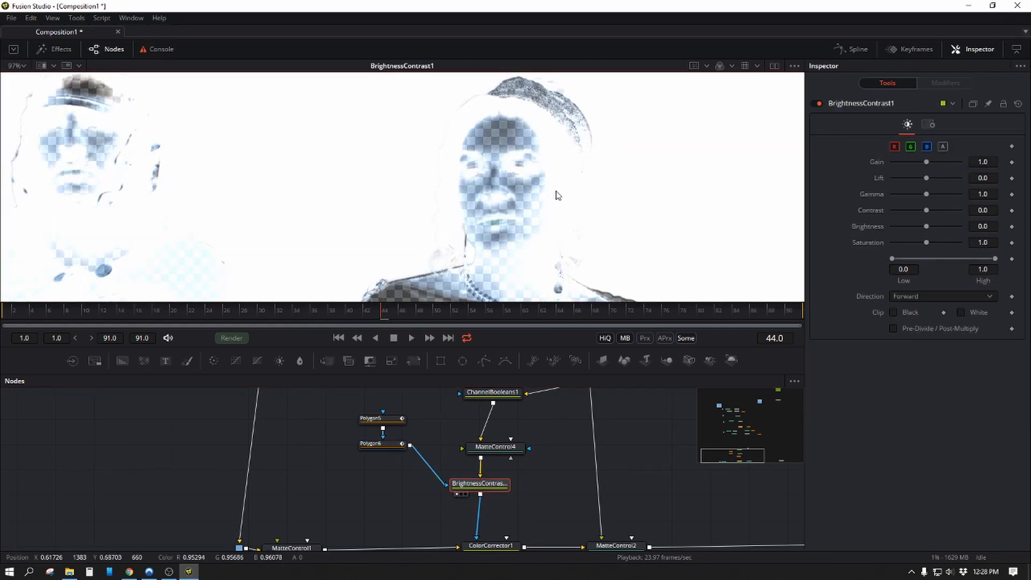
left_click_drag(927, 162, 834, 157)
left_click(929, 125)
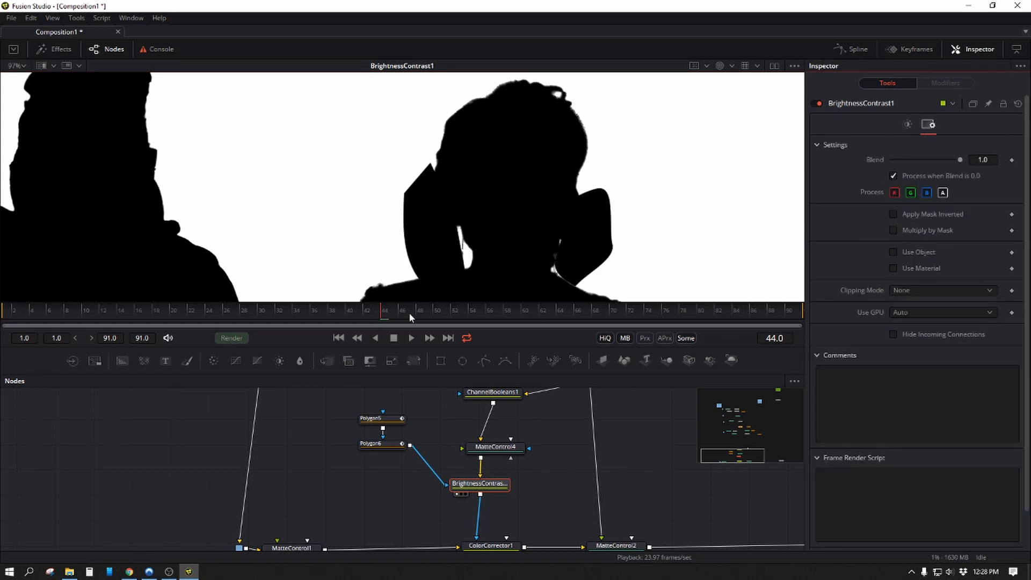
left_click(893, 175)
left_click(893, 214)
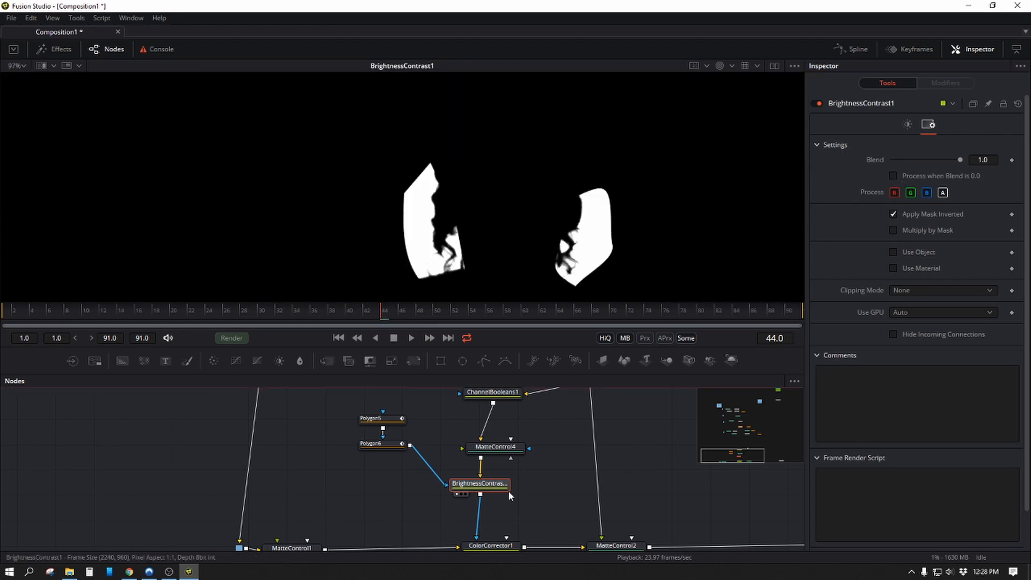
Step: Insert a Blur between Polygon6 and BrightnessContrast1 and set its Blur Size to 20.5
left_click(388, 448)
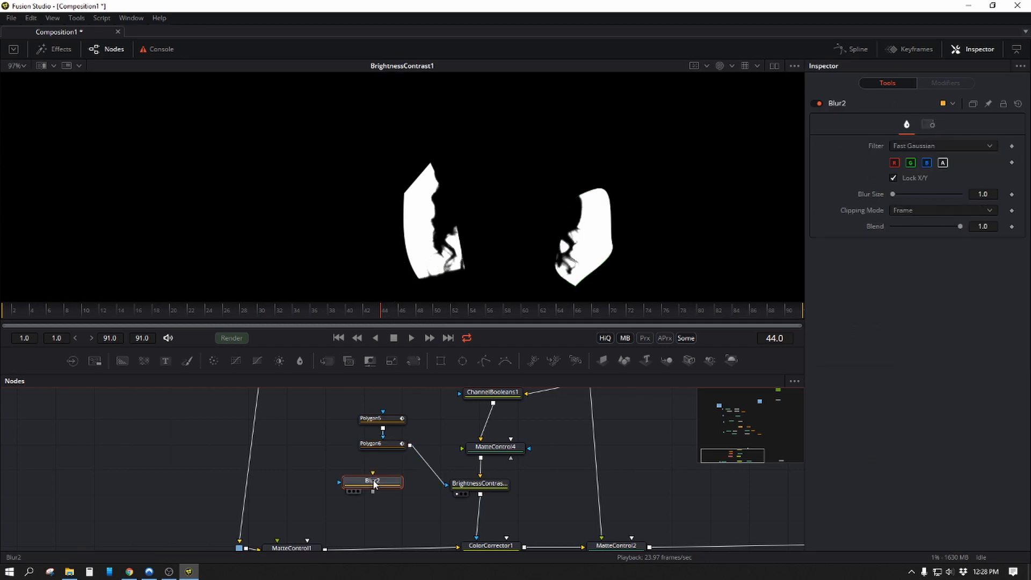
mouse_move(371, 482)
left_mouse_down()
mouse_move(415, 480)
mouse_move(426, 466)
mouse_move(390, 490)
left_mouse_up()
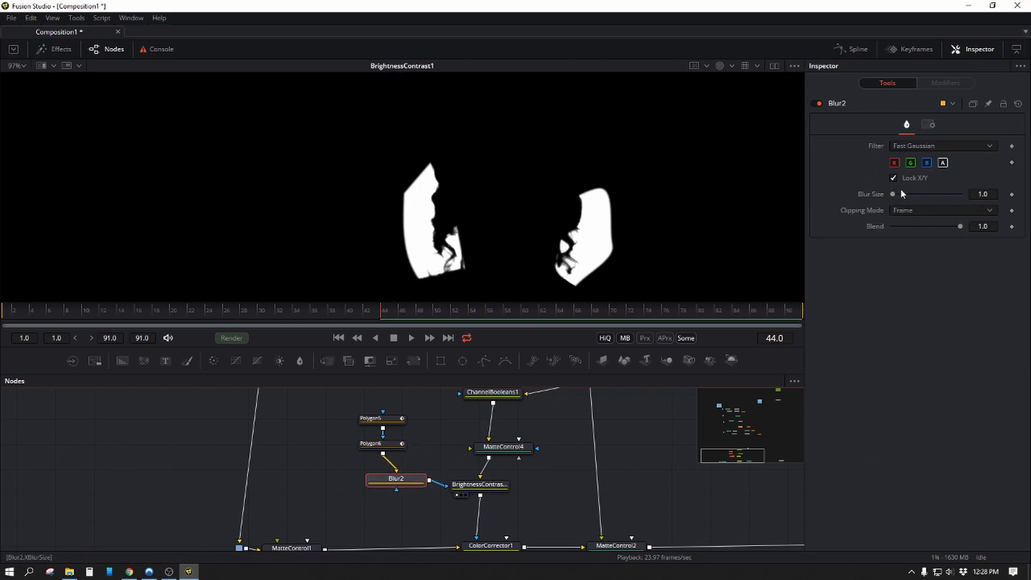
left_click_drag(901, 189, 908, 191)
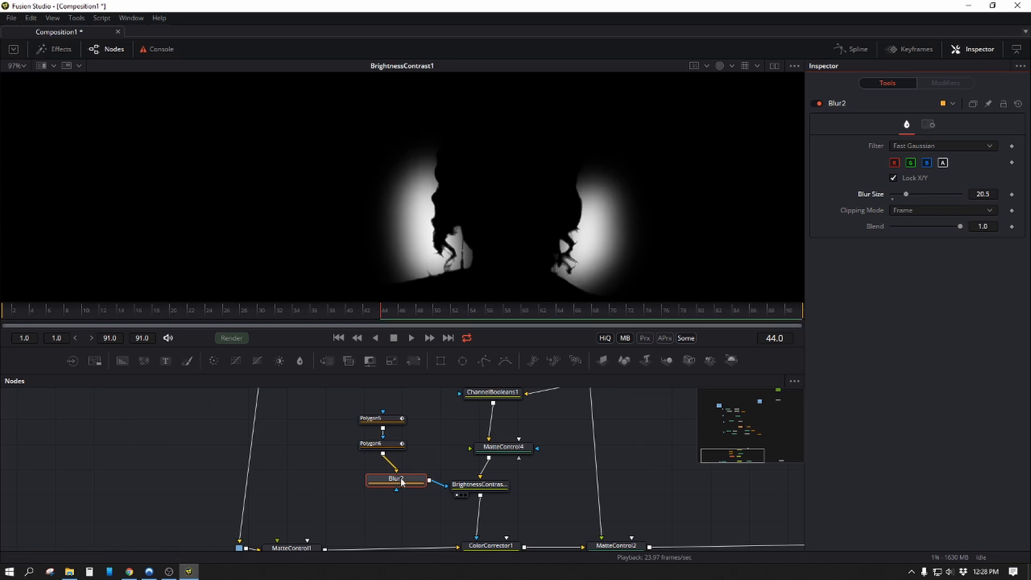
left_click(385, 444)
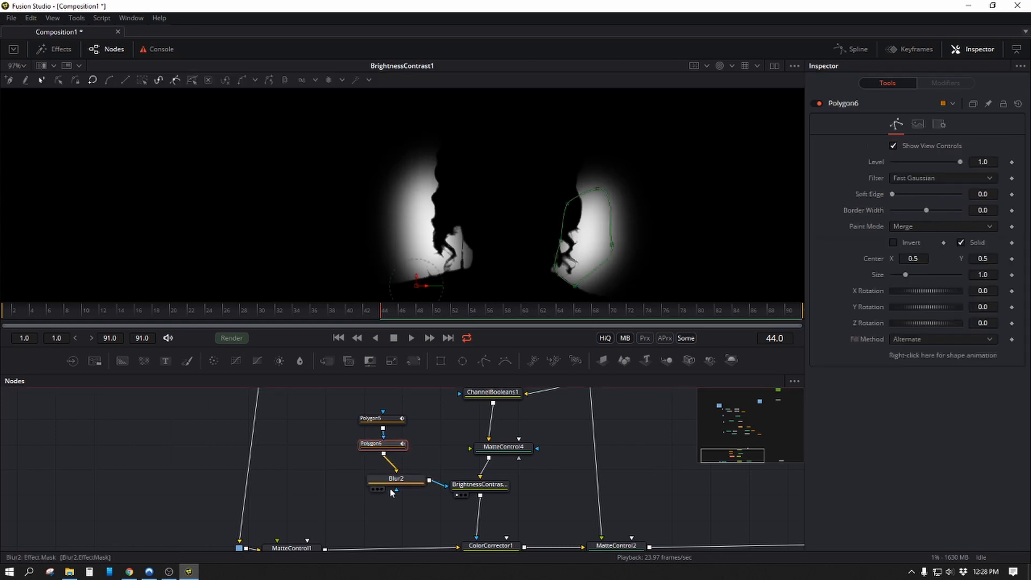
Step: Display MatteControl2 and check the keyed soldier and woman first in alpha and in full colour
left_click_drag(388, 470, 381, 451)
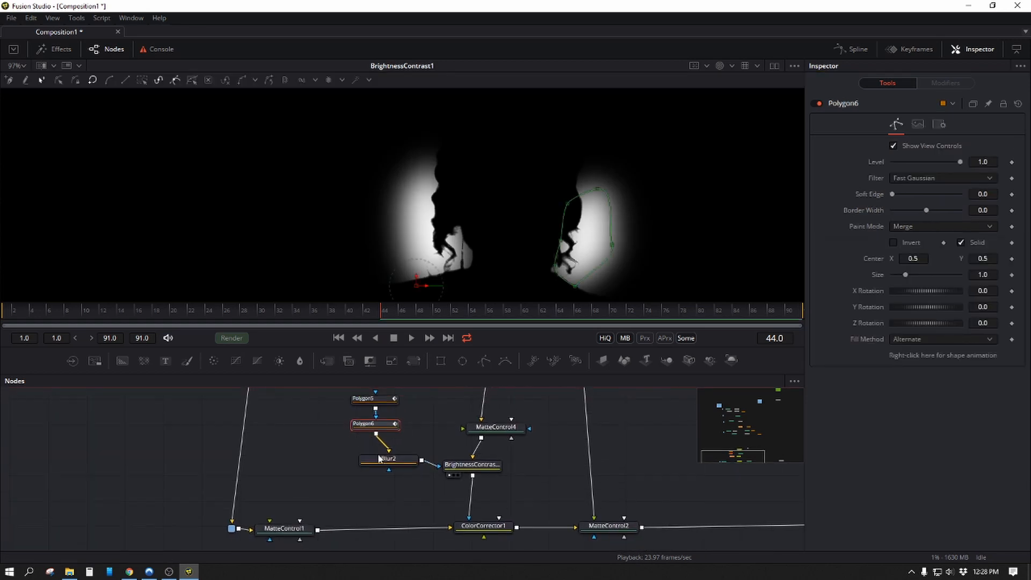
left_click(609, 527)
left_click_drag(608, 538, 608, 531)
key("1")
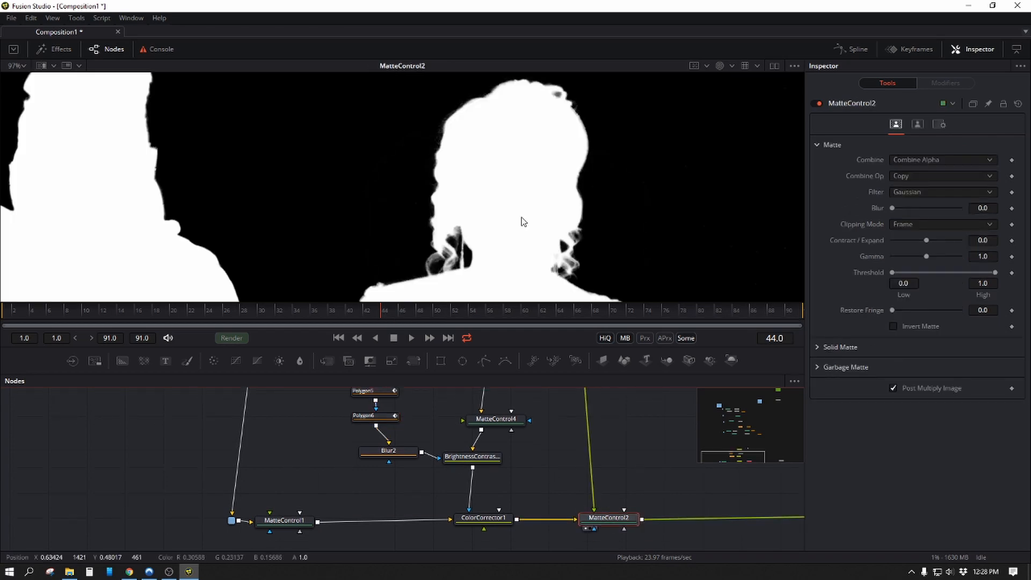
left_click_drag(522, 223, 494, 237)
key("c")
left_click_drag(678, 485, 553, 476)
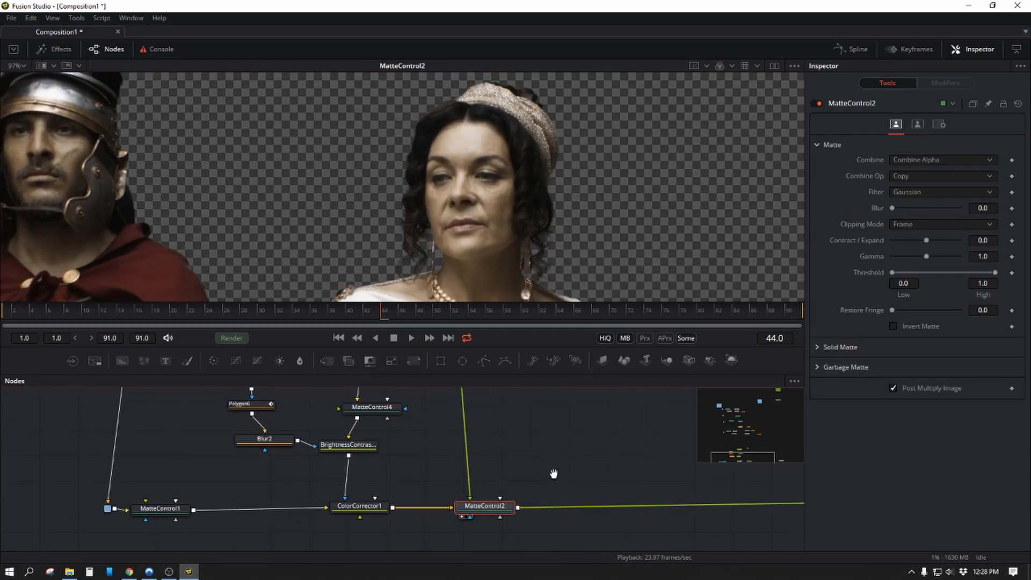
Step: Display ColorCorrector1 and examine the darkened areas around the woman's curls up close
left_click(368, 512)
key("1")
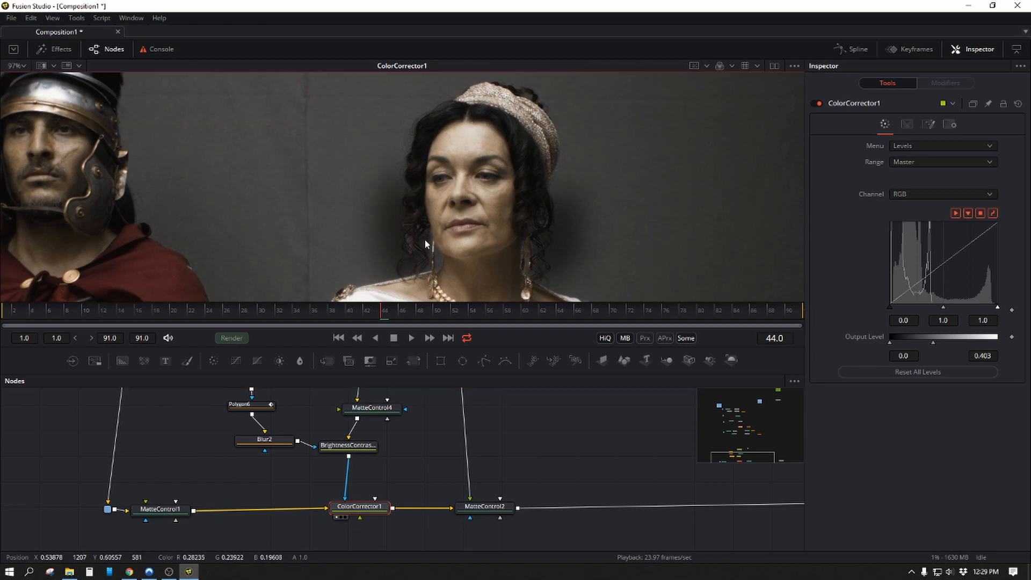
scroll(572, 261, "up", 4)
Step: Display Merge2 and examine the woman's hair edges against the replacement background
scroll(378, 438, "down", 5)
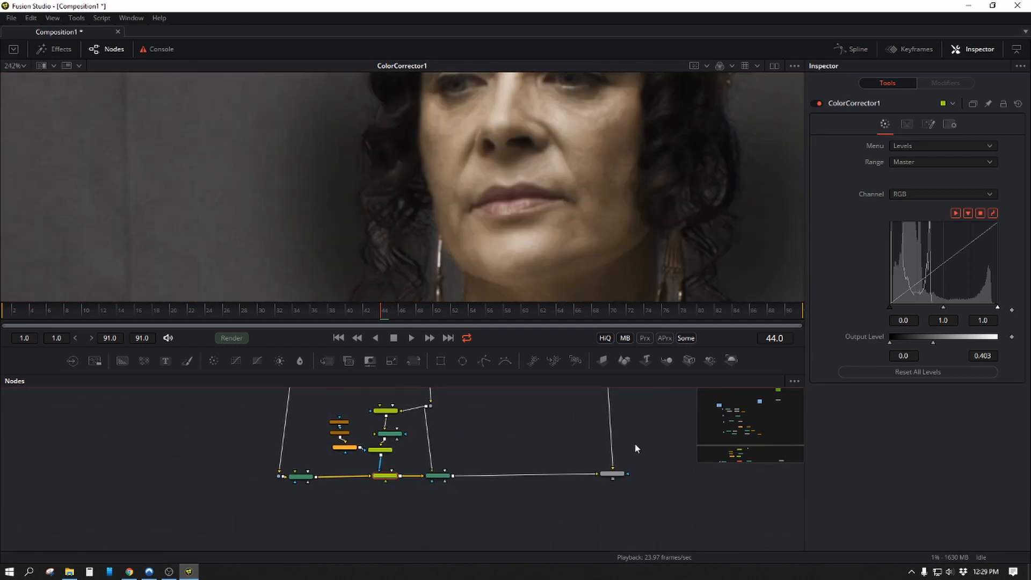
left_click_drag(650, 463, 331, 426)
scroll(524, 466, "down", 3)
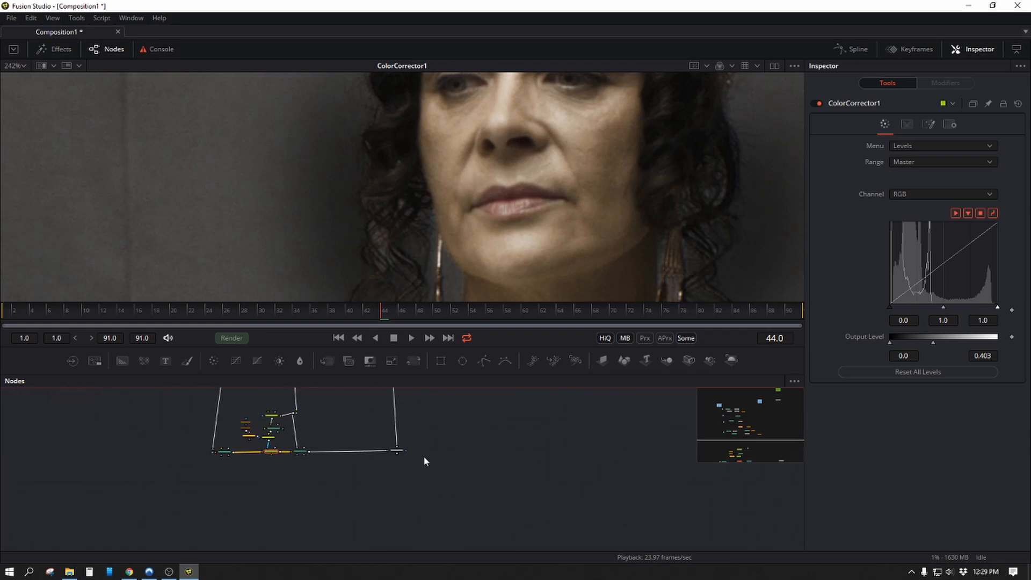
left_click(397, 452)
key("1")
scroll(546, 193, "down", 6)
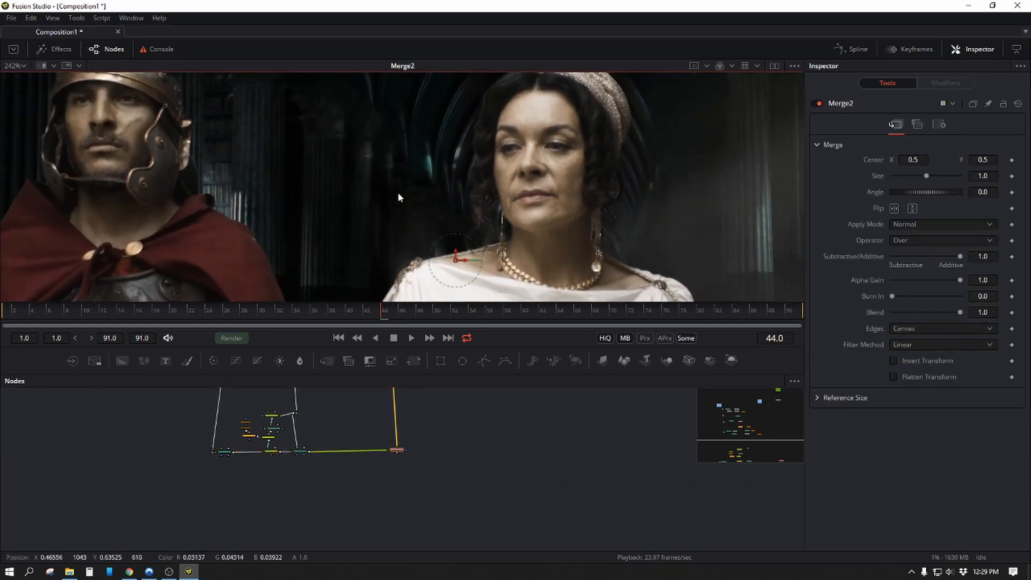
scroll(577, 217, "up", 3)
left_click_drag(510, 247, 630, 240)
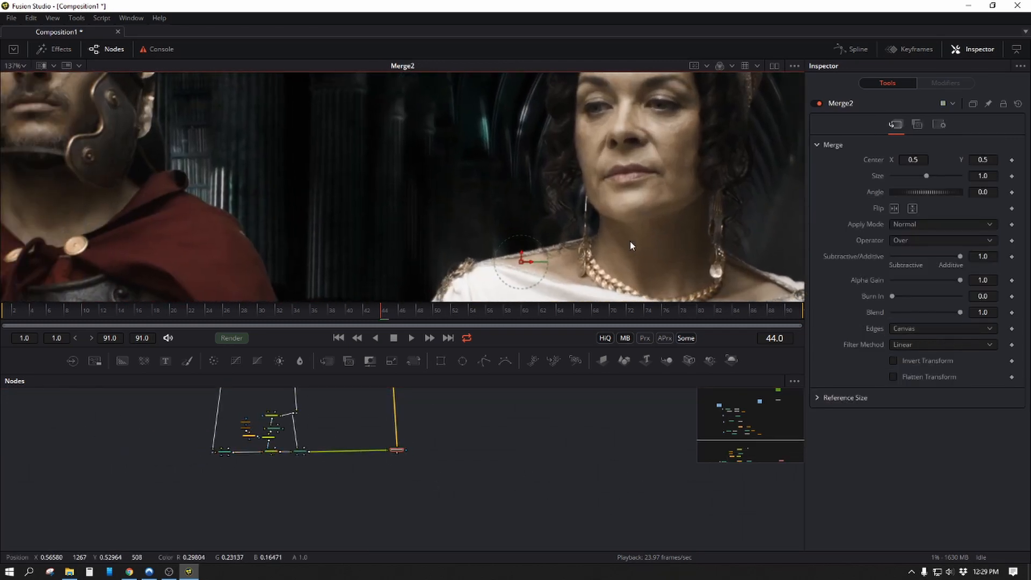
scroll(618, 241, "down", 2)
left_click_drag(408, 239, 392, 197)
Step: Review the whole Merge2 composite around both figures and bring the ColorCorrector1 branch into close view
left_click(269, 463)
scroll(269, 463, "up", 5)
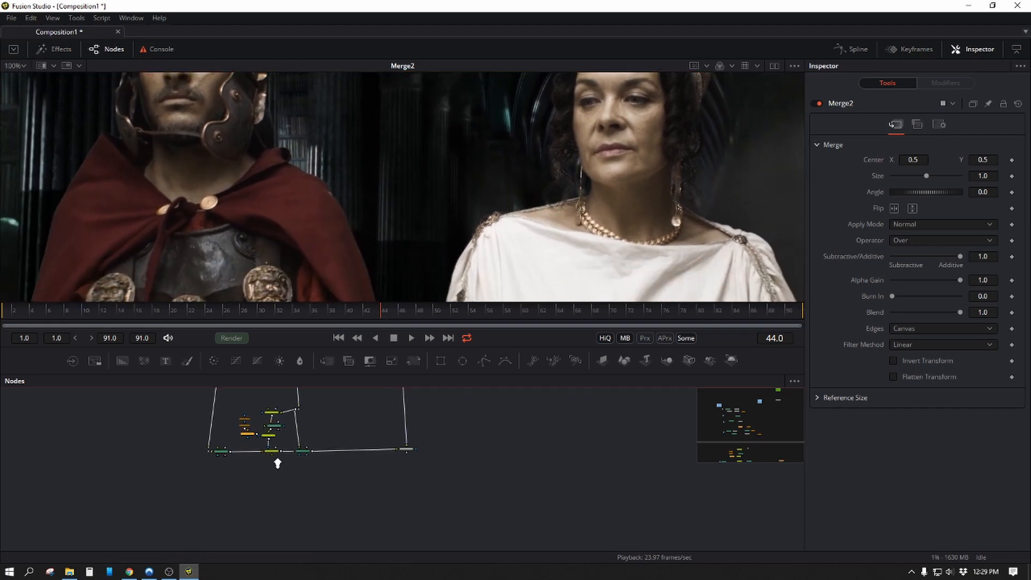
left_click_drag(321, 473, 432, 551)
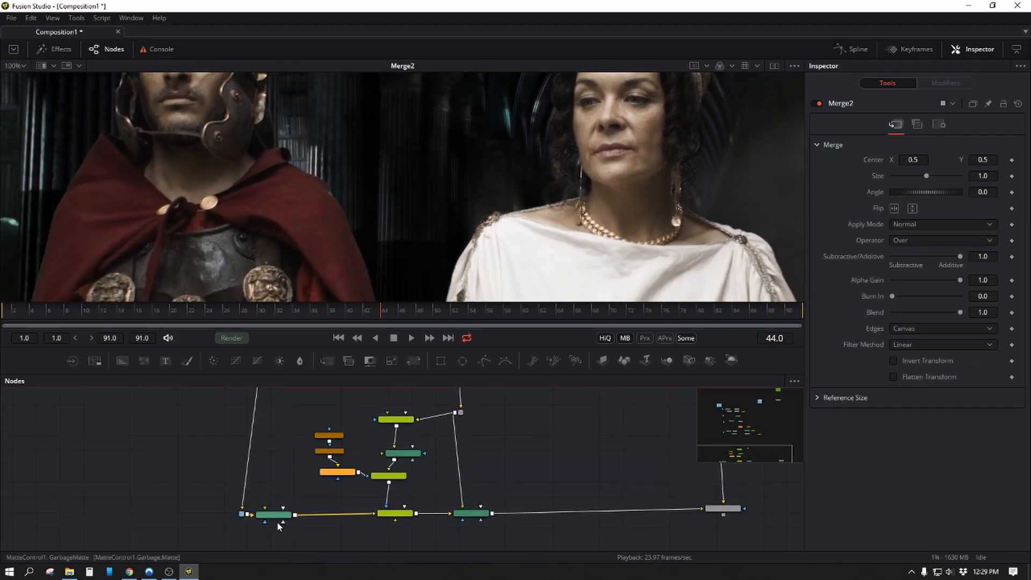
left_click_drag(669, 195, 349, 253)
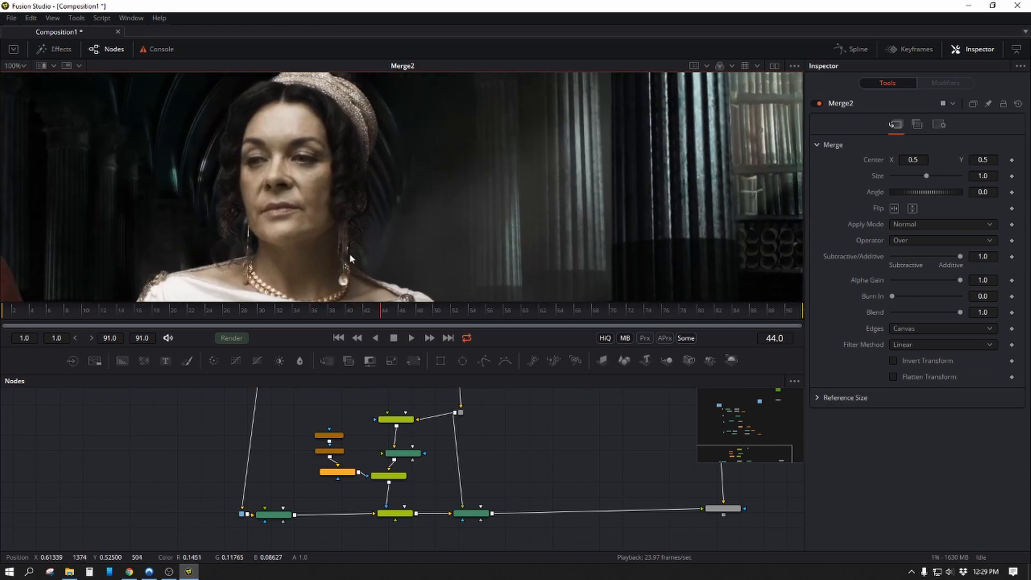
scroll(353, 209, "down", 2)
scroll(353, 209, "down", 2)
left_click_drag(353, 210, 497, 165)
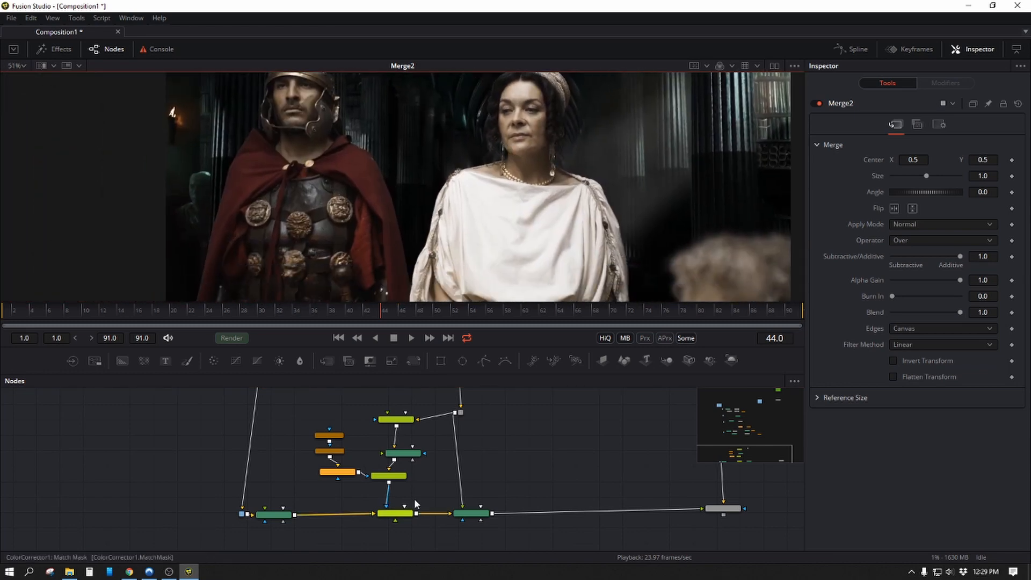
scroll(314, 507, "up", 3)
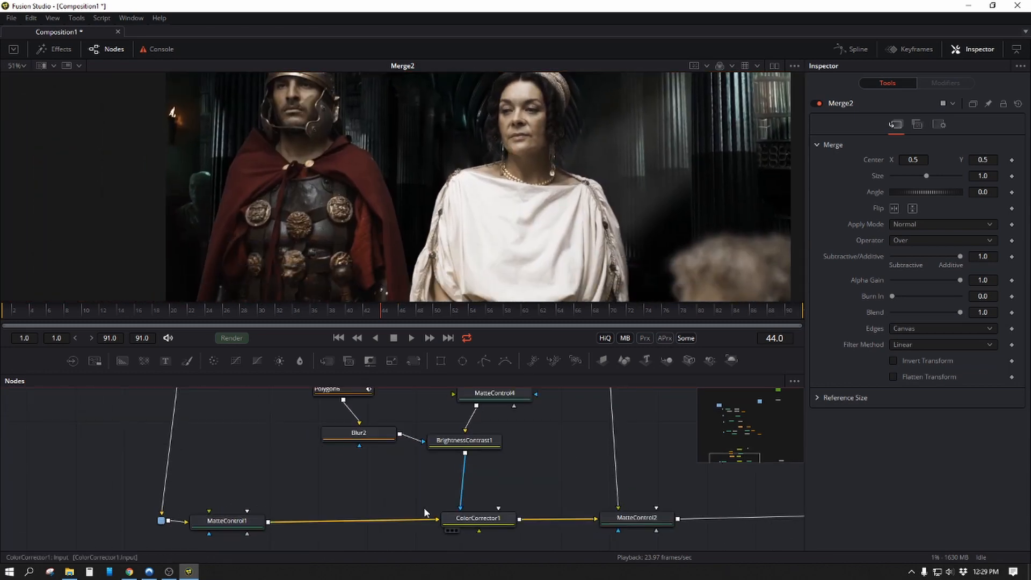
Step: Insert a Color Corrector between MatteControl1 and ColorCorrector1 and darken its RGB levels with gamma about 0.63 and output white 0.9
left_click(381, 502)
left_click_drag(381, 505, 338, 524)
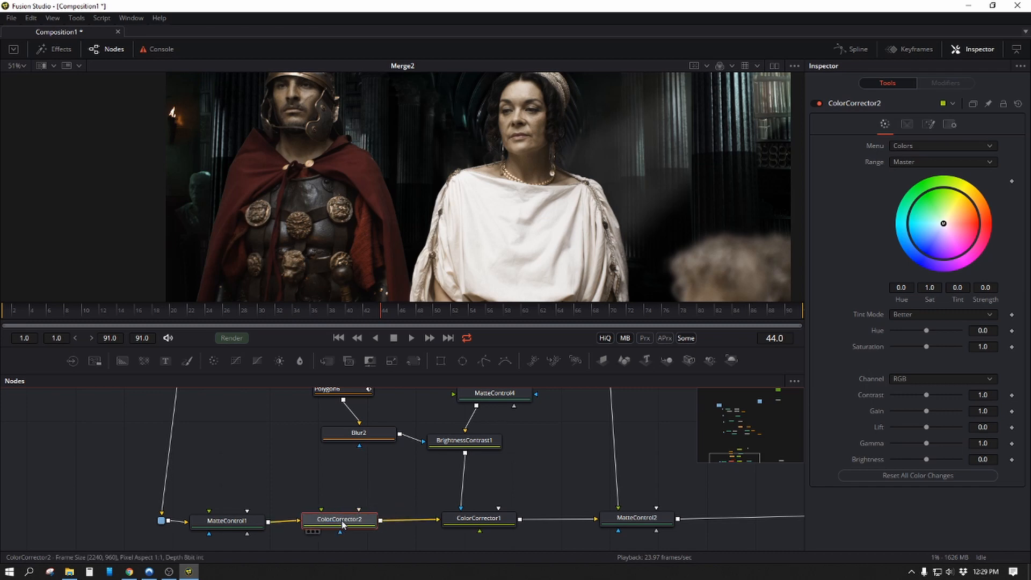
left_click(908, 147)
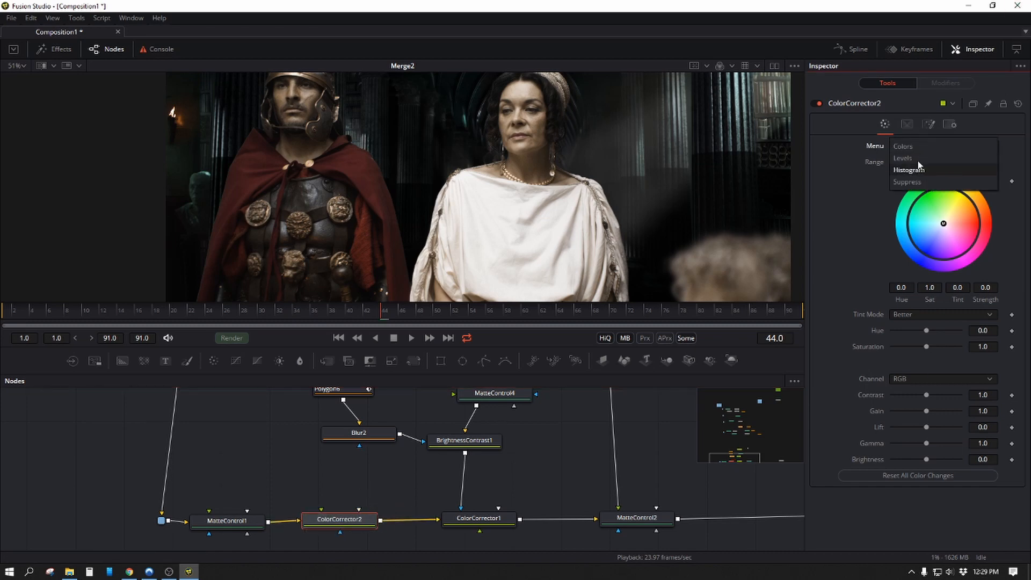
left_click(910, 165)
mouse_move(997, 326)
left_mouse_down()
mouse_move(967, 325)
mouse_move(986, 326)
left_mouse_up()
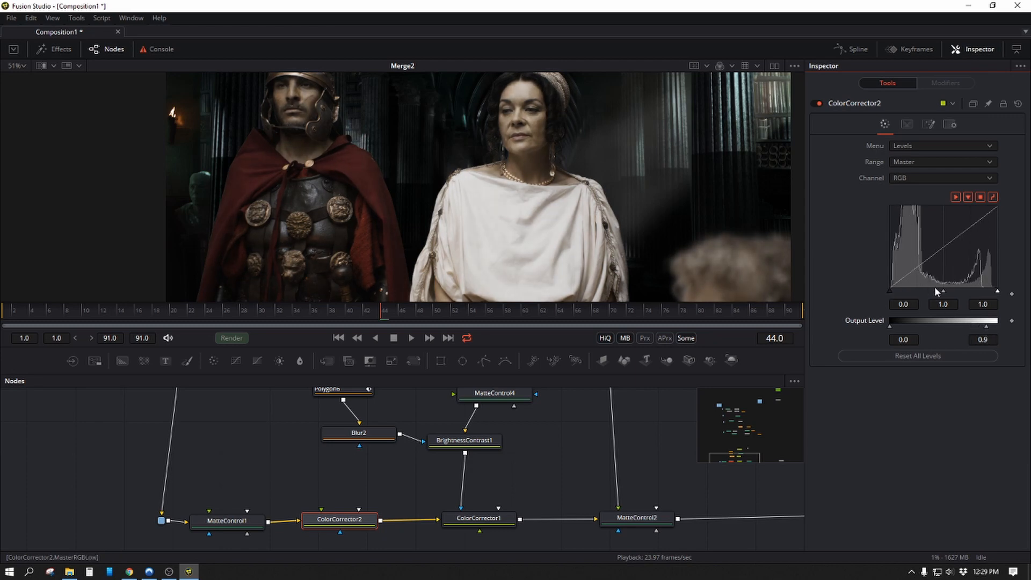
left_click_drag(944, 291, 959, 291)
scroll(604, 231, "down", 2)
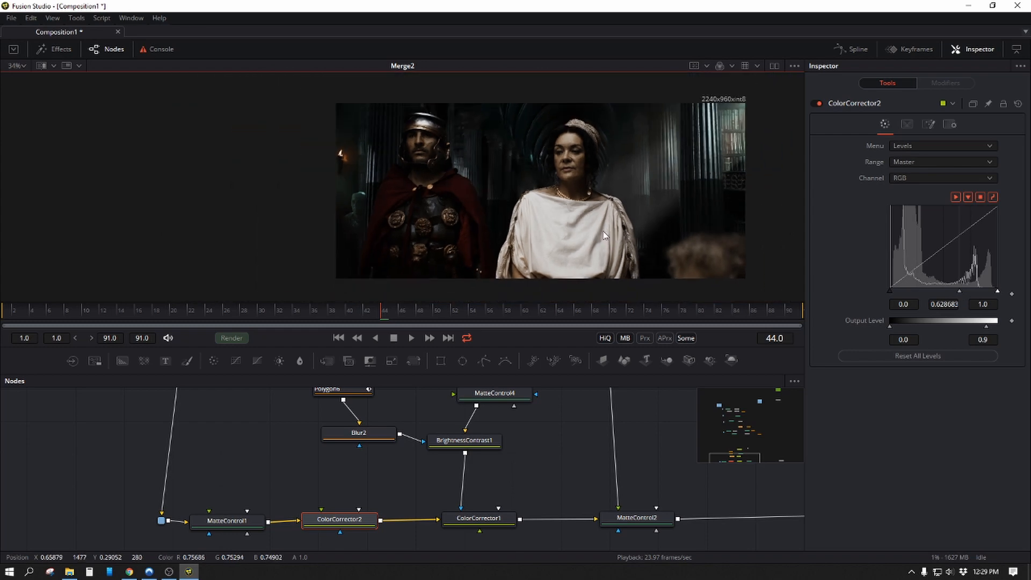
scroll(582, 186, "up", 1)
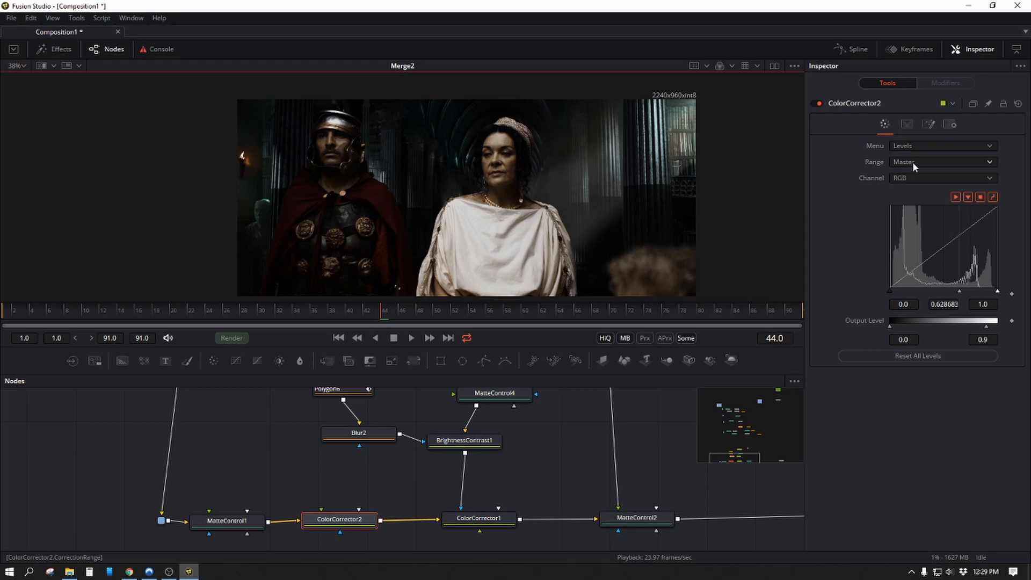
Step: Lower ColorCorrector2's red channel output white level to 0.955 and check the grade on the woman and soldier
left_click(909, 177)
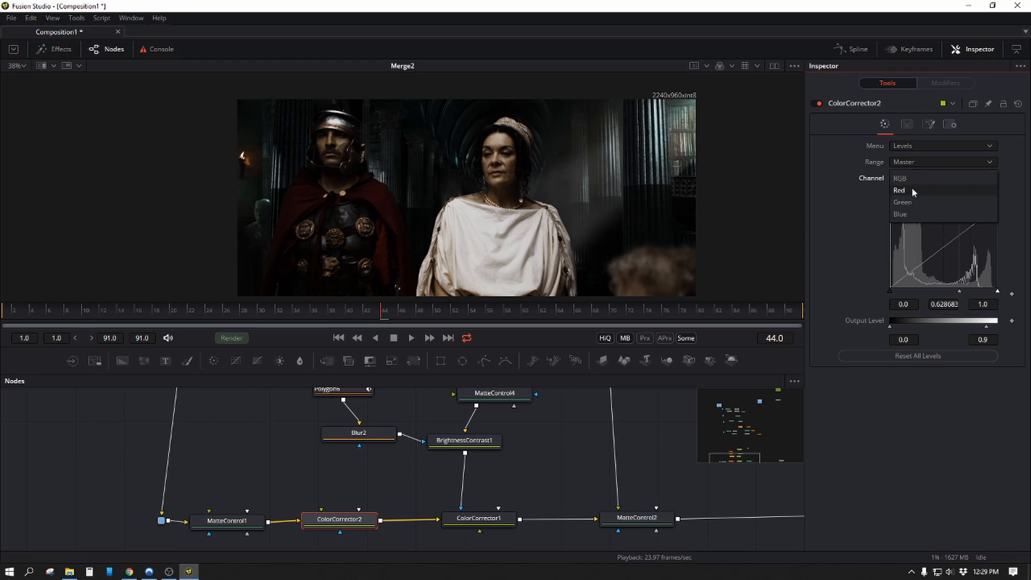
left_click(912, 191)
left_click_drag(997, 326, 992, 325)
scroll(589, 150, "up", 4)
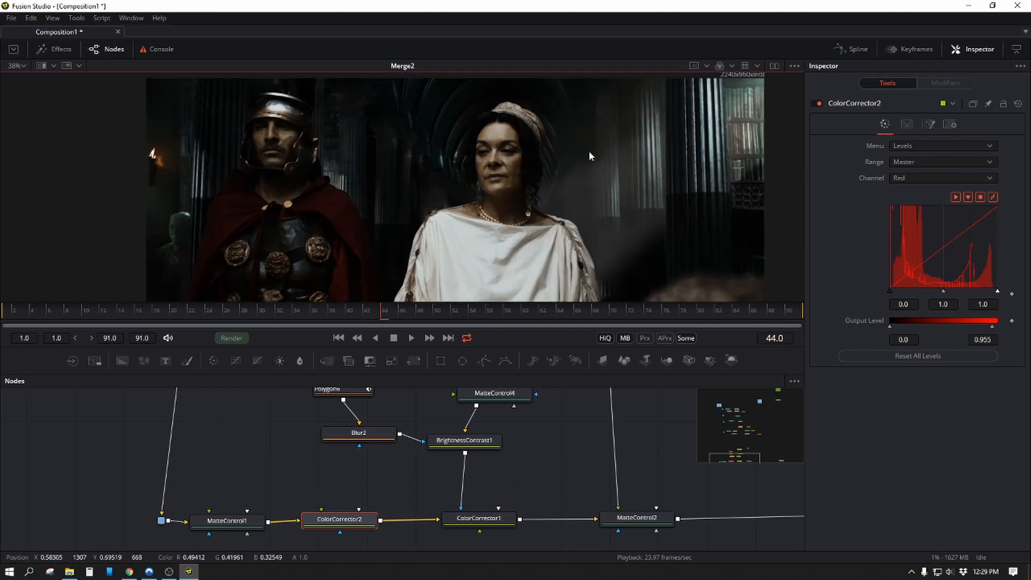
left_click_drag(655, 202, 491, 208)
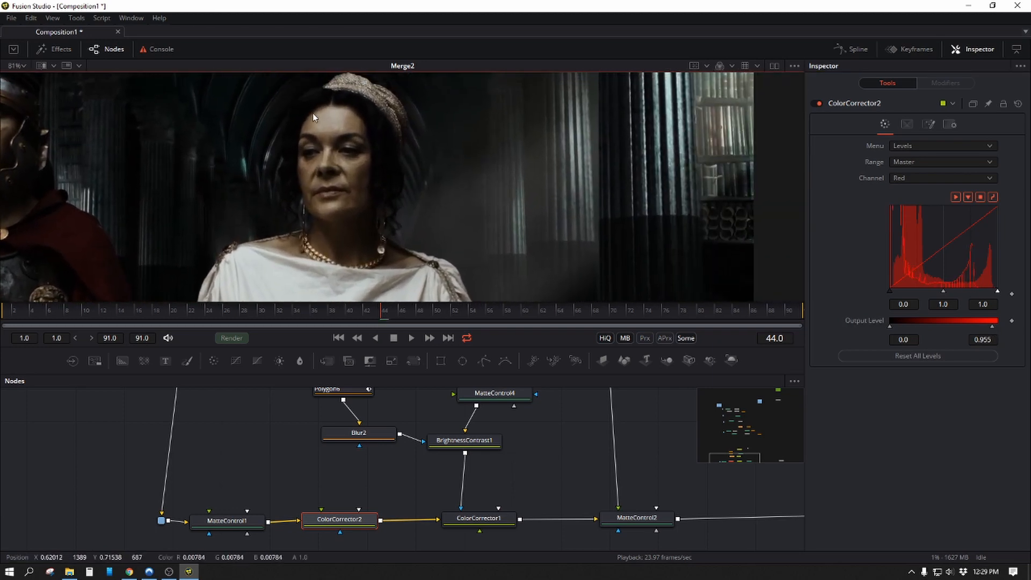
scroll(714, 136, "down", 2)
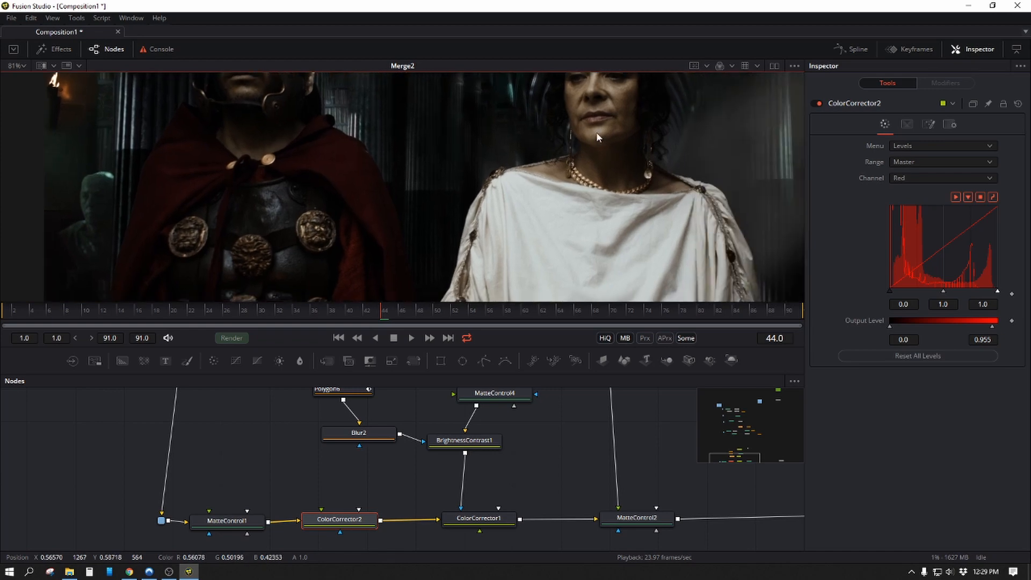
scroll(547, 188, "down", 2)
scroll(506, 208, "down", 1)
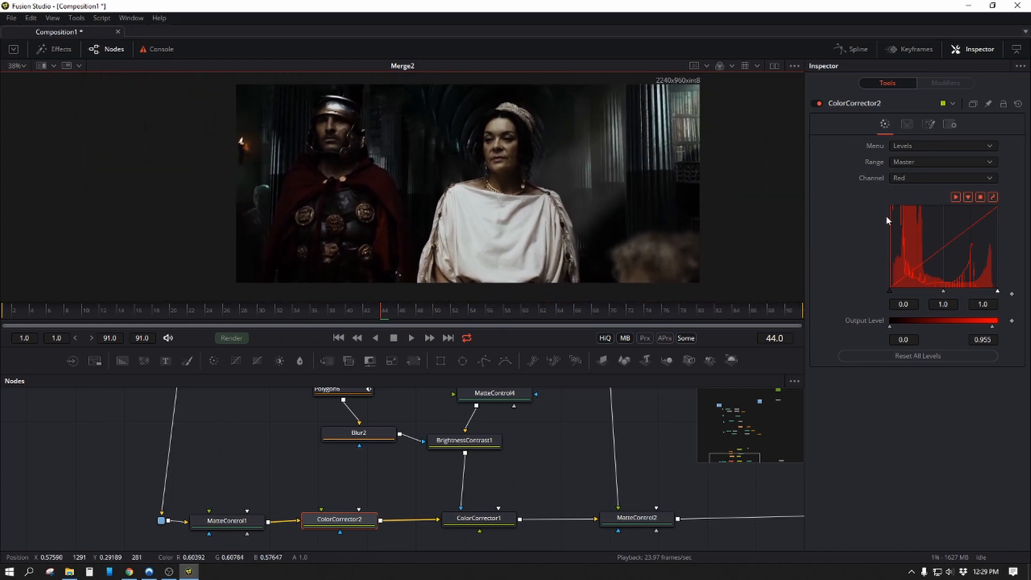
Step: Add a Saver after Merge2 for the finished composite
scroll(542, 448, "down", 5)
left_click_drag(650, 507, 353, 480)
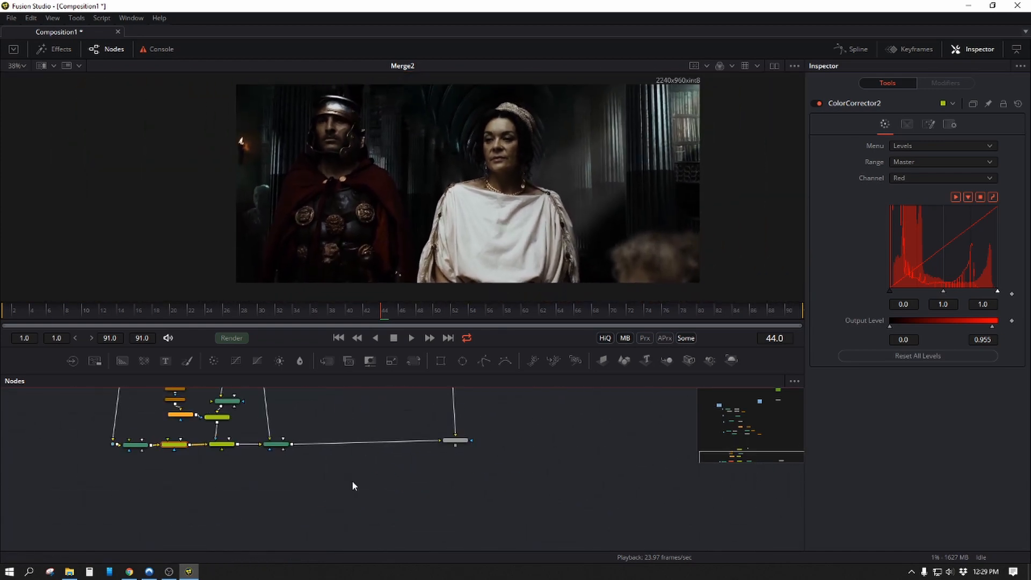
left_click(464, 441)
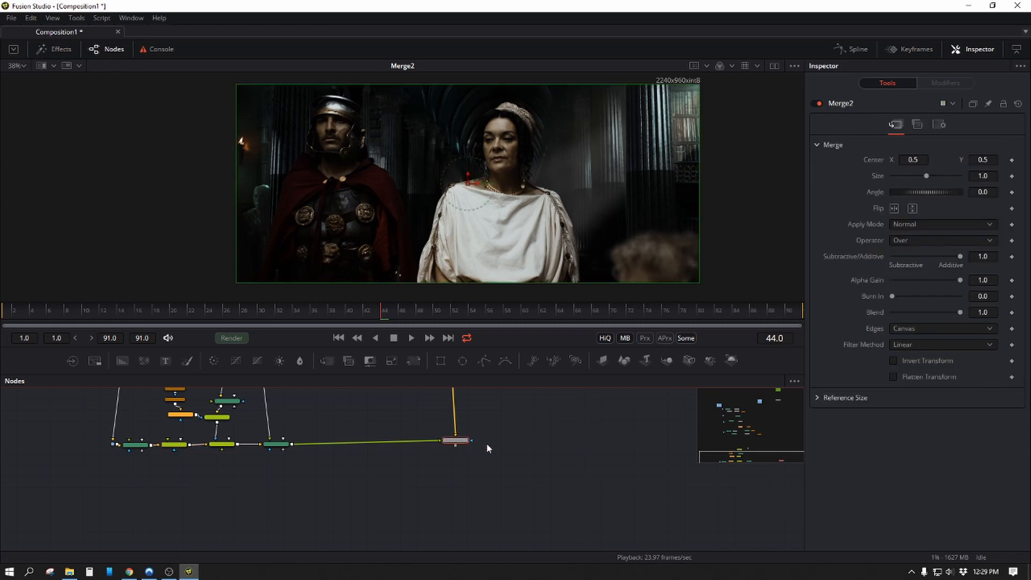
key("shift+space")
type("chan")
type("av")
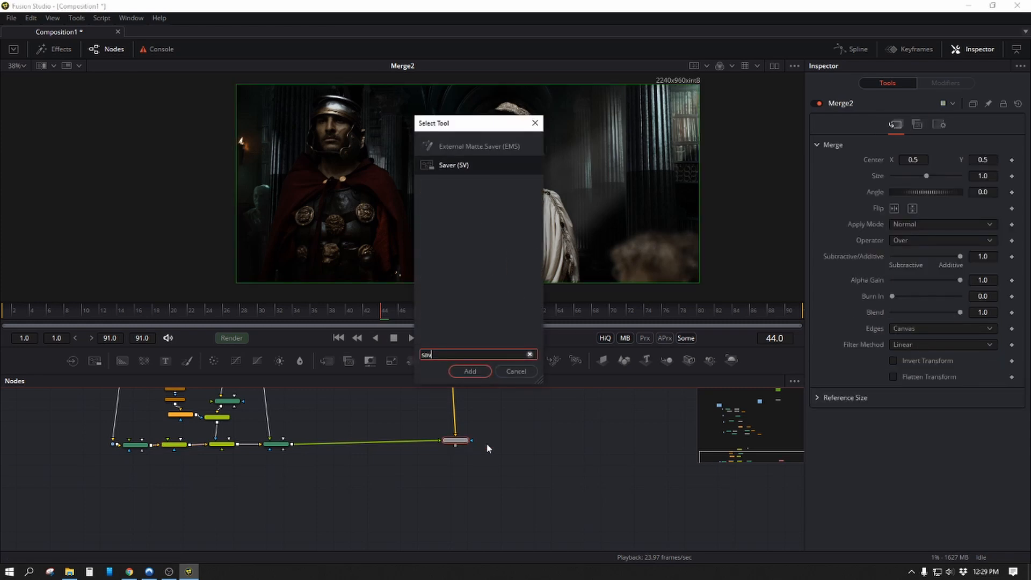
type("\\=")
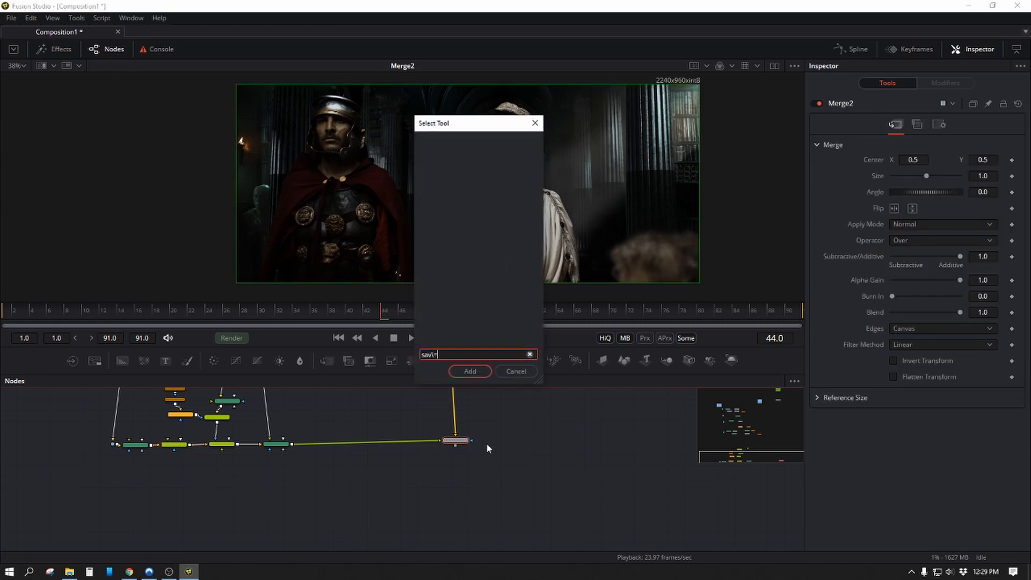
key("BackSpace")
key("BackSpace")
key("BackSpace")
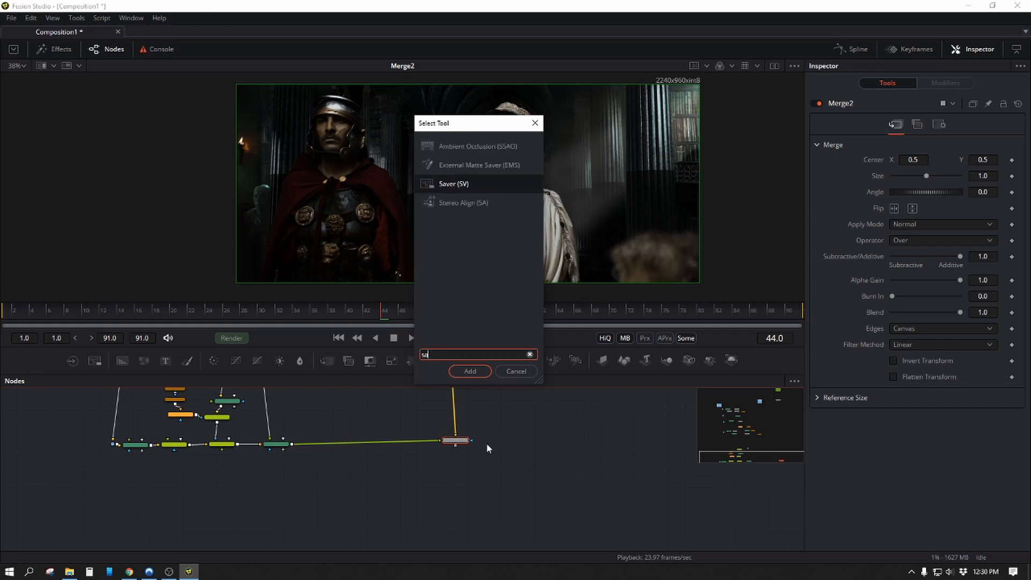
key("Return")
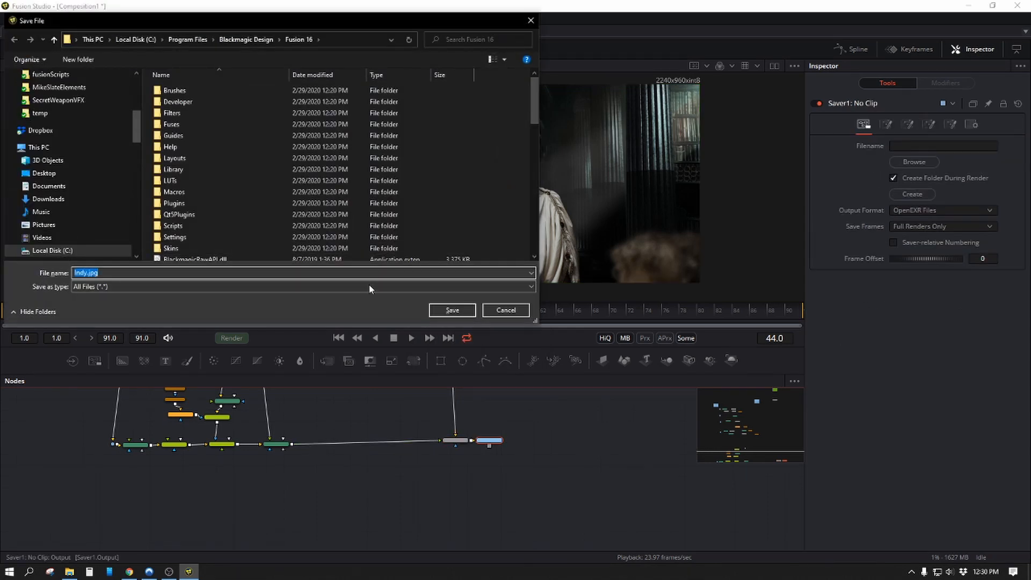
Step: Browse to AE_to_Fusion\key_paint on the Y: drive and create a folder named renders for the Saver's output
left_click(462, 310)
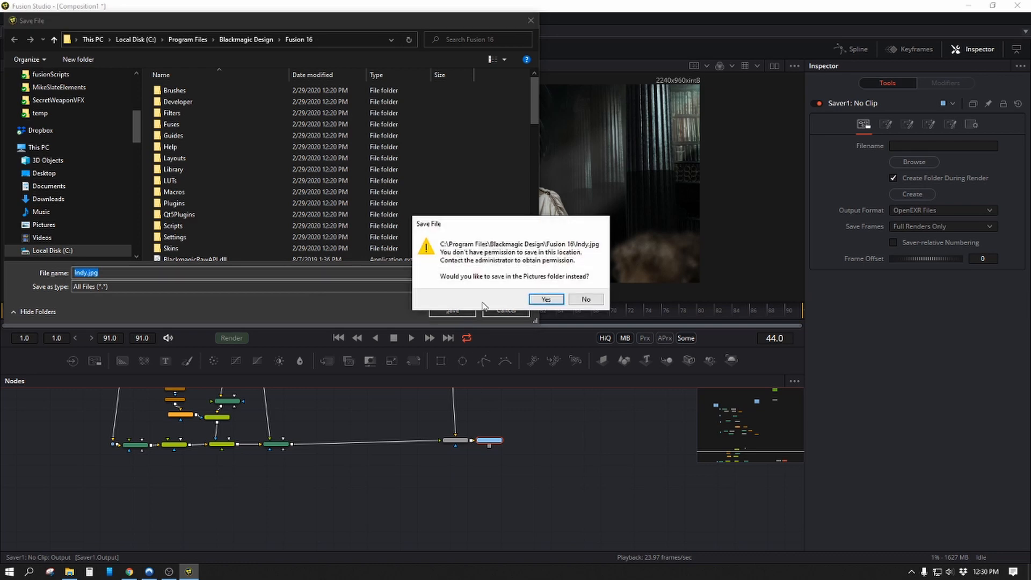
left_click(586, 299)
scroll(73, 207, "down", 3)
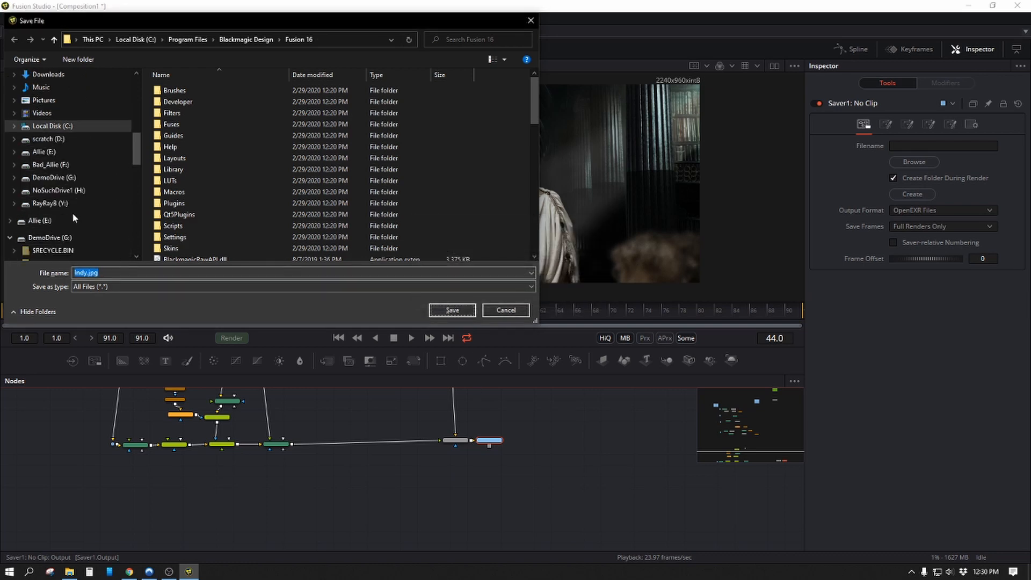
left_click(70, 204)
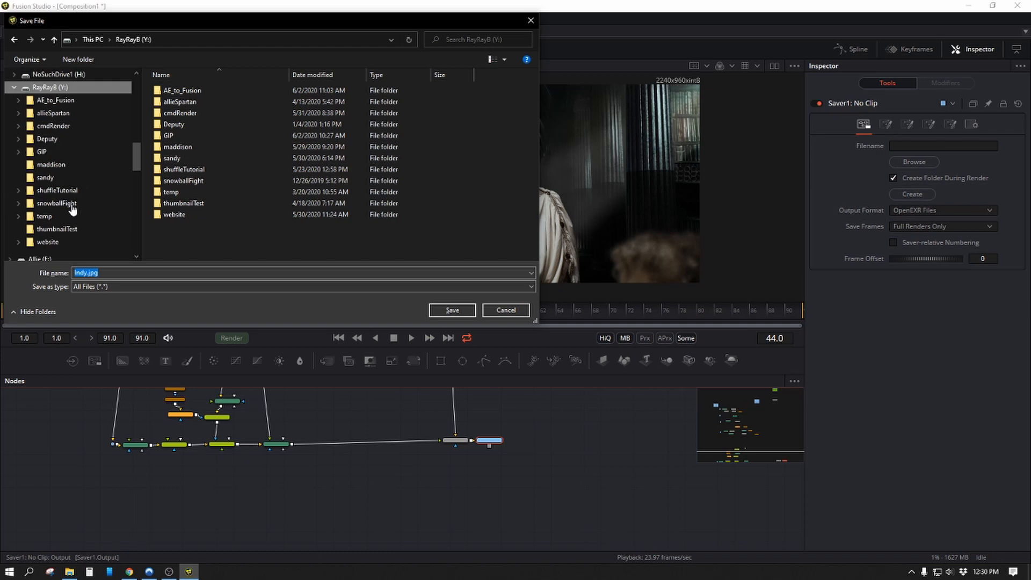
double_click(209, 91)
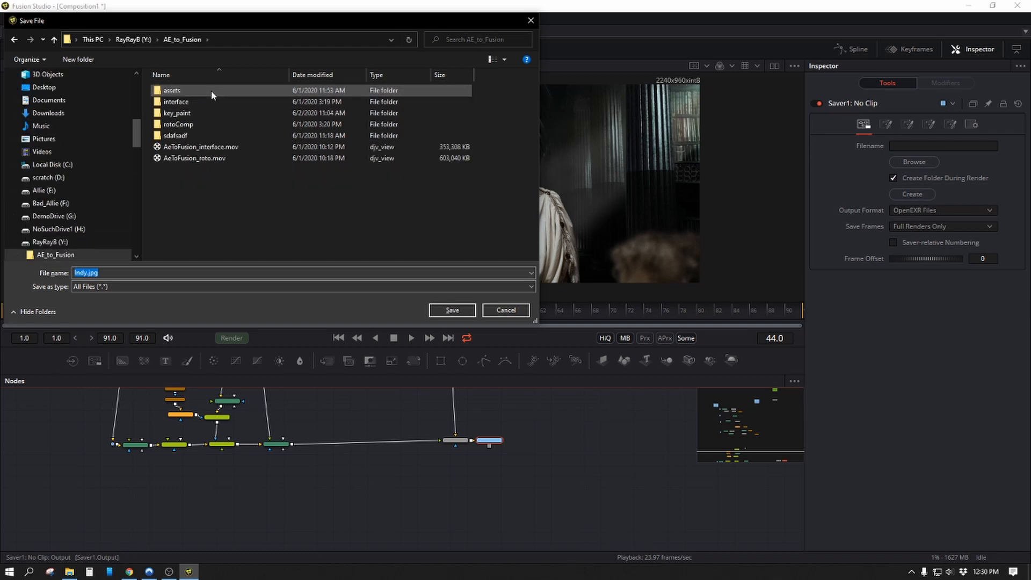
double_click(208, 112)
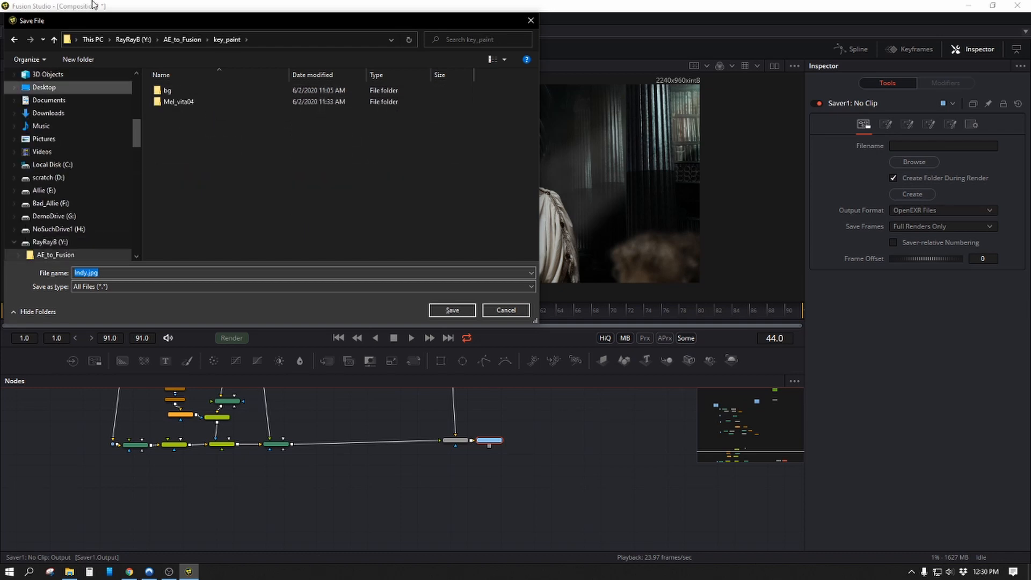
left_click(74, 60)
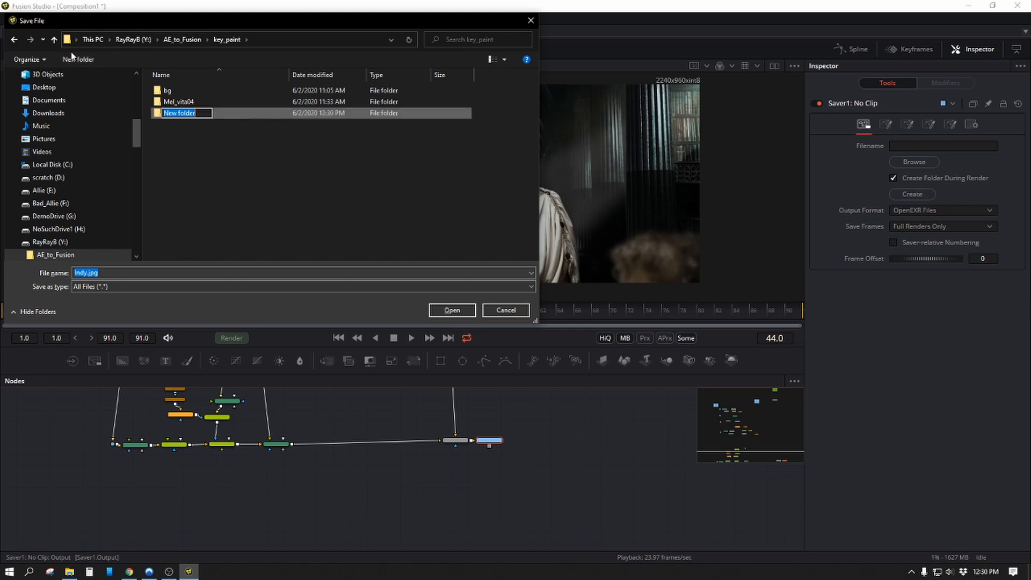
type("renders")
key("Return")
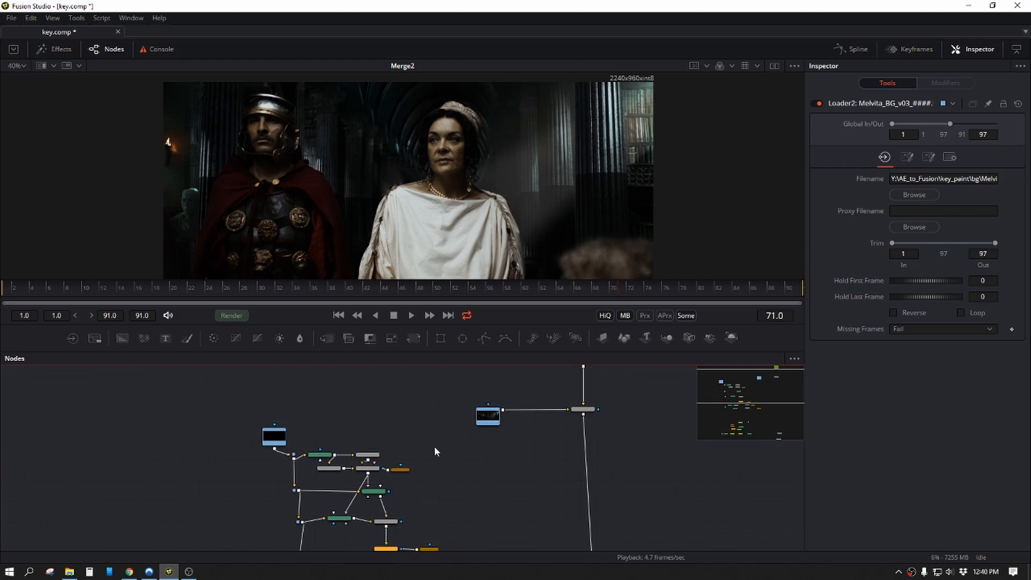
Step: Examine the sharpness of the replacement background around the soldier and woman in the Merge2 composite
left_click_drag(434, 446, 339, 546)
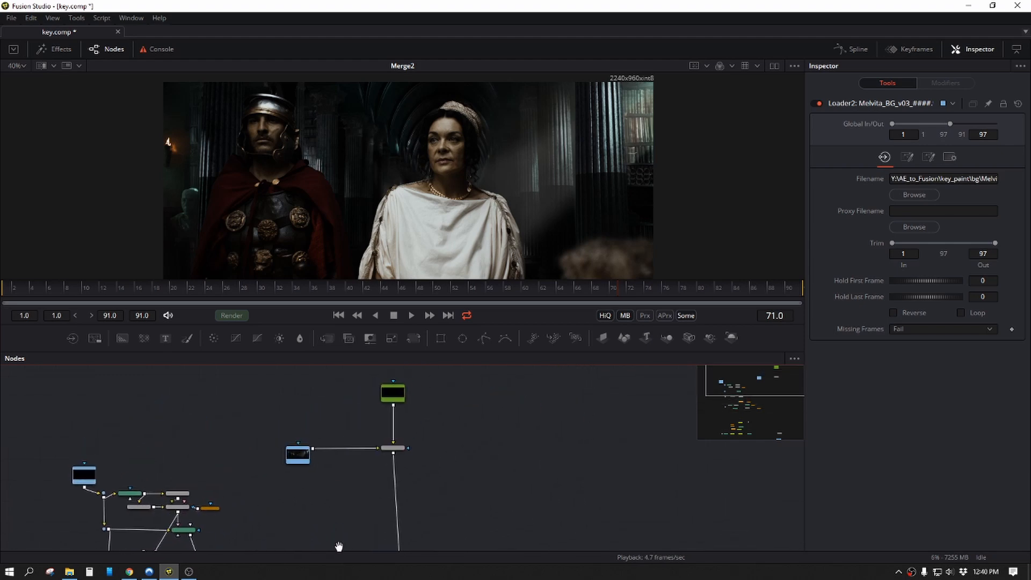
scroll(428, 458, "up", 5)
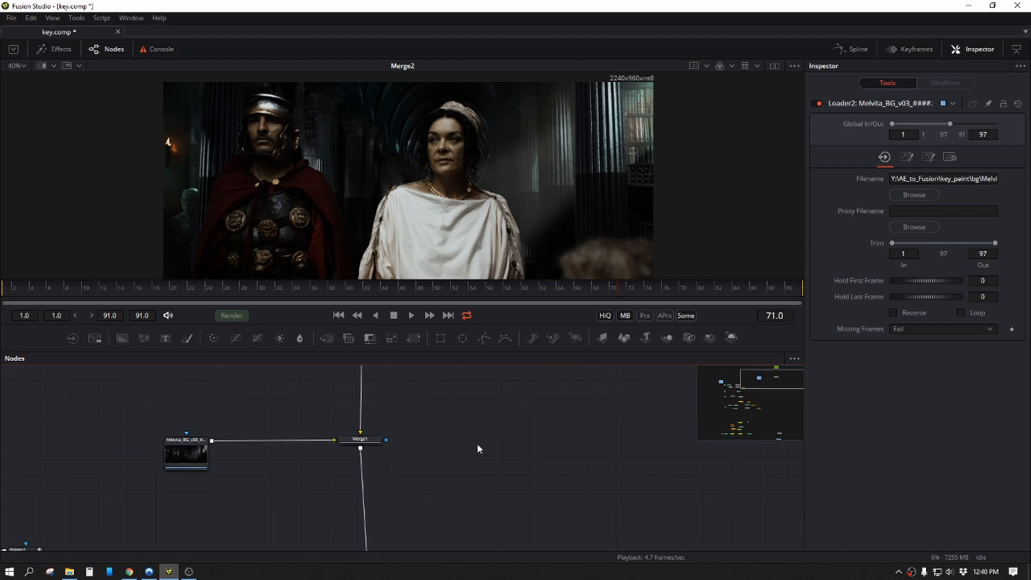
left_click_drag(460, 458, 538, 464)
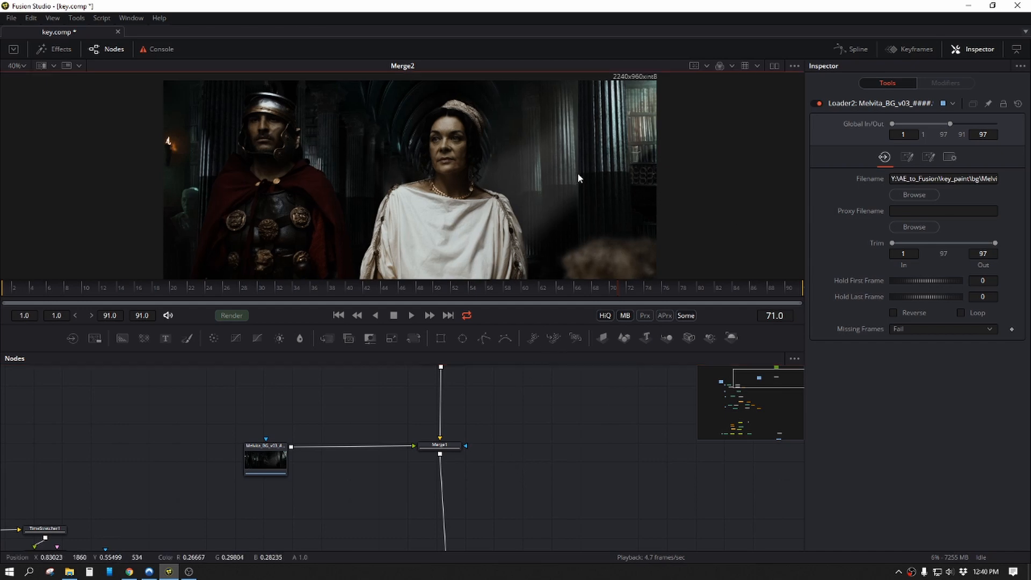
scroll(577, 176, "up", 4)
mouse_move(666, 184)
left_mouse_down()
mouse_move(687, 188)
mouse_move(528, 329)
mouse_move(656, 197)
left_mouse_up()
left_click_drag(193, 153, 472, 267)
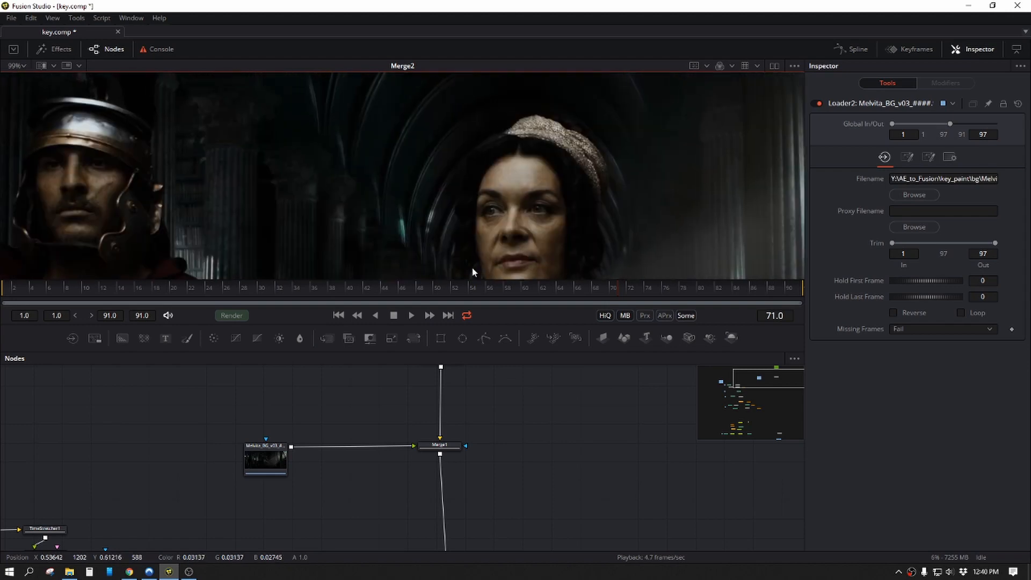
scroll(598, 209, "up", 4)
left_click_drag(666, 186, 661, 233)
scroll(660, 231, "down", 2)
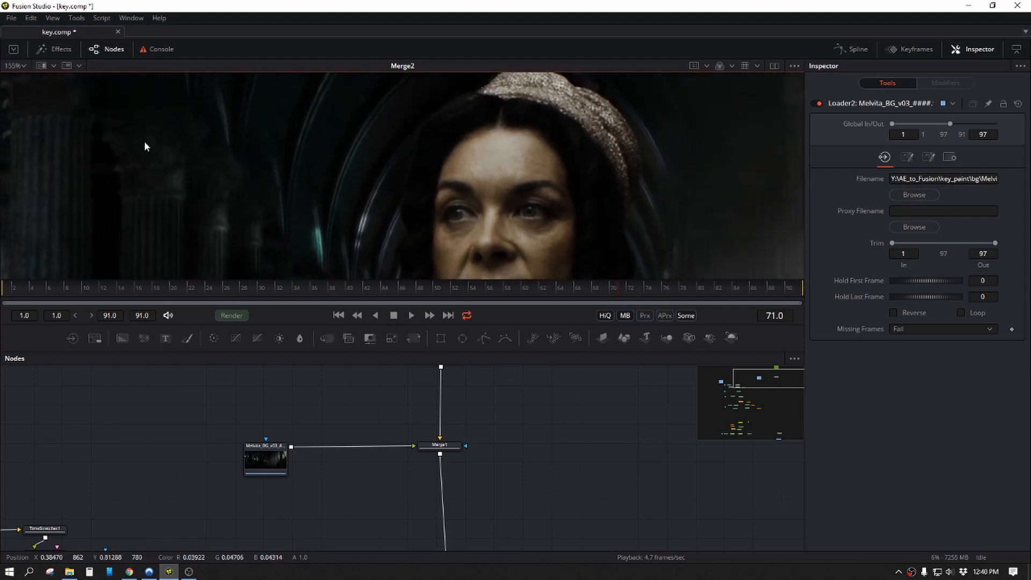
left_click_drag(145, 145, 69, 157)
left_click_drag(451, 183, 135, 155)
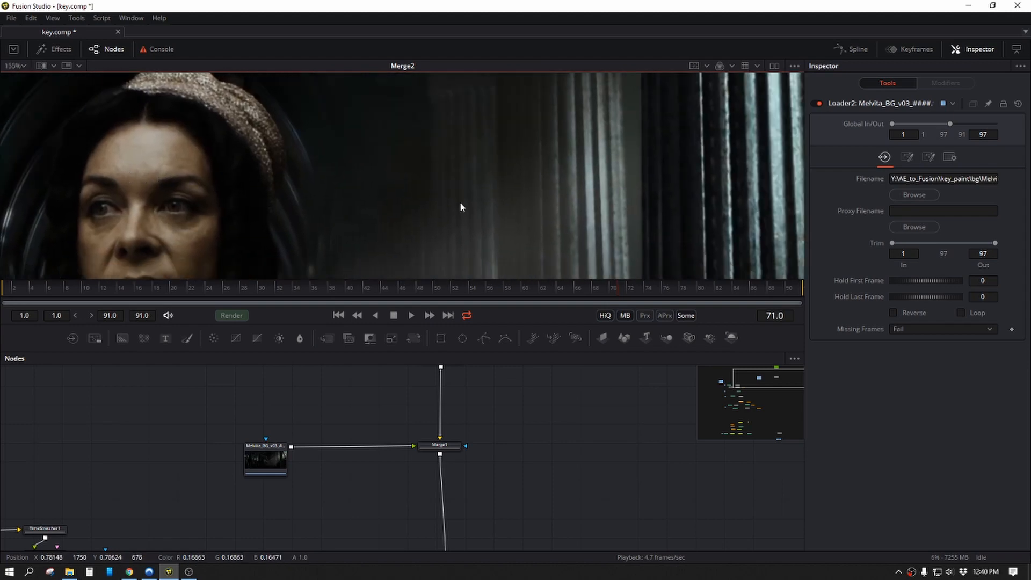
scroll(460, 202, "down", 2)
left_click_drag(392, 193, 212, 168)
scroll(319, 180, "down", 1)
left_click_drag(466, 198, 630, 199)
left_click_drag(629, 199, 592, 207)
left_click_drag(395, 205, 473, 156)
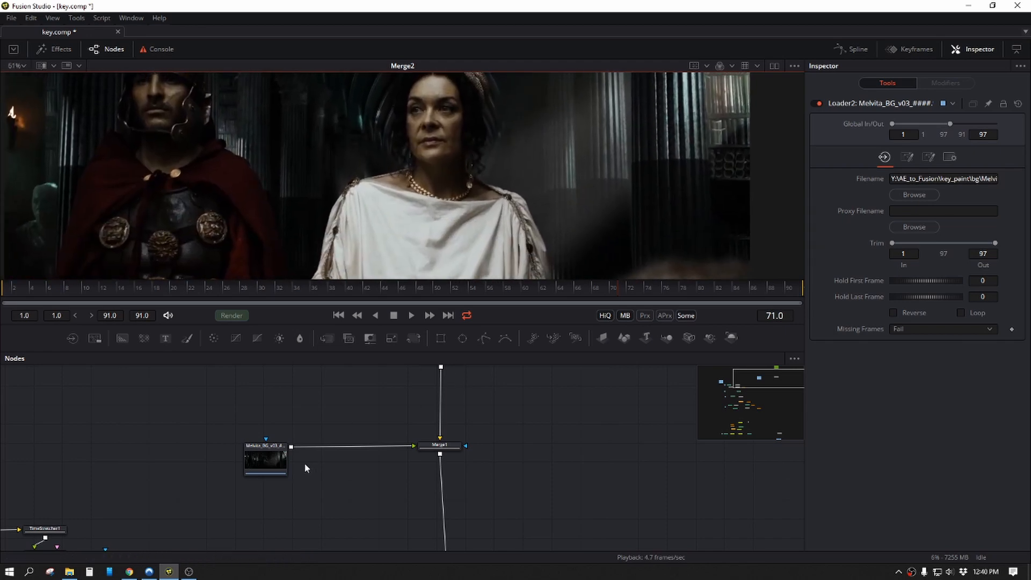
Step: Insert a Blur between the Melvita_BG_v03 loader and Merge1, set its blur size to 2.4 and check the background behind both figures
left_click_drag(334, 514, 398, 556)
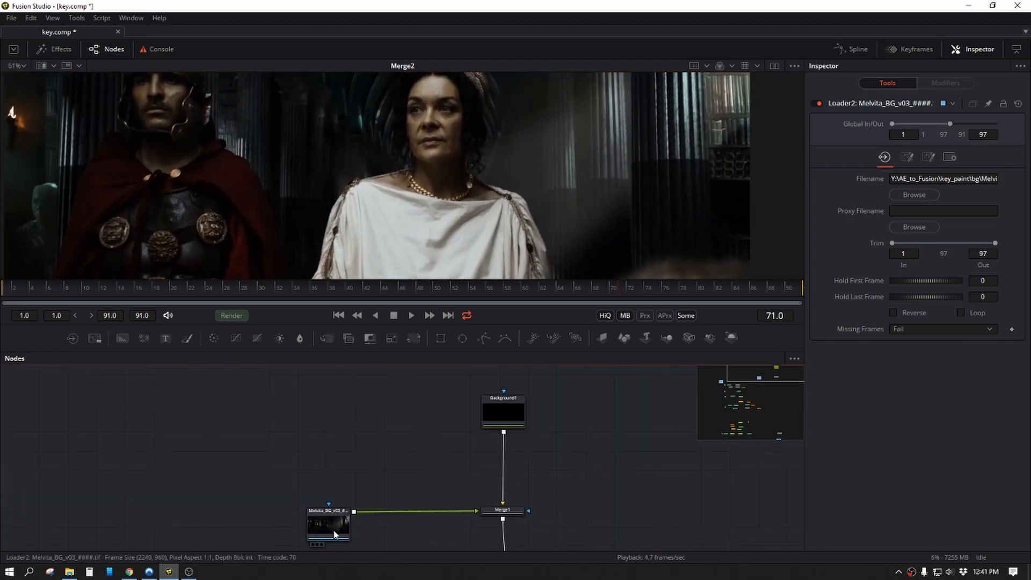
left_click_drag(334, 530, 288, 531)
scroll(288, 532, "down", 2)
key("b")
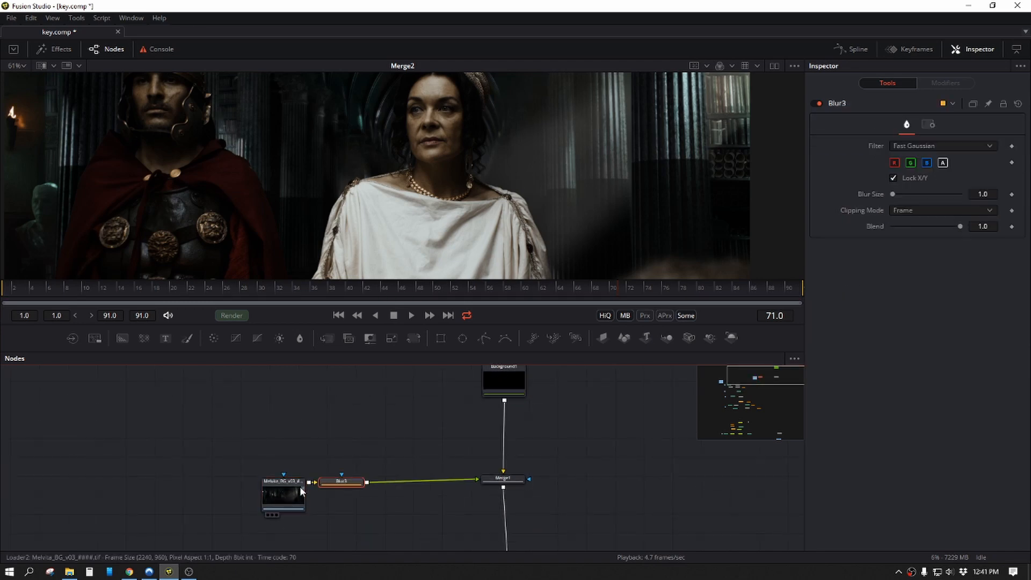
scroll(697, 169, "up", 4)
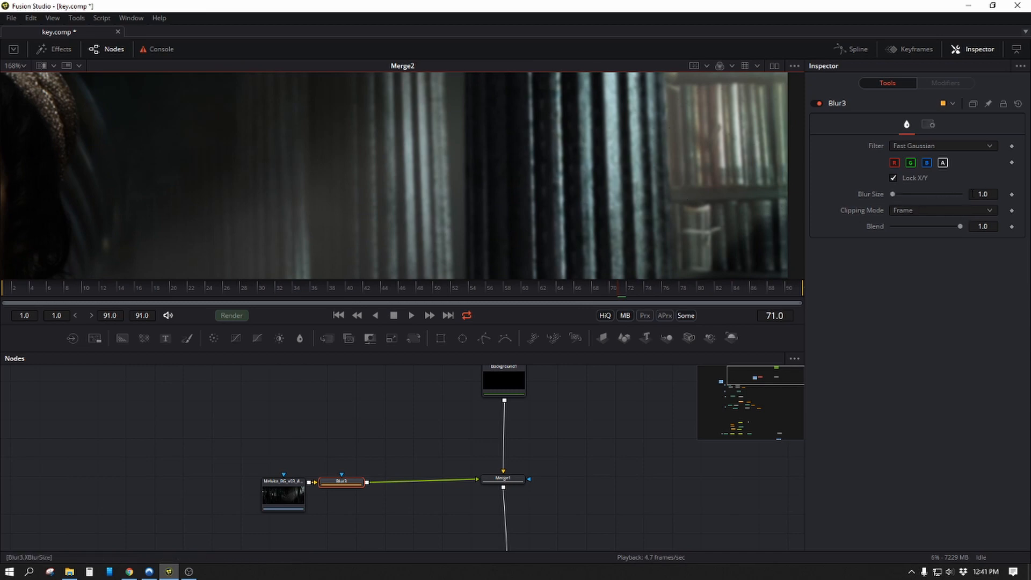
left_click_drag(894, 193, 896, 193)
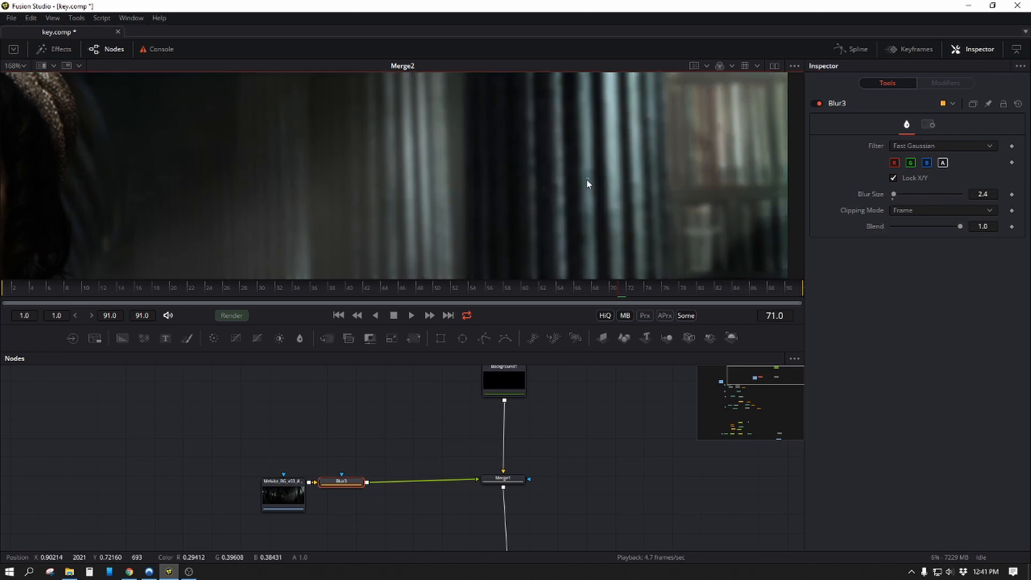
left_click_drag(587, 179, 471, 172)
left_click_drag(305, 173, 572, 173)
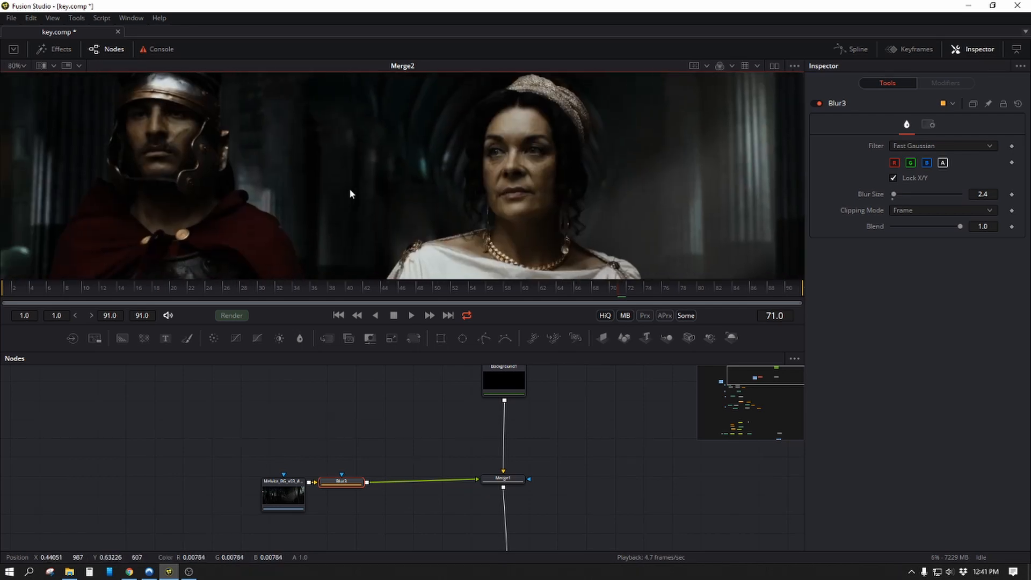
Step: Reduce the blur size of the background Blur node to 1.5
left_click_drag(349, 190, 230, 216)
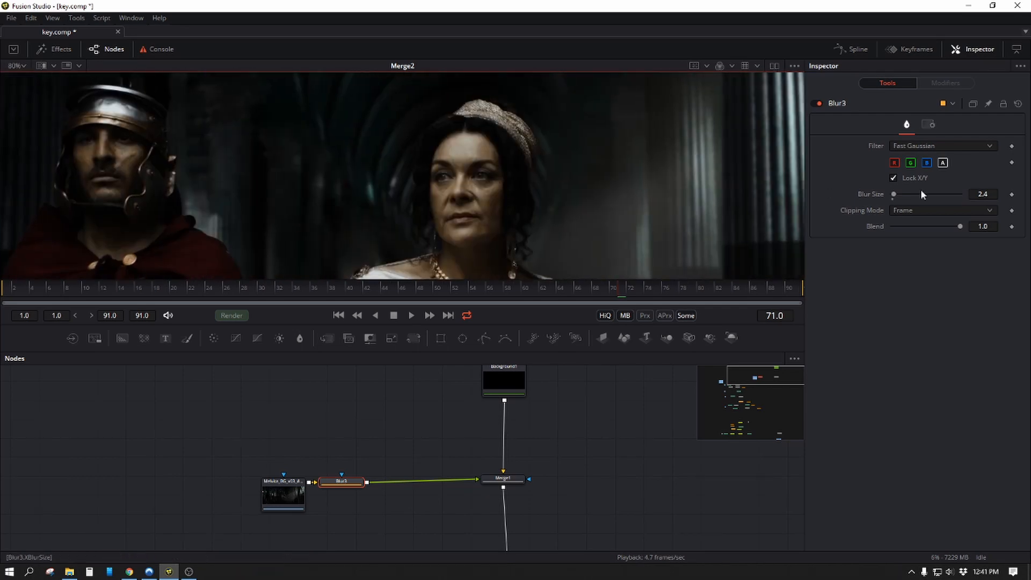
left_click(979, 194)
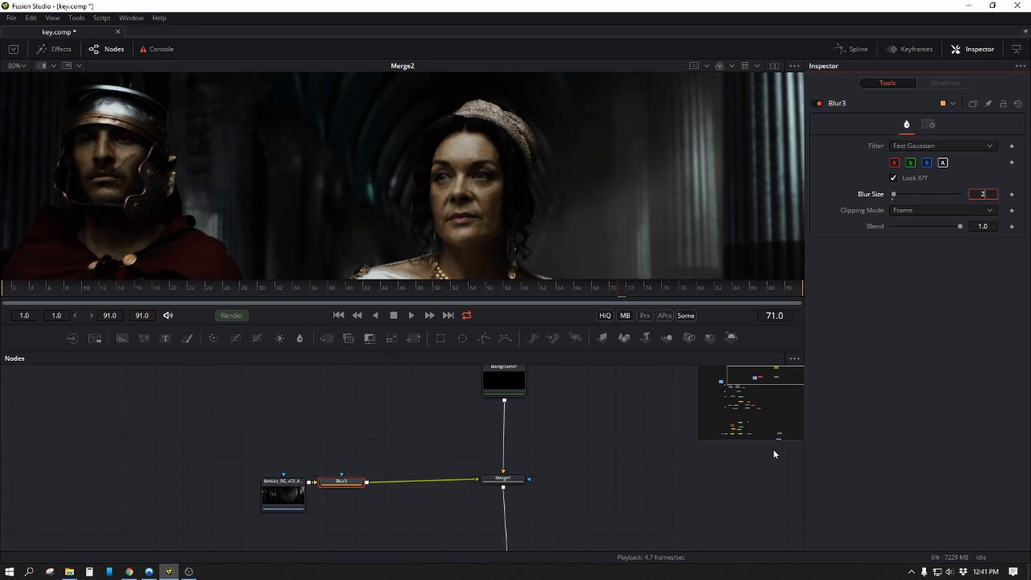
key("Tab")
key("shift+Tab")
type("1.5")
key("Tab")
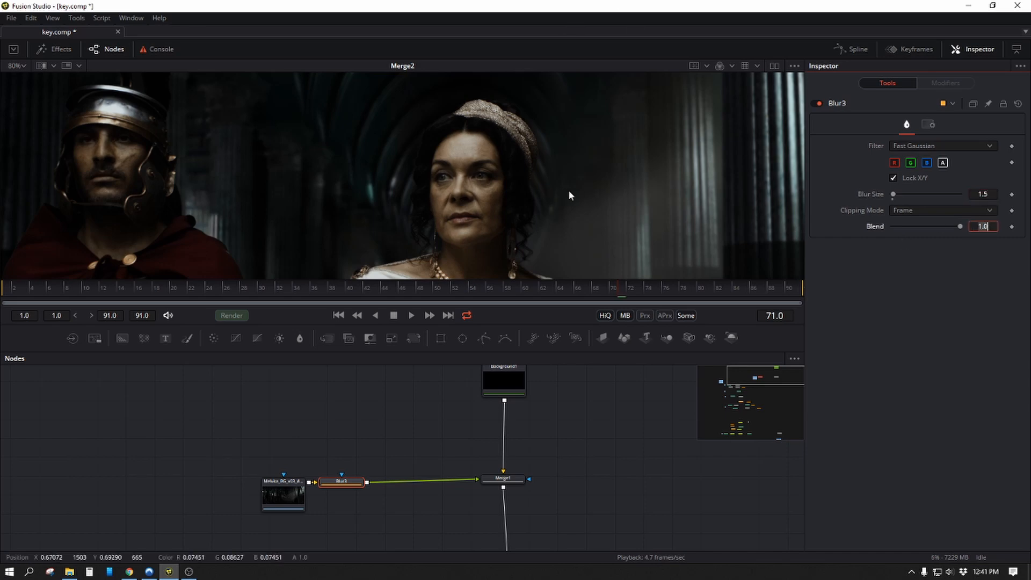
Step: Toggle the background Blur off and on to compare the background sharpness behind the soldier and woman, leaving the Blur enabled
left_click(819, 103)
left_click(819, 102)
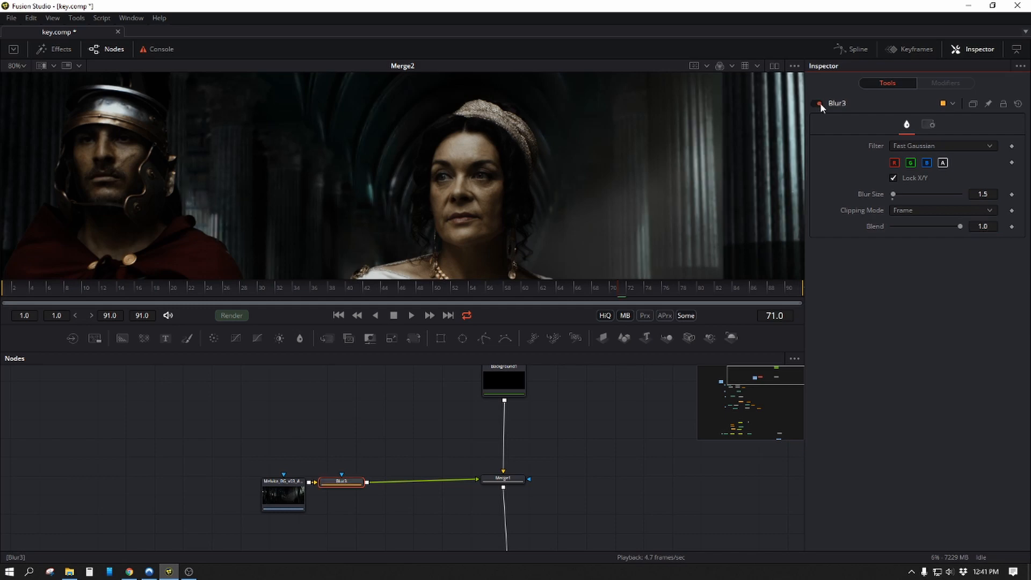
left_click(820, 103)
left_click(820, 103)
left_click(820, 103)
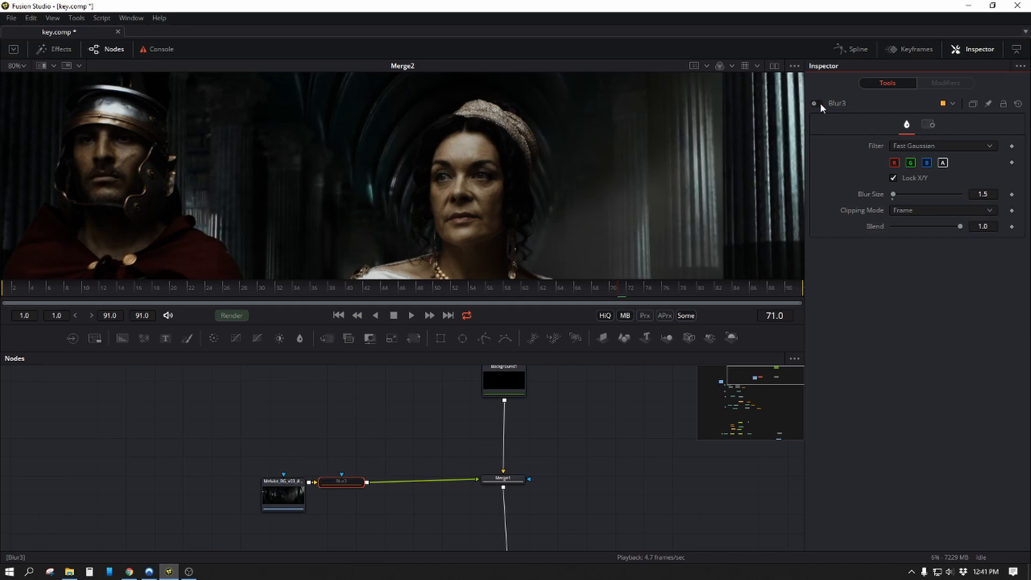
left_click(820, 102)
left_click(820, 103)
left_click(820, 102)
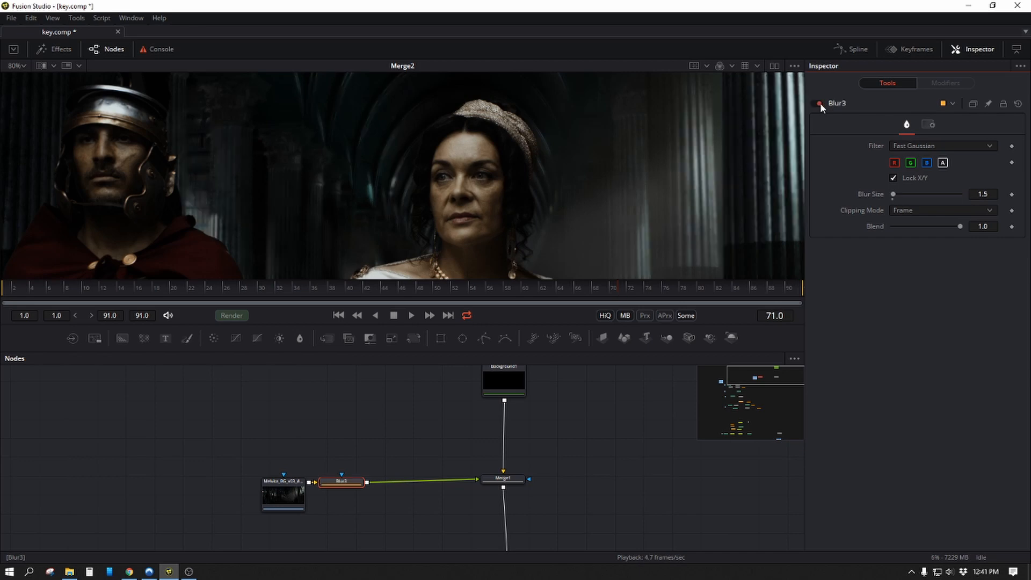
scroll(557, 214, "down", 2)
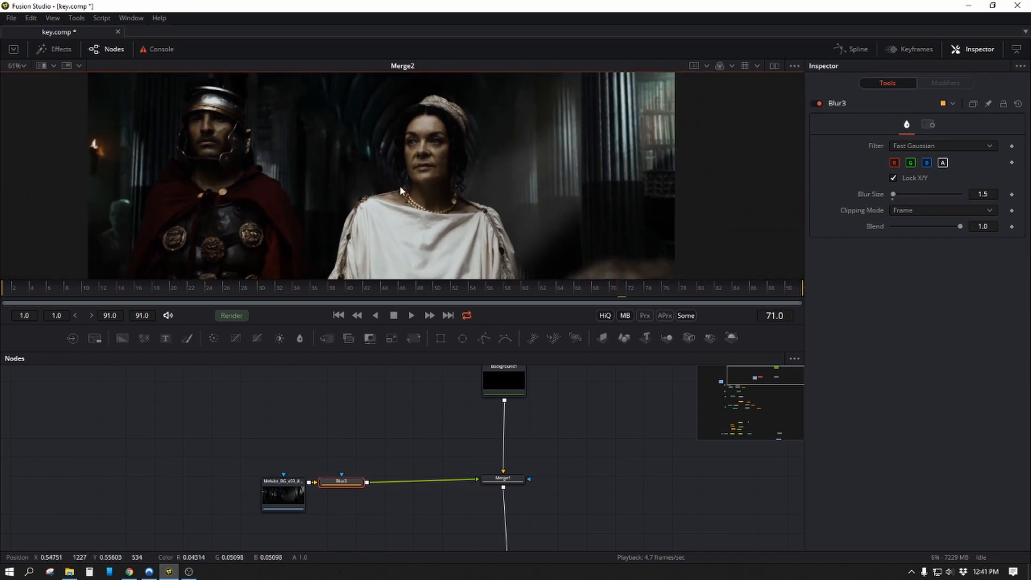
scroll(387, 183, "down", 2)
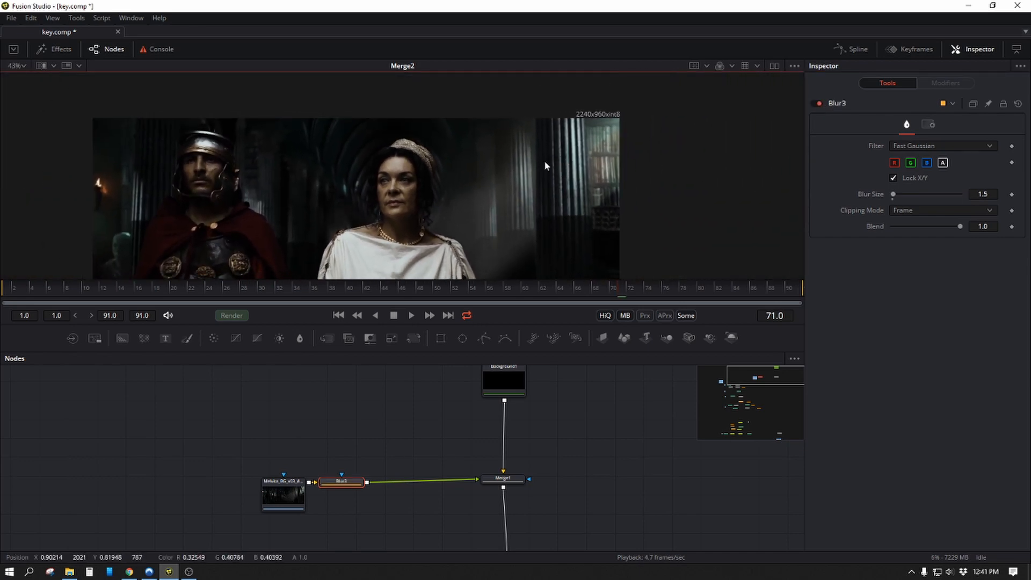
Step: Insert a Grain node on the connection between Merge1 and Merge2 and view its output
left_click_drag(447, 191, 509, 59)
left_click_drag(604, 513, 612, 373)
left_click_drag(599, 532, 547, 434)
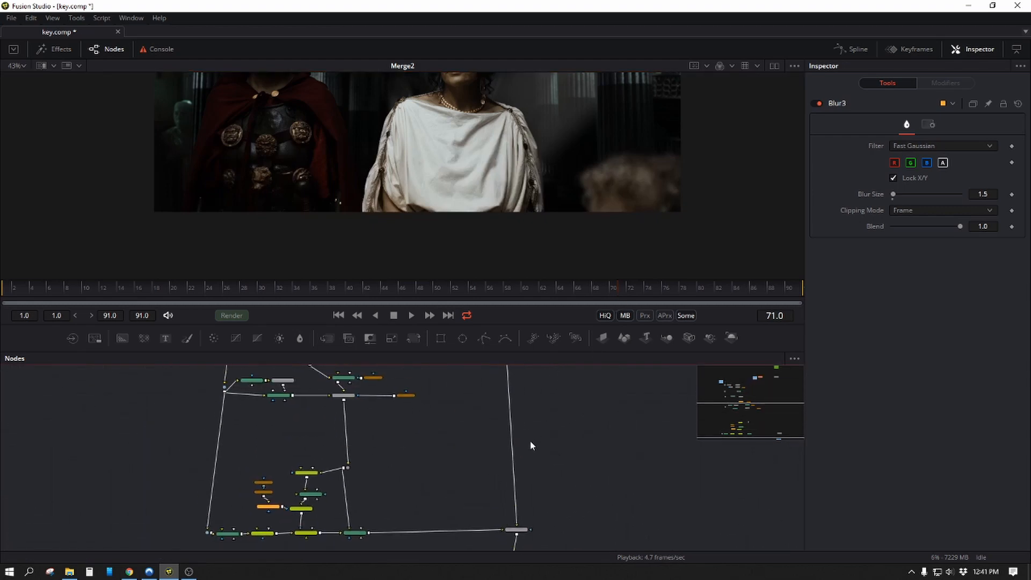
key("shift+space")
type("grain")
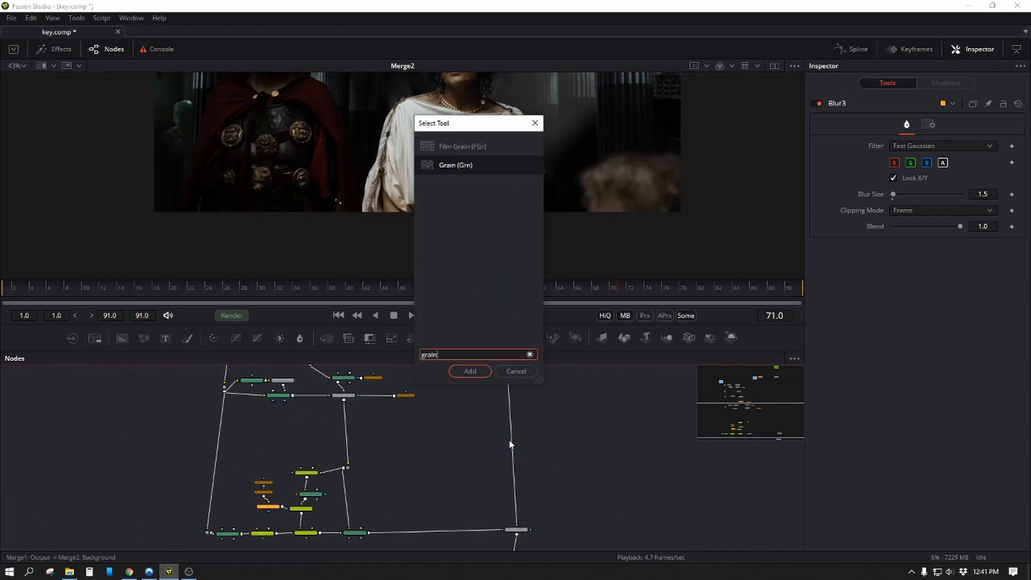
key("Return")
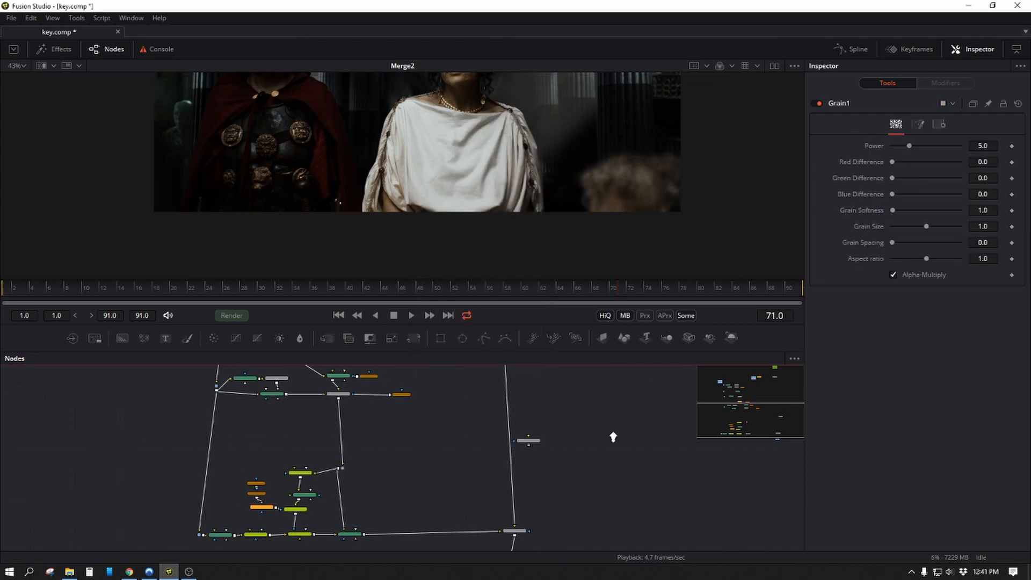
scroll(614, 437, "up", 3)
left_click_drag(464, 447, 423, 476)
key("1")
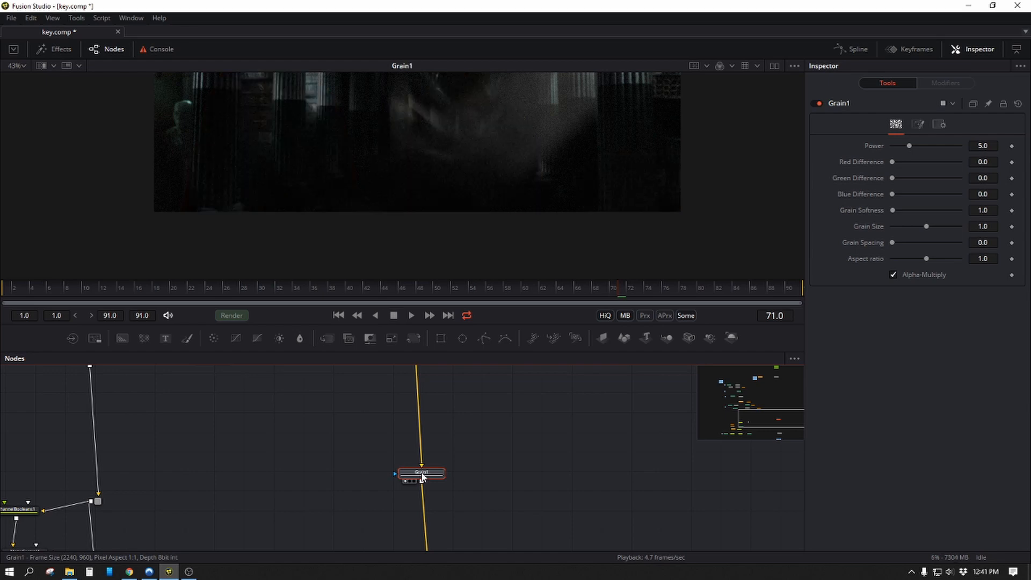
Step: View the Merge2 composite in the red channel and compare the background grain with the grain on the soldier and woman
scroll(453, 409, "down", 5)
left_click(456, 484)
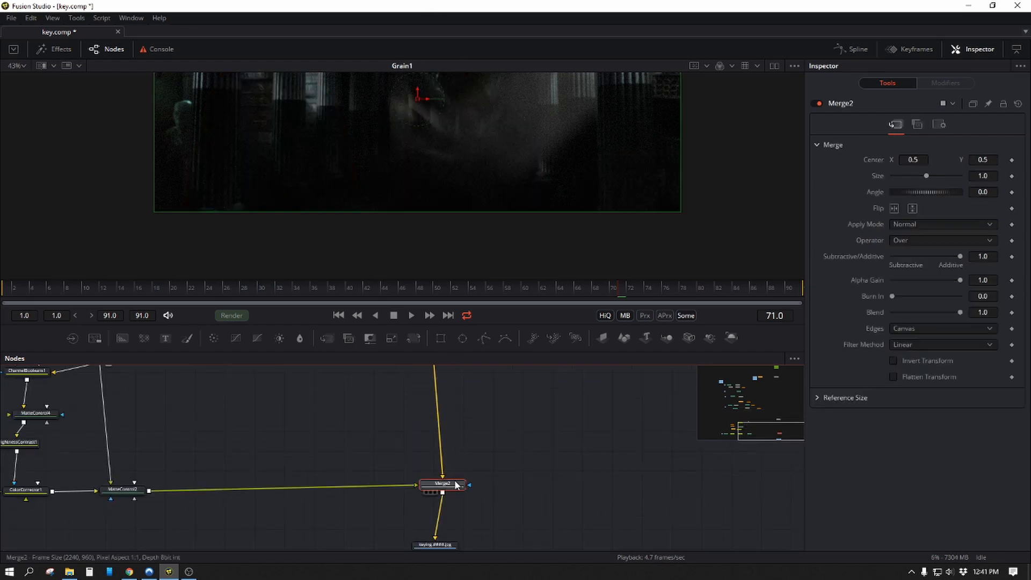
key("1")
scroll(432, 235, "up", 5)
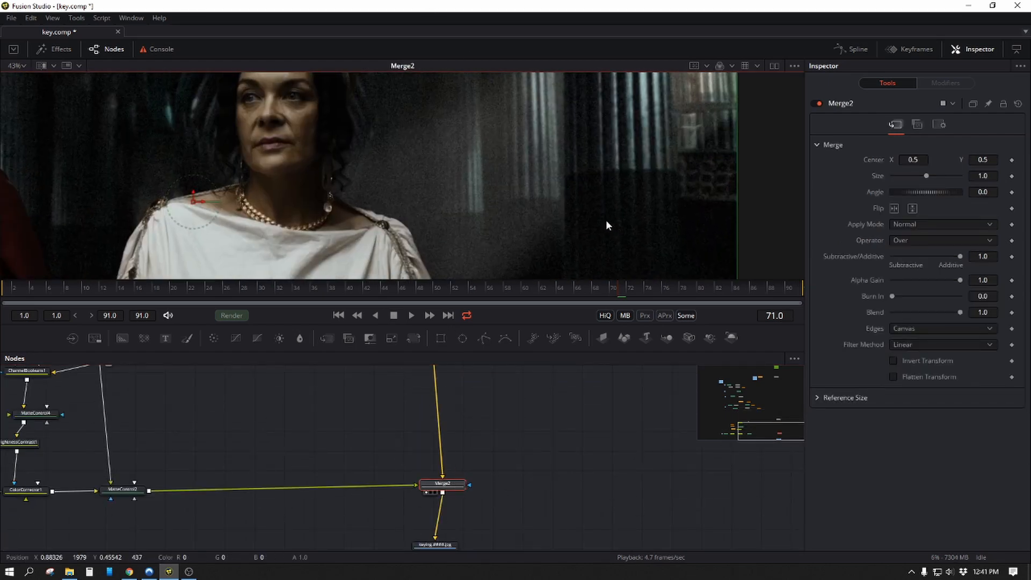
left_click_drag(492, 194, 483, 236)
key("r")
left_click_drag(324, 211, 234, 80)
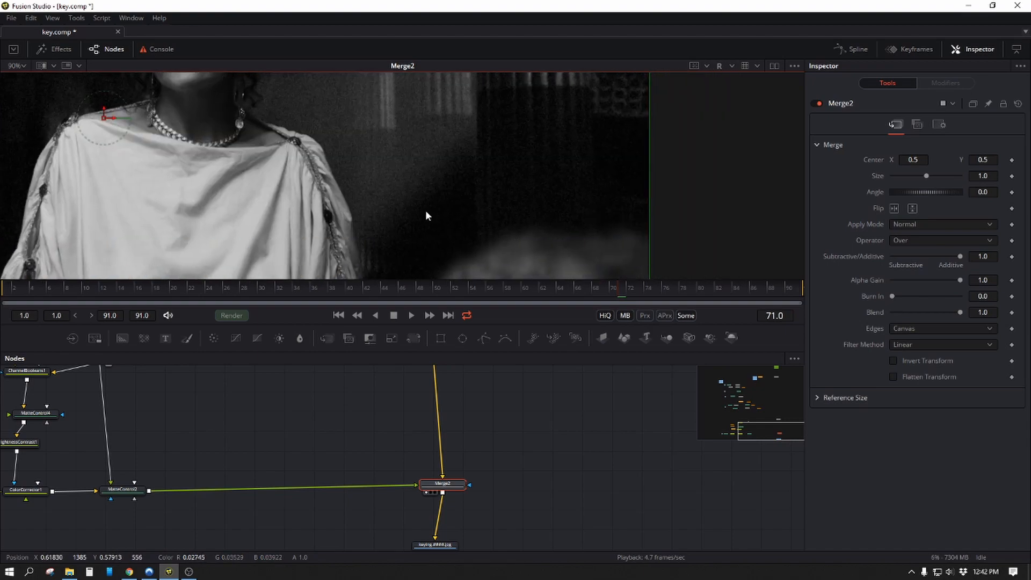
left_click_drag(425, 216, 573, 527)
left_click_drag(427, 327, 398, 164)
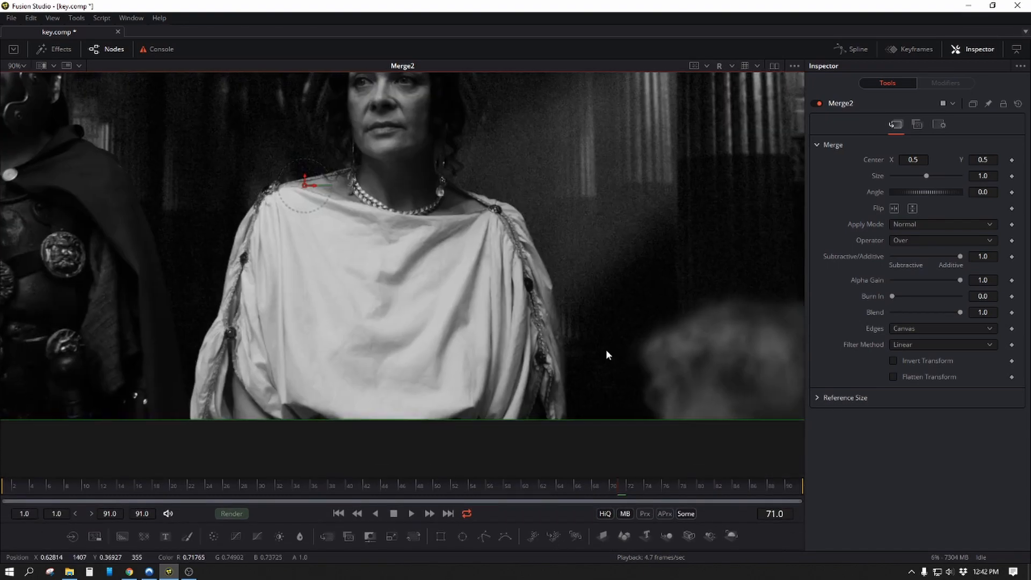
left_click_drag(605, 350, 187, 258)
left_click_drag(327, 264, 391, 302)
left_click_drag(191, 174, 660, 301)
left_click_drag(525, 215, 931, 253)
left_click_drag(252, 247, 271, 307)
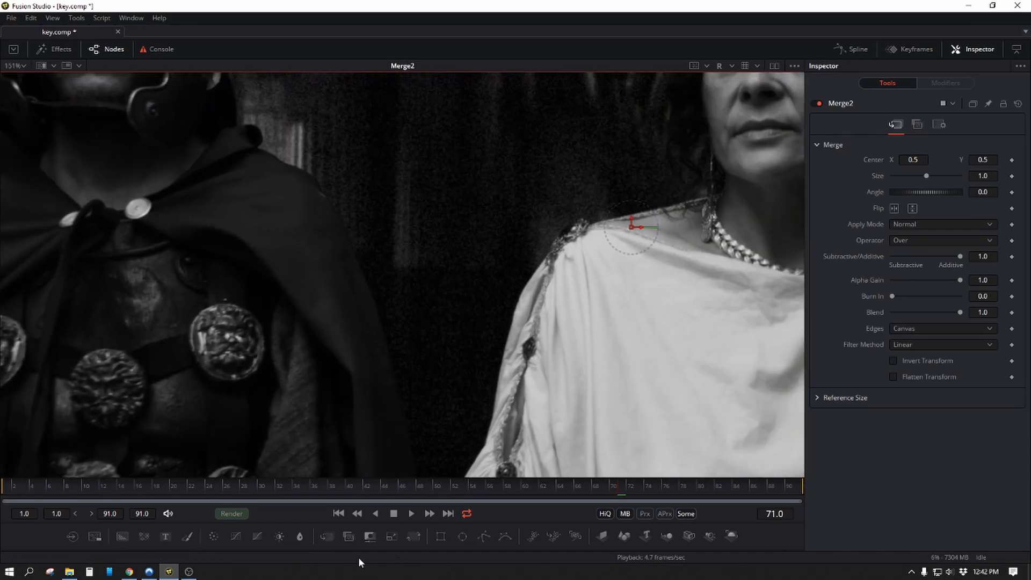
Step: Lower the Power of the Grain node to 1.1
left_click_drag(679, 523, 671, 370)
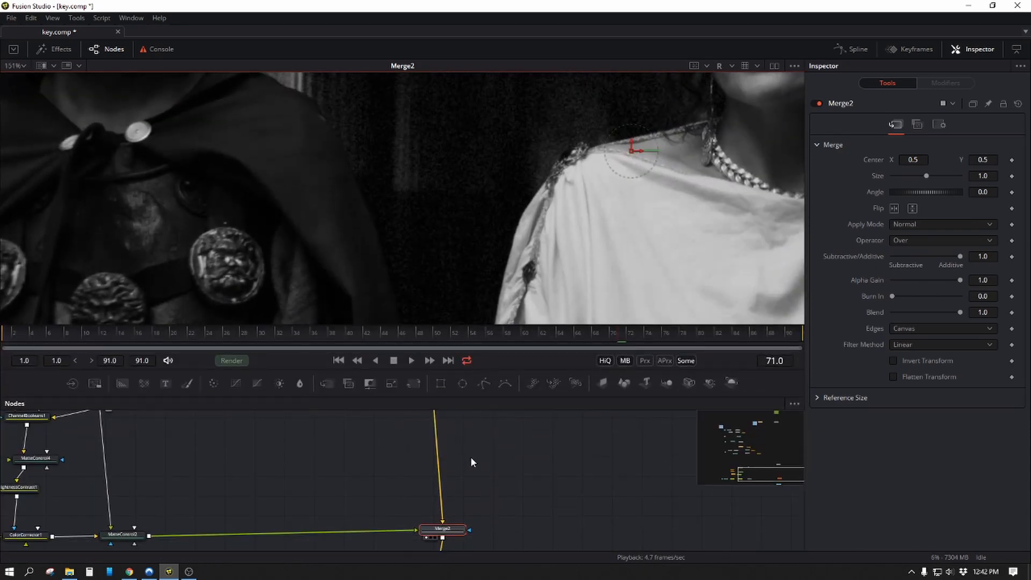
scroll(495, 485, "up", 5)
left_click(432, 481)
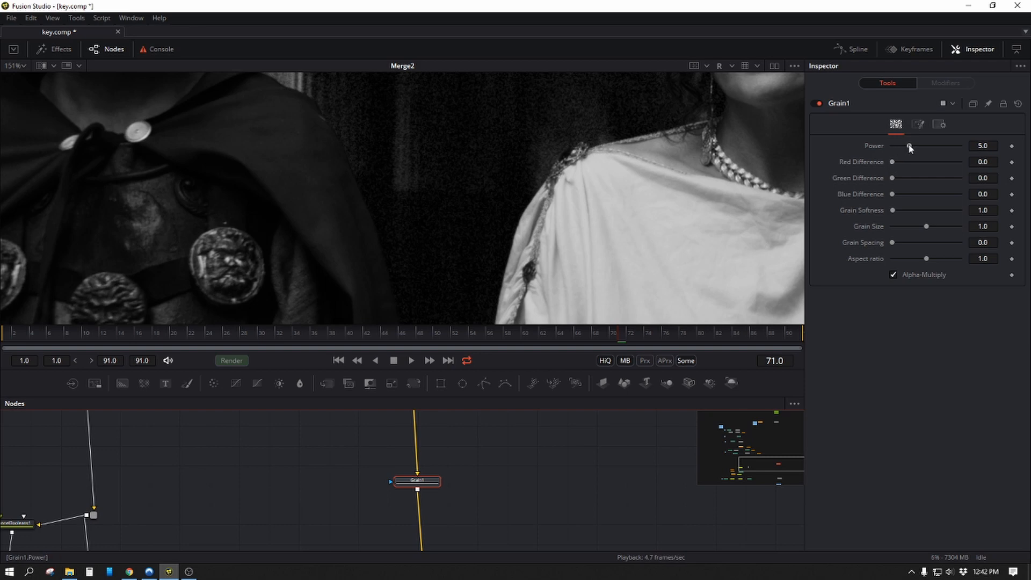
left_click_drag(909, 146, 895, 144)
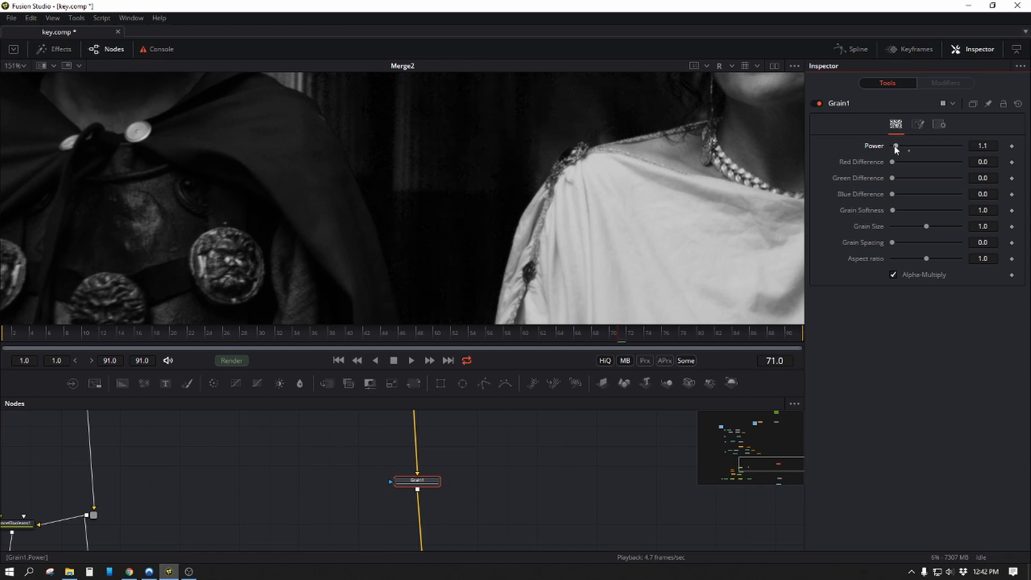
Step: Check the grain around both figures in the green channel and set the Grain node's Green Difference to 0.39
left_click_drag(273, 230, 288, 359)
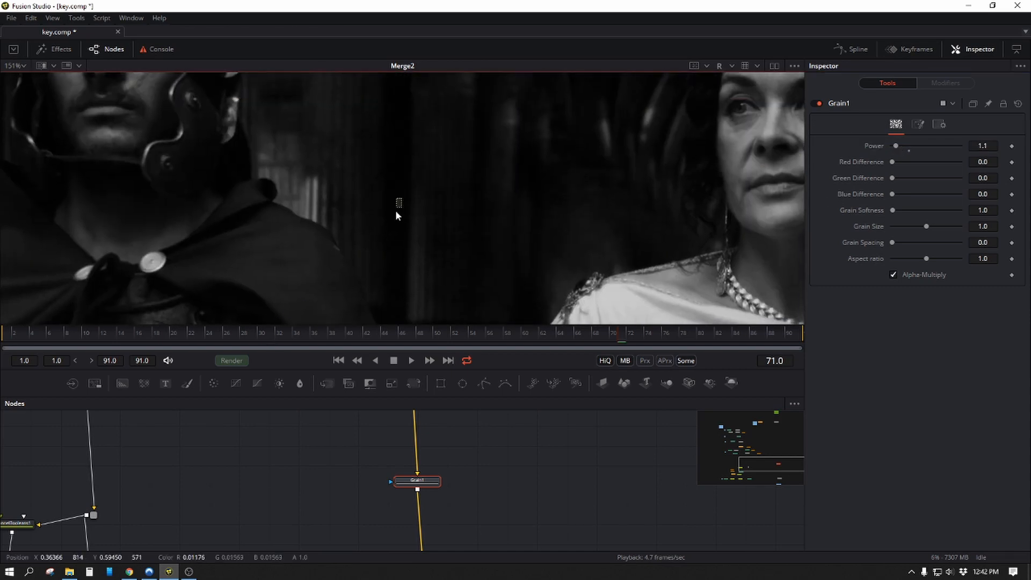
key("g")
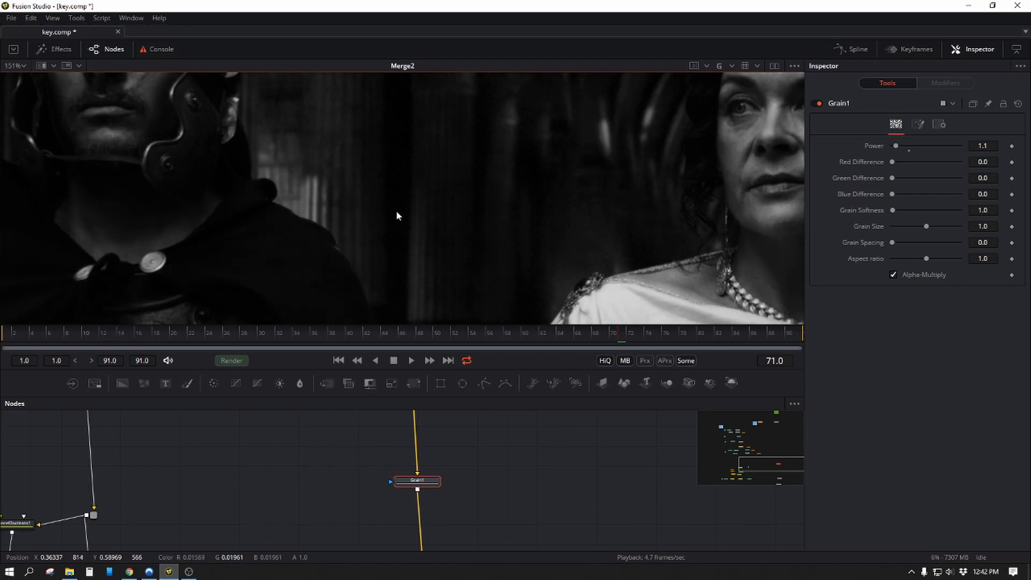
left_click_drag(349, 316, 386, 113)
left_click_drag(763, 161, 563, 312)
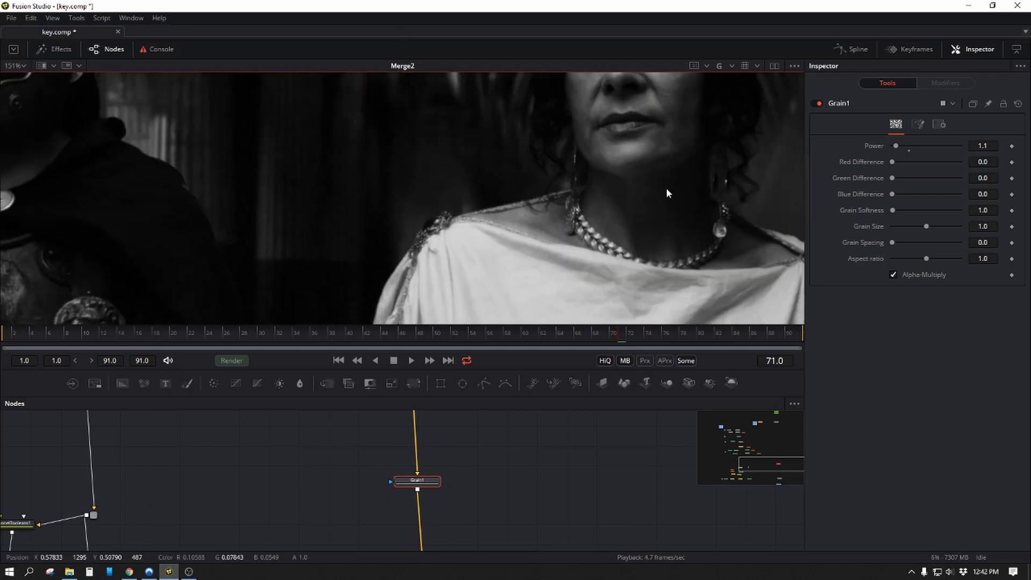
left_click_drag(473, 172, 543, 277)
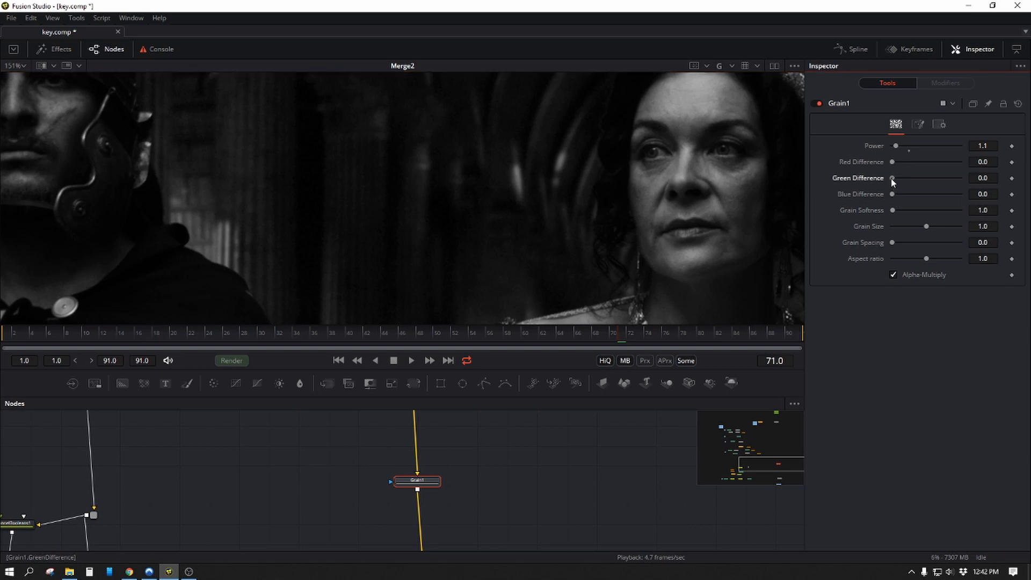
left_click_drag(891, 178, 894, 178)
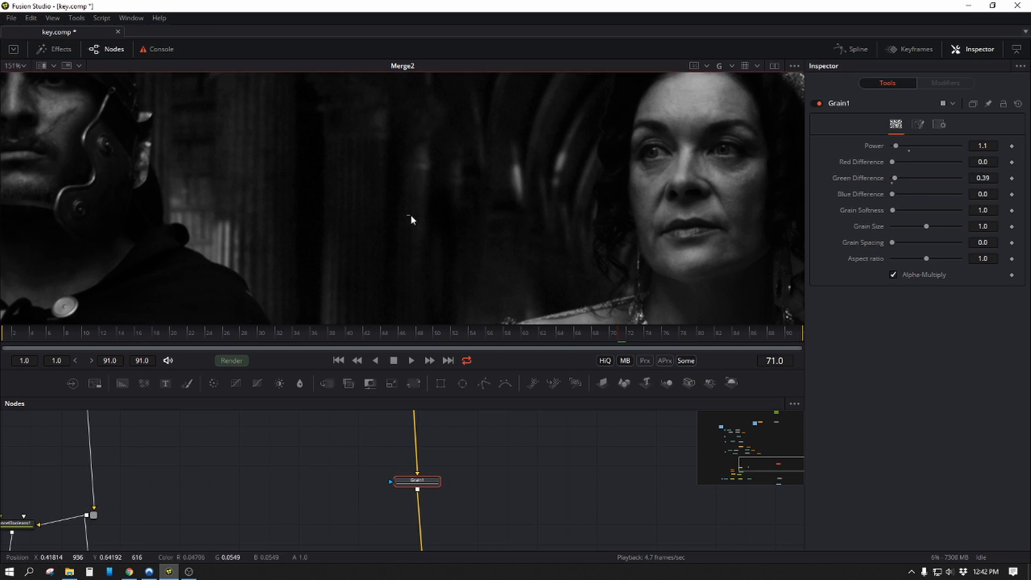
Step: Switch the view to the blue channel, set the Grain node's Blue Difference to 0.47 and check the background grain
key("b")
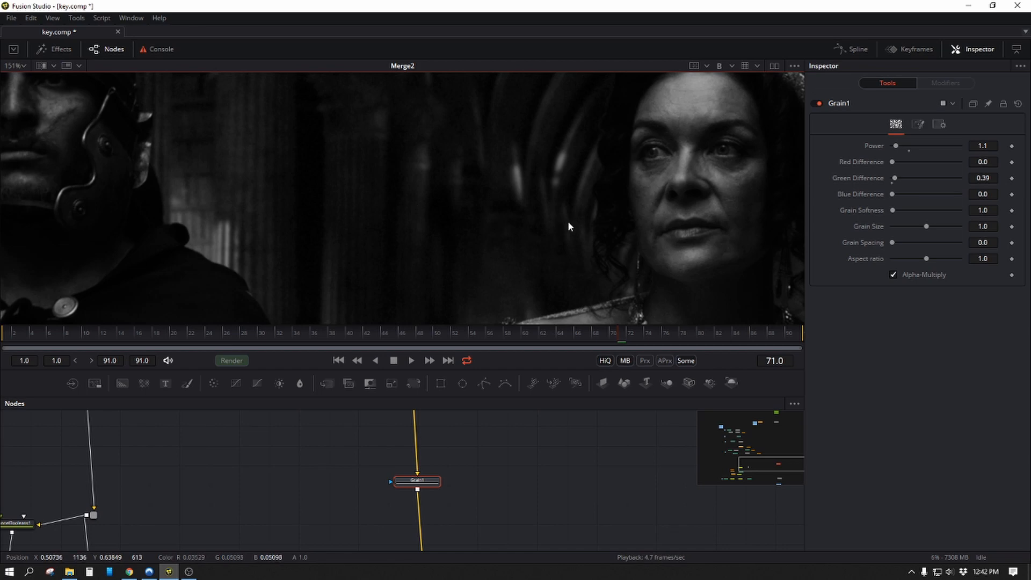
left_click_drag(568, 220, 440, 224)
left_click_drag(890, 194, 895, 194)
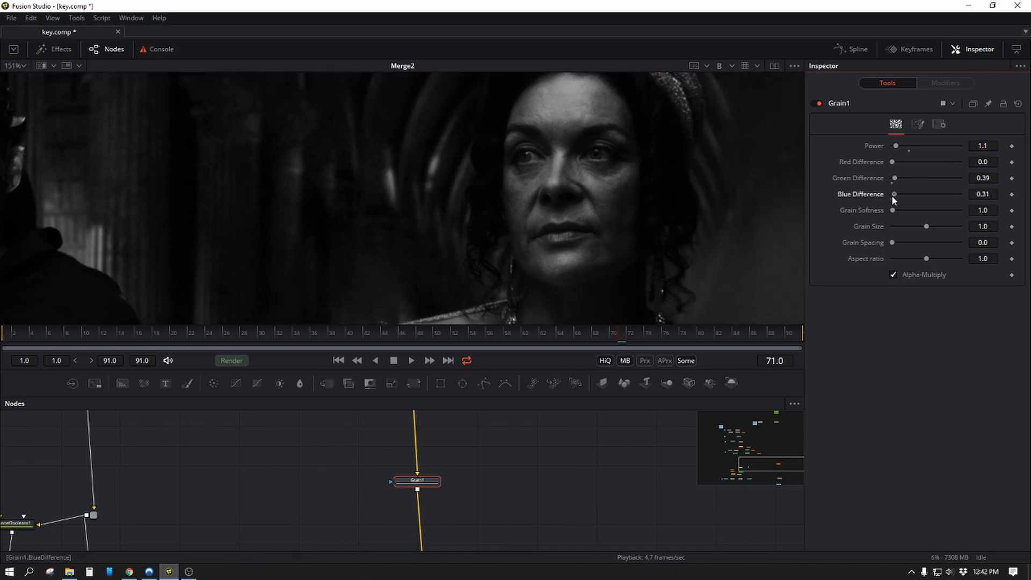
scroll(590, 205, "down", 5)
left_click_drag(663, 250, 576, 212)
scroll(596, 201, "up", 6)
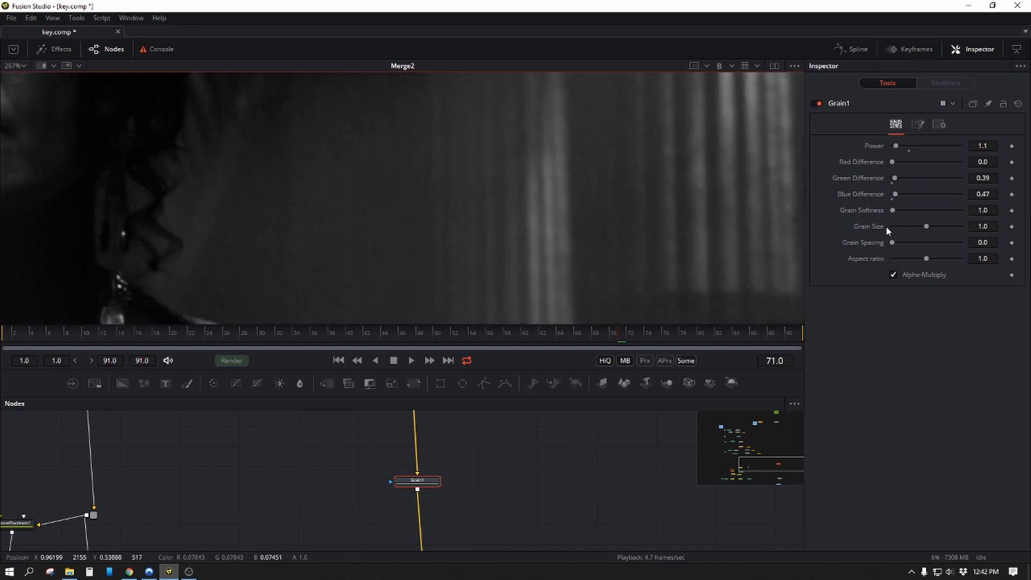
scroll(698, 231, "down", 6)
left_click_drag(626, 242, 613, 186)
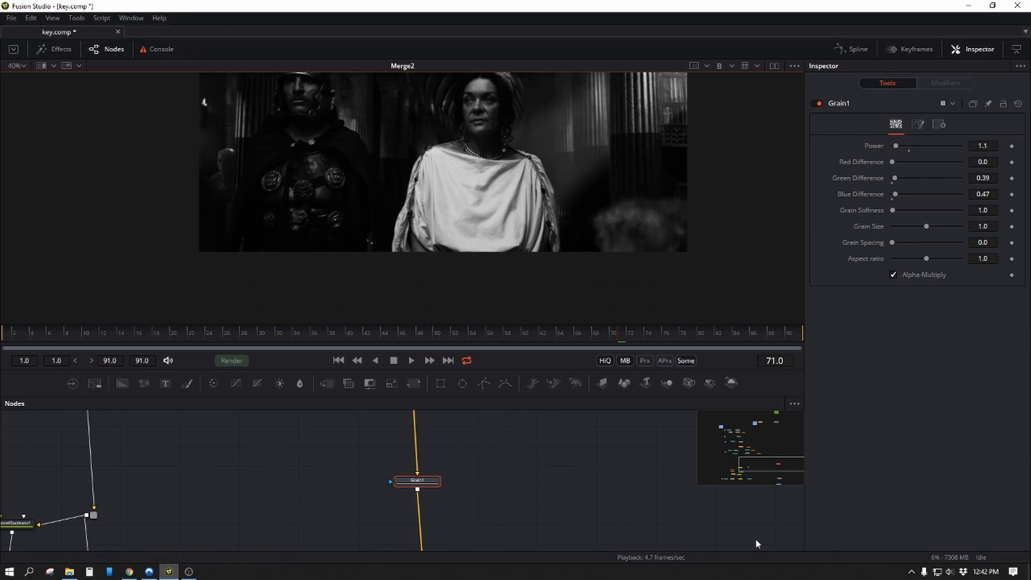
Step: Return the view to full colour and review the Merge2 composite
left_click(779, 477)
left_click_drag(565, 498, 560, 359)
left_click_drag(419, 465, 438, 514)
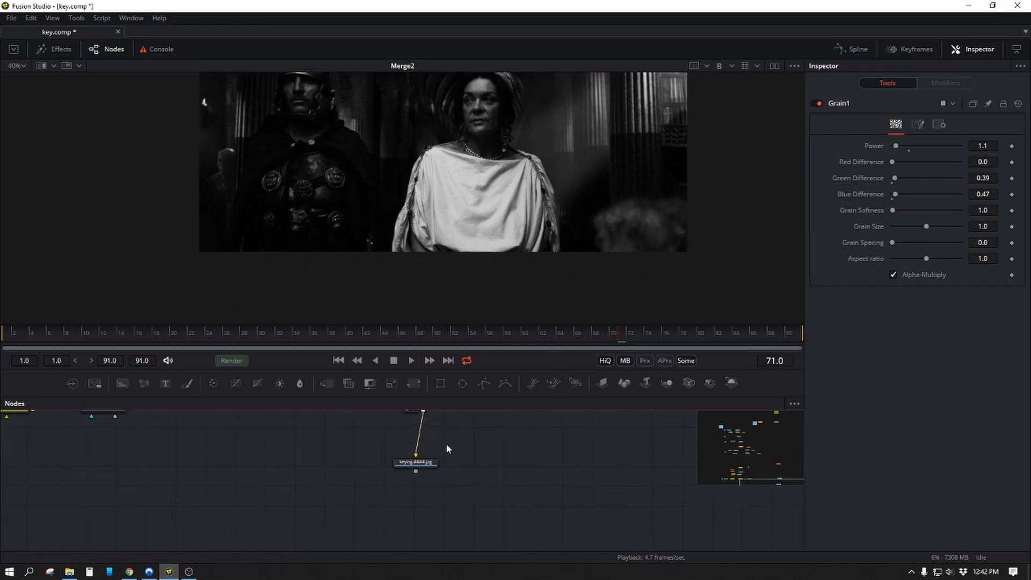
left_click_drag(447, 446, 485, 521)
key("c")
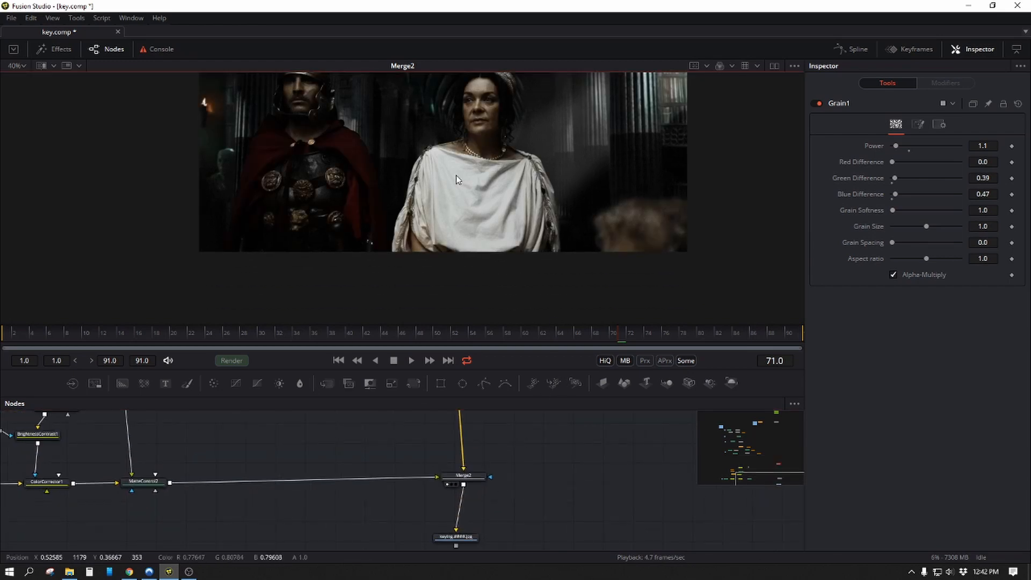
left_click(467, 476)
key("1")
key("1")
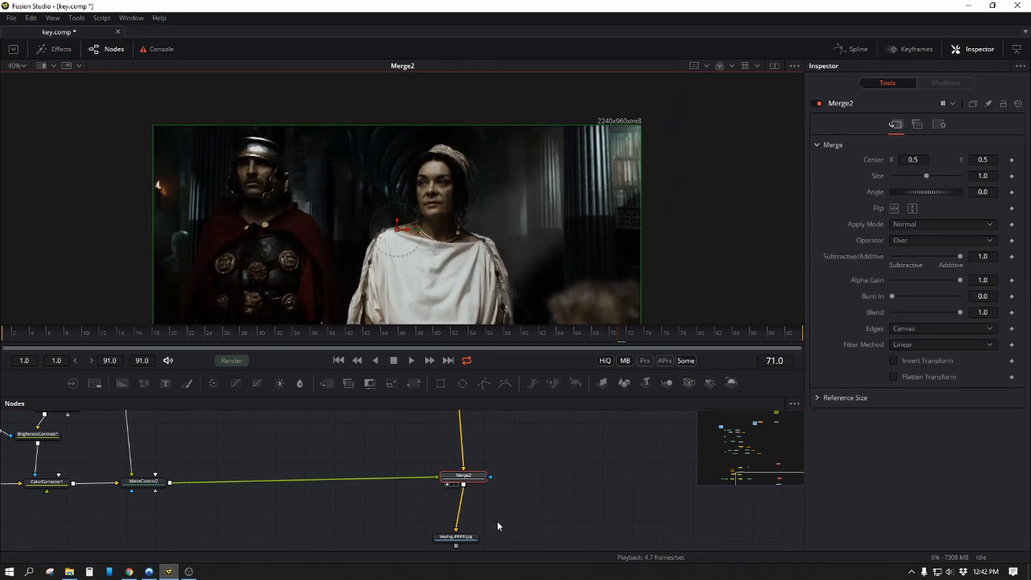
Step: Render frames 1 to 91 at full size with the Final configuration and network rendering turned off
left_click_drag(507, 504, 519, 456)
left_click(550, 482)
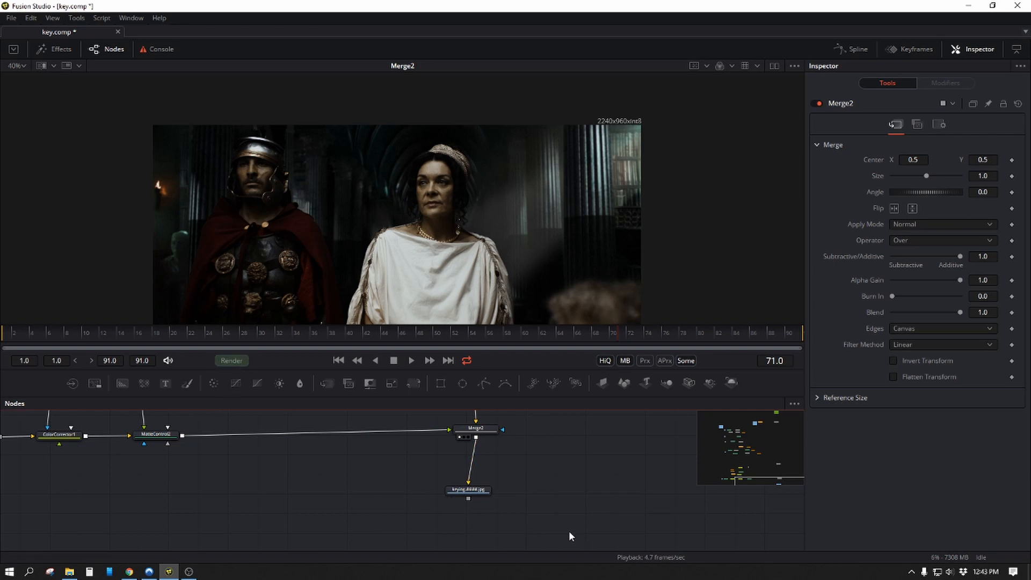
left_click(245, 360)
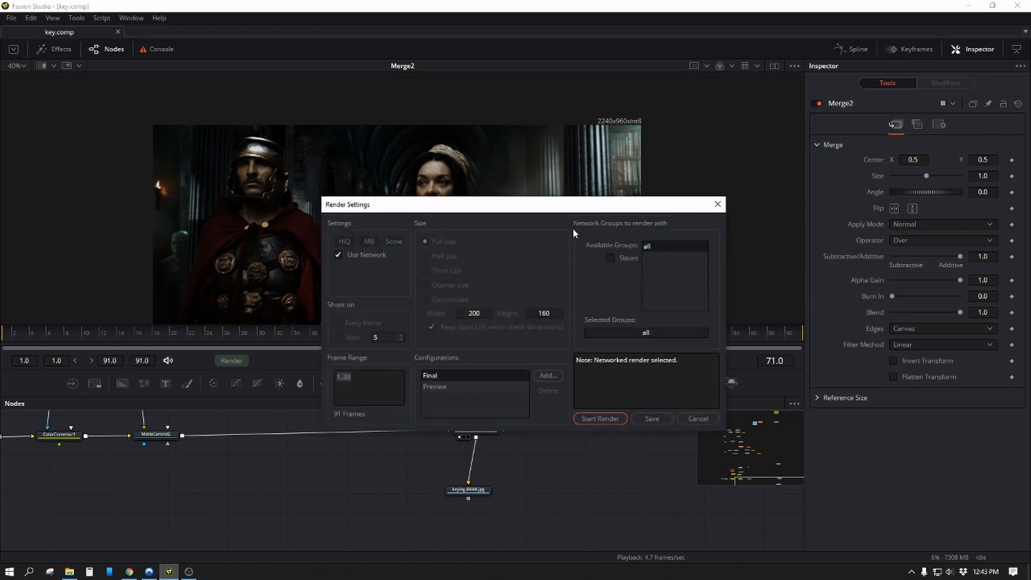
left_click(377, 255)
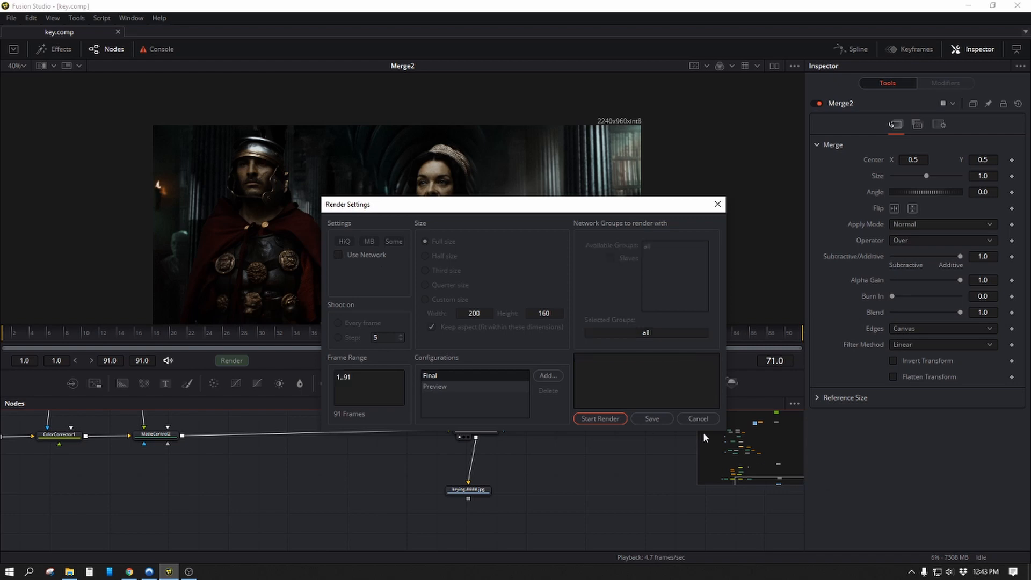
left_click(617, 421)
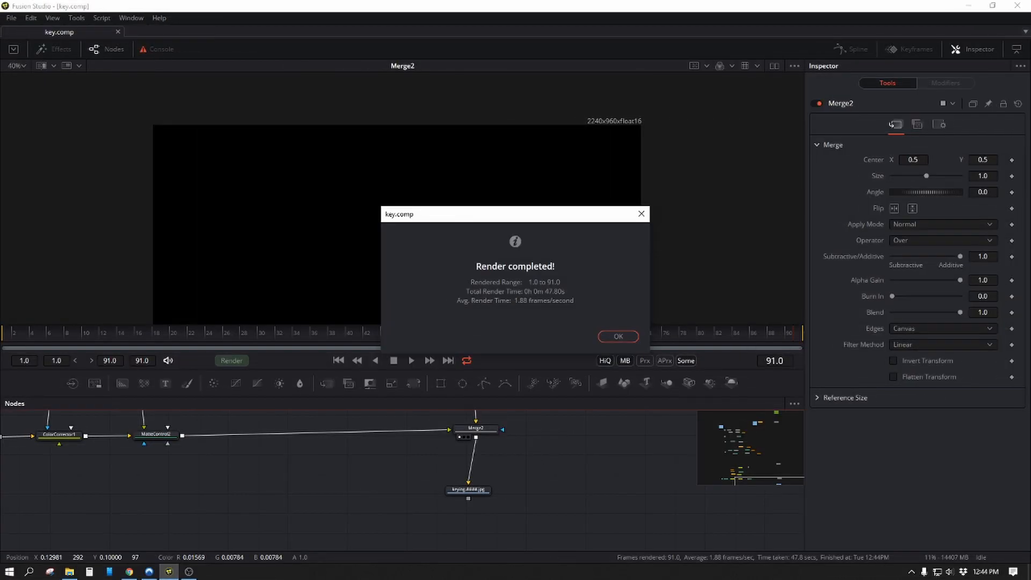
left_click(613, 336)
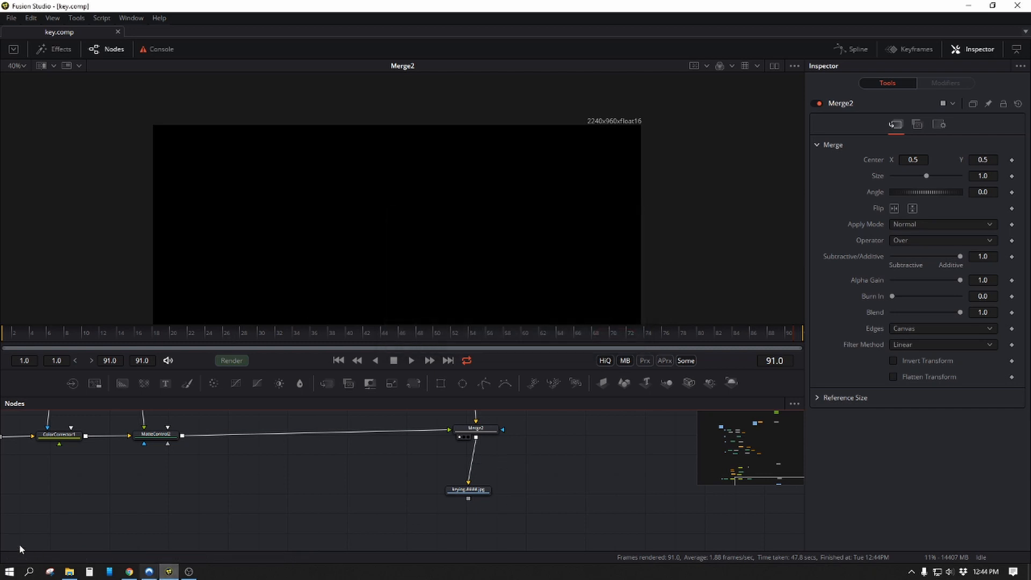
Step: Launch the djv_view image sequence player and move its window to the upper part of the screen
left_click(29, 572)
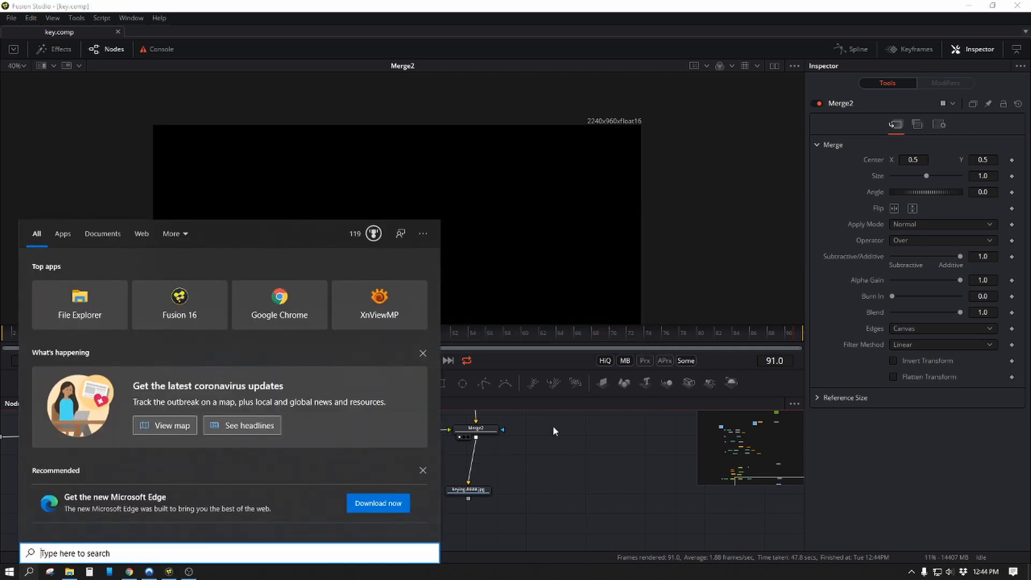
type("dj")
key("Return")
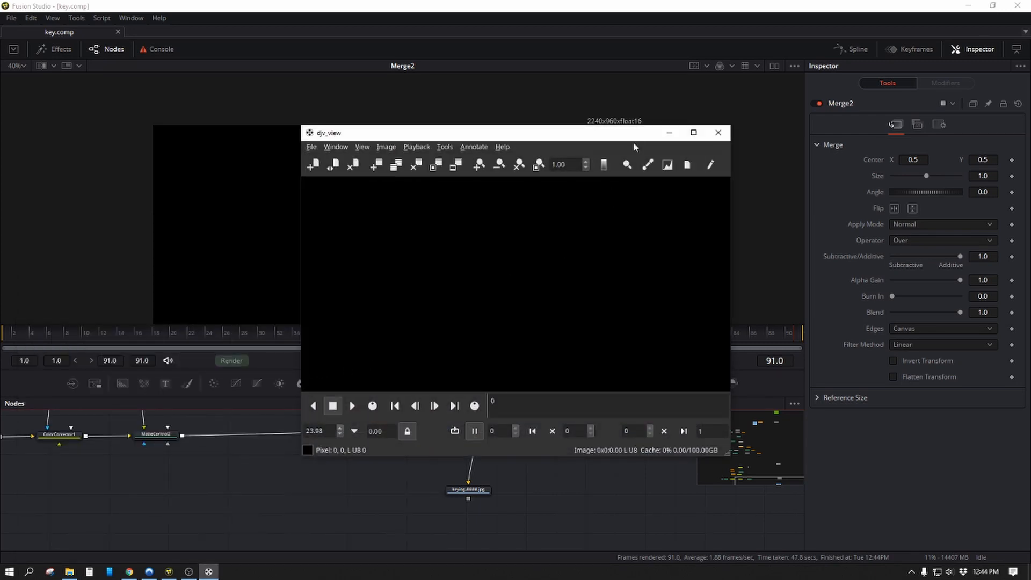
left_click_drag(631, 140, 537, 97)
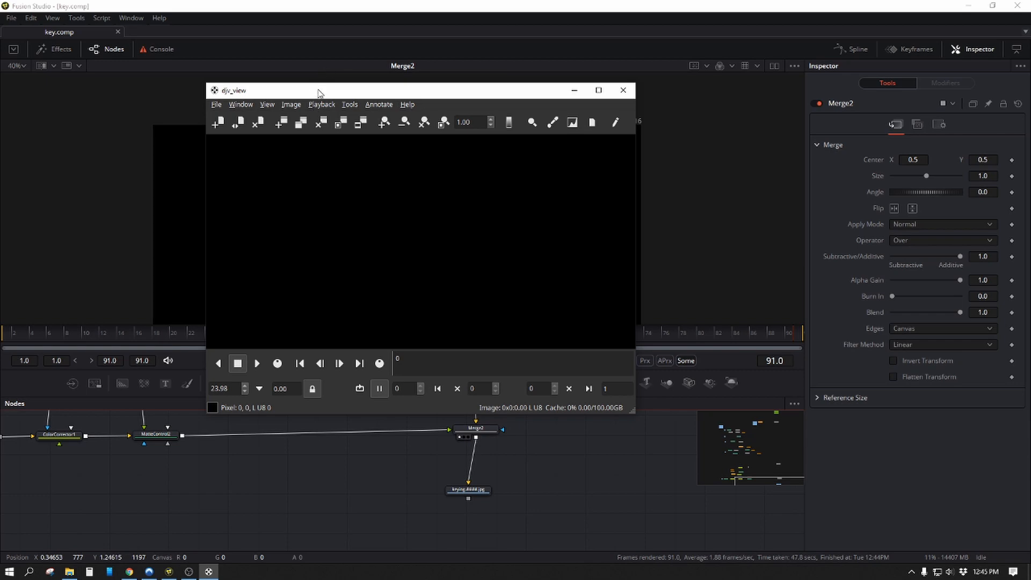
left_click_drag(317, 92, 341, 58)
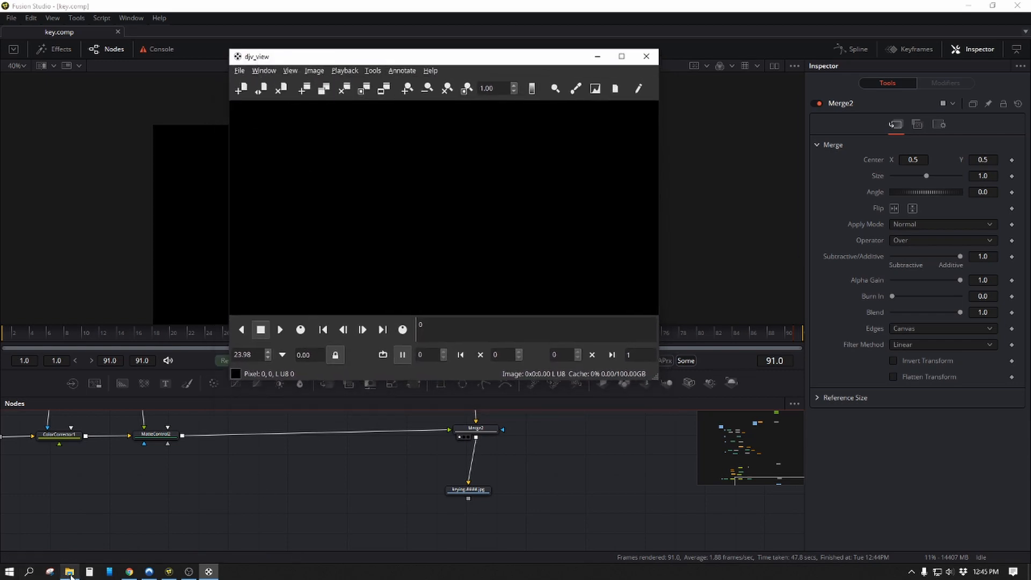
Step: Load the rendered keying.0001.jpg sequence from the key_paint render folder into djv_view and close the folder window
left_click(66, 574)
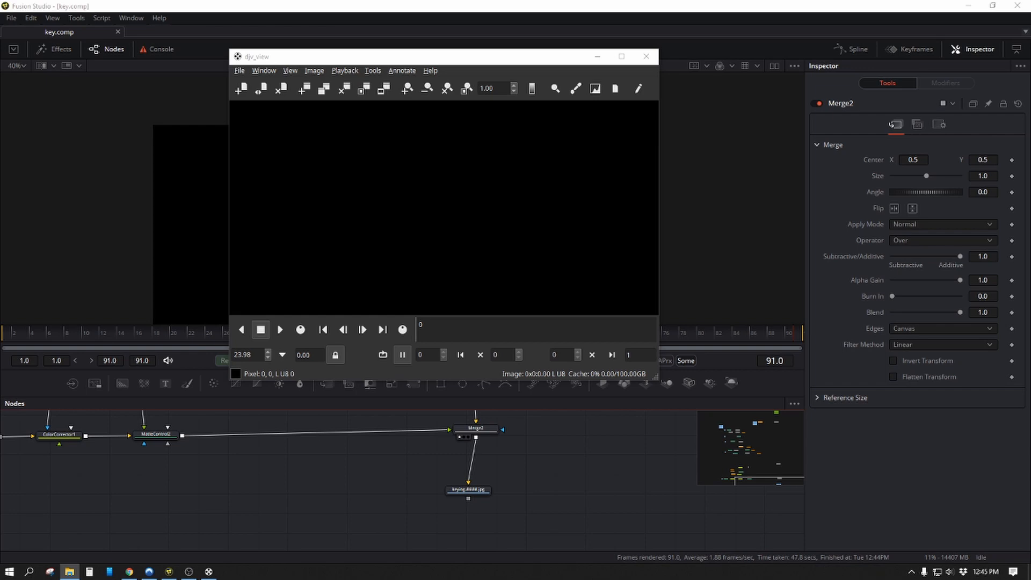
left_click_drag(1, 268, 697, 151)
left_click_drag(582, 286, 338, 201)
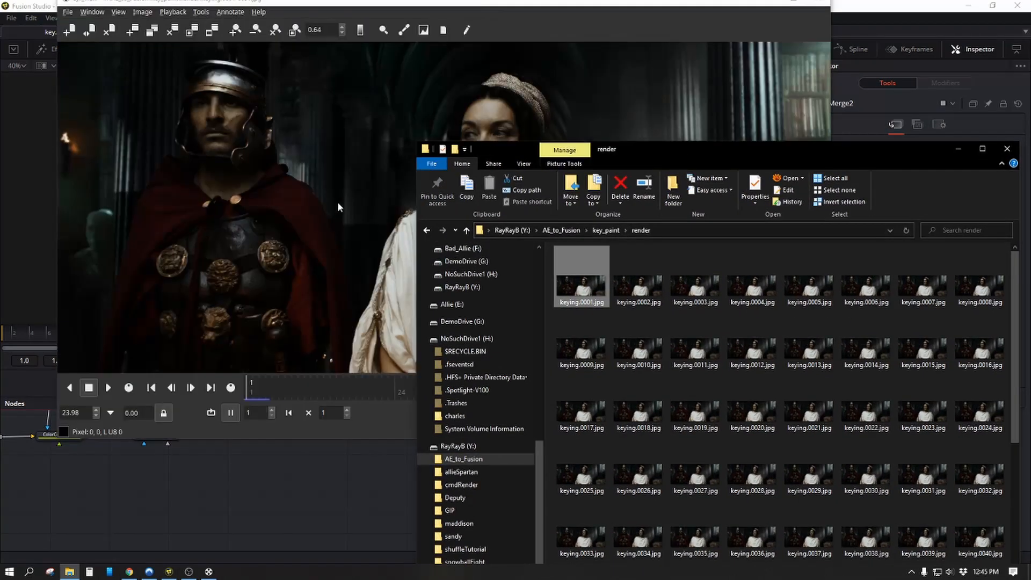
left_click(1002, 150)
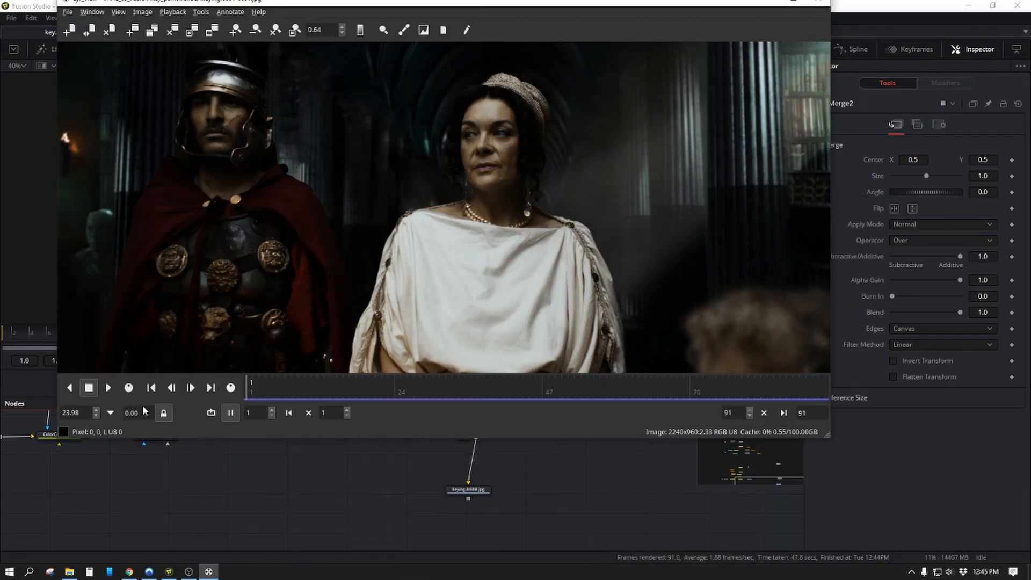
Step: Play the rendered sequence, stop it, enlarge the player to inspect the composite around both figures, and close djv_view
left_click(107, 388)
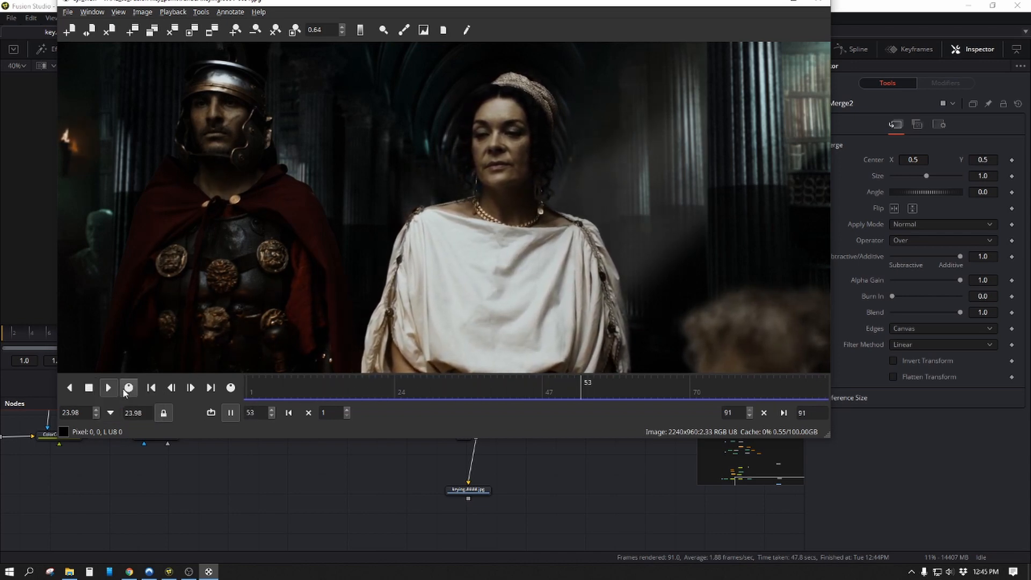
left_click(89, 388)
left_click_drag(826, 434, 937, 577)
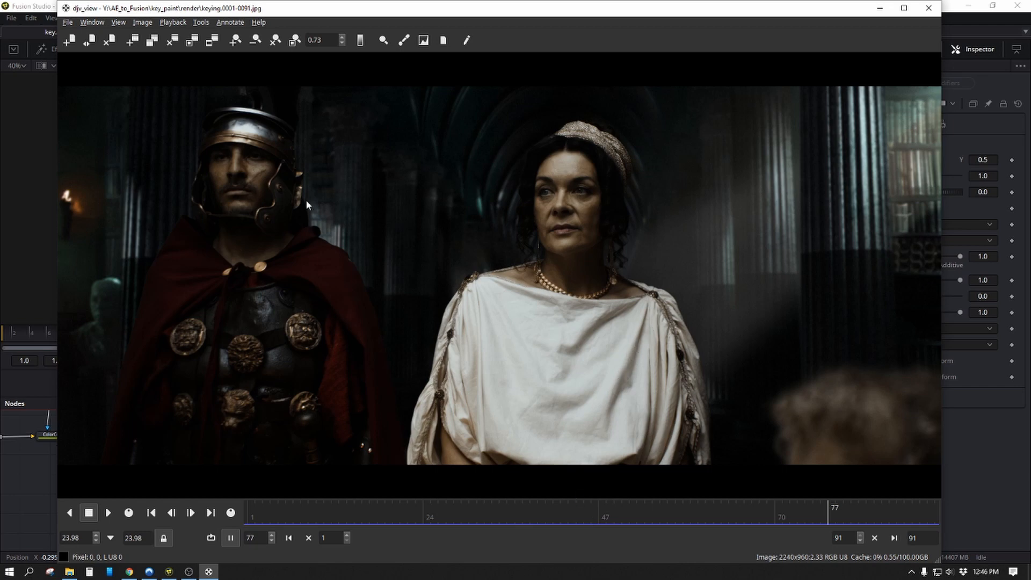
left_click(929, 7)
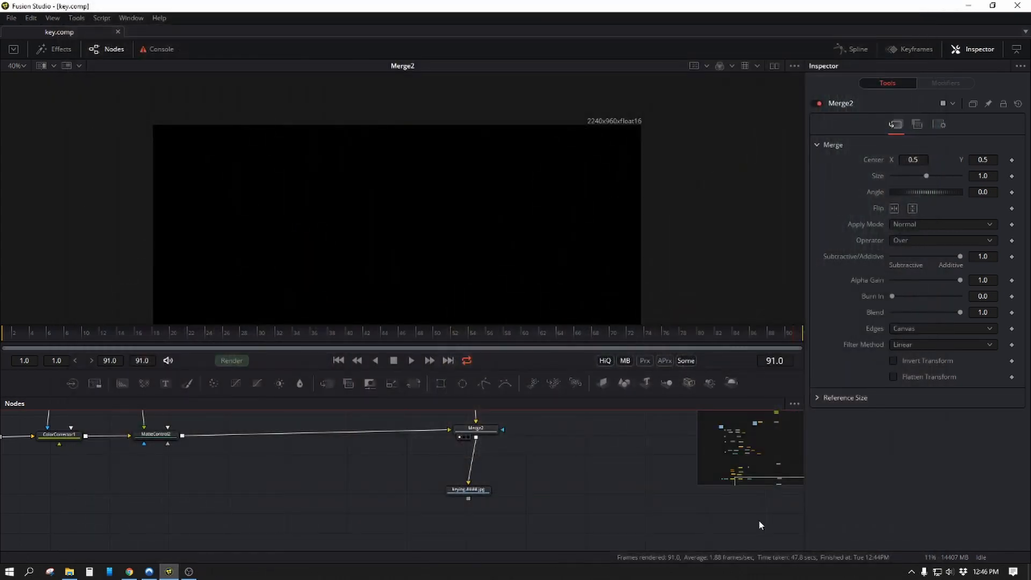